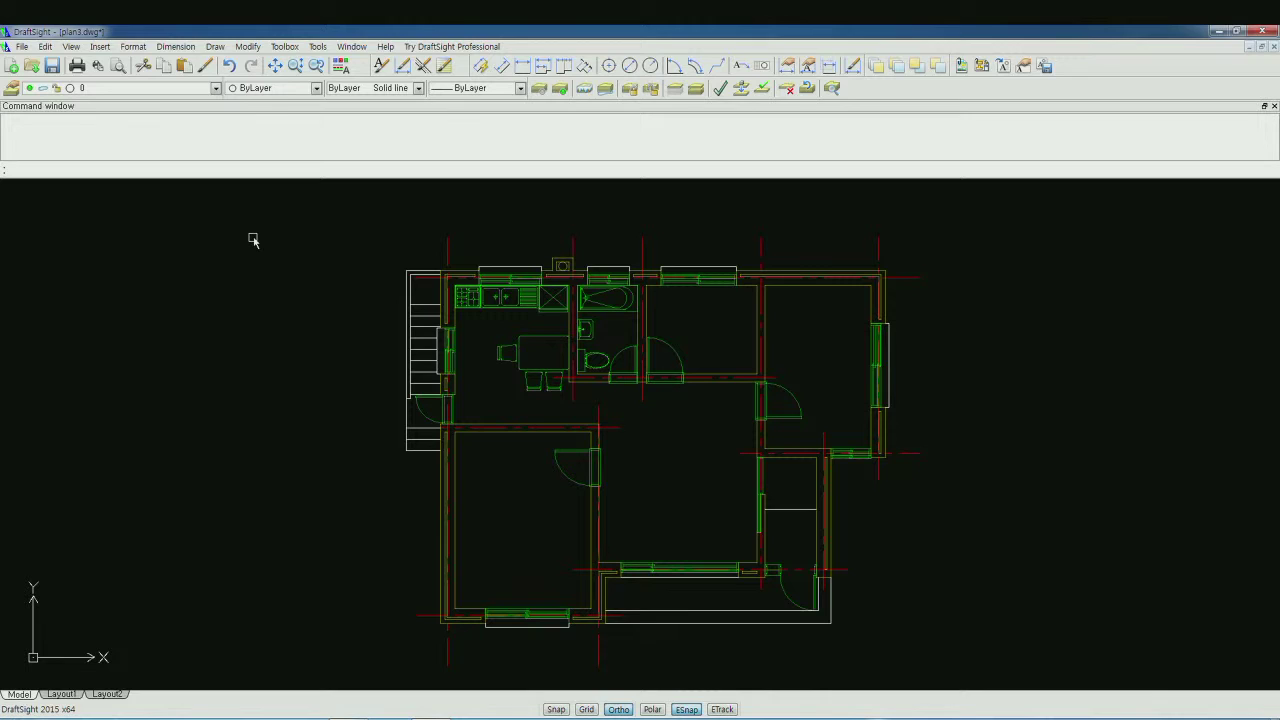
- In the Layer Manager, select every layer except ele2 and cen, then close it
click(11, 88)
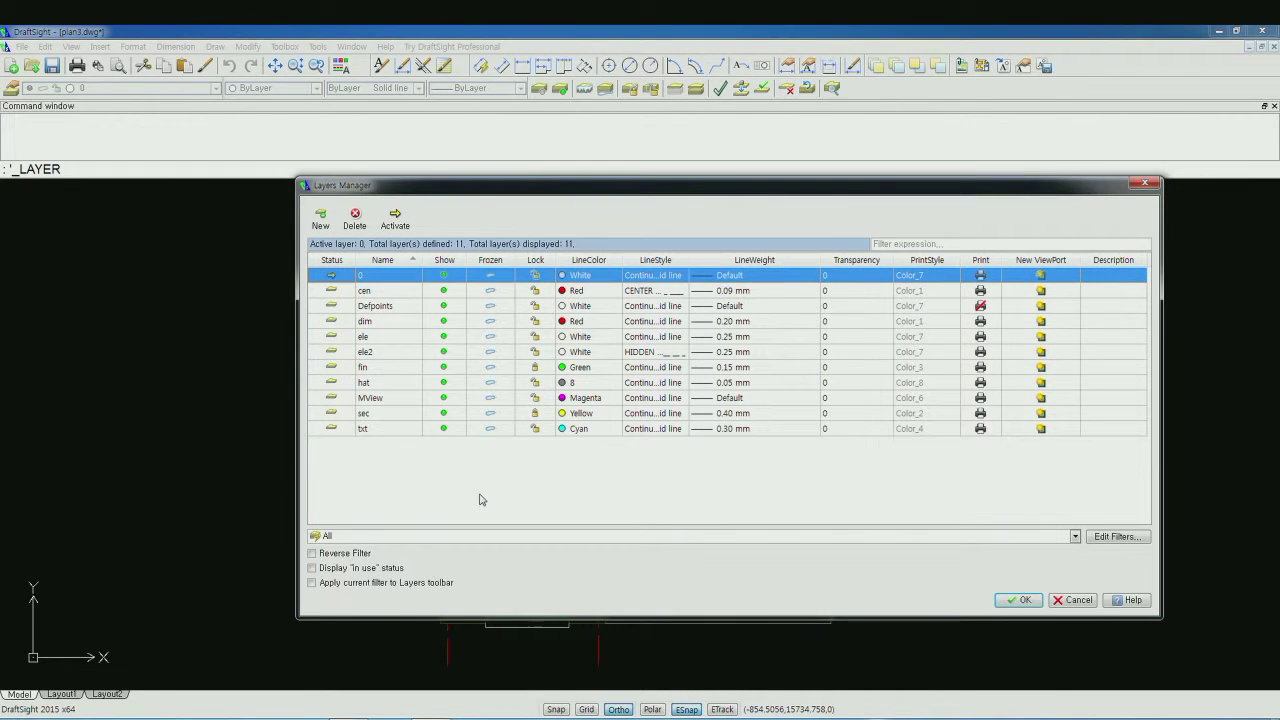
click(479, 499)
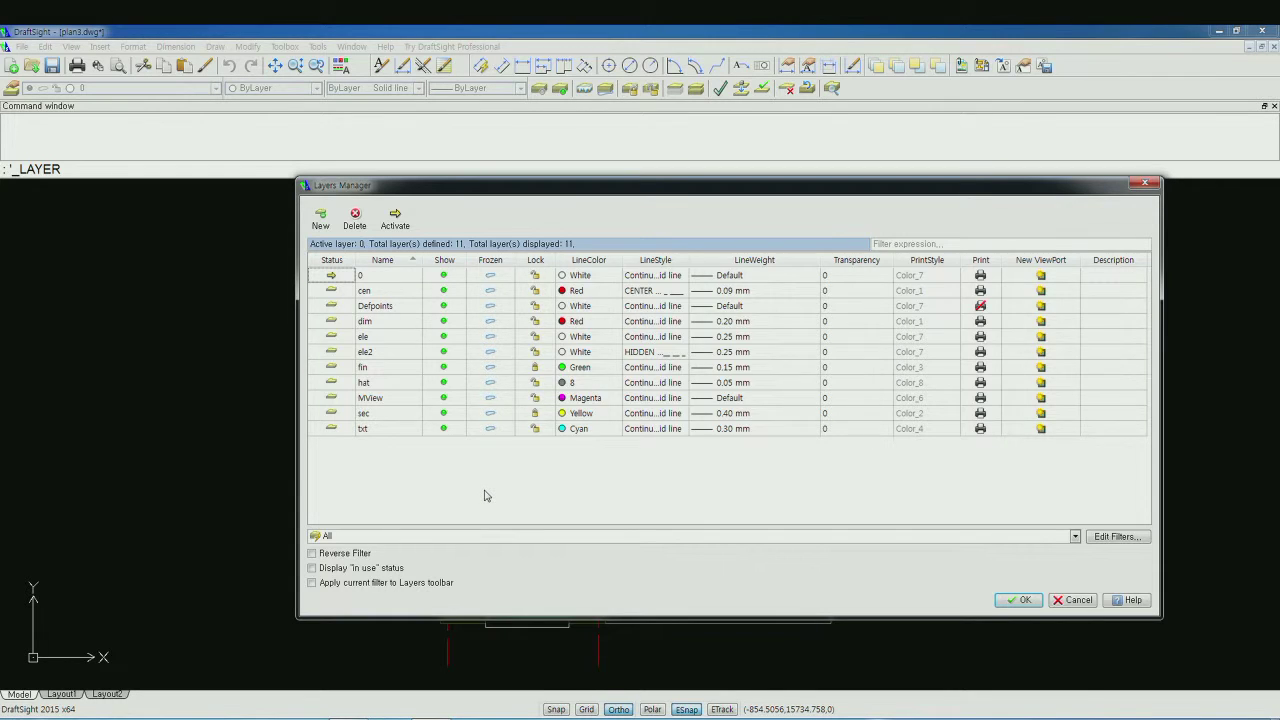
key(ctrl+a)
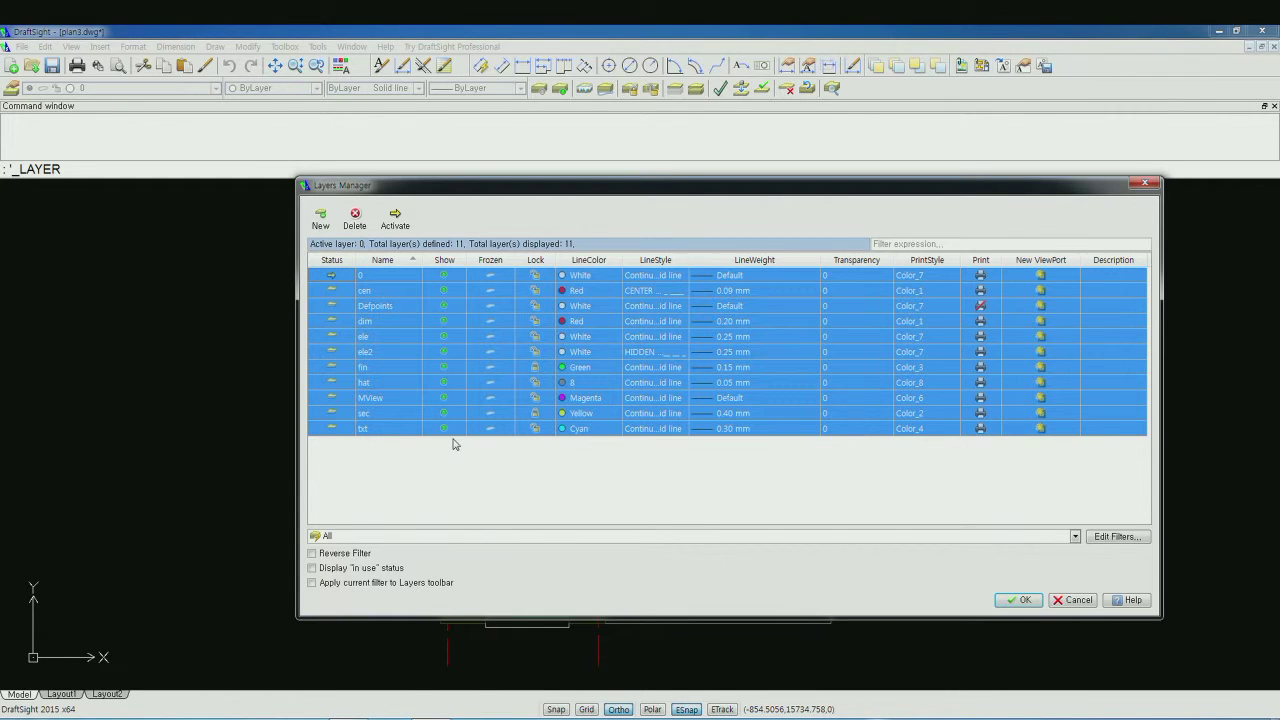
ctrl+click(393, 352)
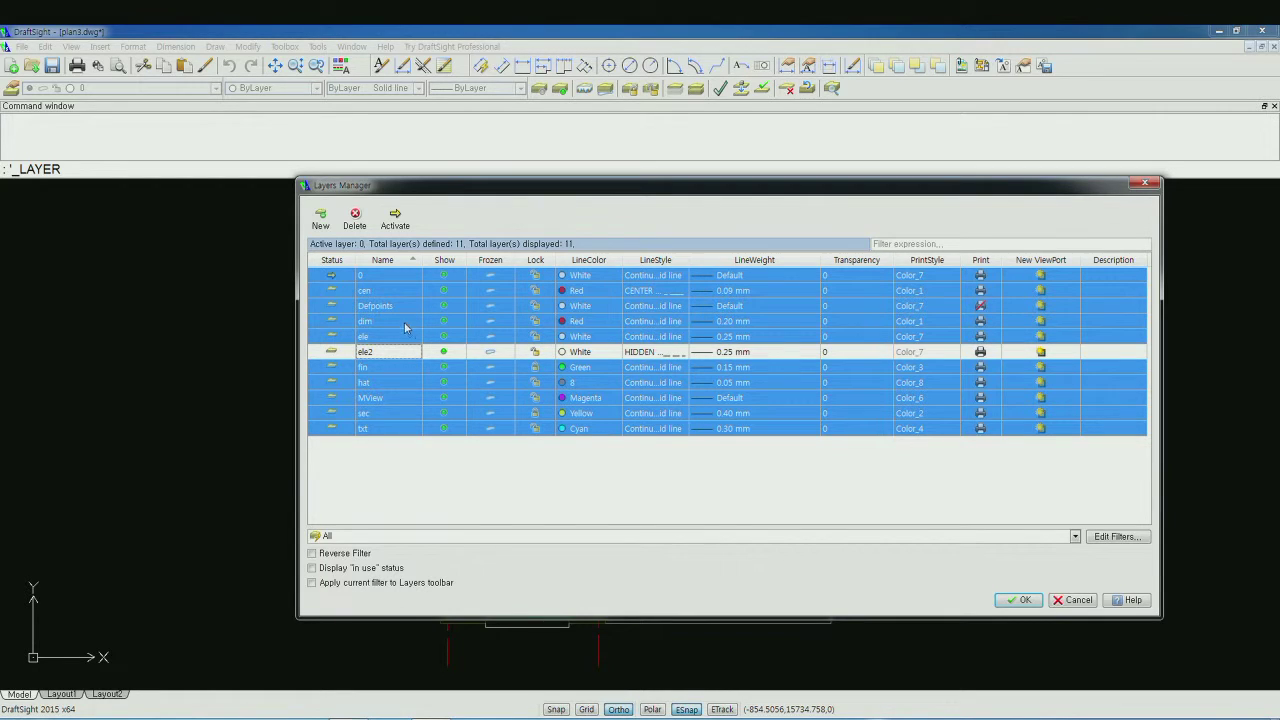
ctrl+click(399, 291)
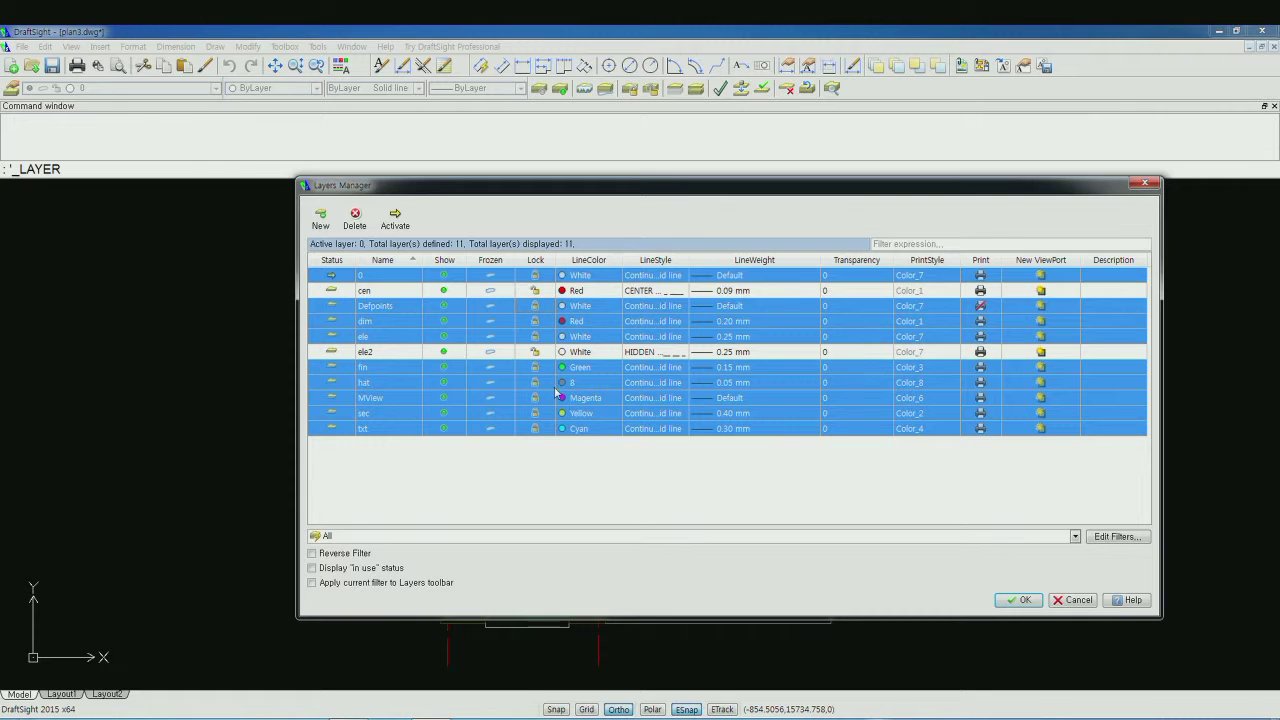
click(1022, 600)
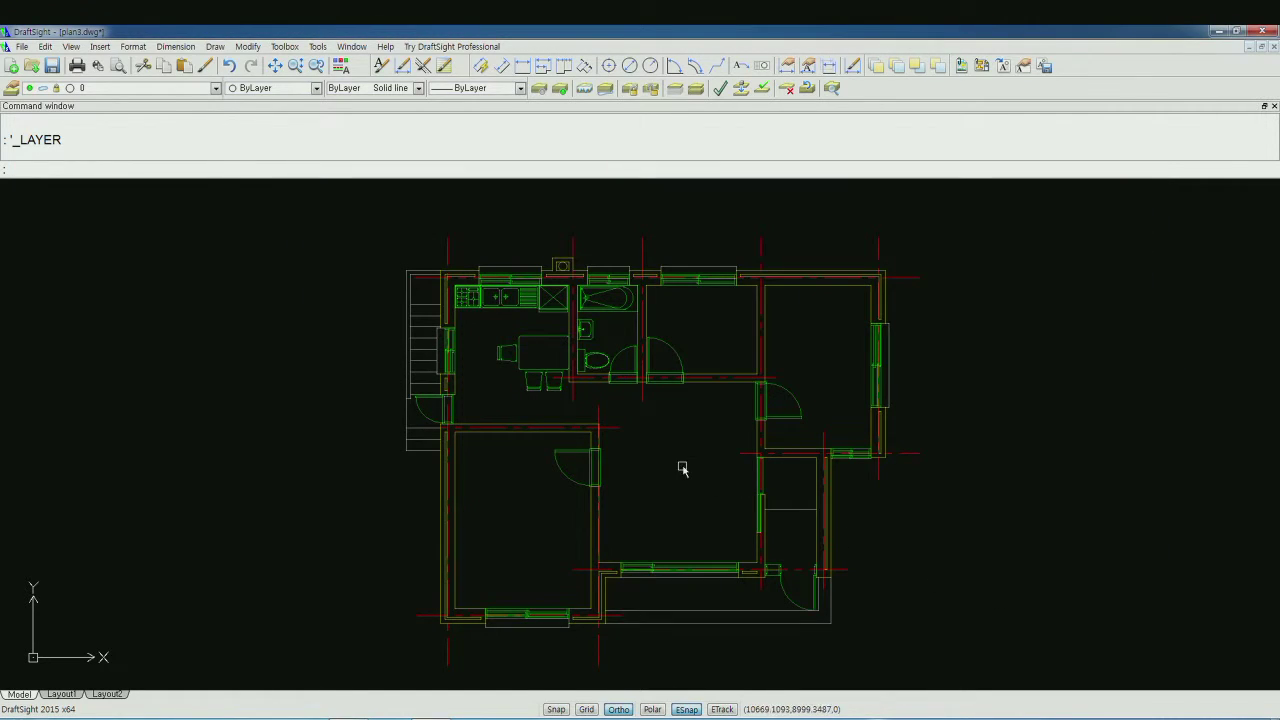
- Make ele2 current and start OFFSET with copies on the active layer at distance 600
click(215, 88)
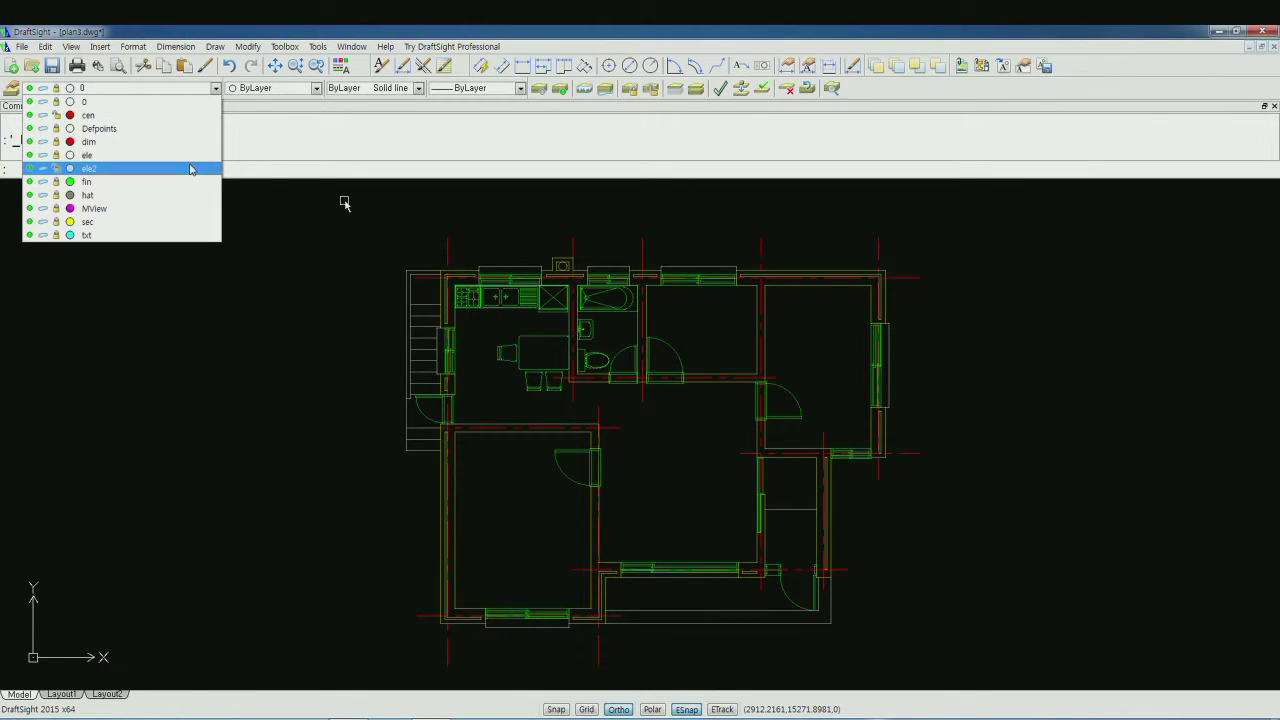
click(194, 168)
text(o)
key(Return)
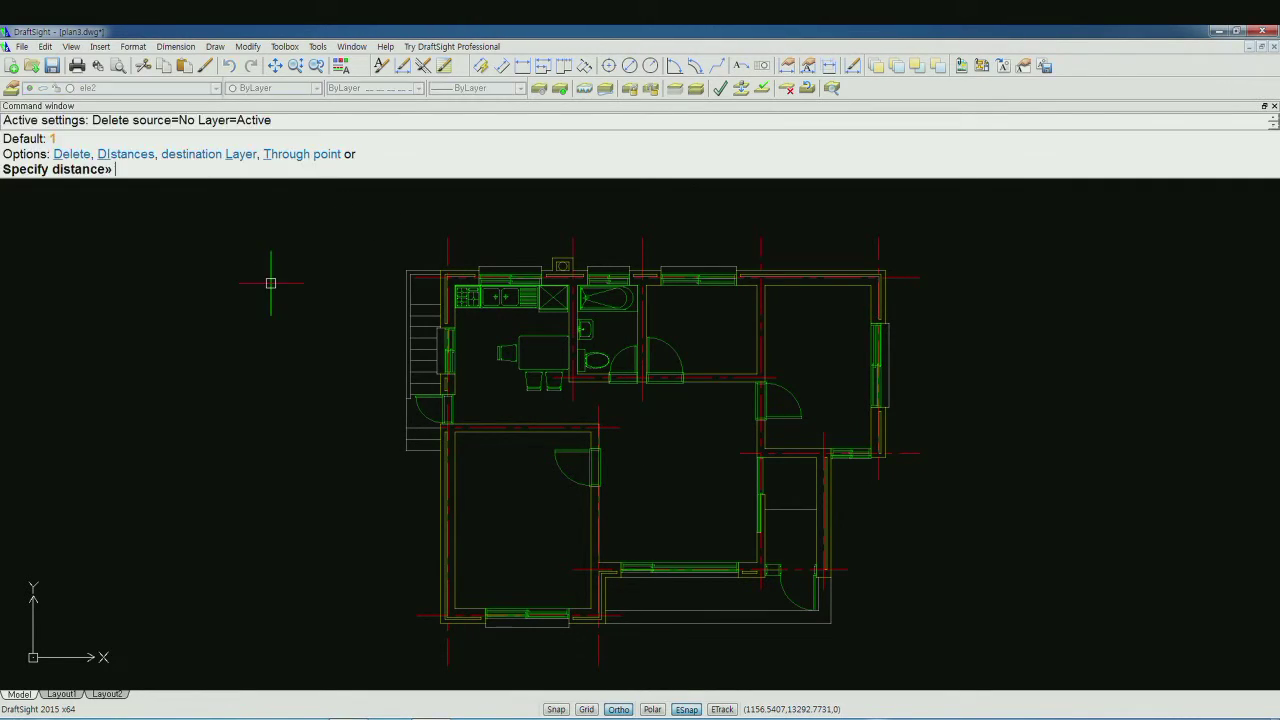
text(l)
key(Return)
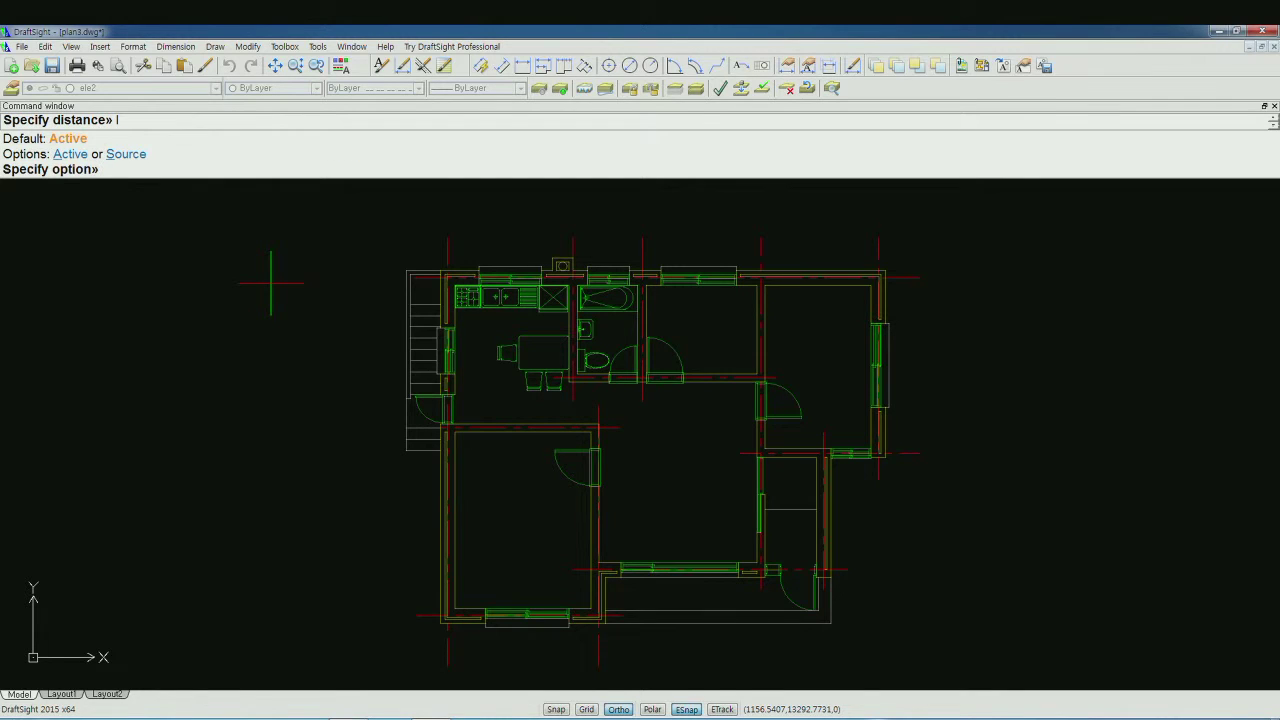
key(Return)
text(600)
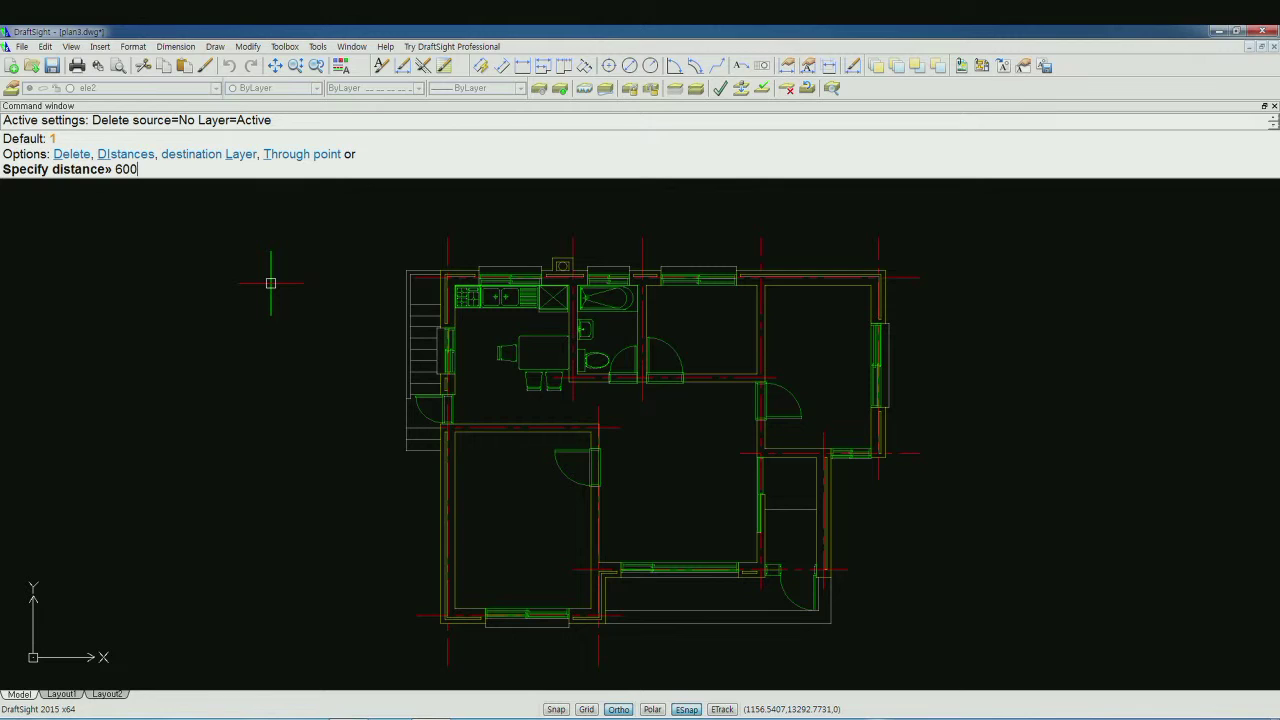
text(0)
key(Return)
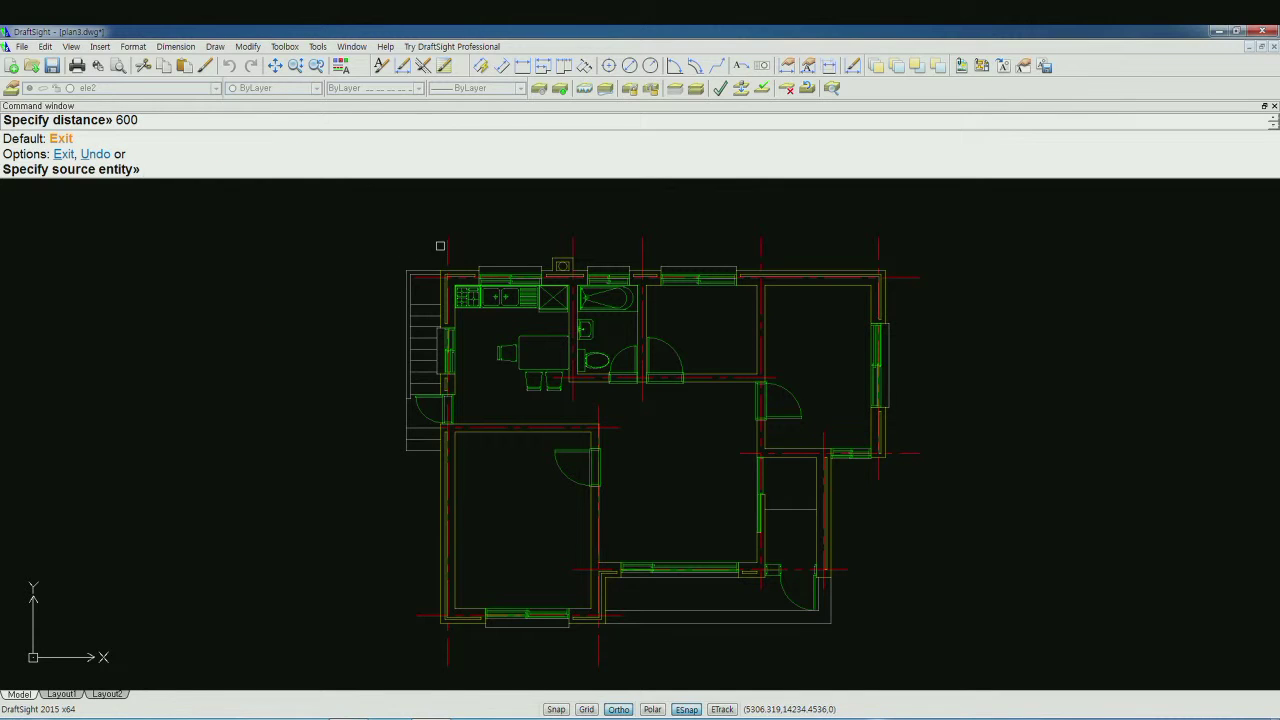
- Offset the plan's left, top and right outer lines 600 outward
click(447, 244)
click(379, 247)
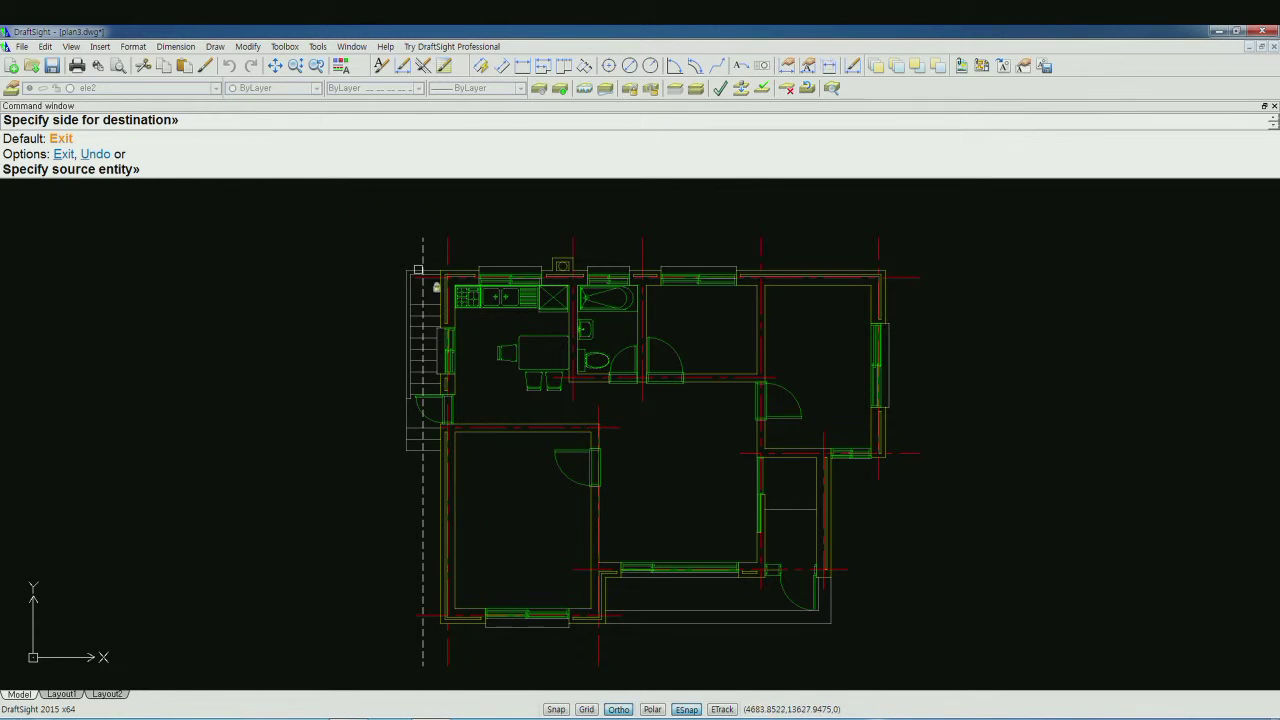
scroll(442, 281, up, 2)
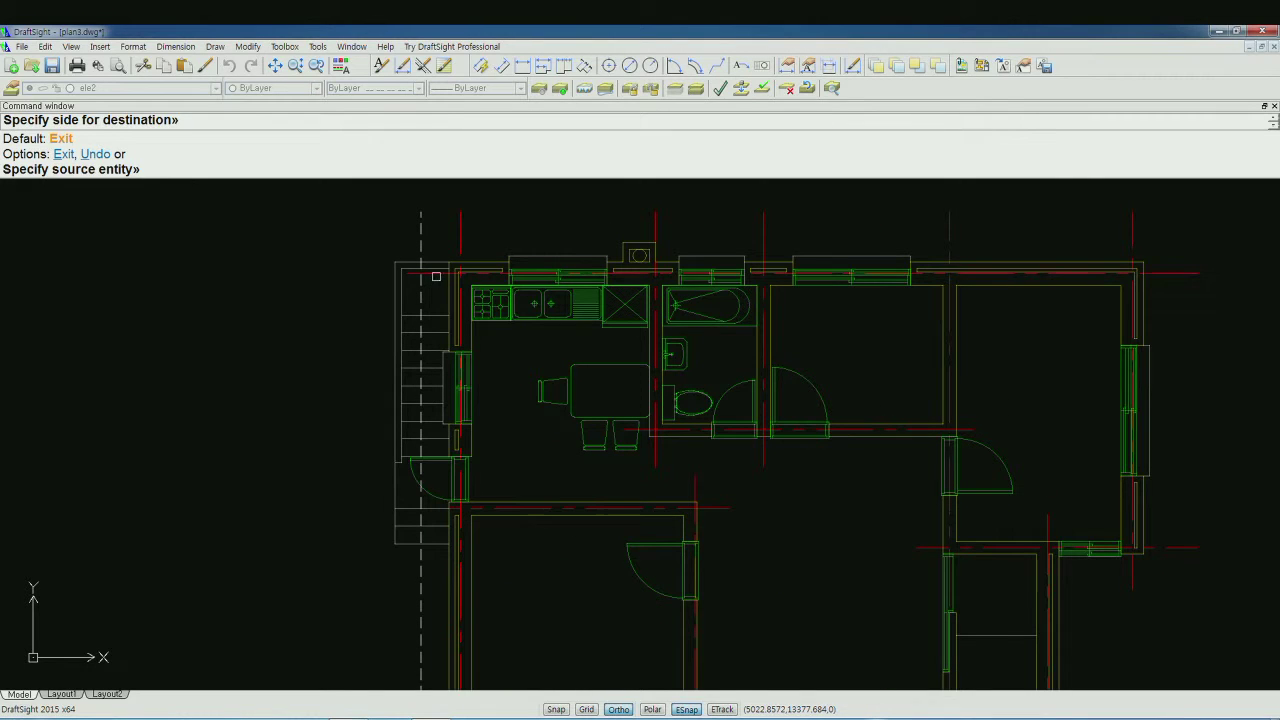
click(437, 261)
click(430, 232)
scroll(765, 297, down, 3)
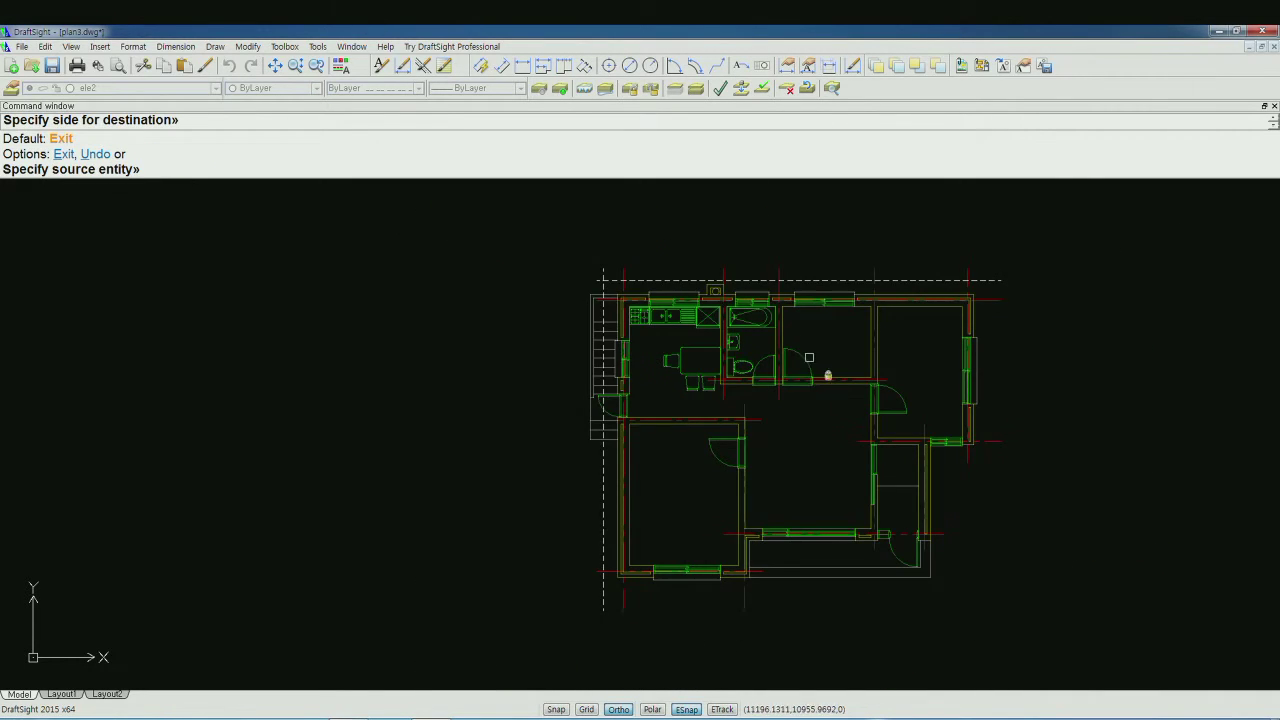
middle_drag(810, 424, 657, 394)
scroll(846, 397, up, 2)
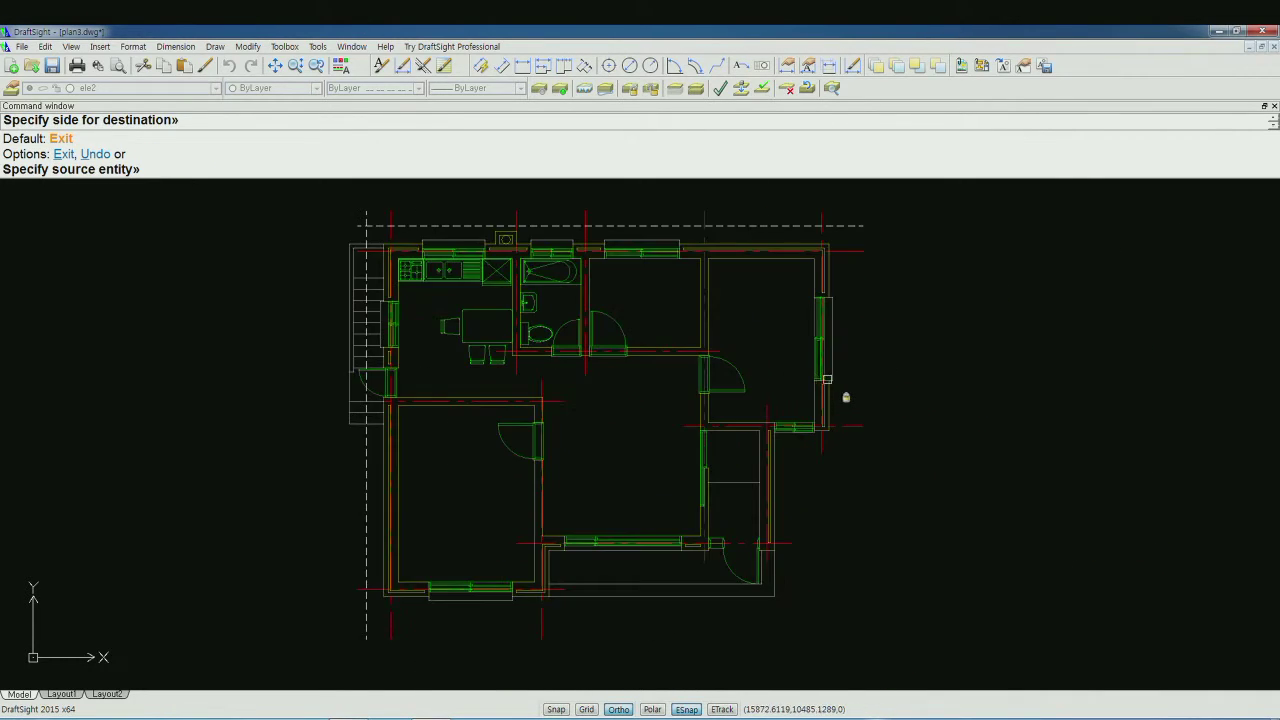
click(822, 214)
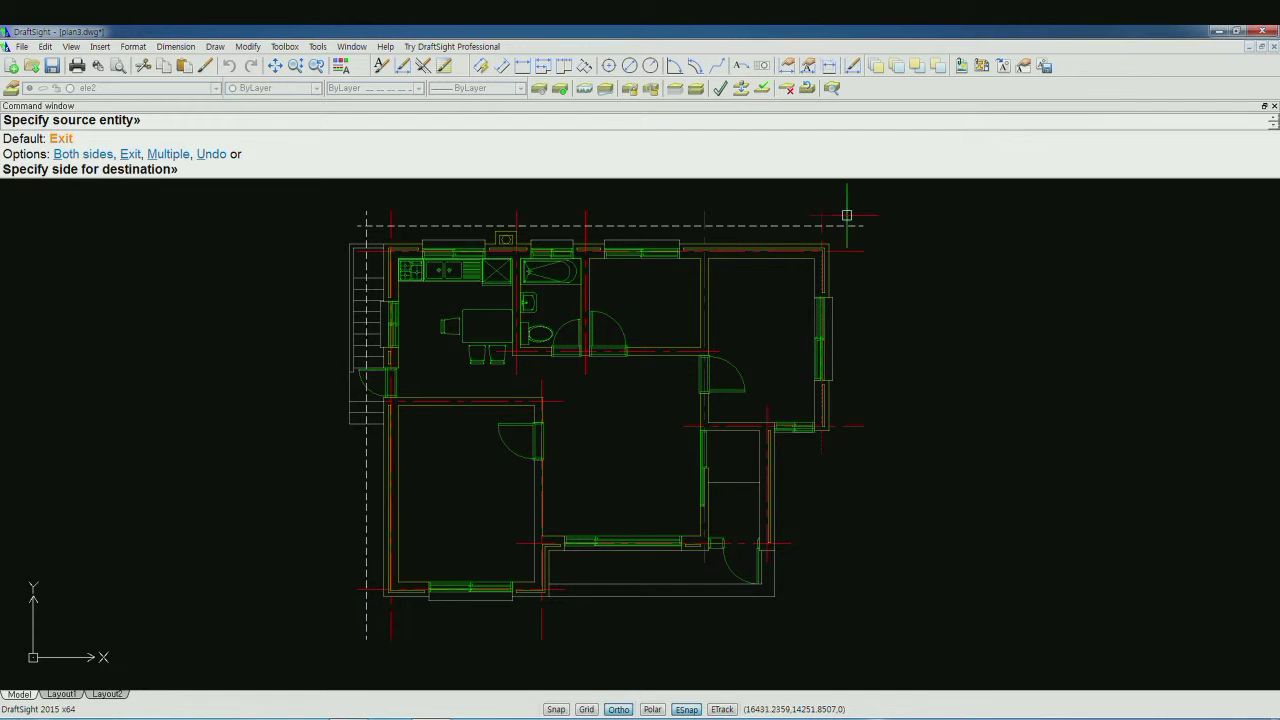
click(851, 216)
- Offset the right wing's lower line and the four red centerlines 600 outward
click(858, 424)
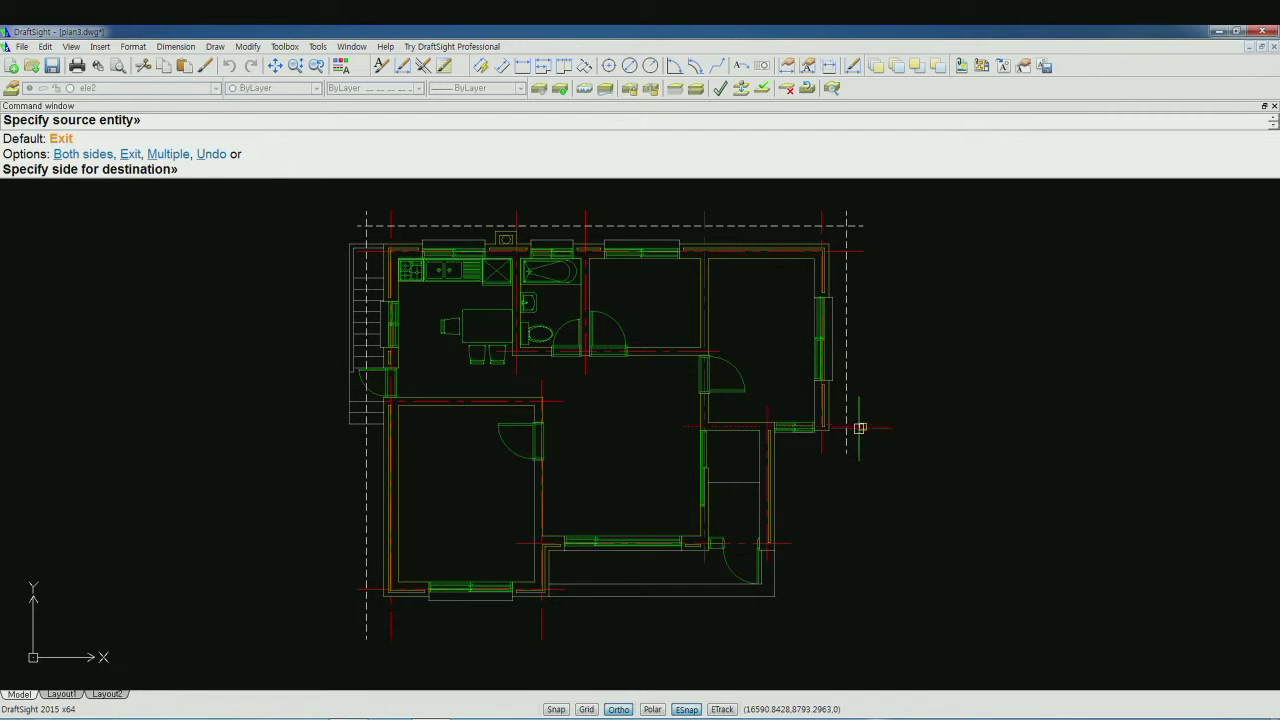
click(859, 457)
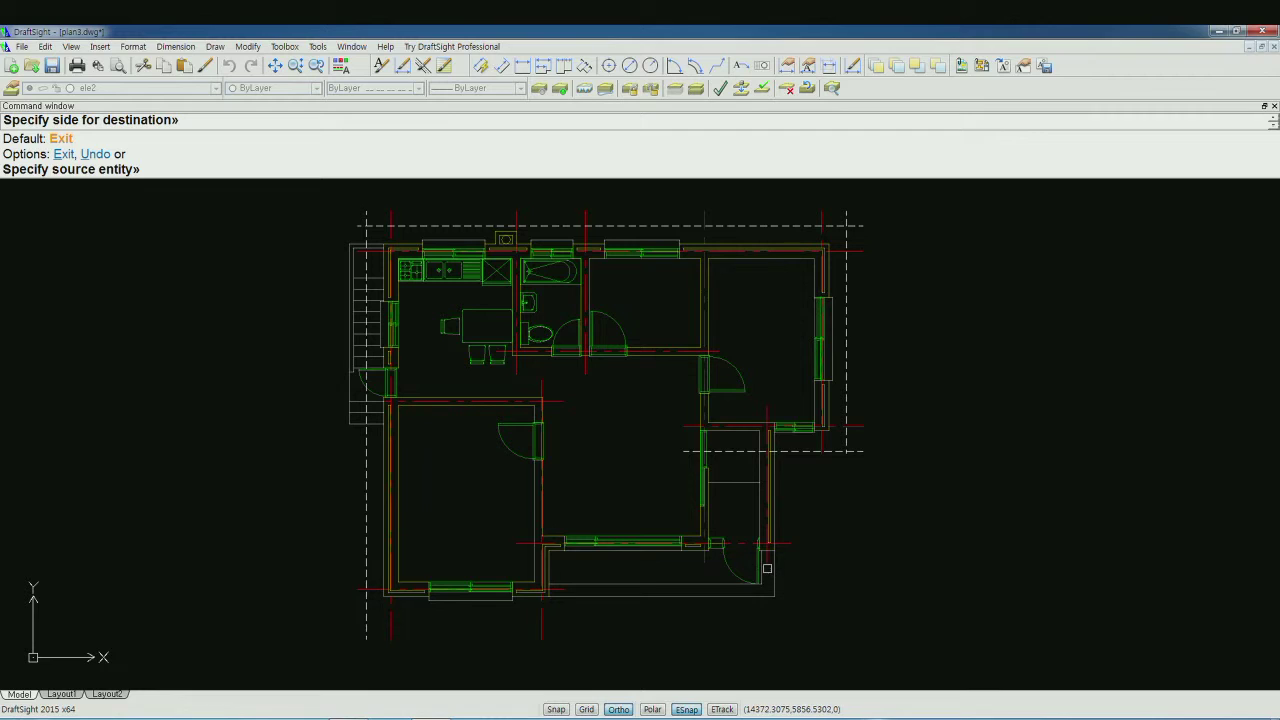
click(767, 552)
click(797, 570)
click(788, 545)
click(787, 603)
click(542, 633)
click(572, 634)
click(354, 590)
click(337, 606)
key(Escape)
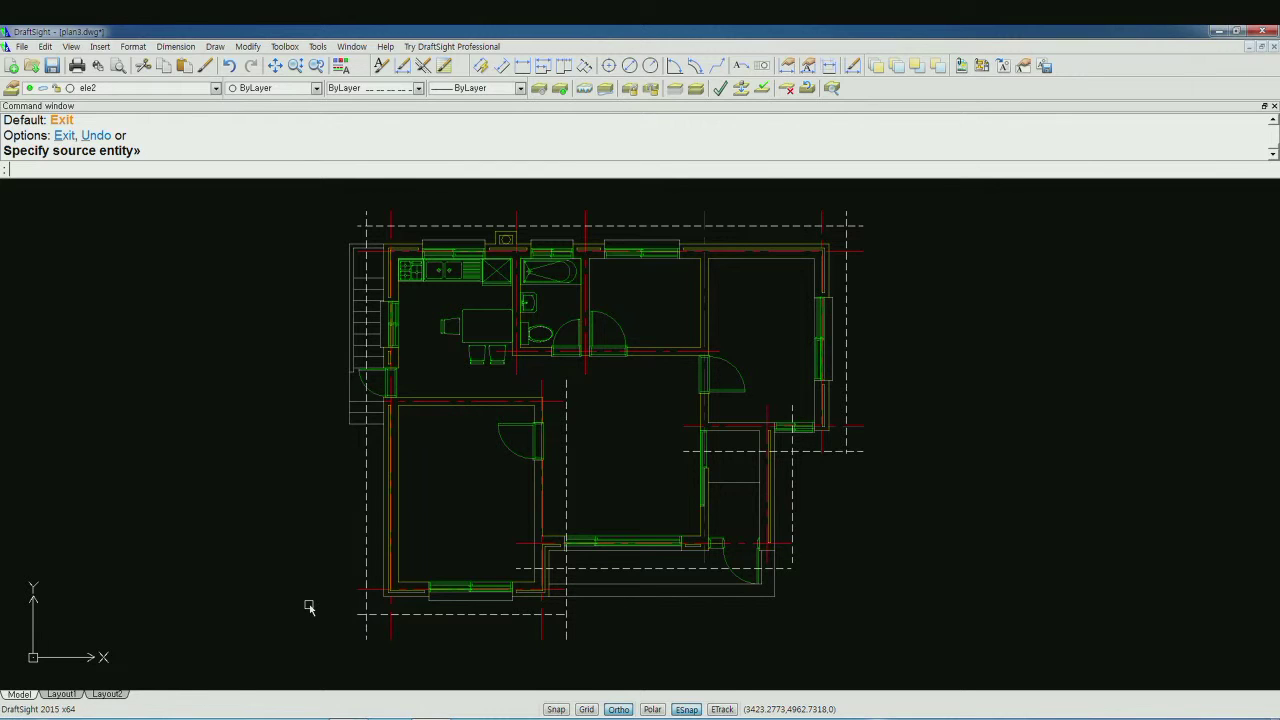
text(f)
- Run a multiple FILLET to corner the left, bottom, middle vertical and lower horizontal dashed lines
key(Return)
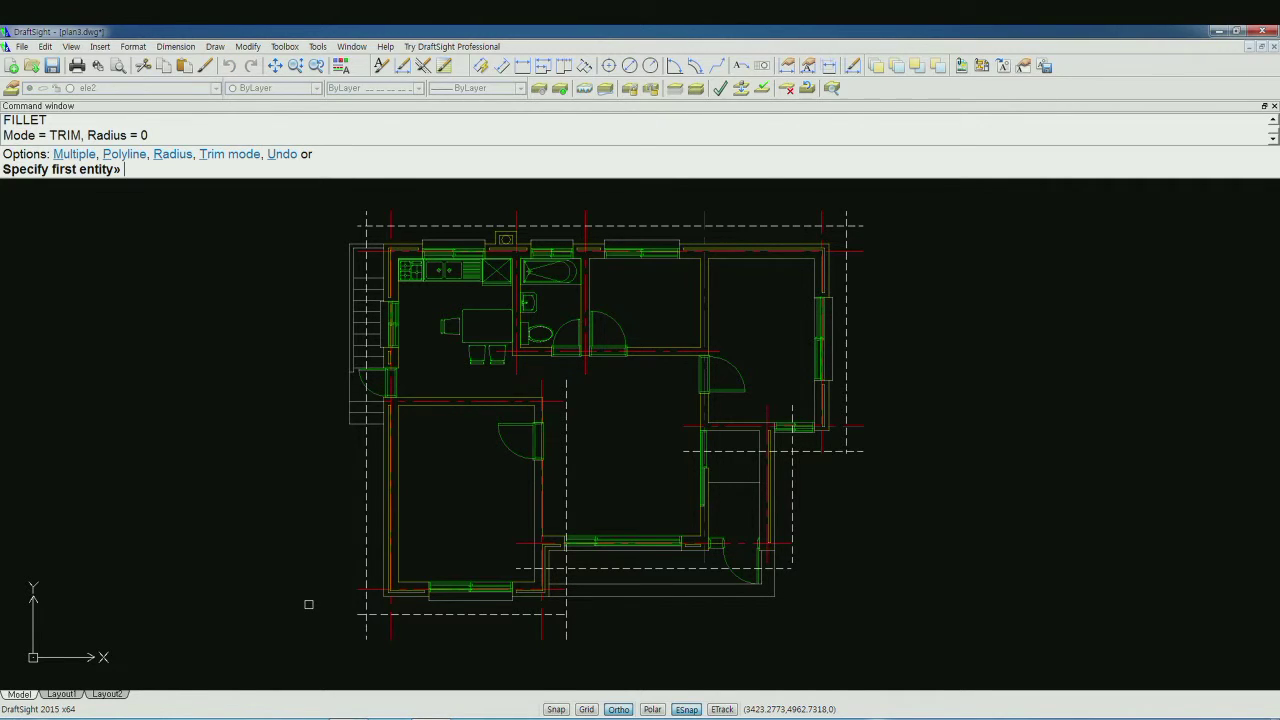
text(m)
key(Return)
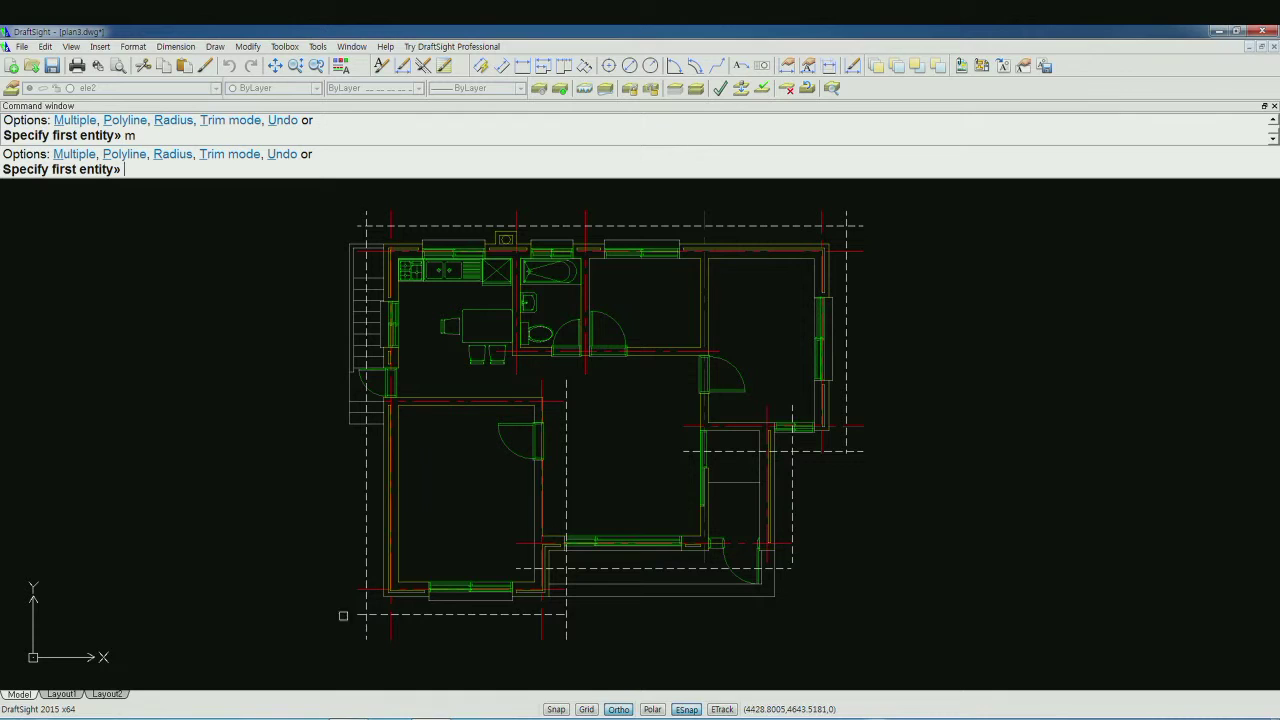
click(366, 600)
click(380, 614)
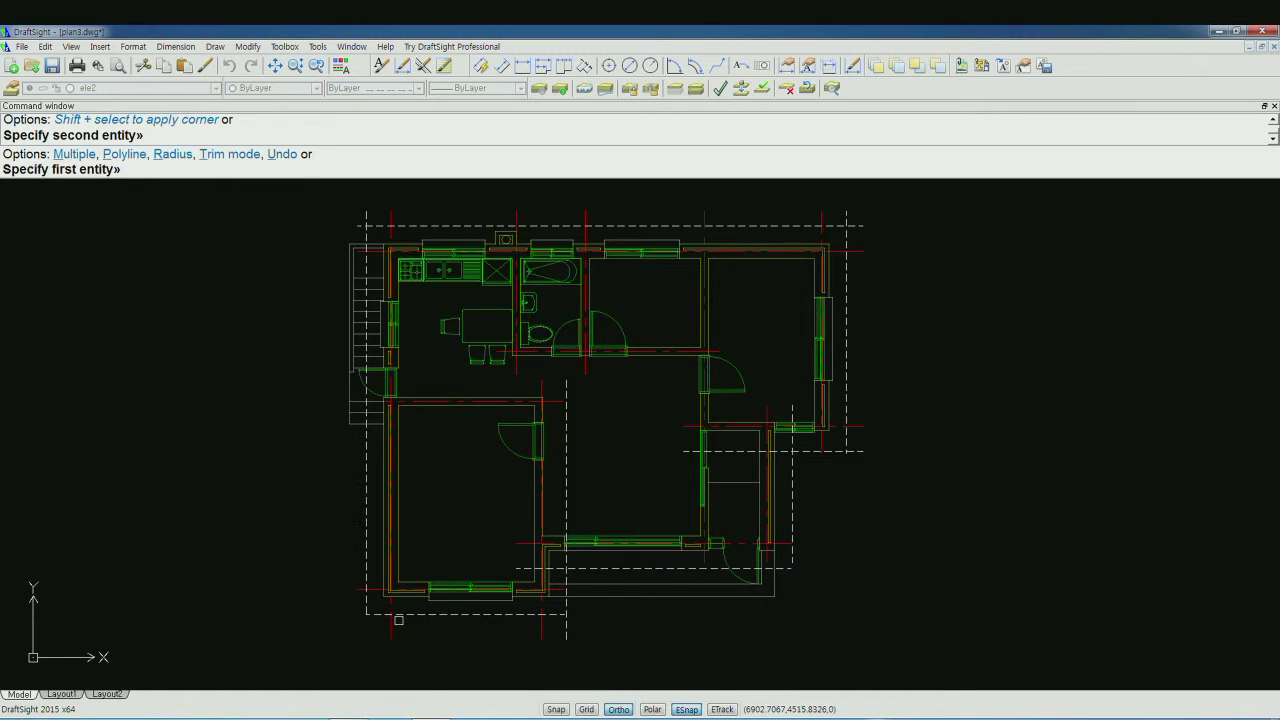
click(516, 616)
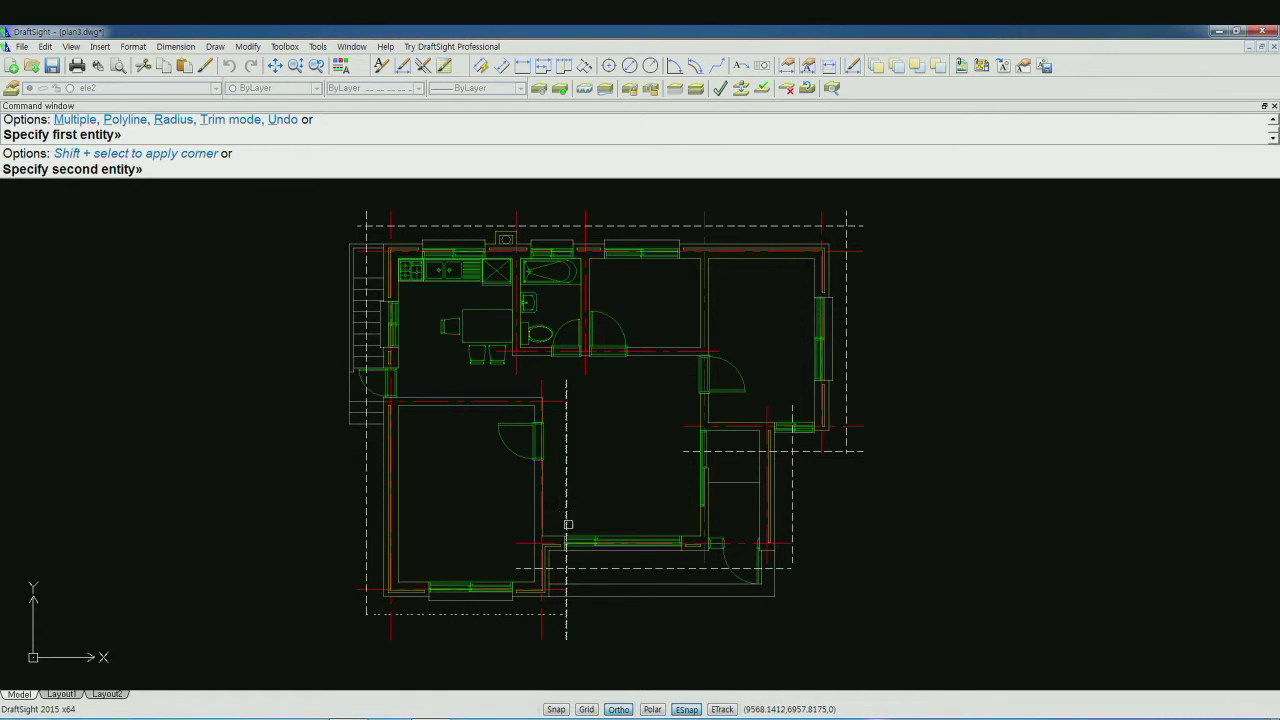
click(566, 515)
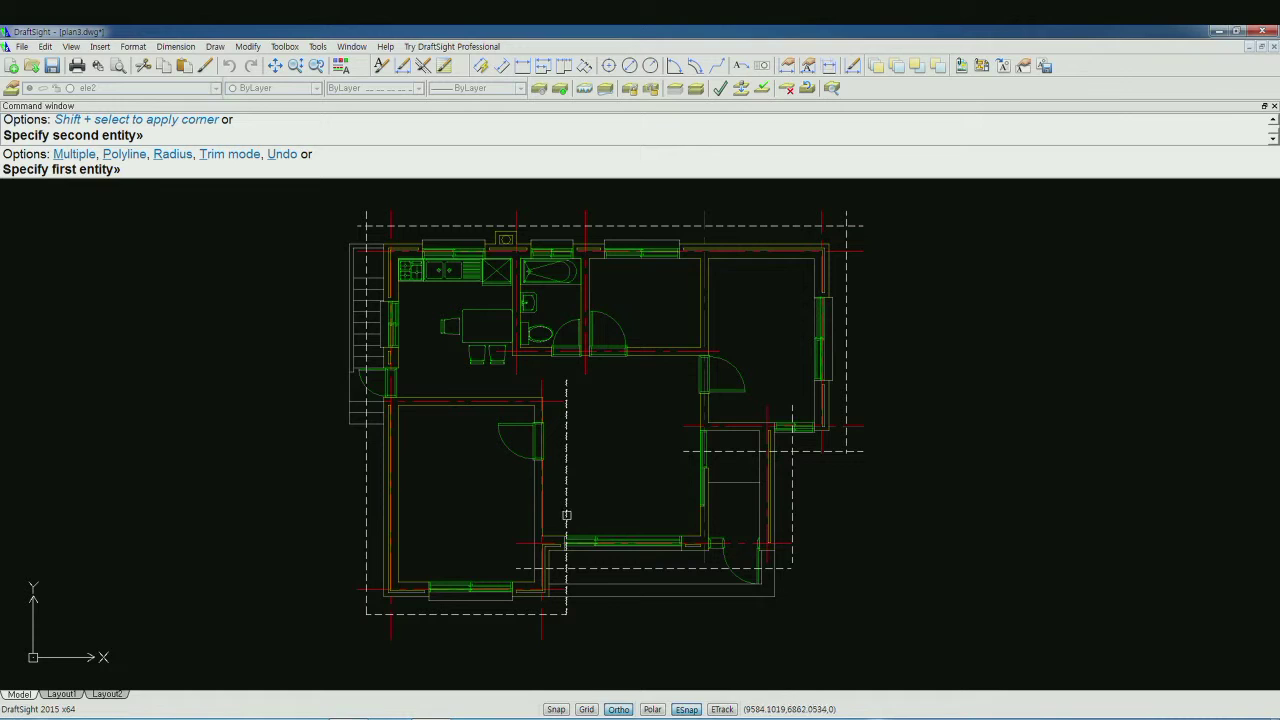
click(566, 578)
click(588, 568)
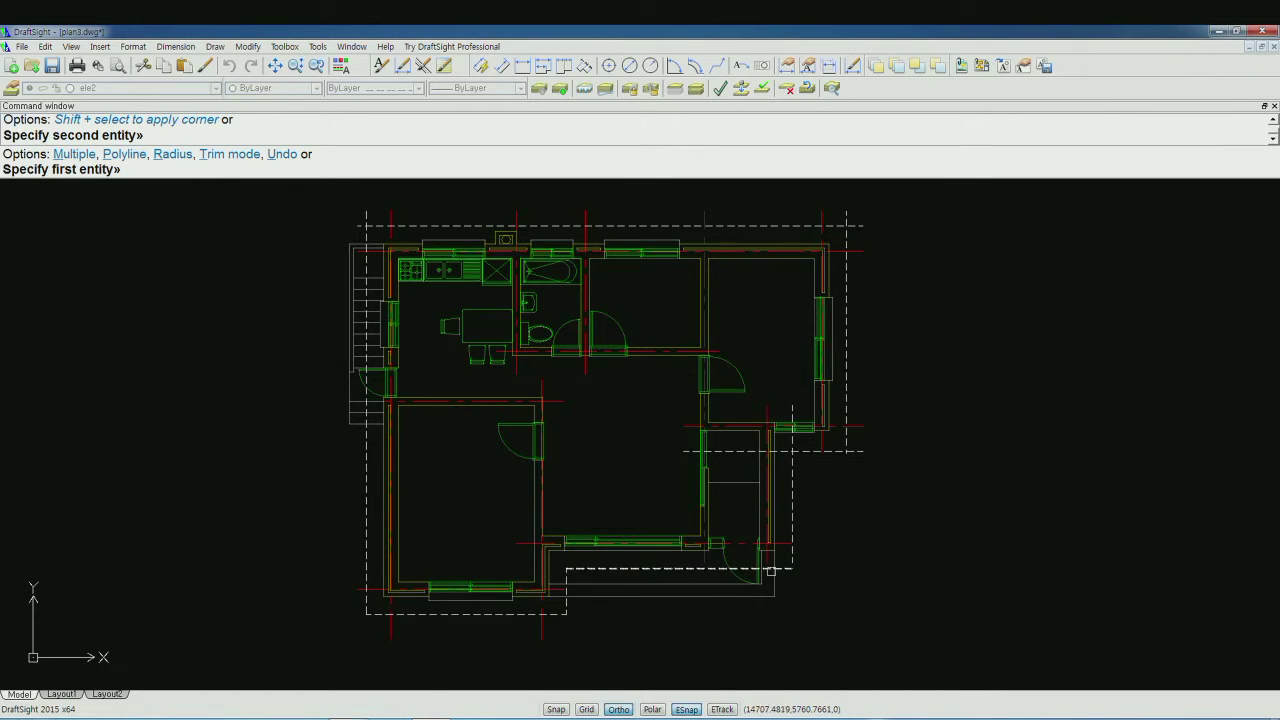
click(787, 571)
click(793, 470)
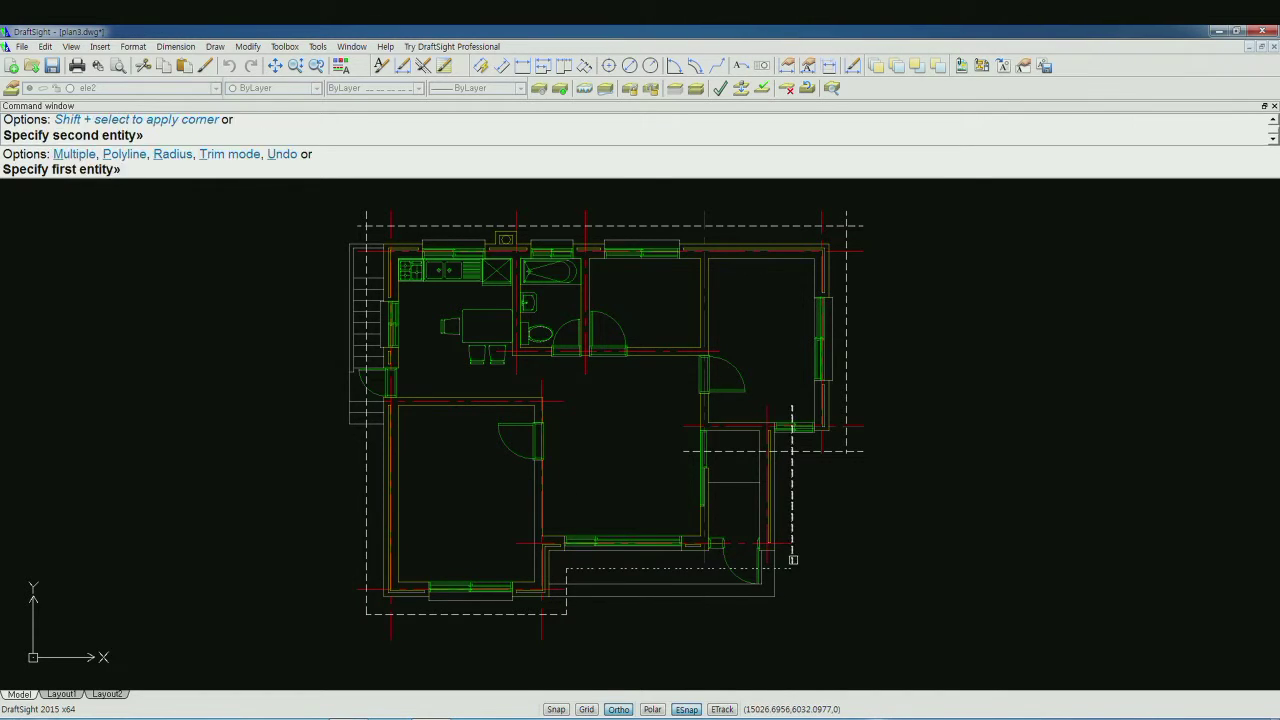
- Fillet the remaining dashed corners up the right side and across the top to the left
click(795, 471)
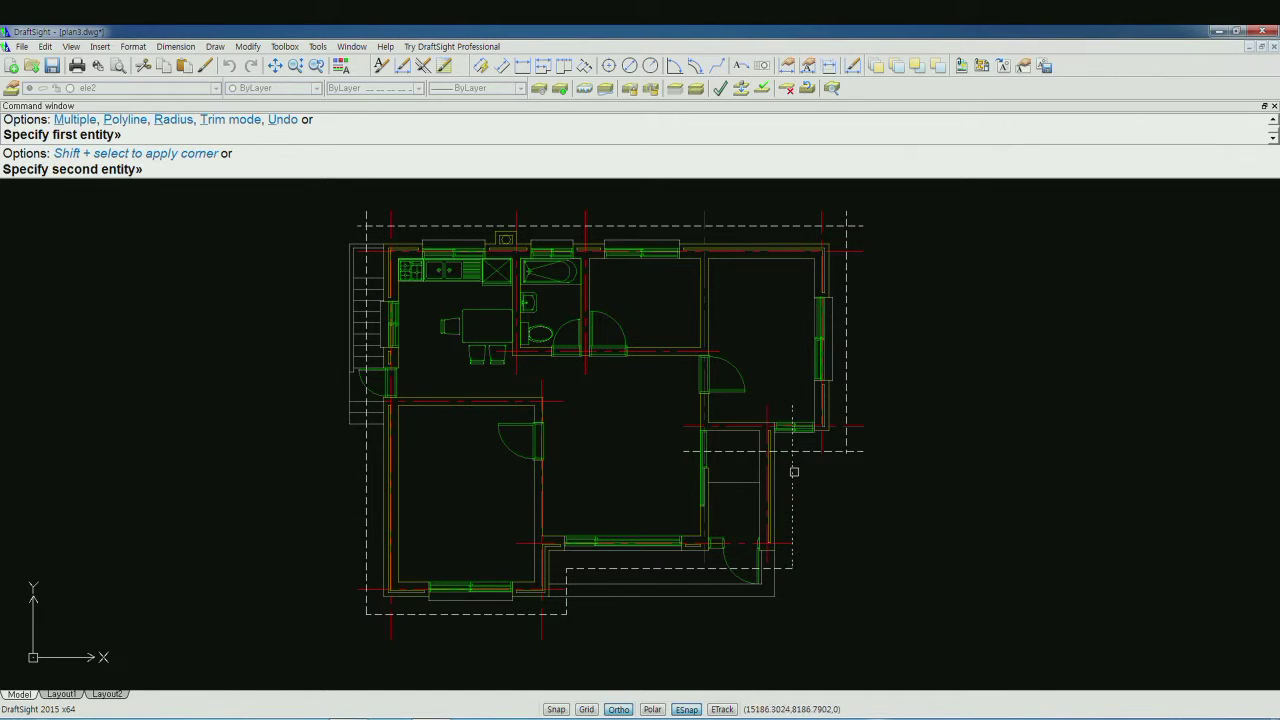
click(834, 451)
click(836, 451)
click(846, 444)
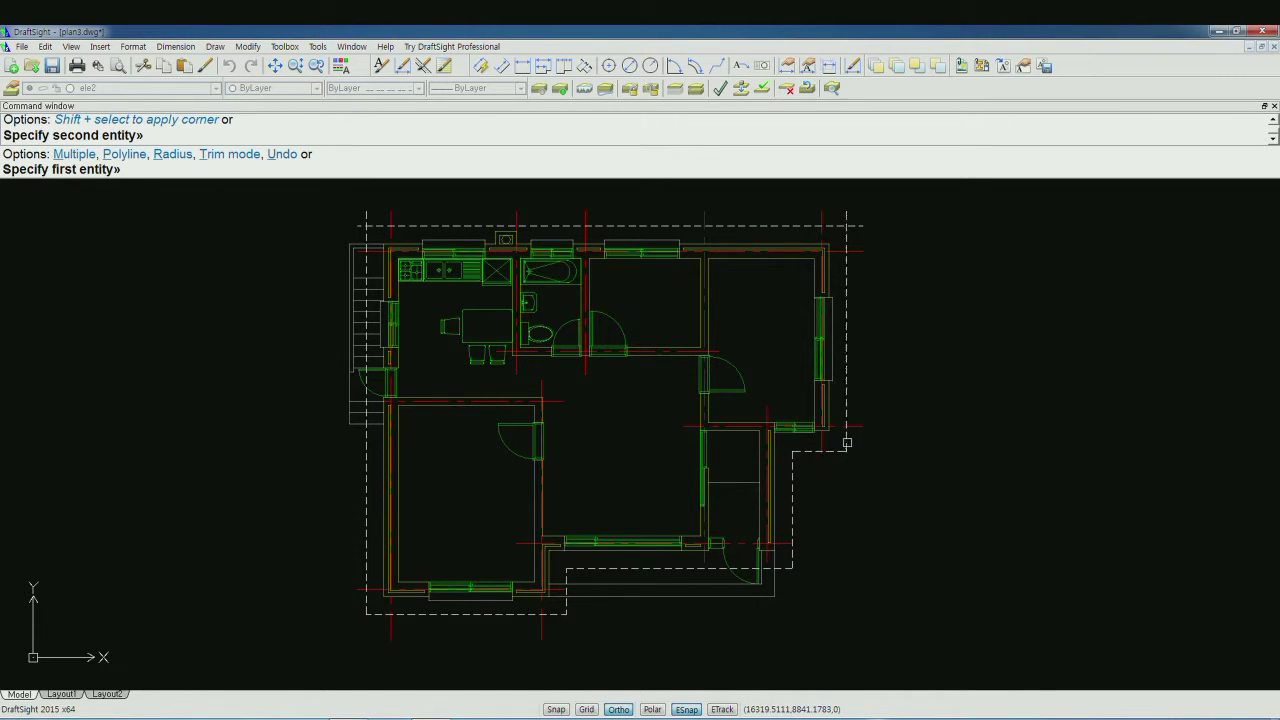
click(847, 281)
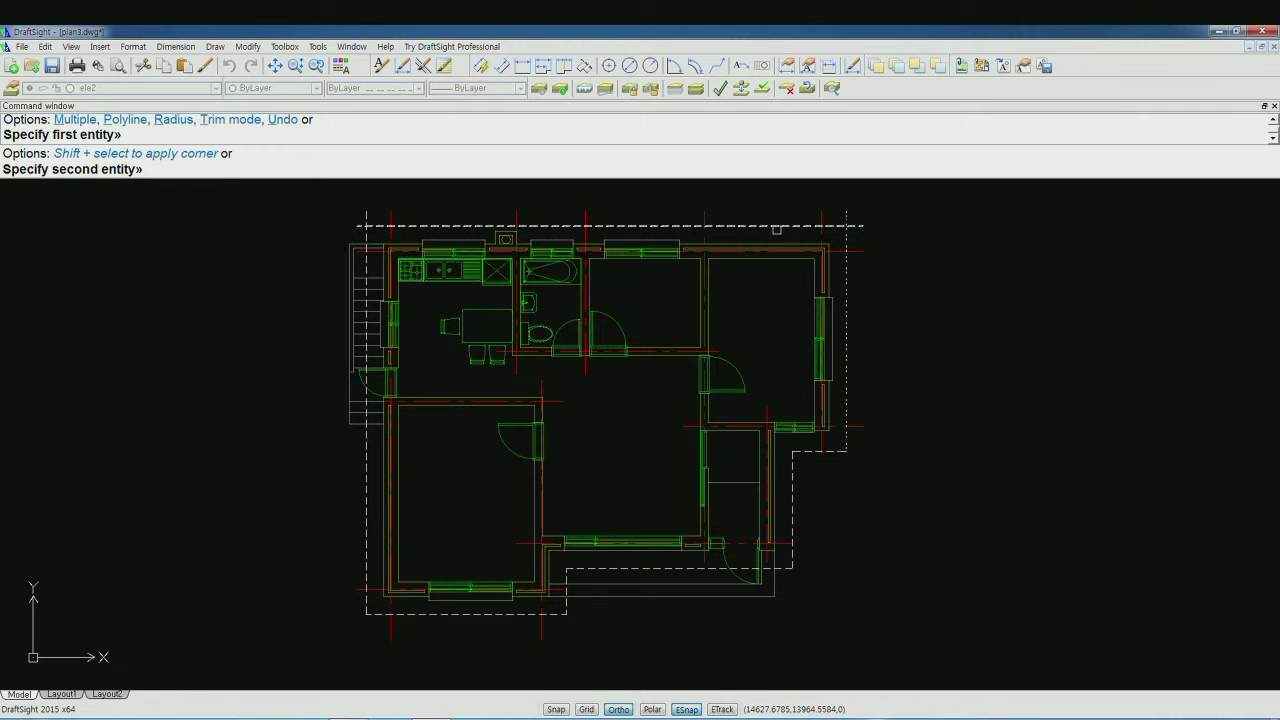
click(776, 227)
click(454, 226)
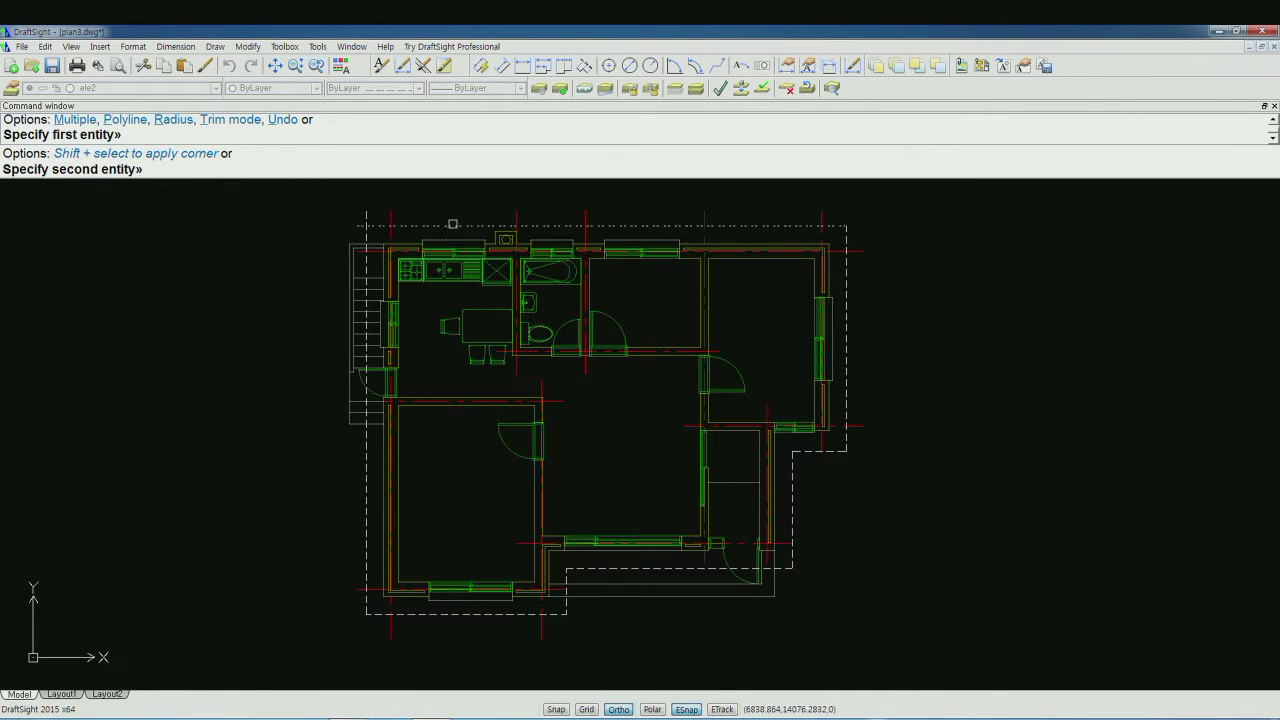
click(366, 234)
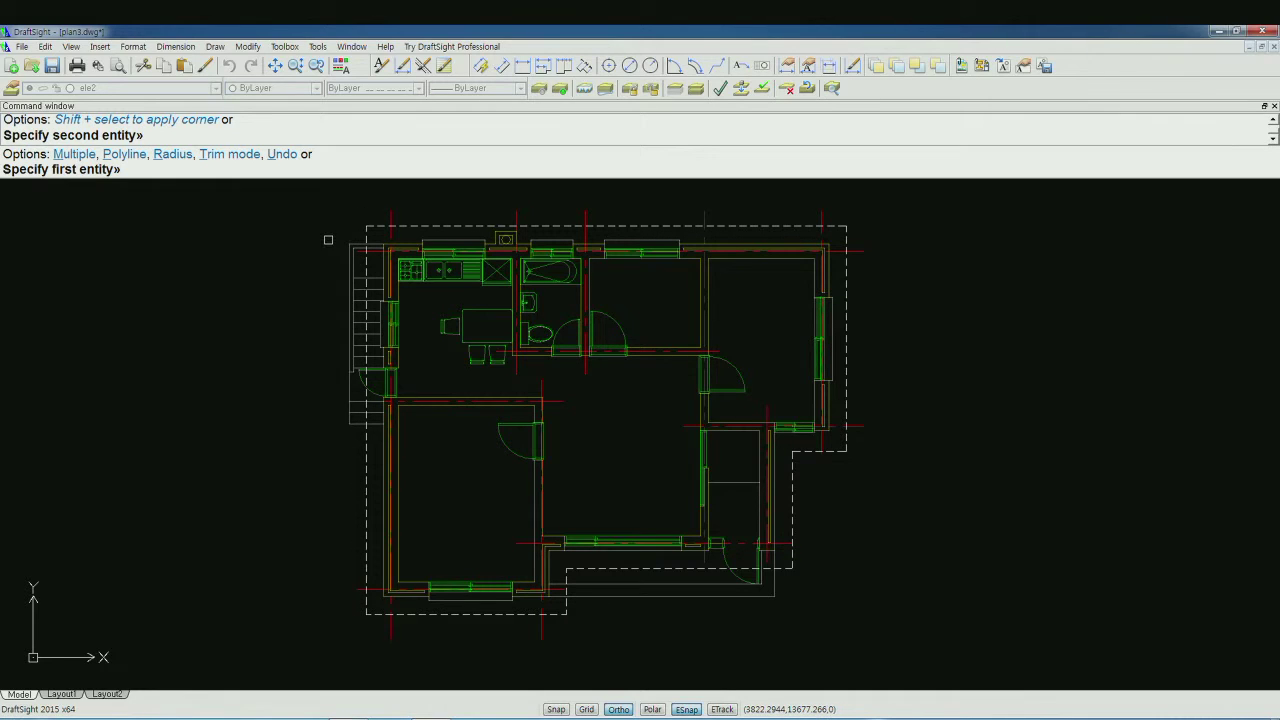
key(Escape)
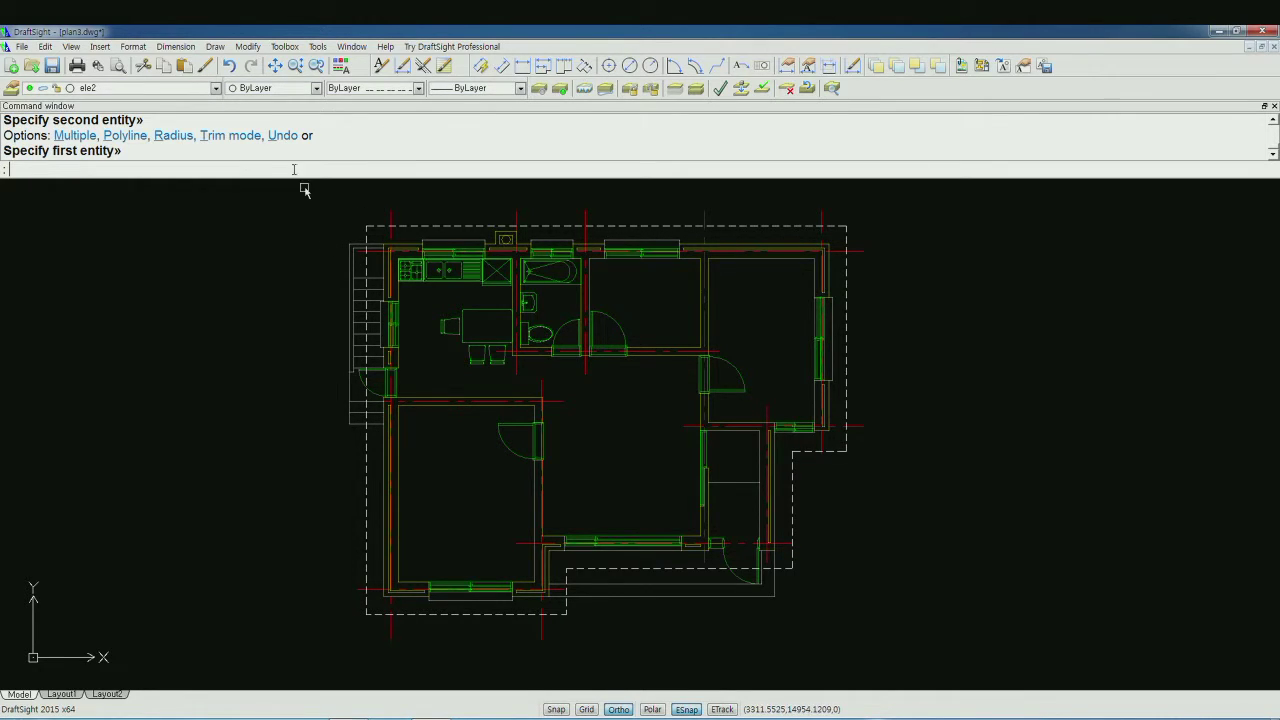
- Pick txt in the Layers Manager and set txt as the current layer from the layer dropdown
click(12, 90)
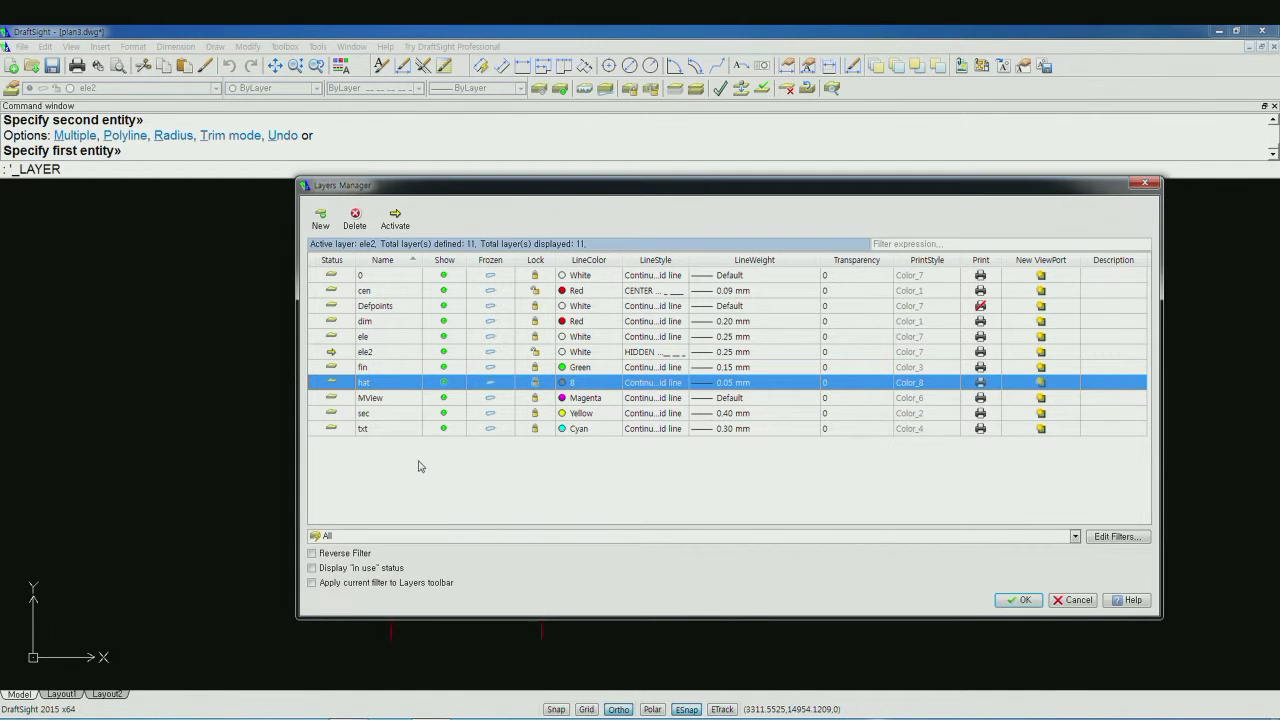
click(538, 432)
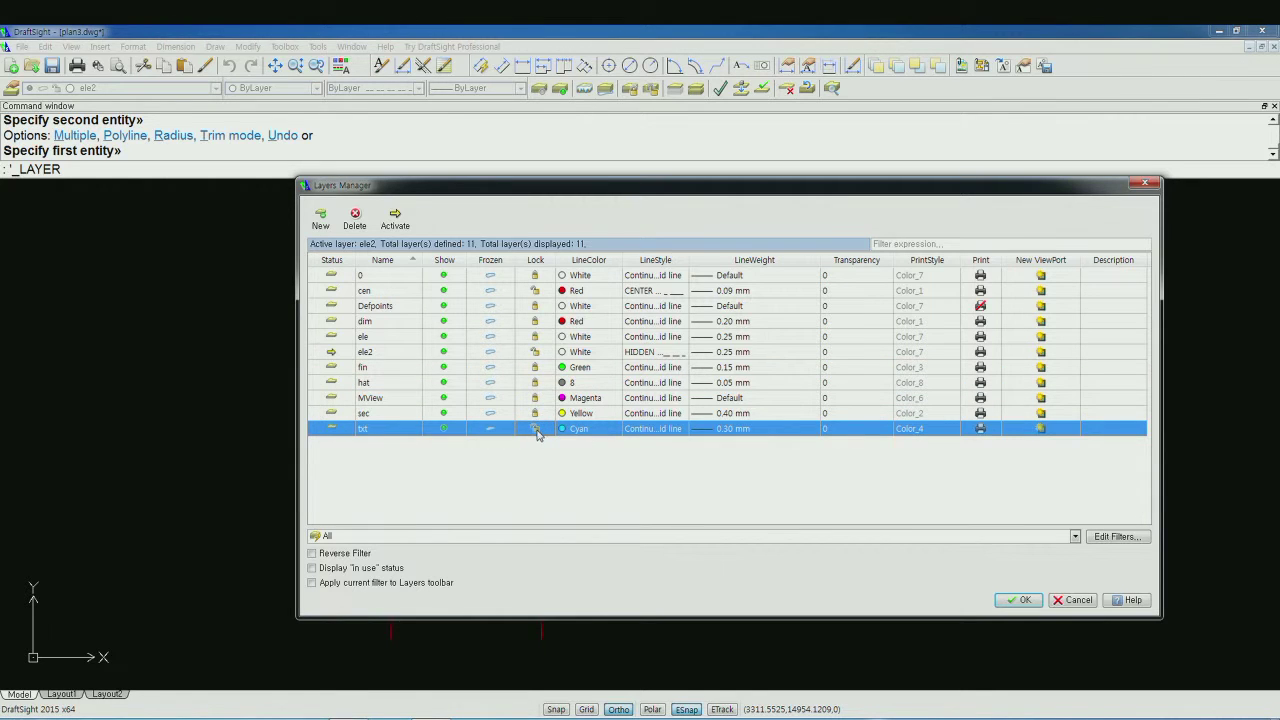
click(1018, 600)
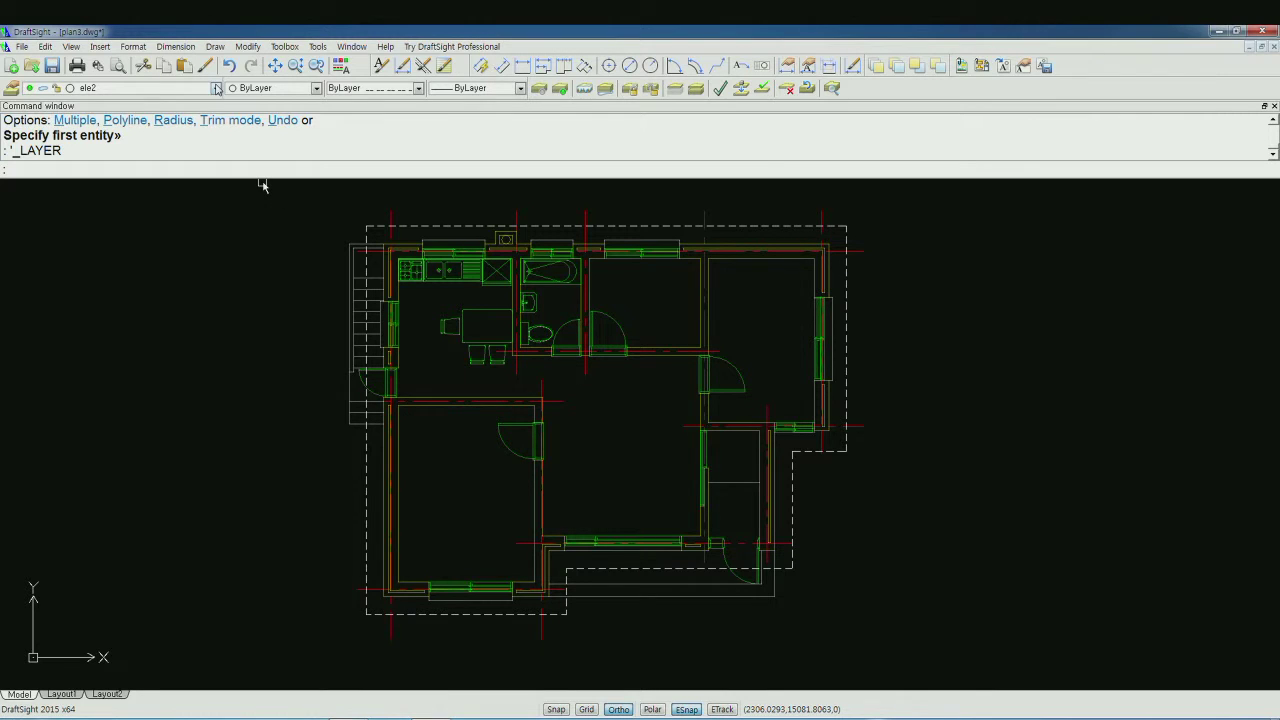
click(217, 88)
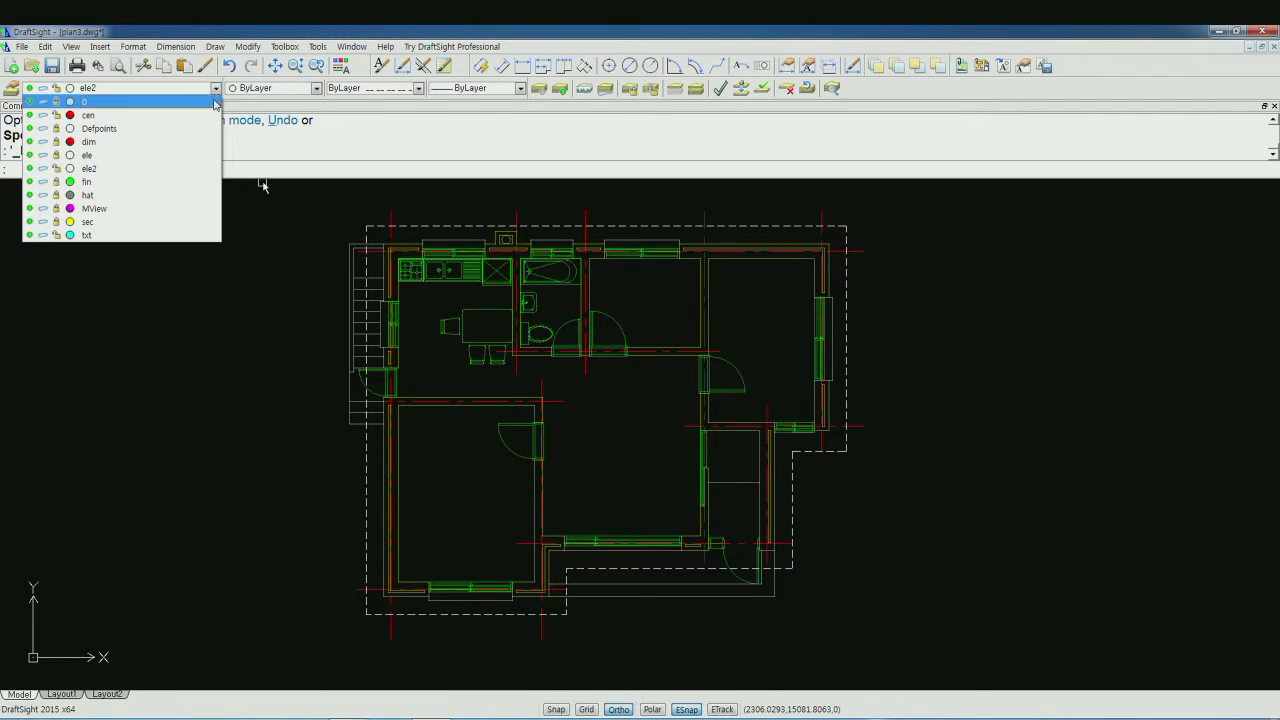
click(138, 236)
text(re)
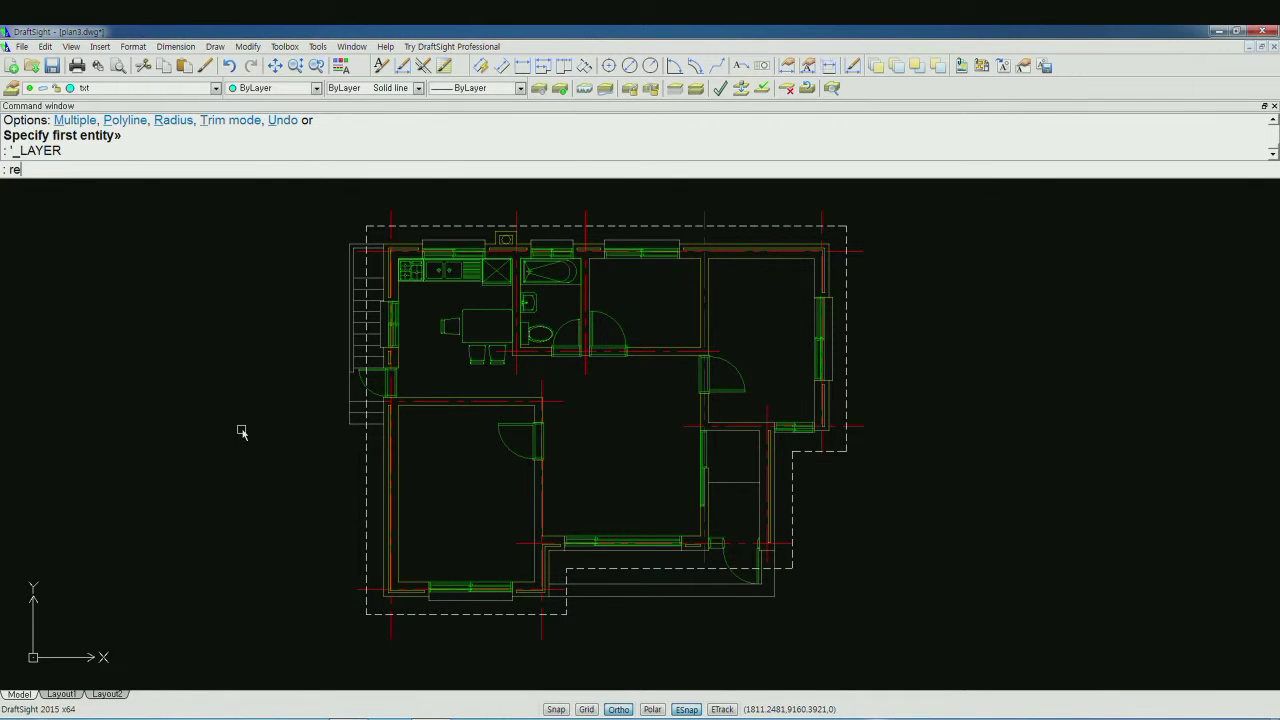
- Draw a 1000 by 350 rectangle to the left of the floor plan
text(c)
key(Return)
click(145, 448)
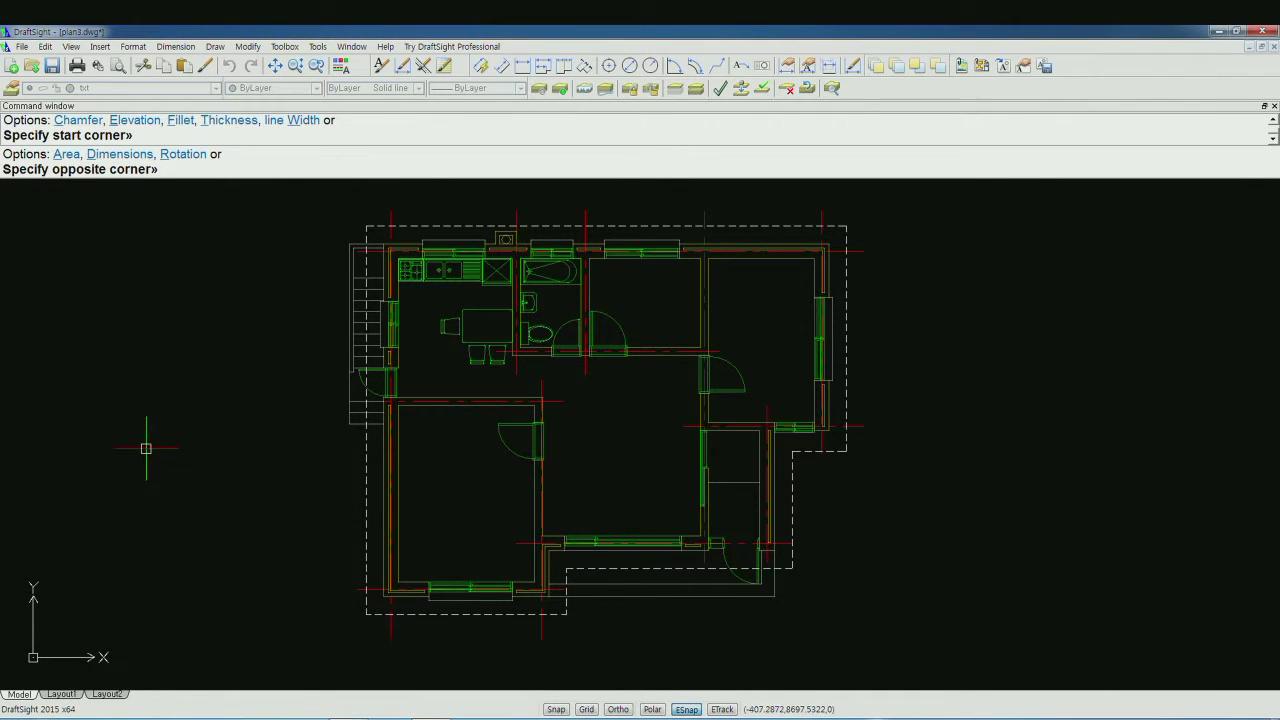
text(d)
key(Return)
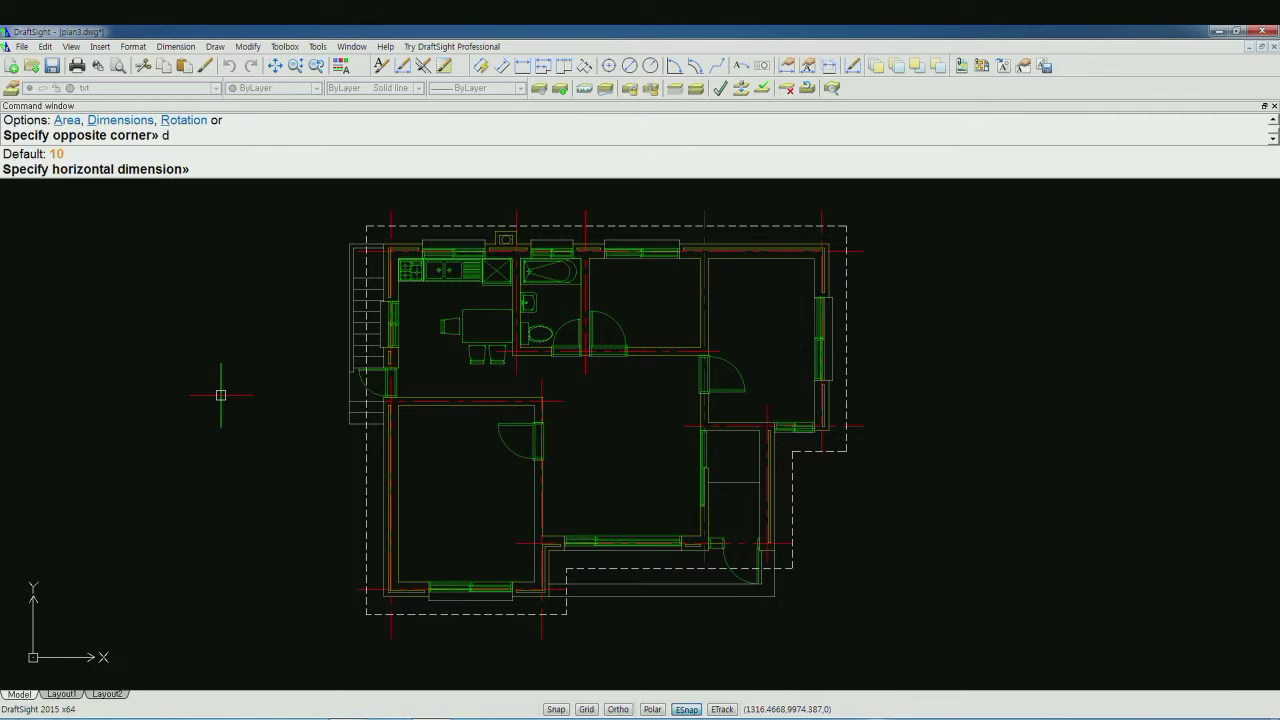
text(1000)
key(Return)
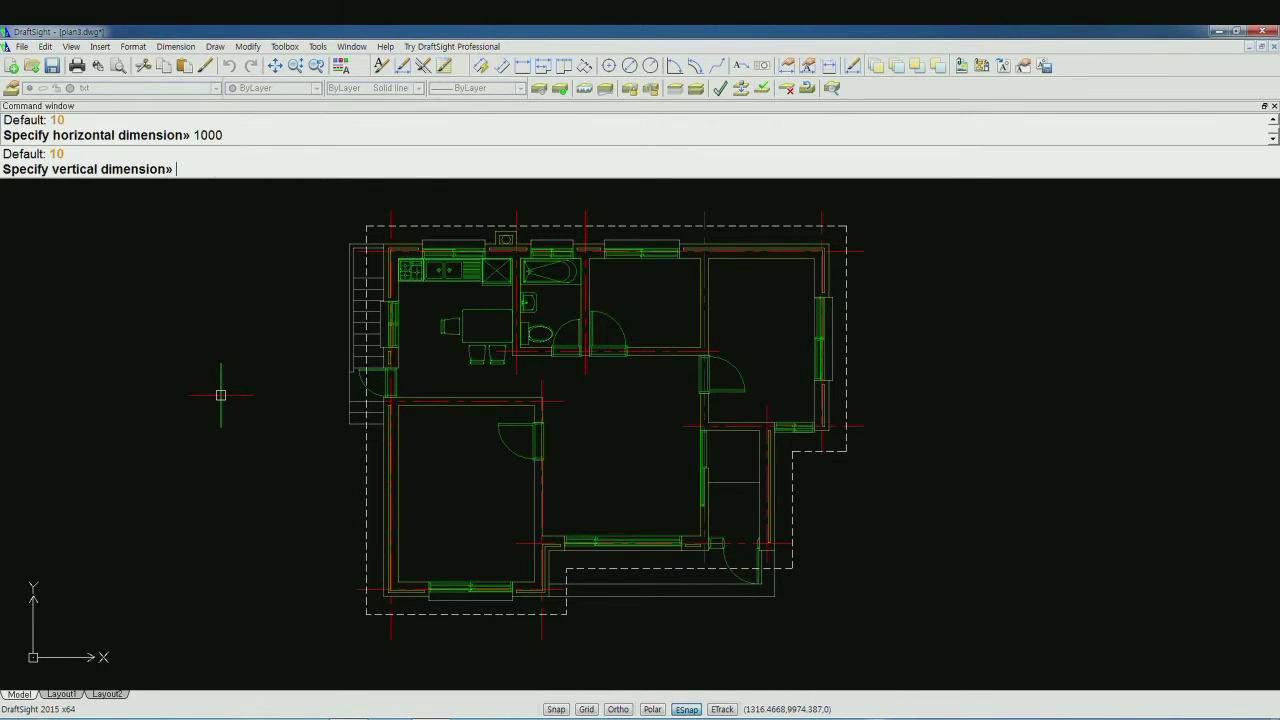
text(350)
key(Return)
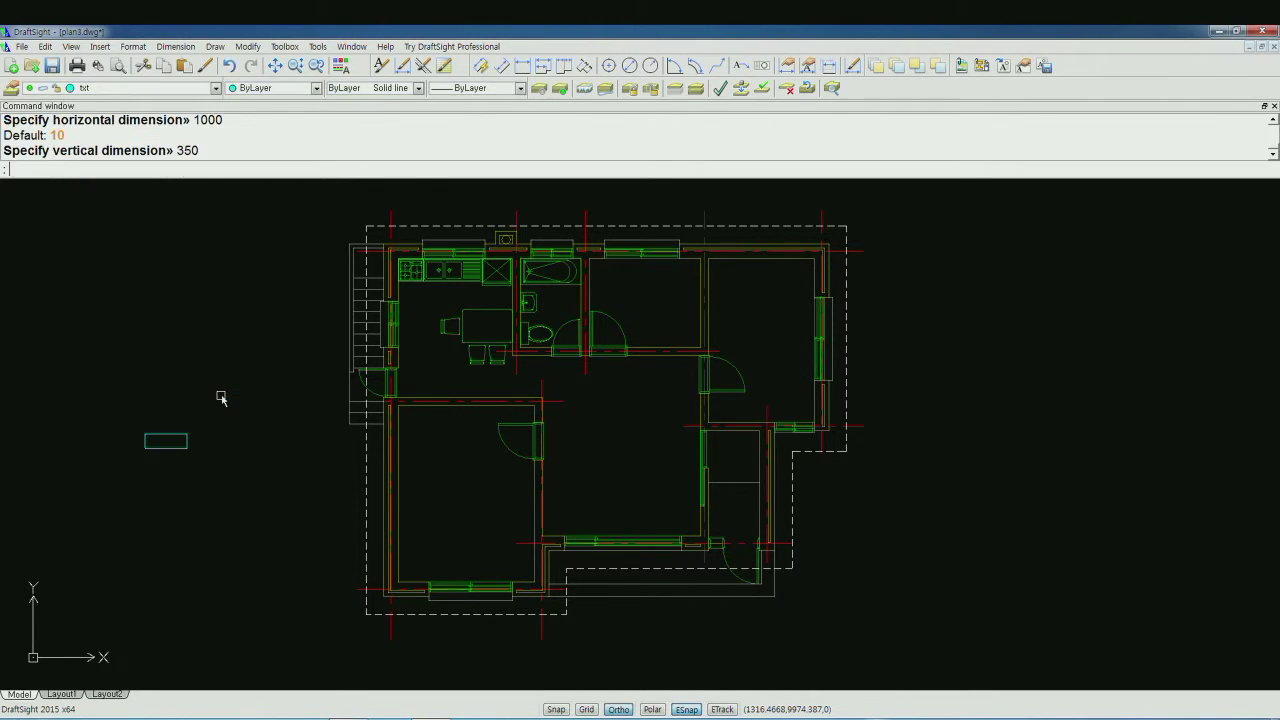
- Zoom onto the rectangle and start a note spanning its corners
text(z)
key(Return)
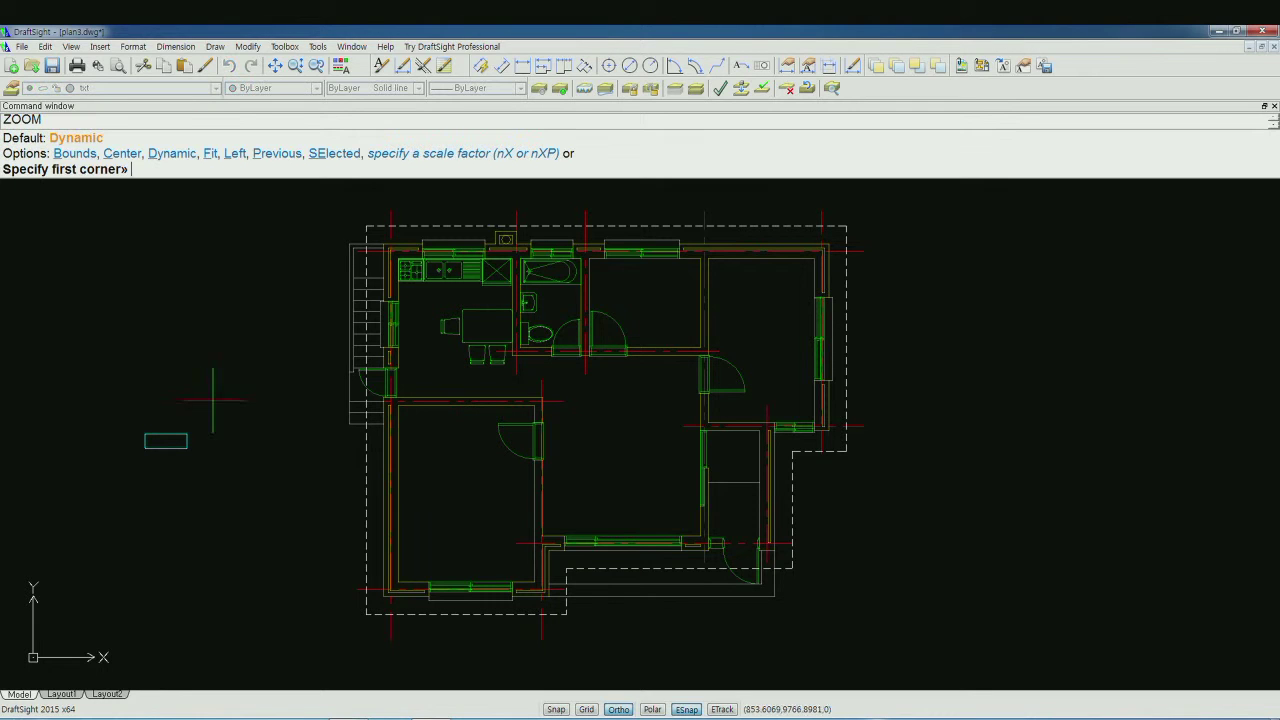
click(127, 410)
click(207, 467)
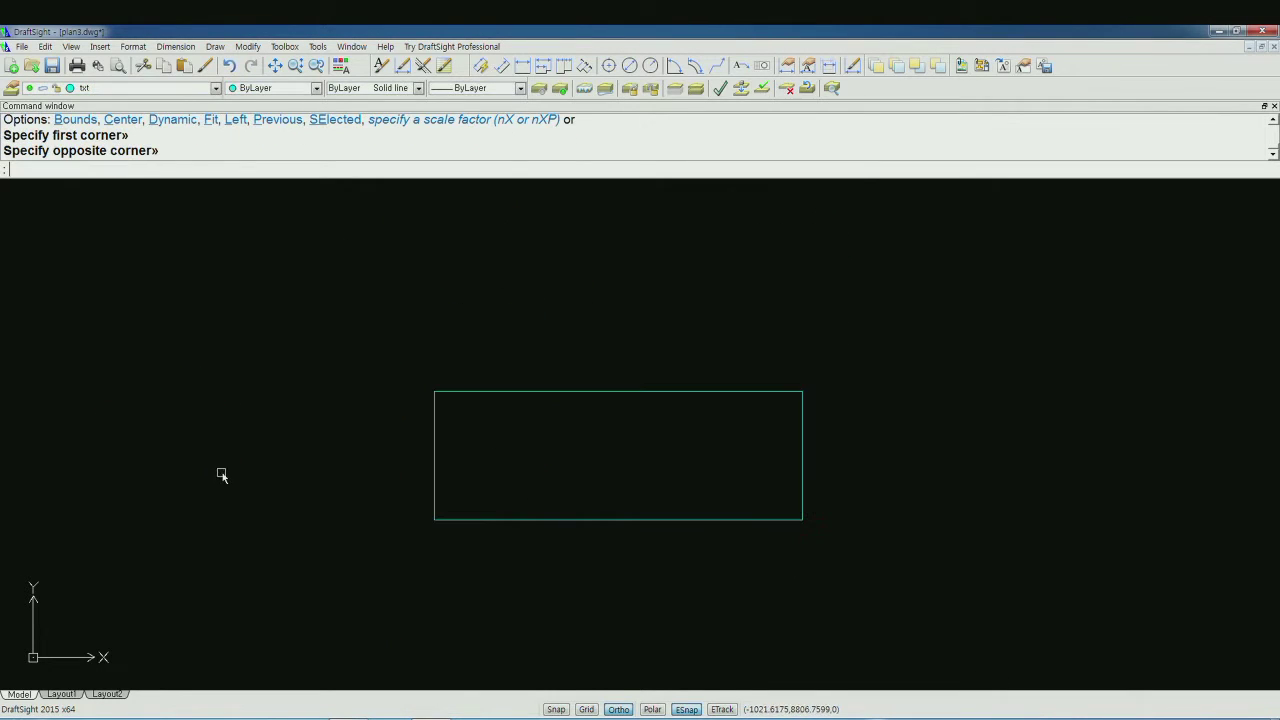
text(t)
key(Return)
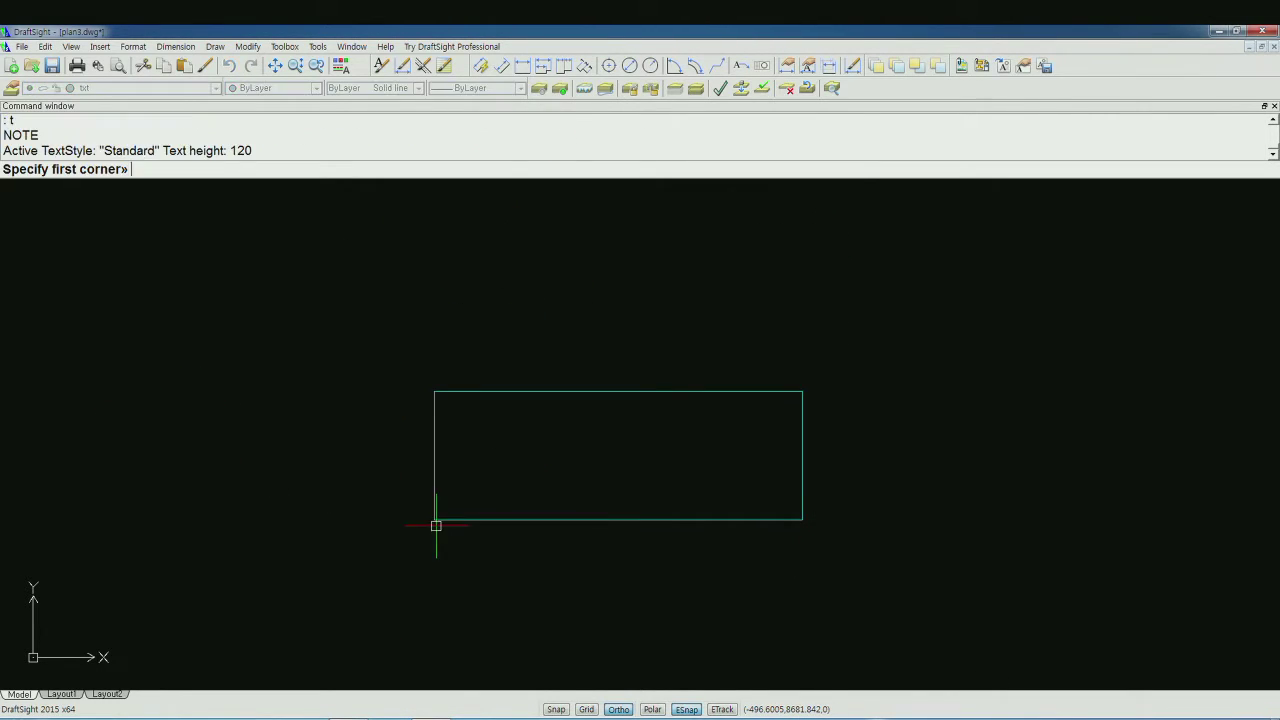
click(434, 394)
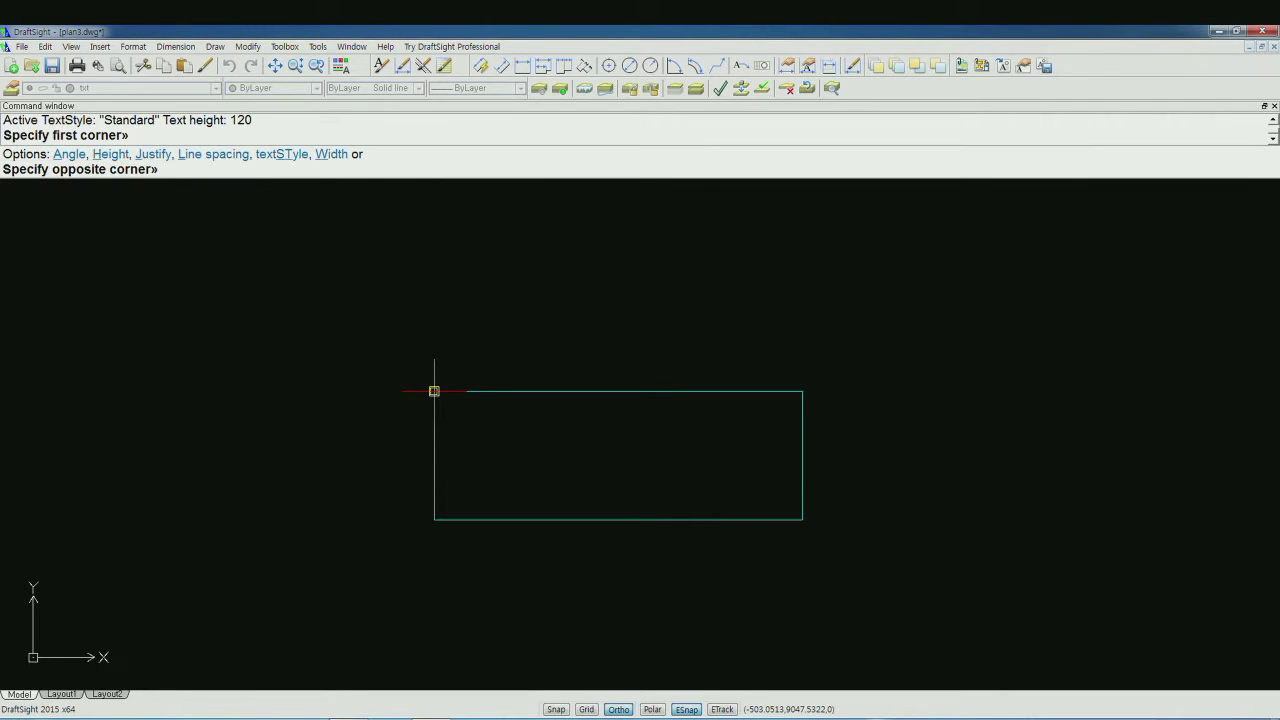
click(802, 519)
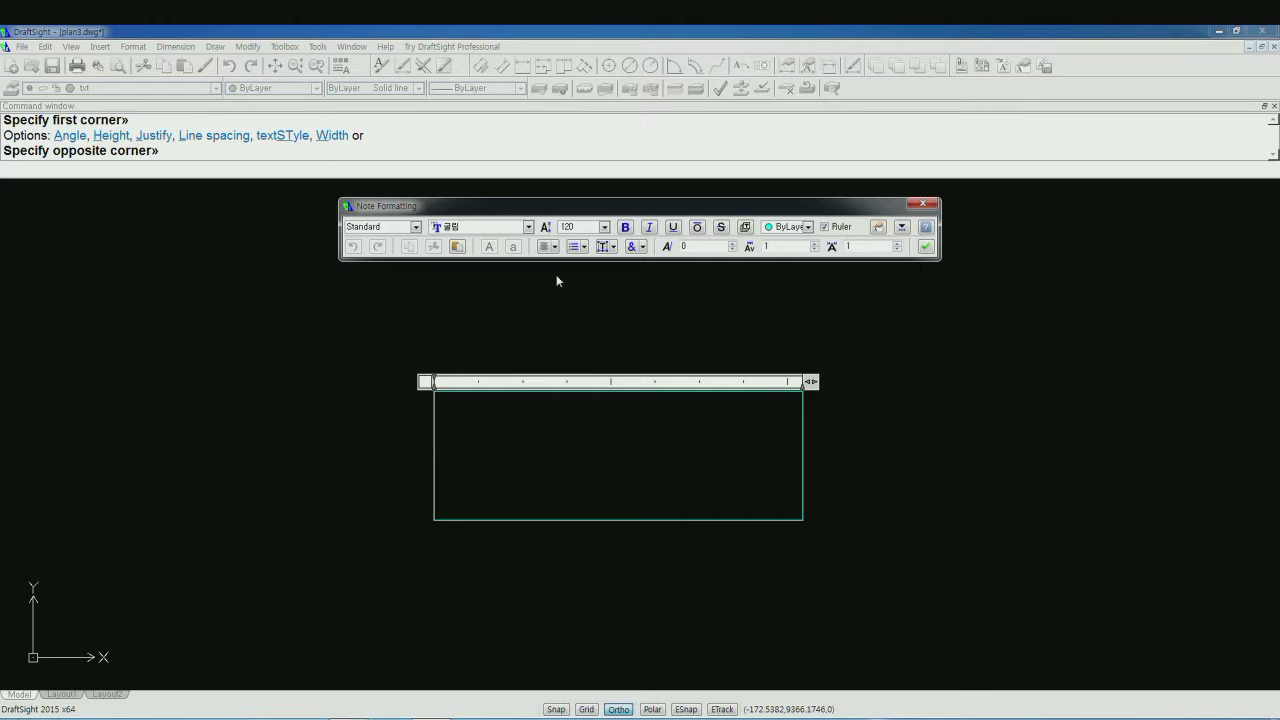
- Set the note to Arial, text height 150, with Middle Center justification
click(529, 227)
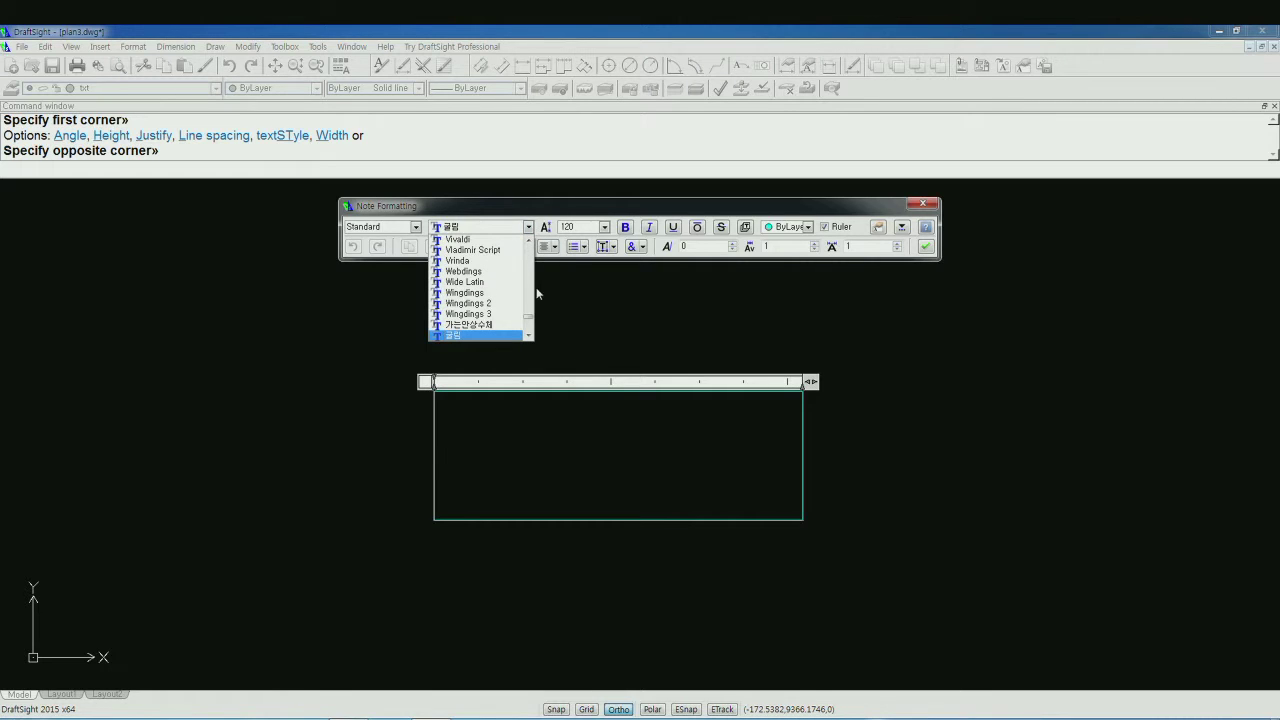
drag(531, 317, 535, 273)
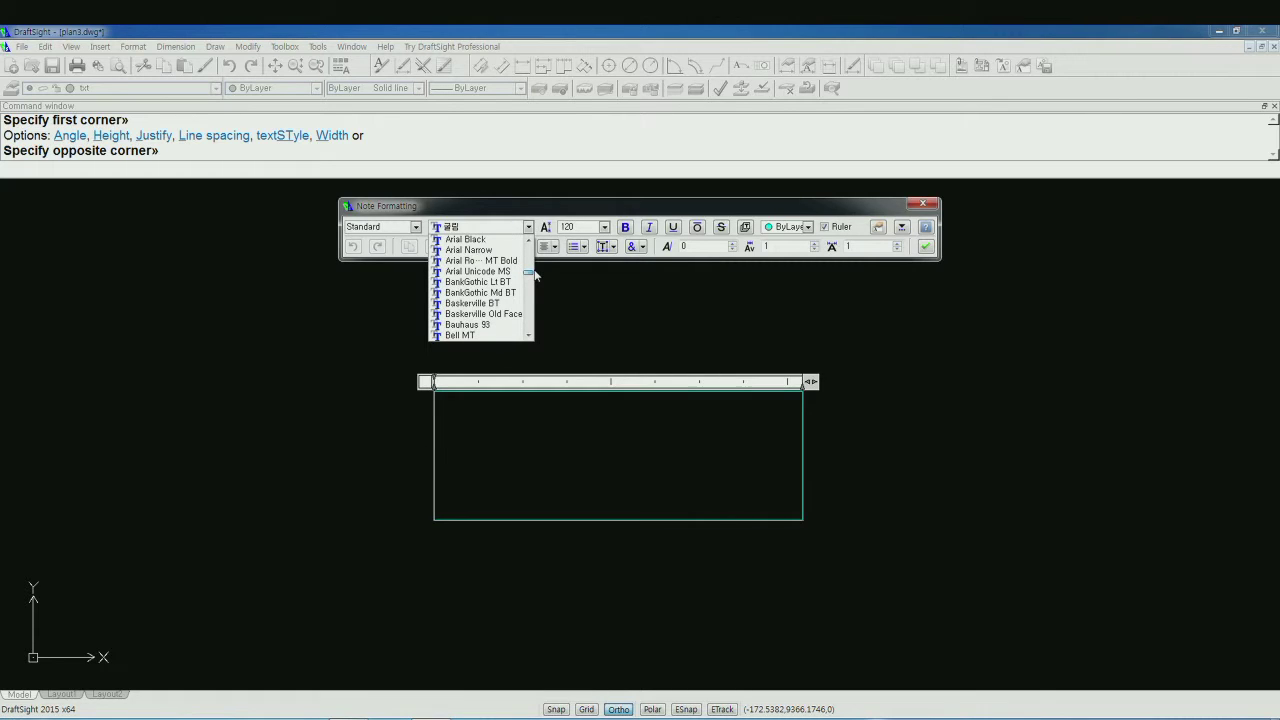
drag(535, 275, 535, 240)
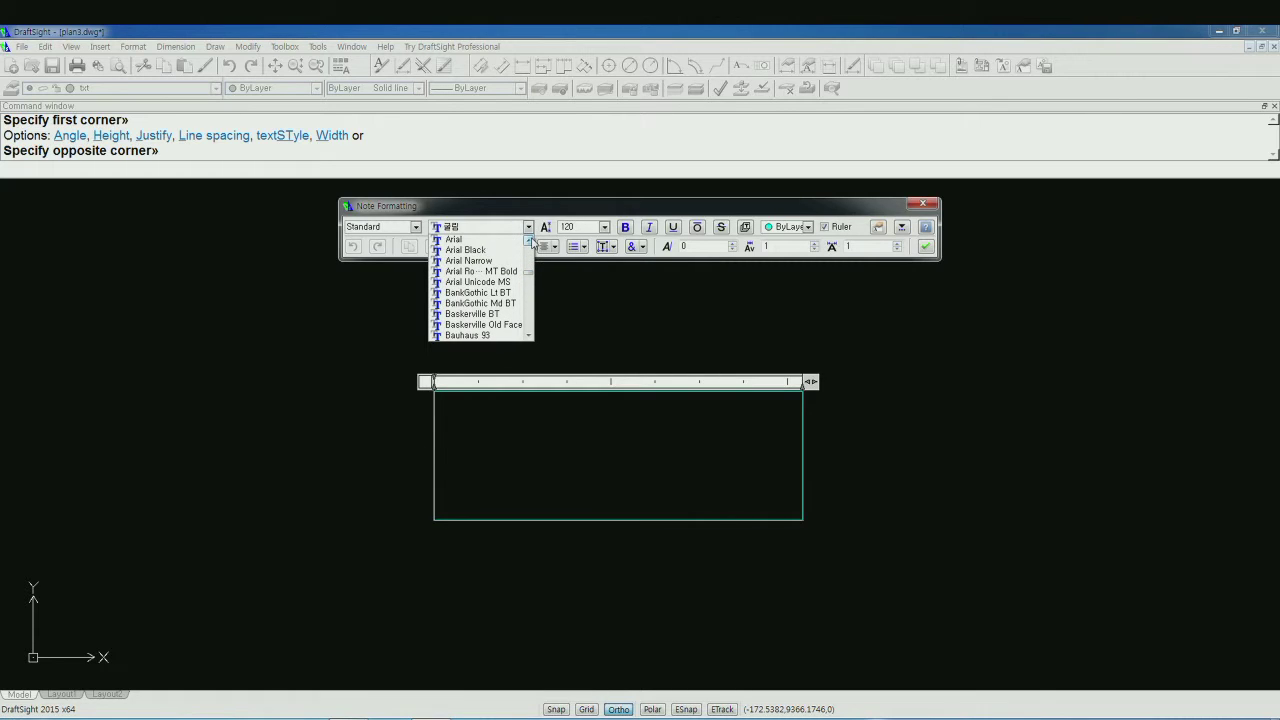
click(515, 243)
double_click(578, 228)
text(150)
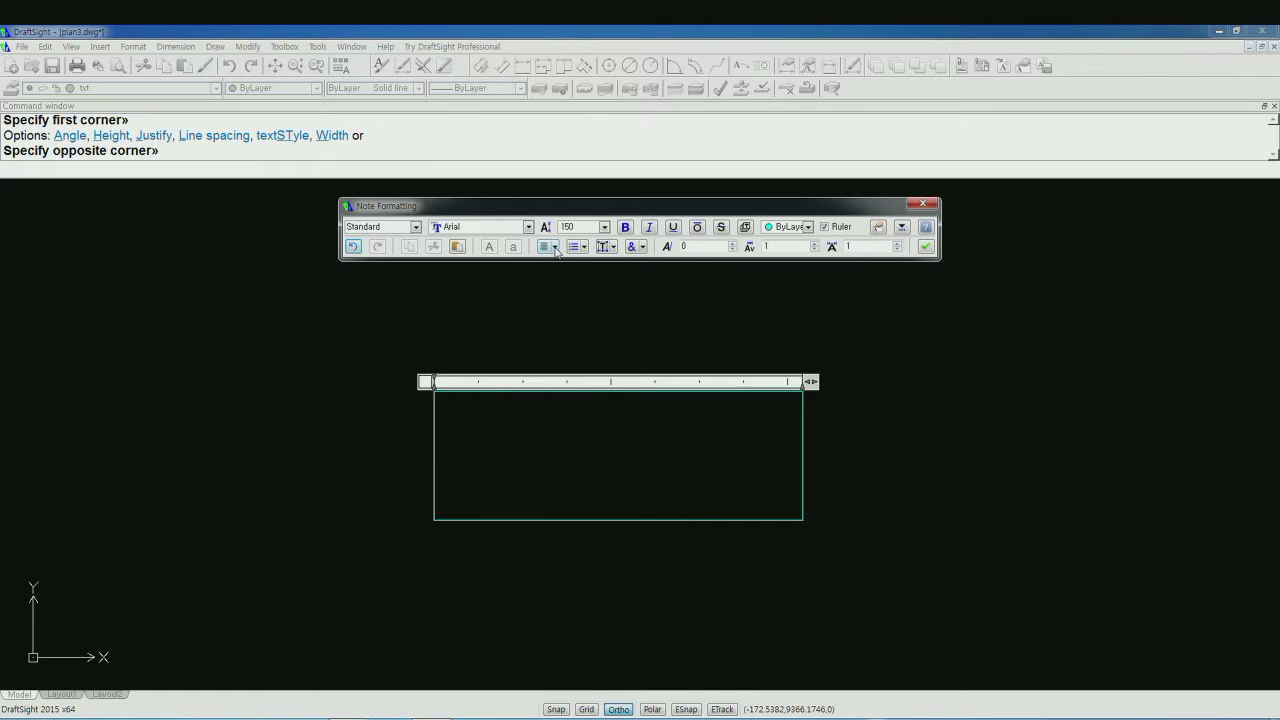
click(555, 247)
click(561, 275)
click(611, 247)
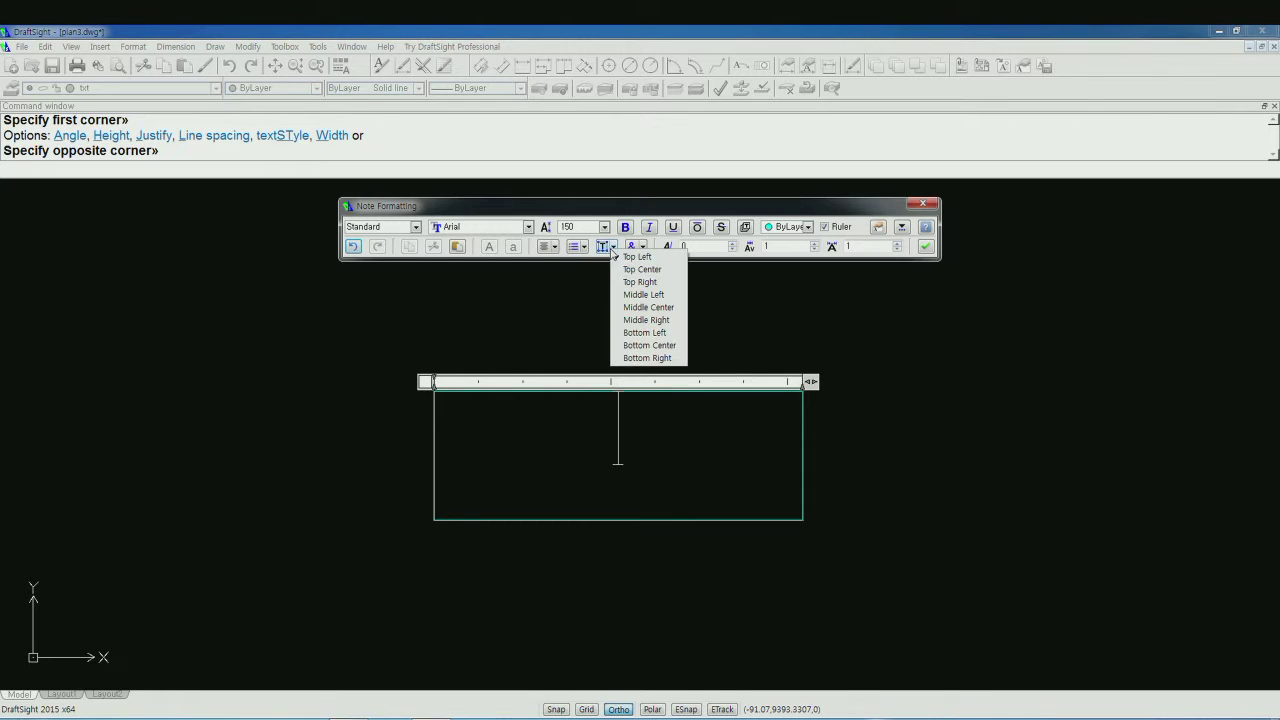
click(630, 307)
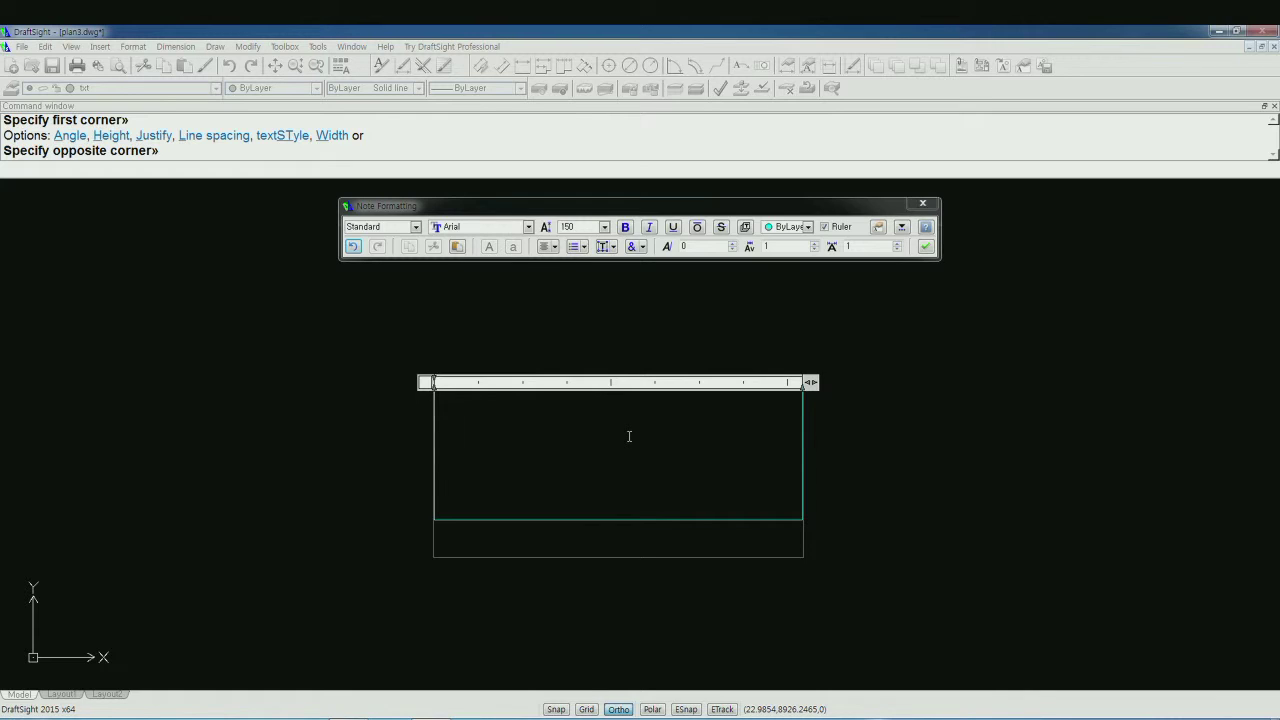
- Enter 'Kitchen' as the note text, commit it, and reopen it in Edit Note
text(Ki)
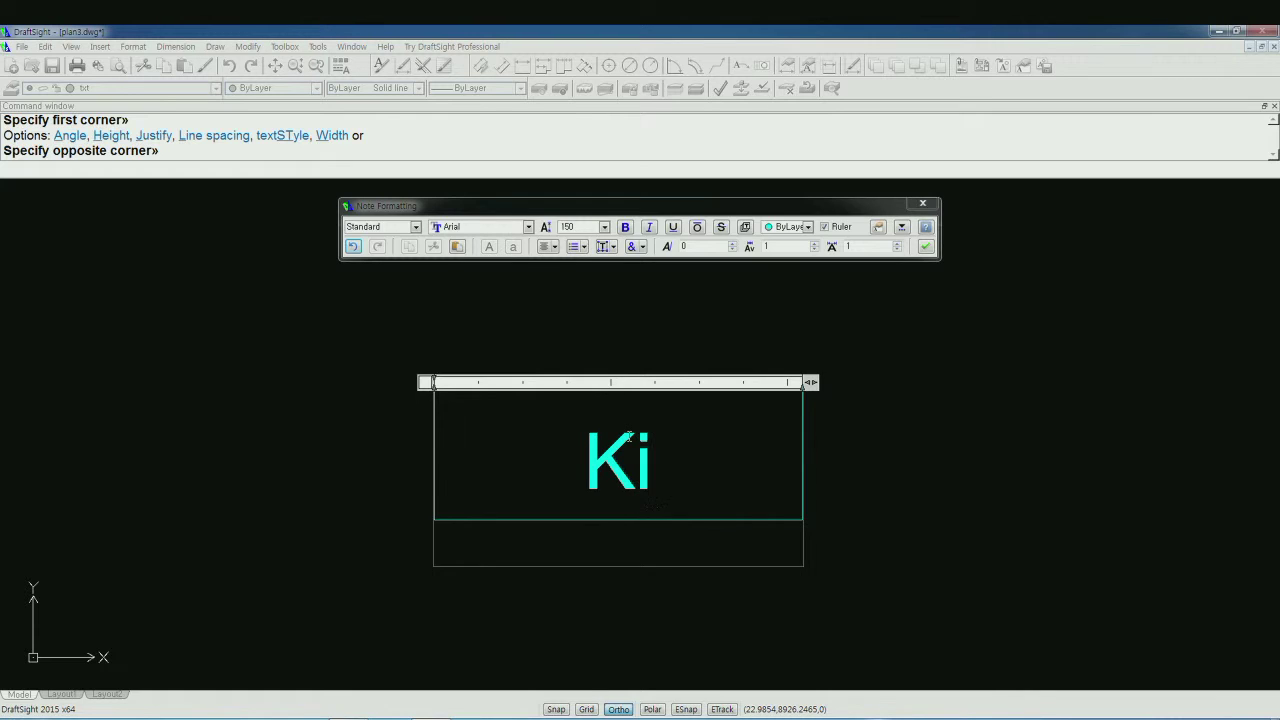
text(tc)
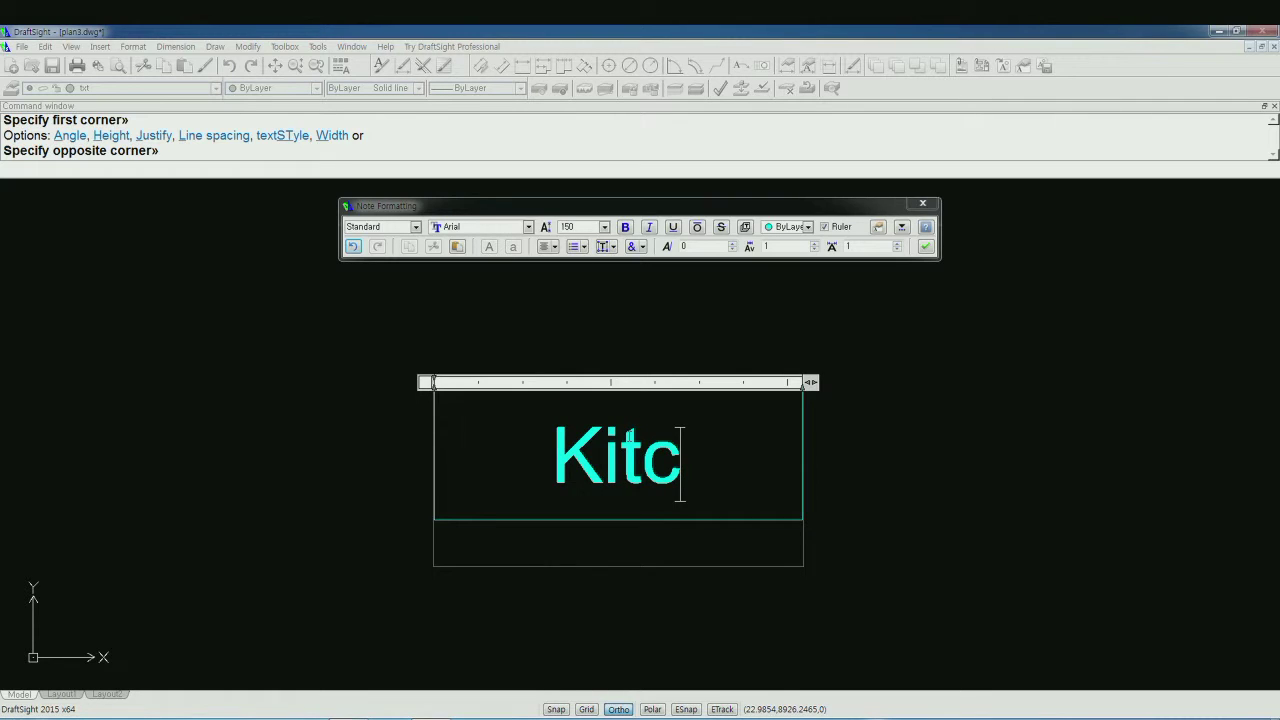
text(h)
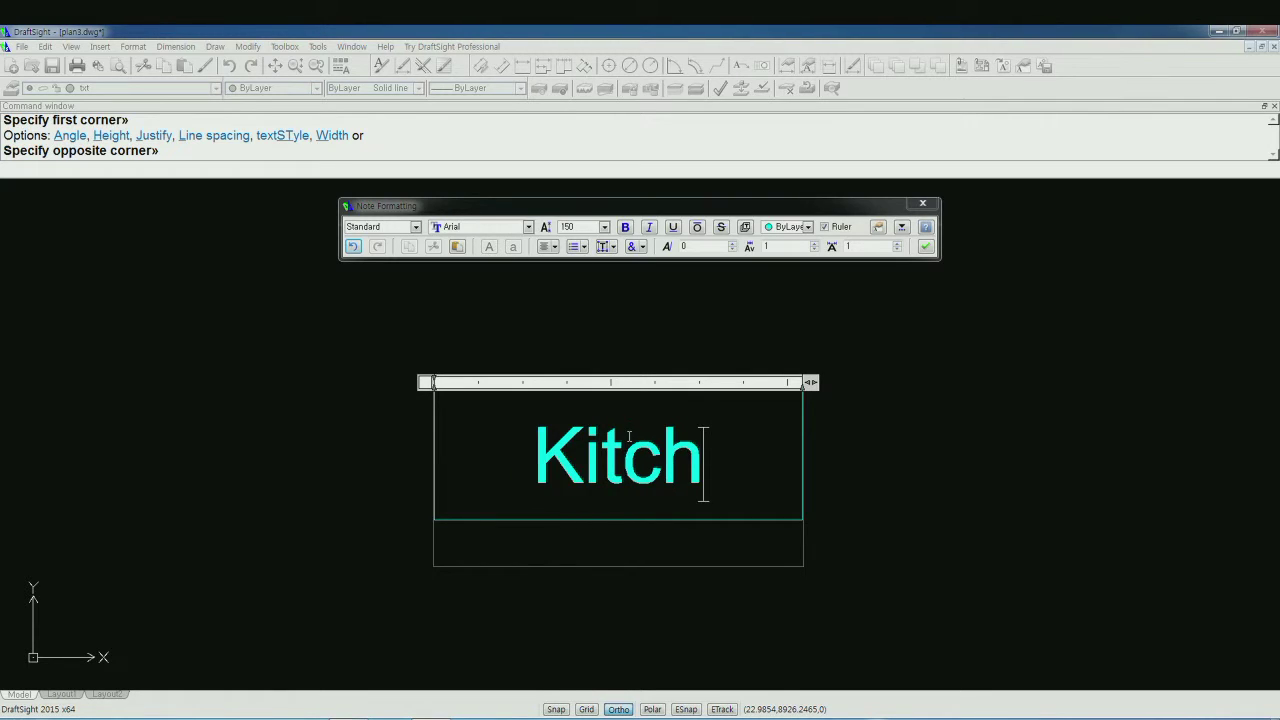
text(en)
click(926, 247)
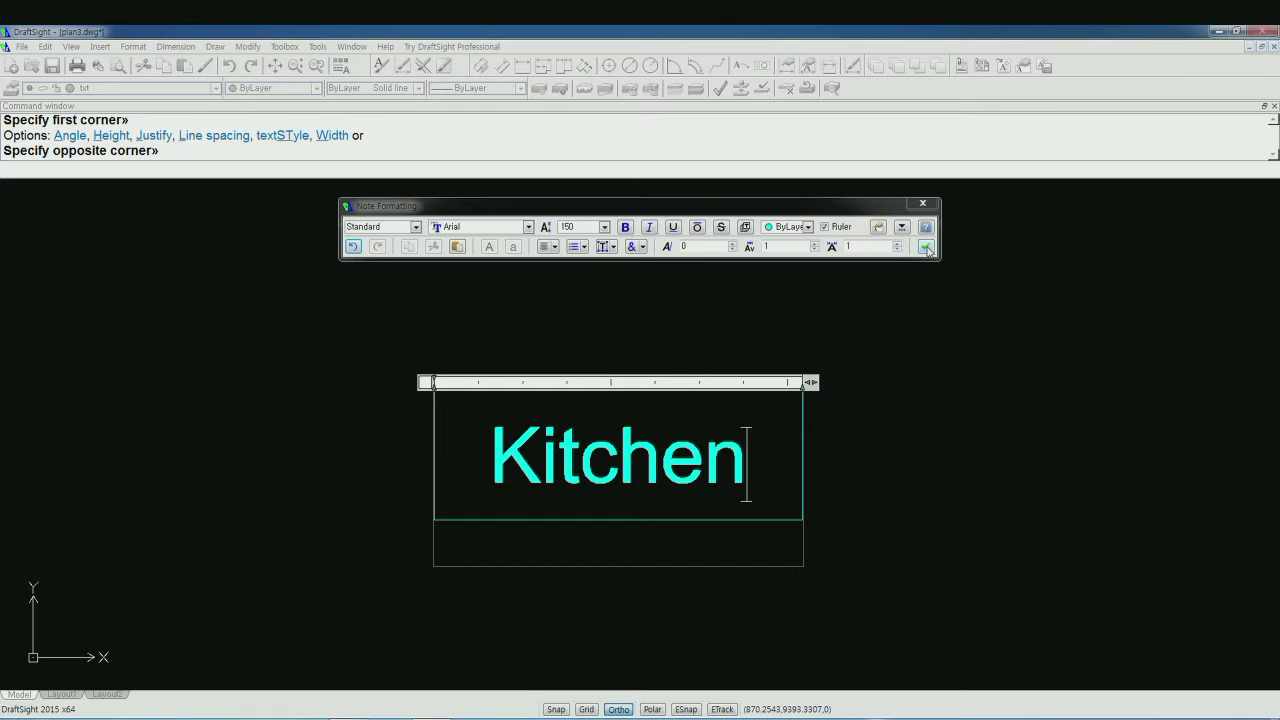
double_click(712, 445)
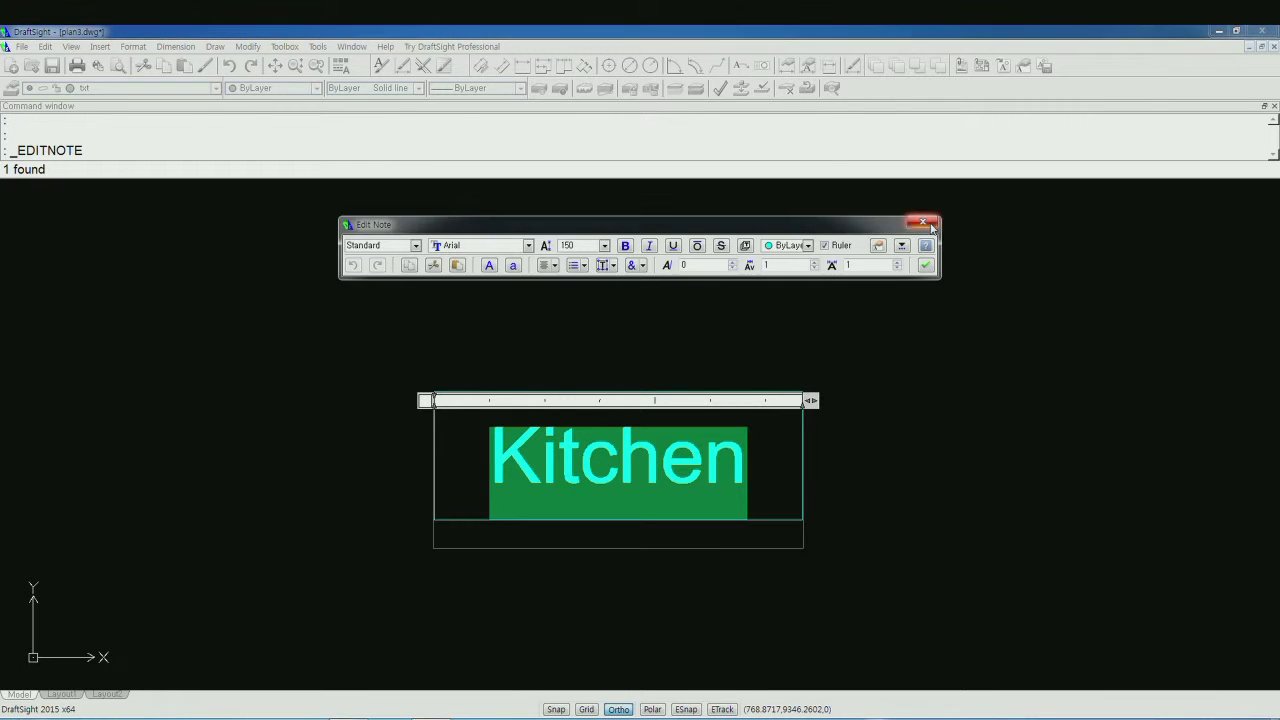
- Cancel the note edit and zoom out to show the whole floor plan
click(926, 265)
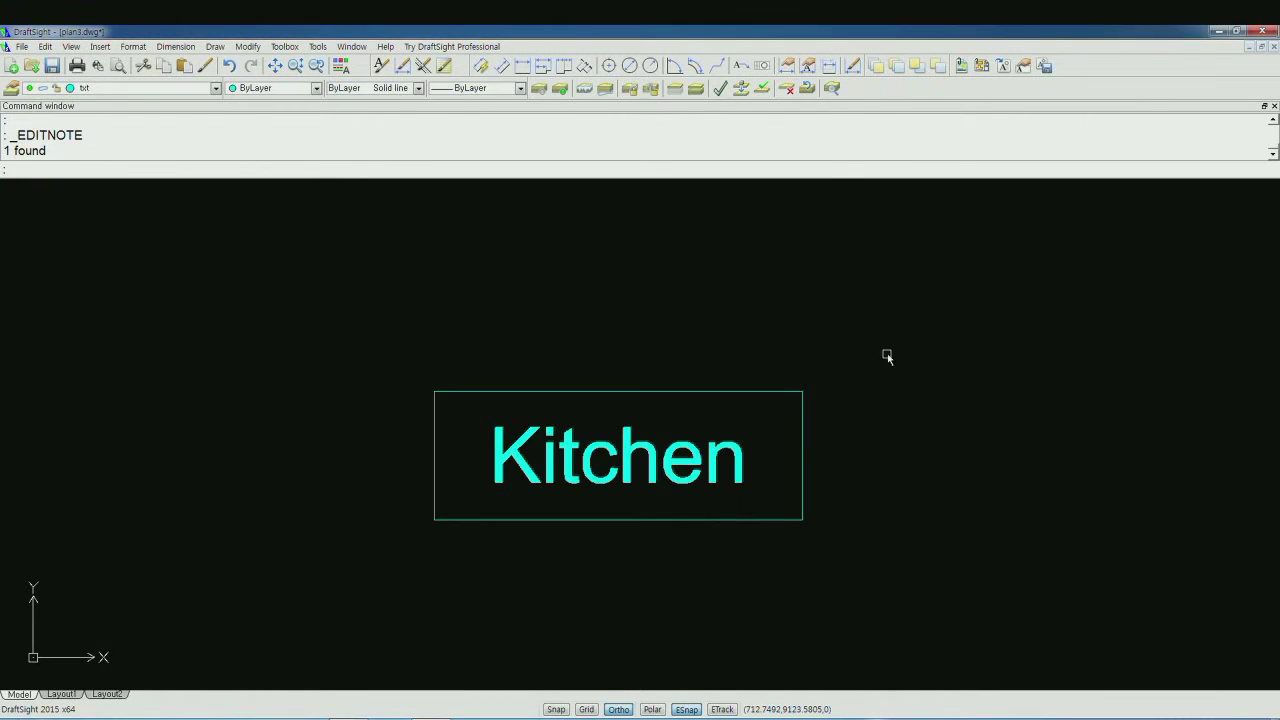
scroll(826, 437, down, 3)
scroll(826, 440, down, 1)
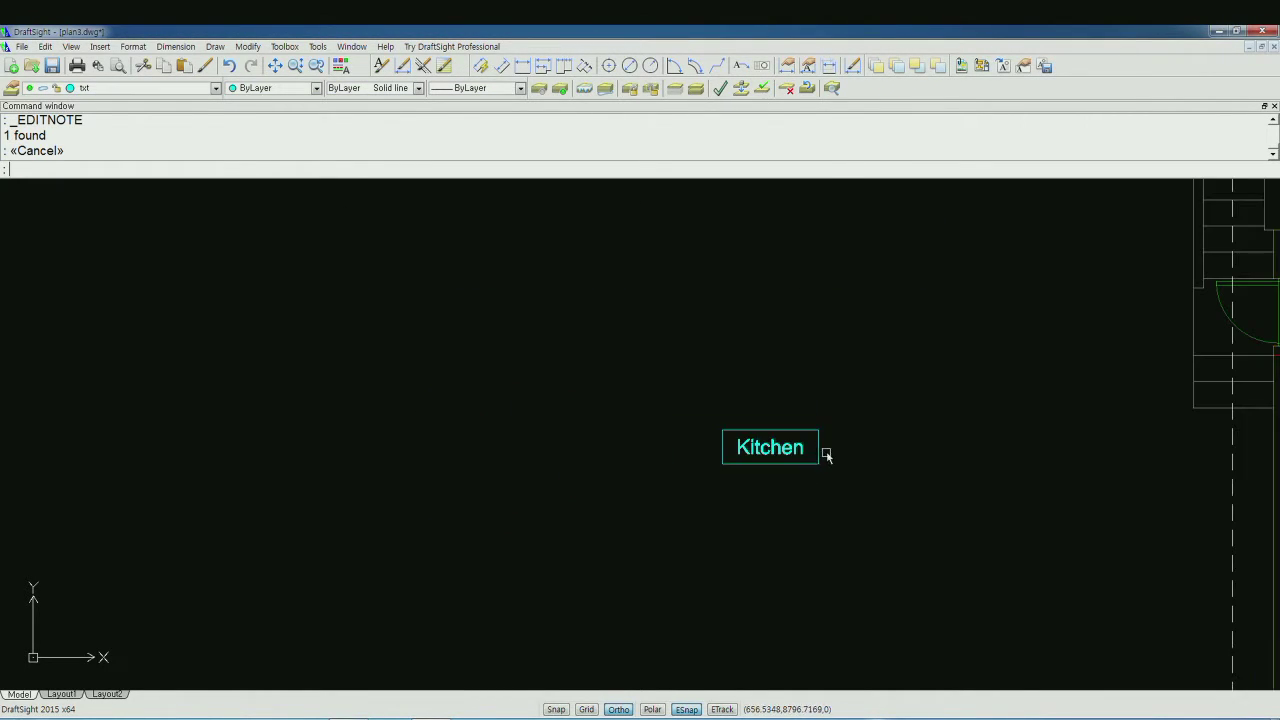
scroll(903, 489, down, 2)
scroll(1018, 513, down, 1)
mouse_move(1018, 513)
middle_down()
mouse_move(1060, 514)
mouse_move(458, 517)
middle_up()
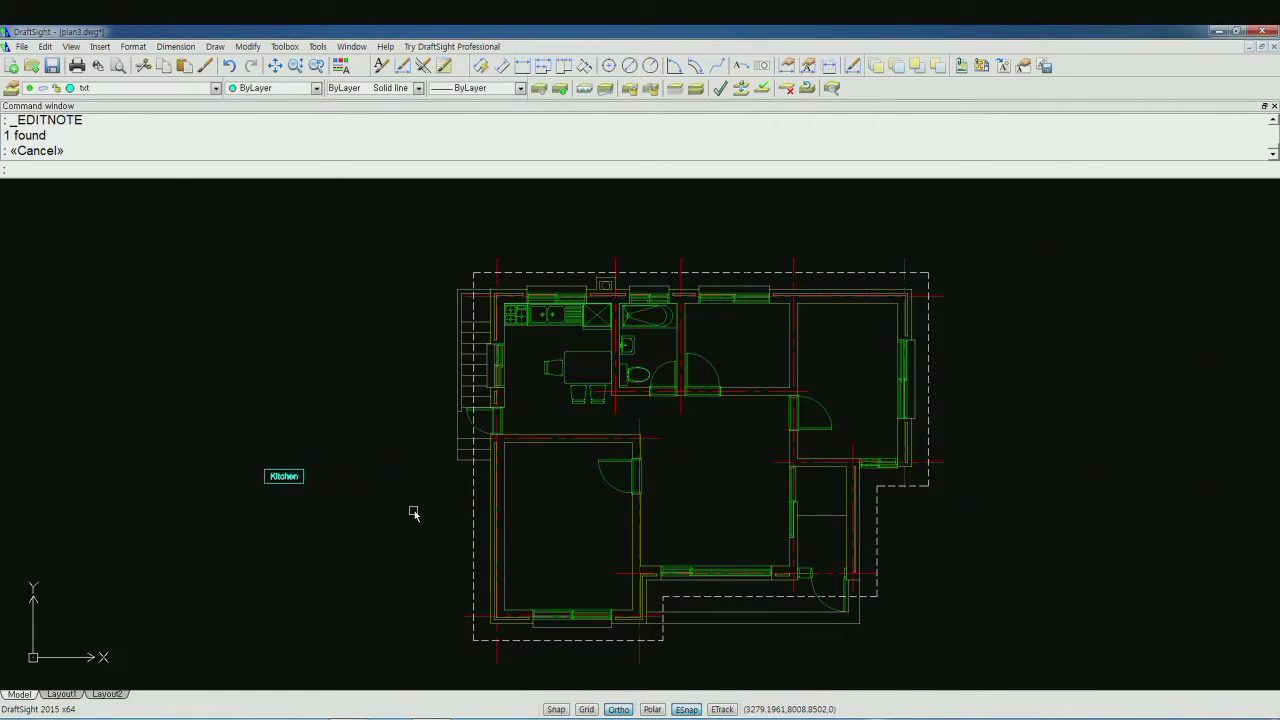
- Move the Kitchen label into the kitchen room, with ESnap and Ortho temporarily off
text(m)
key(Return)
click(342, 492)
click(240, 448)
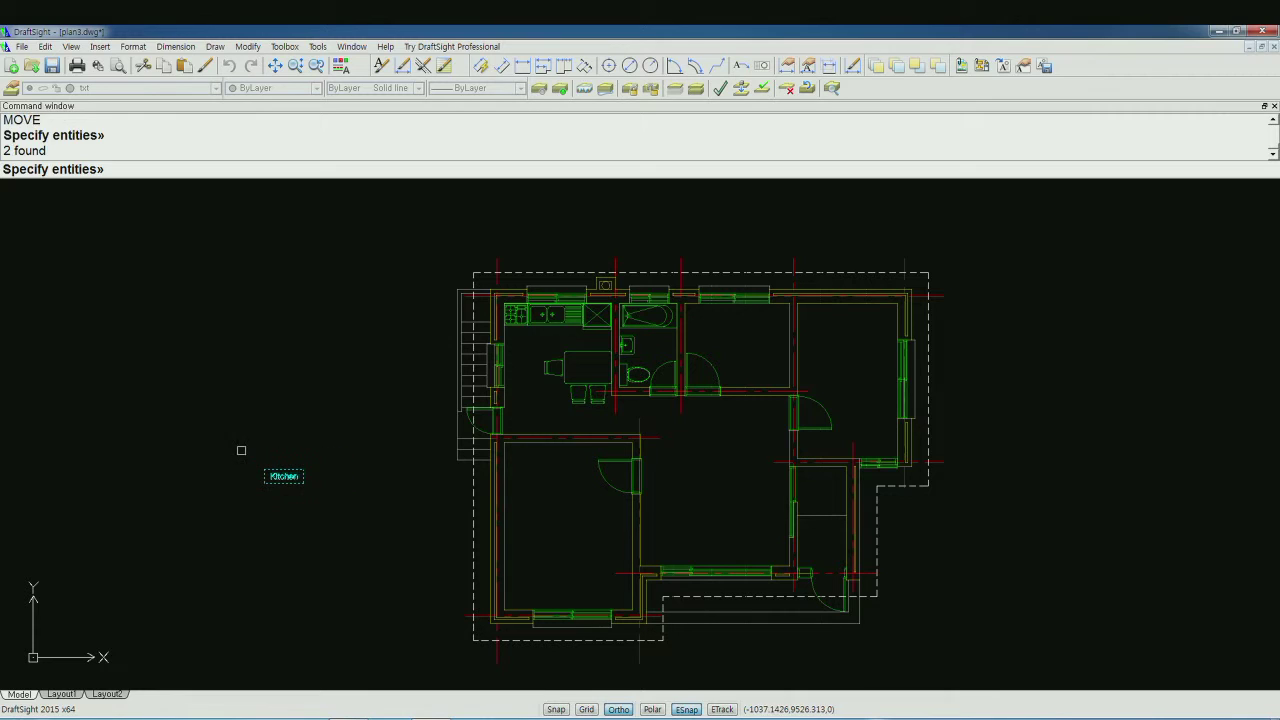
key(Return)
key(F3)
key(F8)
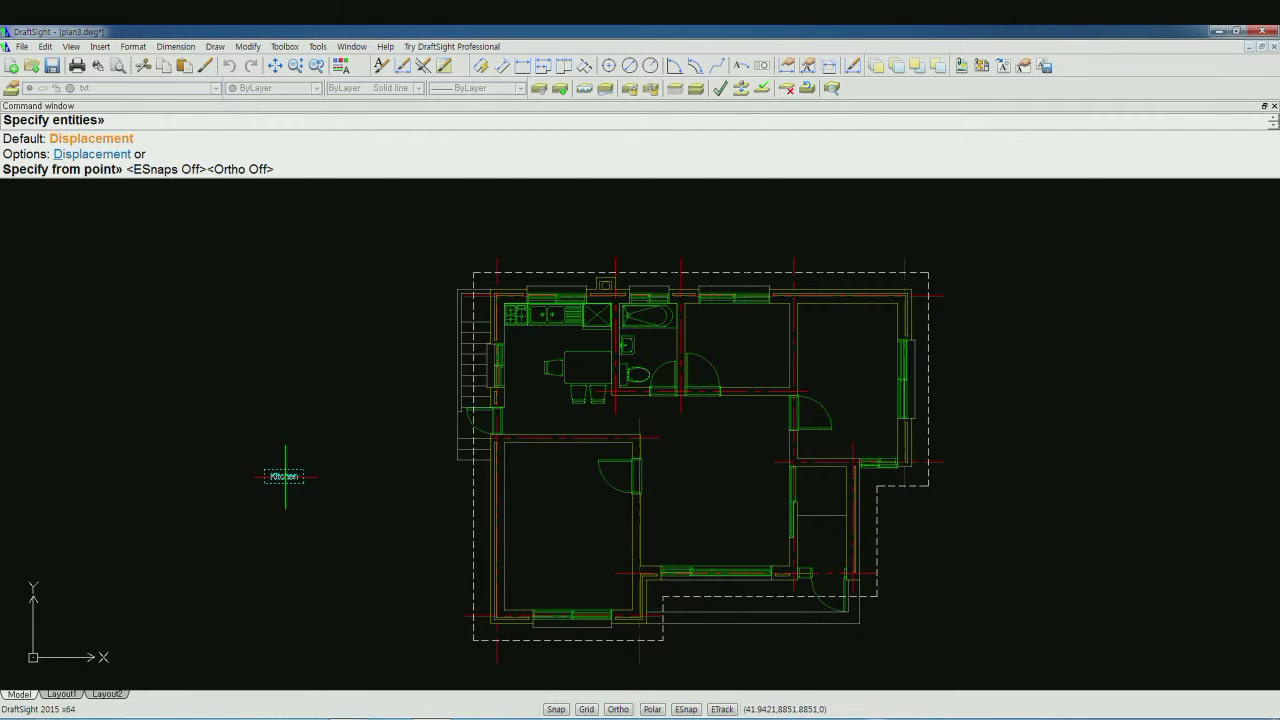
click(286, 476)
scroll(545, 342, up, 2)
scroll(537, 340, up, 1)
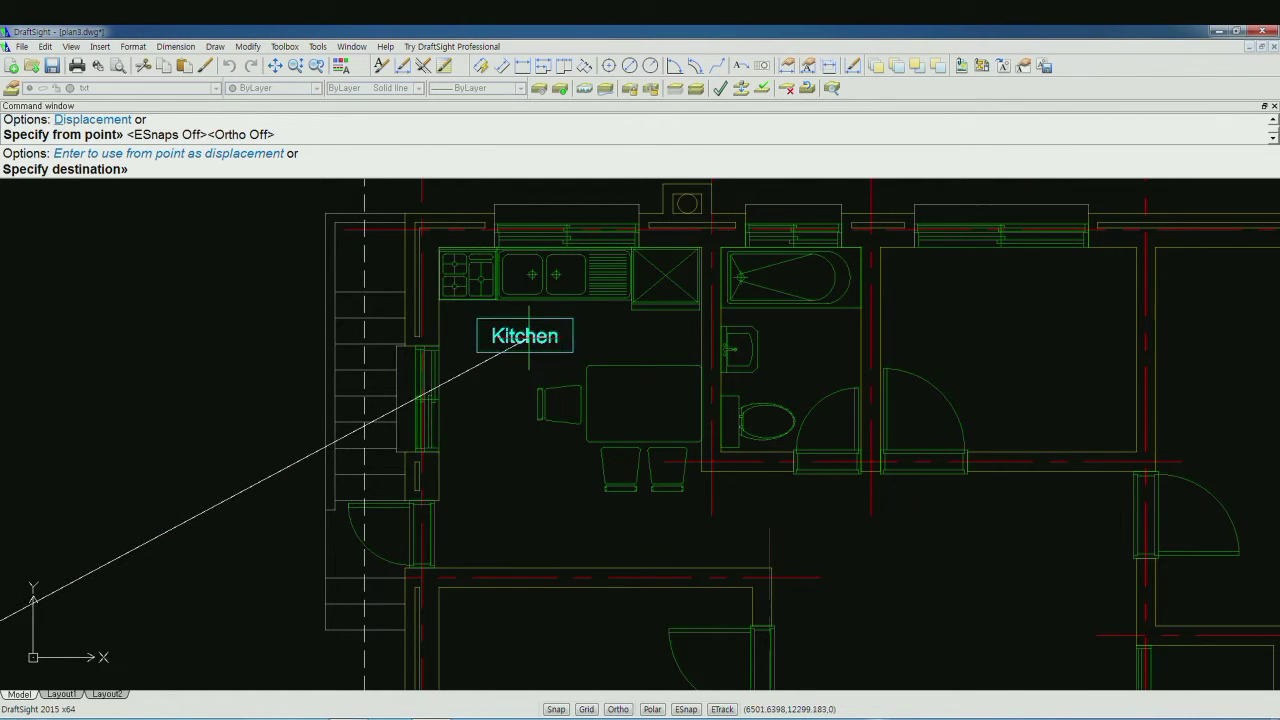
click(529, 337)
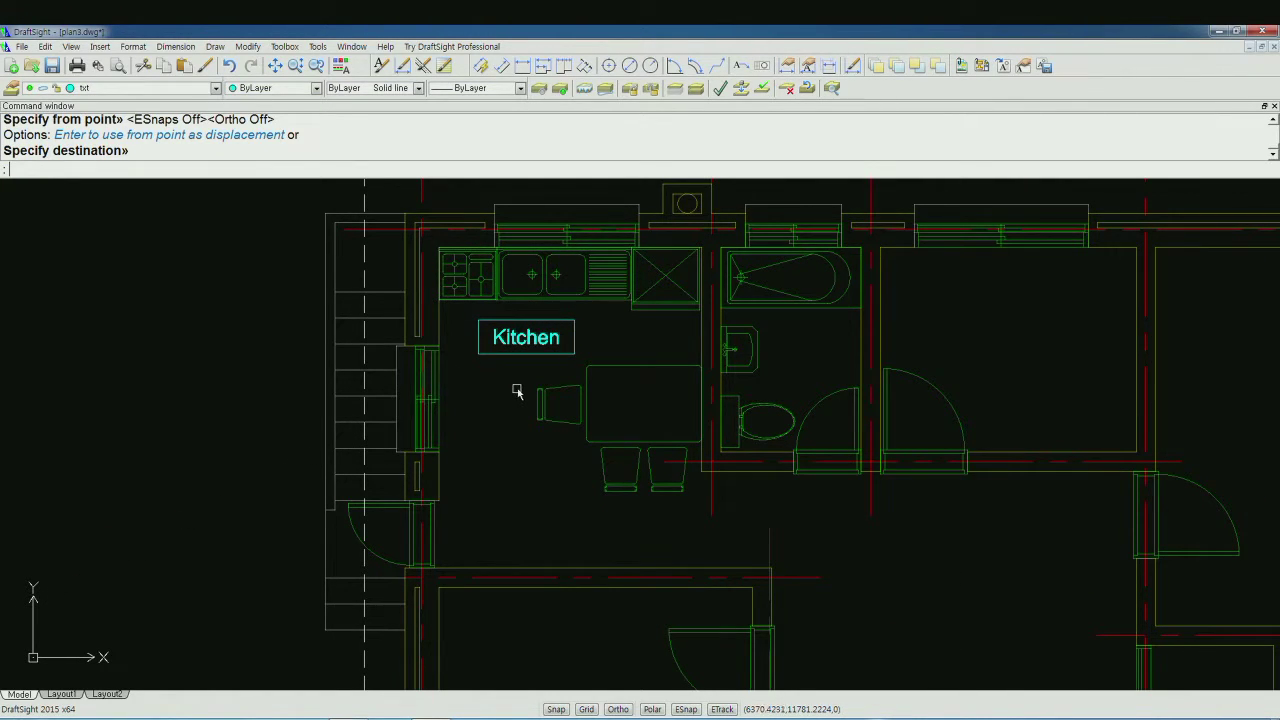
key(F8)
text(co)
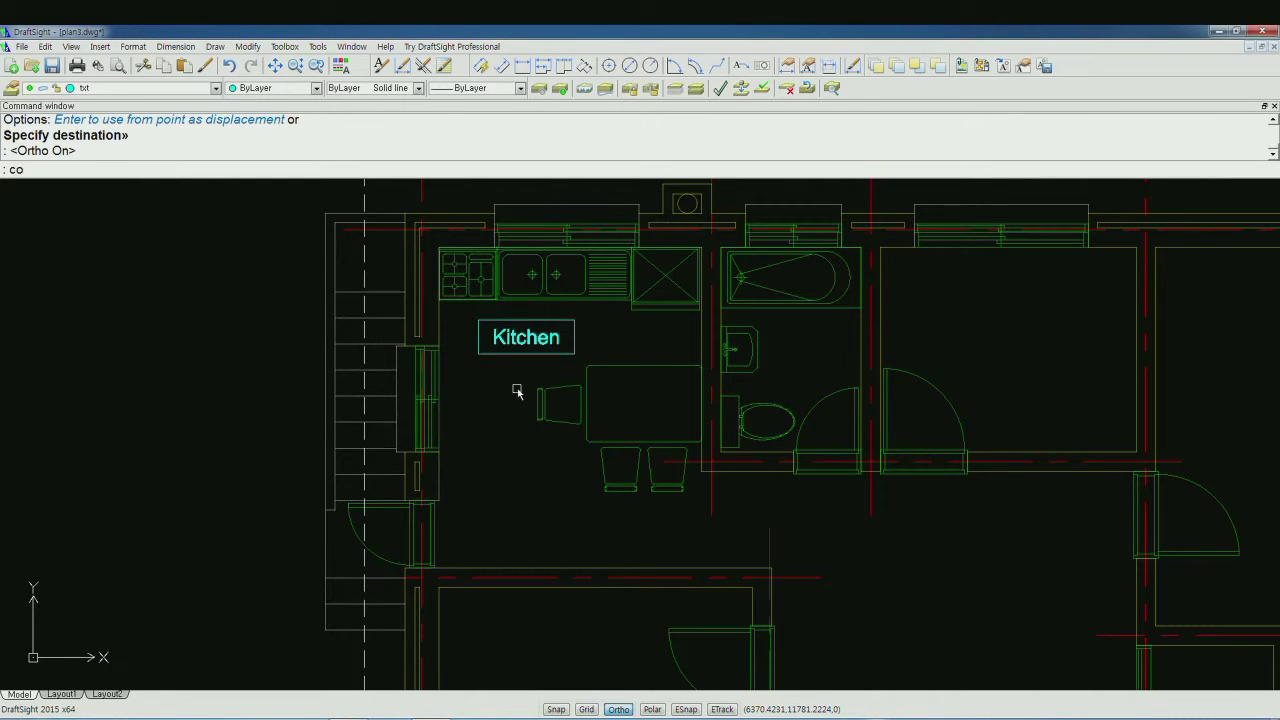
key(Return)
- Copy the Kitchen label into the room just below the kitchen
click(480, 337)
key(Return)
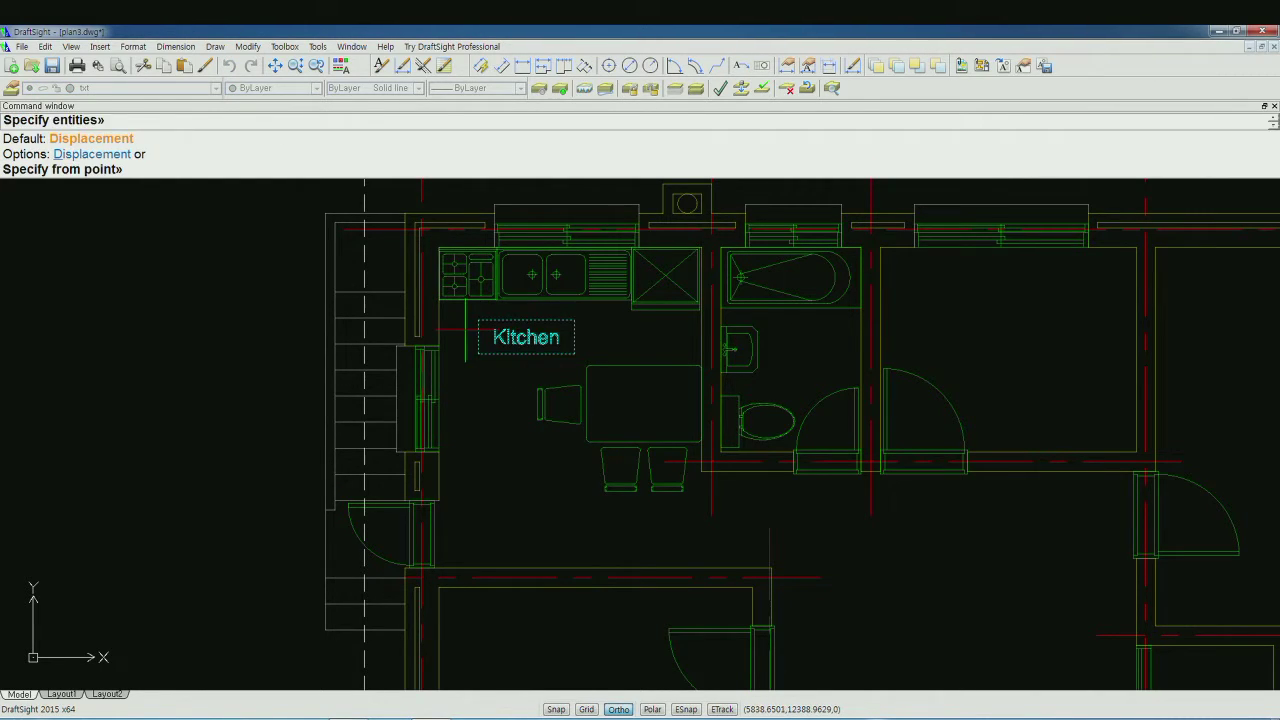
click(465, 330)
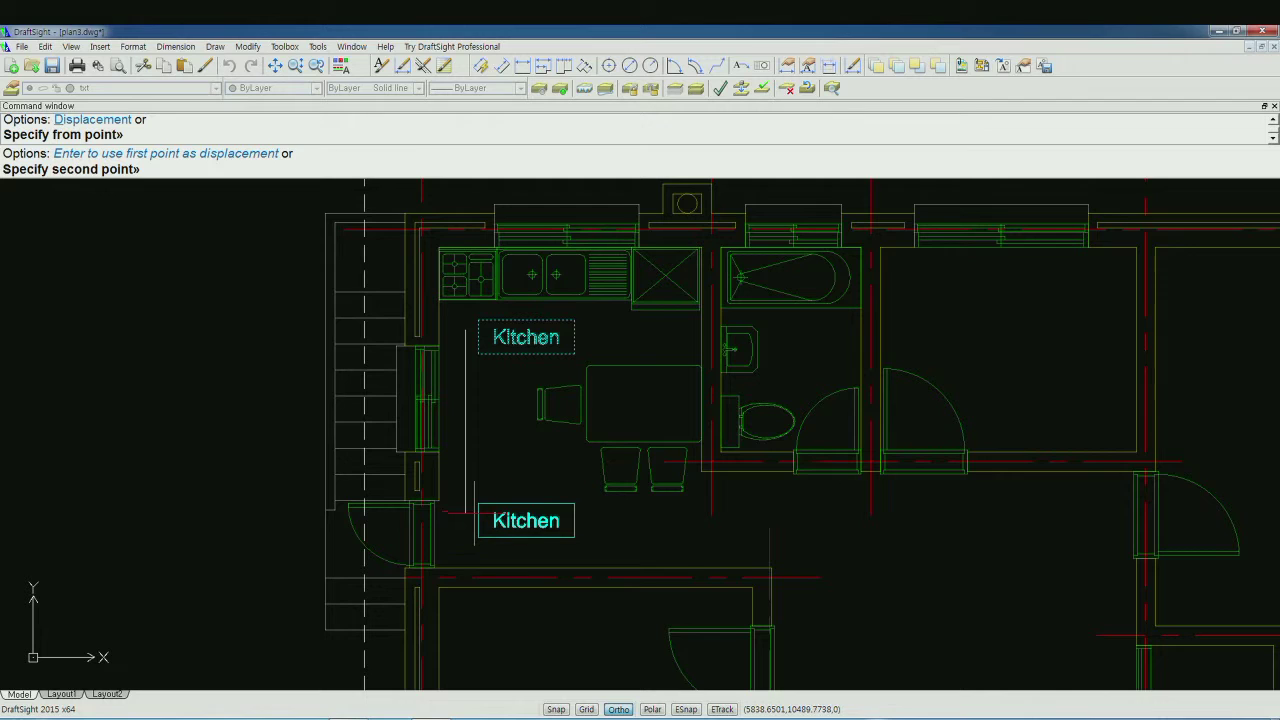
click(474, 513)
scroll(477, 510, down, 2)
scroll(477, 510, down, 2)
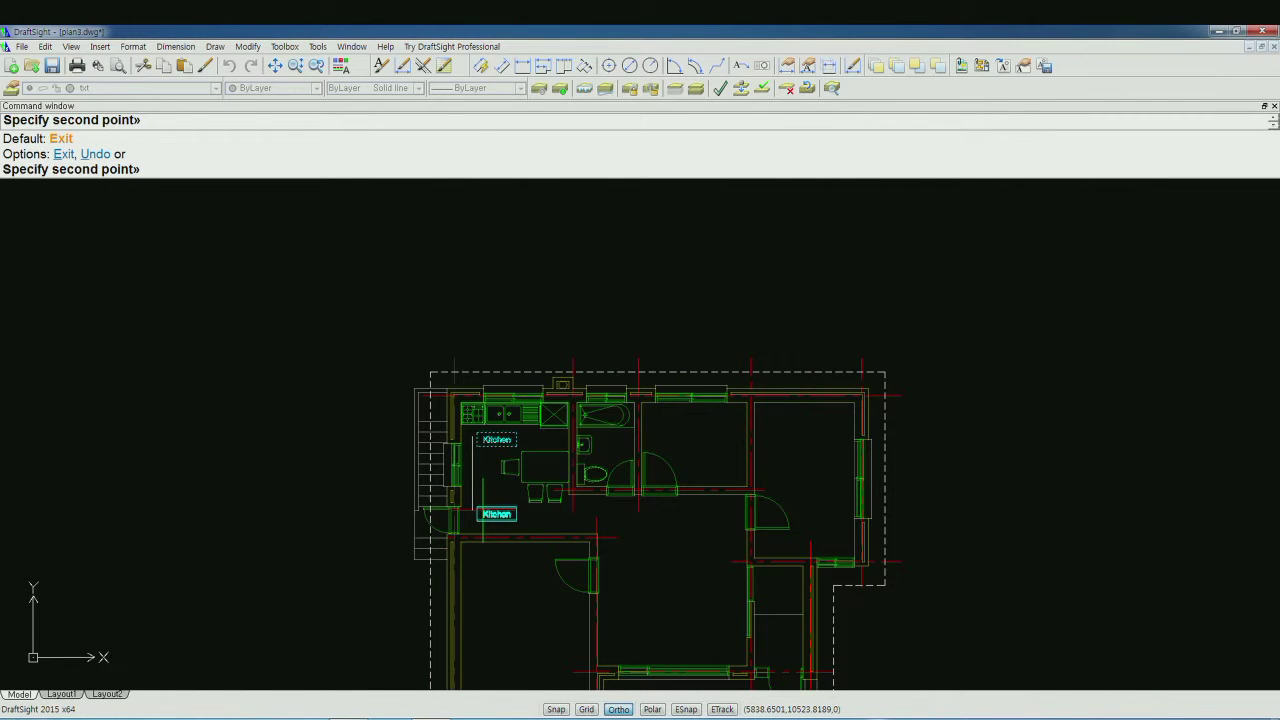
key(F8)
middle_drag(509, 614, 530, 474)
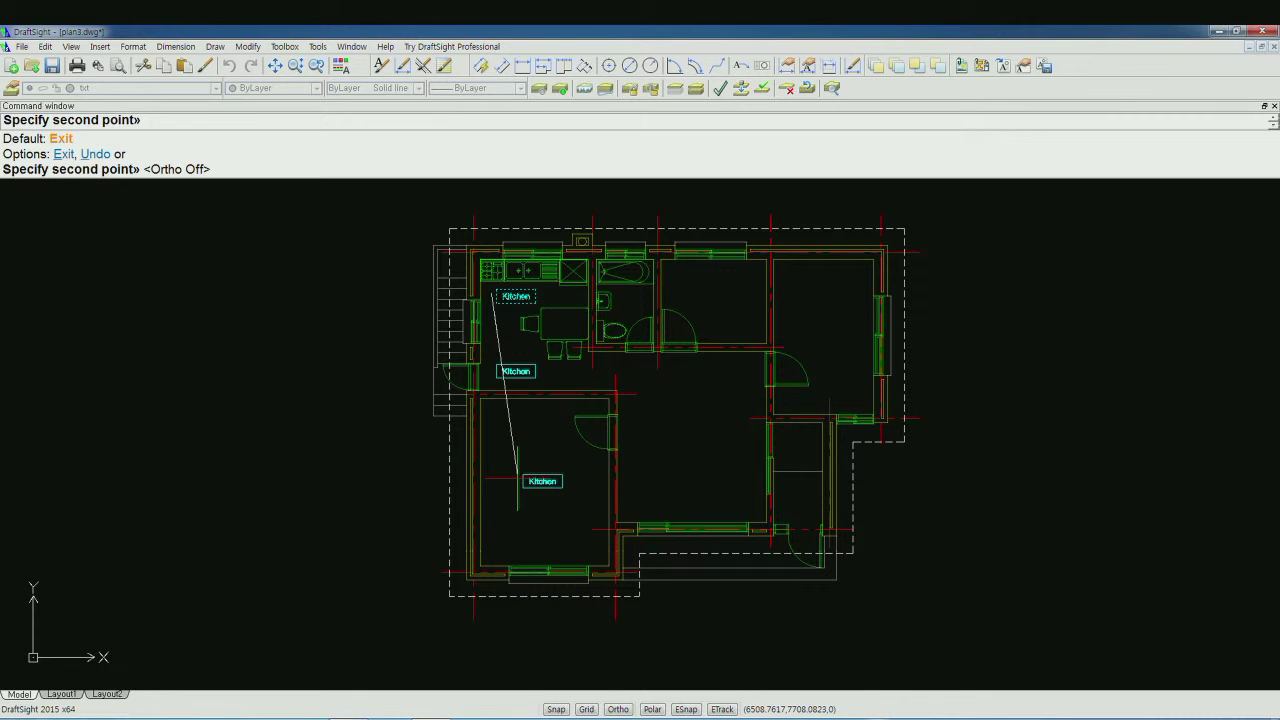
- Place more Kitchen label copies in the lower-left, central and right-hand rooms and the bathroom
click(517, 479)
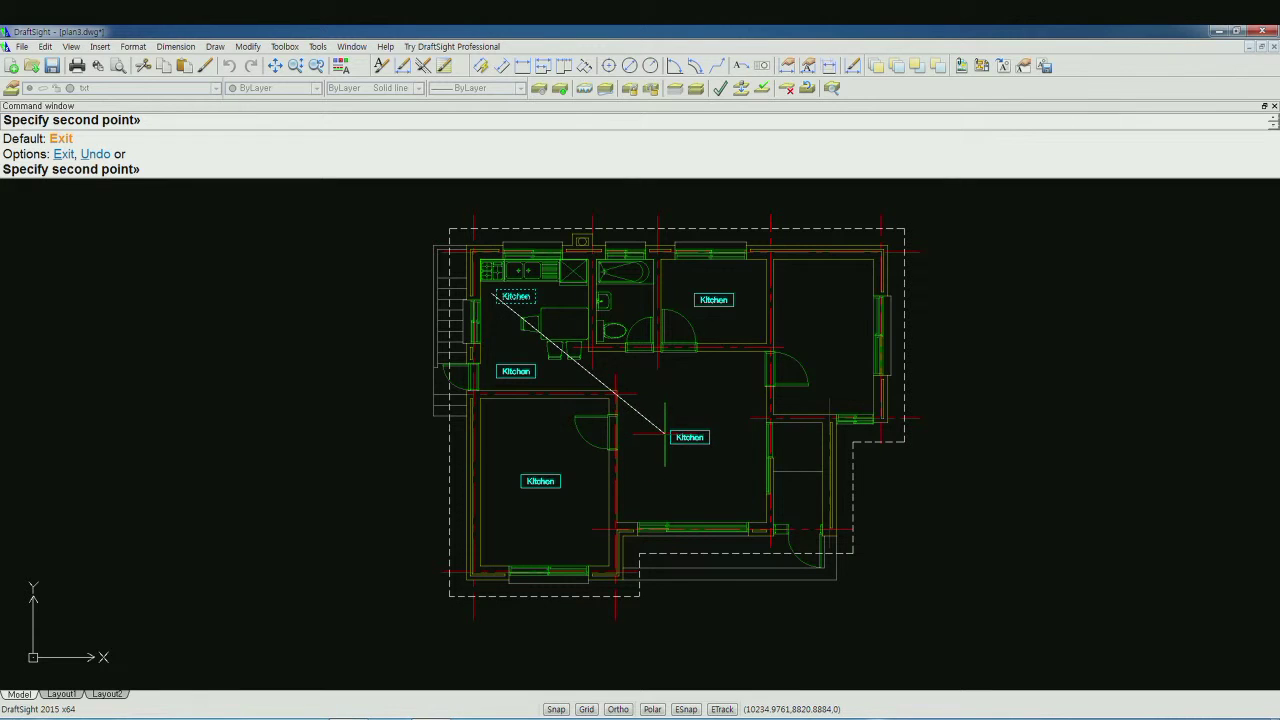
click(665, 434)
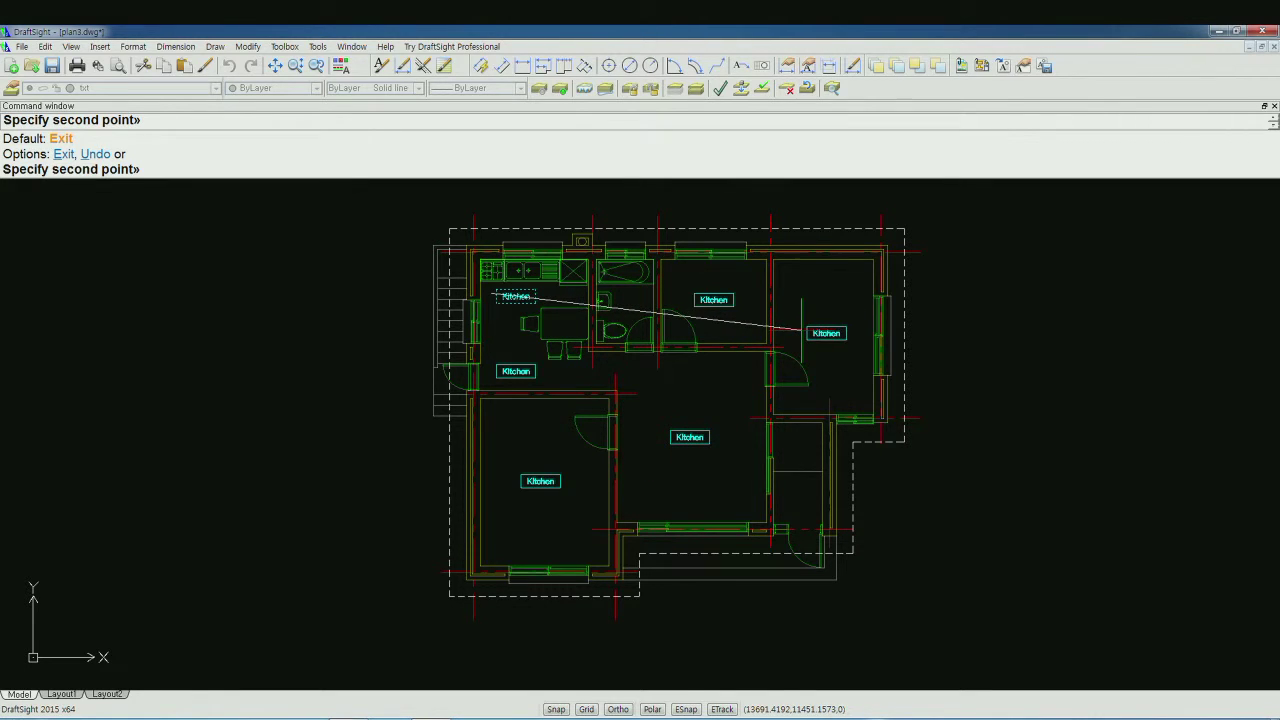
click(804, 329)
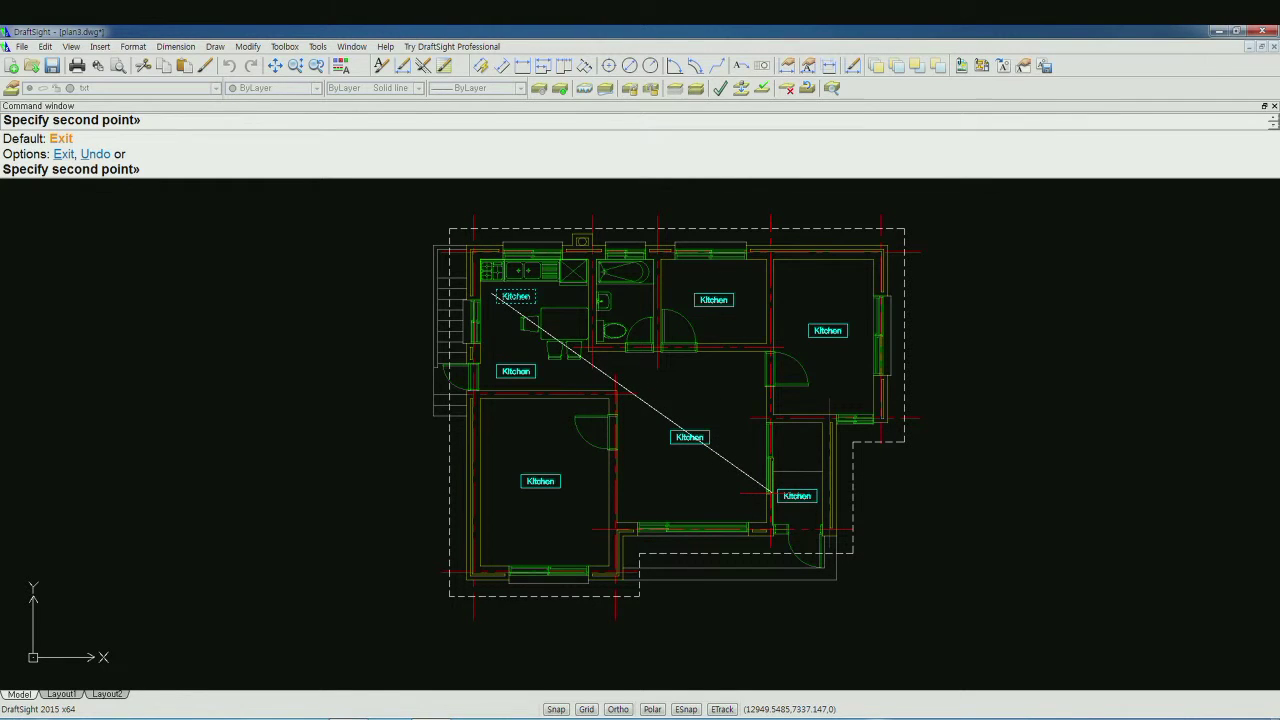
scroll(600, 305, up, 3)
scroll(600, 305, up, 4)
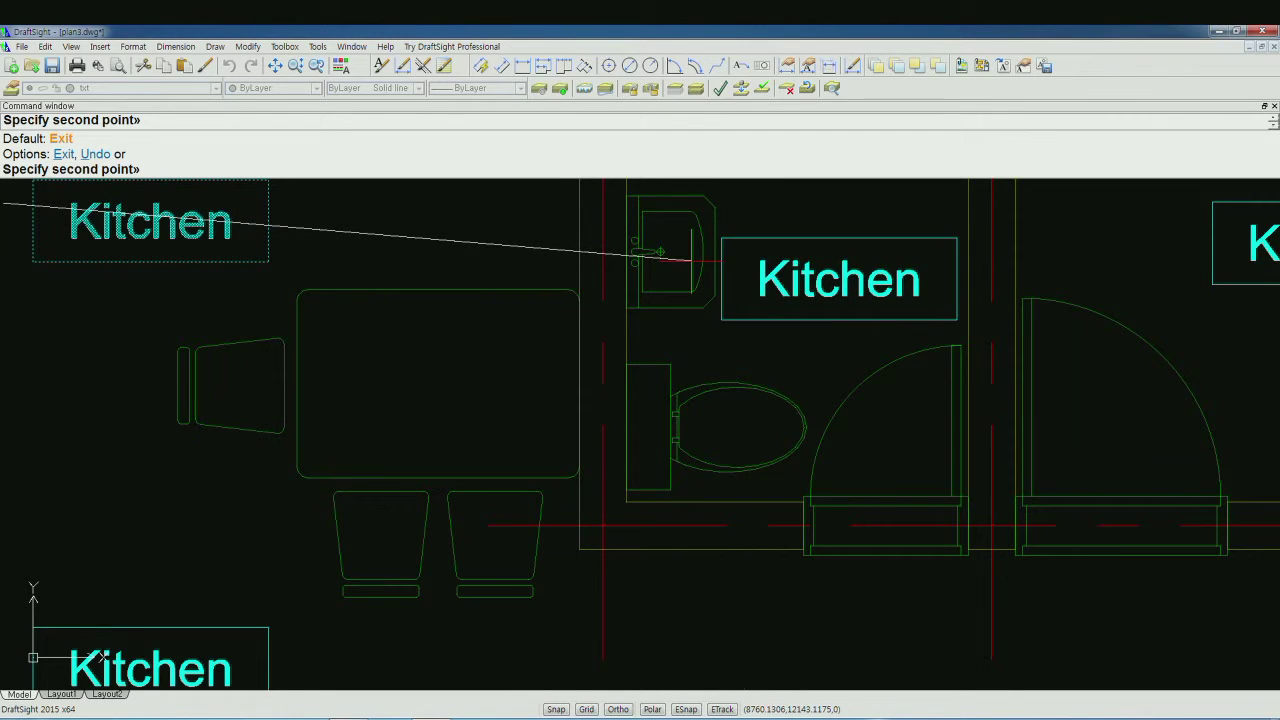
click(660, 252)
scroll(675, 314, down, 2)
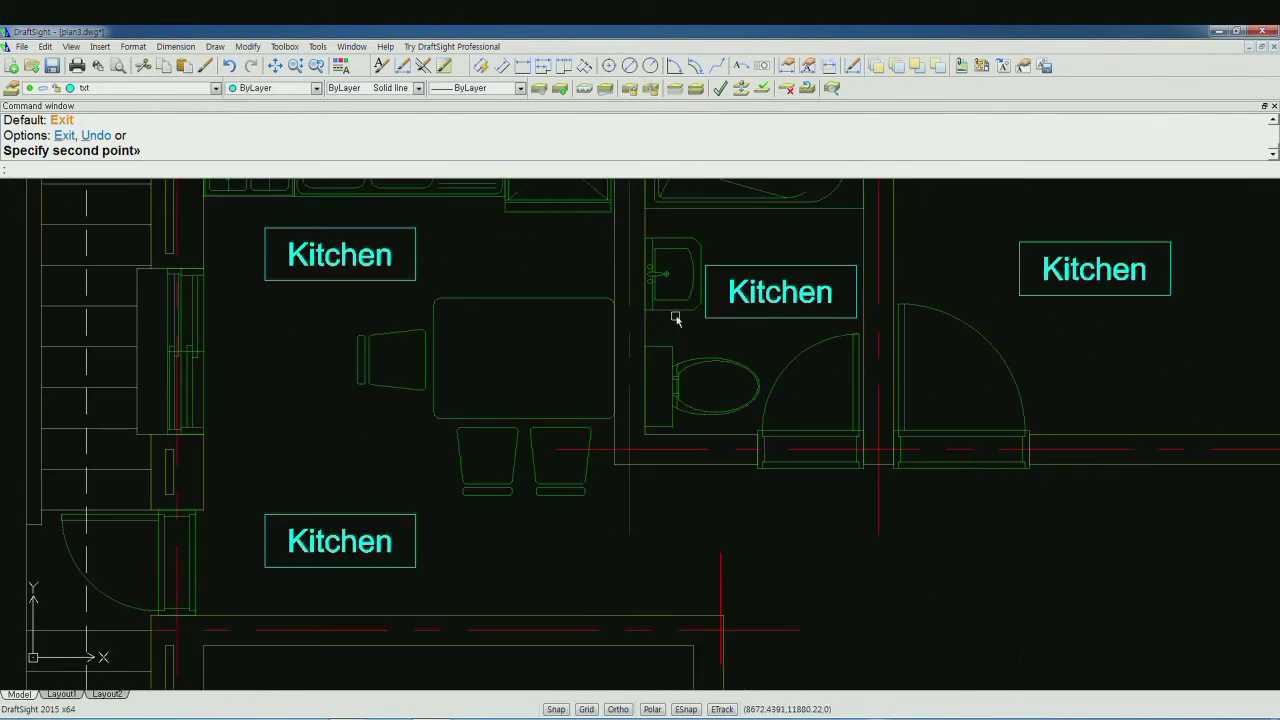
scroll(675, 316, down, 3)
scroll(657, 354, down, 2)
mouse_move(674, 366)
middle_down()
mouse_move(742, 417)
mouse_move(726, 409)
middle_up()
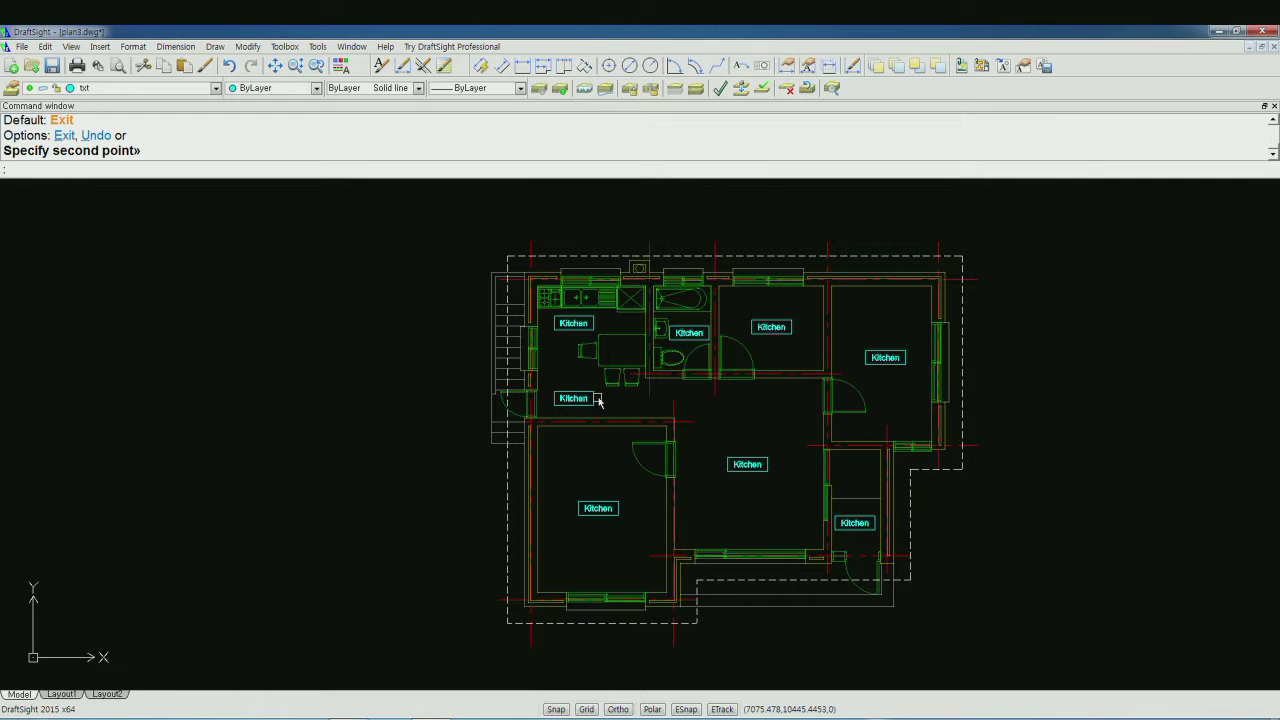
click(11, 88)
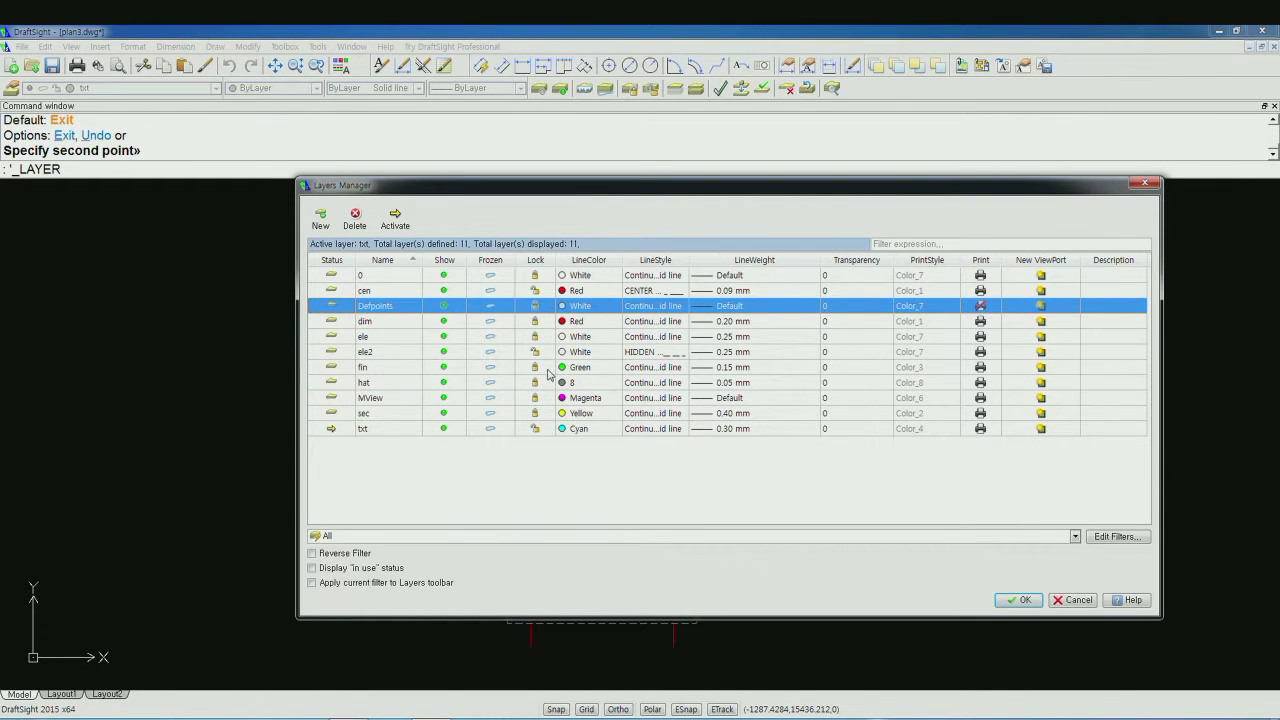
- Select the cen and ele2 layers in the Layers Manager, then close it with OK
click(536, 292)
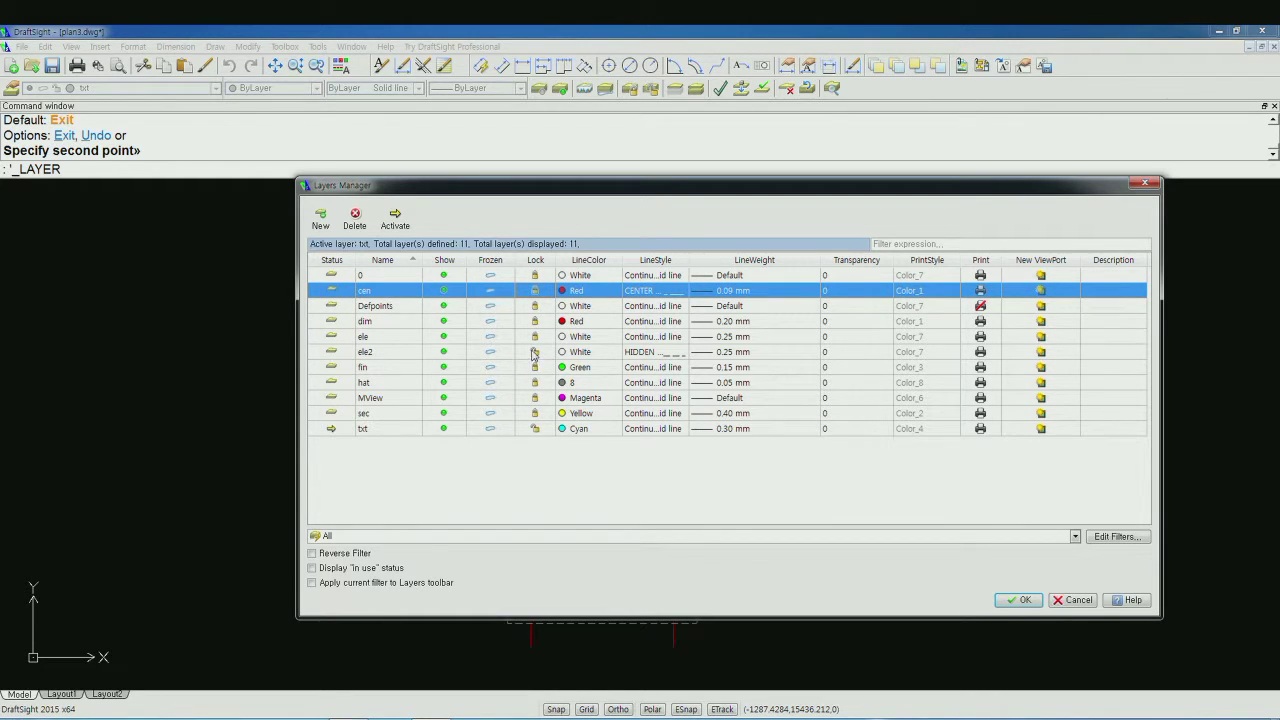
click(534, 354)
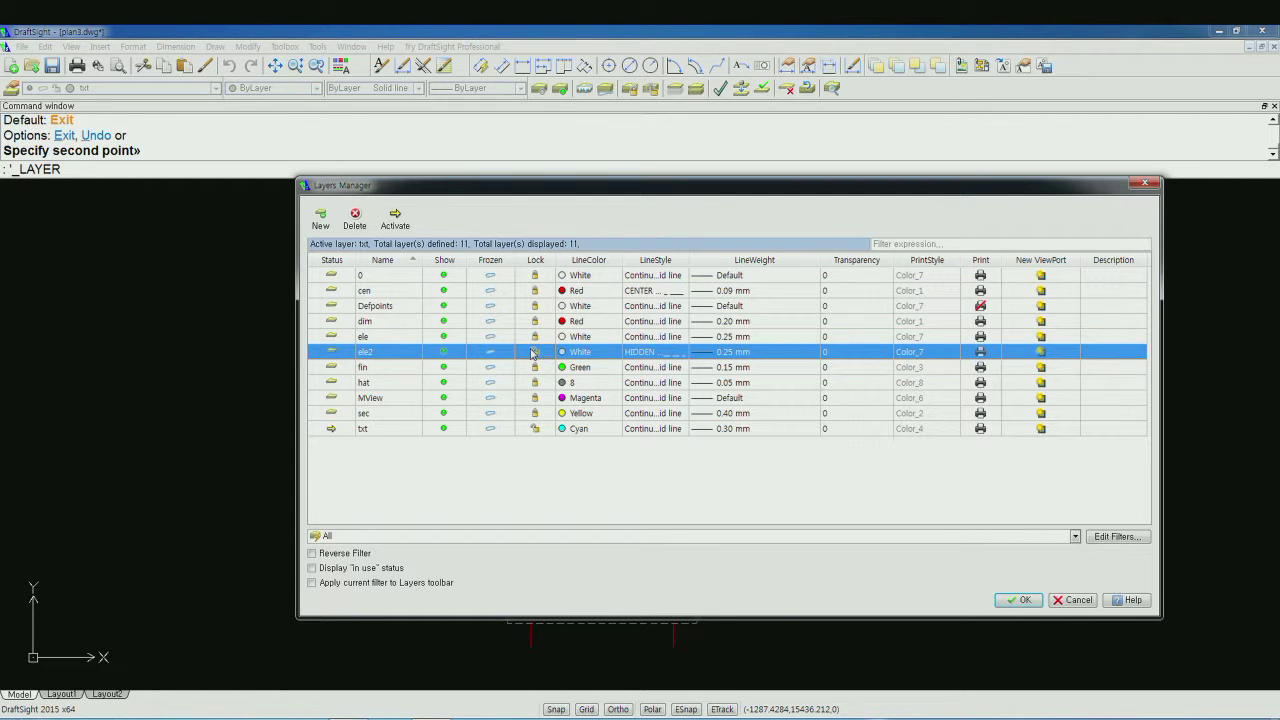
click(1012, 601)
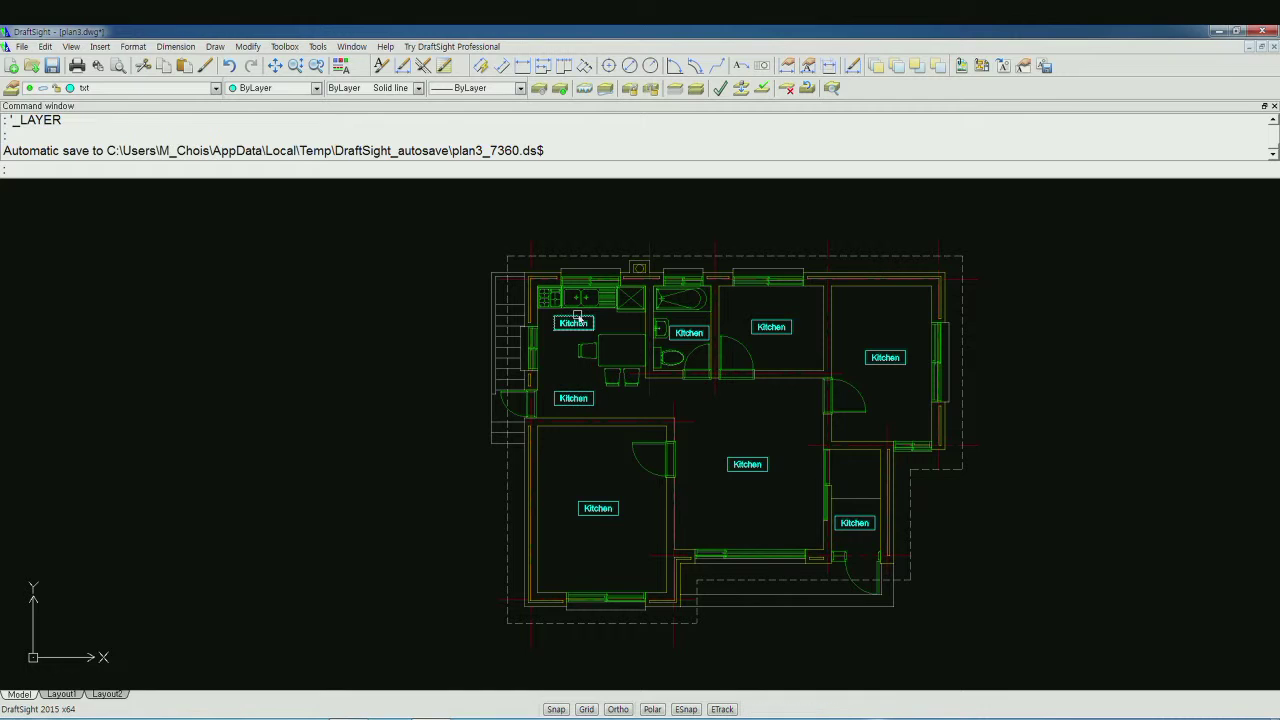
- Edit the Kitchen label below the dining table so it reads 'Dining'
scroll(595, 400, up, 2)
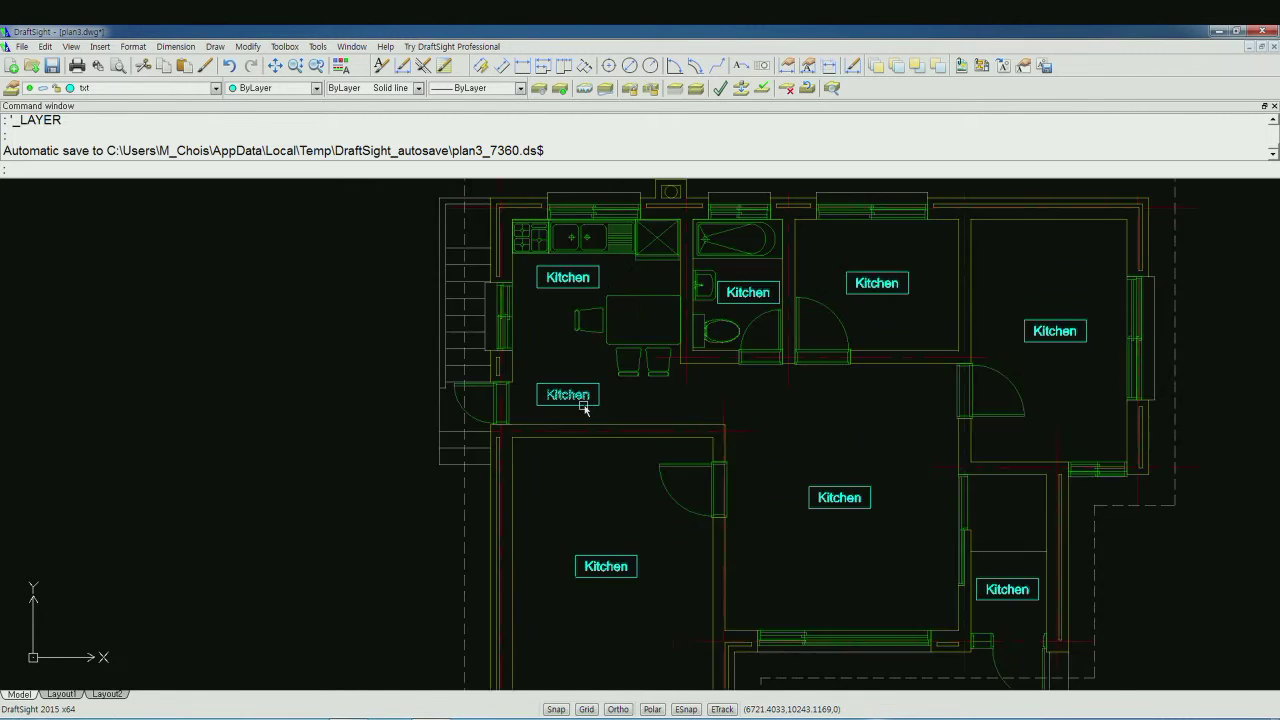
scroll(595, 400, up, 3)
scroll(597, 395, up, 2)
scroll(600, 385, up, 1)
double_click(600, 383)
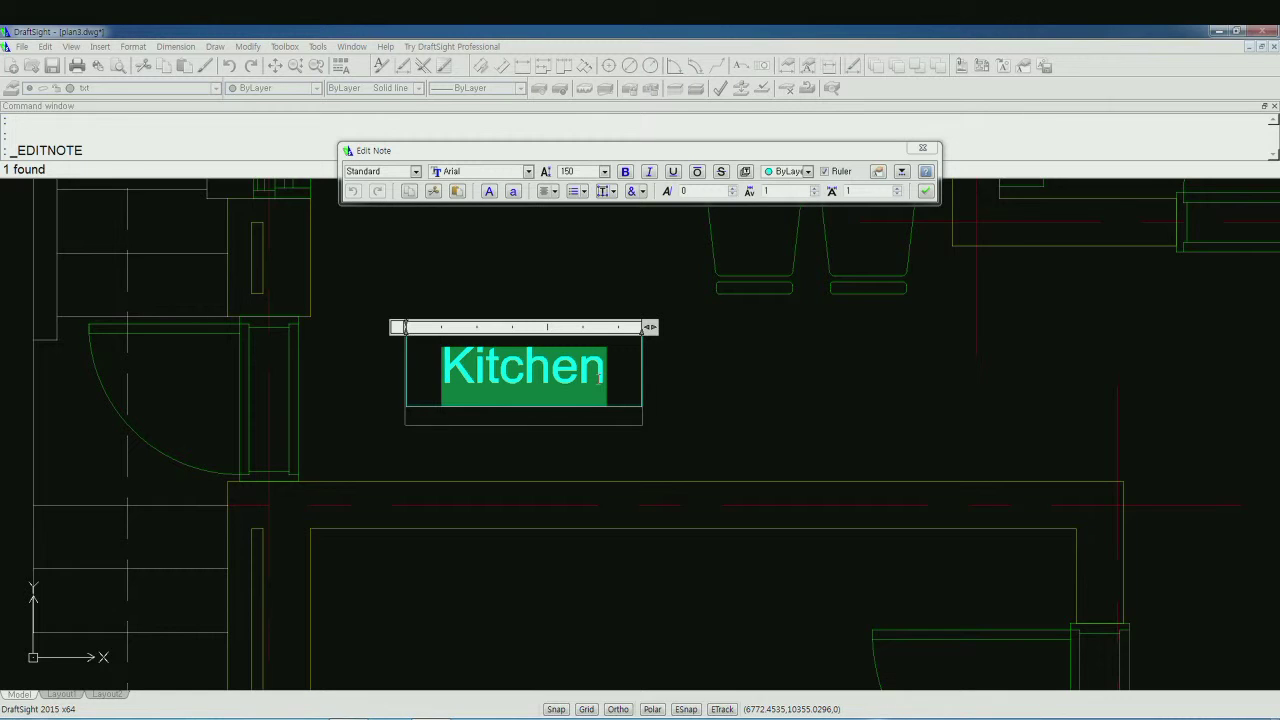
text(Dini)
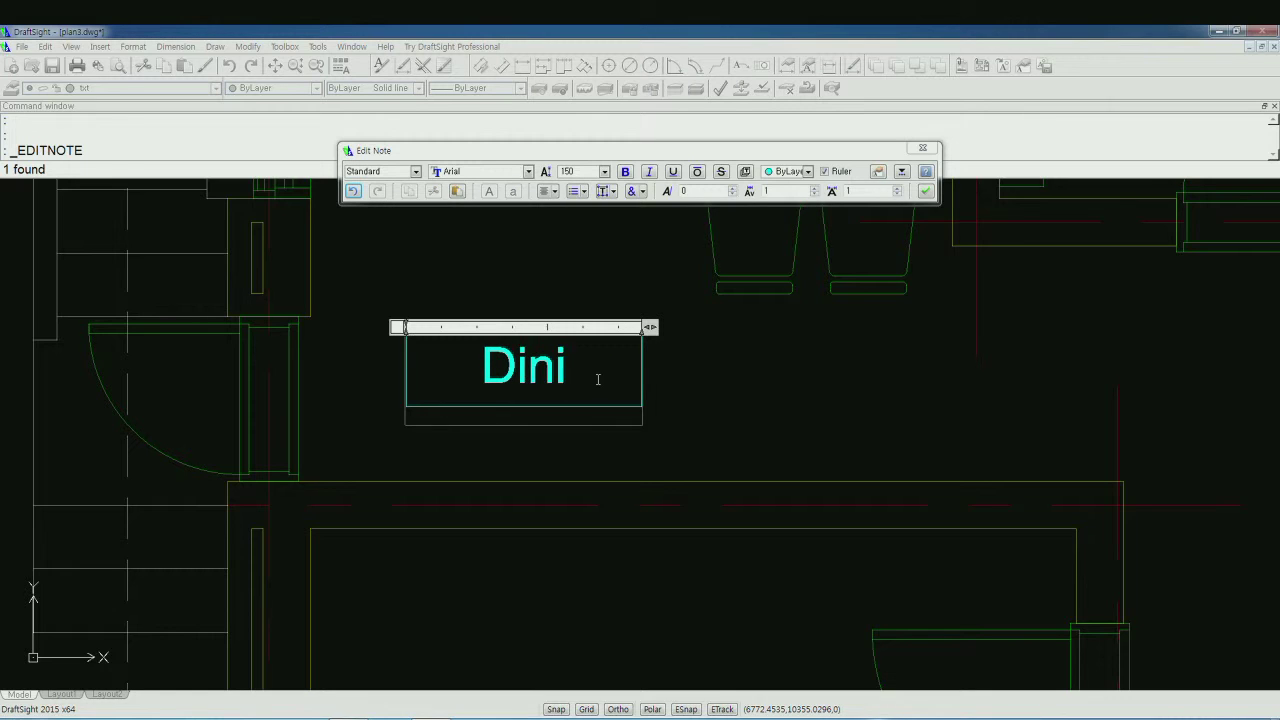
text(ng)
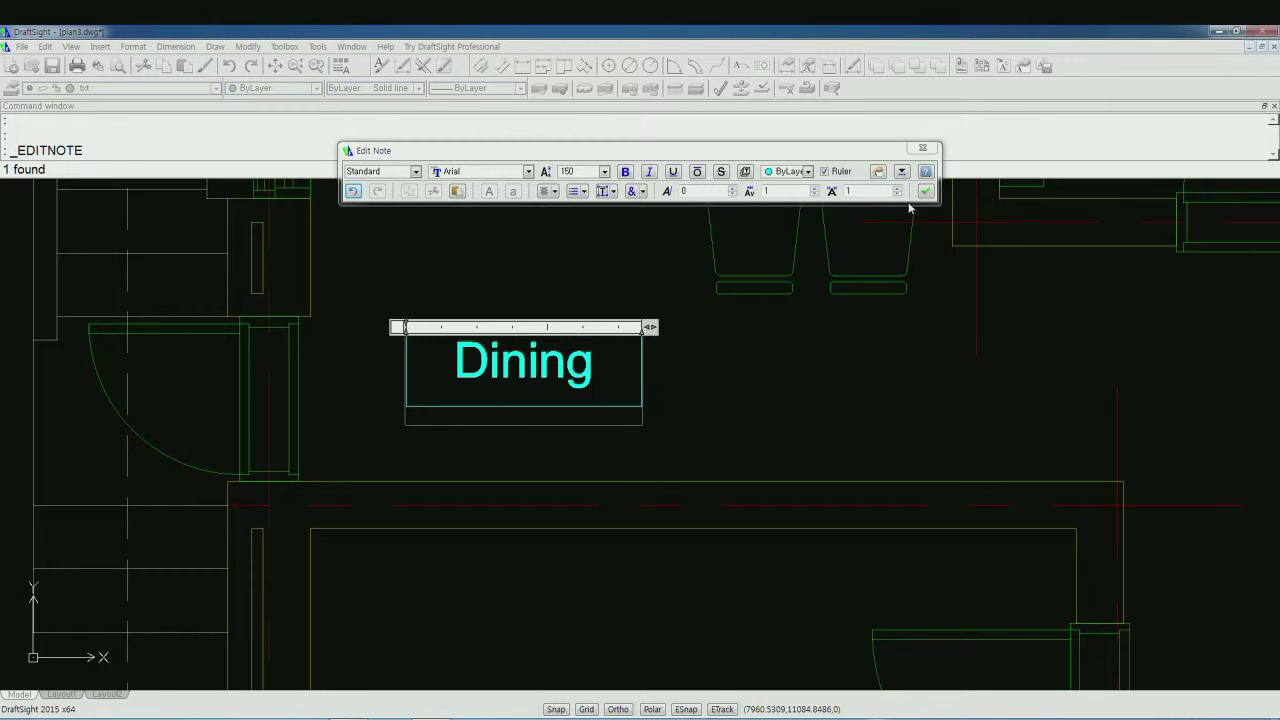
click(924, 193)
scroll(677, 517, down, 1)
scroll(677, 517, down, 2)
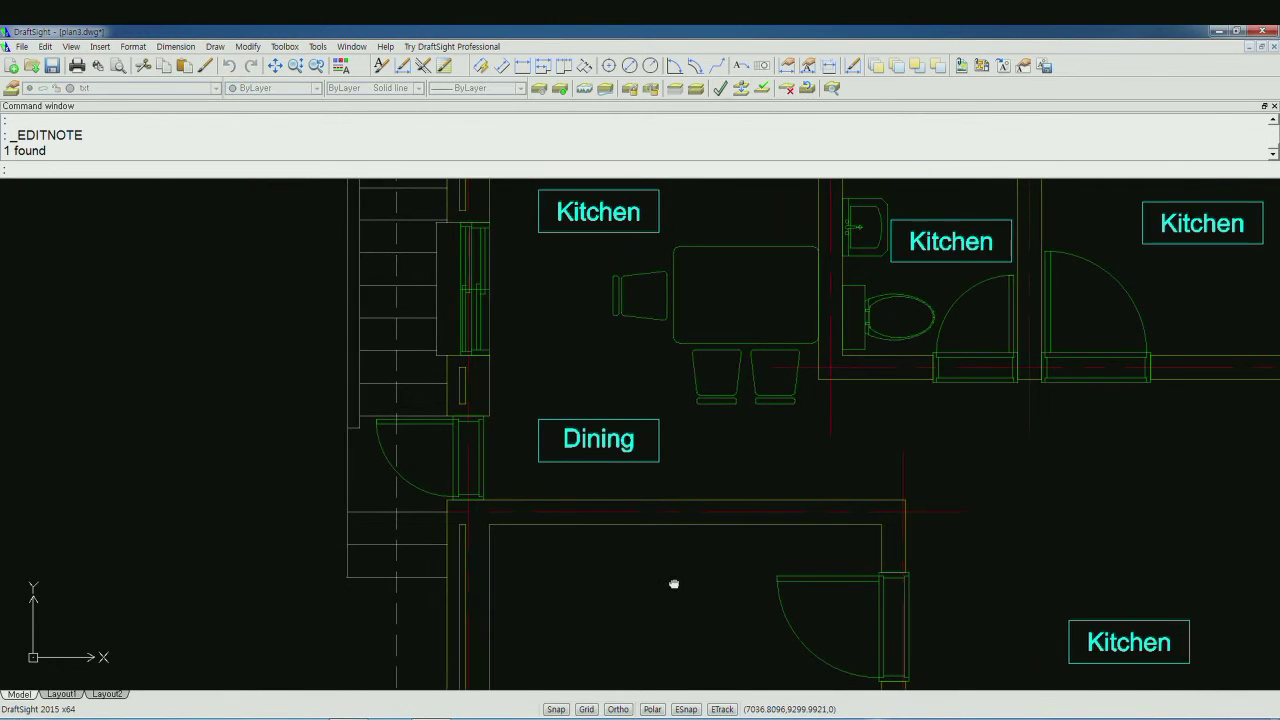
middle_drag(674, 583, 667, 356)
- Rename two of the copied Kitchen labels to M.Bedrm and Living
scroll(660, 550, up, 2)
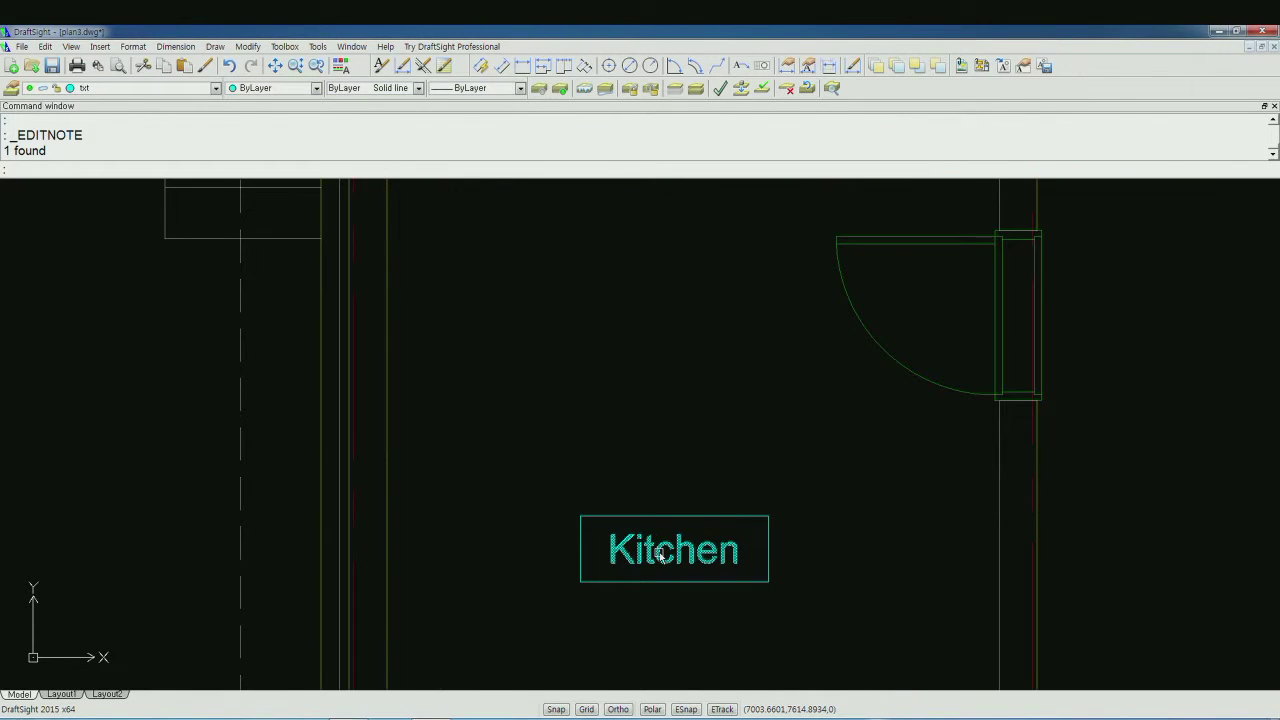
click(660, 551)
double_click(660, 551)
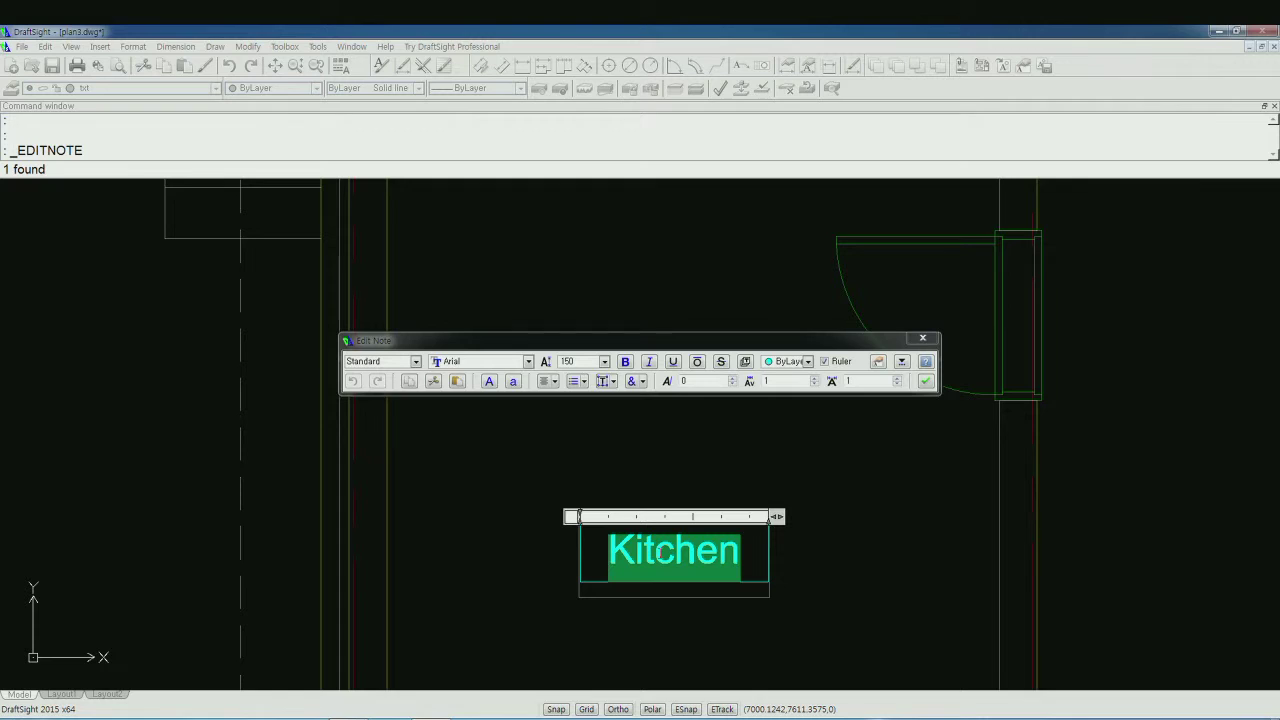
text(M)
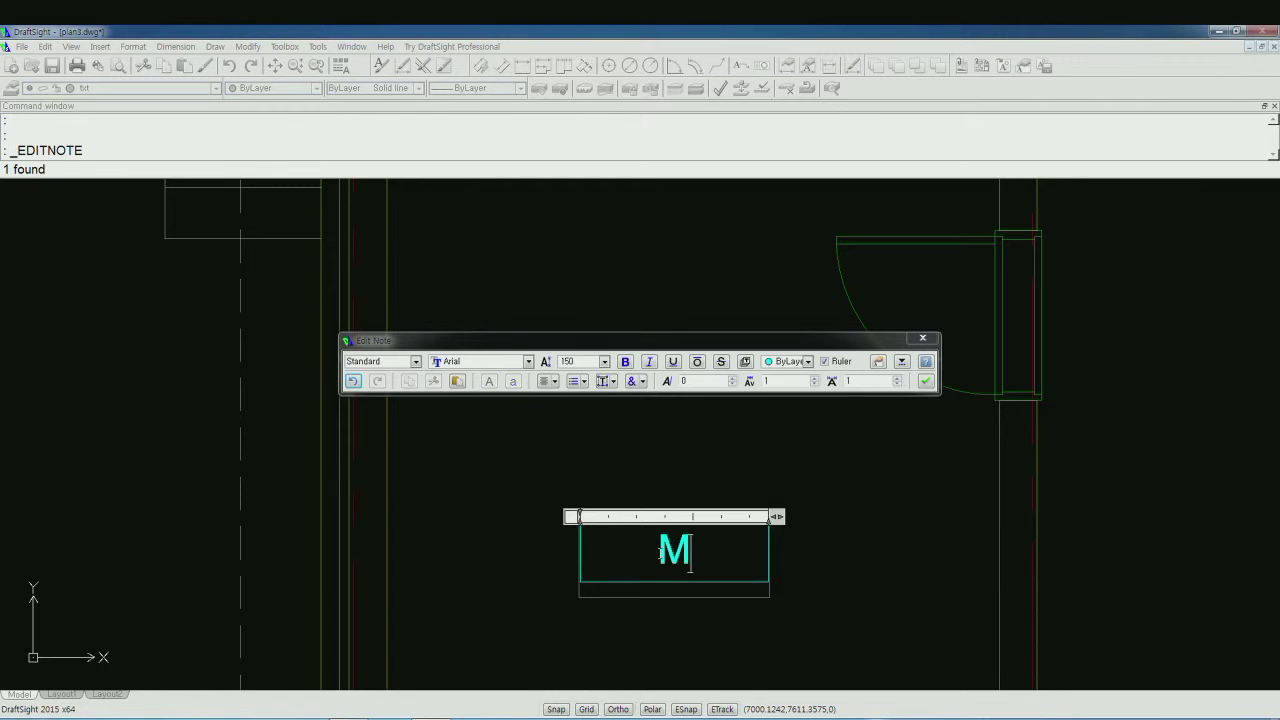
text(.B)
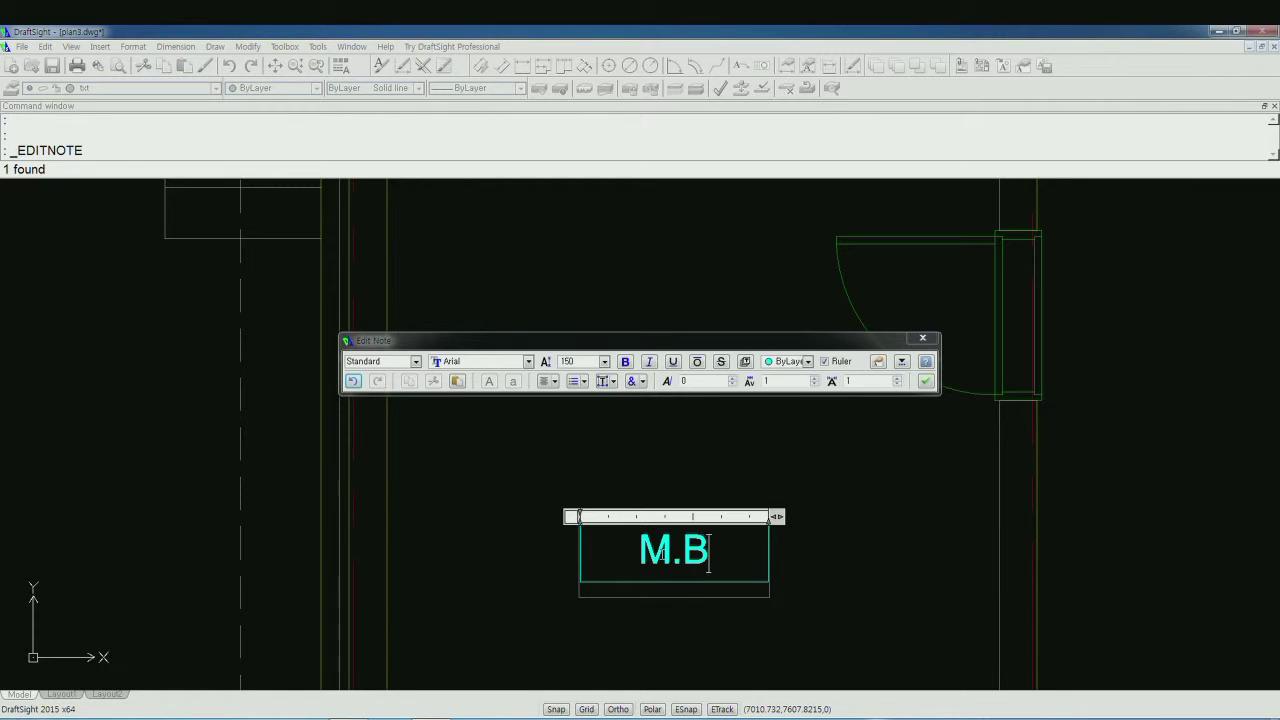
text(edrm)
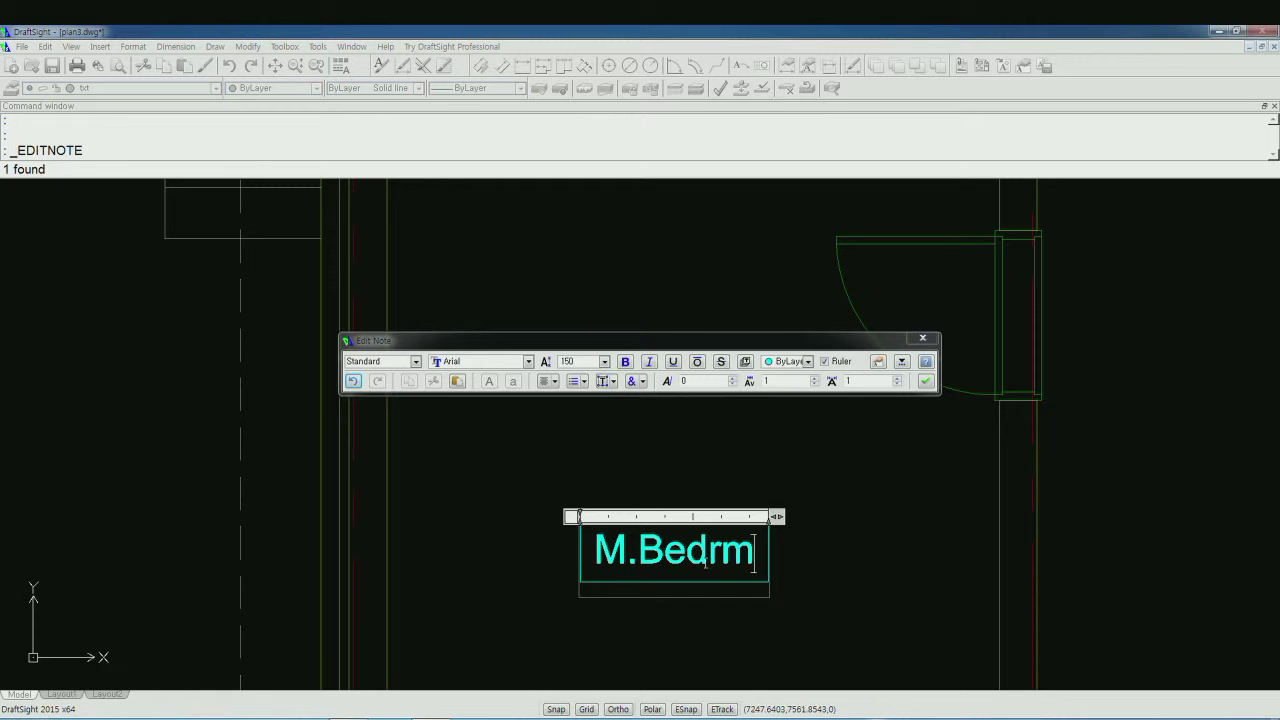
click(817, 565)
scroll(817, 567, down, 3)
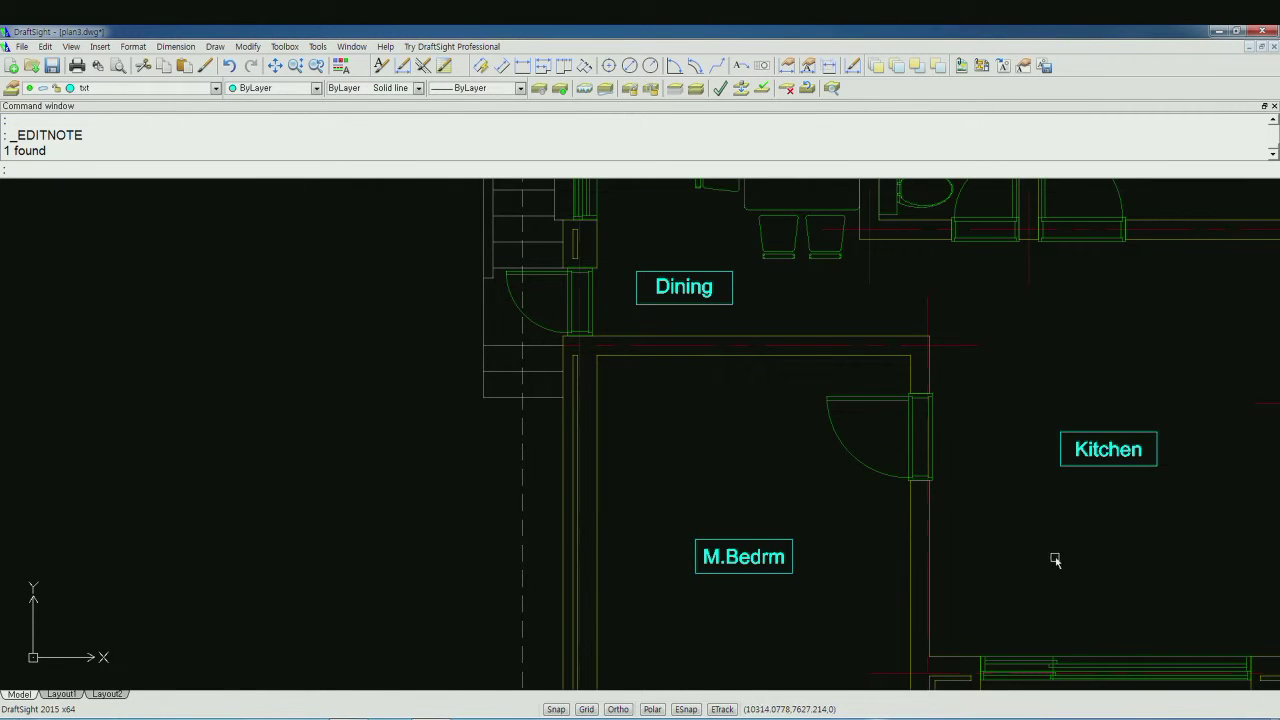
mouse_move(1054, 560)
middle_down()
mouse_move(883, 594)
mouse_move(751, 571)
middle_up()
scroll(792, 506, up, 2)
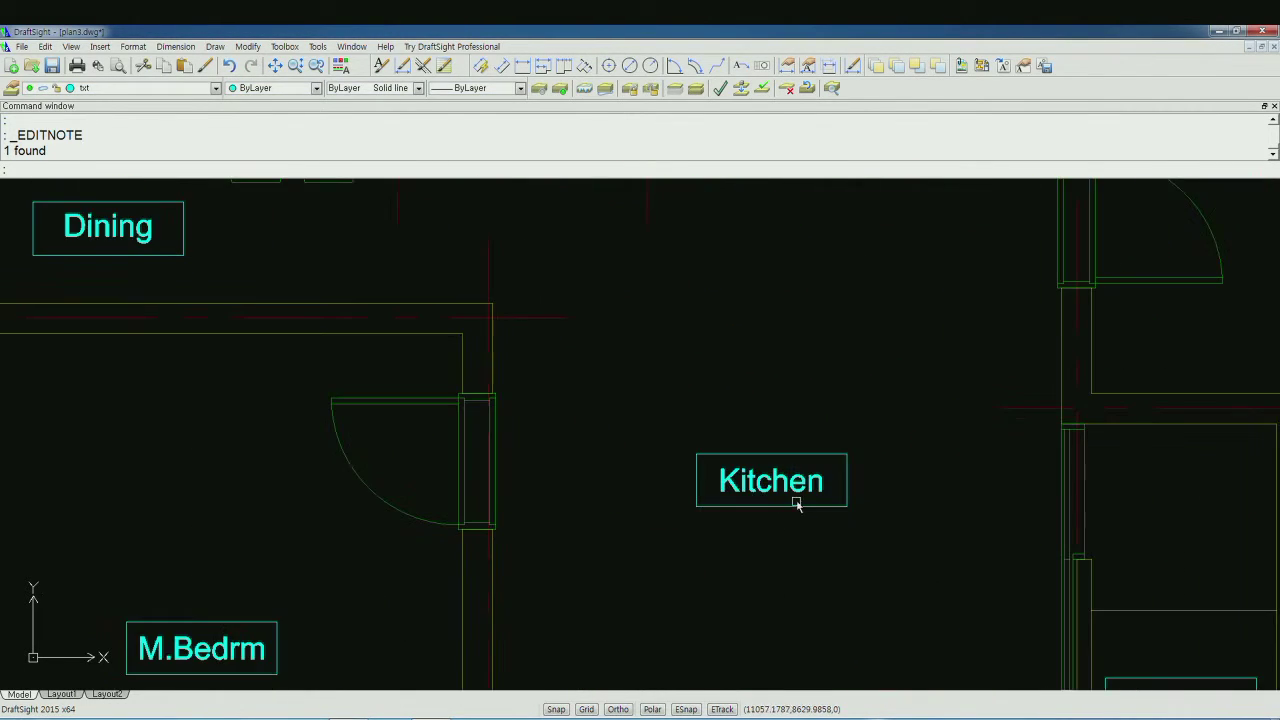
double_click(820, 486)
double_click(822, 488)
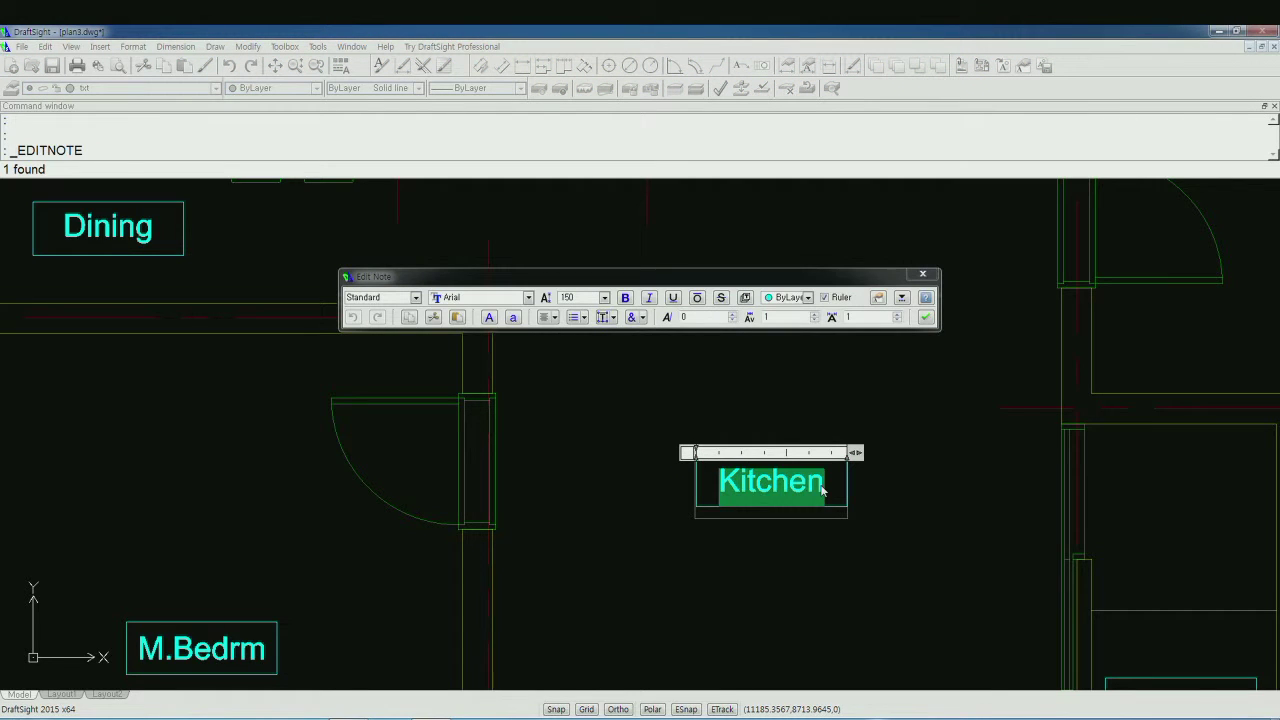
text(Li)
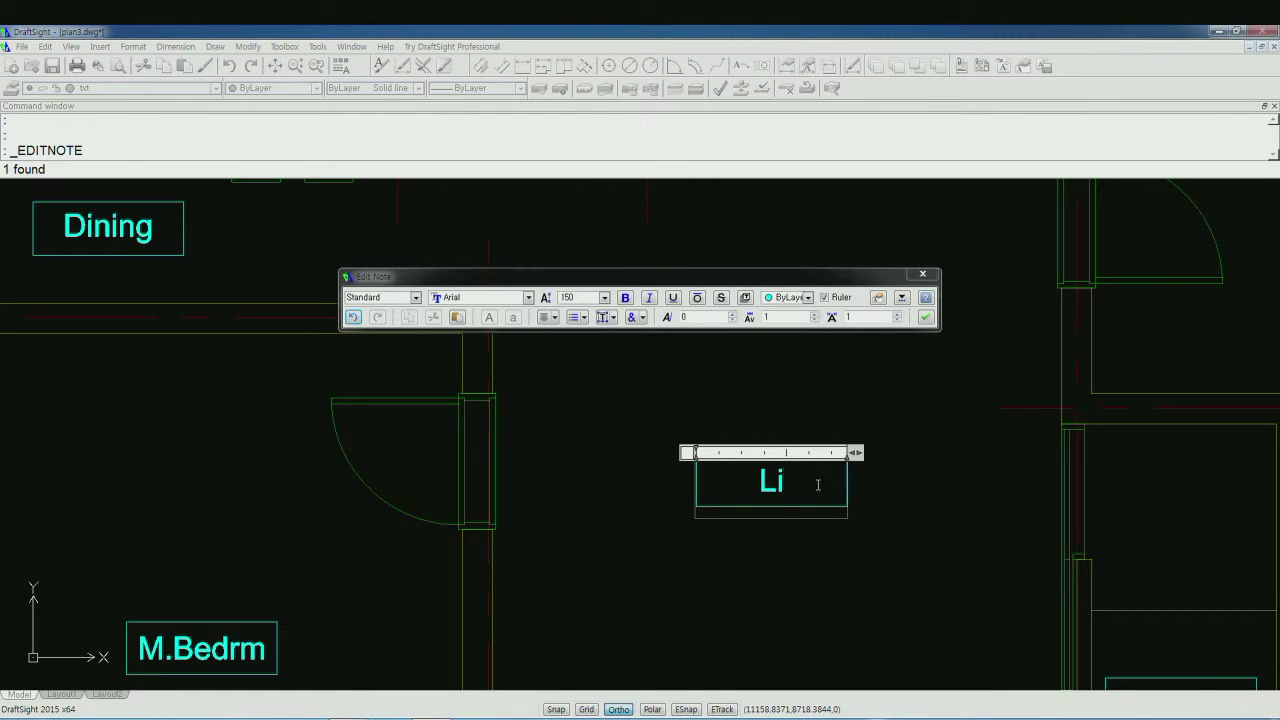
text(ving)
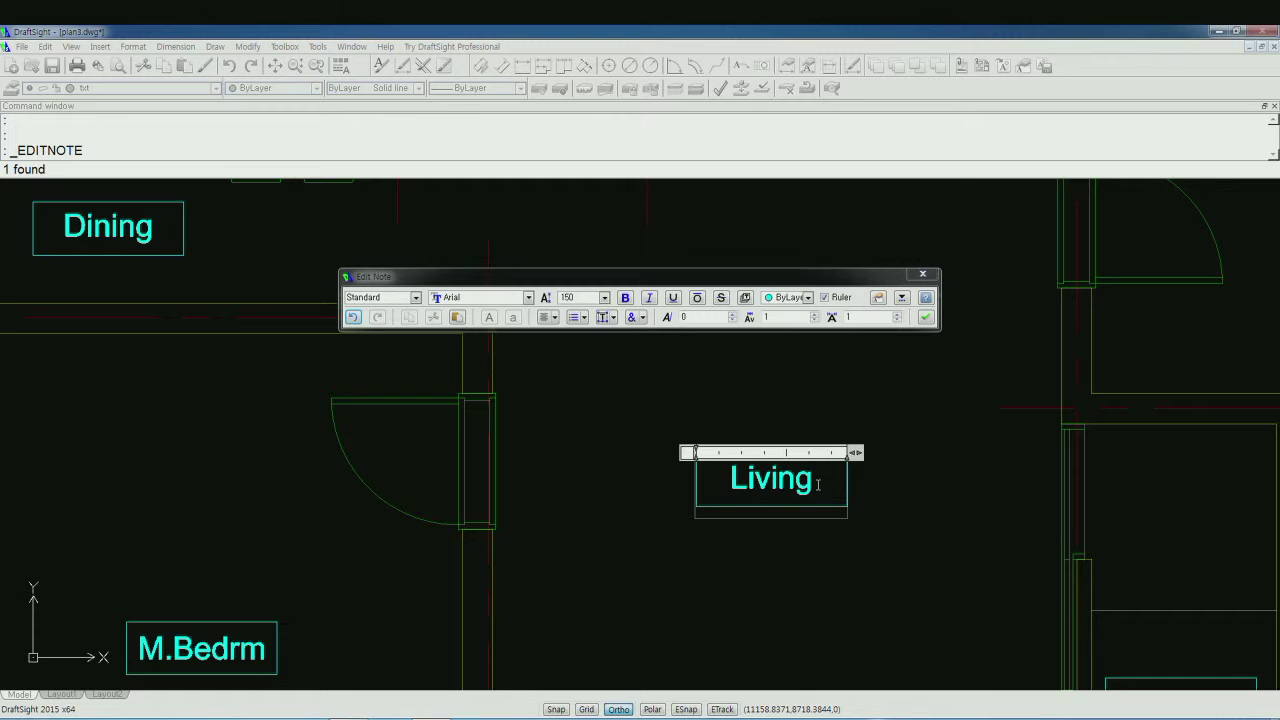
click(834, 542)
- Rename the entrance Kitchen label to Entry and the right-hand one to Bedrm2
scroll(835, 546, down, 2)
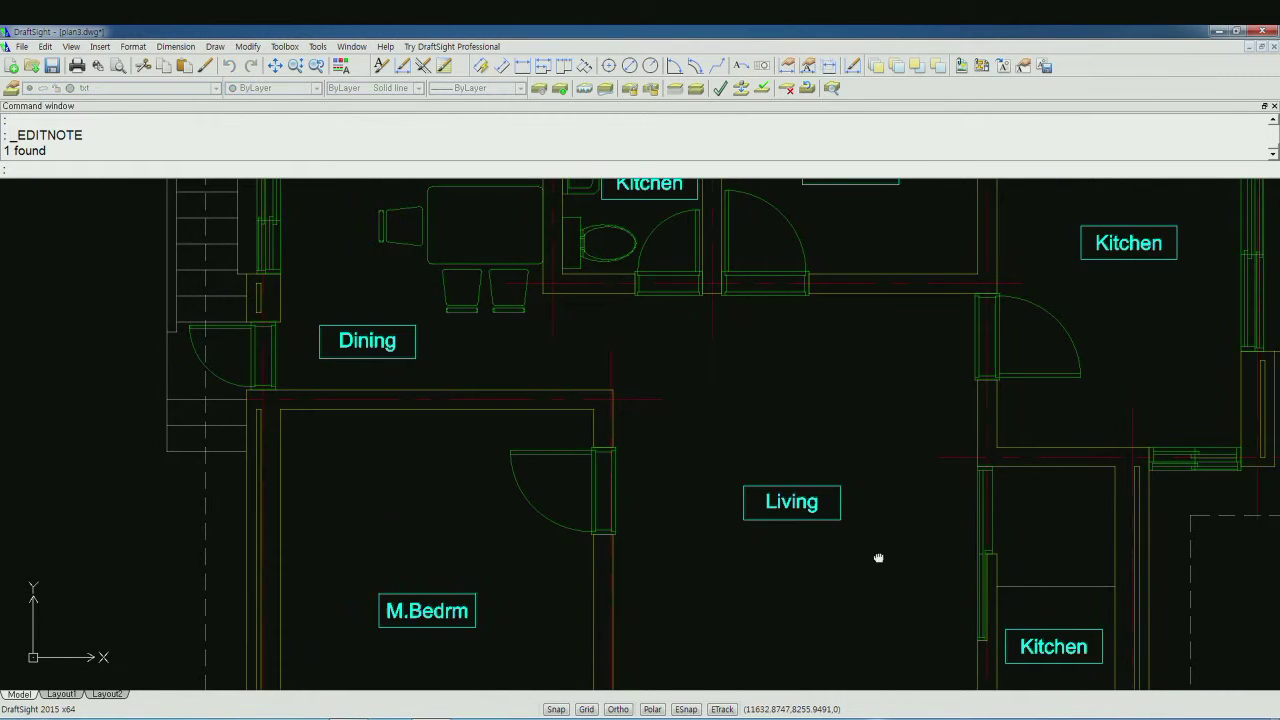
middle_drag(877, 557, 549, 474)
double_click(676, 549)
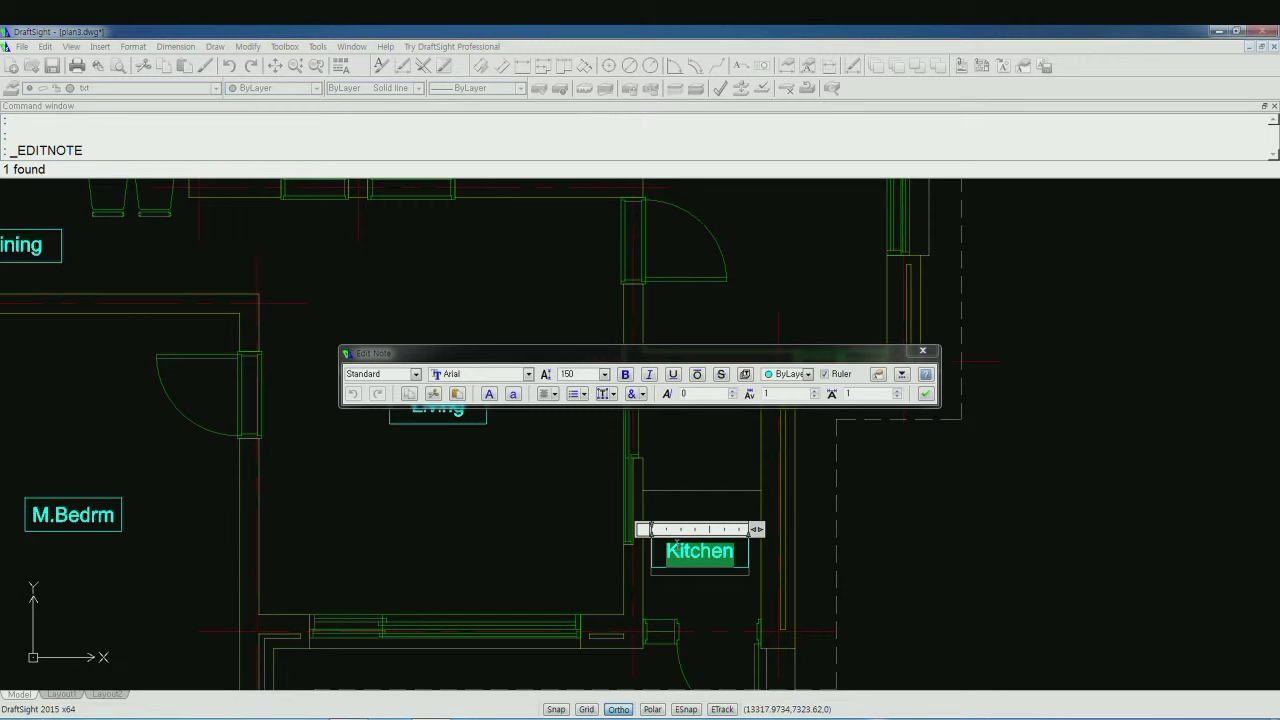
text(Entry)
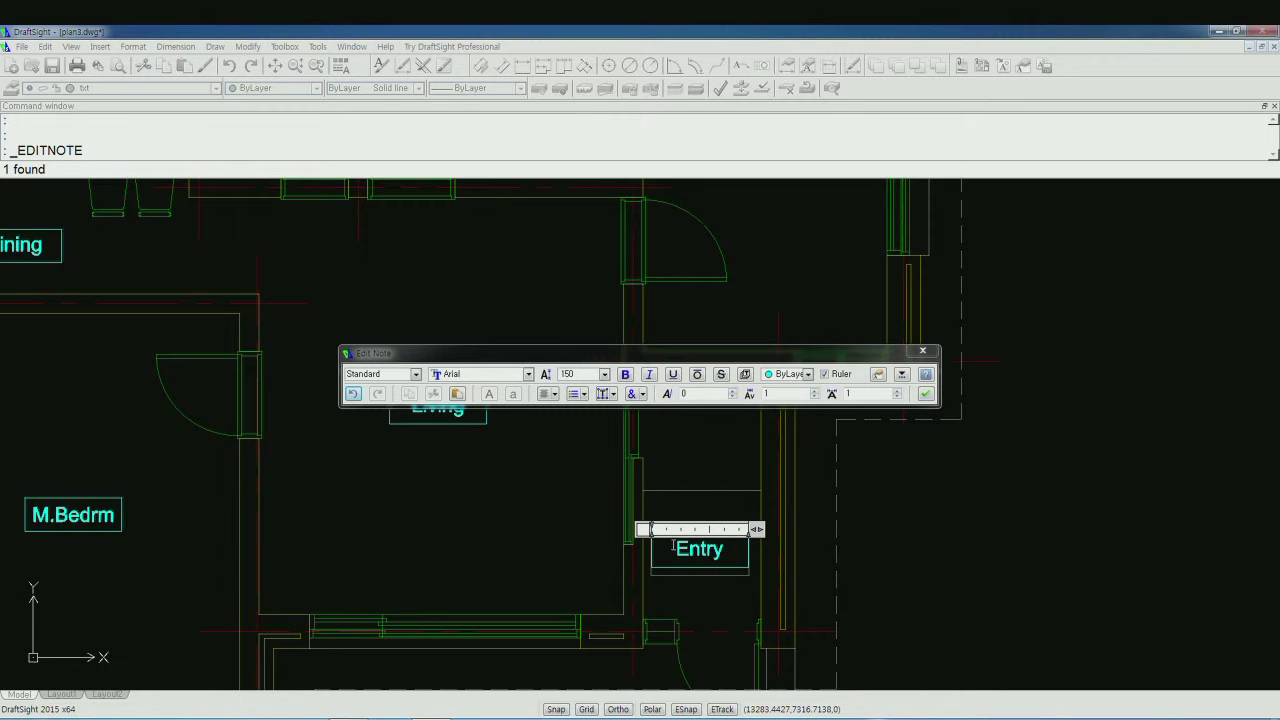
click(678, 605)
scroll(777, 571, down, 1)
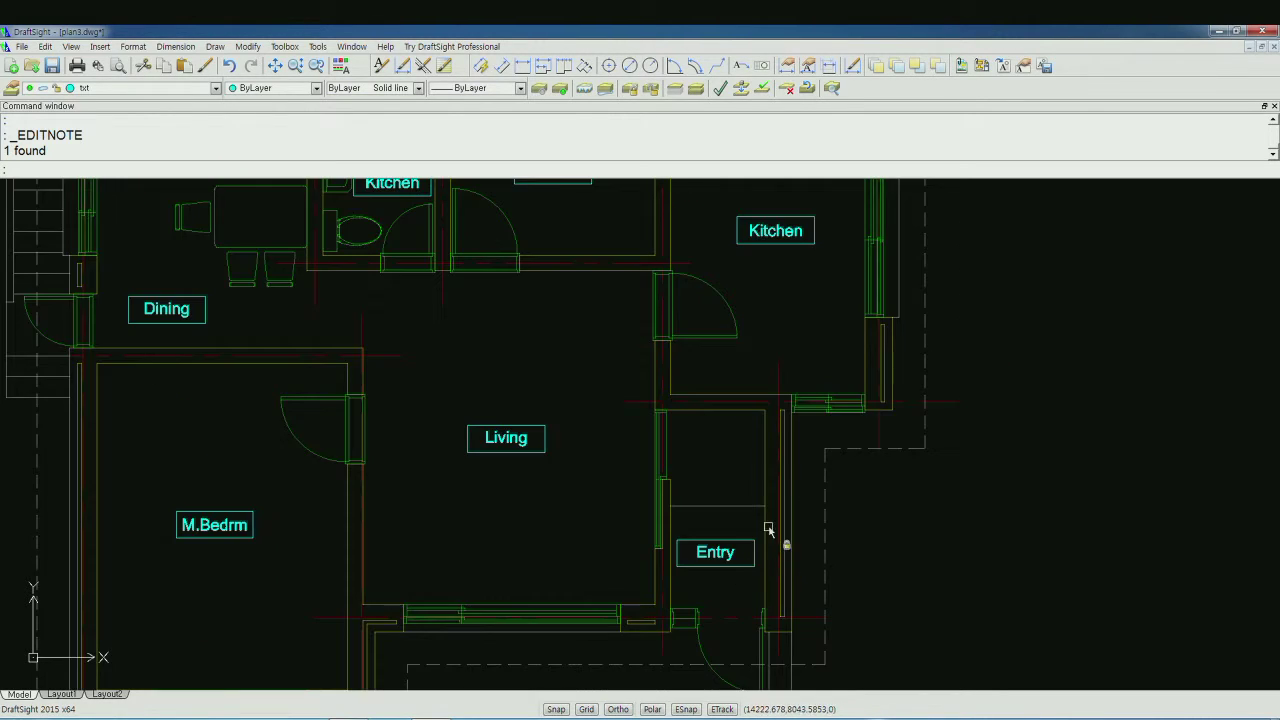
middle_drag(761, 368, 749, 546)
scroll(737, 474, up, 3)
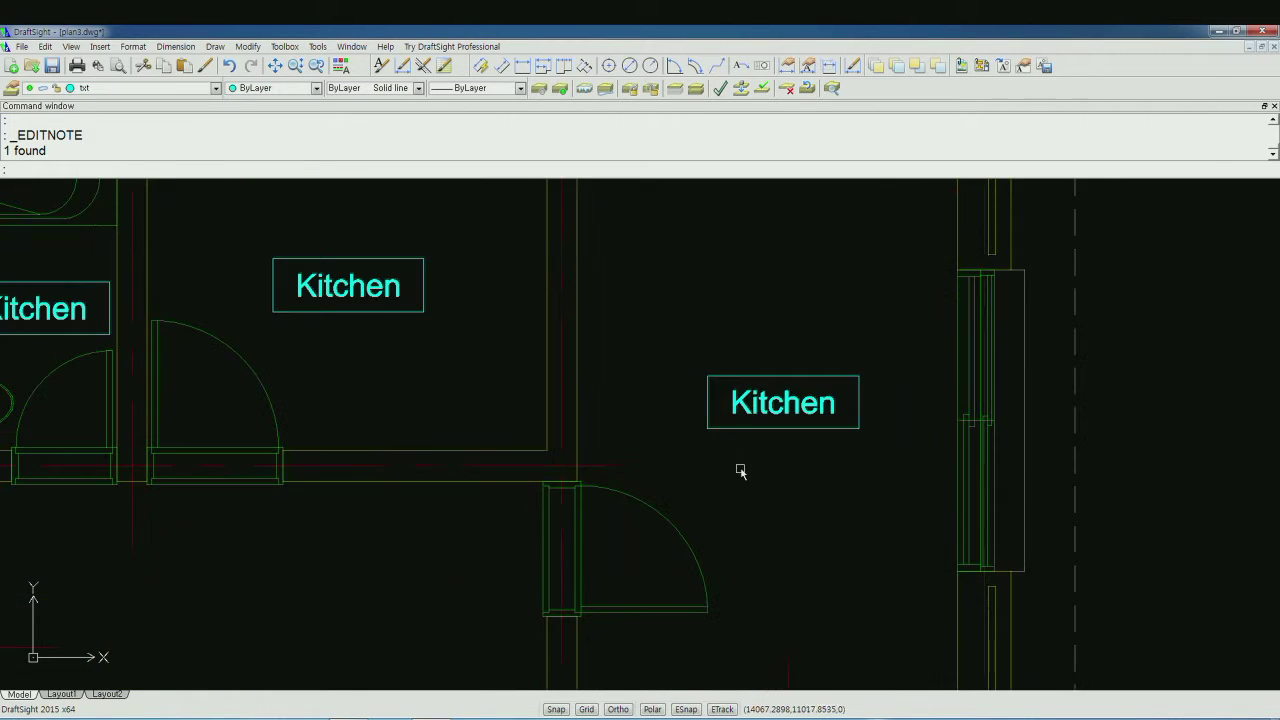
double_click(733, 413)
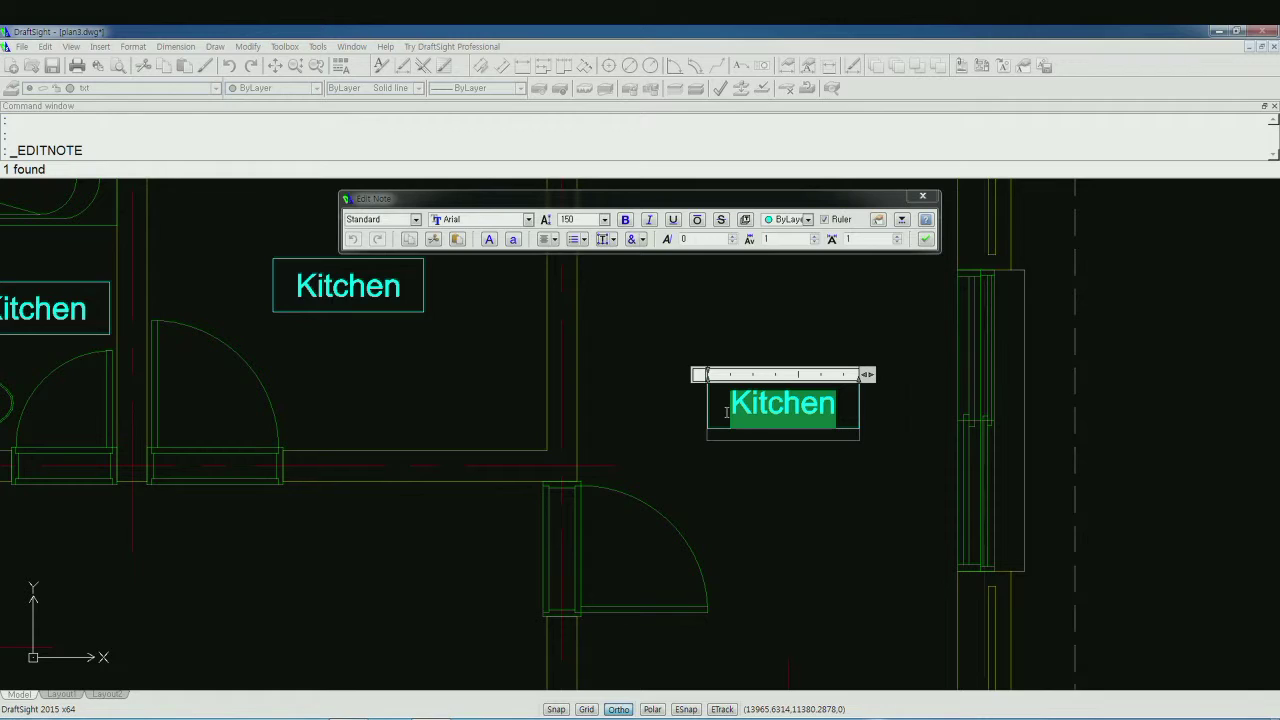
text(Be)
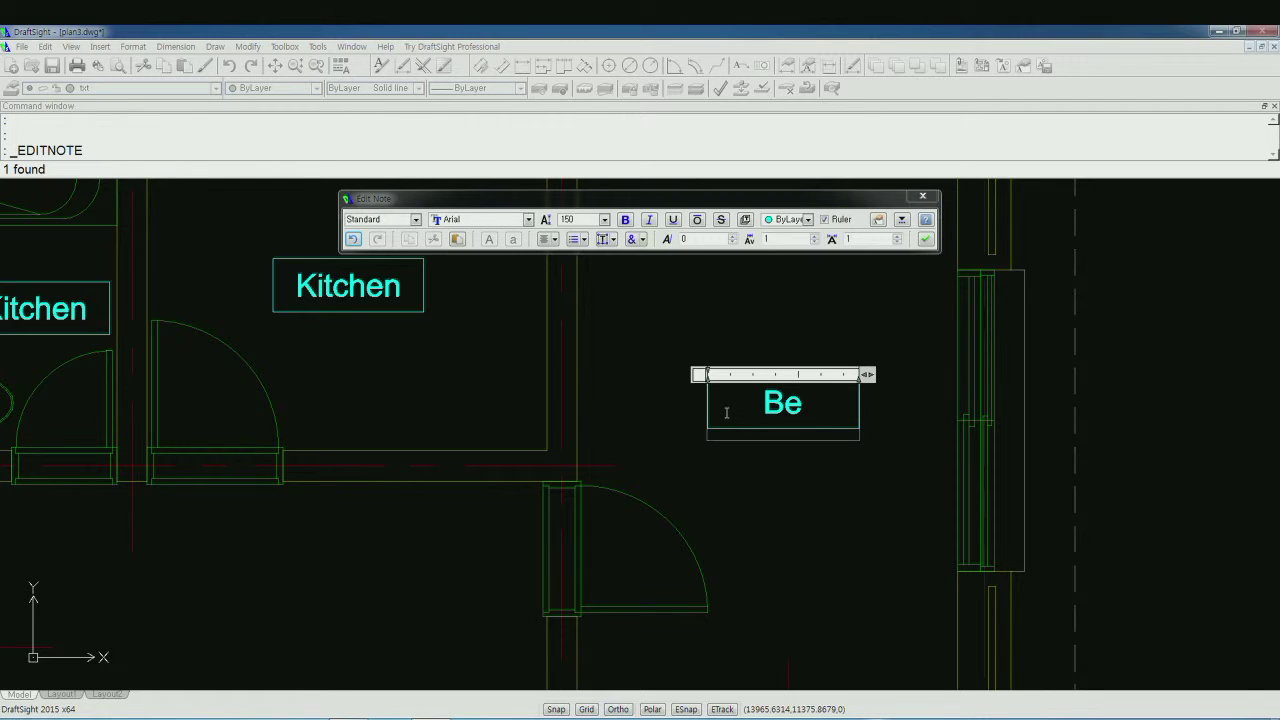
text(drm)
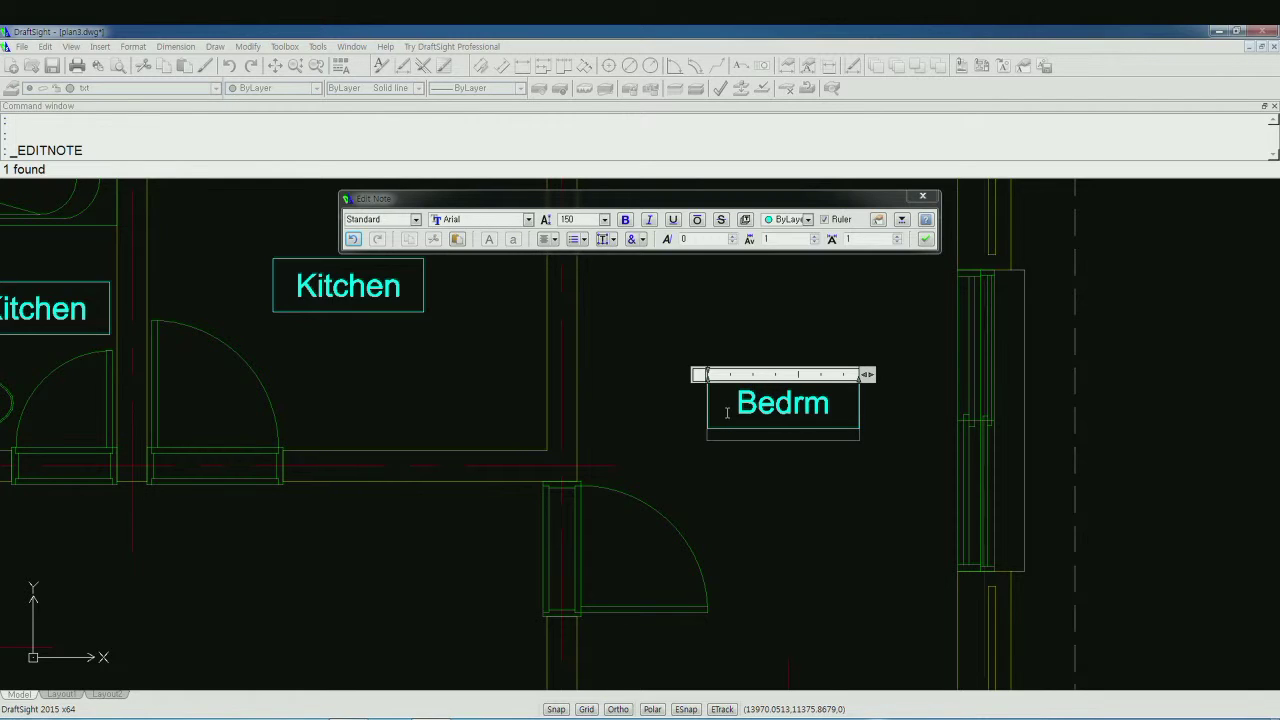
text(2)
click(484, 363)
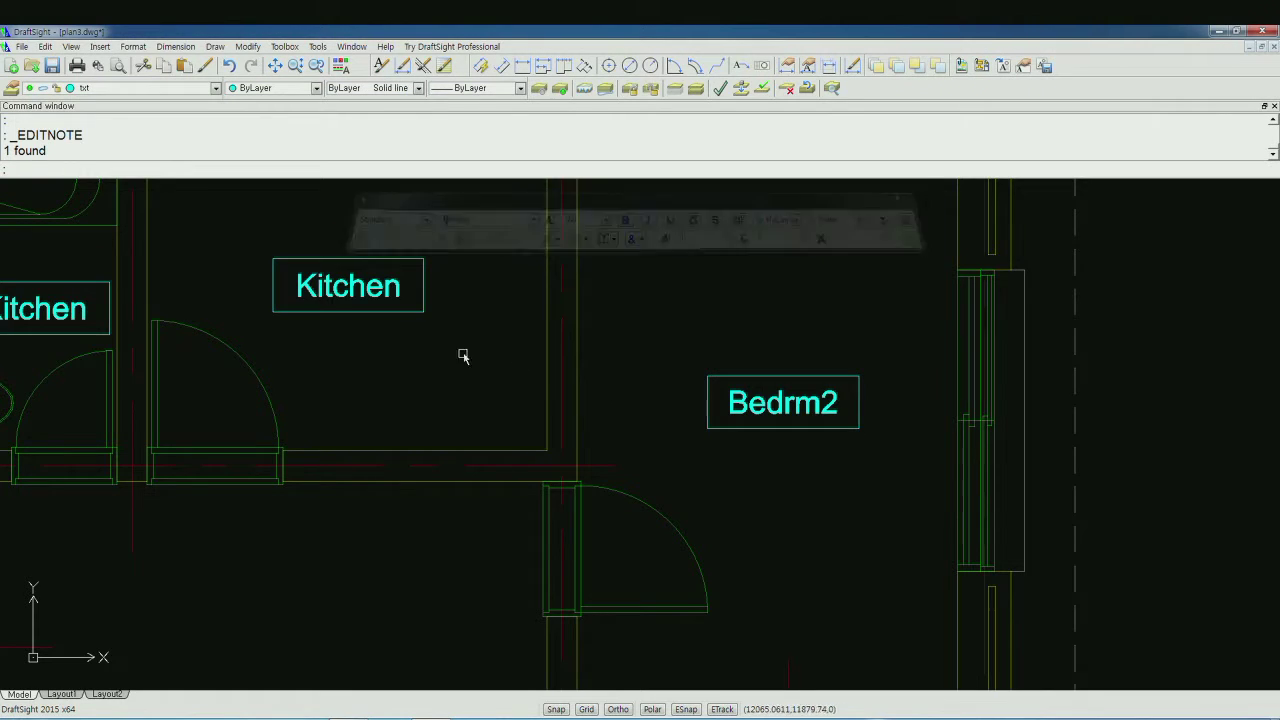
- Rename the last Kitchen labels to Bedrm3 and, beside the washbasin, Bath
double_click(401, 287)
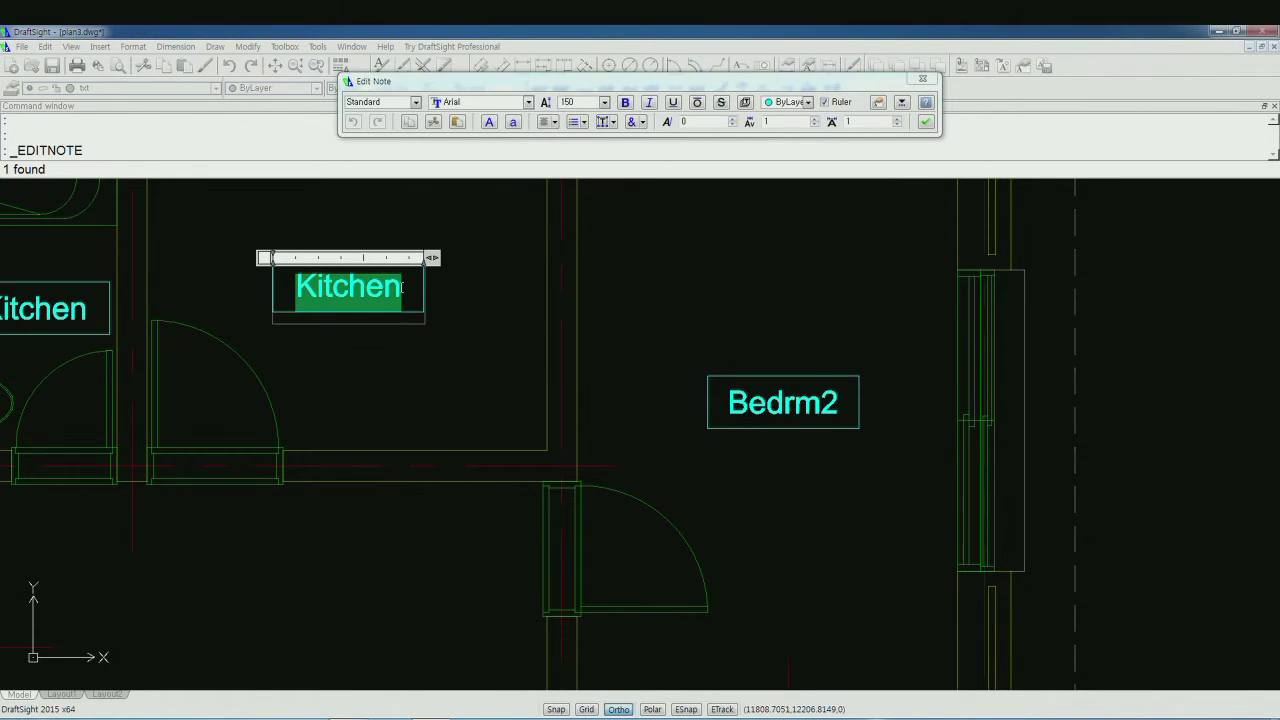
text(Bedrm)
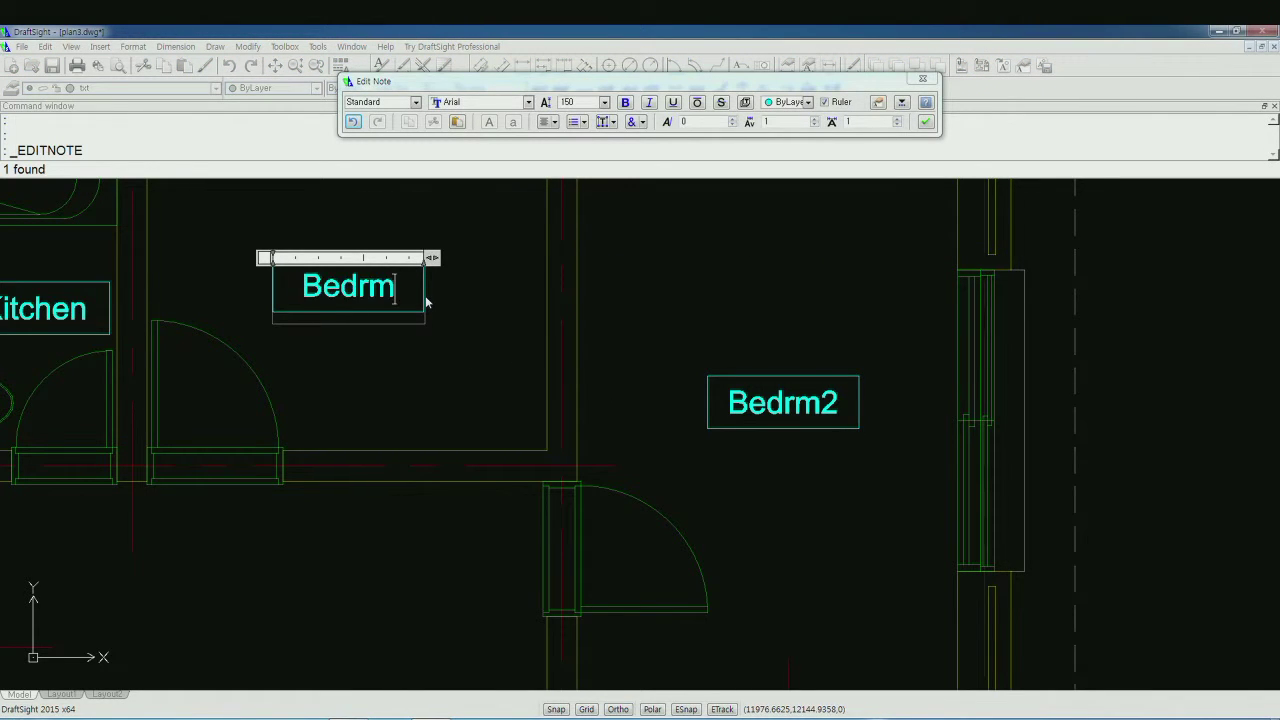
text(3)
click(386, 494)
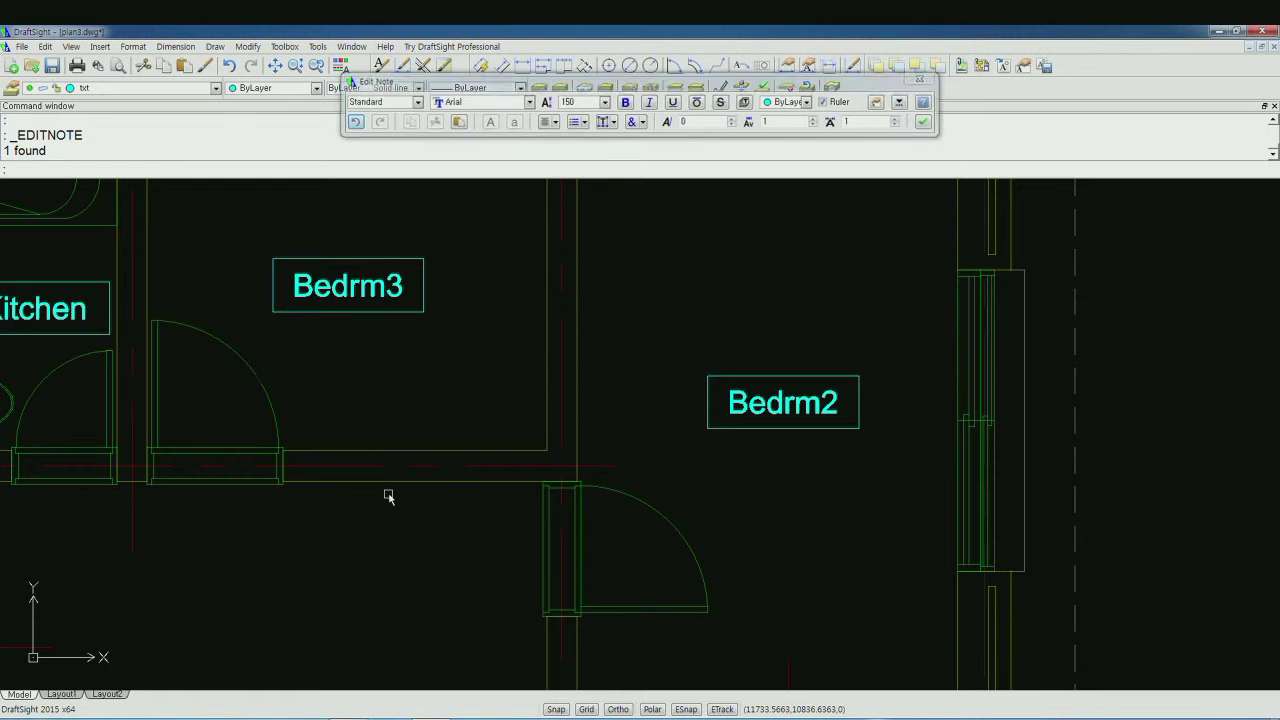
scroll(385, 494, down, 2)
scroll(381, 494, down, 1)
mouse_move(341, 547)
middle_down()
mouse_move(537, 494)
mouse_move(706, 491)
middle_up()
scroll(591, 340, up, 3)
double_click(590, 342)
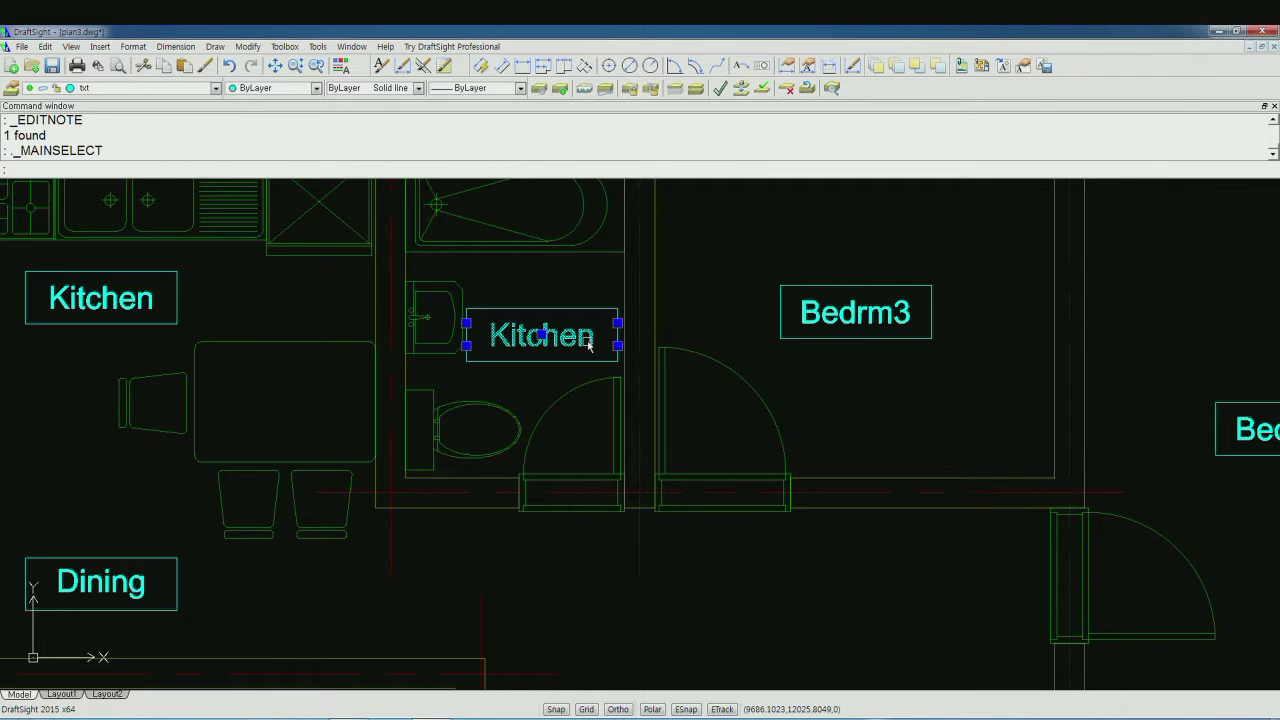
text(B)
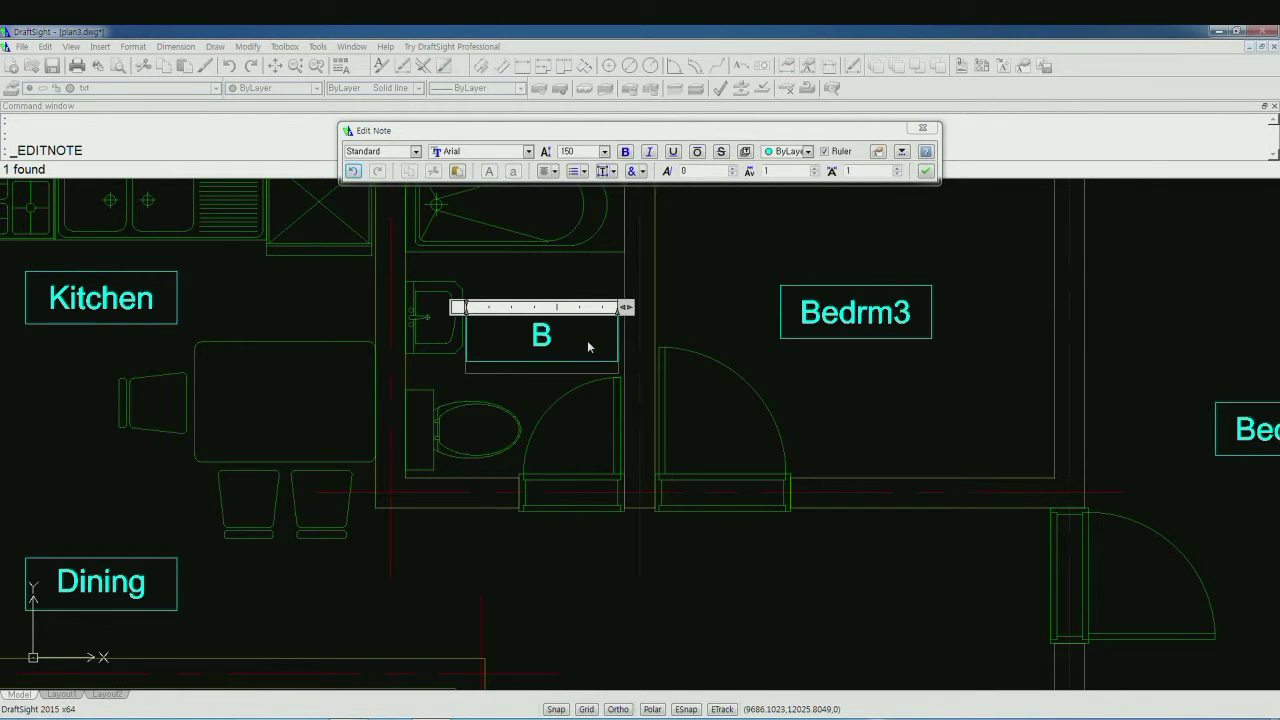
text(ath)
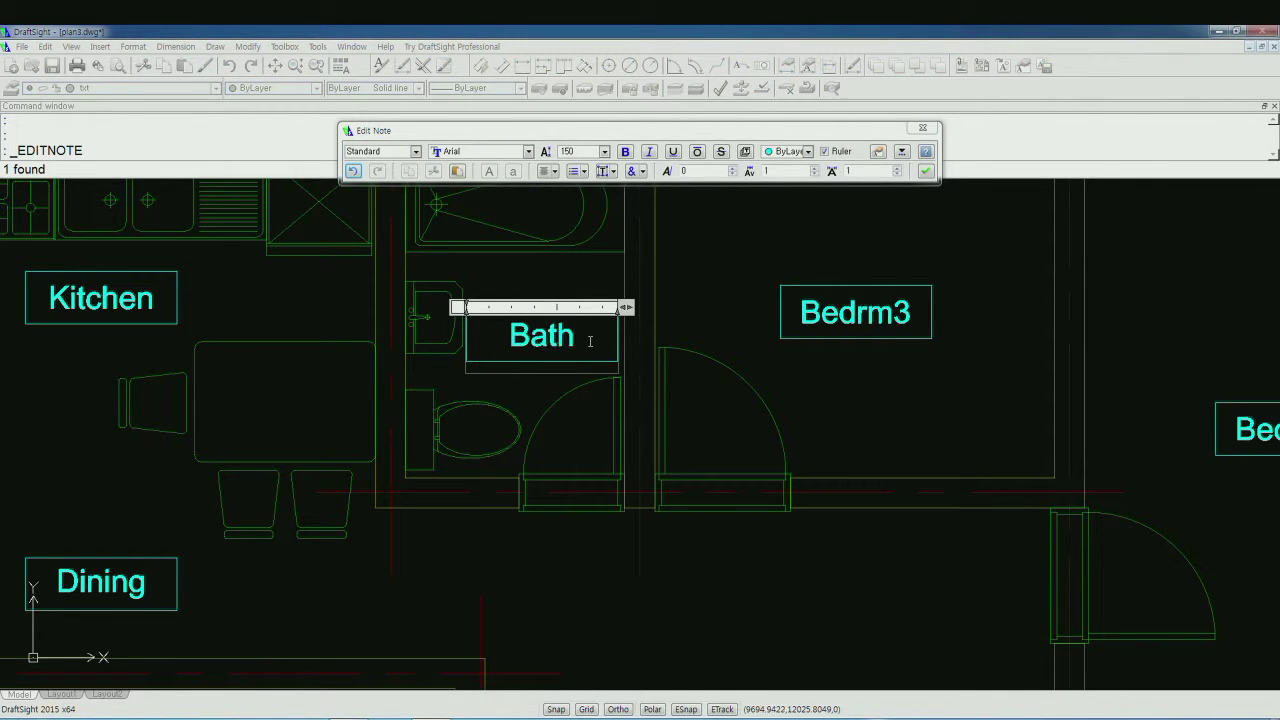
click(573, 560)
scroll(451, 563, down, 2)
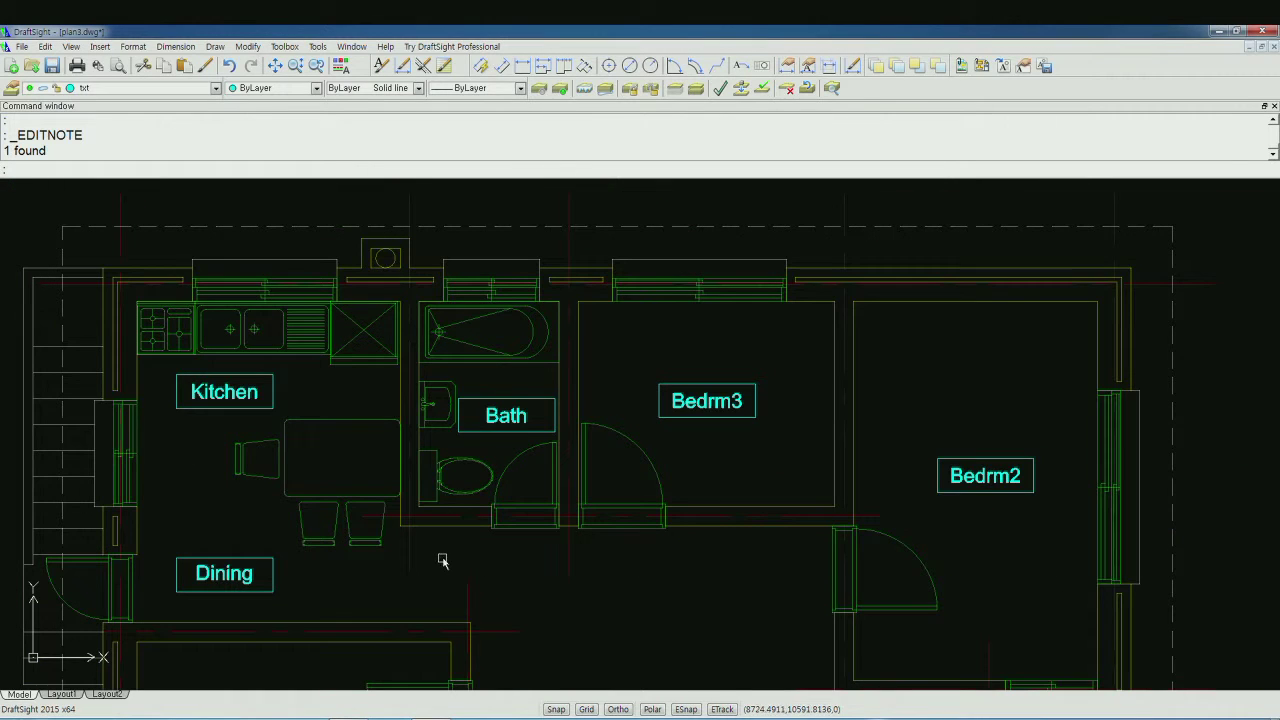
- Stretch the Bath label frame's left edge 150 inward, kept horizontal with ortho
mouse_move(386, 574)
middle_down()
mouse_move(722, 410)
mouse_move(776, 364)
mouse_move(631, 569)
middle_up()
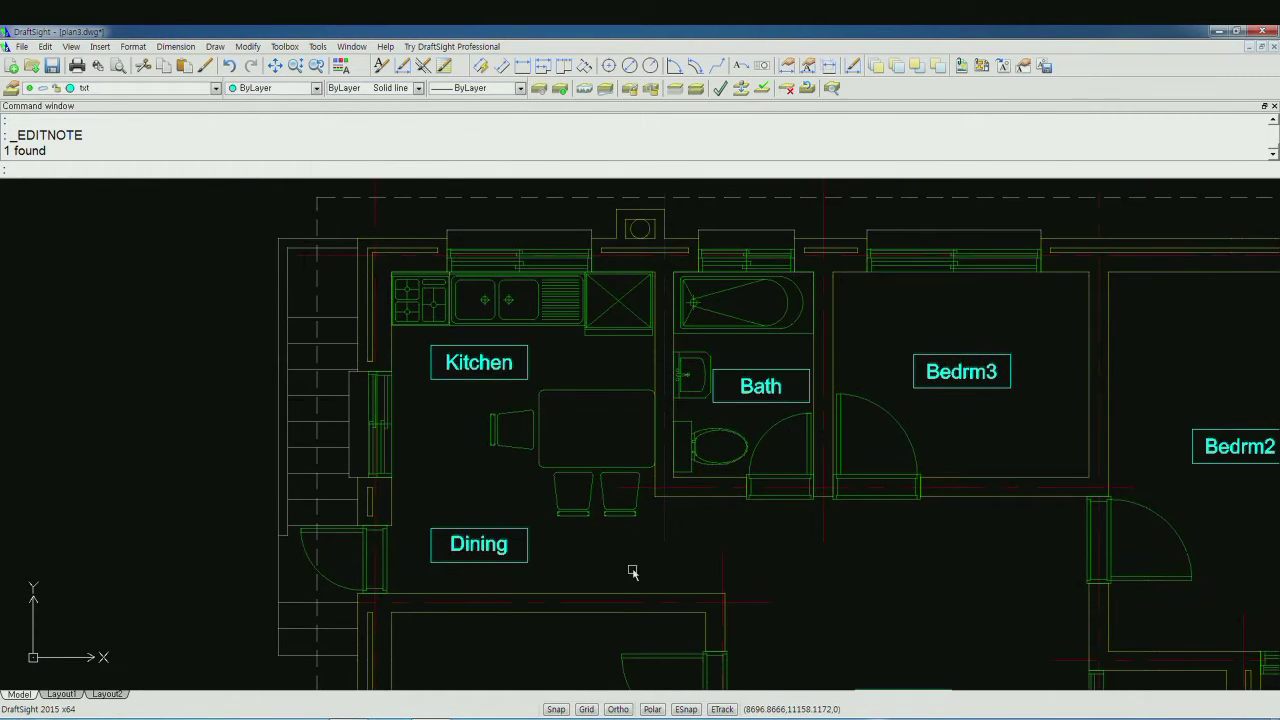
scroll(743, 407, up, 2)
scroll(709, 437, up, 1)
middle_drag(709, 437, 577, 509)
scroll(548, 515, up, 1)
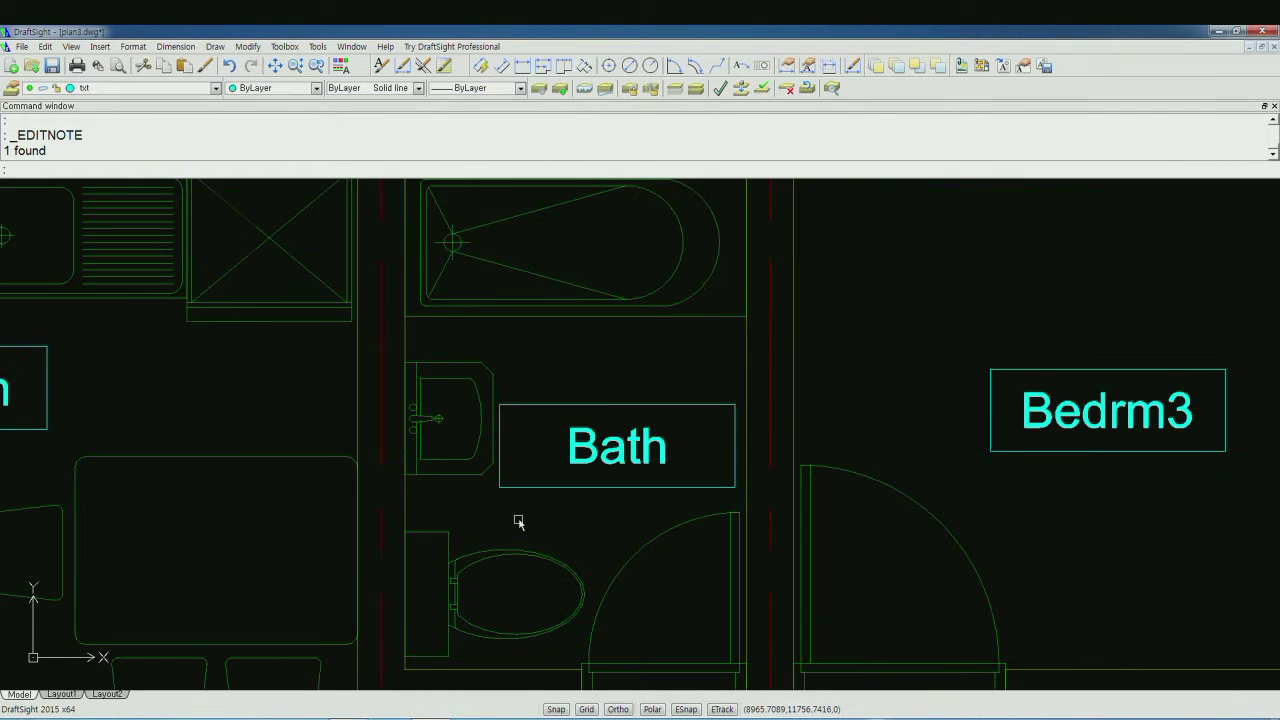
text(s)
key(Return)
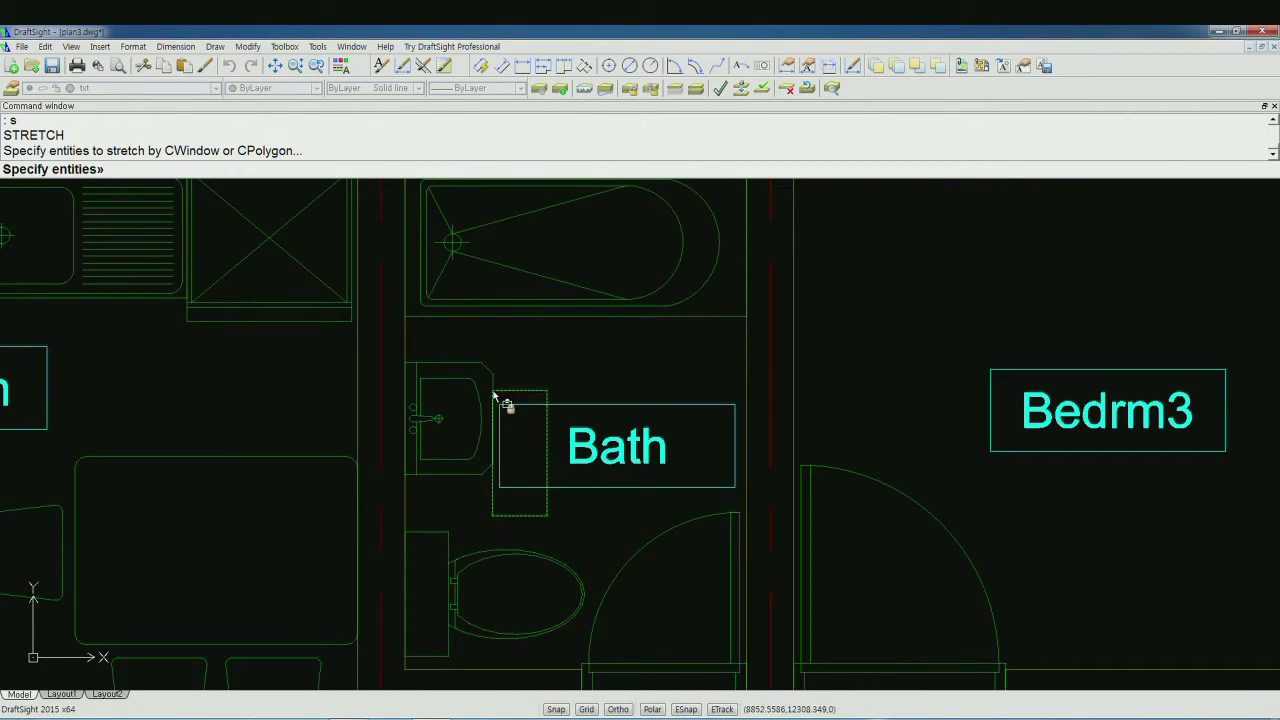
drag(535, 510, 488, 385)
key(Return)
click(504, 375)
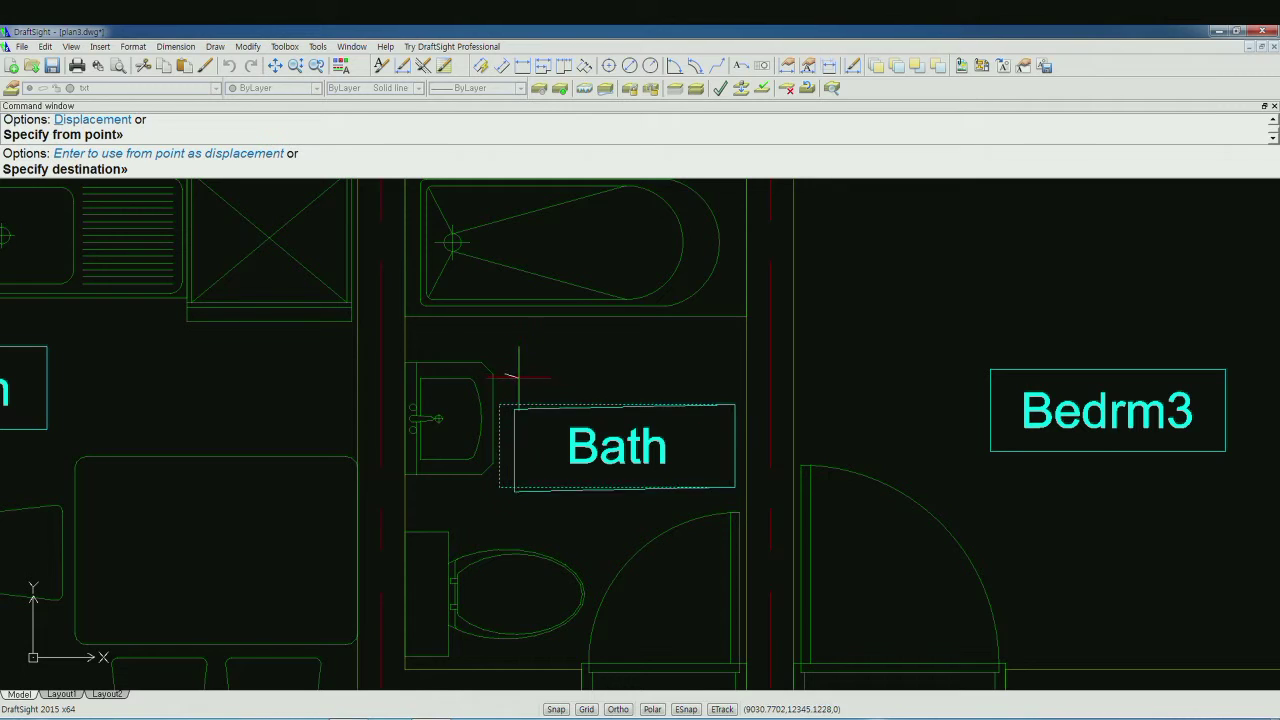
key(F8)
text(150)
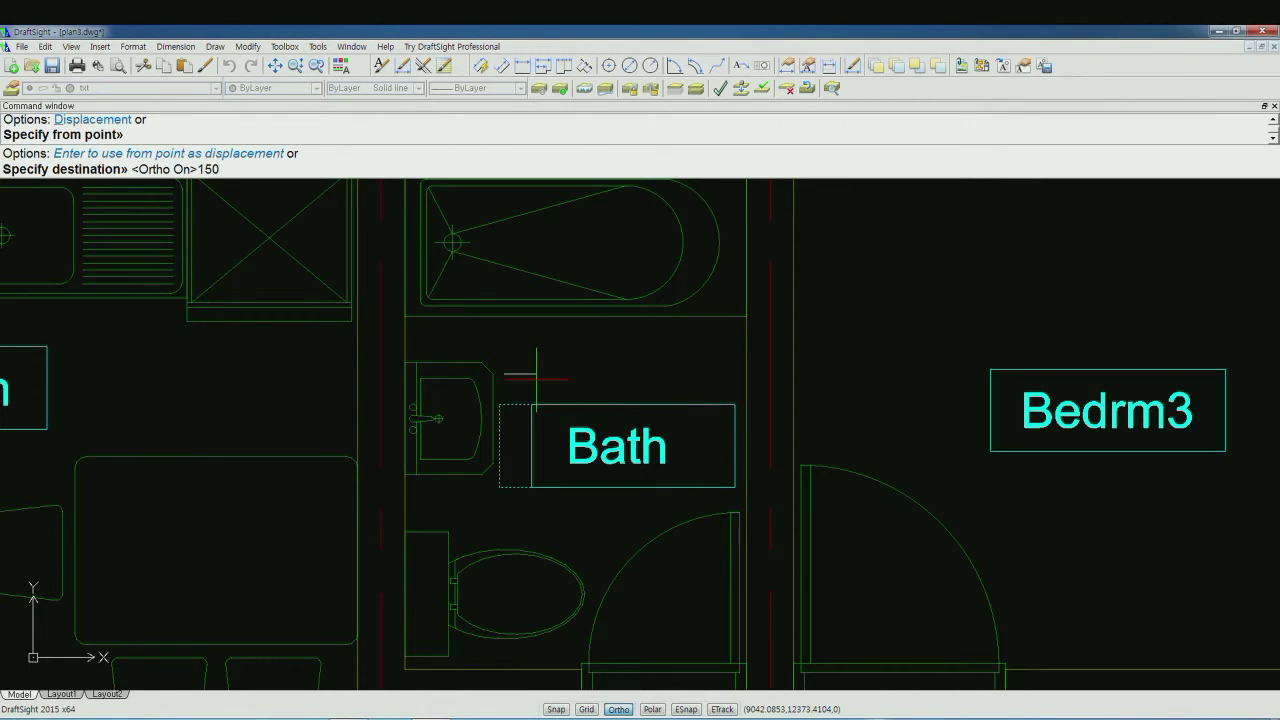
key(Return)
- Stretch the Bath label frame's right edge 150 inward
key(Return)
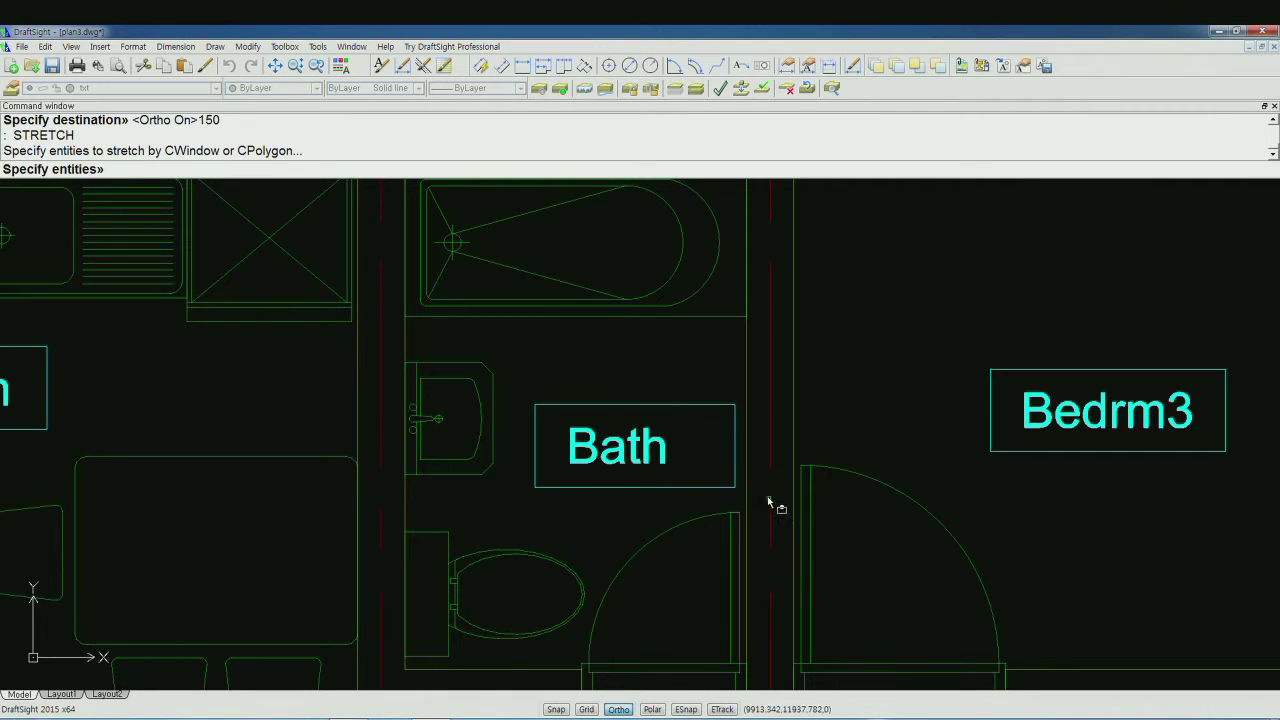
click(769, 500)
click(695, 400)
key(Return)
click(719, 380)
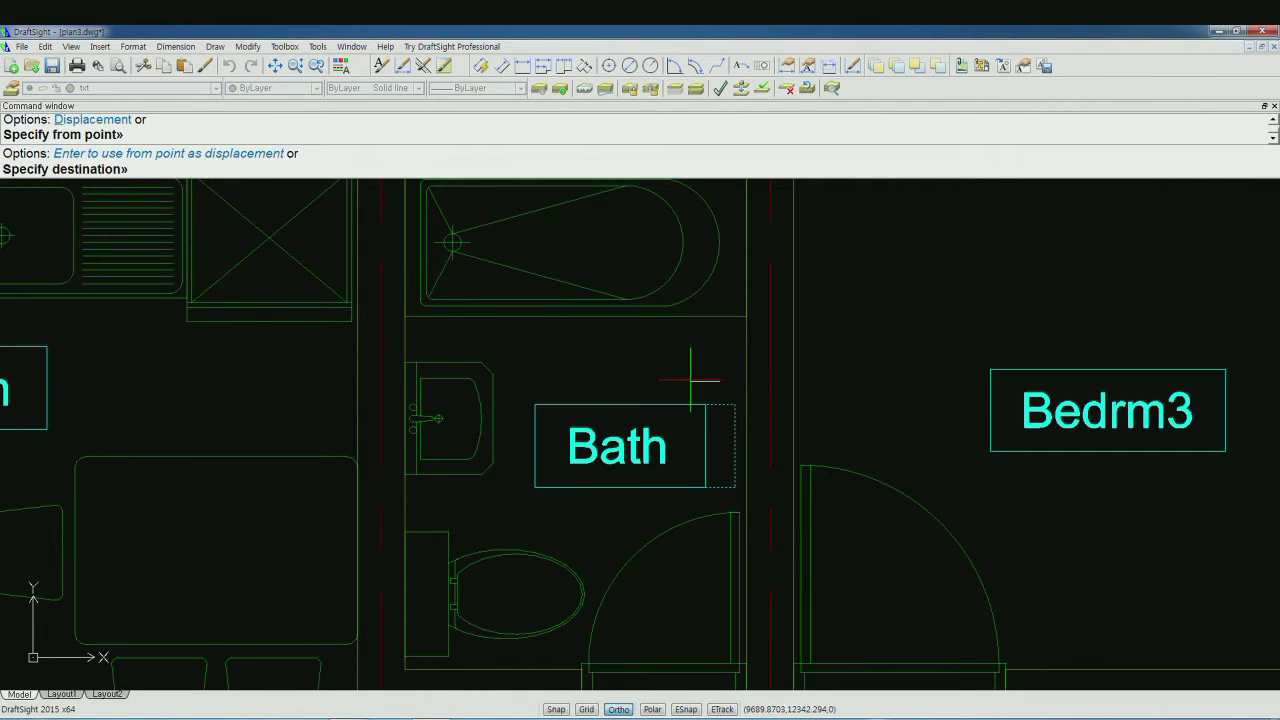
text(150)
key(Return)
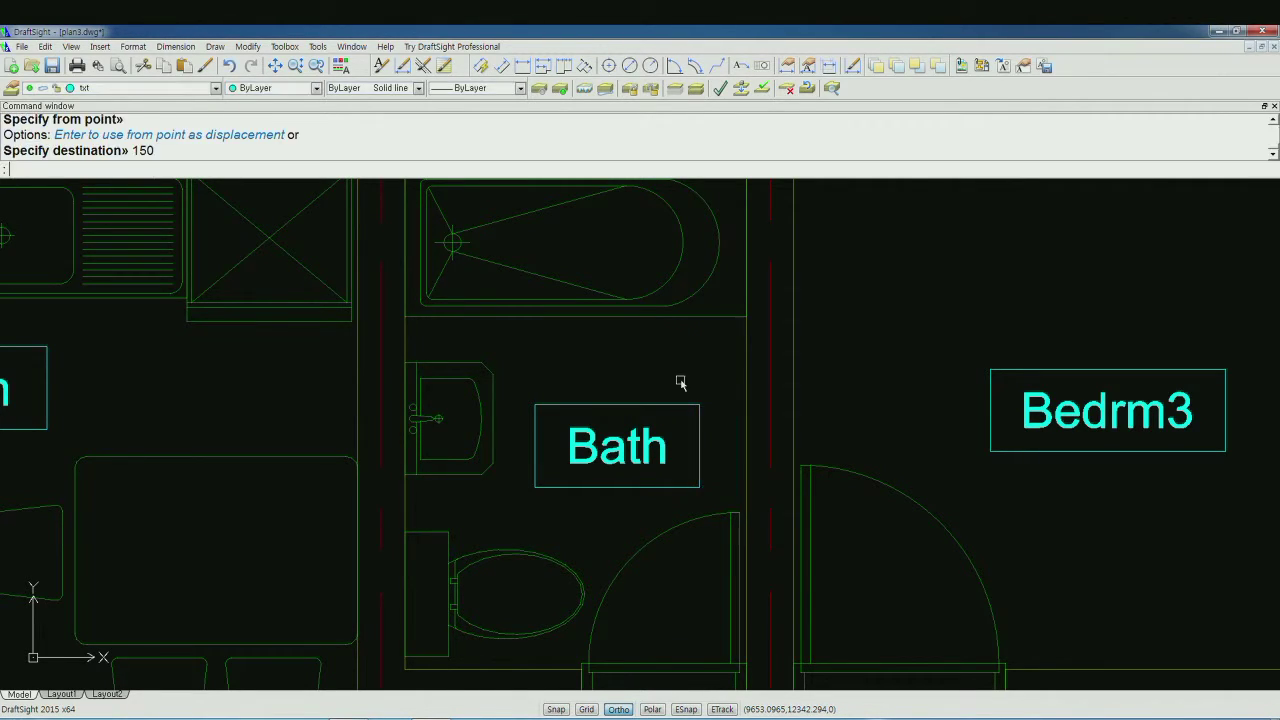
- Stretch the Entry label frame's right side 150 inward
scroll(663, 488, down, 2)
scroll(652, 500, down, 1)
scroll(652, 500, down, 3)
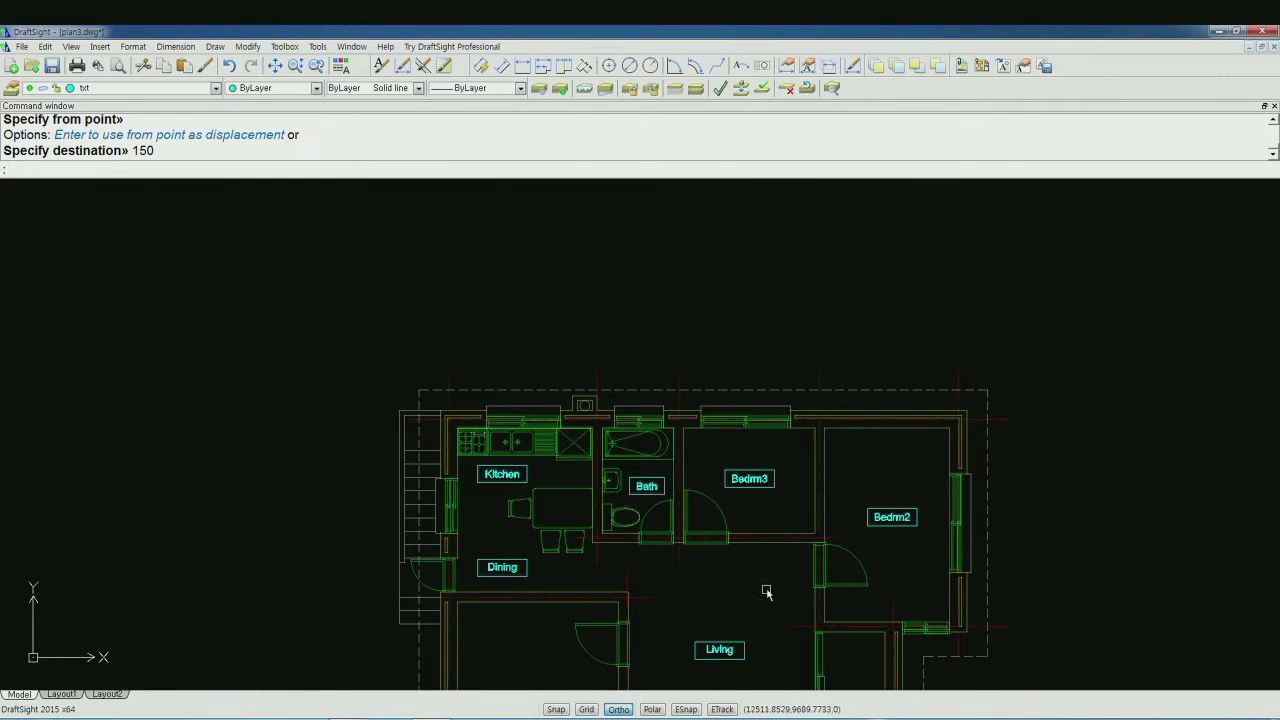
middle_drag(843, 634, 749, 438)
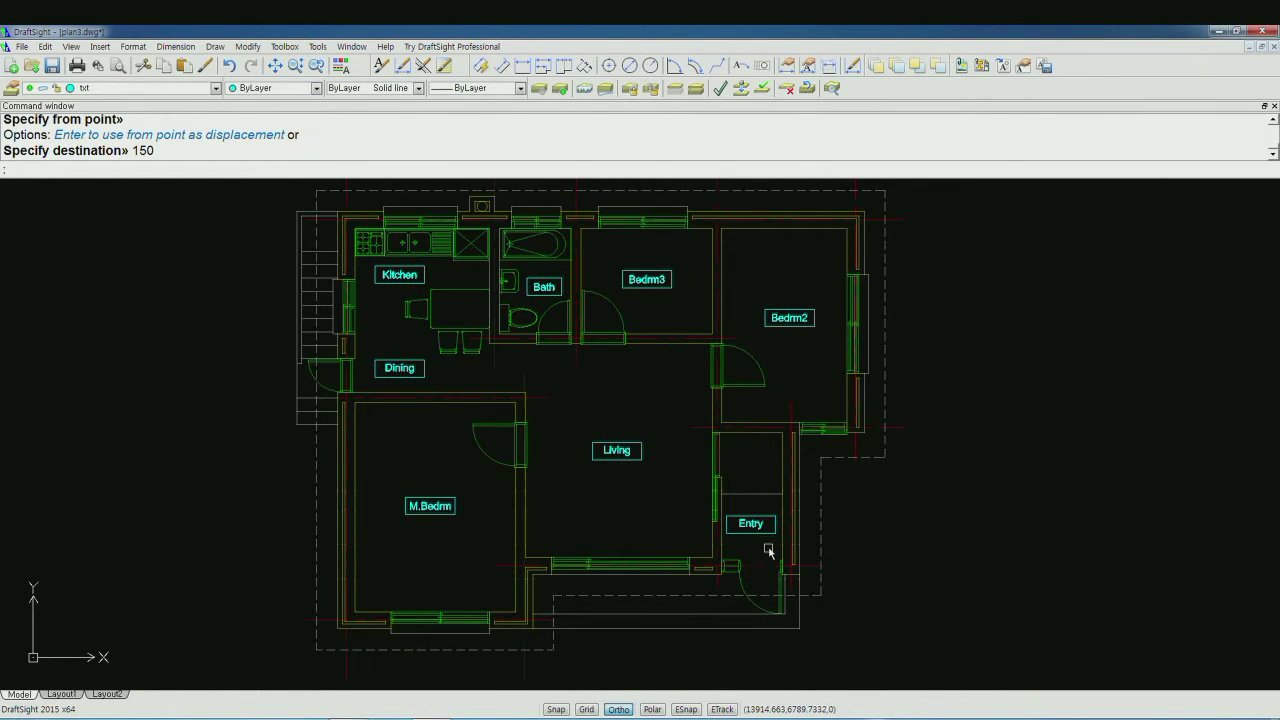
scroll(766, 555, up, 1)
scroll(754, 534, up, 1)
scroll(740, 515, up, 2)
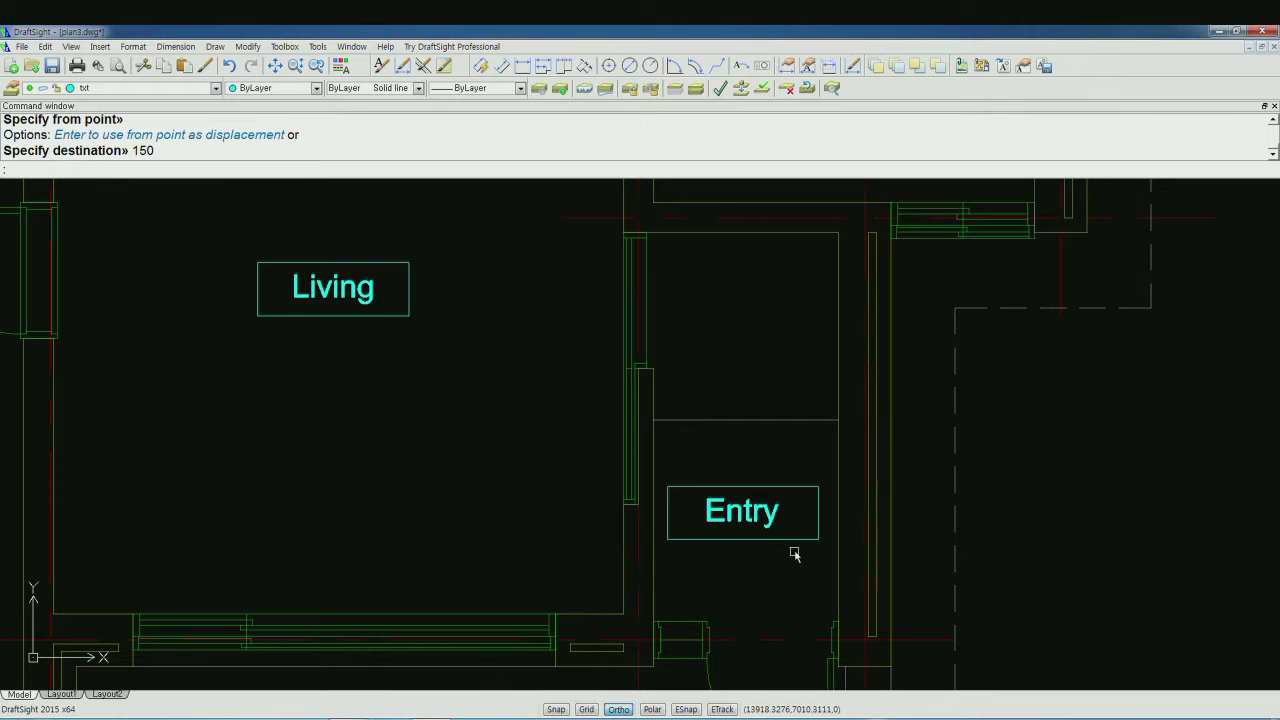
text(s)
key(Return)
click(853, 556)
click(797, 466)
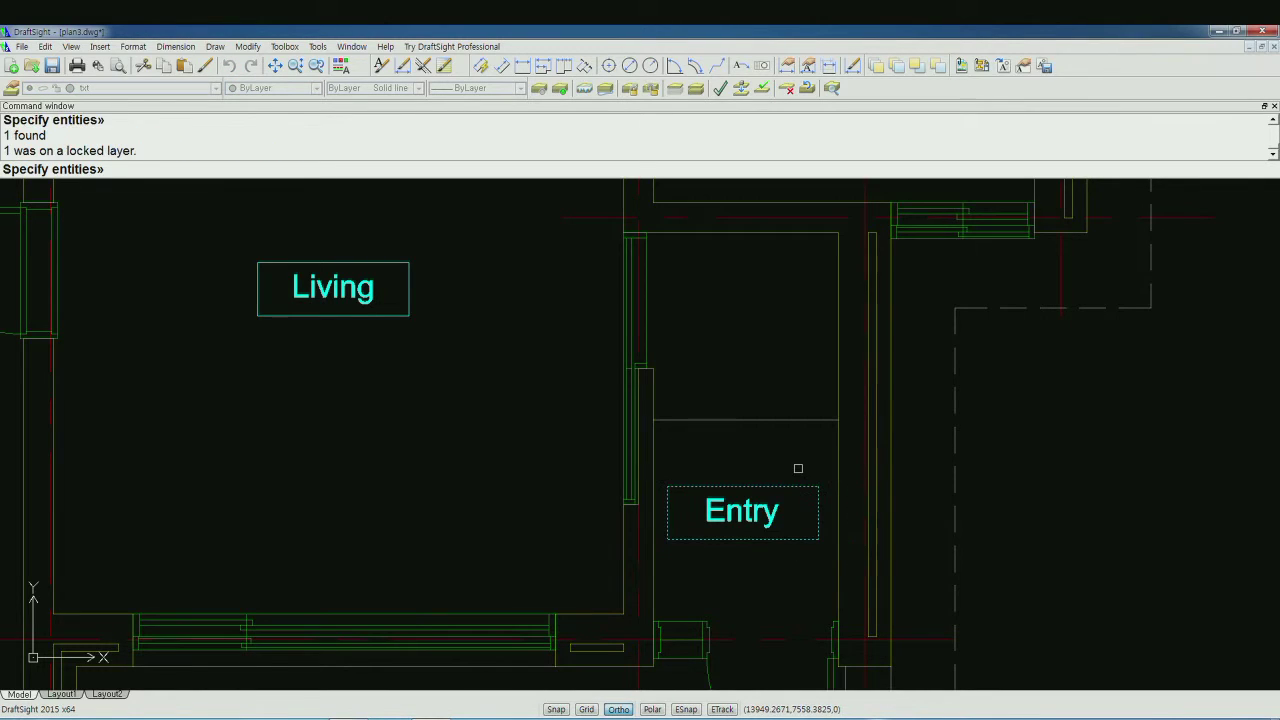
key(Return)
click(816, 460)
text(15)
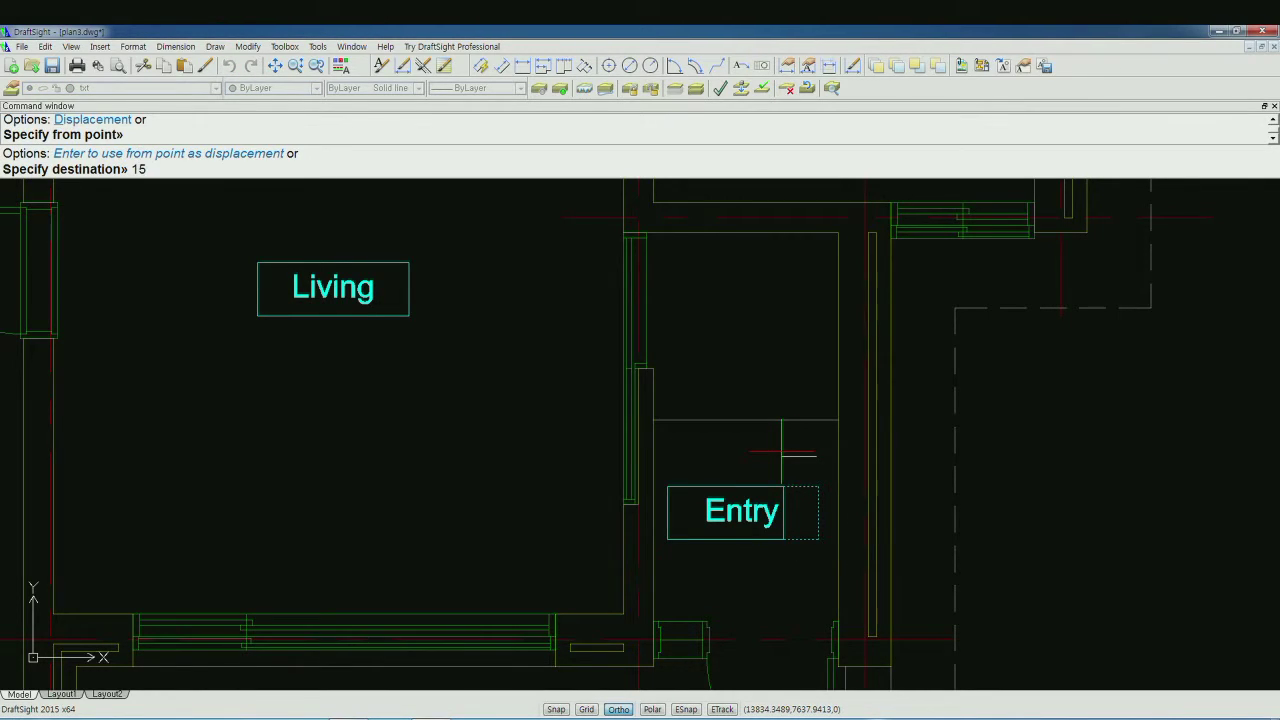
text(0)
key(Return)
- Stretch the Entry label frame's left edge 150 inward, then cancel STRETCH
key(Return)
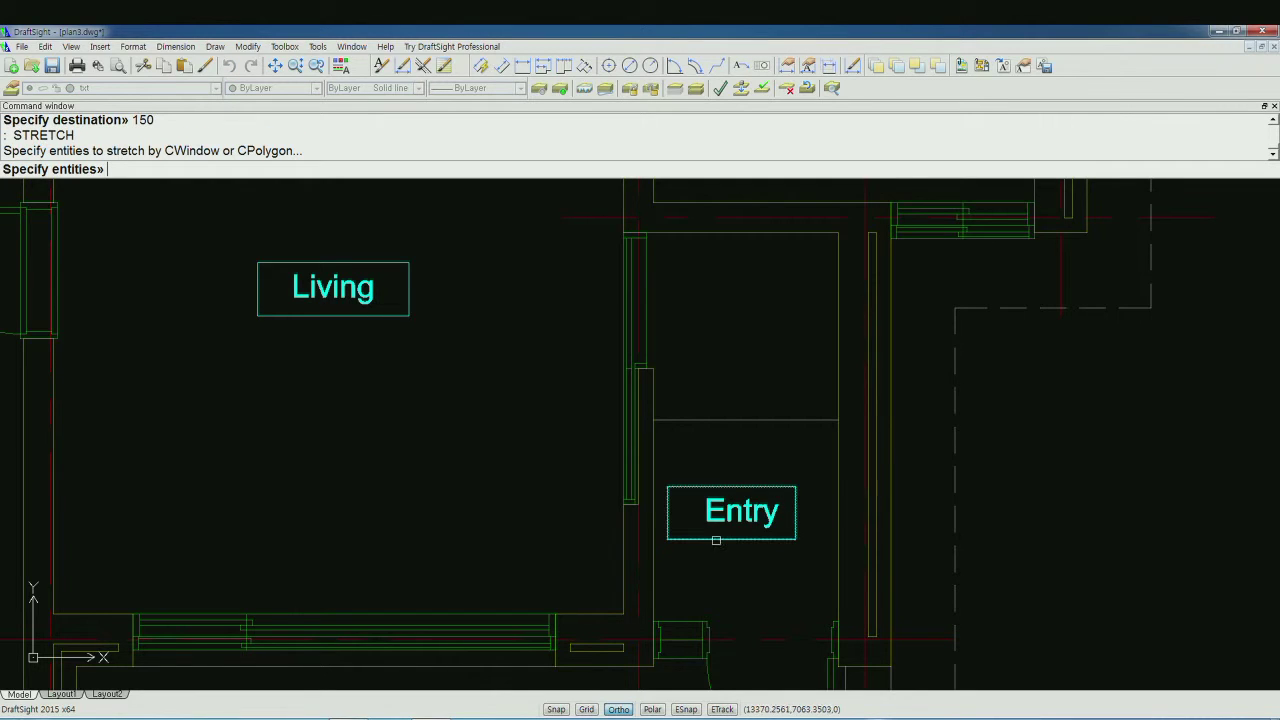
click(698, 558)
click(664, 464)
key(Return)
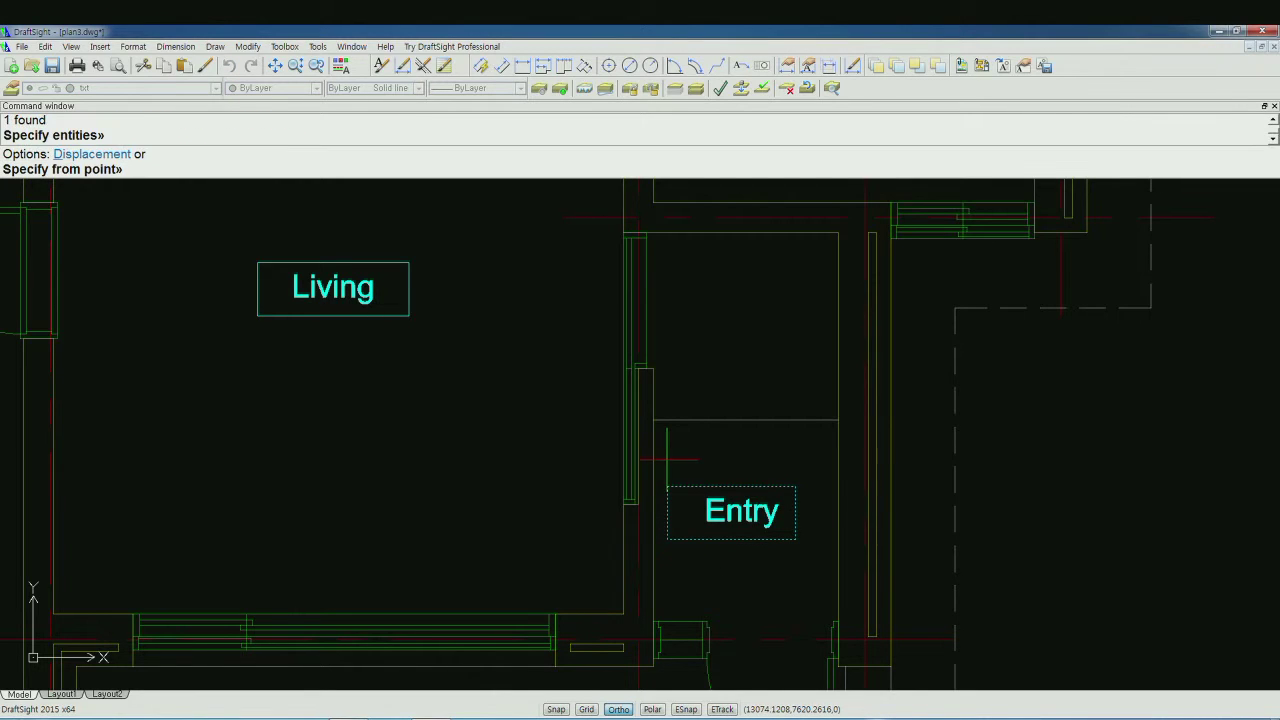
click(667, 460)
text(15)
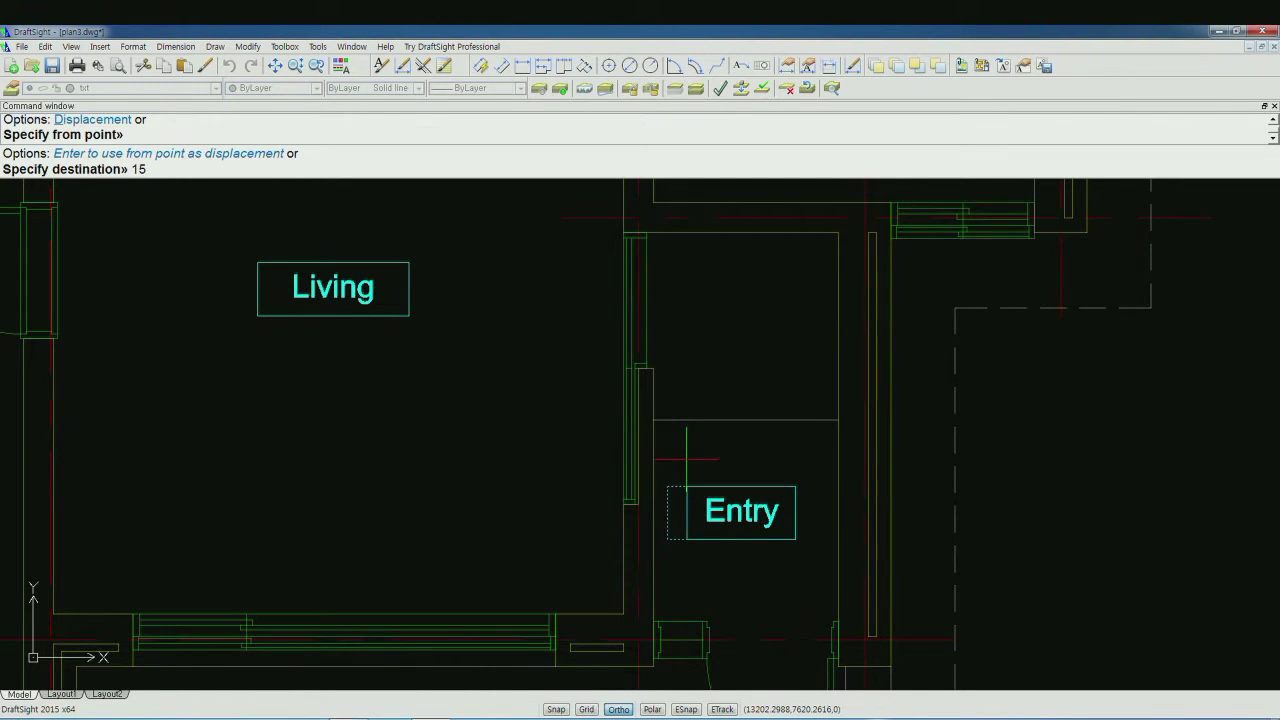
text(0)
key(Return)
key(Return)
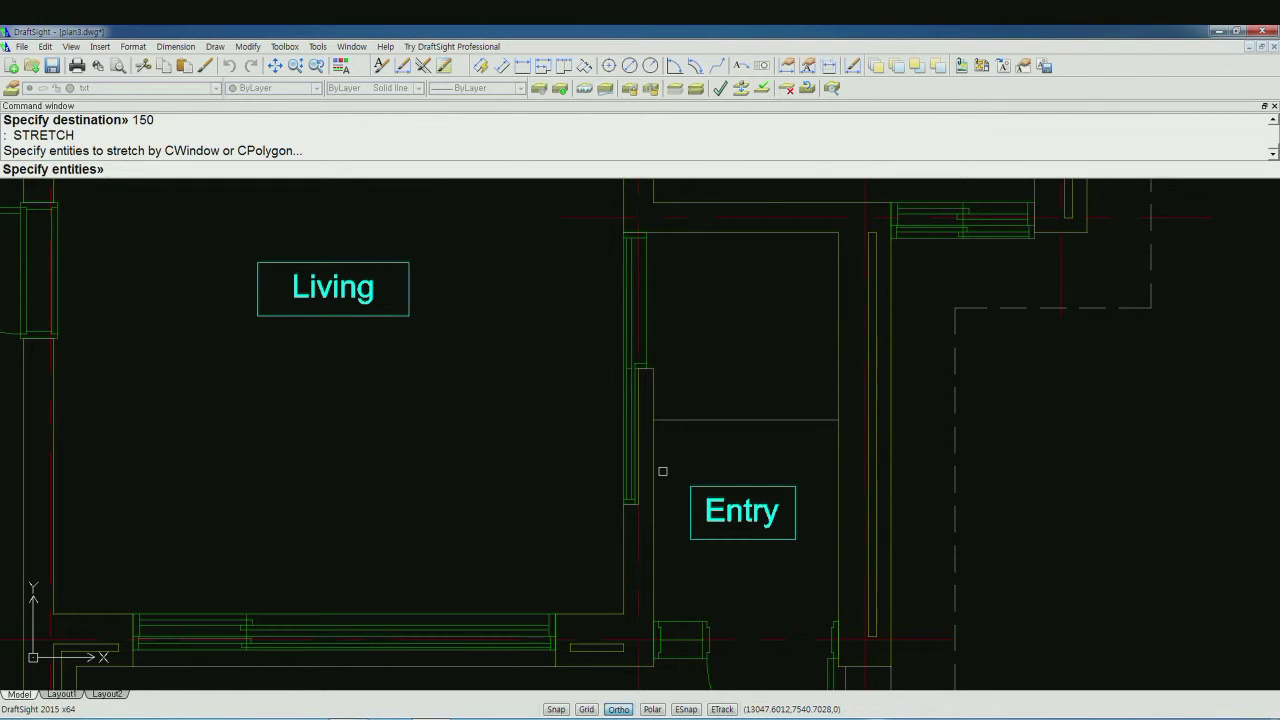
key(Escape)
scroll(662, 472, down, 1)
scroll(662, 474, down, 2)
scroll(648, 490, down, 2)
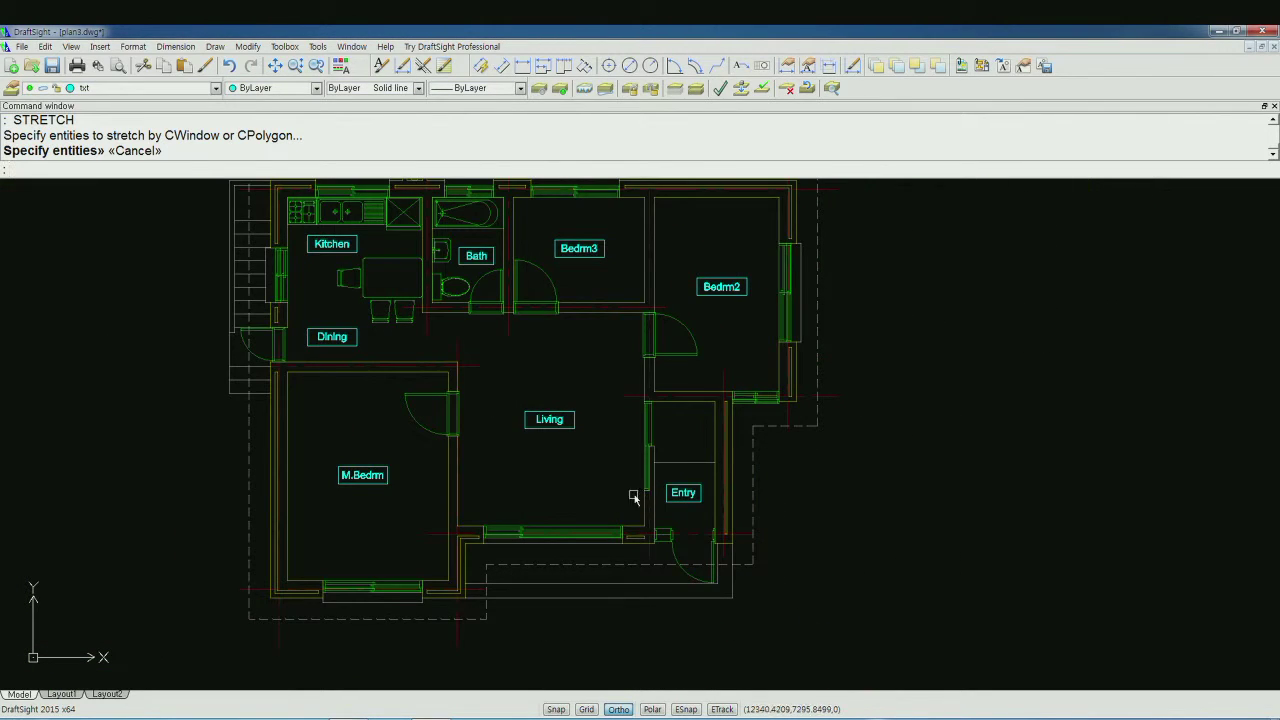
- Turn off the cen layer to hide the red centerlines and make hat current
middle_drag(566, 456, 662, 523)
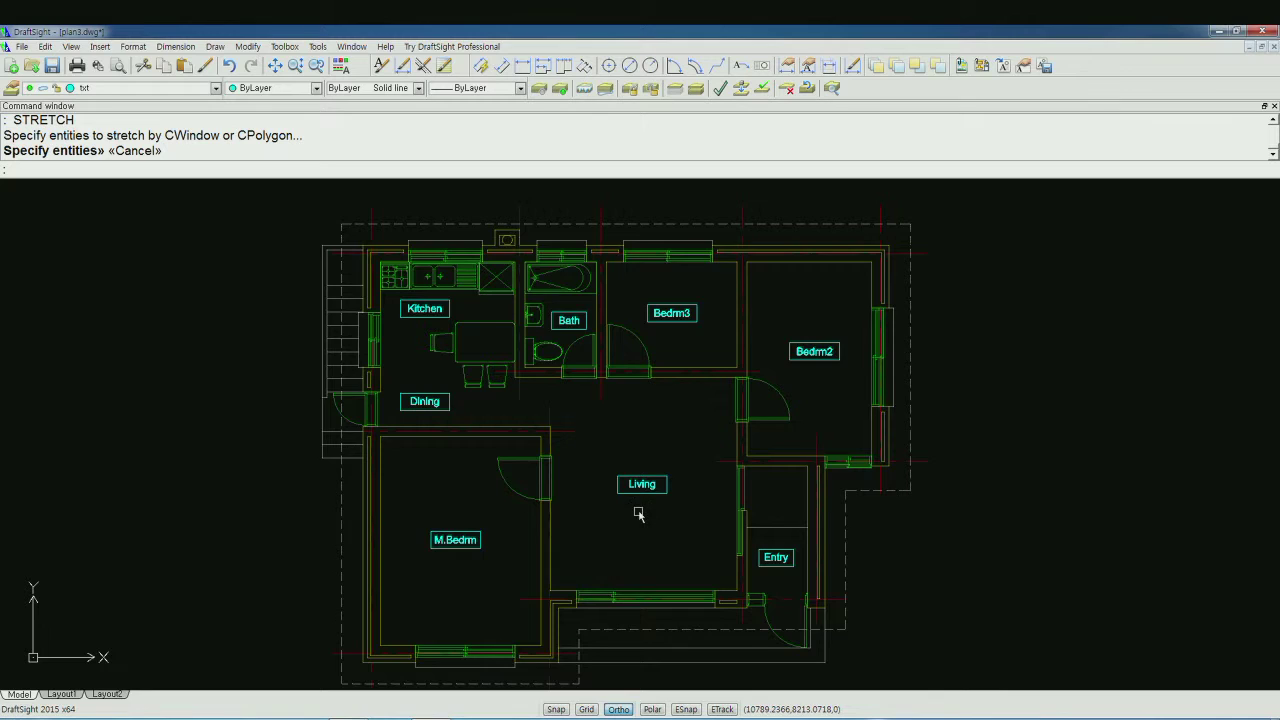
scroll(638, 513, down, 1)
scroll(651, 516, down, 1)
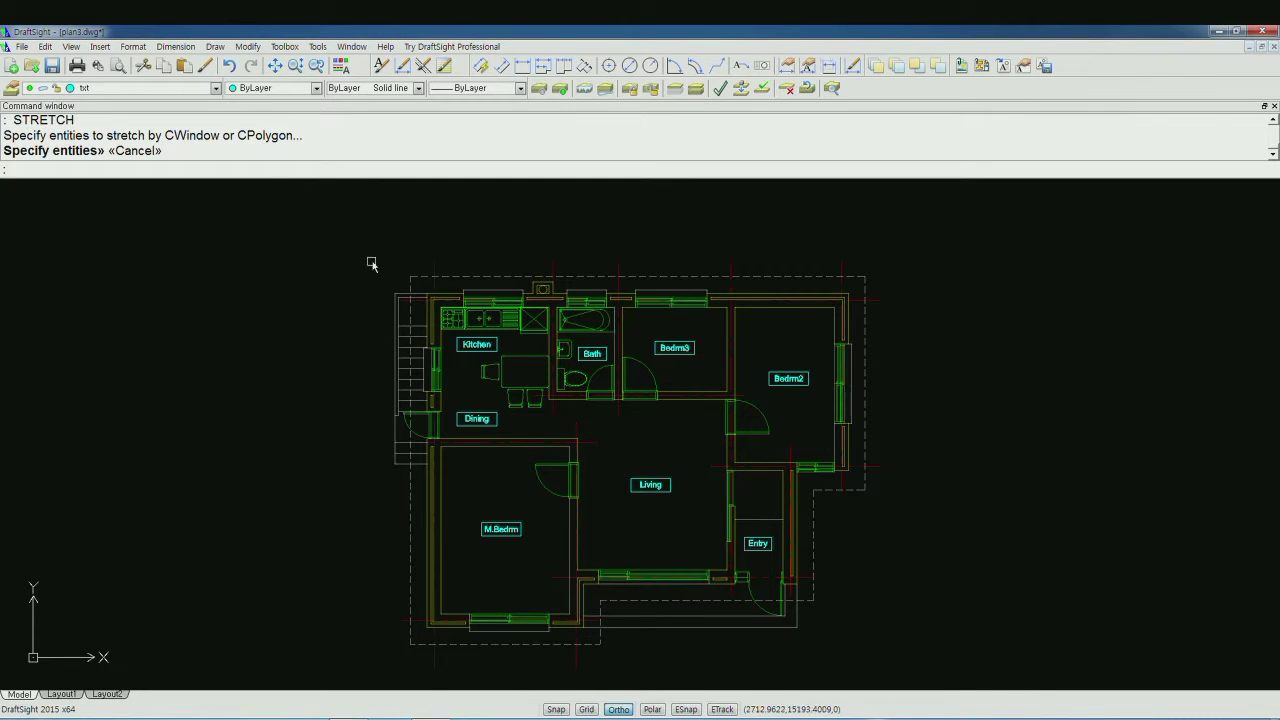
click(214, 88)
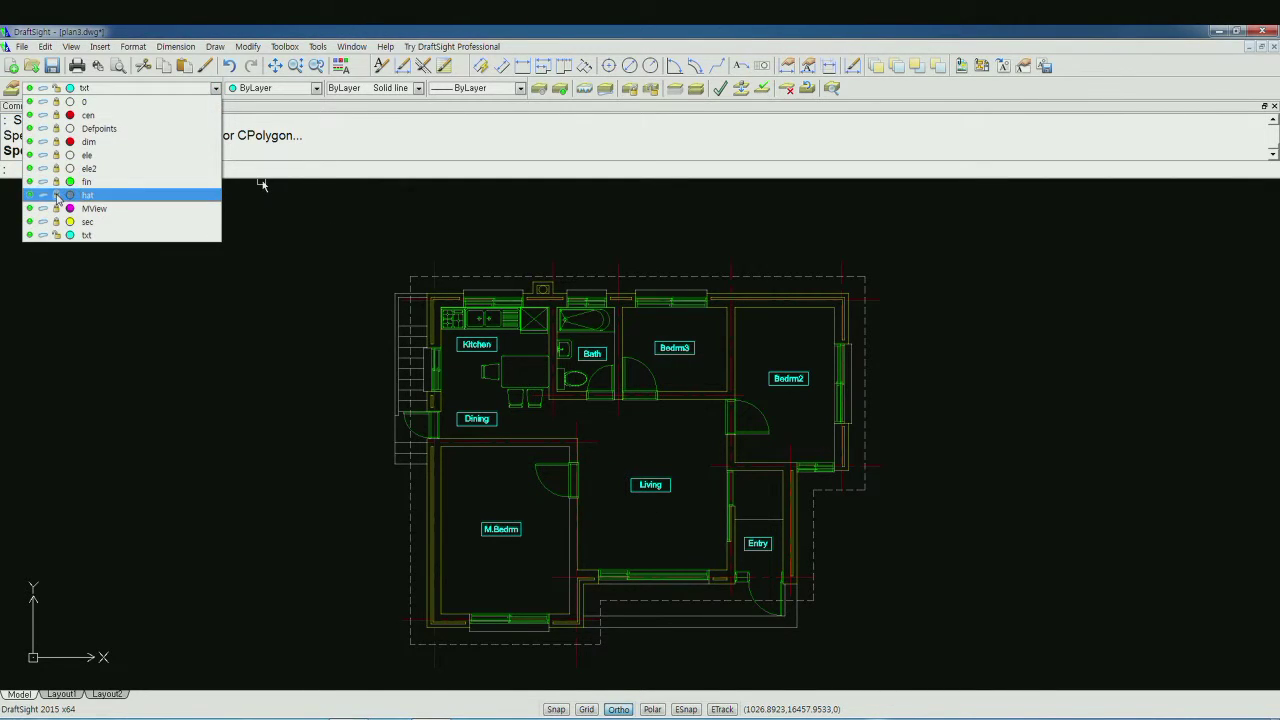
click(57, 196)
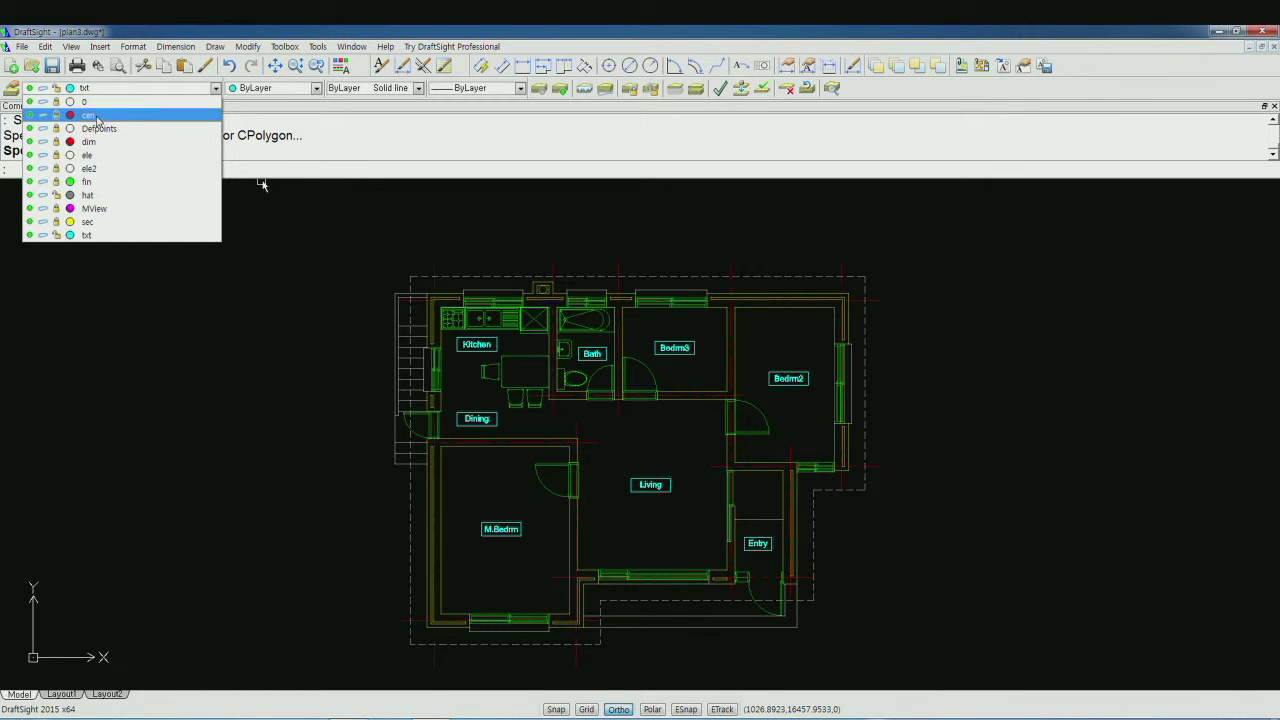
click(43, 116)
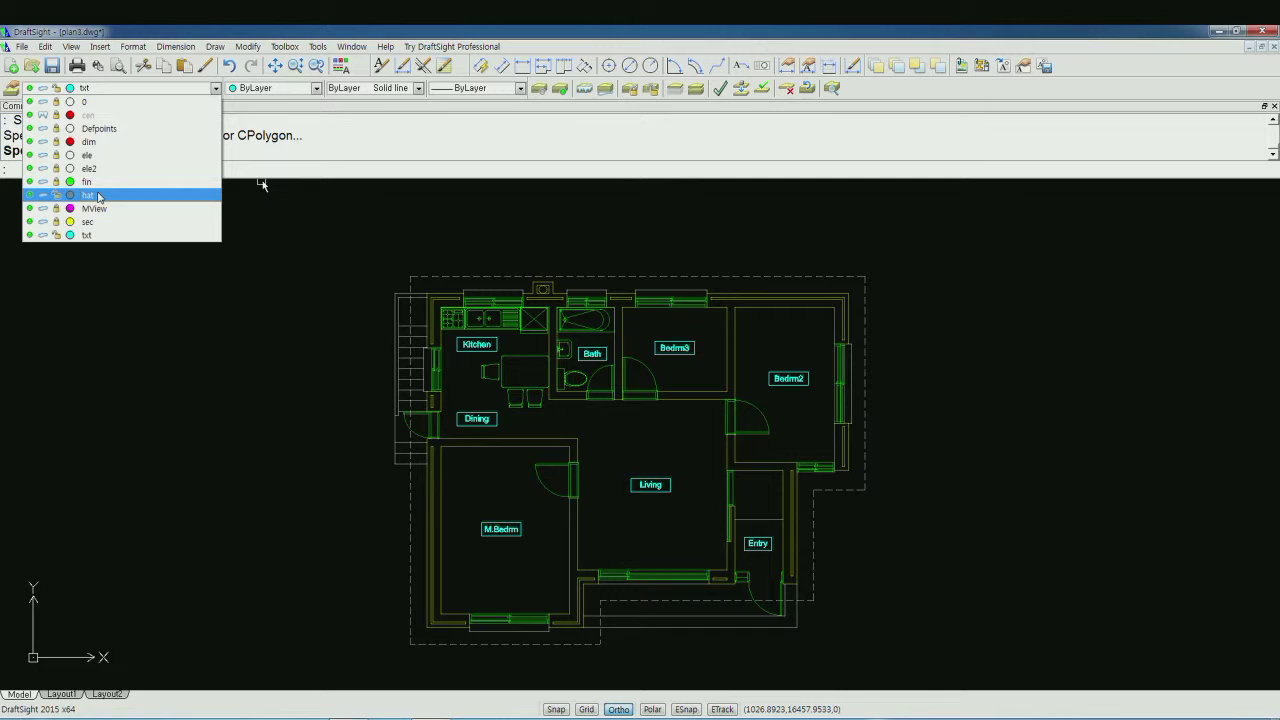
click(107, 196)
text(h)
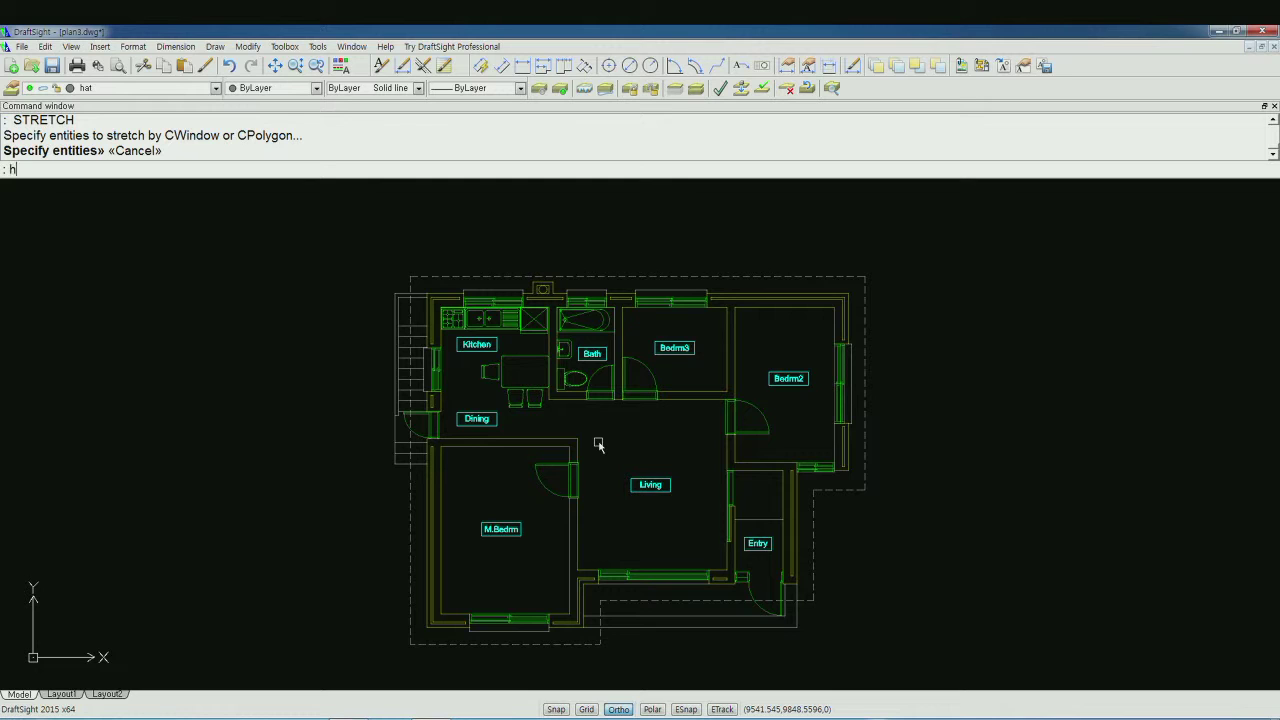
- Hatch the walls around Kitchen, Bath, Bedrm3, Bedrm2, Entry, Living and M.Bedrm with ANSI31
key(Return)
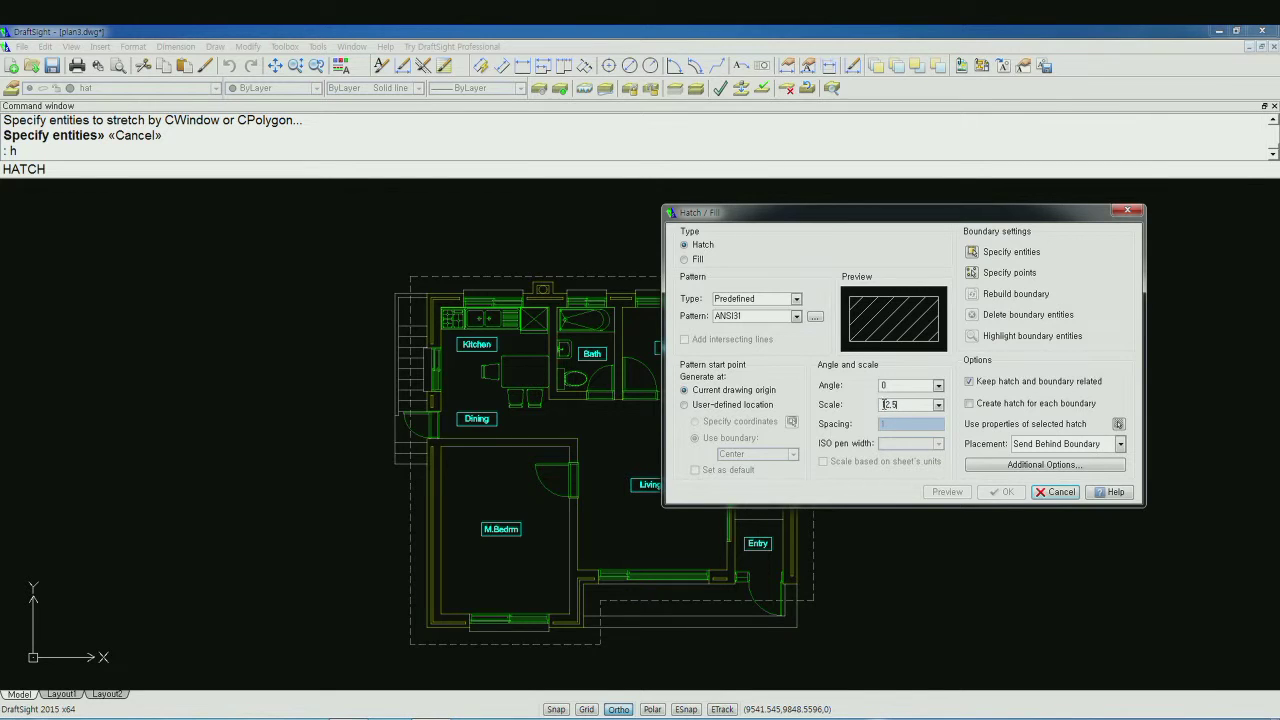
click(976, 275)
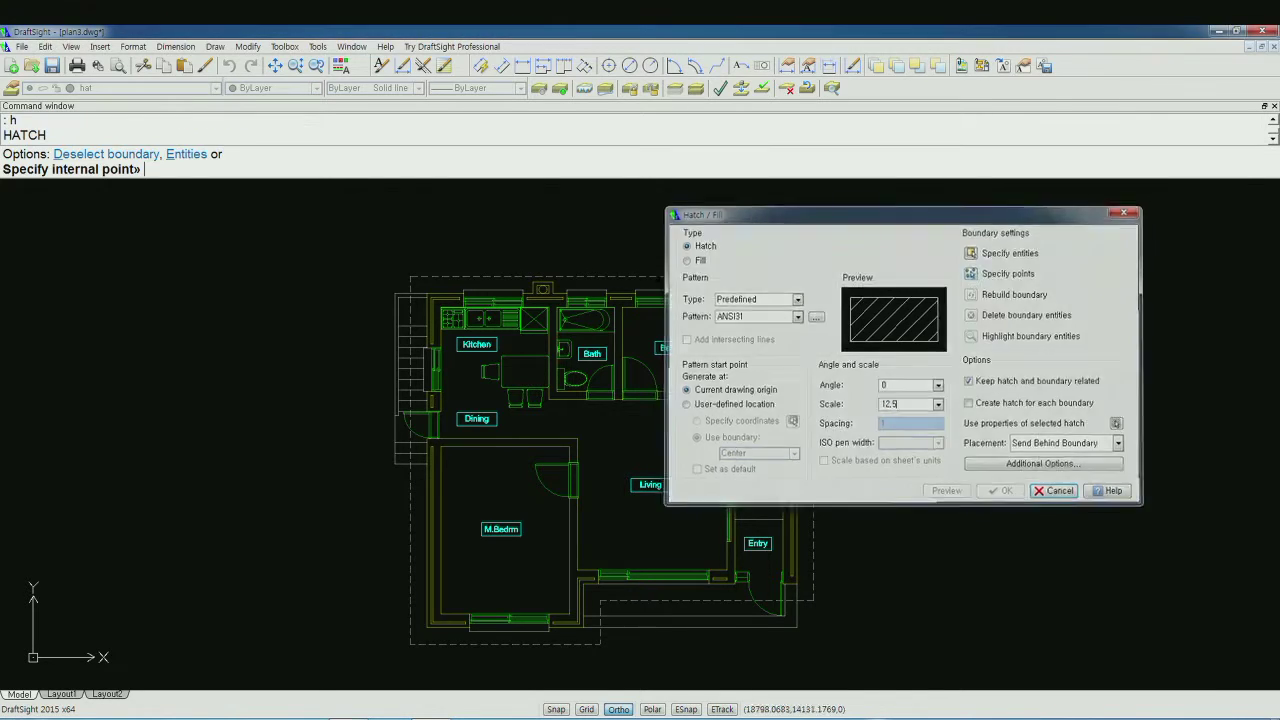
click(425, 328)
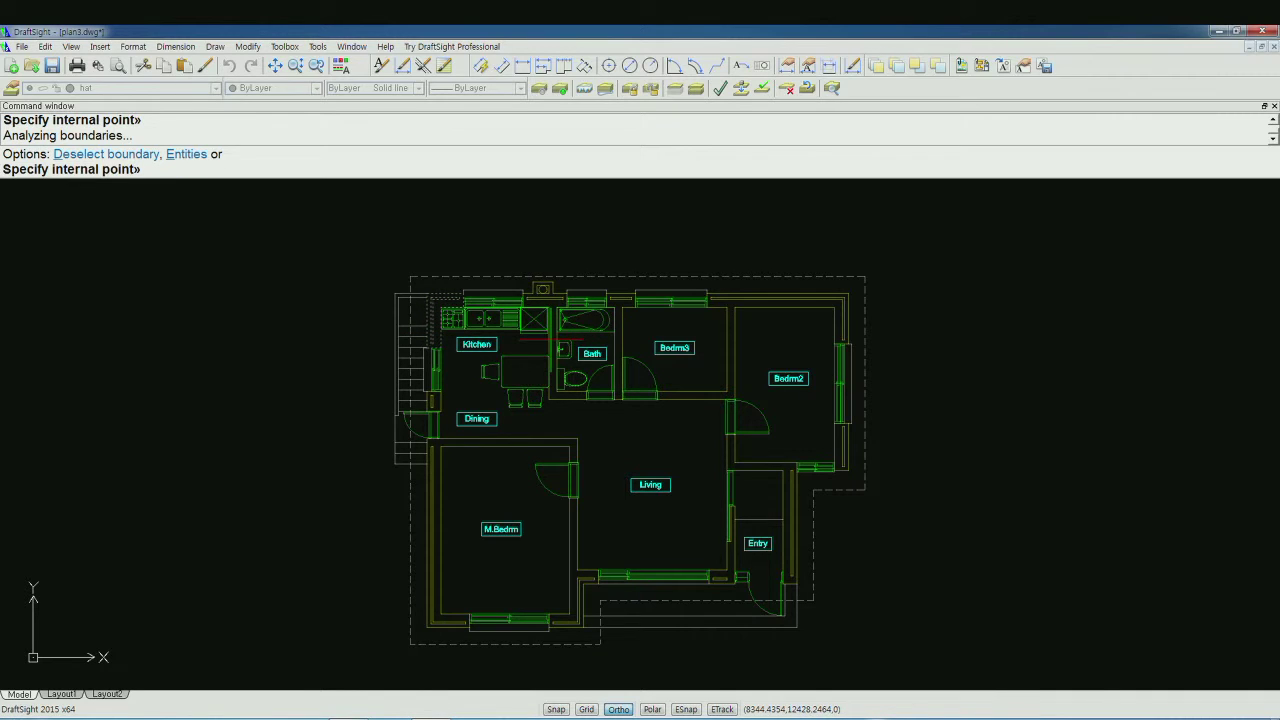
click(568, 340)
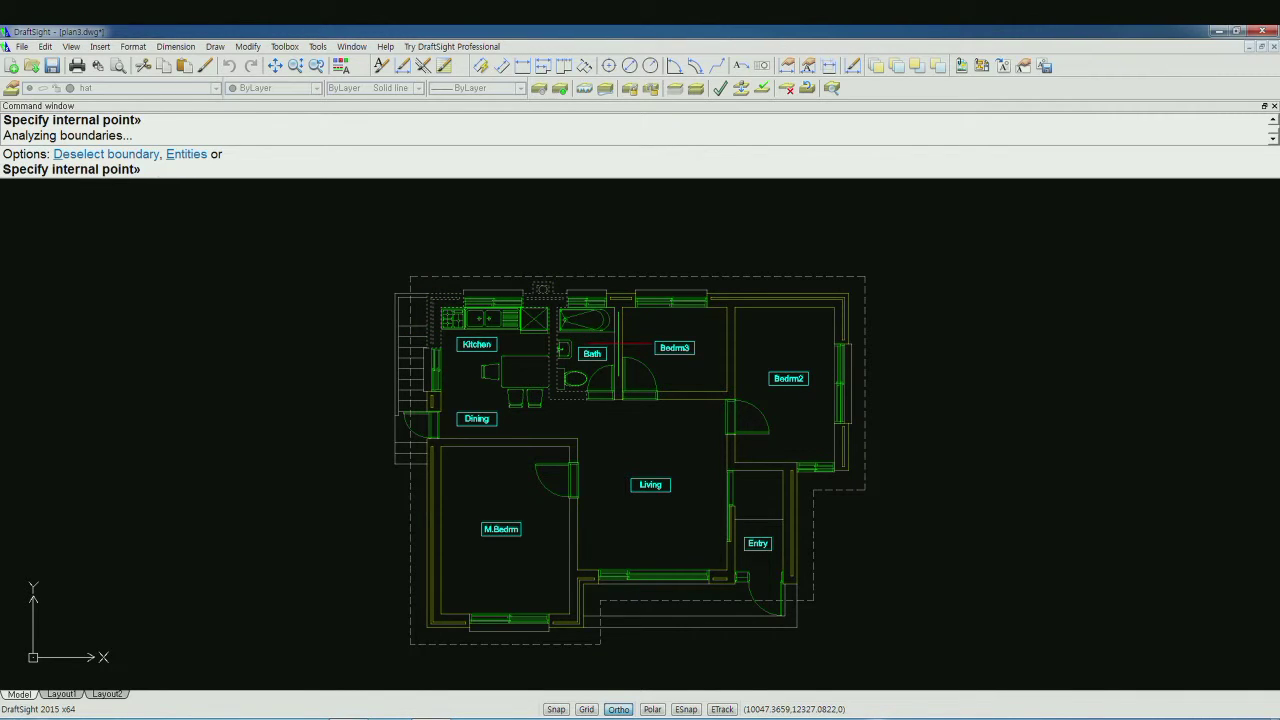
click(732, 343)
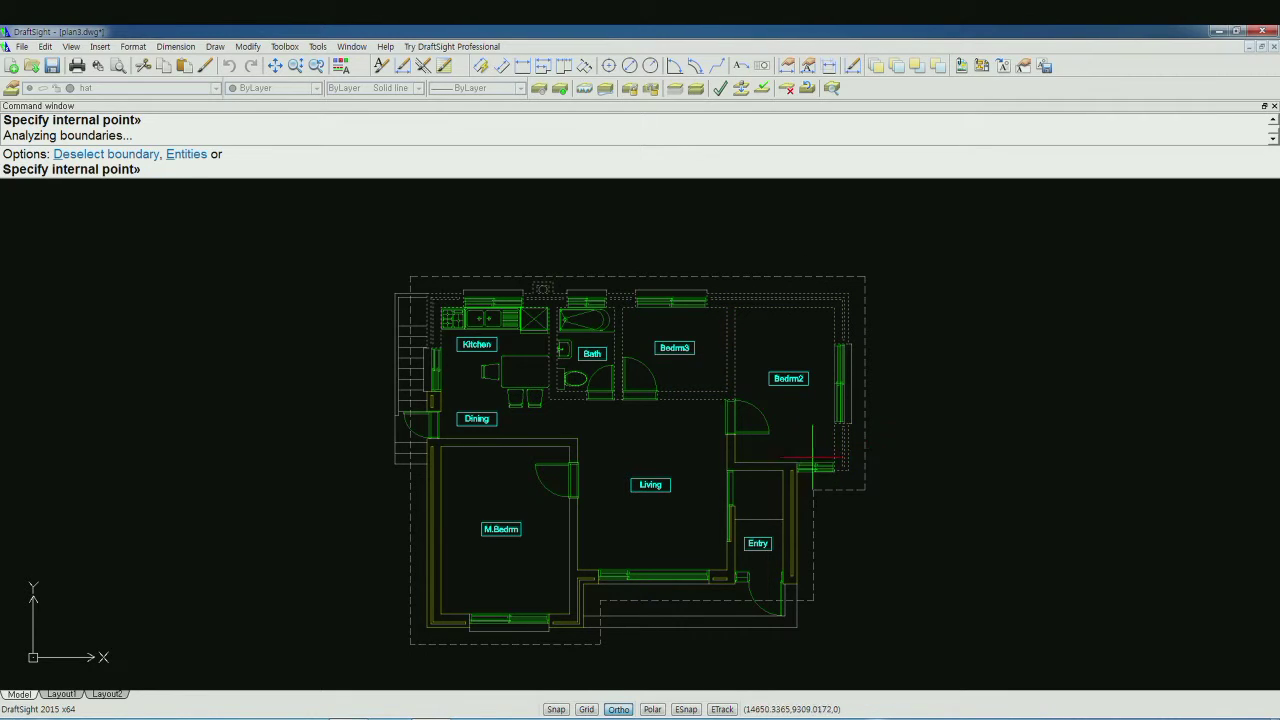
click(782, 468)
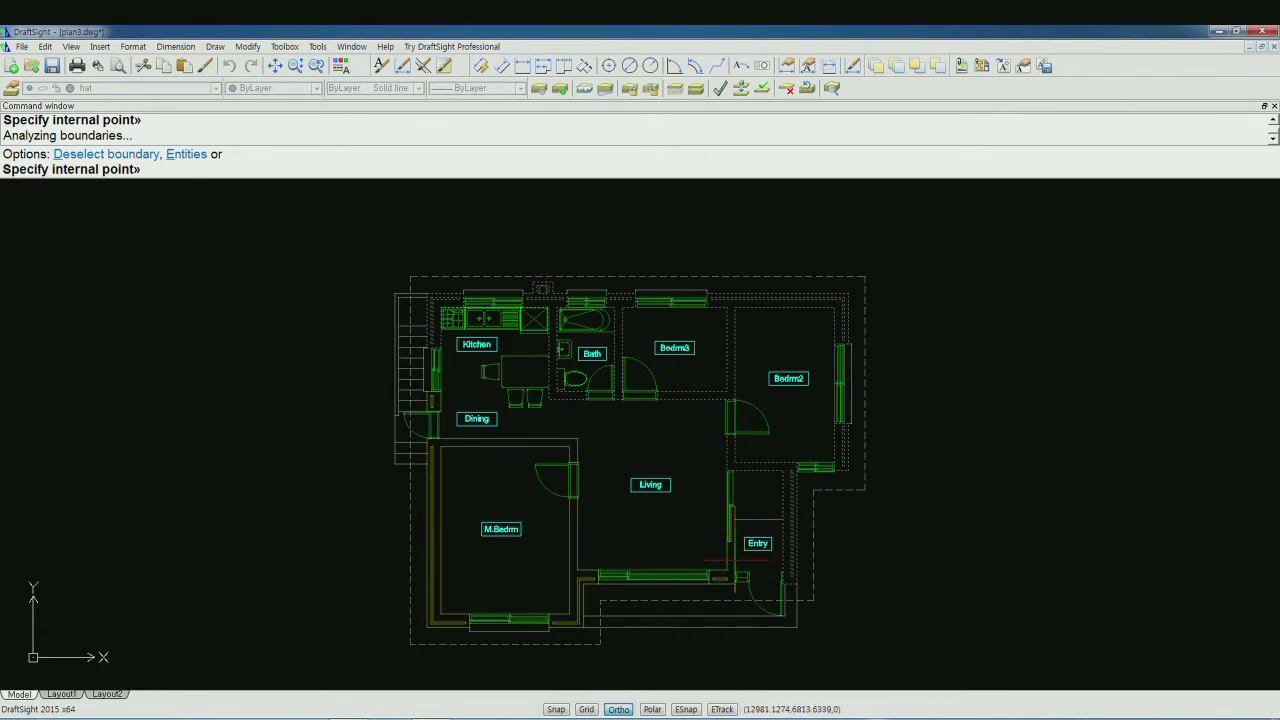
click(570, 577)
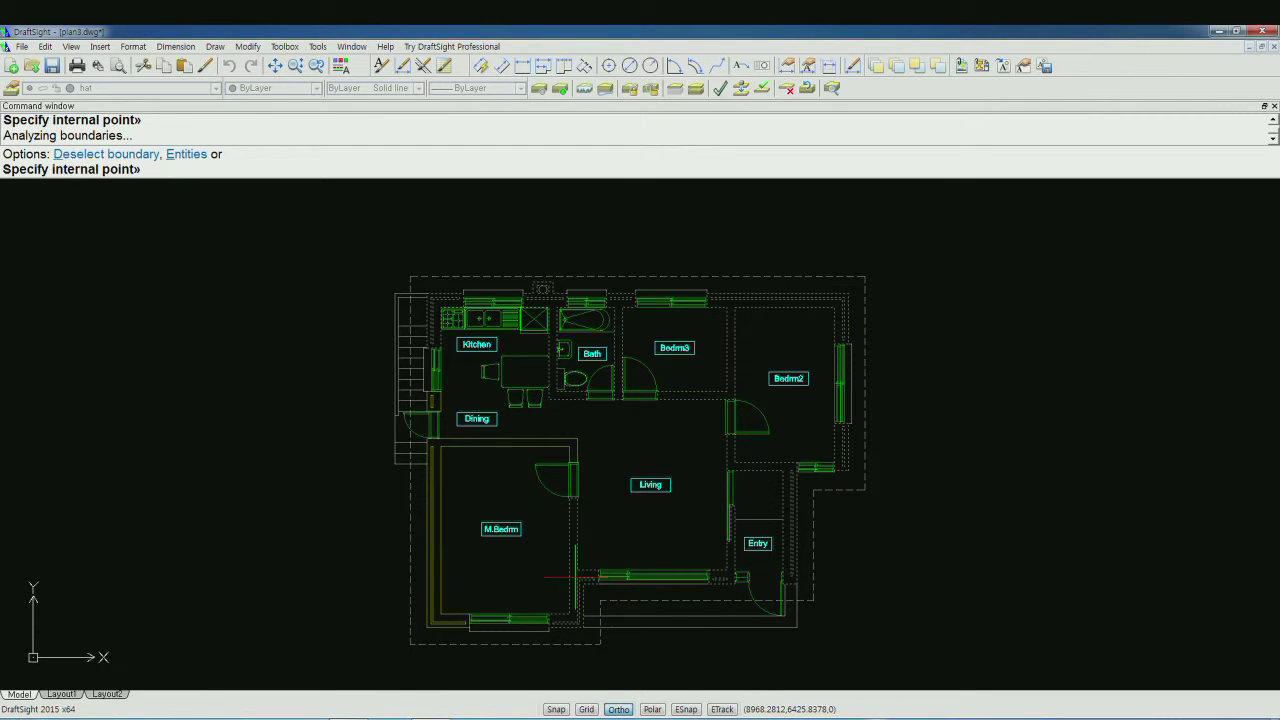
click(466, 617)
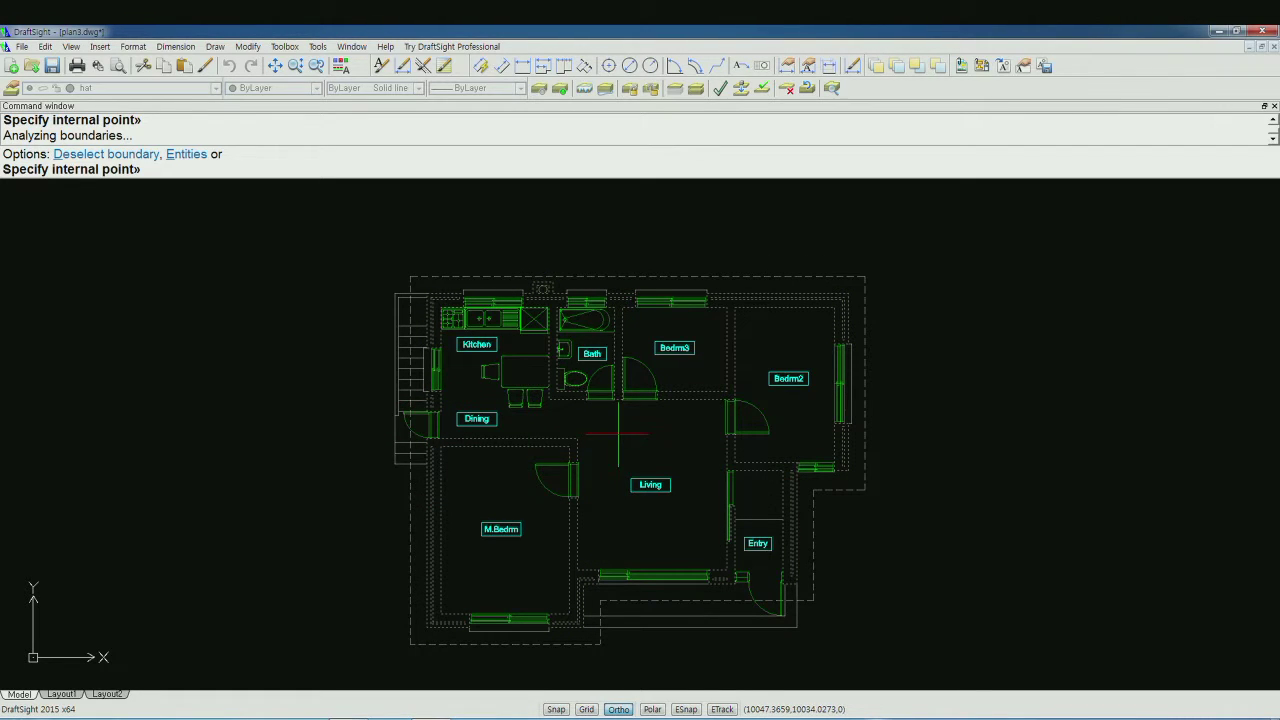
key(Return)
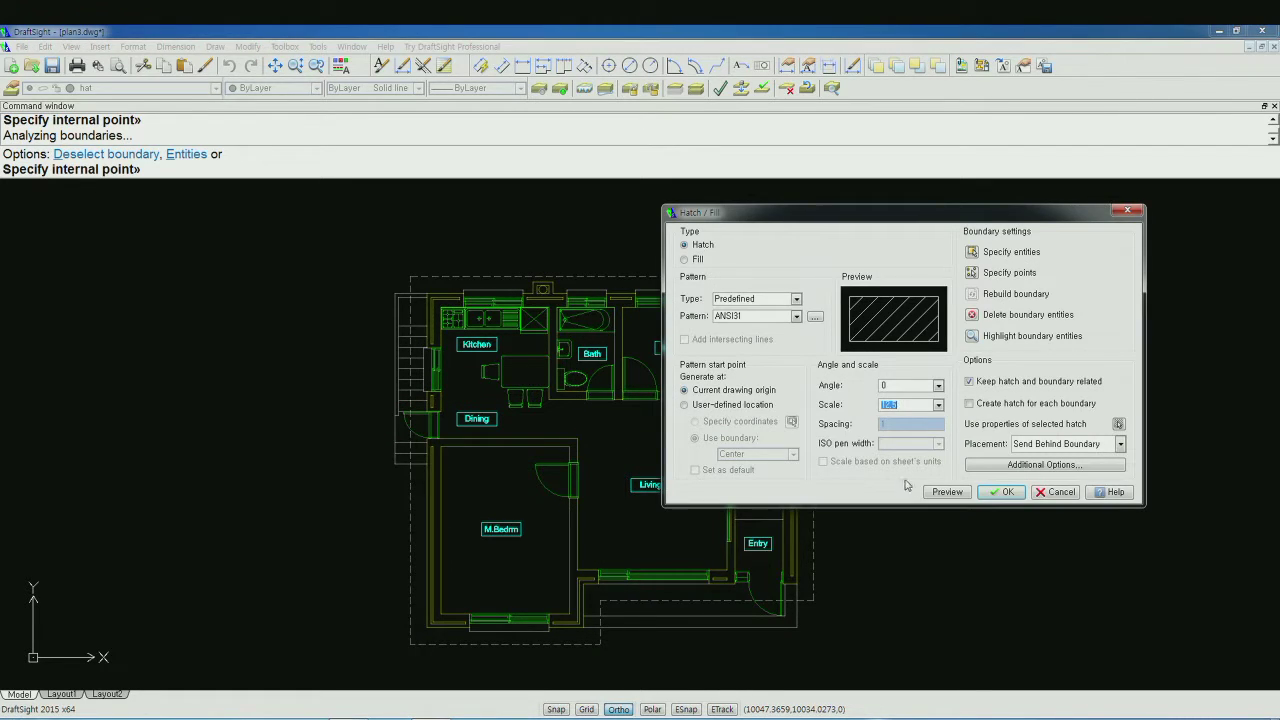
click(925, 492)
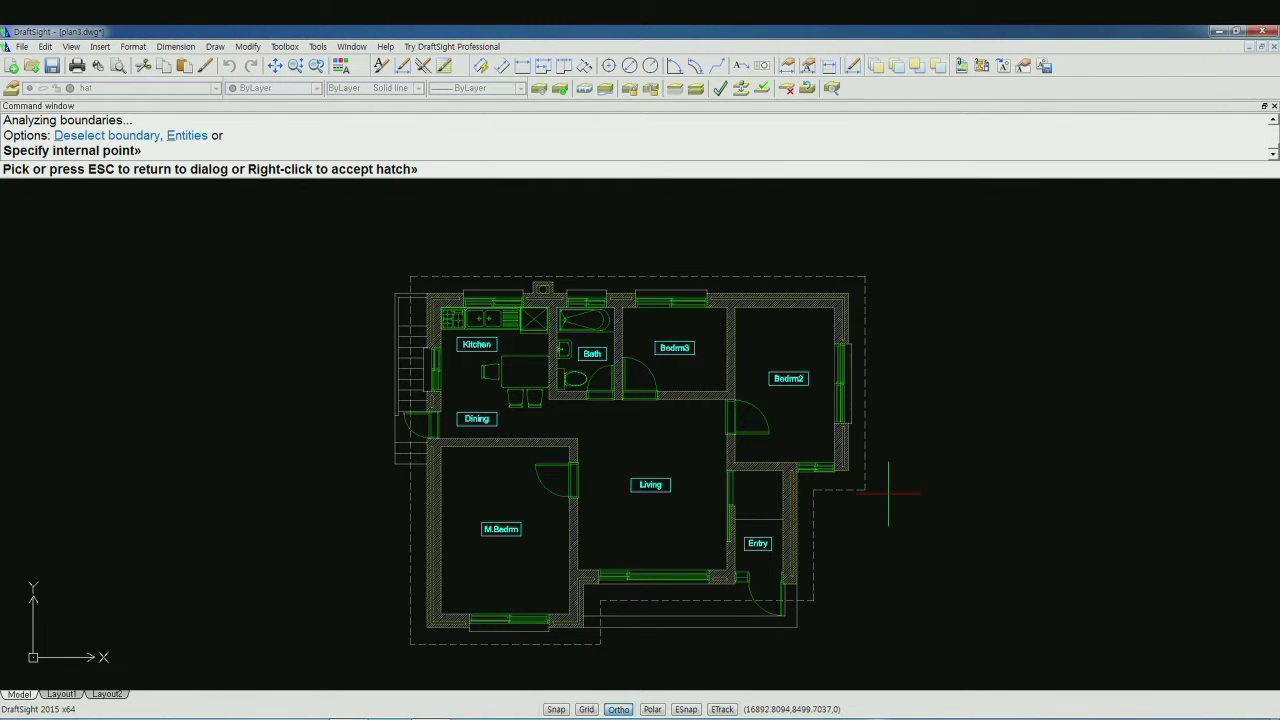
right_click(920, 510)
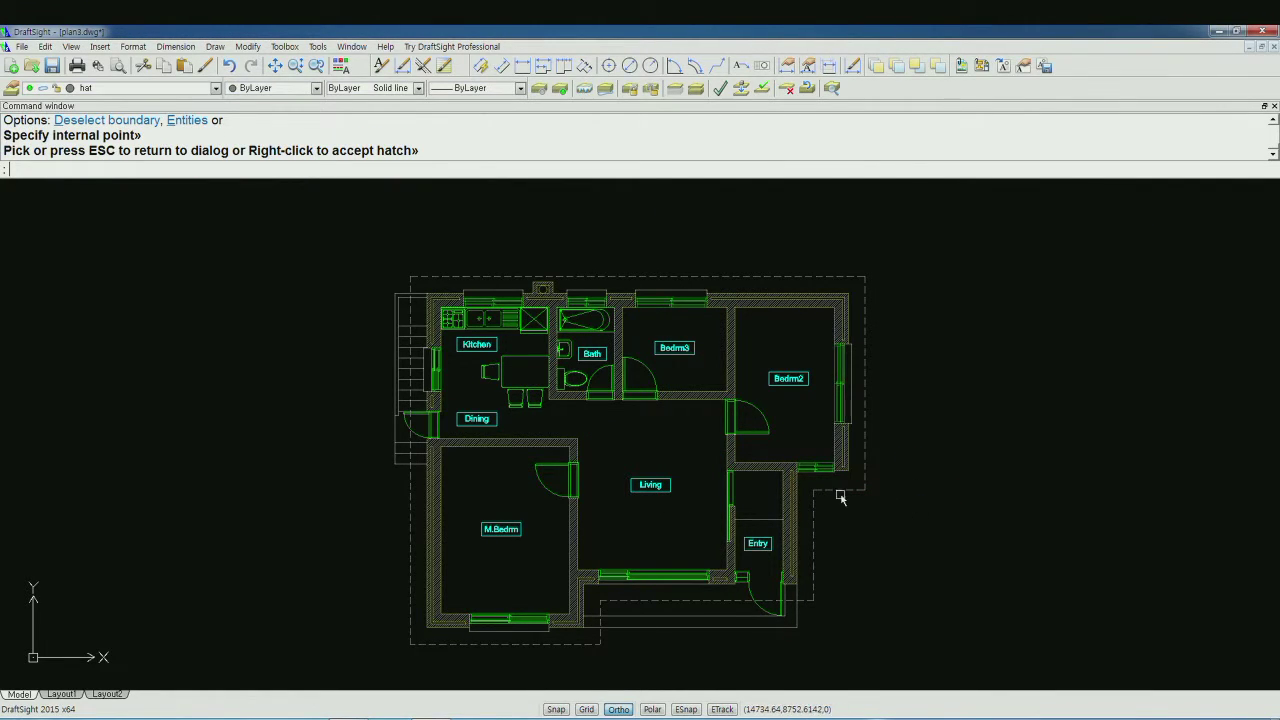
- Zoom in on the Kitchen and Bath with a zoom window
text(z)
key(Return)
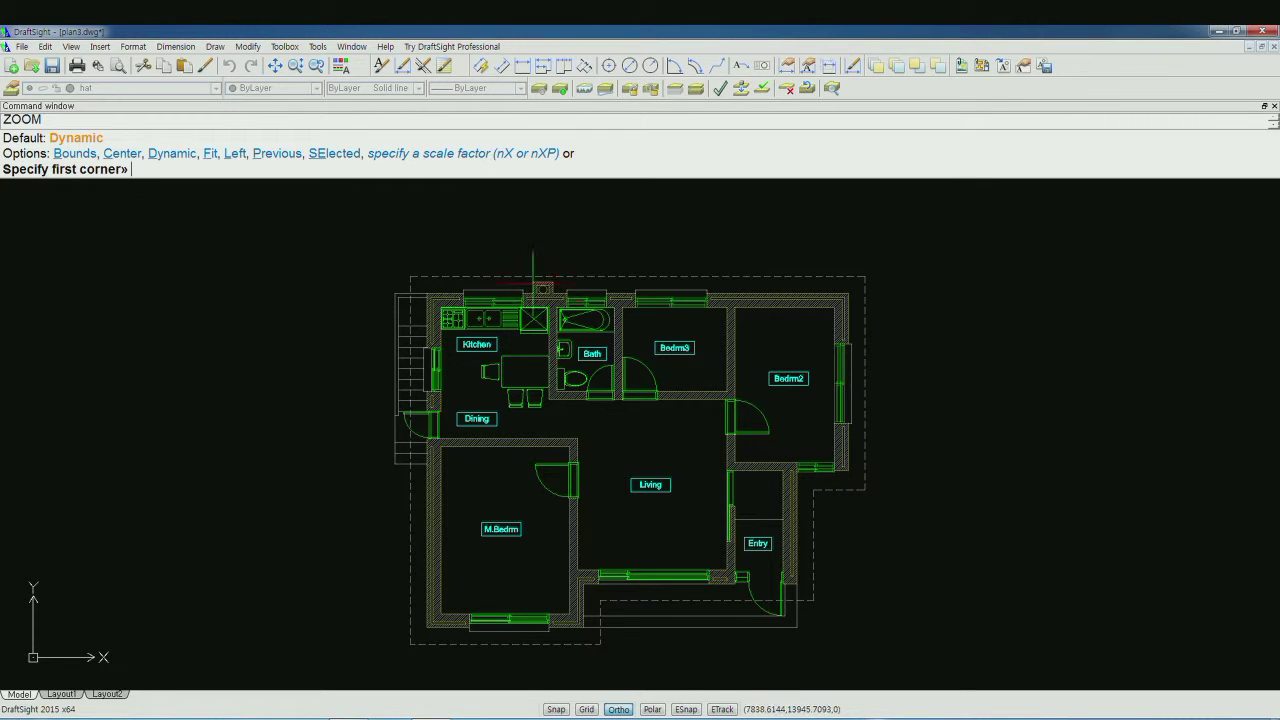
click(527, 271)
click(622, 387)
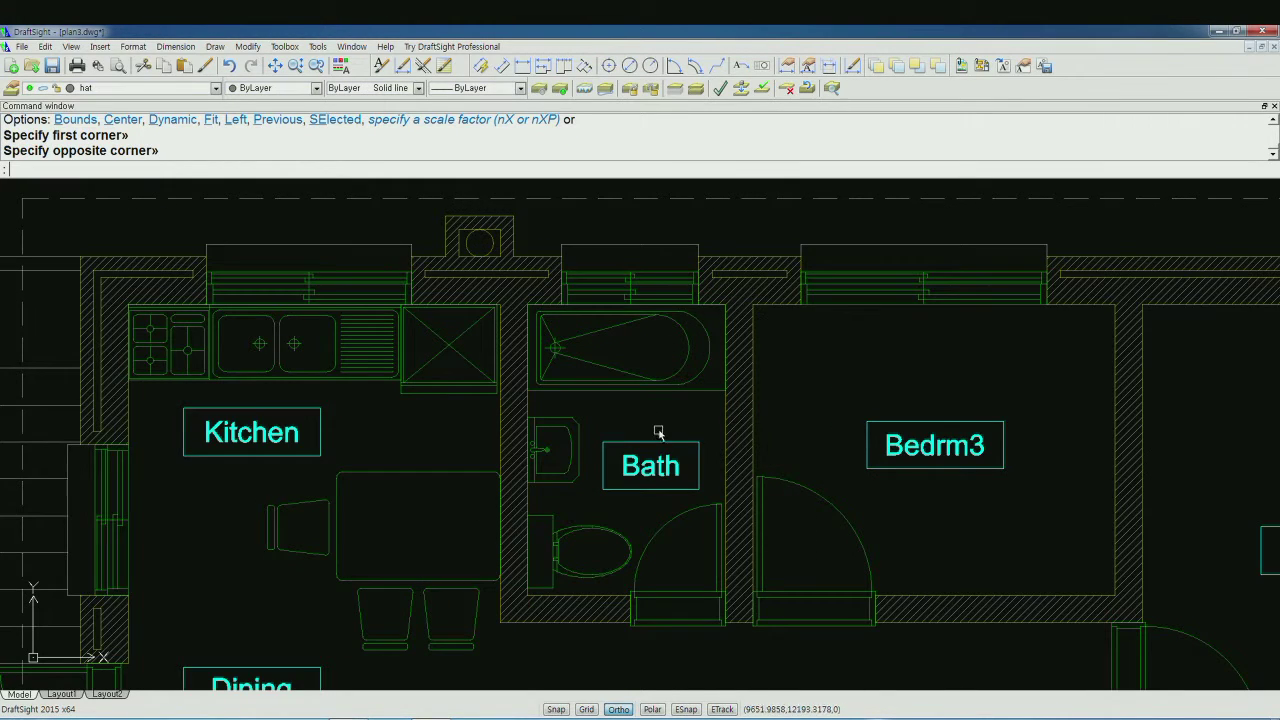
- Start a new hatch using the Sample NET grid pattern and select its scale value
text(h)
key(Return)
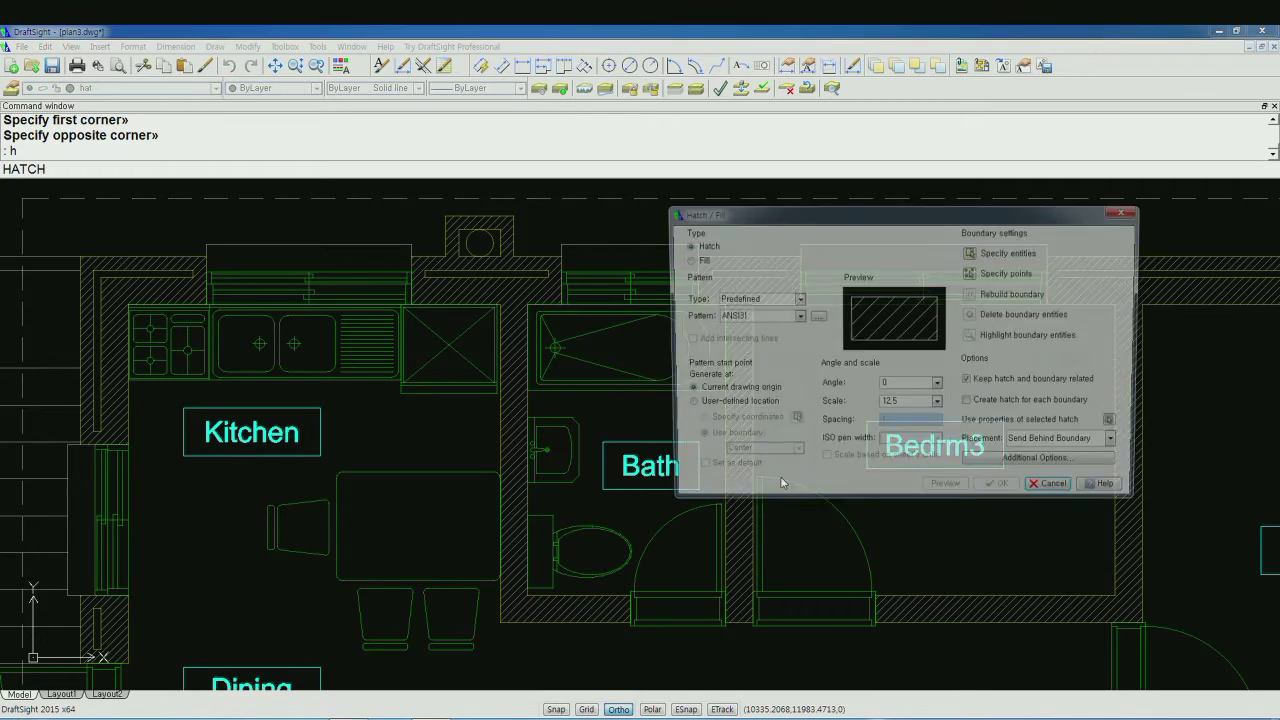
click(815, 318)
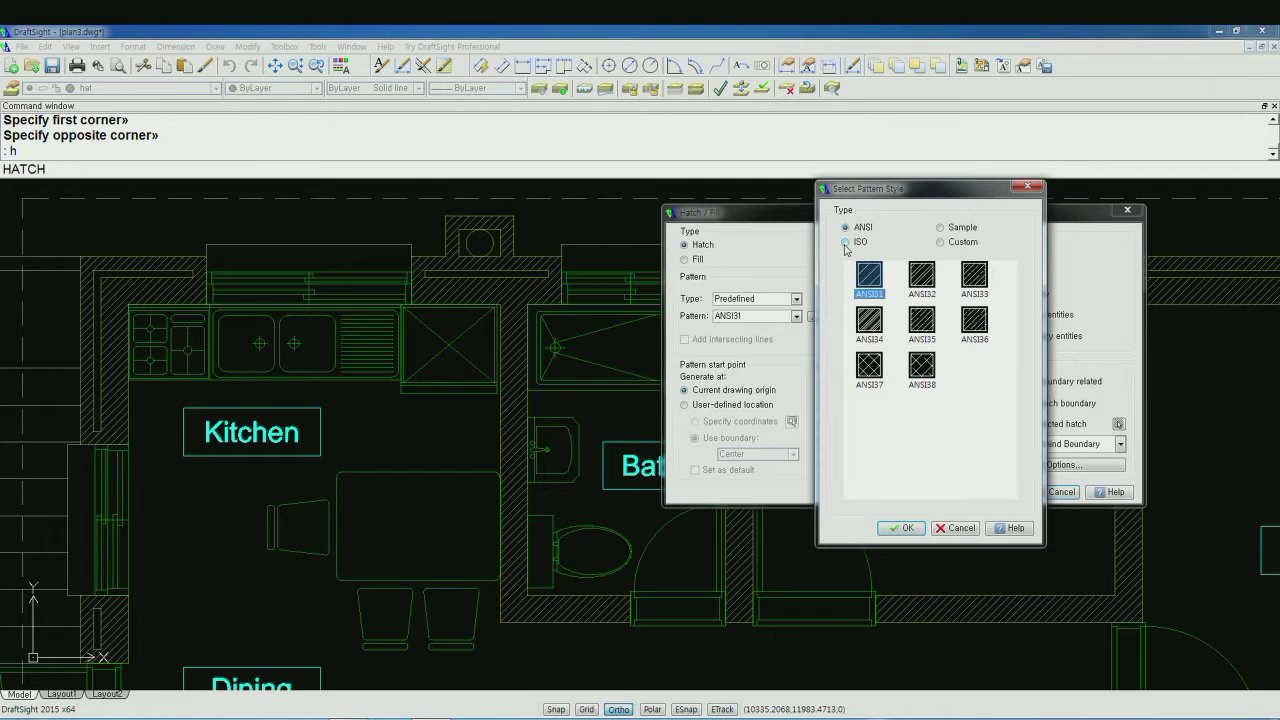
click(941, 228)
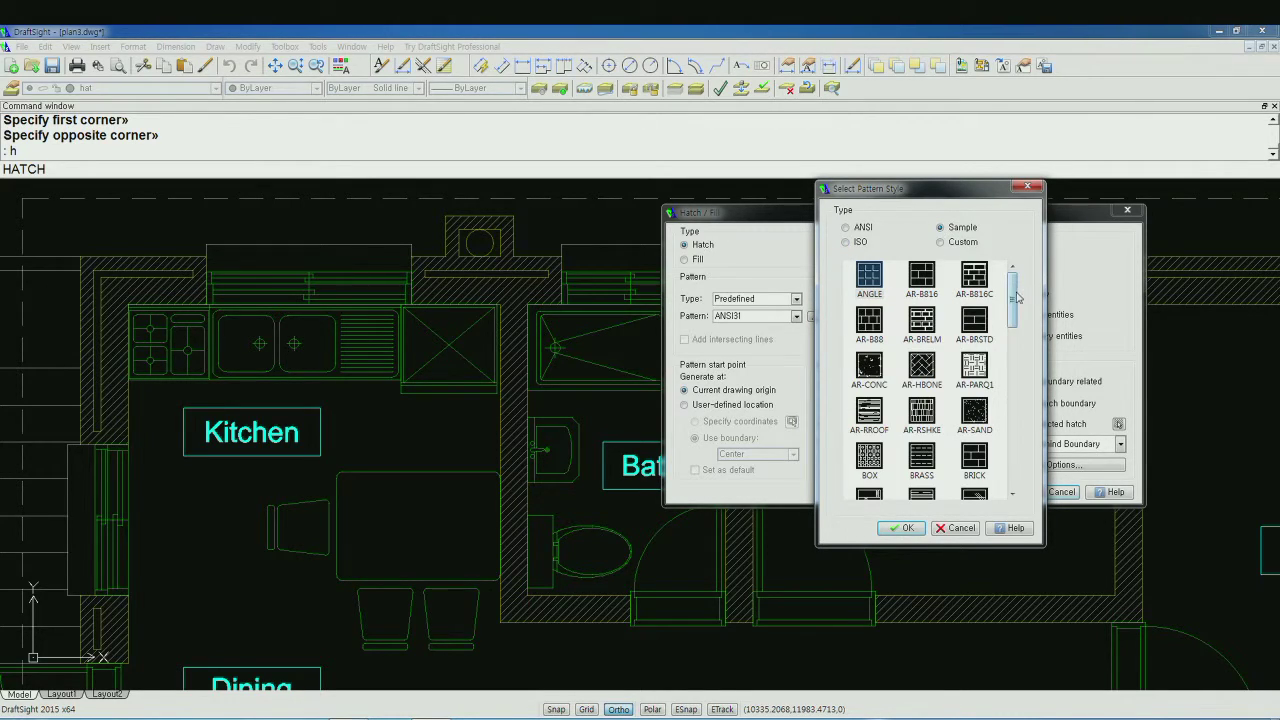
drag(1017, 297, 1018, 445)
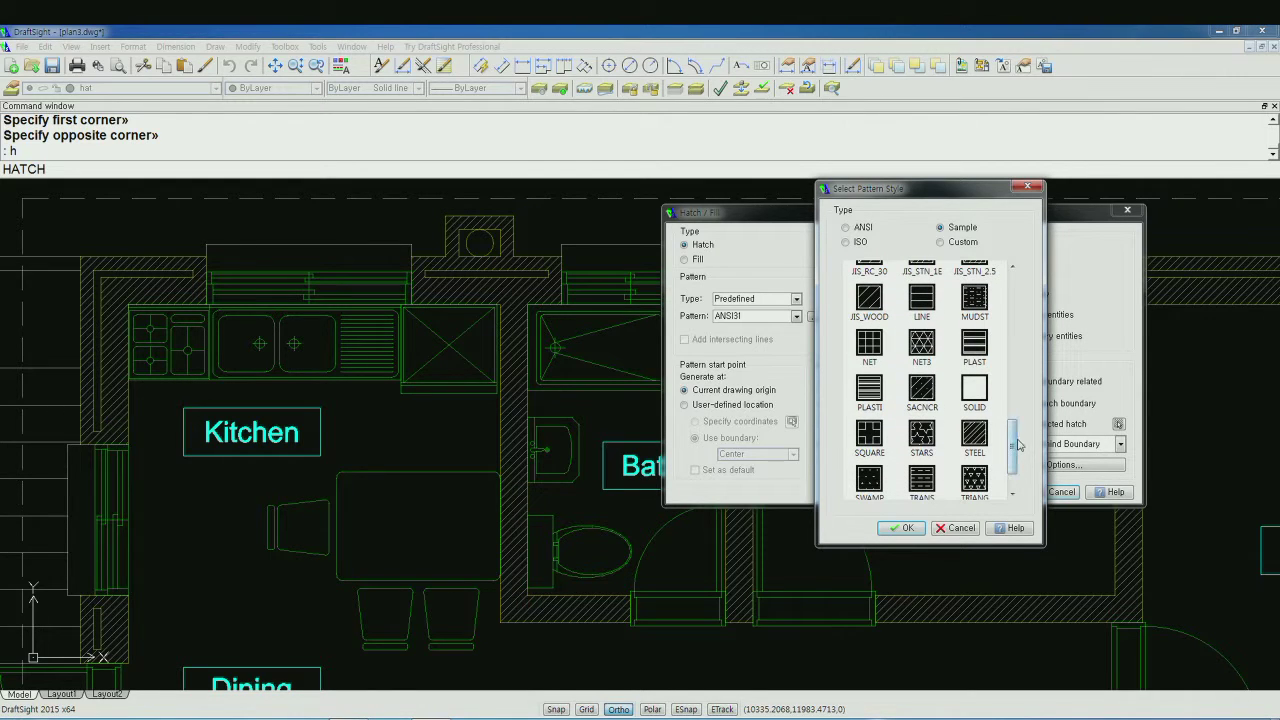
click(869, 343)
click(901, 528)
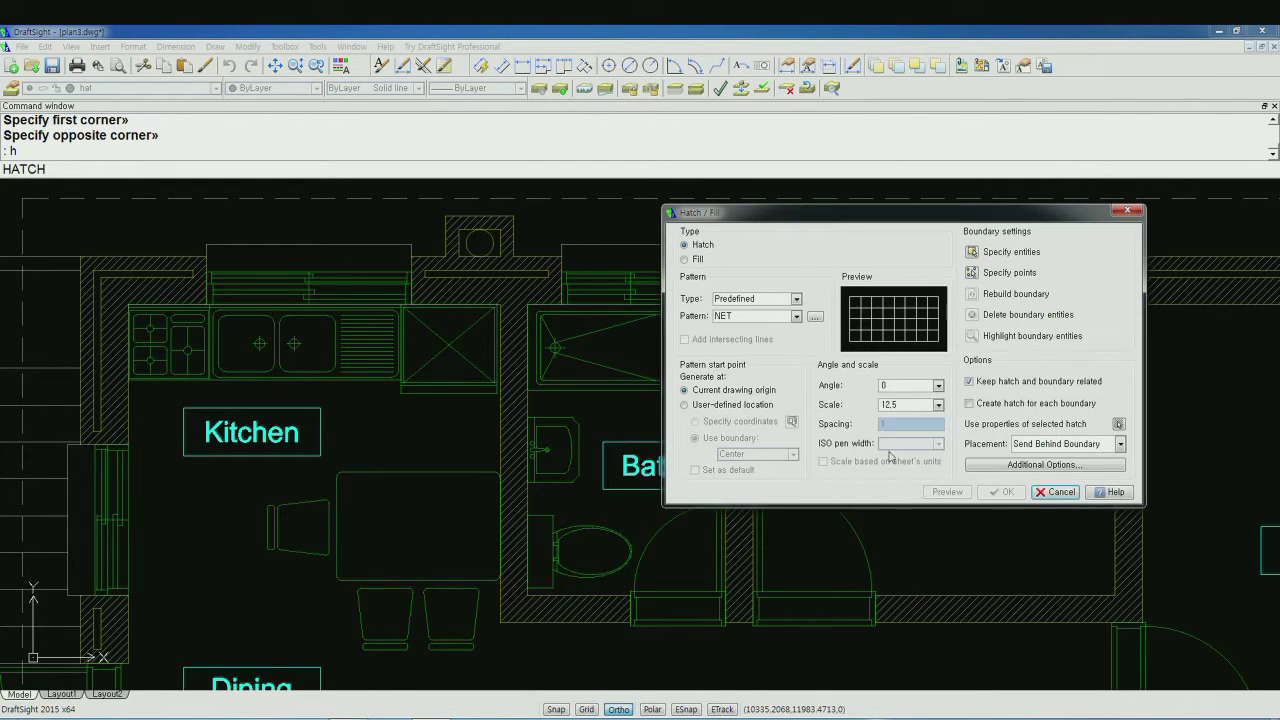
double_click(901, 405)
- Set the NET scale to 3 and fill the Bath with the grid hatch
text(30)
click(974, 272)
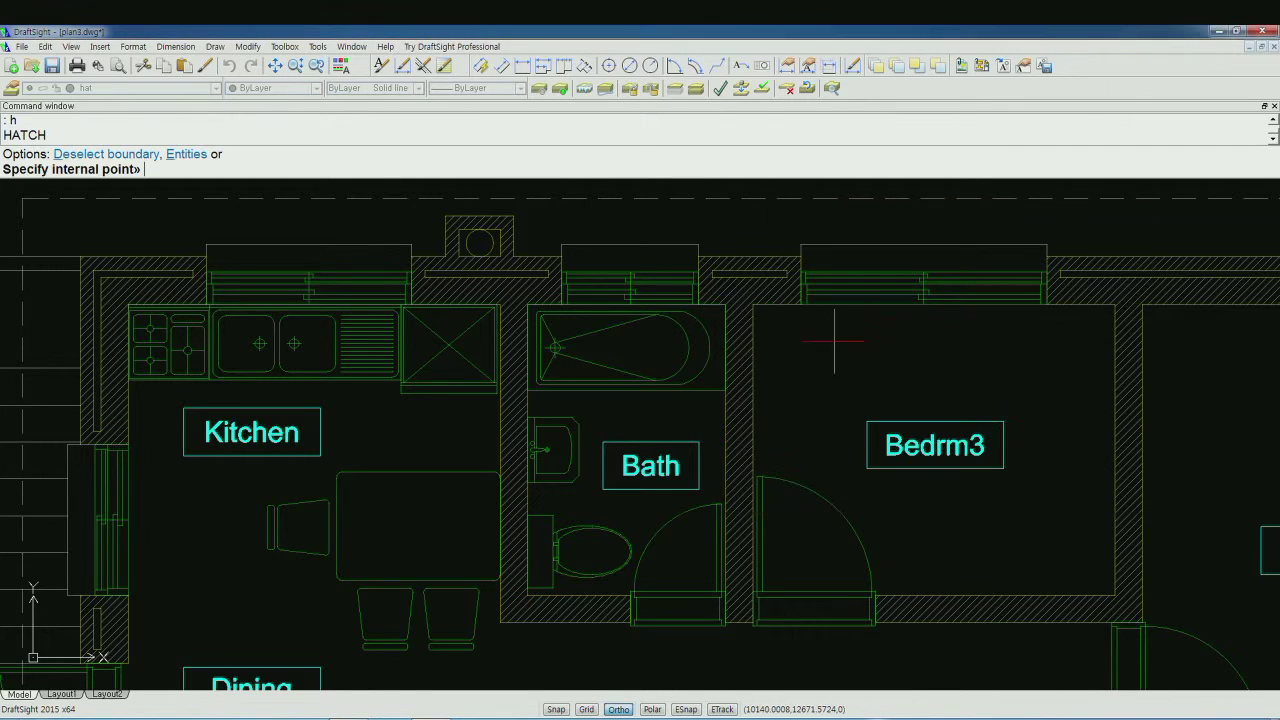
click(707, 405)
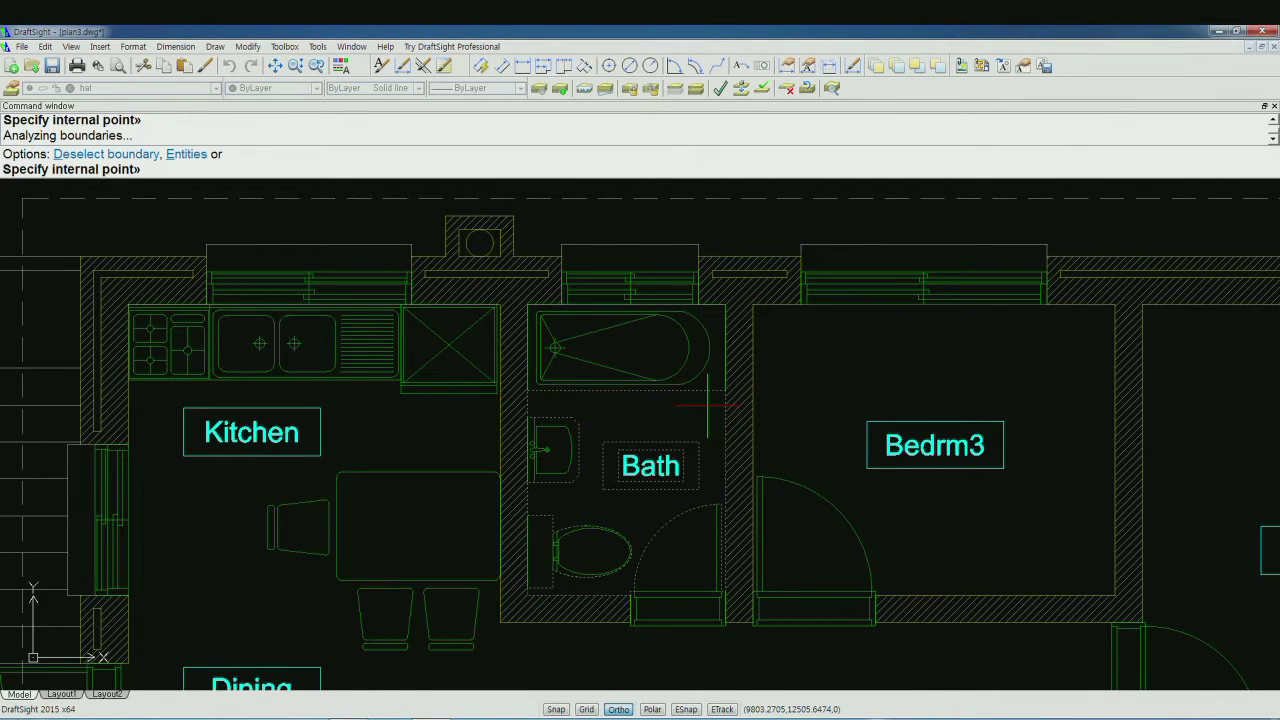
key(Return)
click(945, 491)
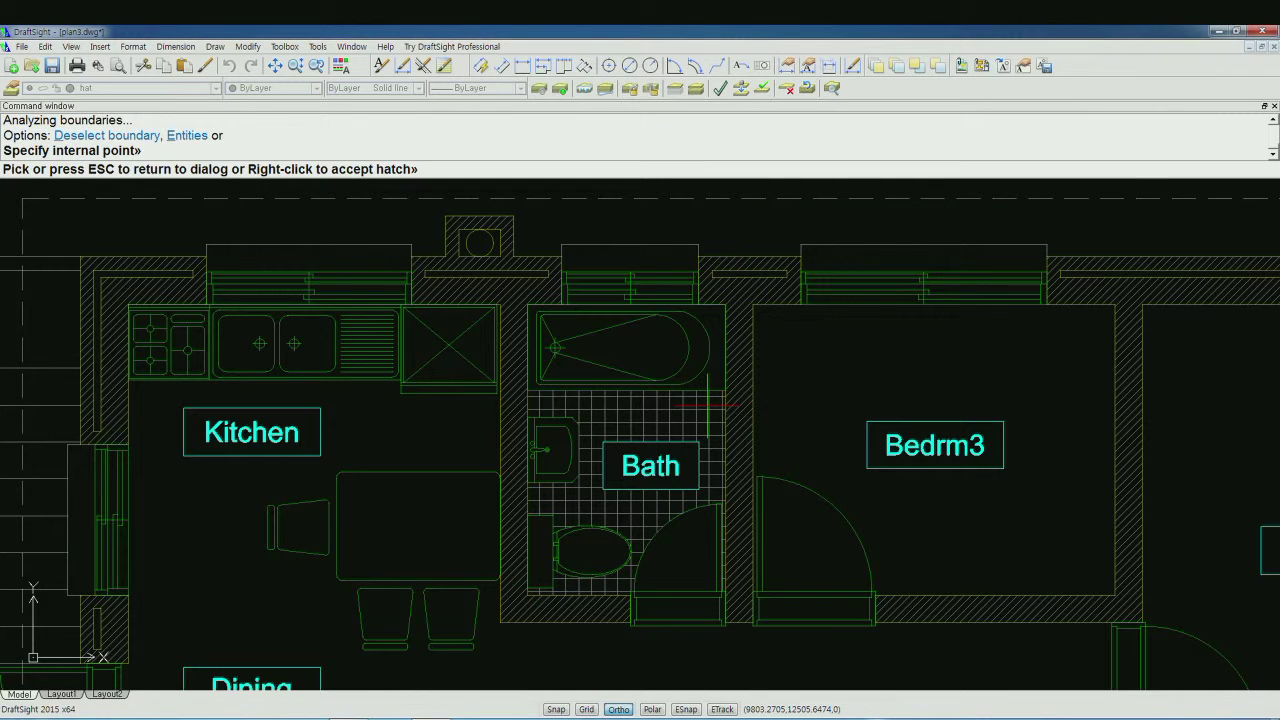
right_click(857, 482)
- Freeze layer ele2 to hide its dashed lines, then start another hatch
scroll(857, 515, down, 3)
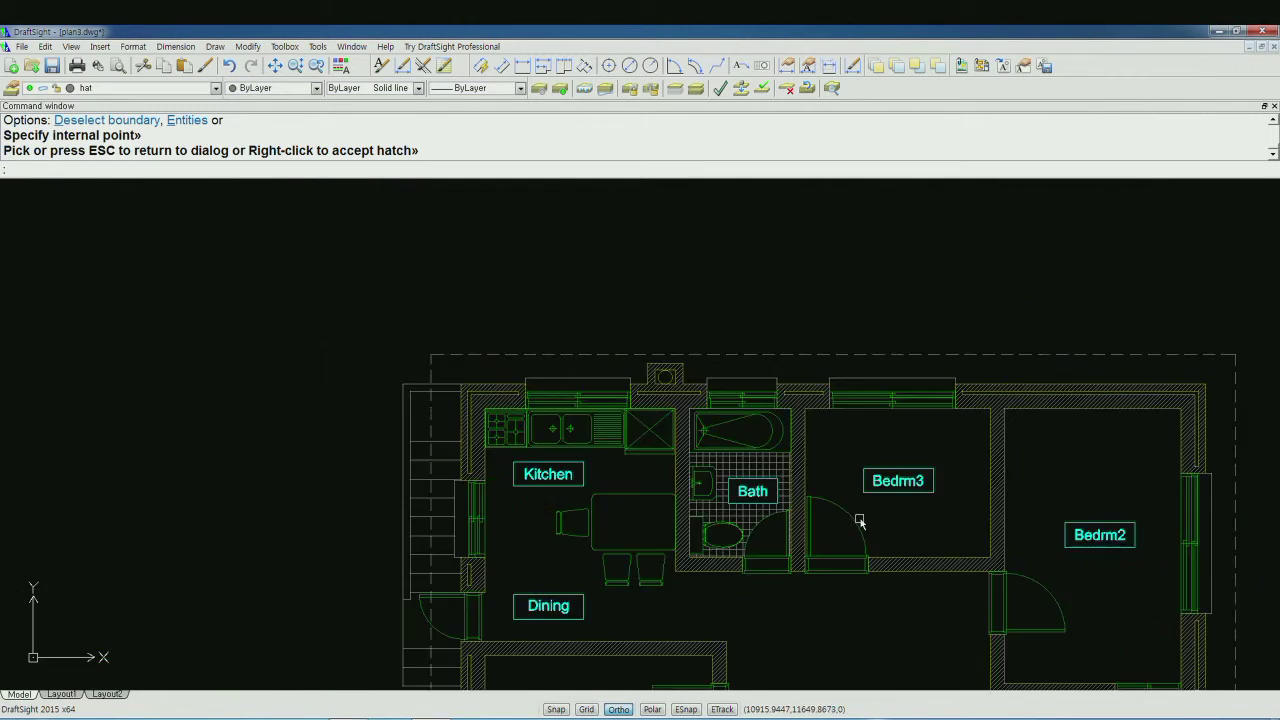
middle_drag(883, 613, 683, 249)
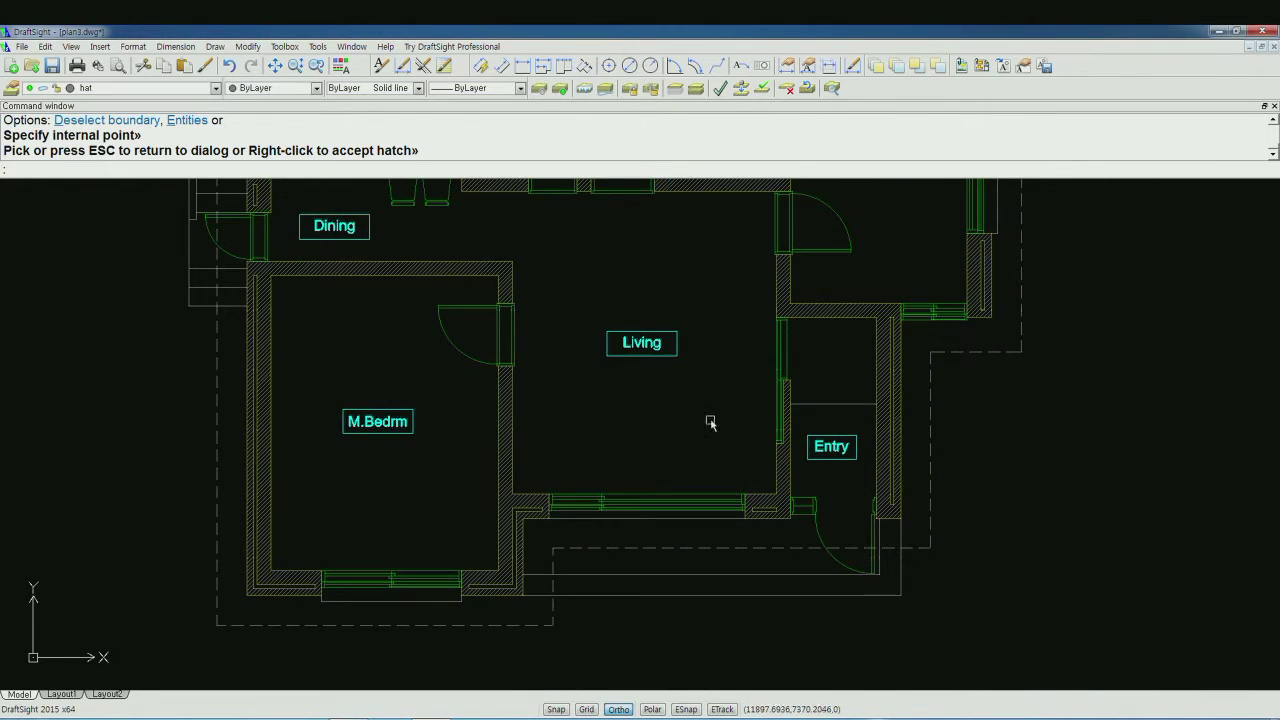
middle_drag(718, 455, 694, 403)
scroll(696, 402, up, 1)
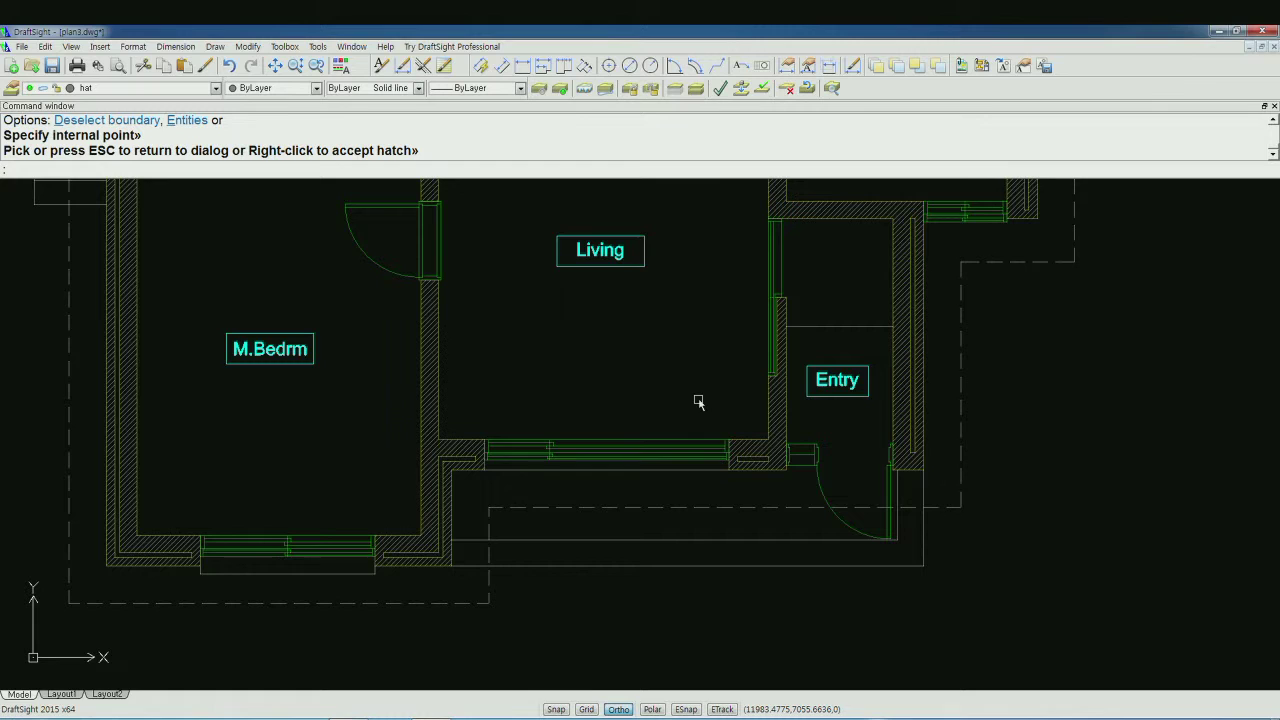
click(214, 89)
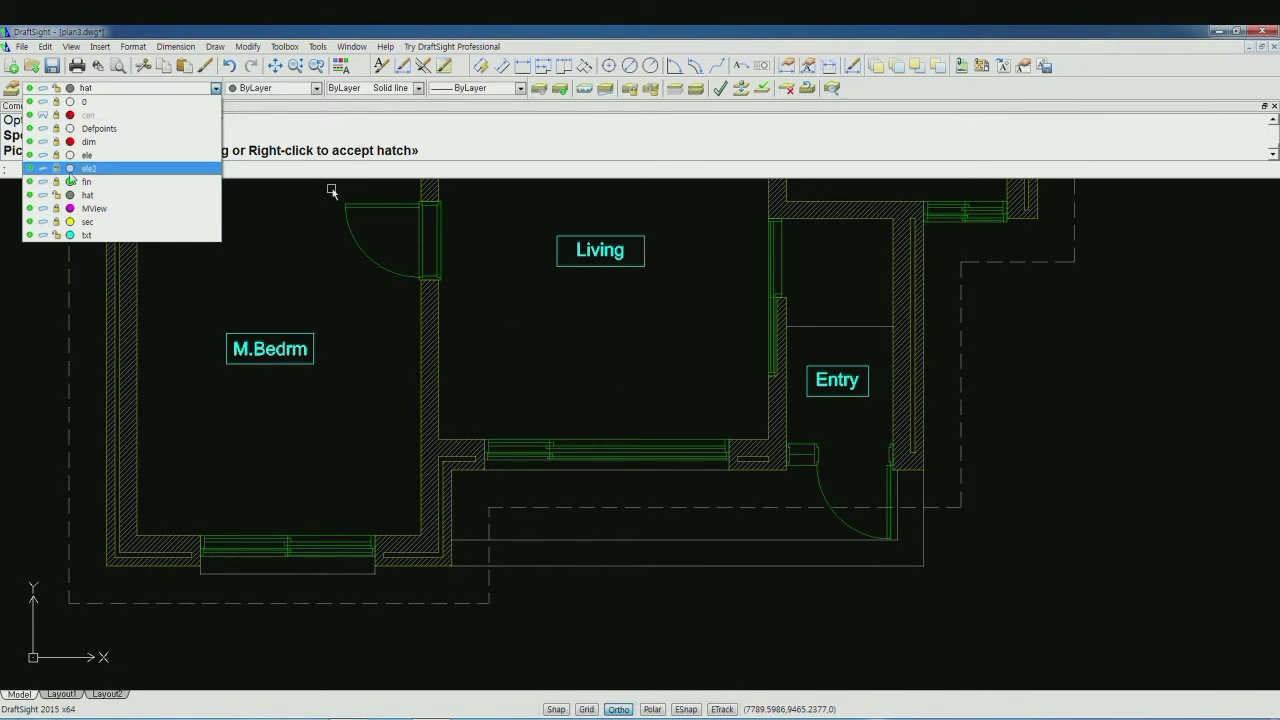
click(43, 169)
click(96, 195)
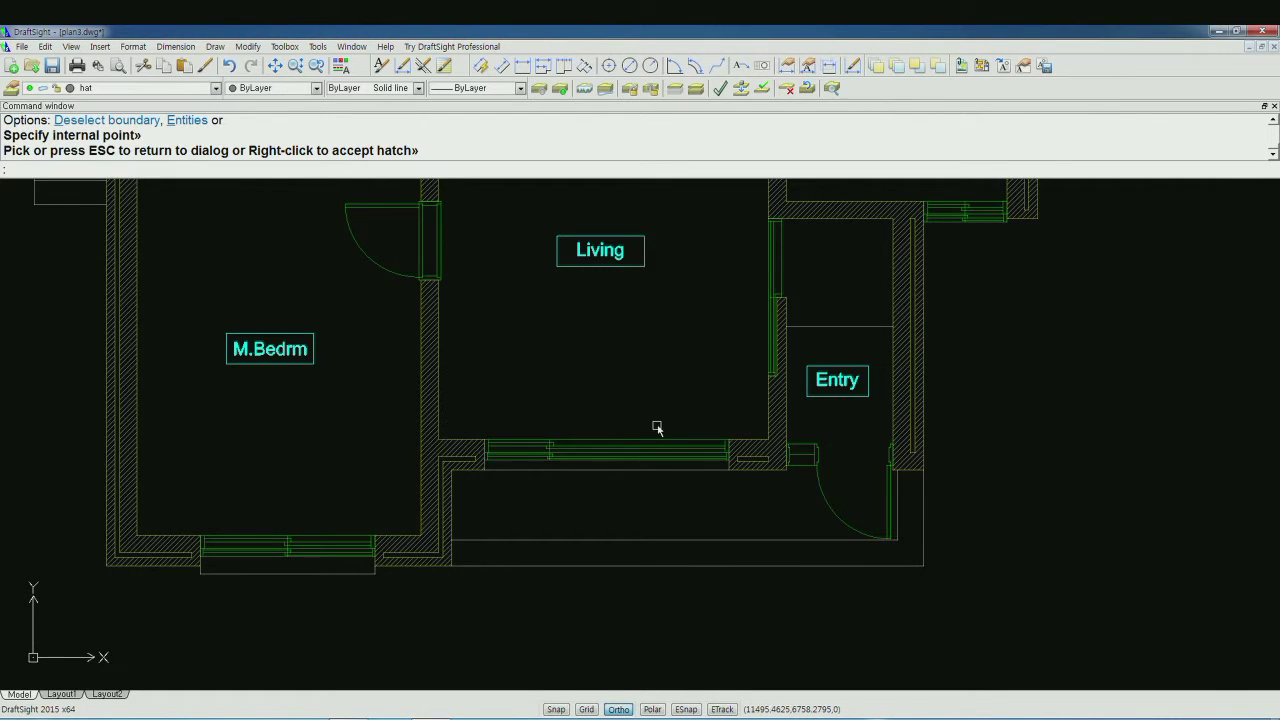
text(h)
key(Return)
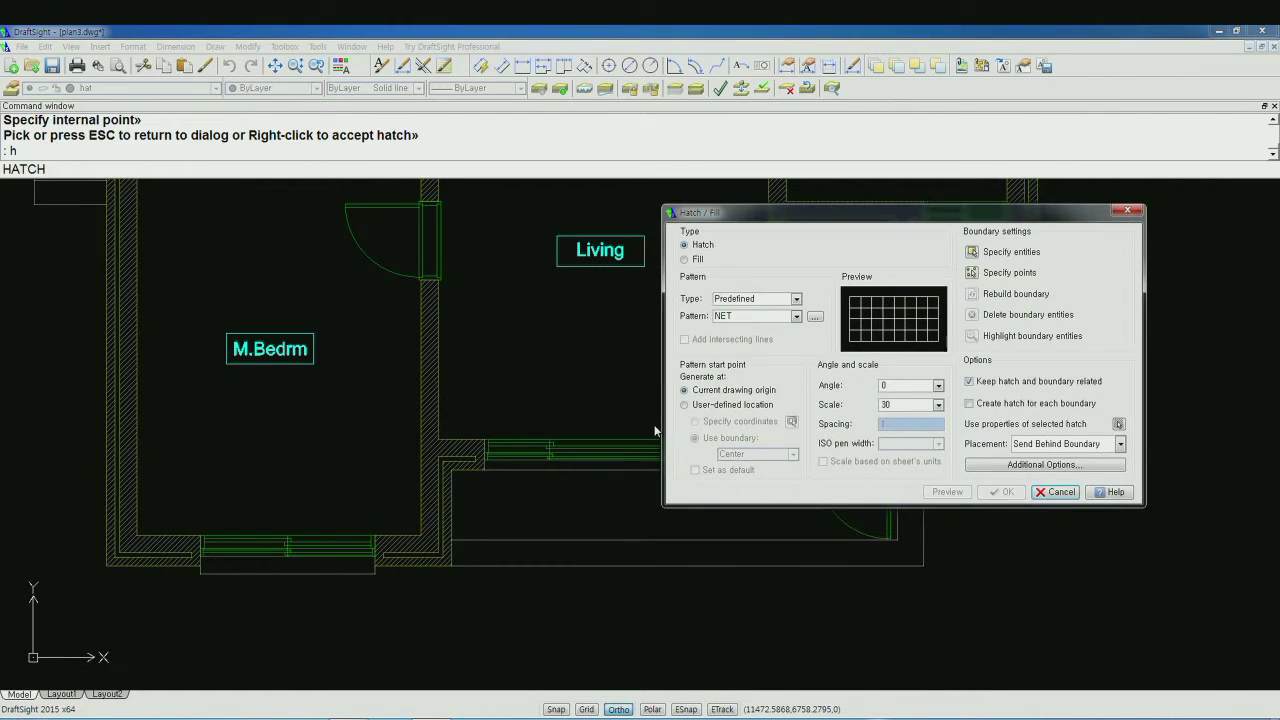
- Fill the Entry and the area below it with a user-defined 280-spacing crosshatch grid
click(797, 299)
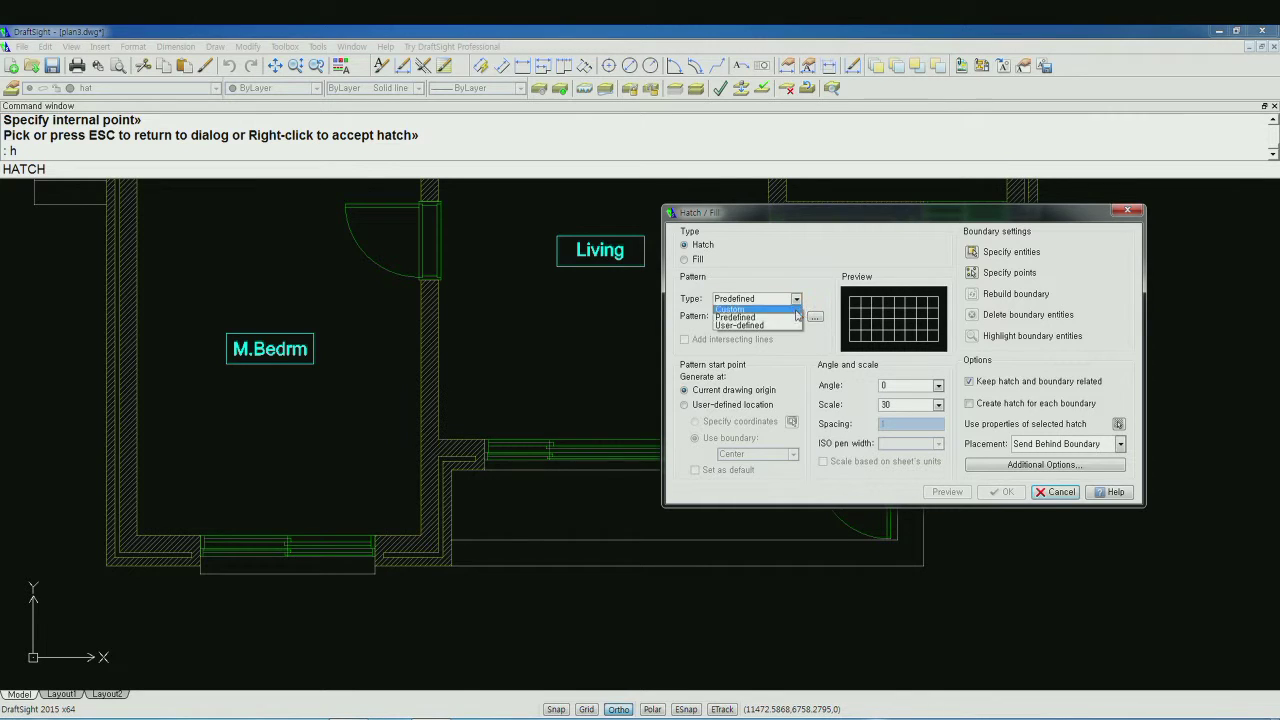
click(760, 320)
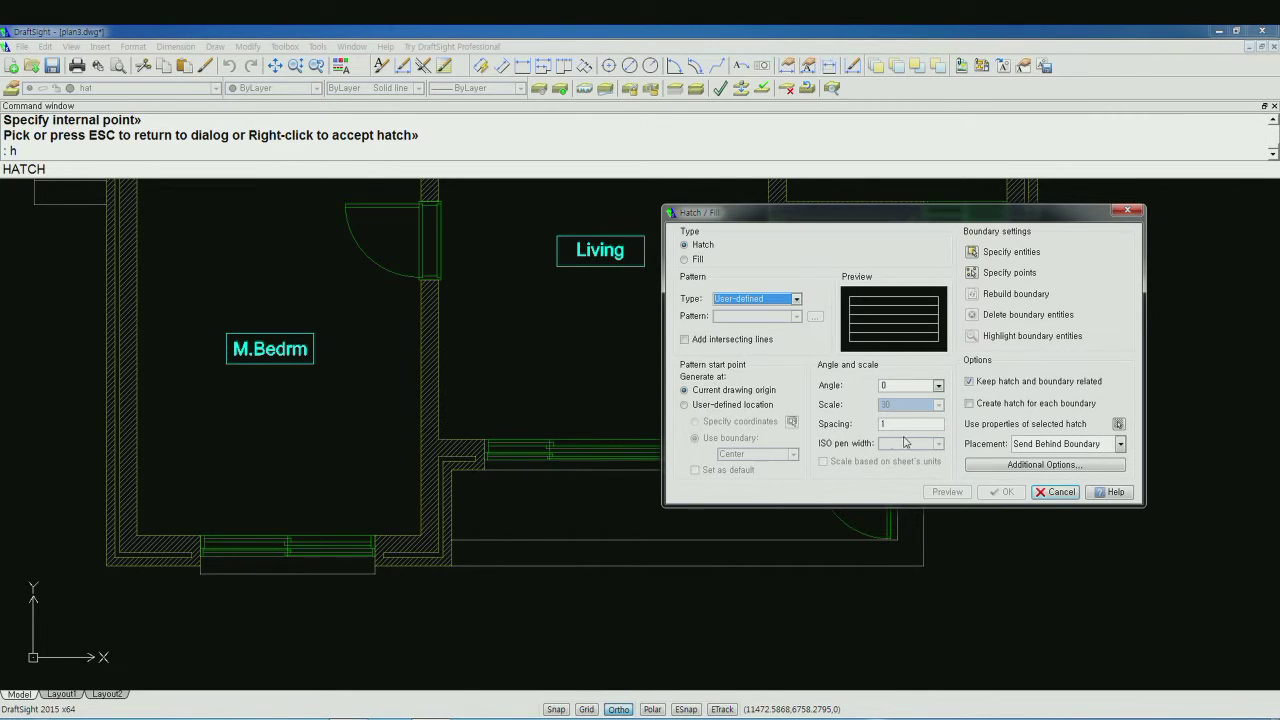
click(766, 340)
text(280)
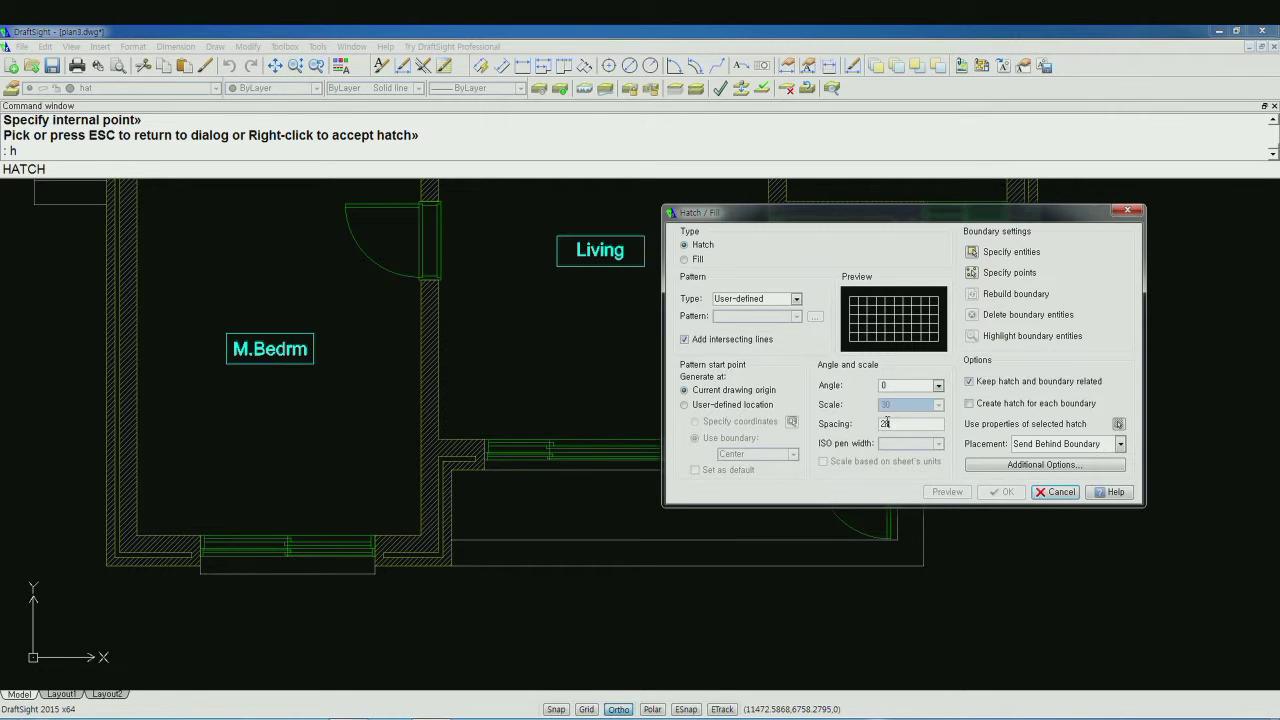
click(971, 274)
click(867, 556)
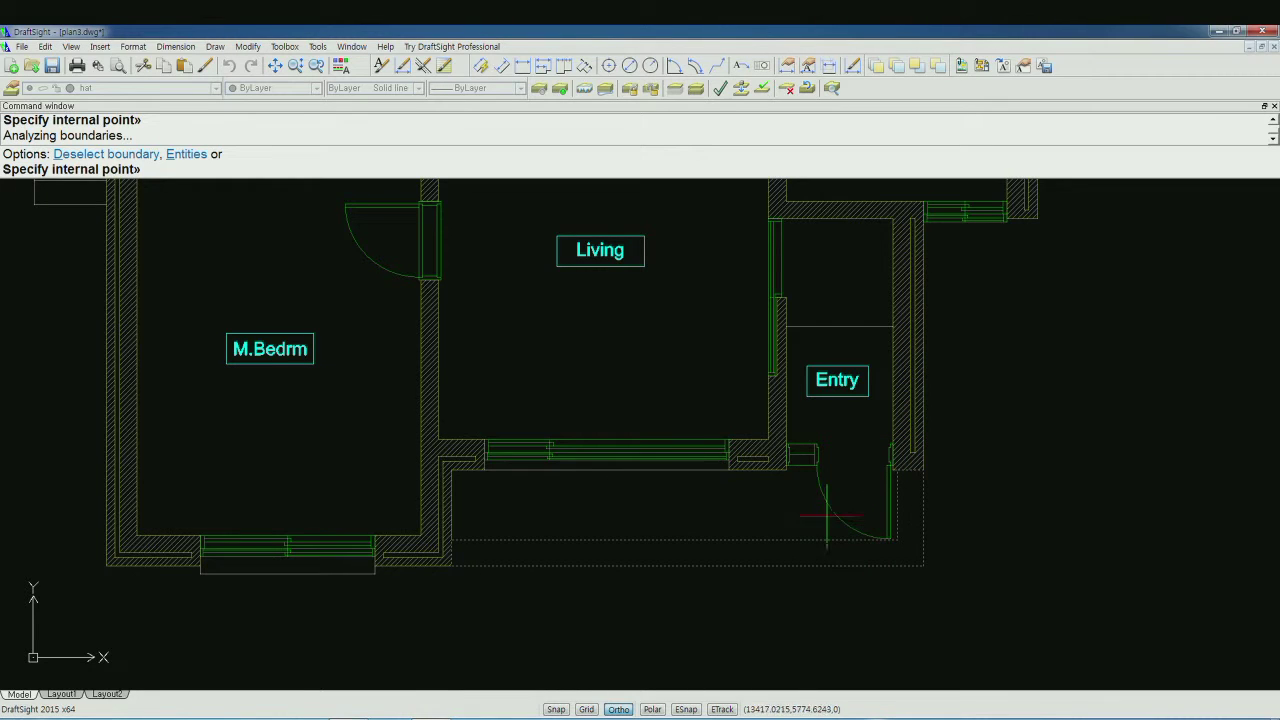
click(853, 473)
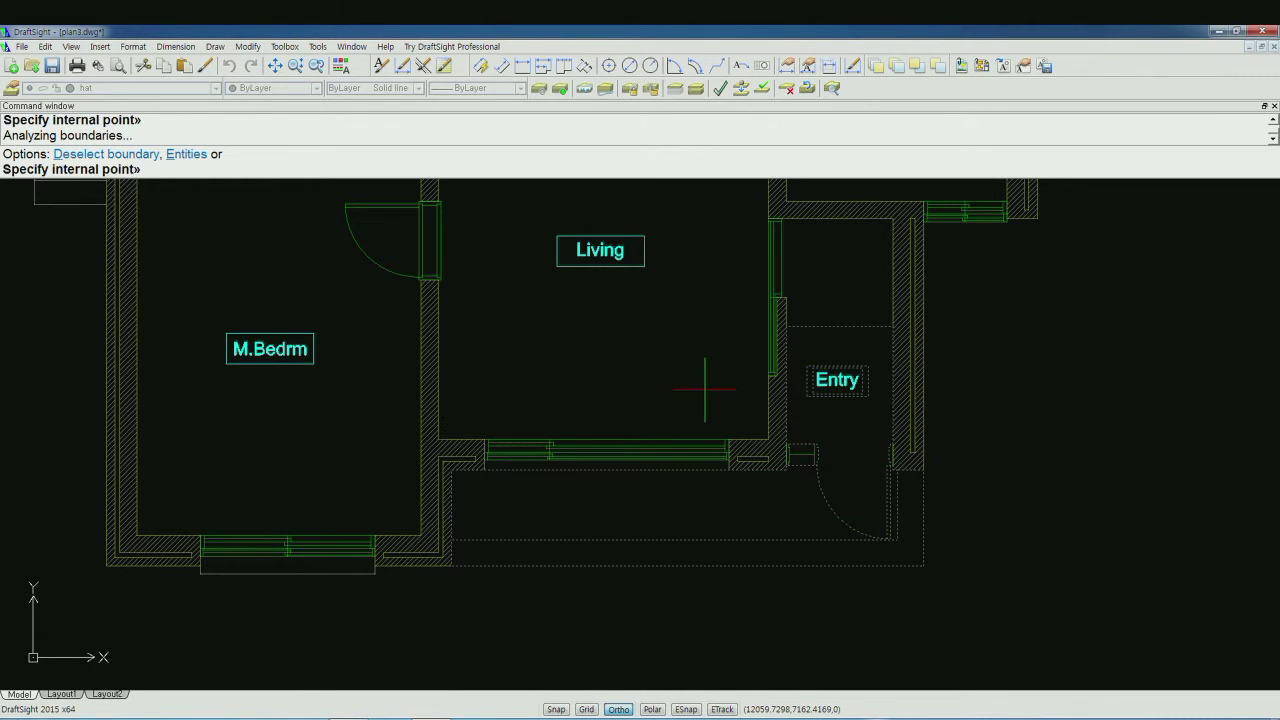
key(Return)
click(945, 492)
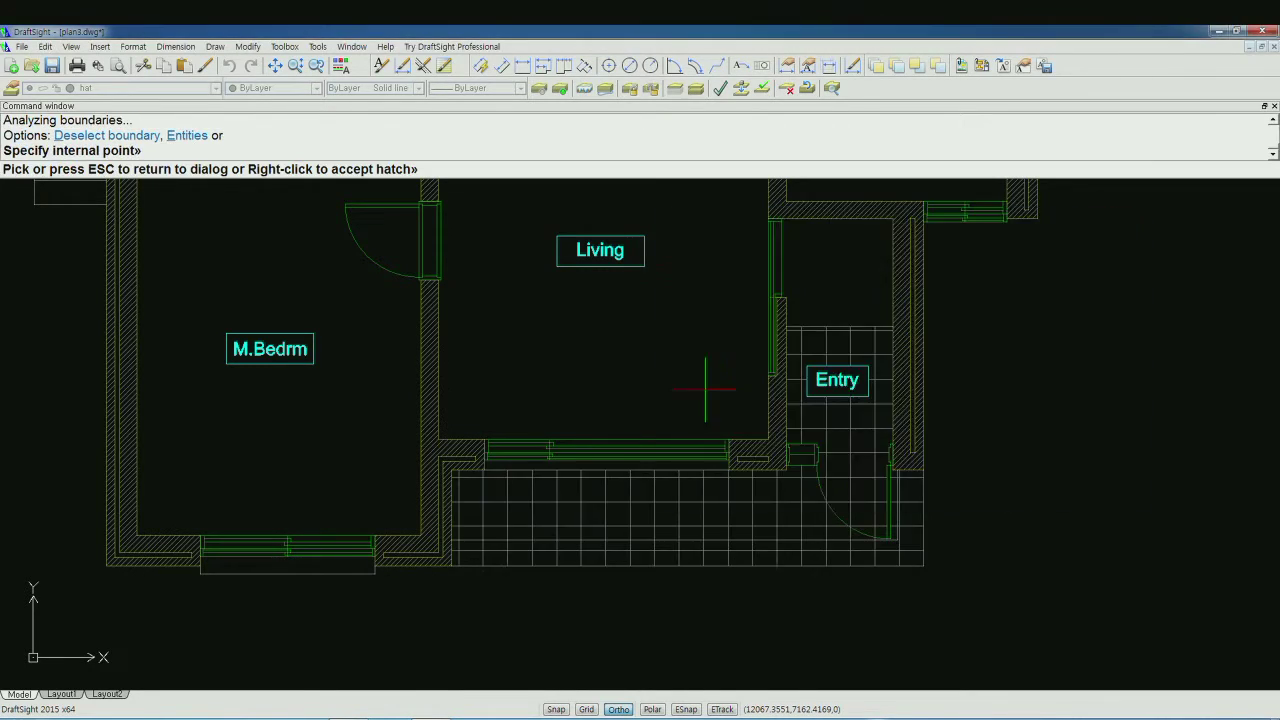
right_click(945, 490)
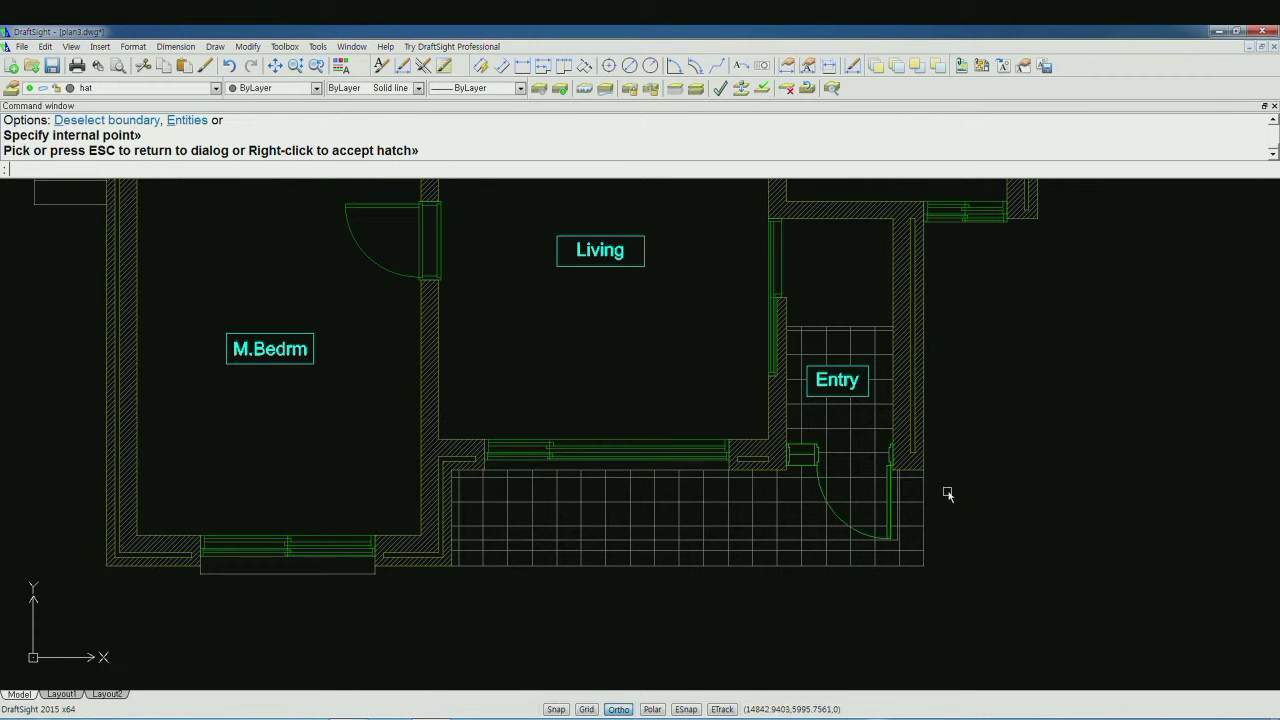
right_click(917, 547)
- Move the Entry grid hatch's start point to the outer area corner and preview it
double_click(918, 552)
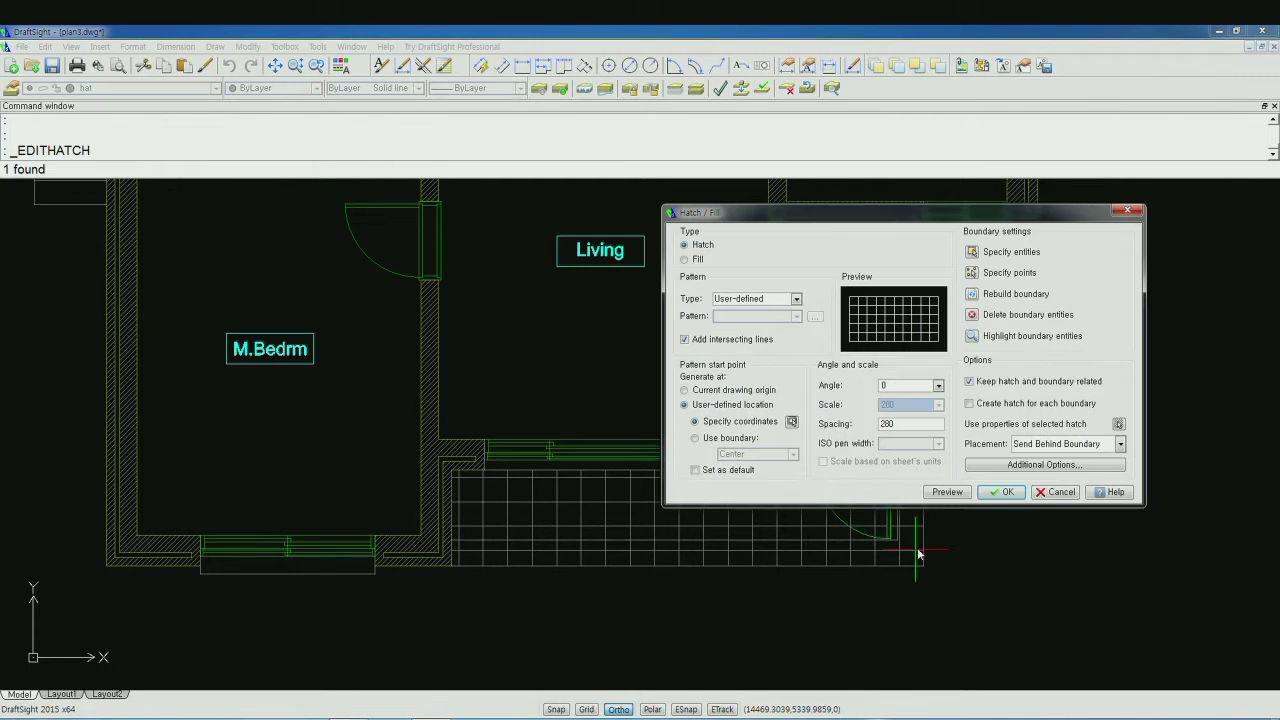
click(791, 422)
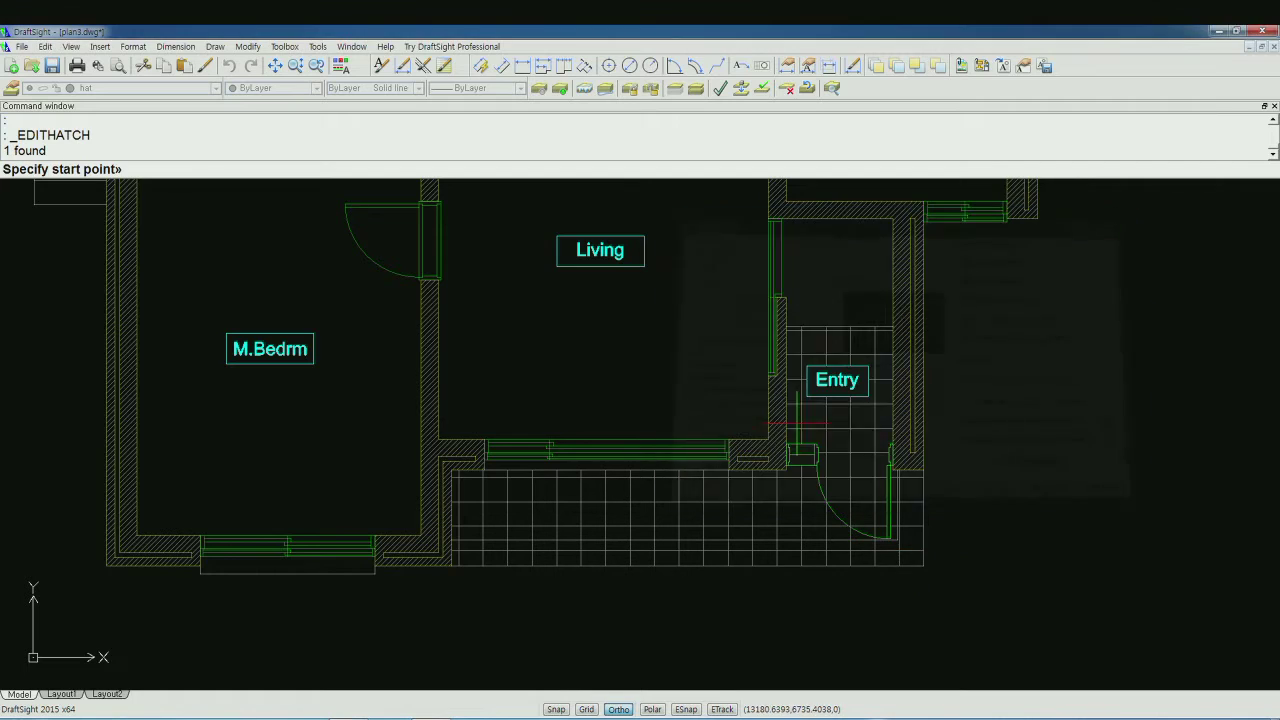
key(F3)
click(923, 565)
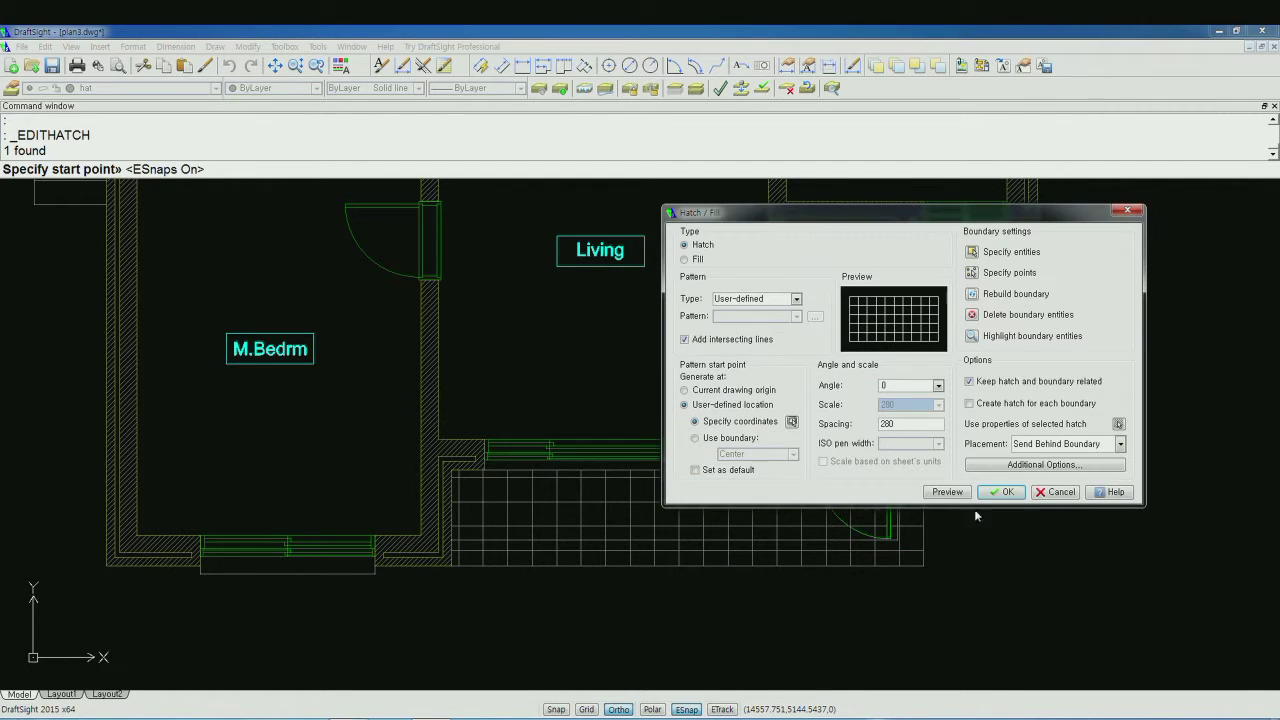
click(948, 492)
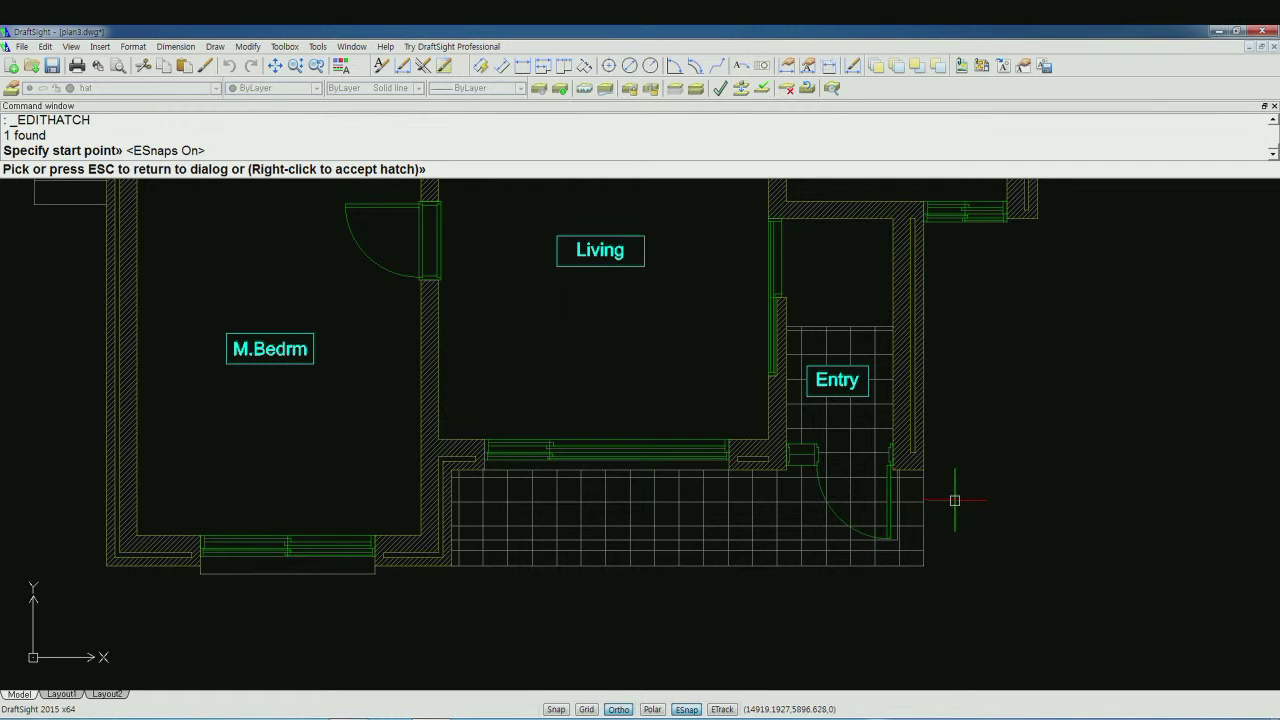
key(Escape)
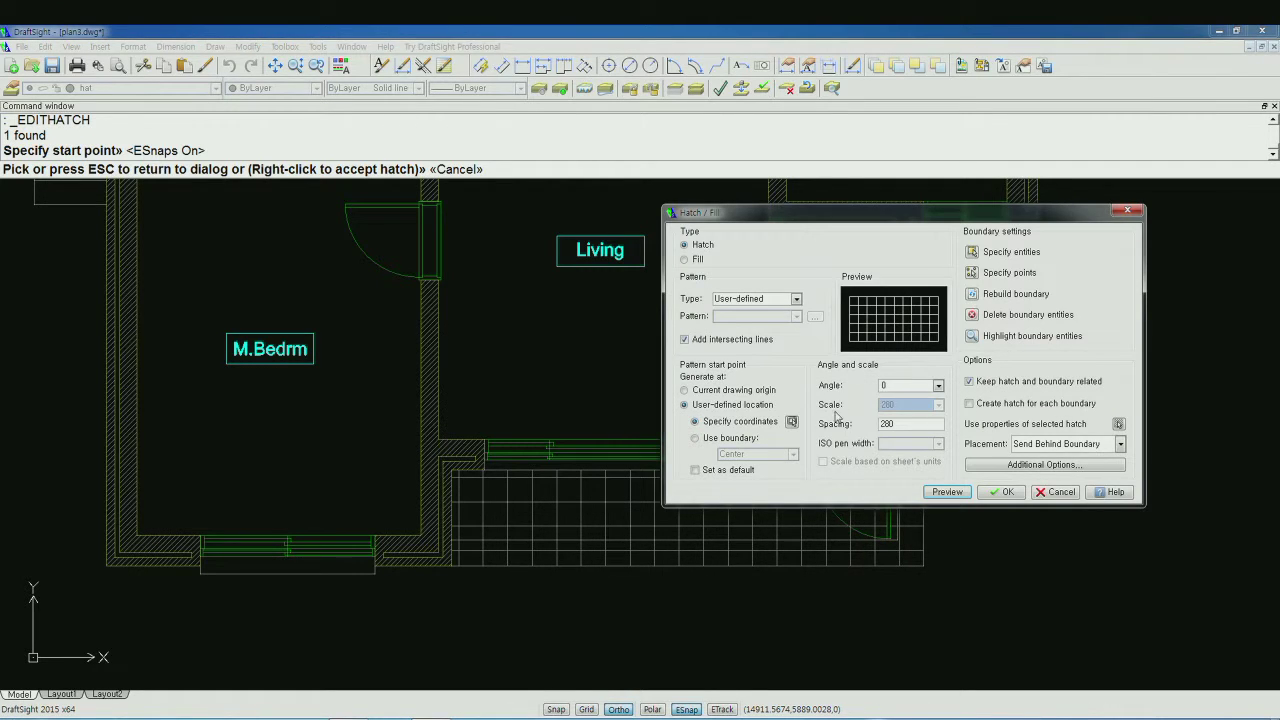
click(791, 423)
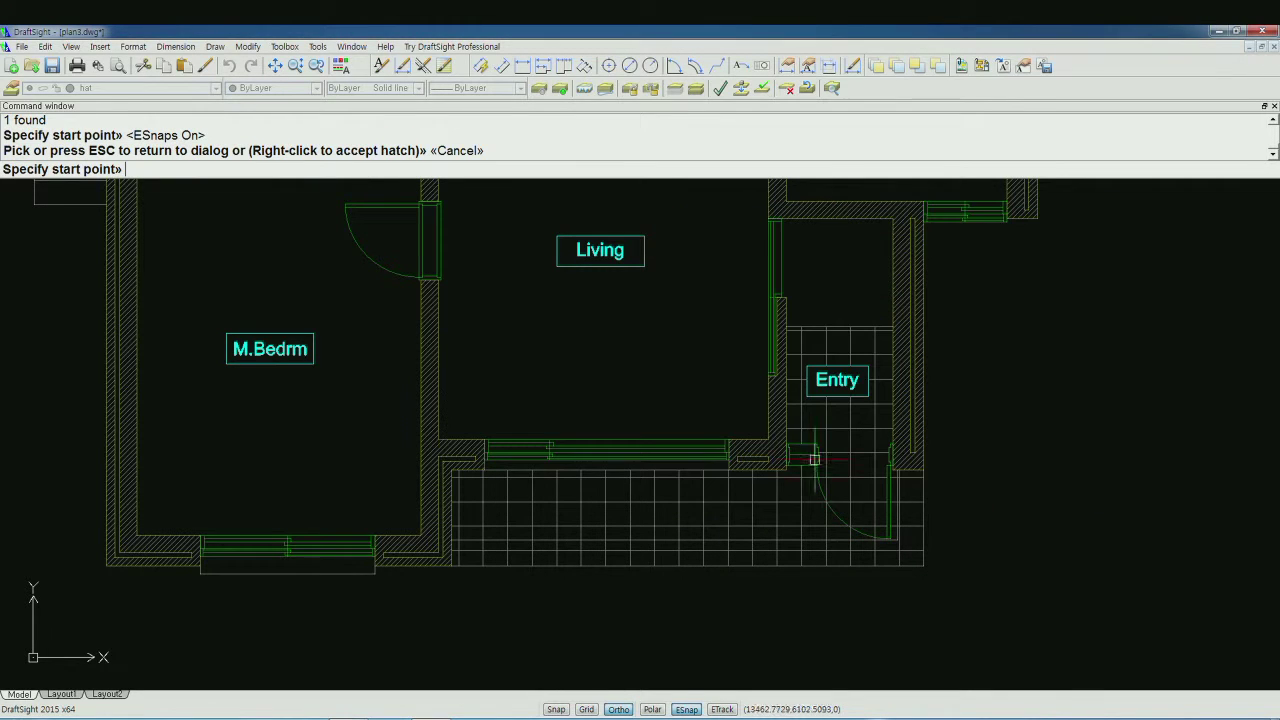
click(923, 567)
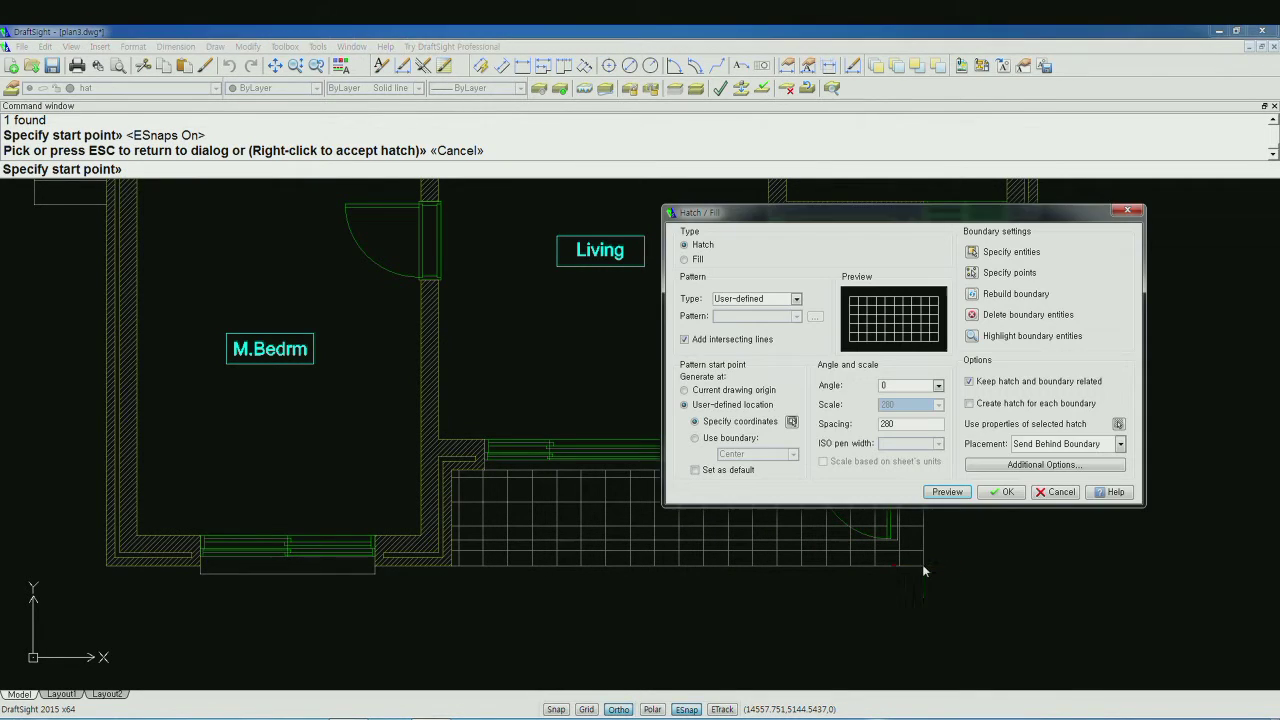
click(947, 492)
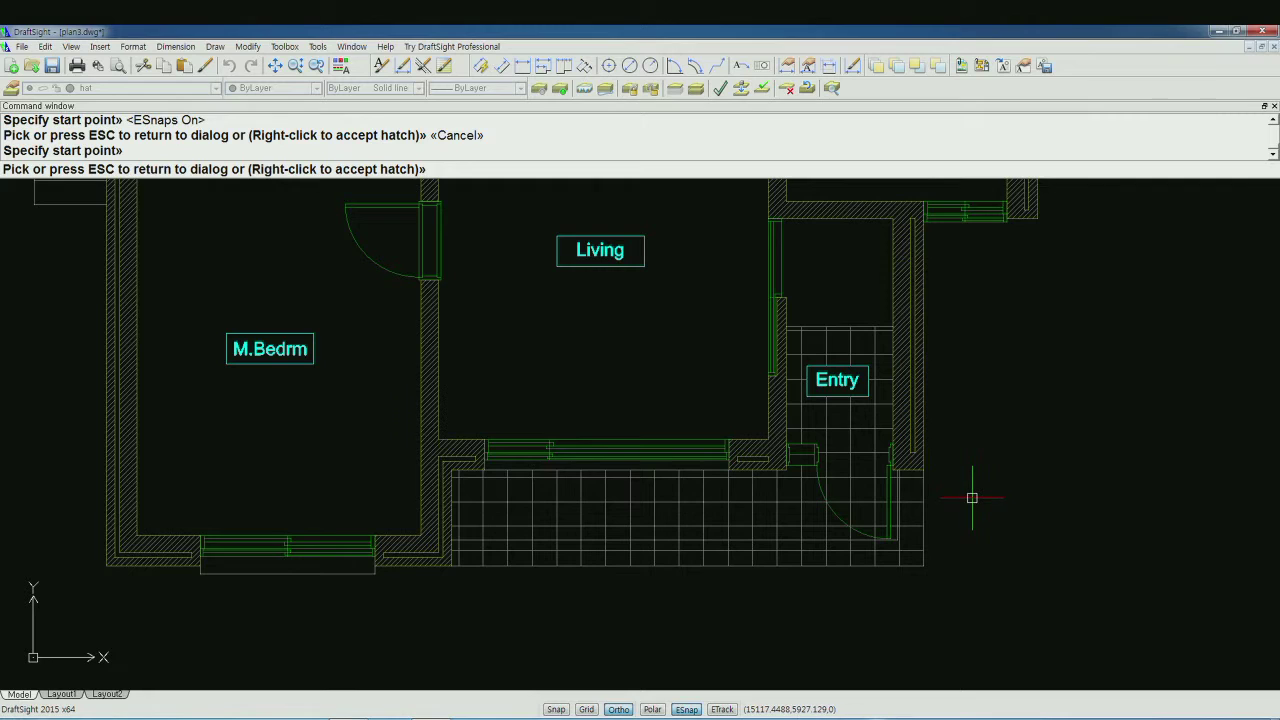
- Delete the previous hatch and pick the strip below Living and the Entry as new hatch areas
right_click(910, 553)
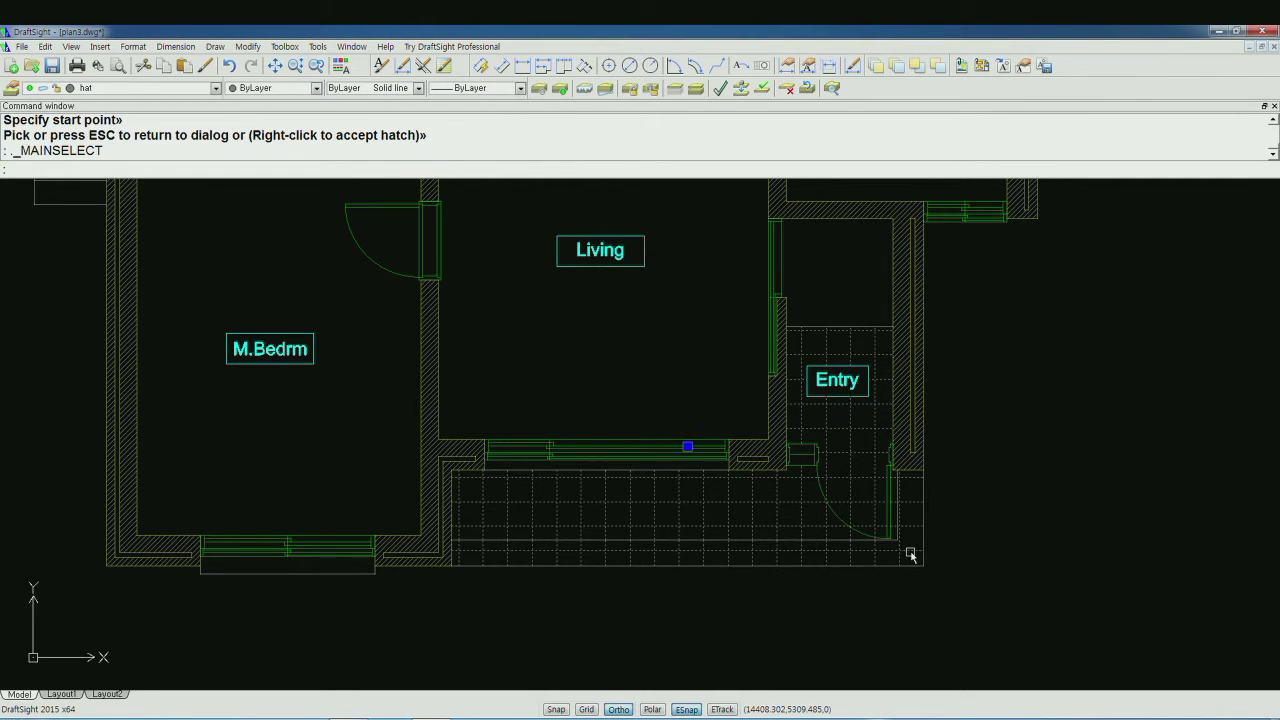
key(Delete)
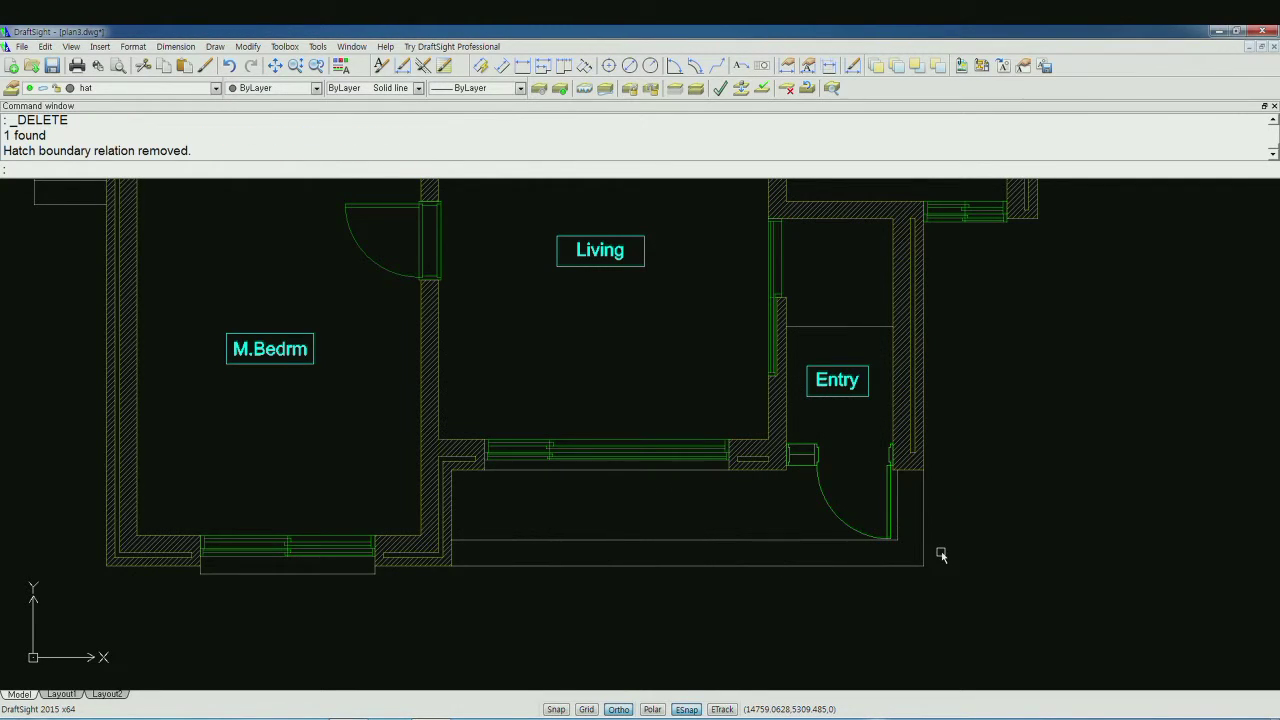
text(h)
key(Return)
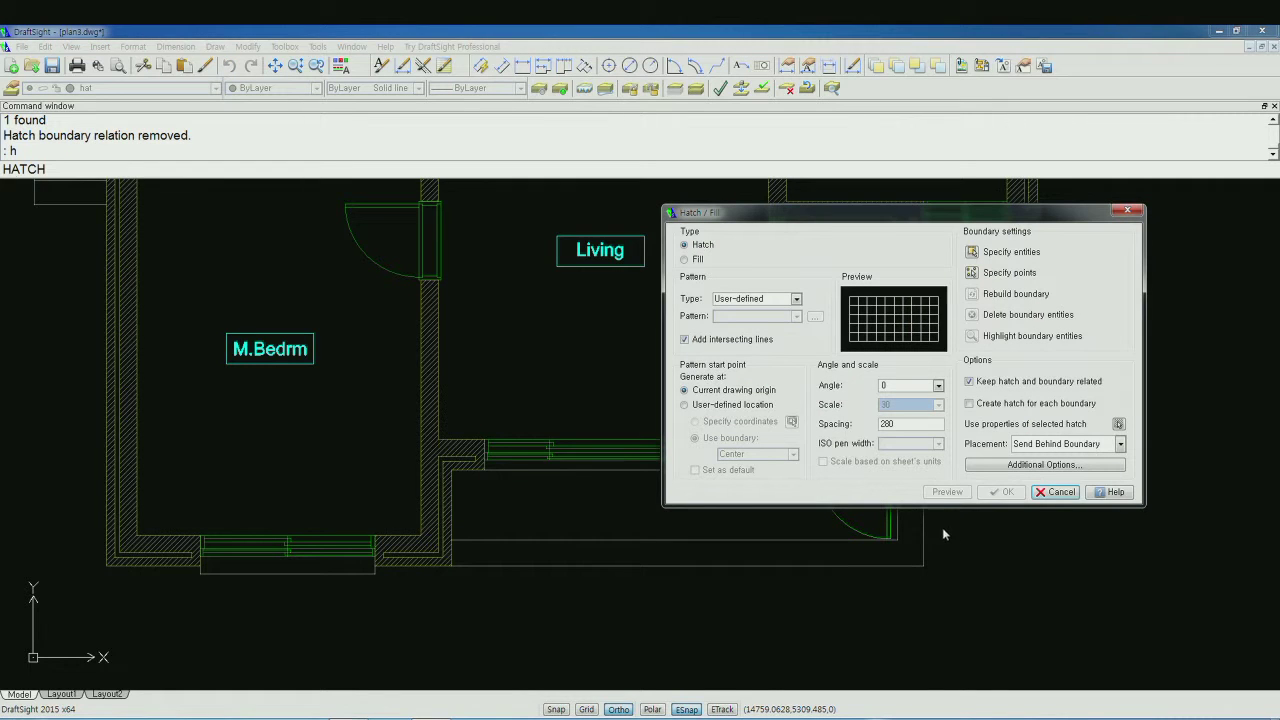
click(974, 274)
click(787, 556)
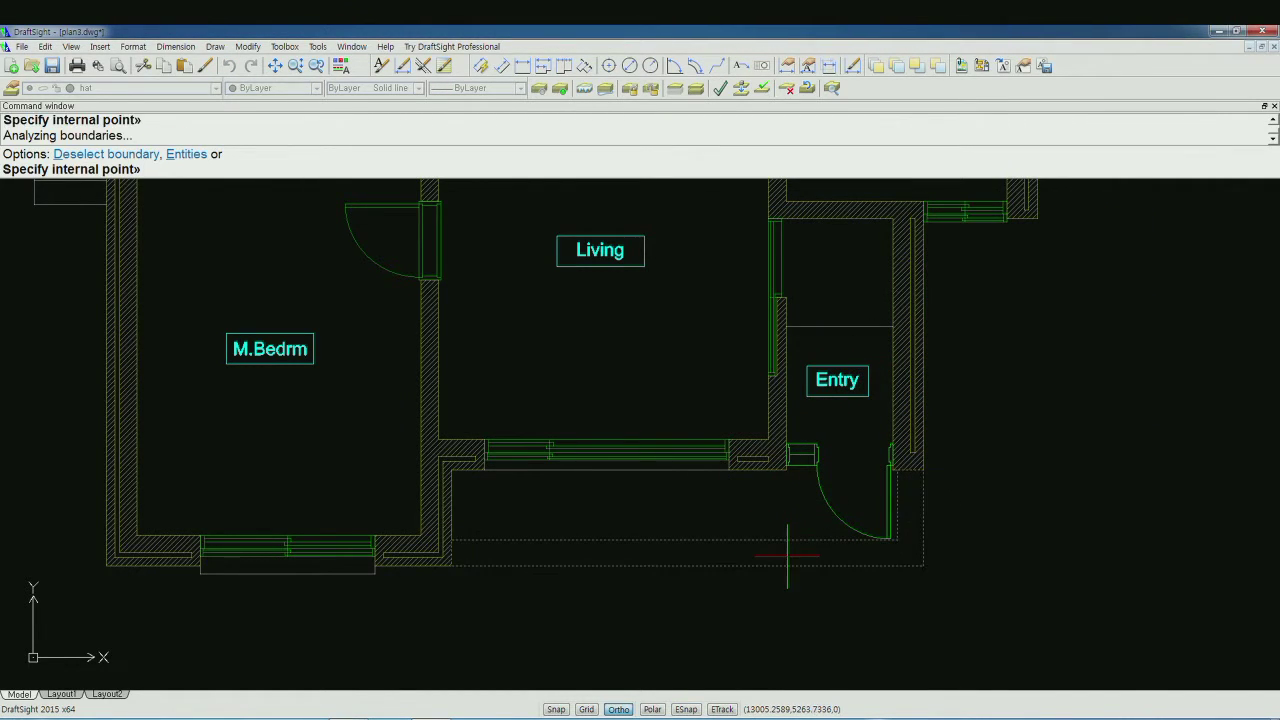
click(836, 454)
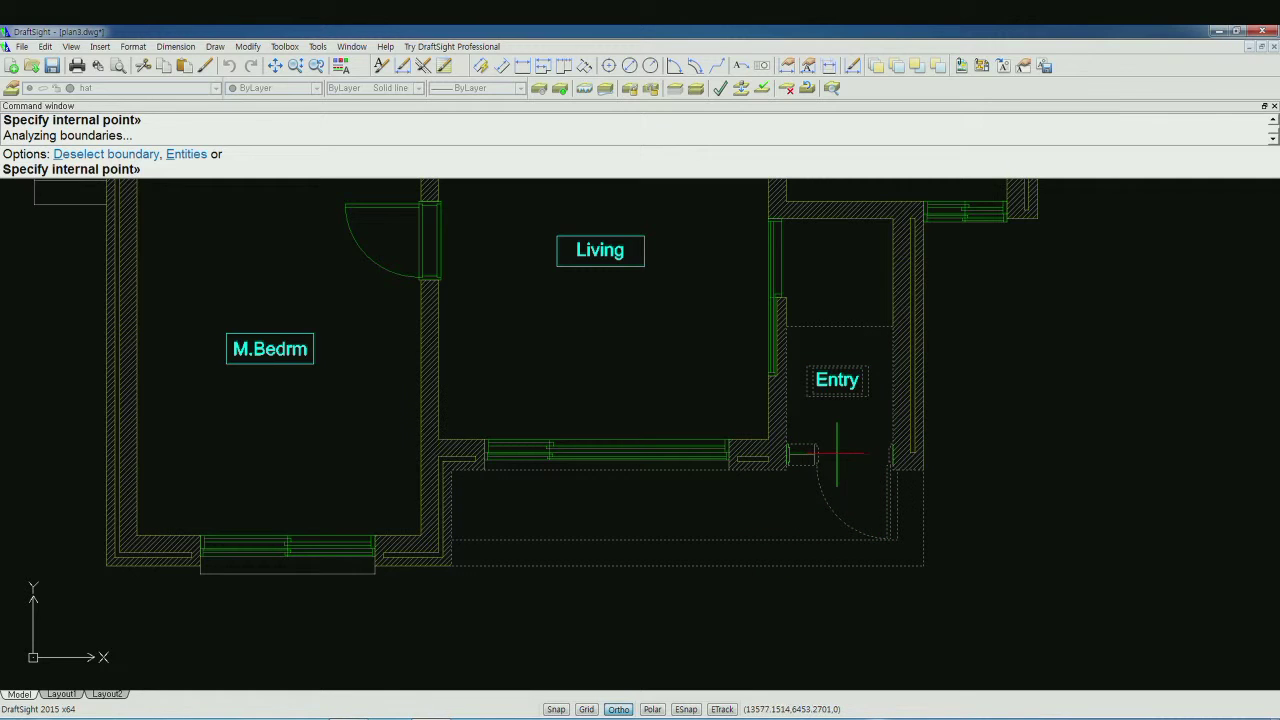
key(Return)
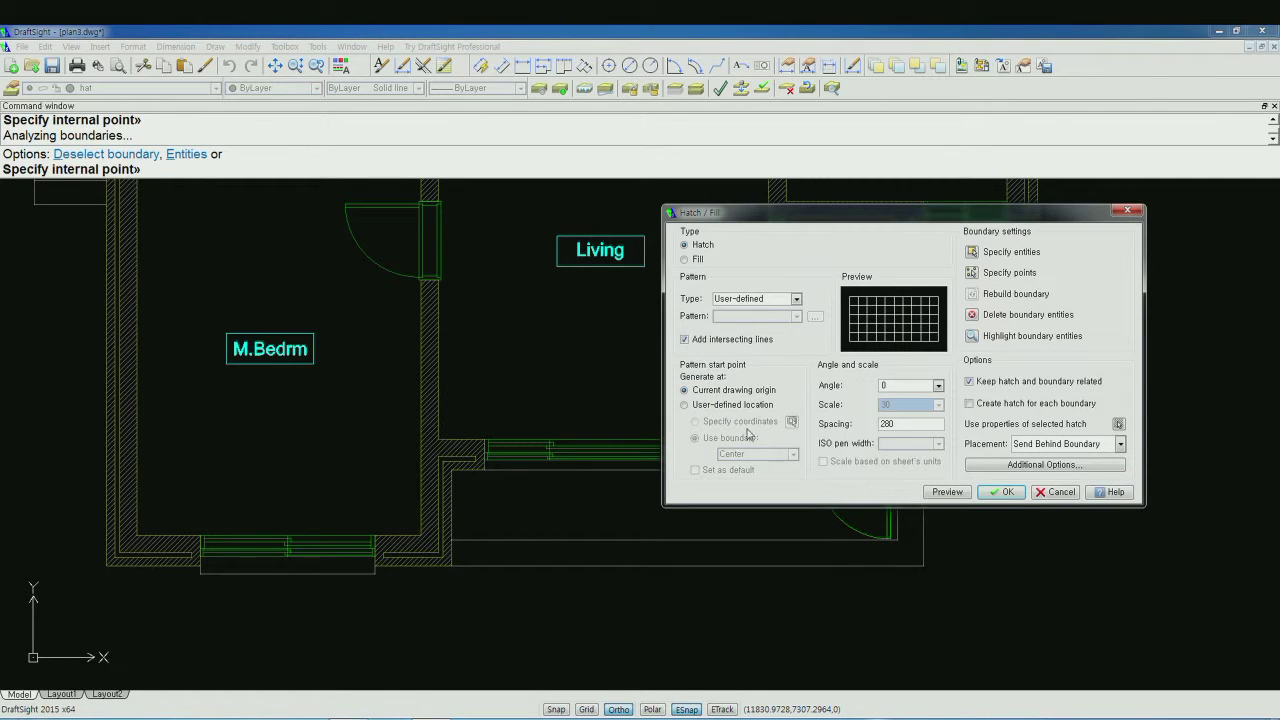
- Start the tile grid at the area's bottom-right corner, preview it, and accept the hatch
click(768, 409)
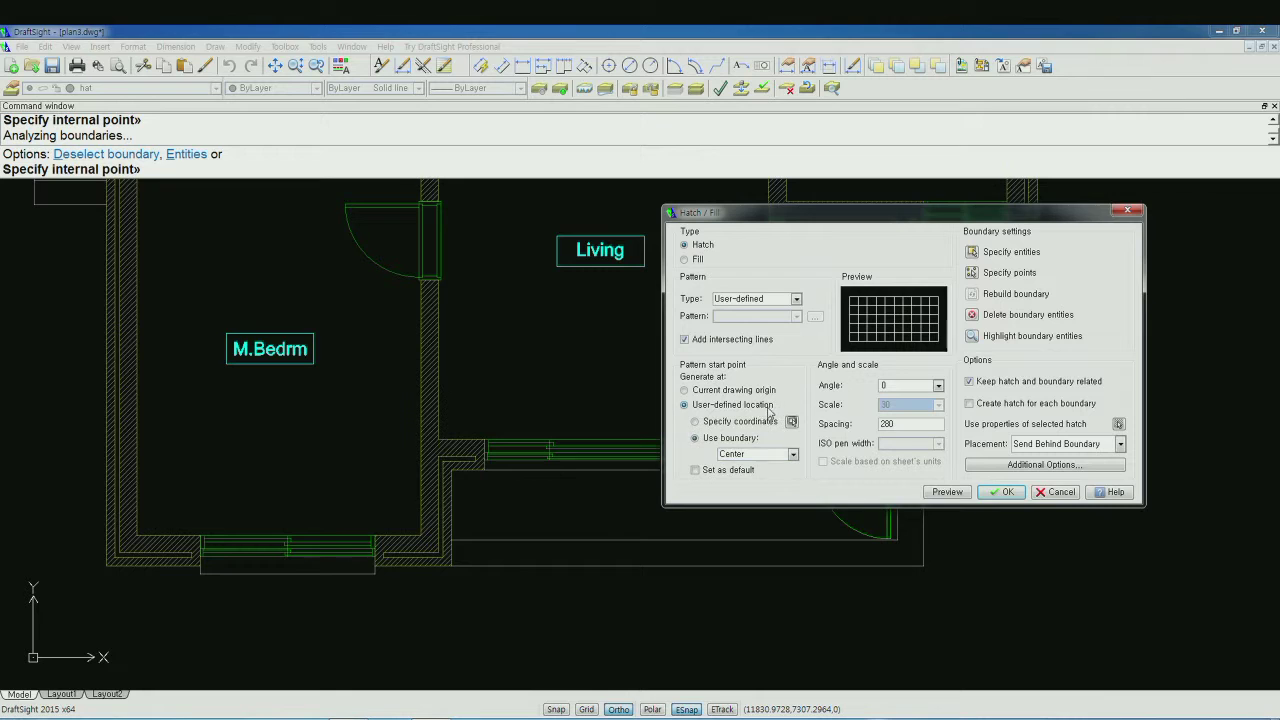
click(791, 422)
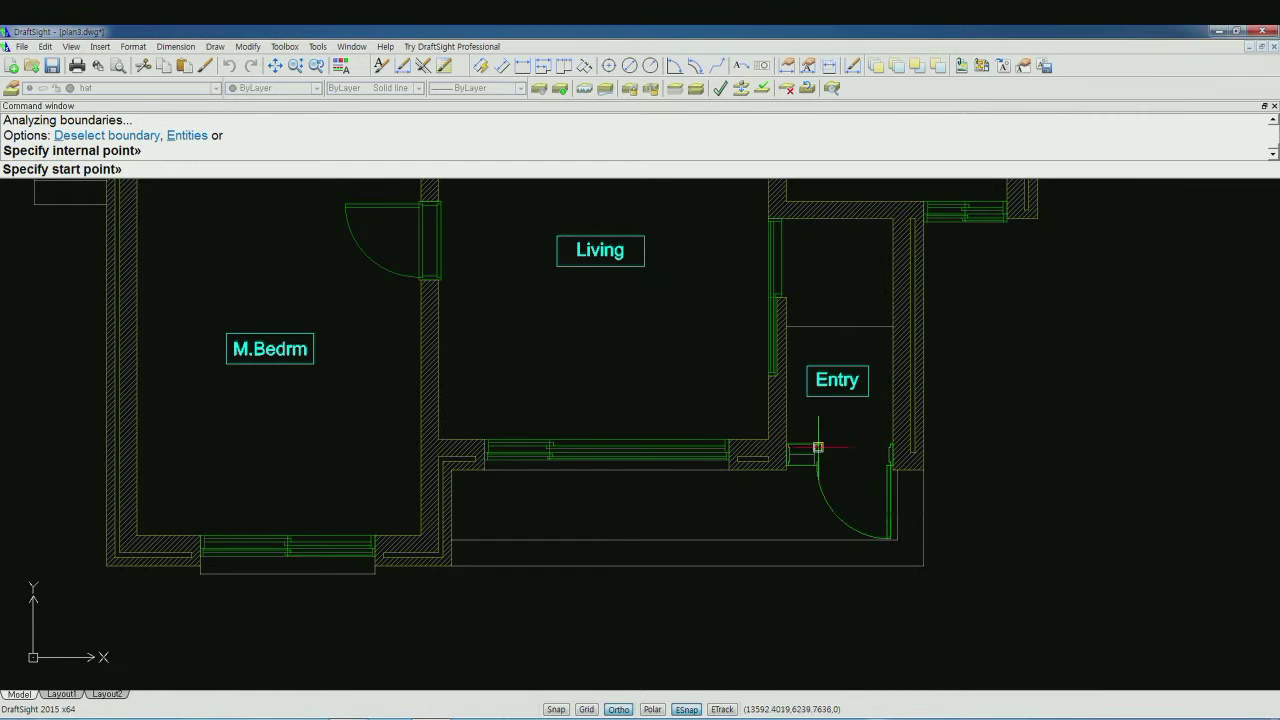
click(923, 566)
click(938, 495)
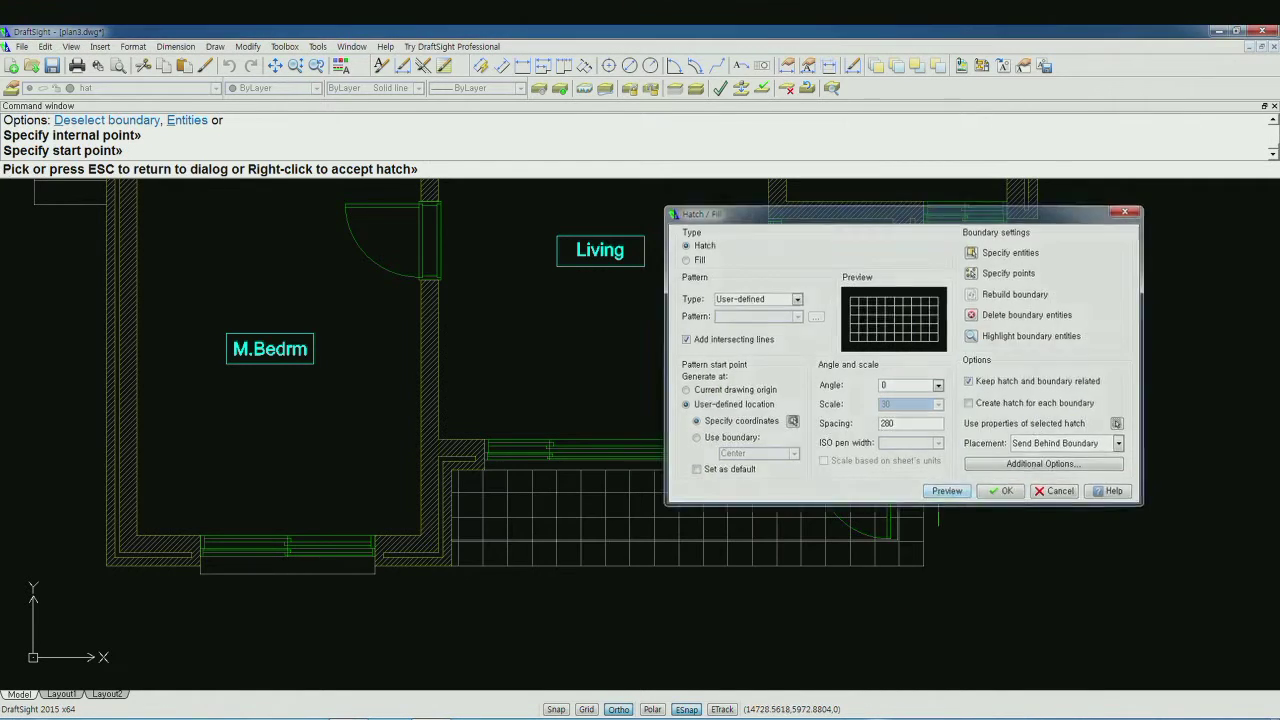
right_click(964, 495)
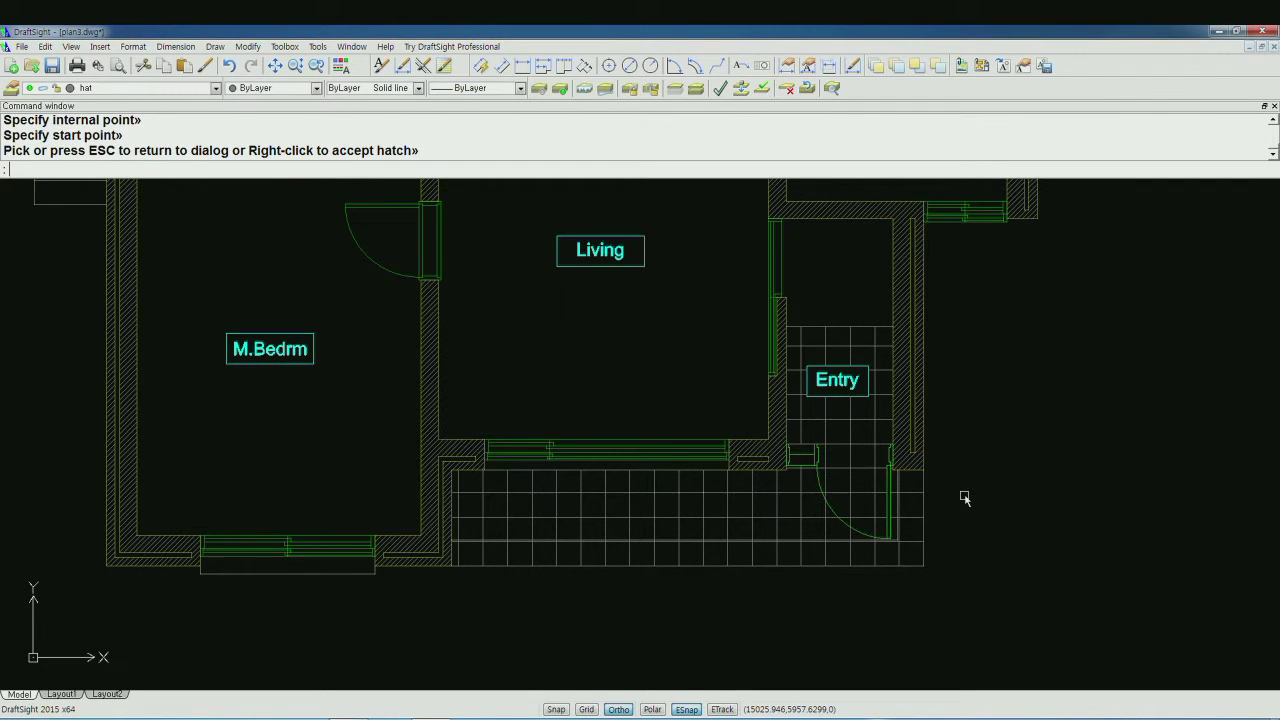
- Thaw the ele2 and cen layers, keep hat current, and zoom out to the whole plan
click(216, 88)
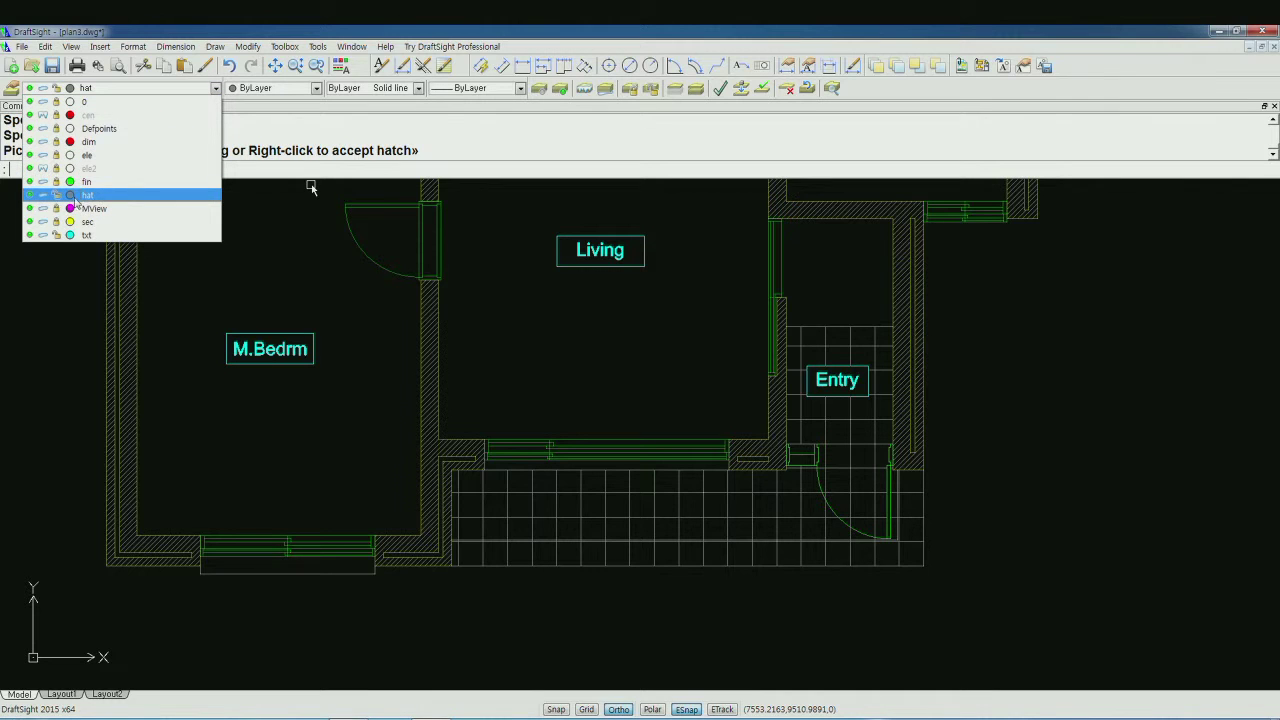
click(43, 169)
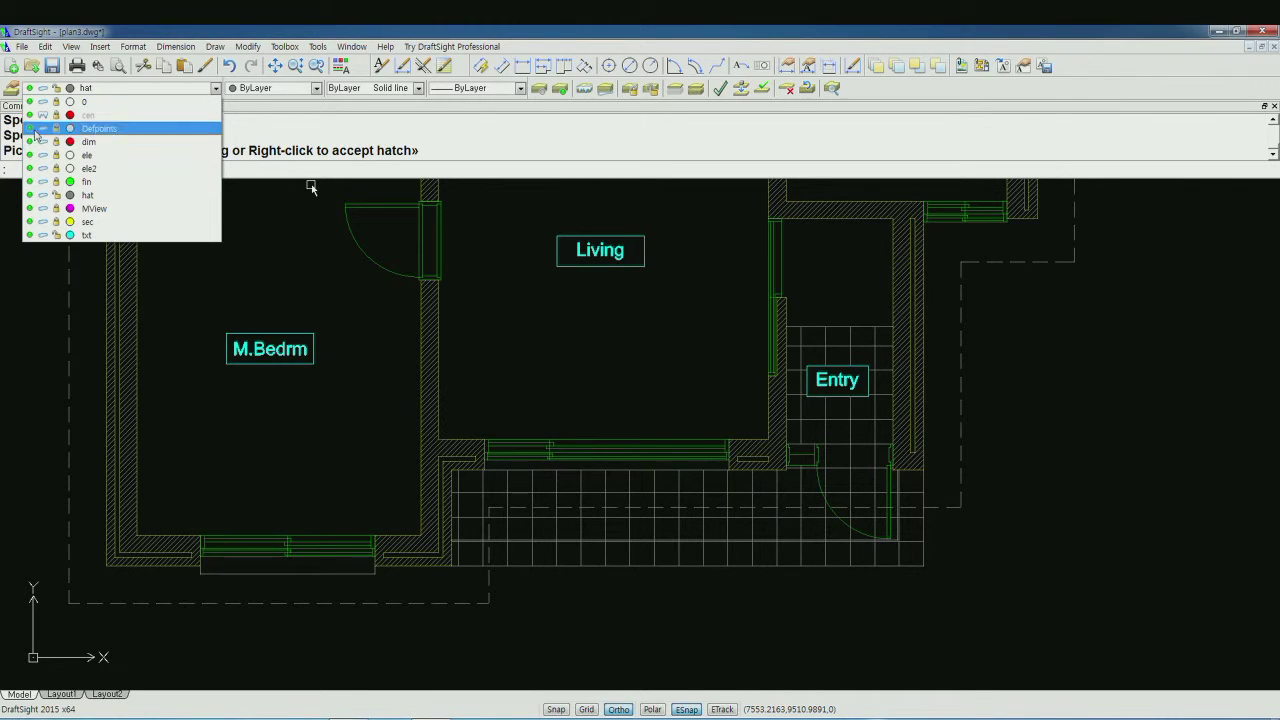
click(43, 115)
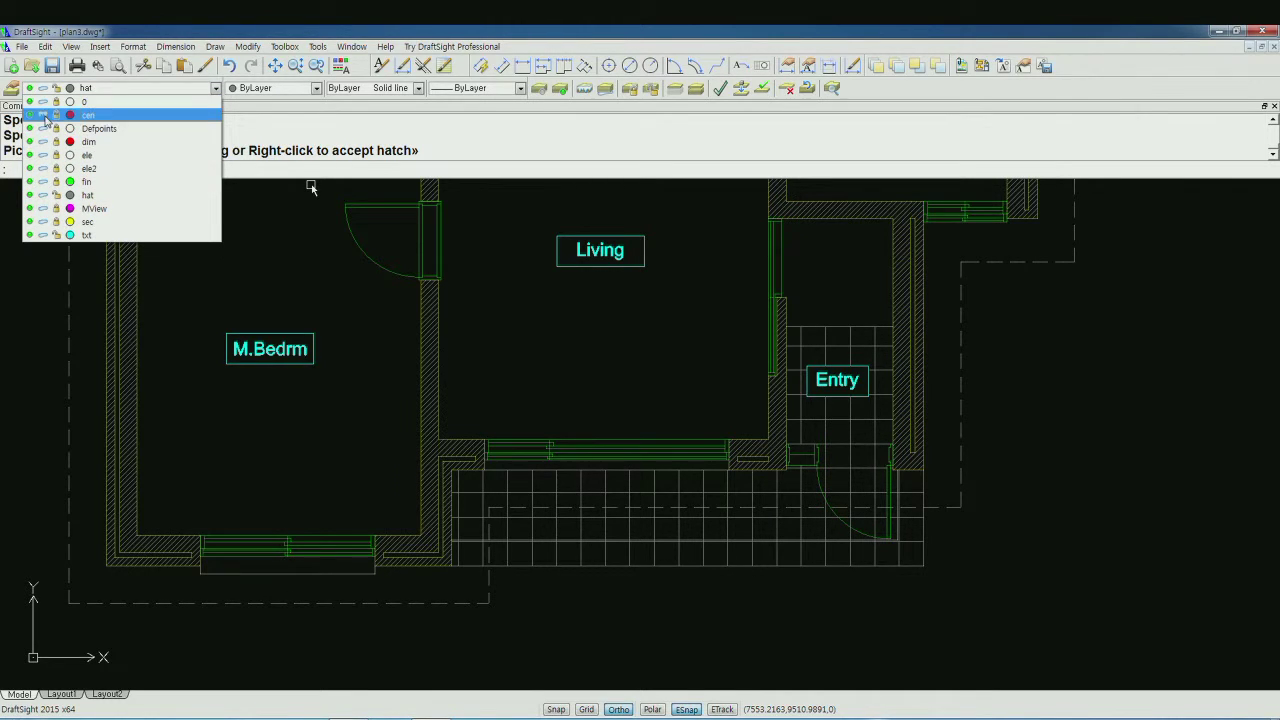
click(143, 204)
scroll(597, 385, down, 1)
scroll(597, 385, down, 1)
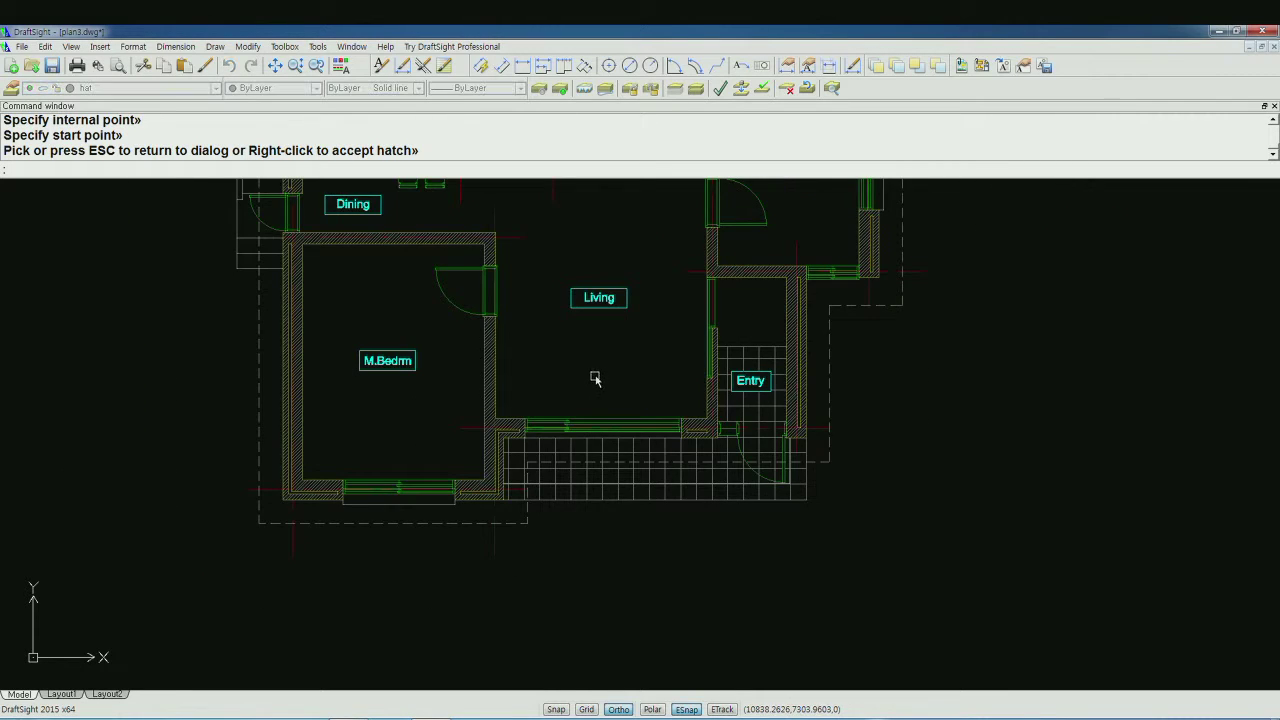
middle_drag(594, 380, 683, 526)
scroll(677, 509, down, 1)
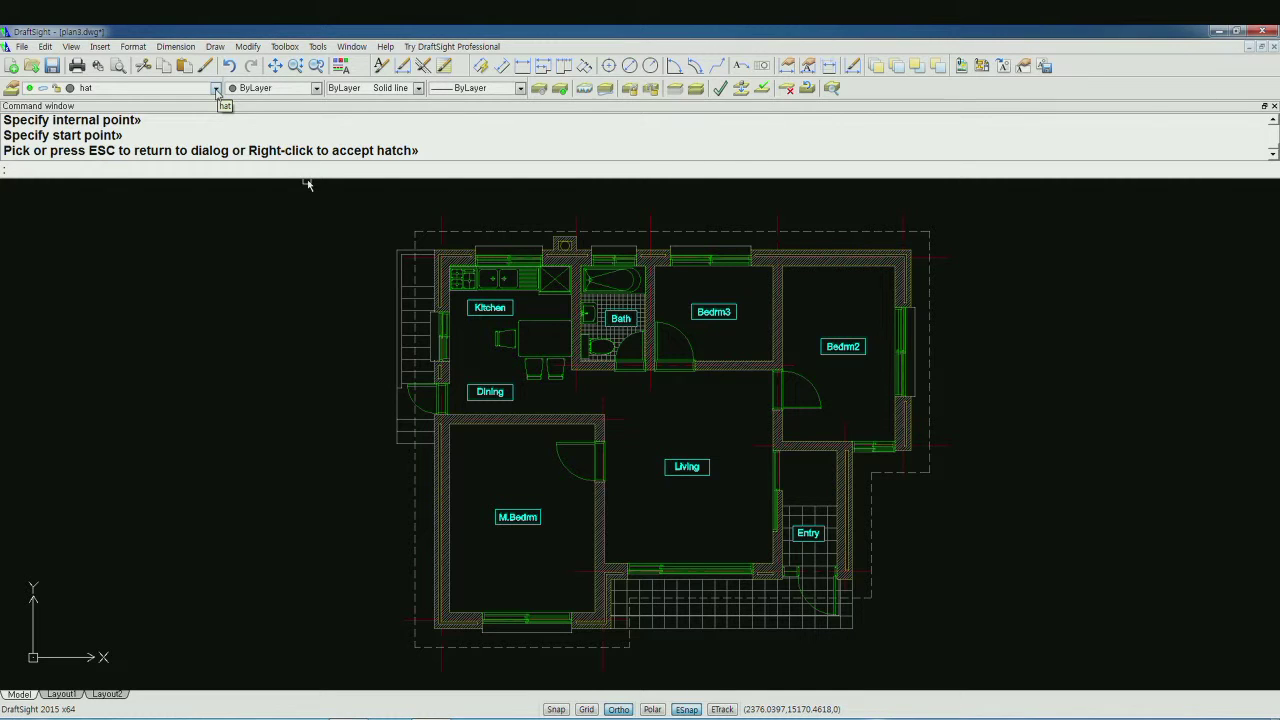
- Freeze the fin layer and make txt the current layer
click(215, 89)
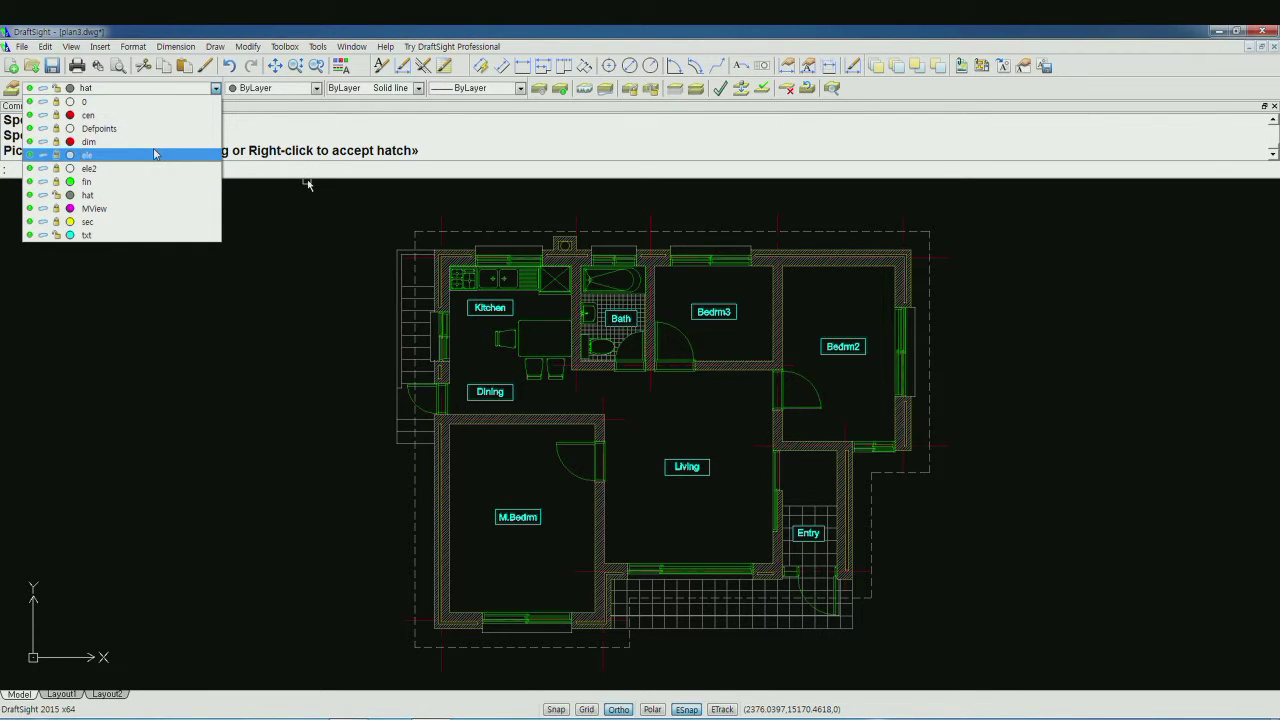
click(40, 184)
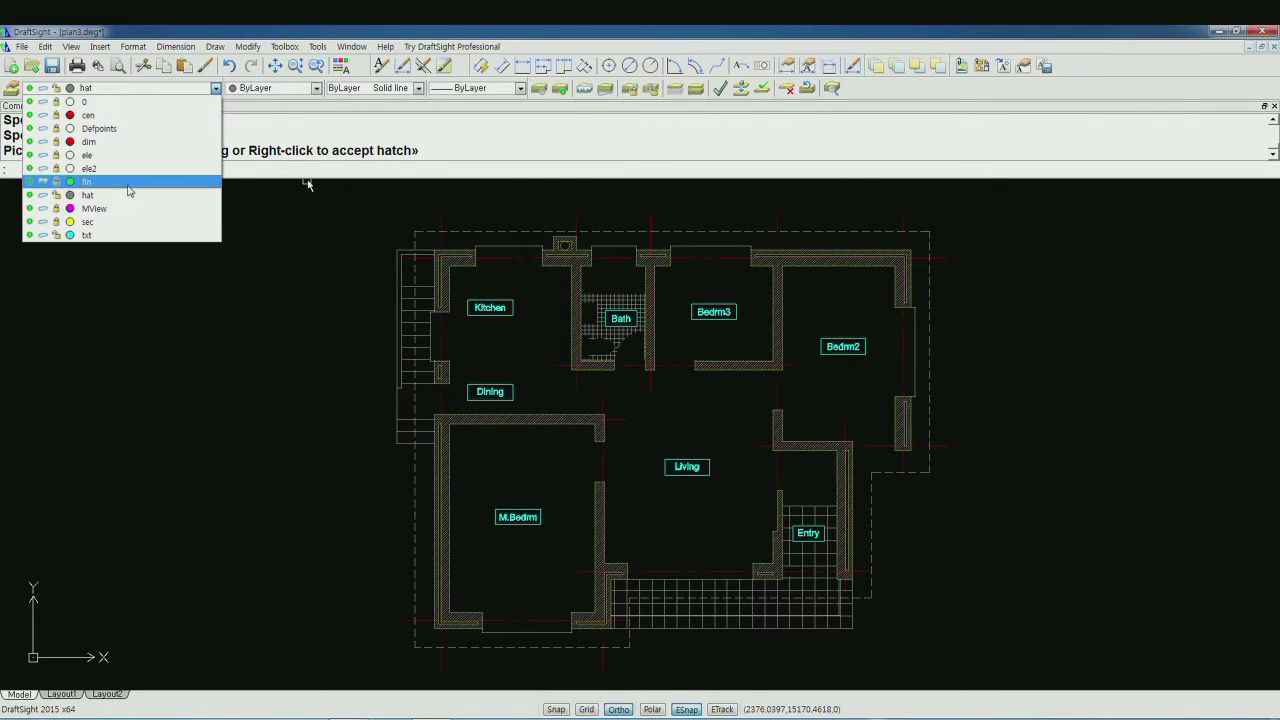
click(143, 236)
text(xl)
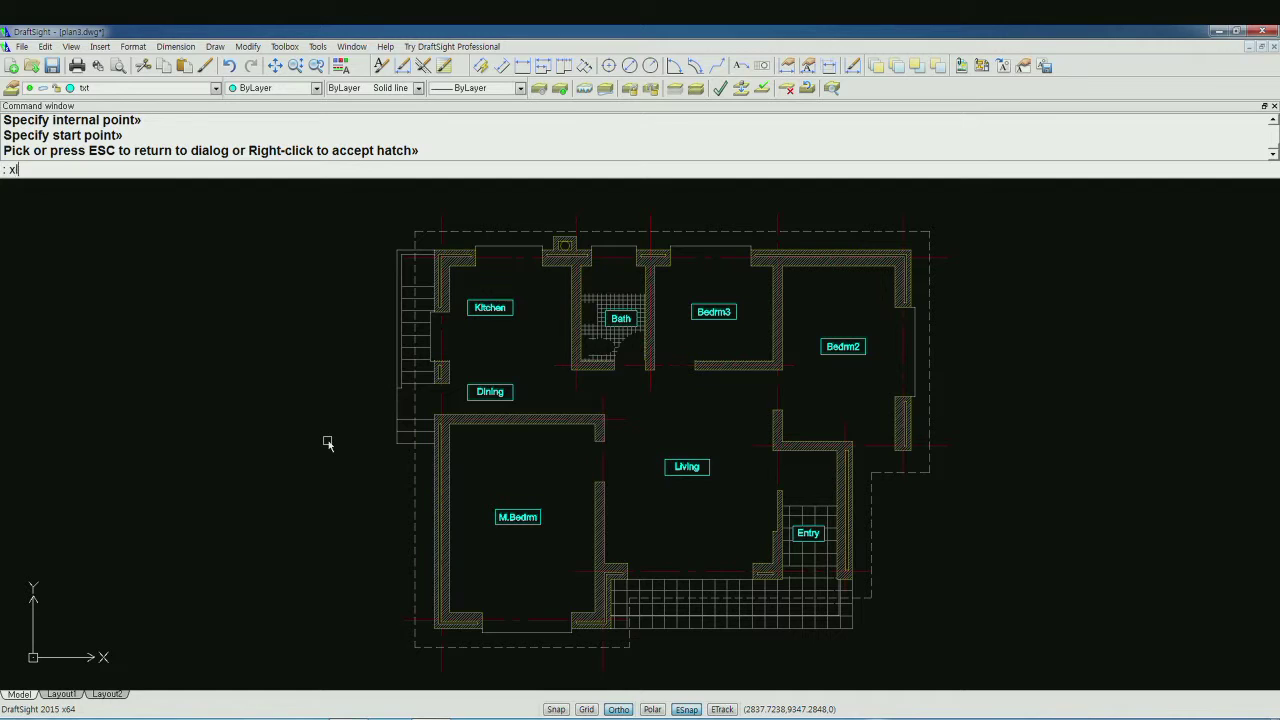
- Place two vertical infinite lines at the plan's left and right edges
key(Return)
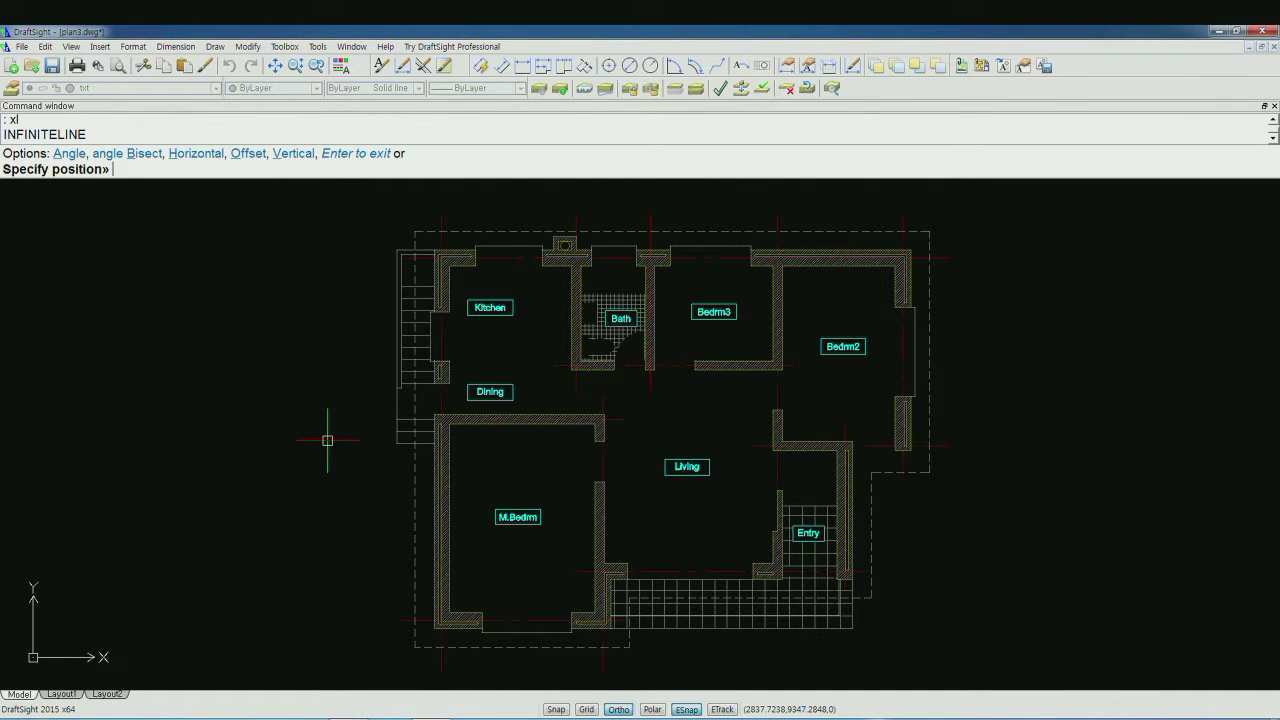
text(v)
key(Return)
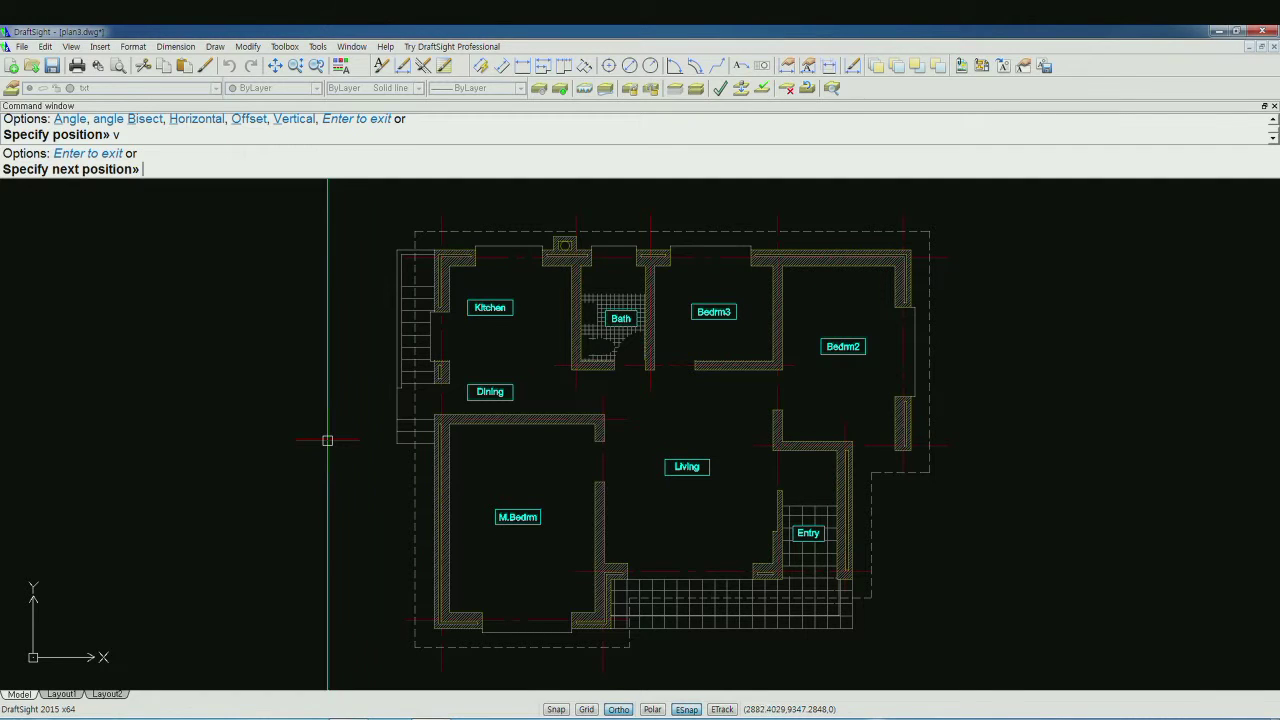
click(397, 443)
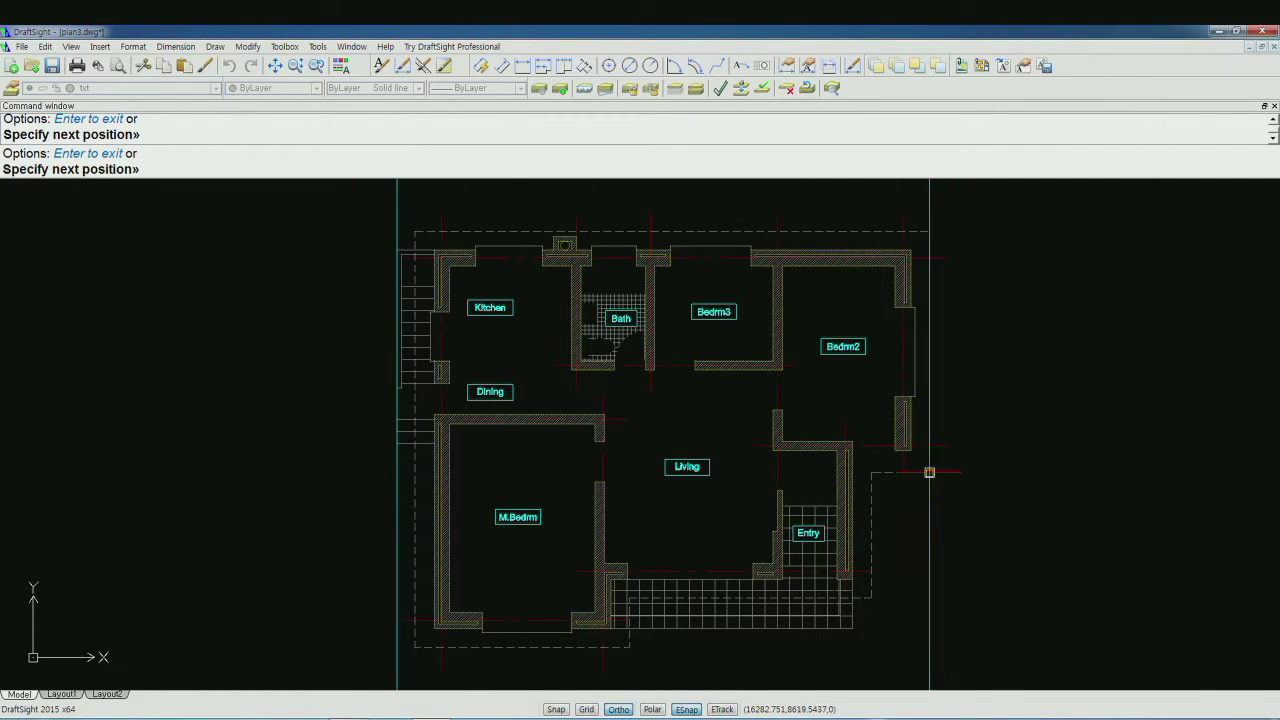
click(929, 471)
key(Return)
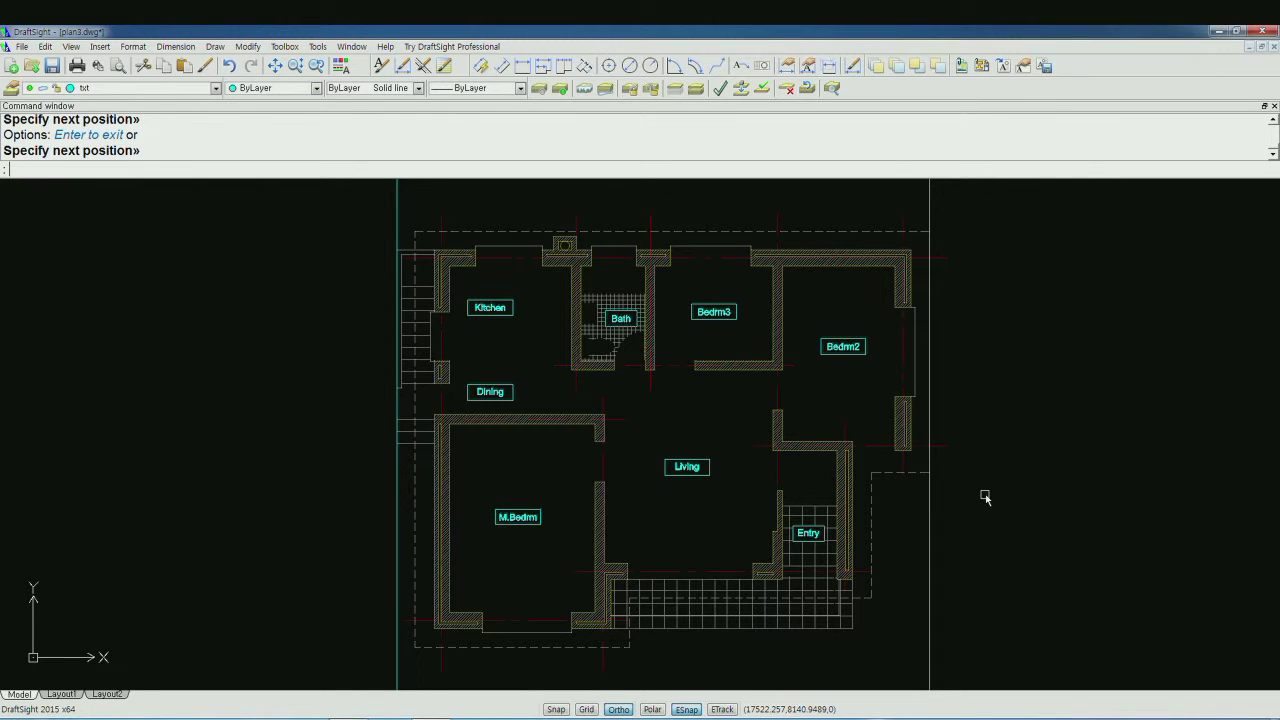
- Place two horizontal infinite lines above and below the plan
key(Return)
text(h)
key(Return)
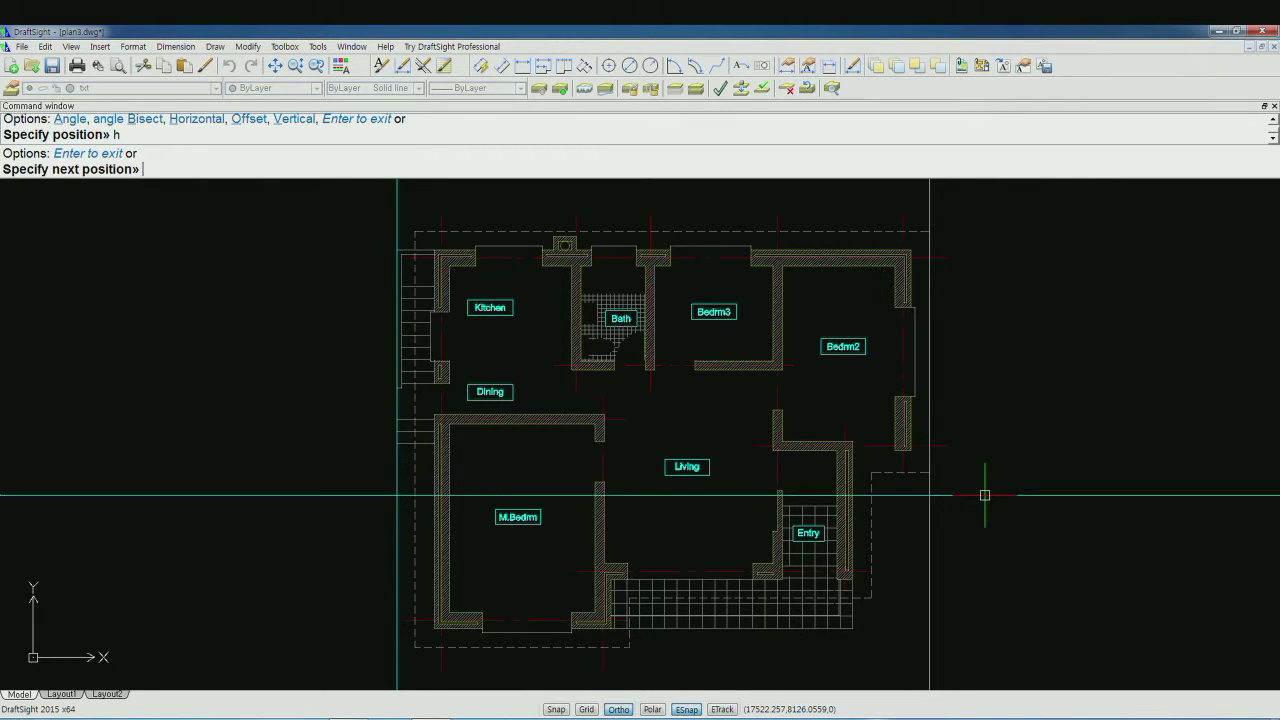
click(929, 231)
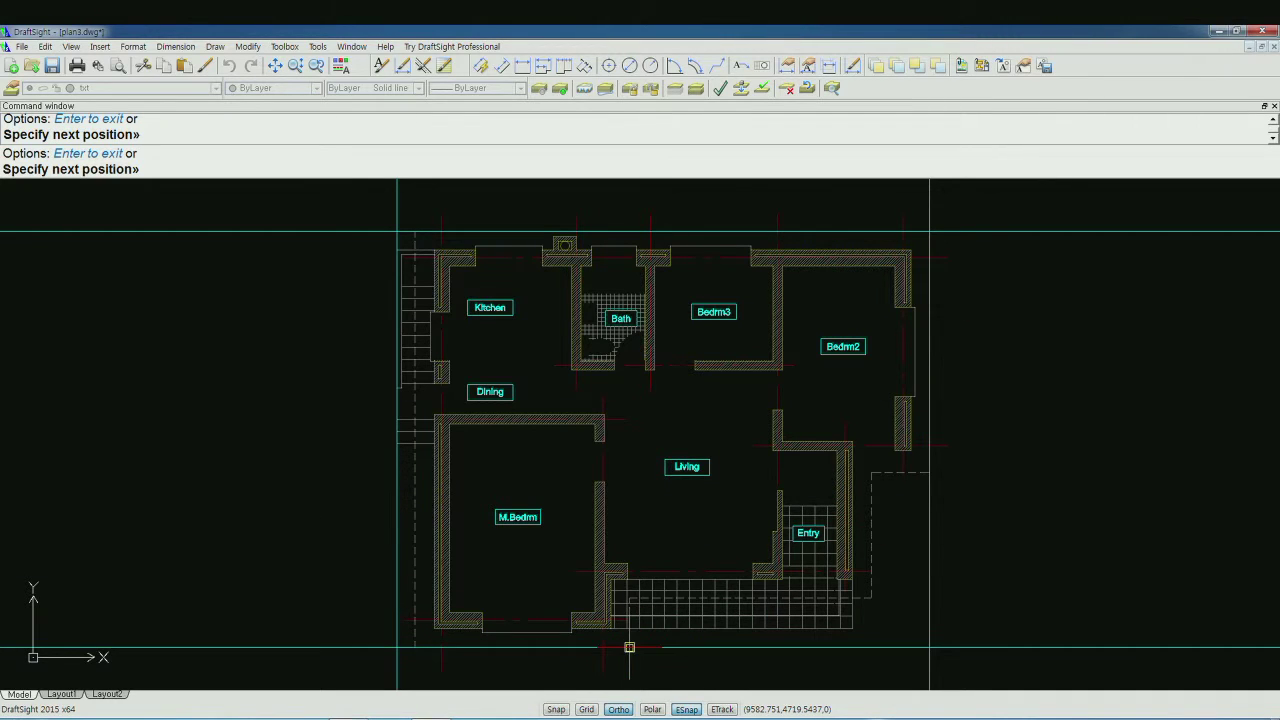
click(630, 647)
key(Return)
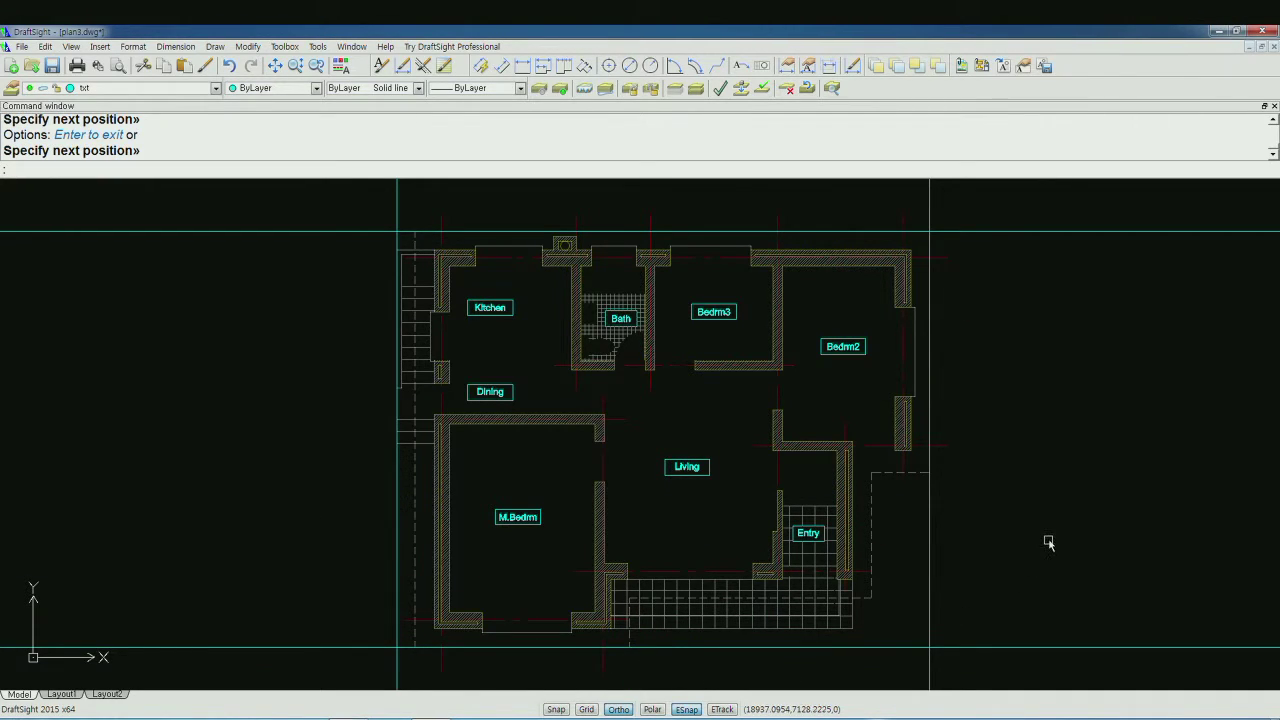
text(o)
key(Return)
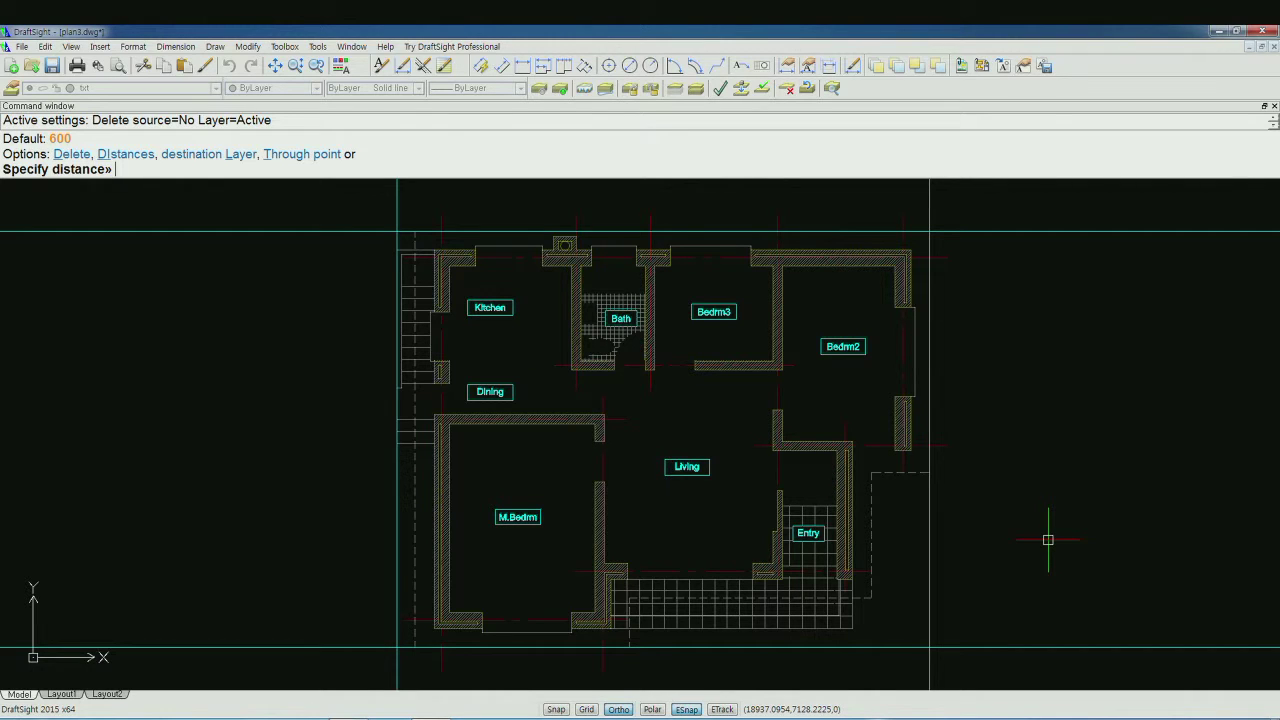
text(500)
- Offset each of the four construction lines 500 outward from the plan
key(Return)
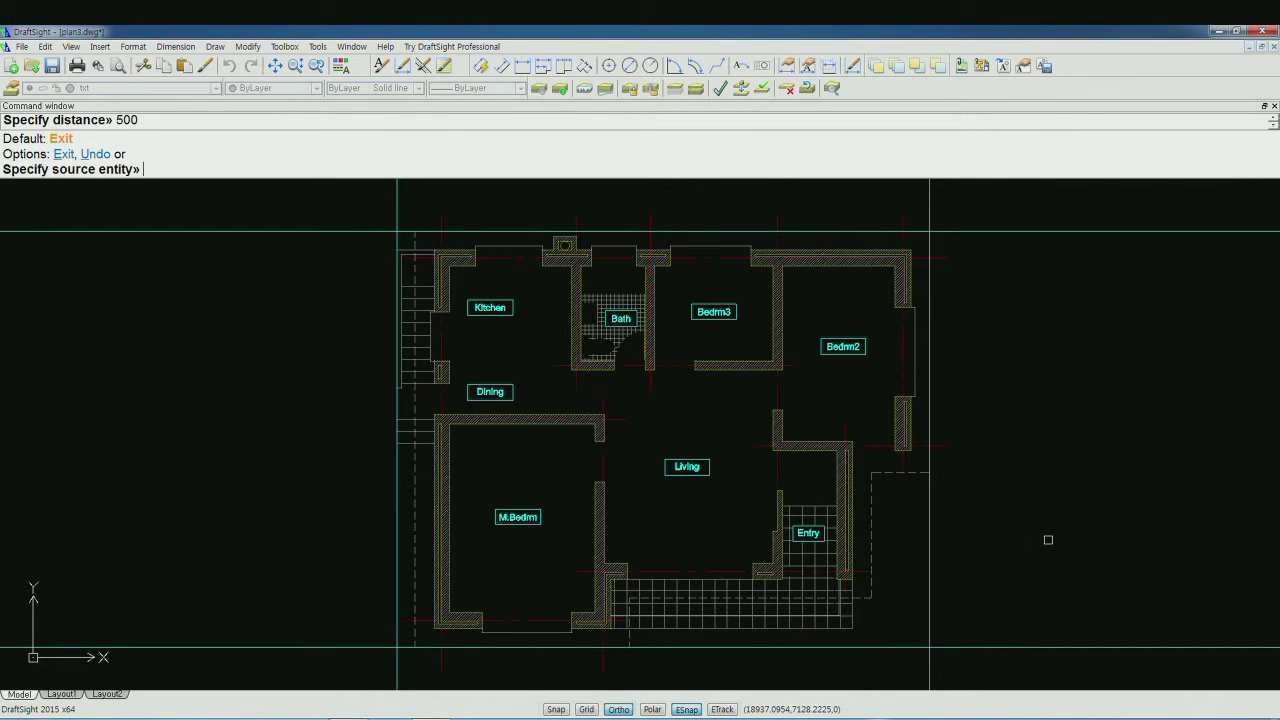
click(929, 602)
click(973, 603)
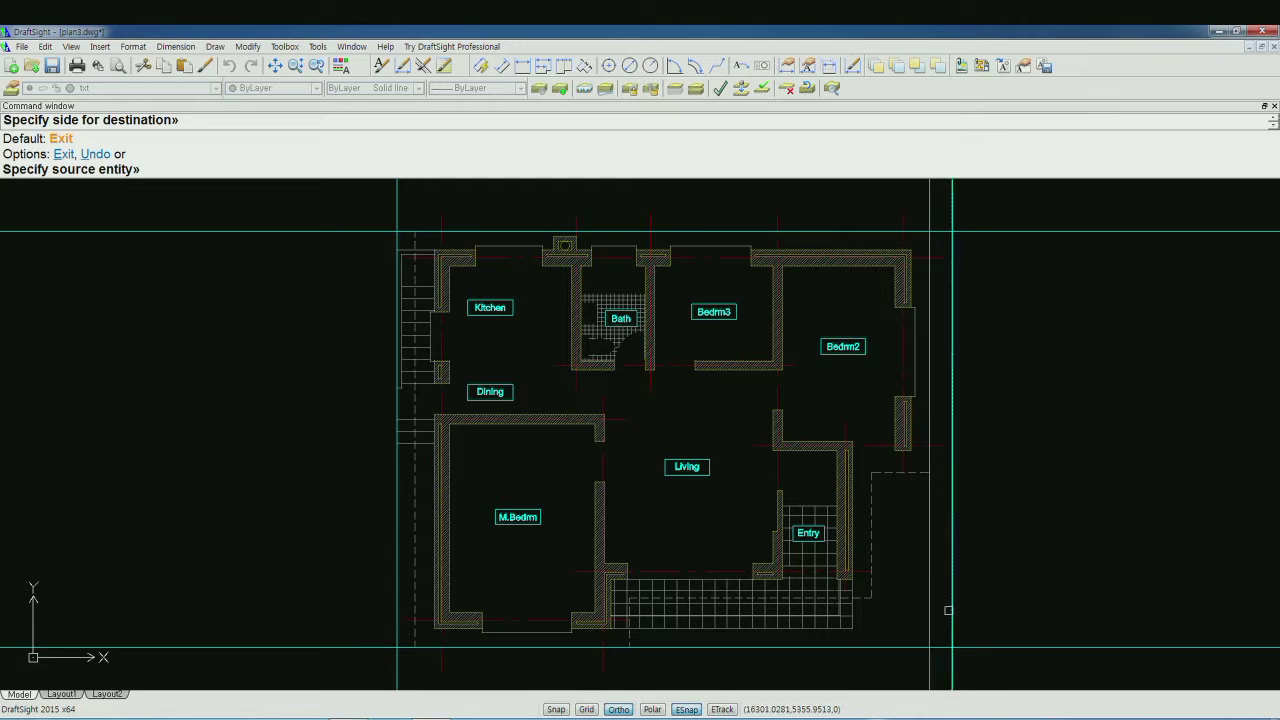
click(896, 647)
click(897, 680)
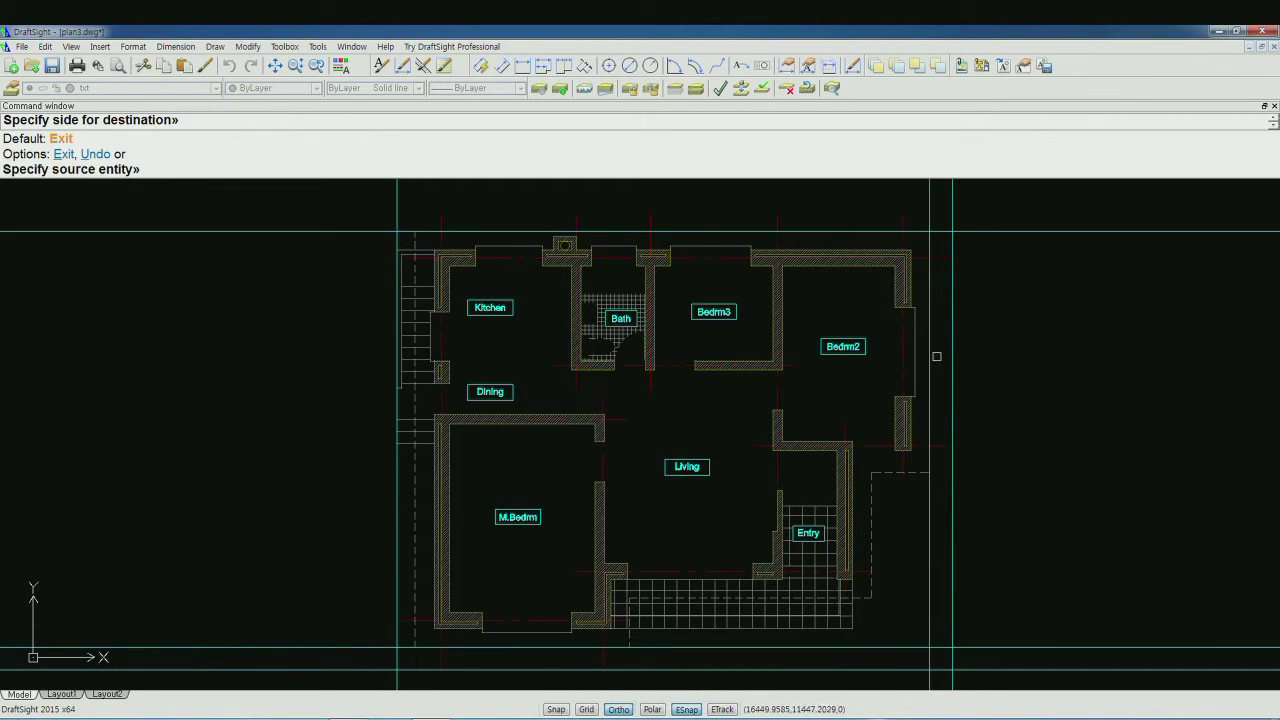
click(939, 232)
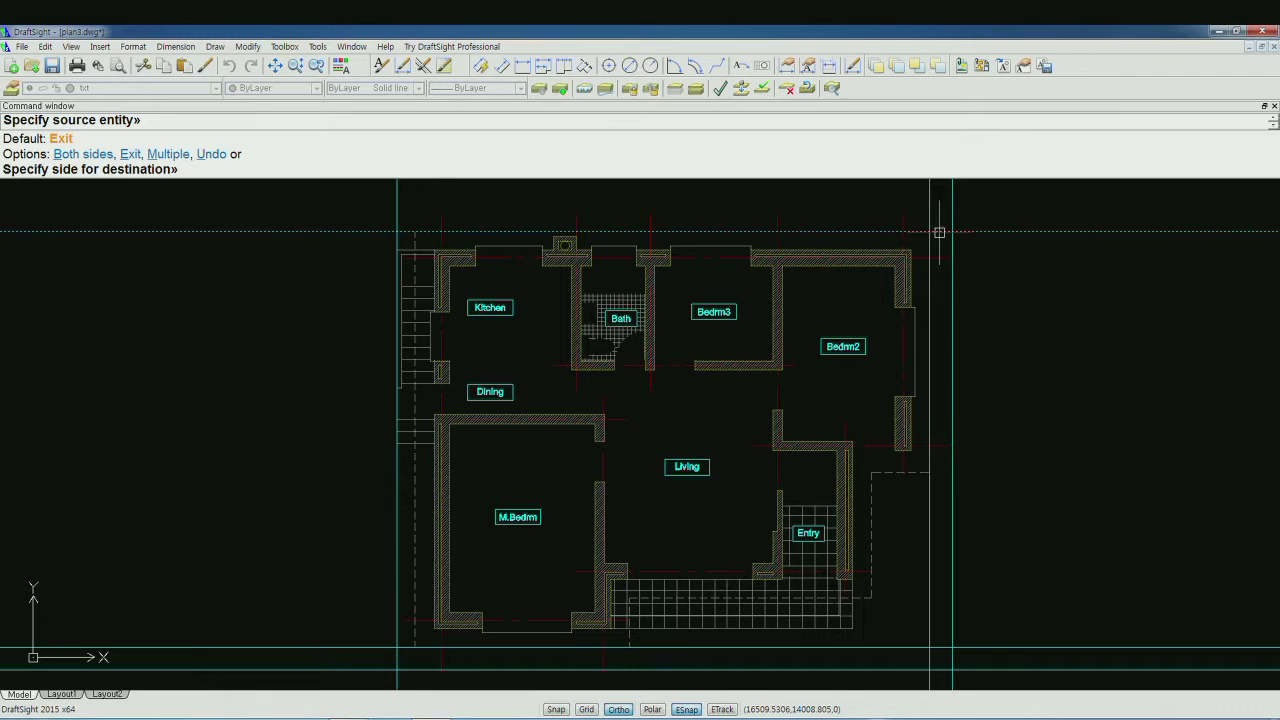
click(888, 191)
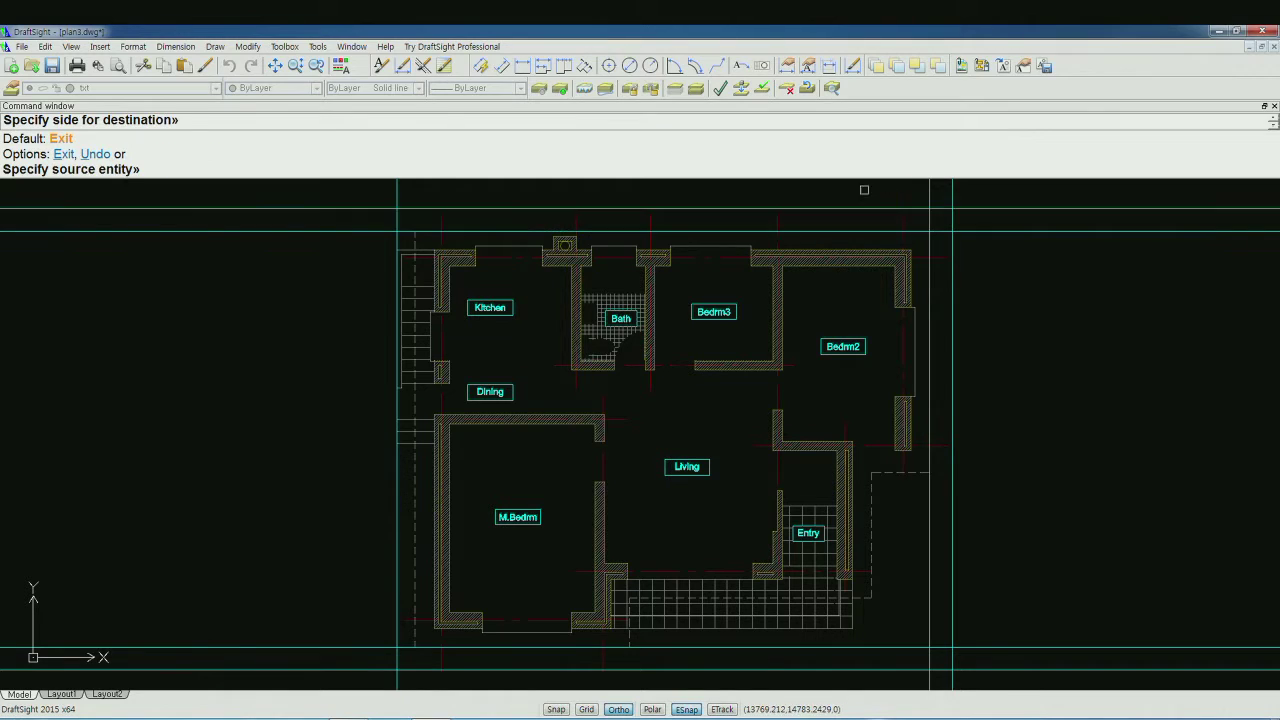
click(392, 191)
click(321, 195)
key(Escape)
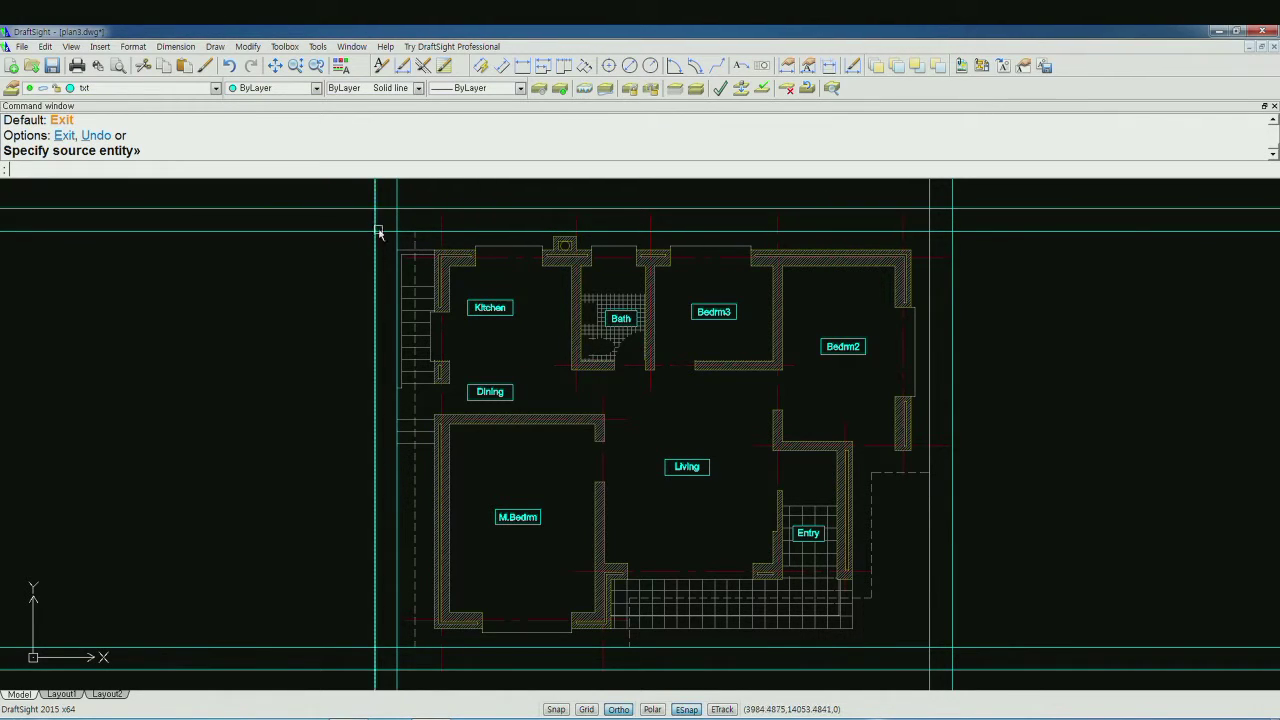
- Delete the four original construction lines
click(388, 231)
click(398, 225)
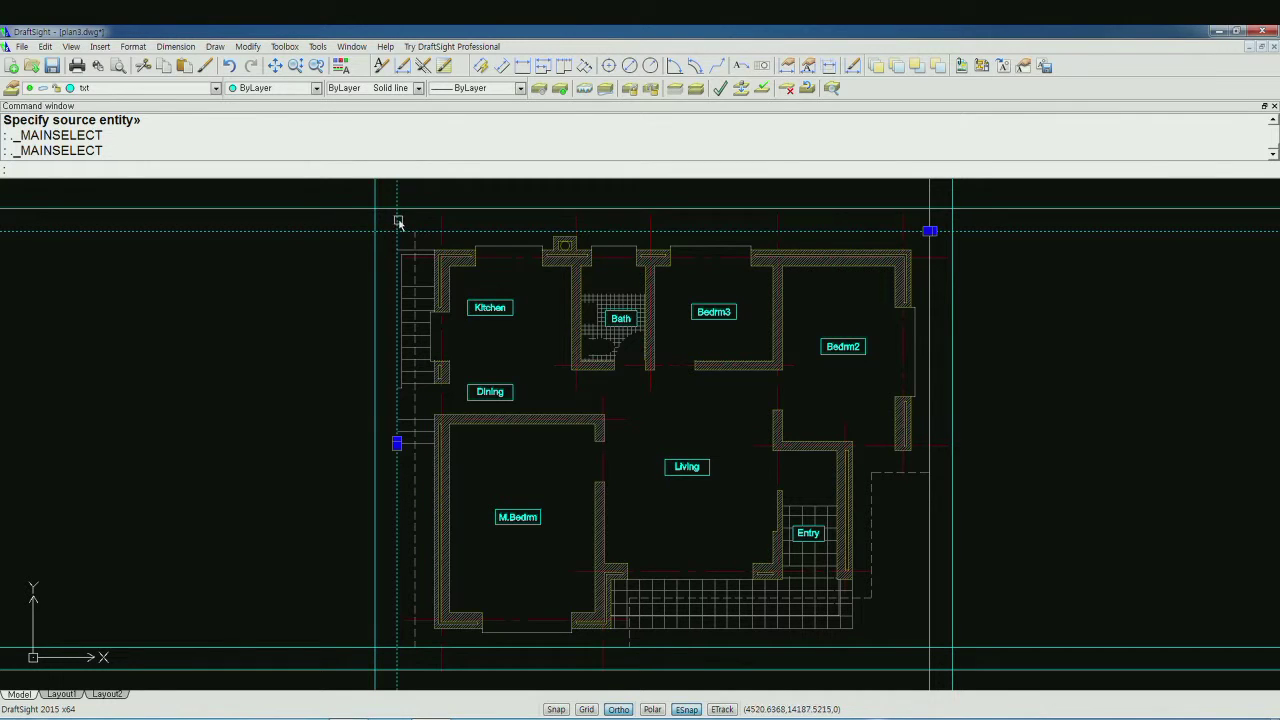
click(929, 657)
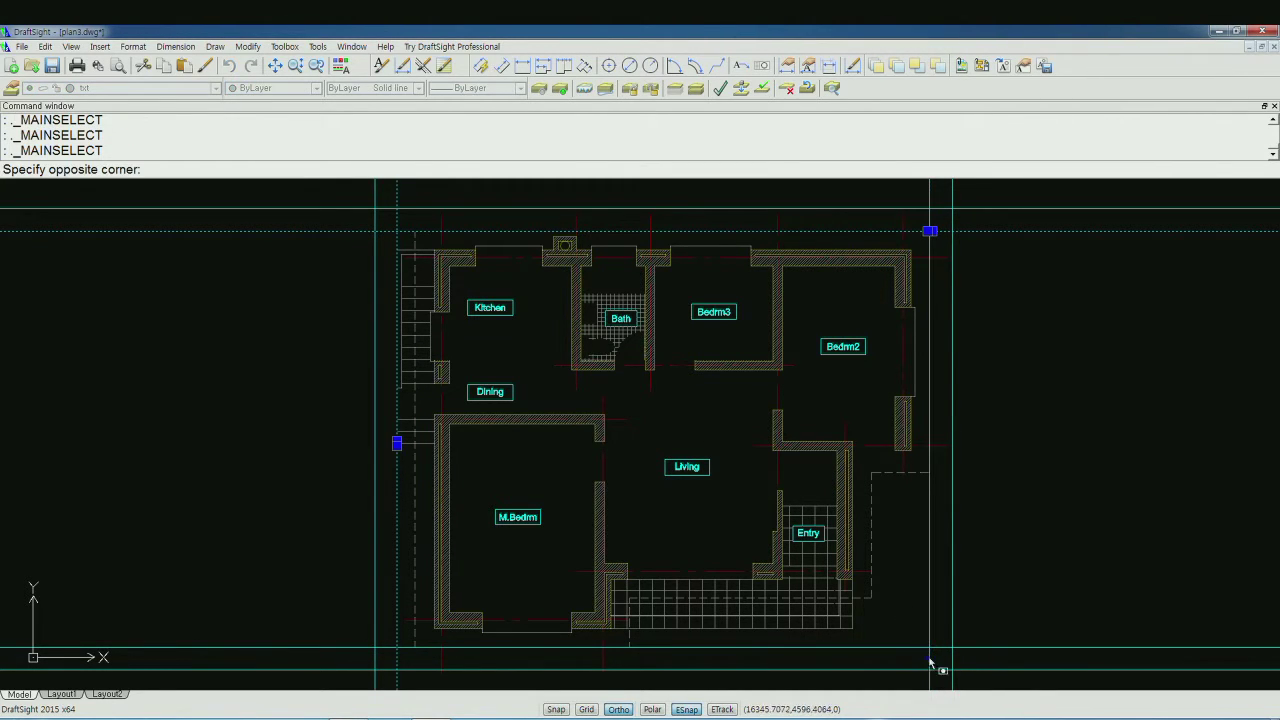
click(932, 657)
click(938, 651)
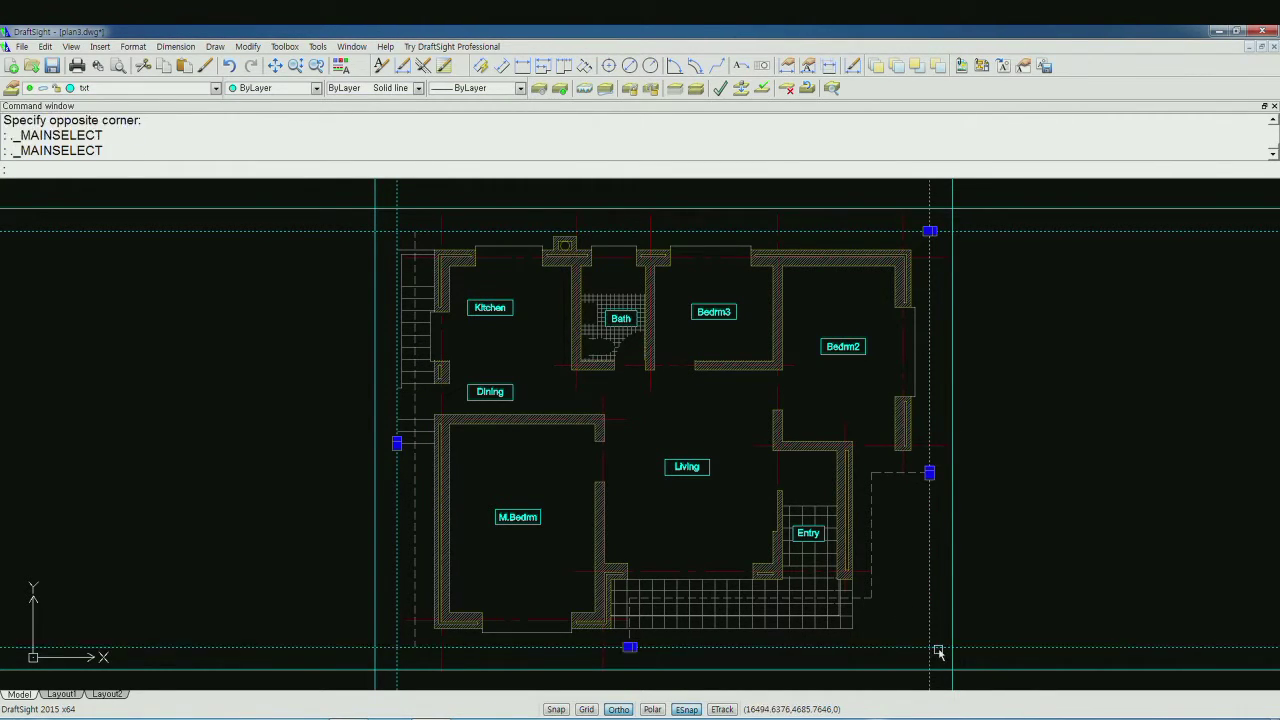
key(Delete)
scroll(889, 623, down, 1)
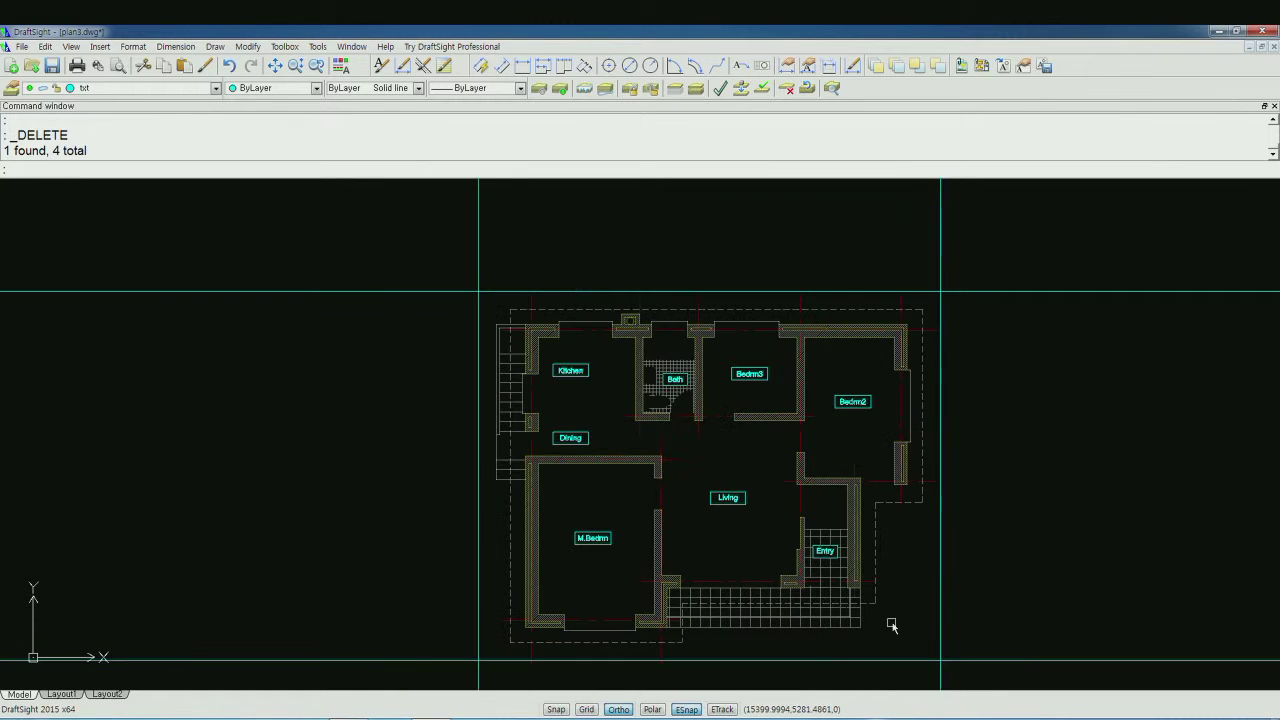
middle_drag(880, 623, 853, 582)
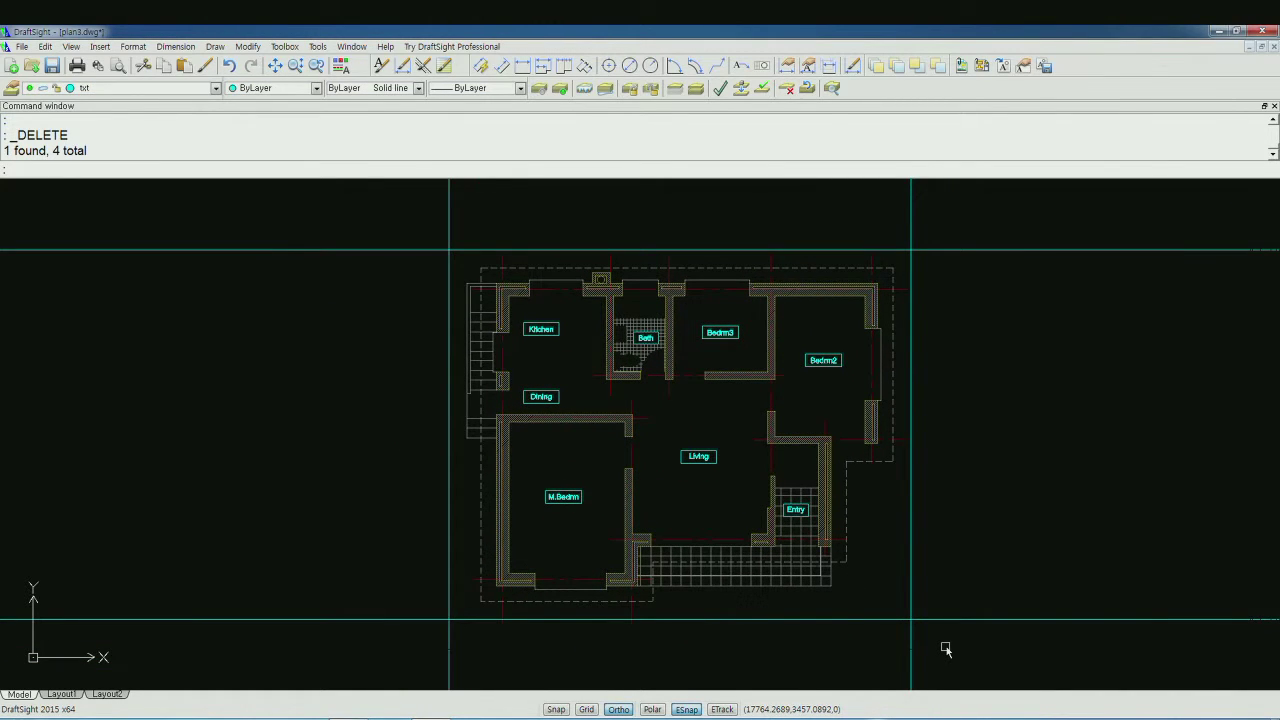
text(tr)
- Trim the overhanging line ends on all four sides to form a closed rectangular frame
key(Return)
key(Return)
click(975, 682)
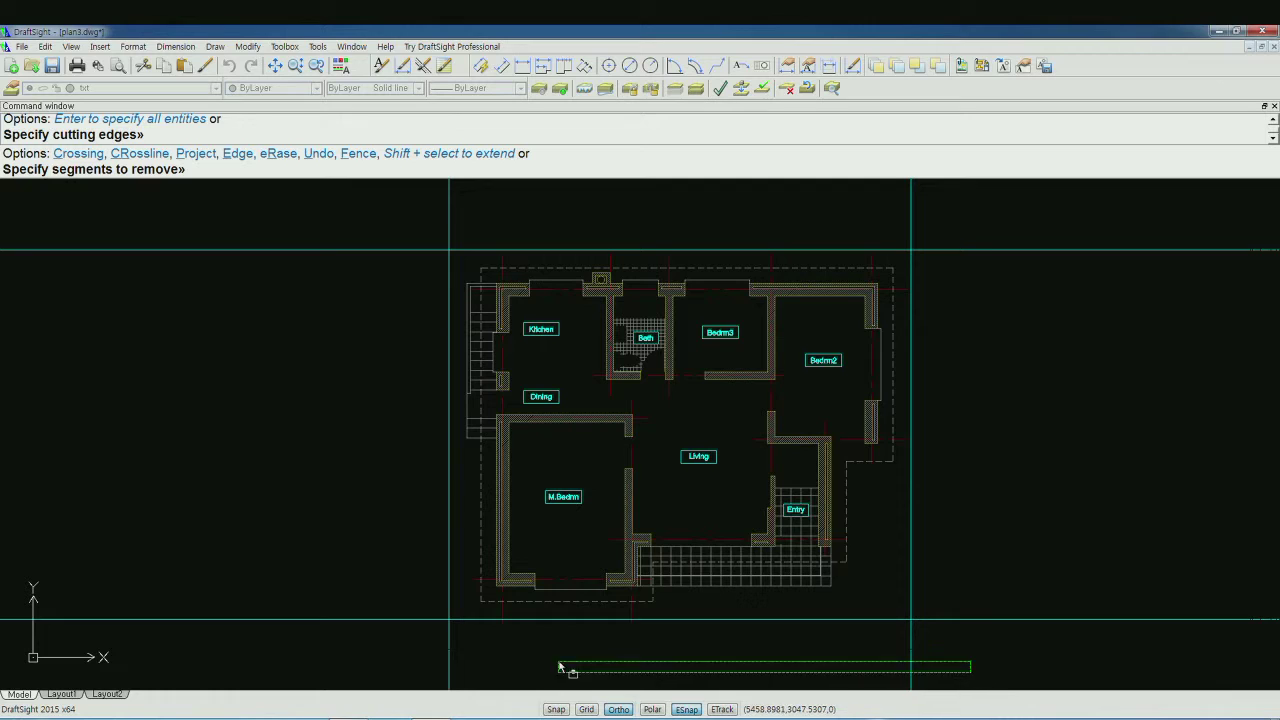
click(392, 659)
click(946, 208)
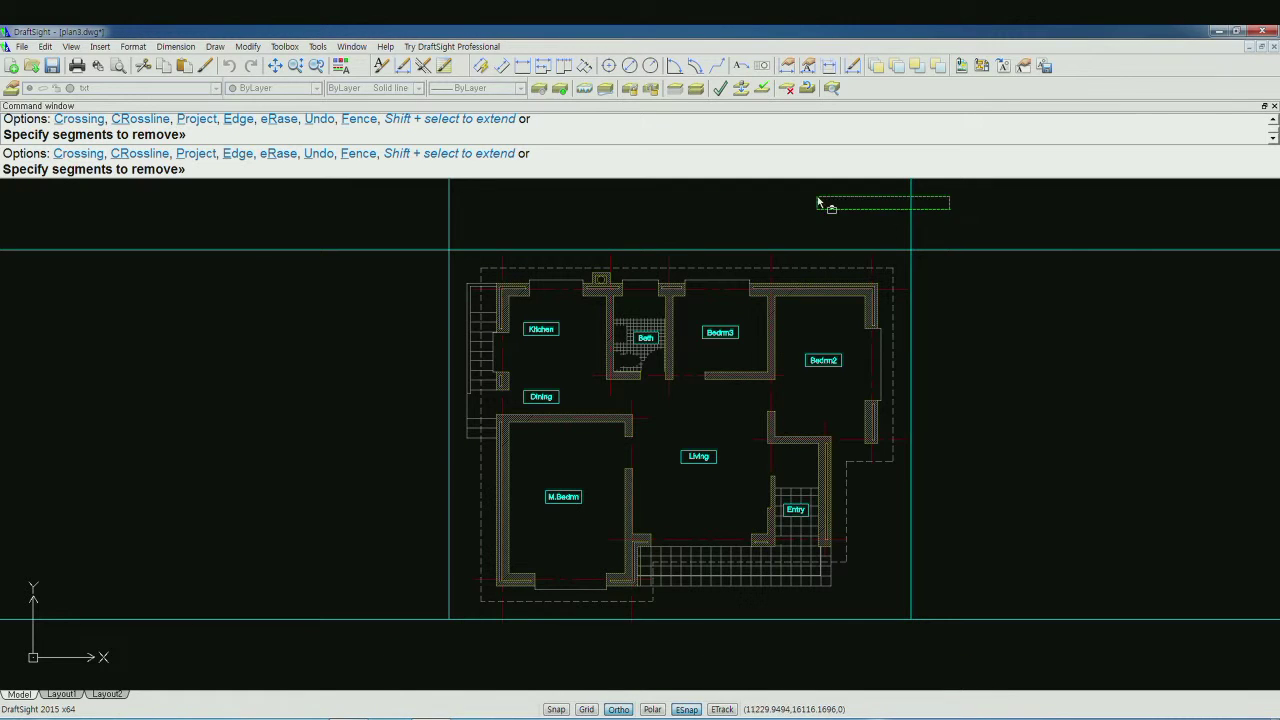
click(426, 195)
click(416, 218)
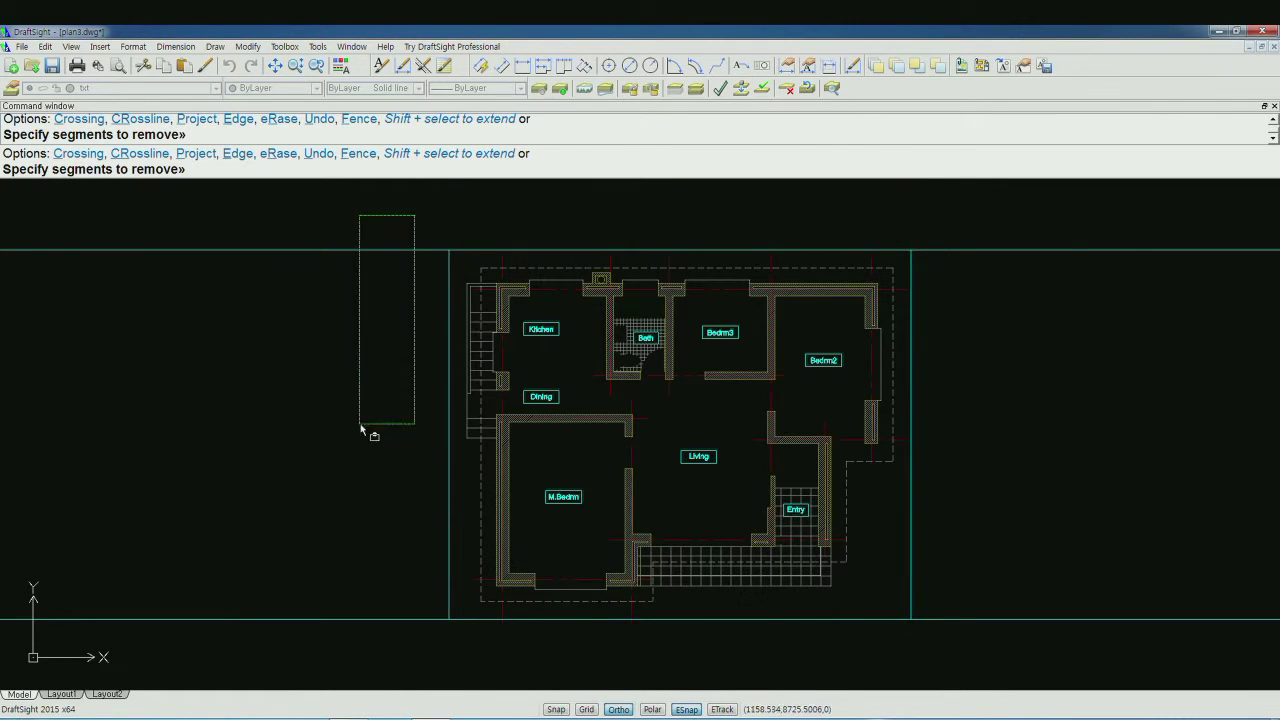
click(347, 642)
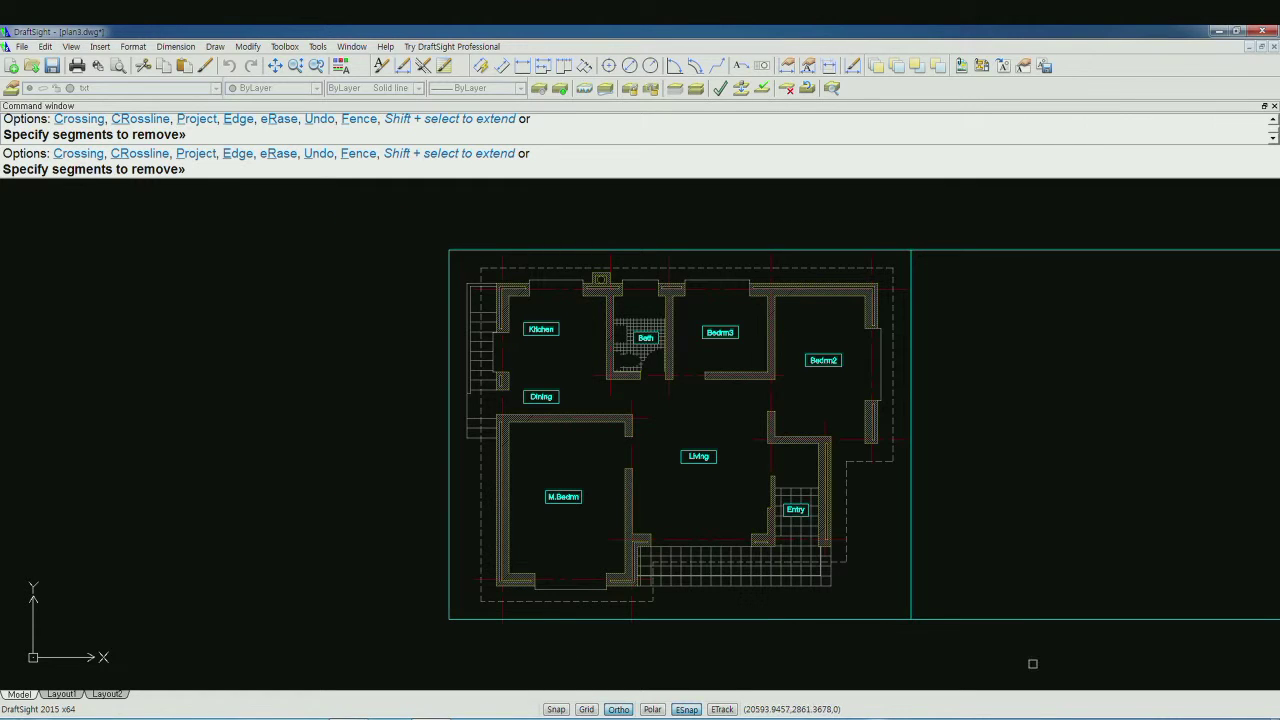
click(1062, 672)
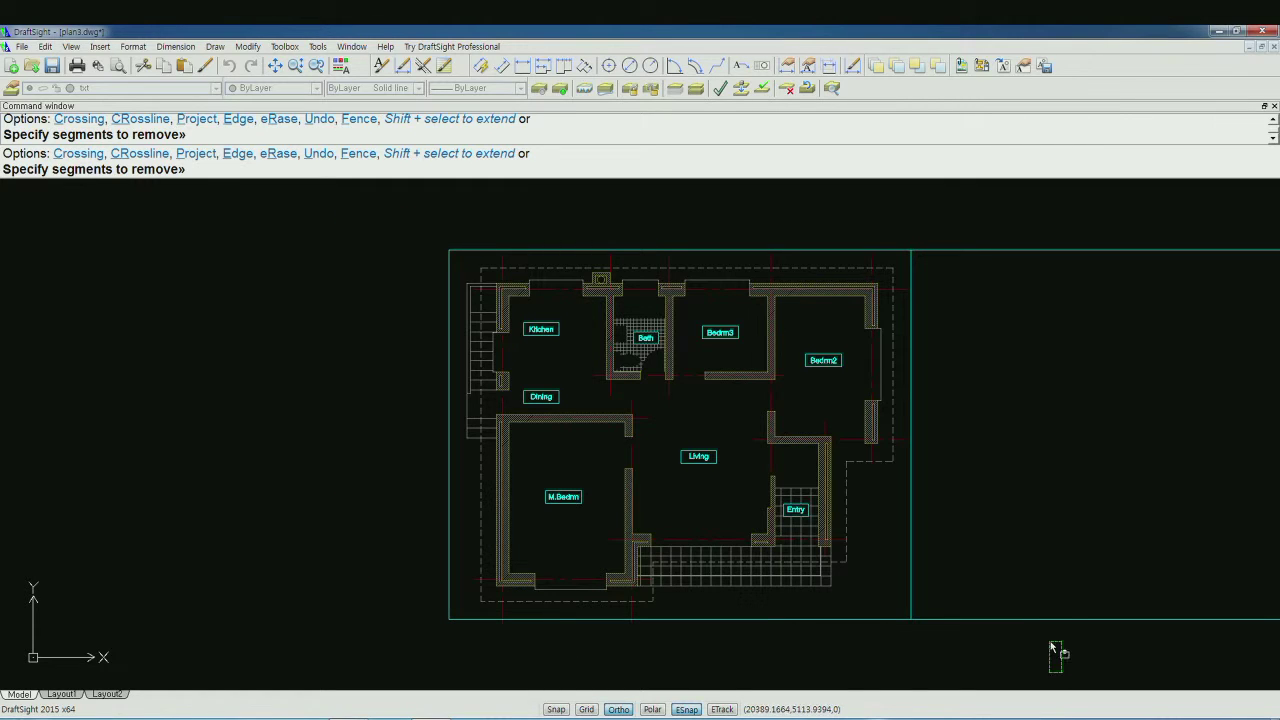
click(990, 228)
key(Return)
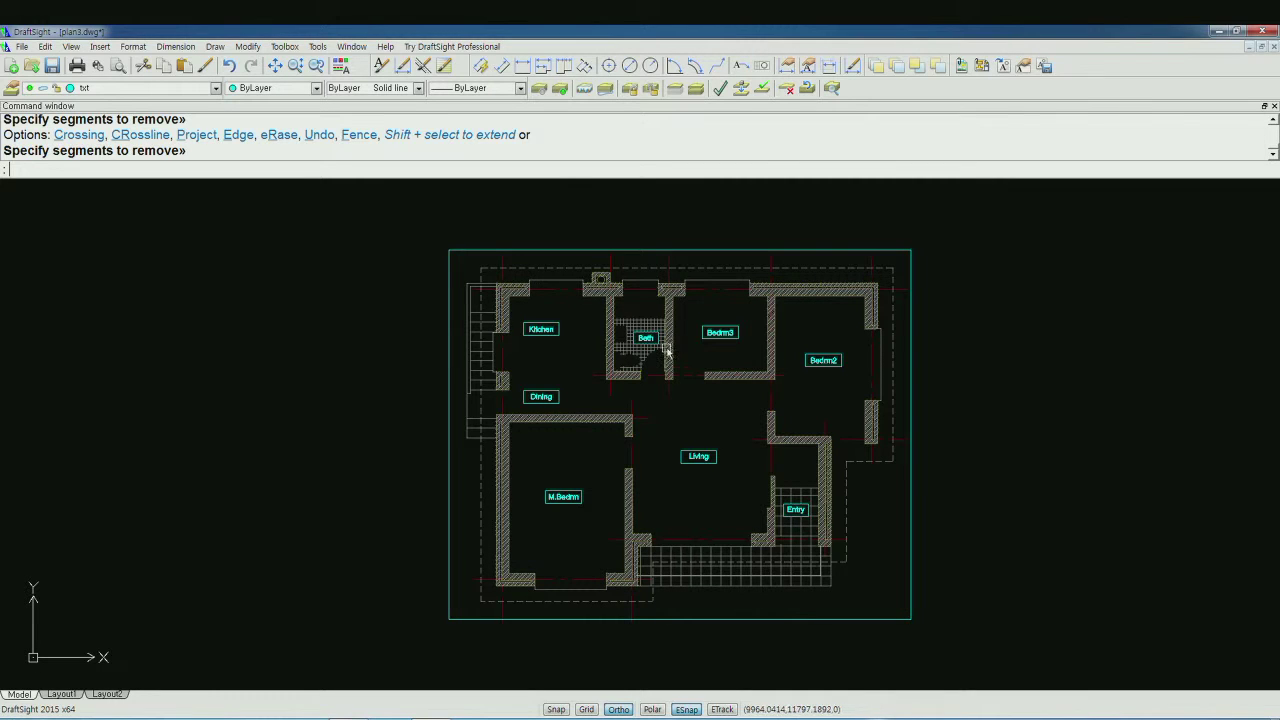
scroll(667, 350, up, 1)
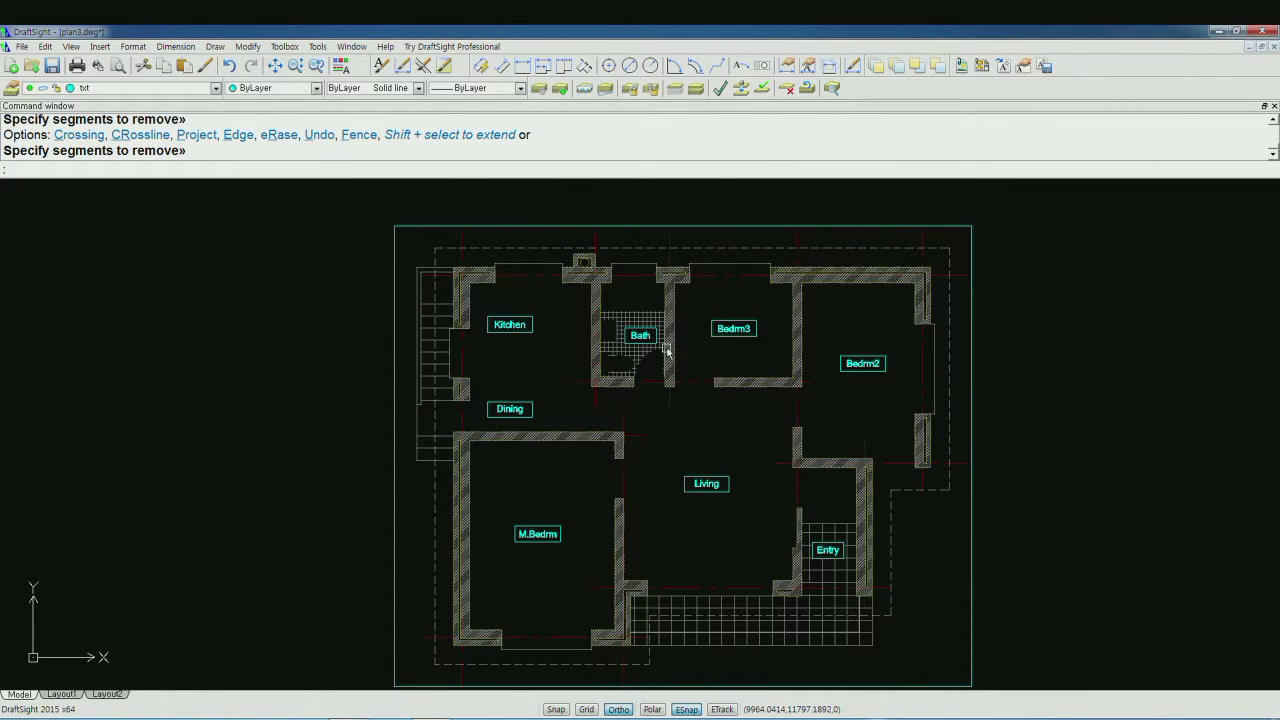
- Turn off the ele layer and make cen the current layer
click(215, 88)
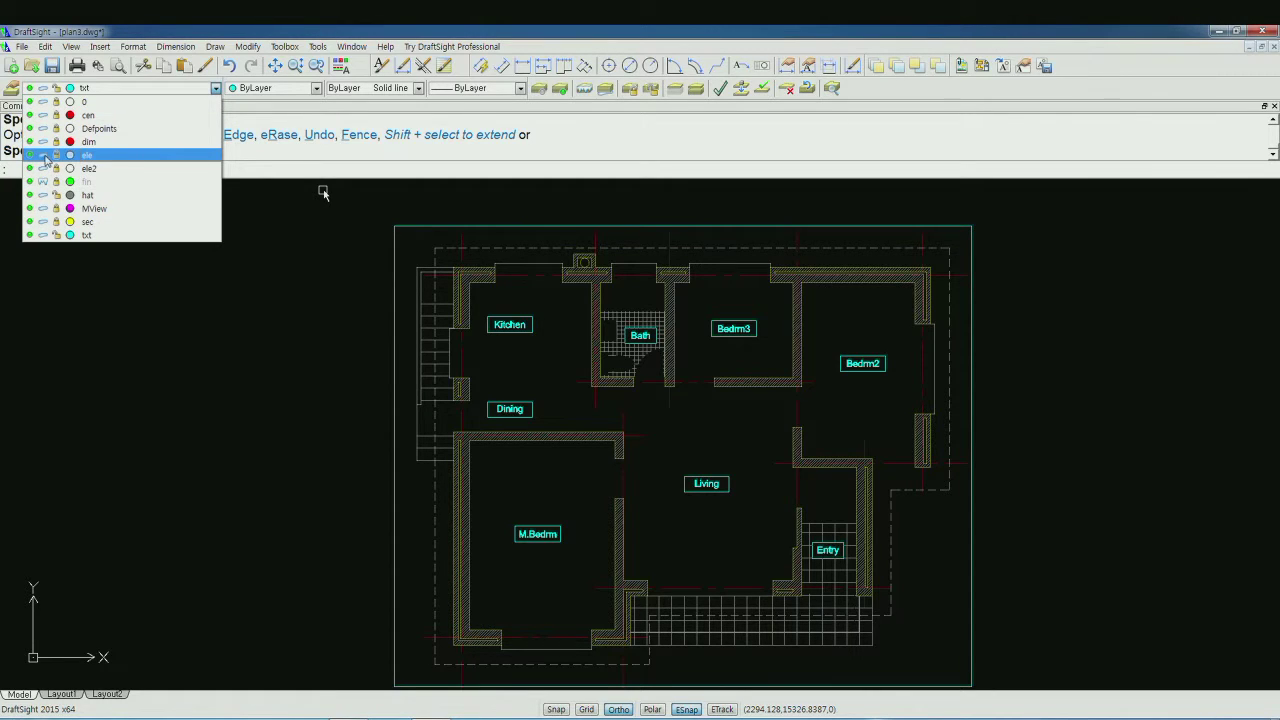
click(44, 155)
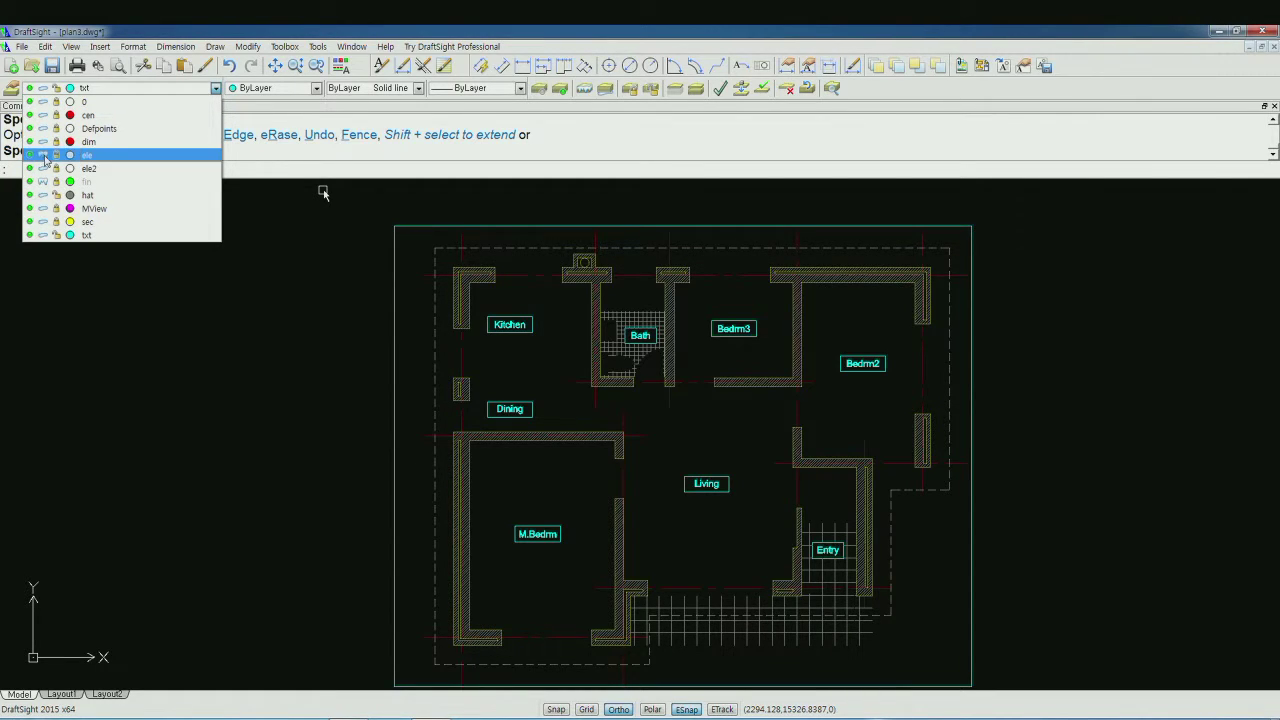
click(57, 118)
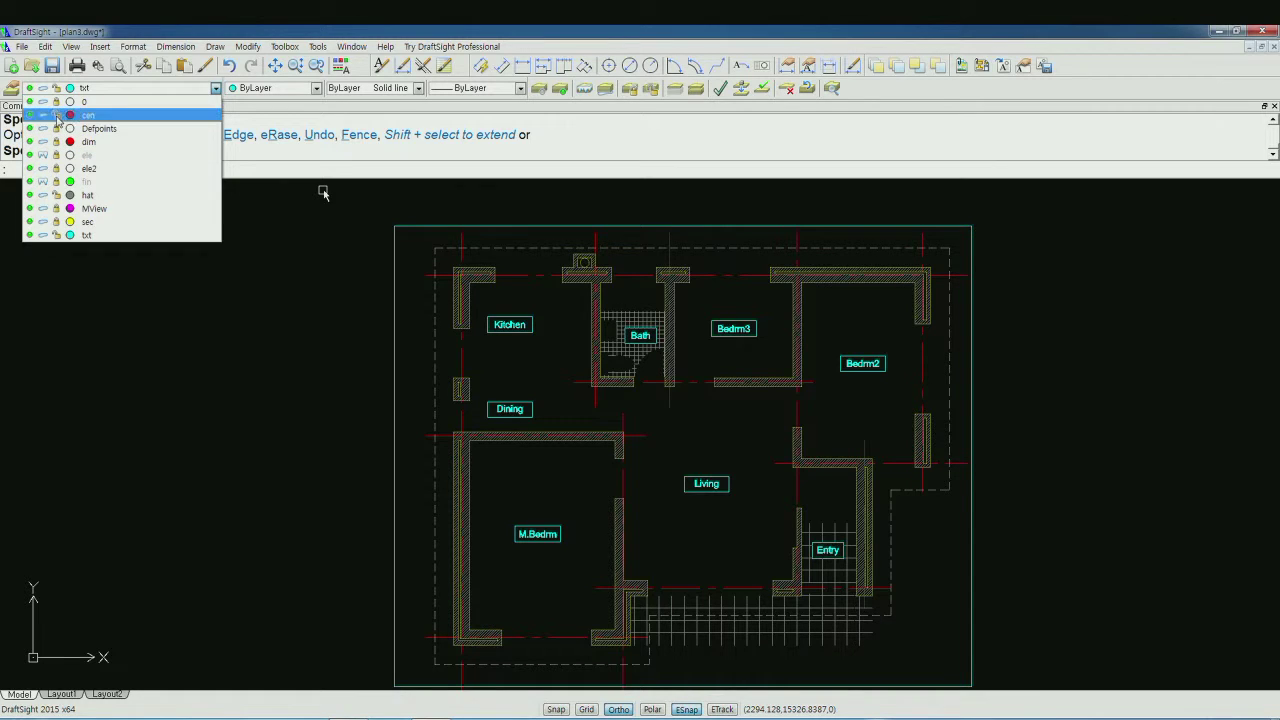
click(92, 116)
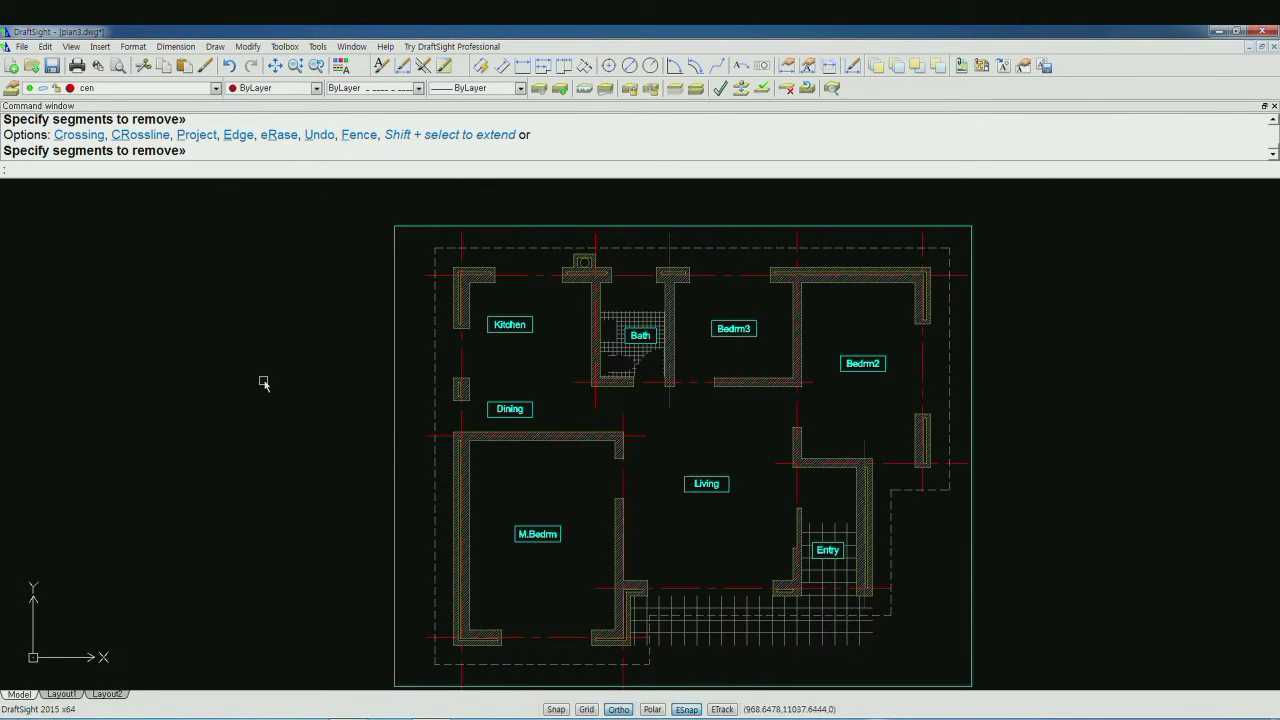
scroll(269, 386, down, 1)
text(ex)
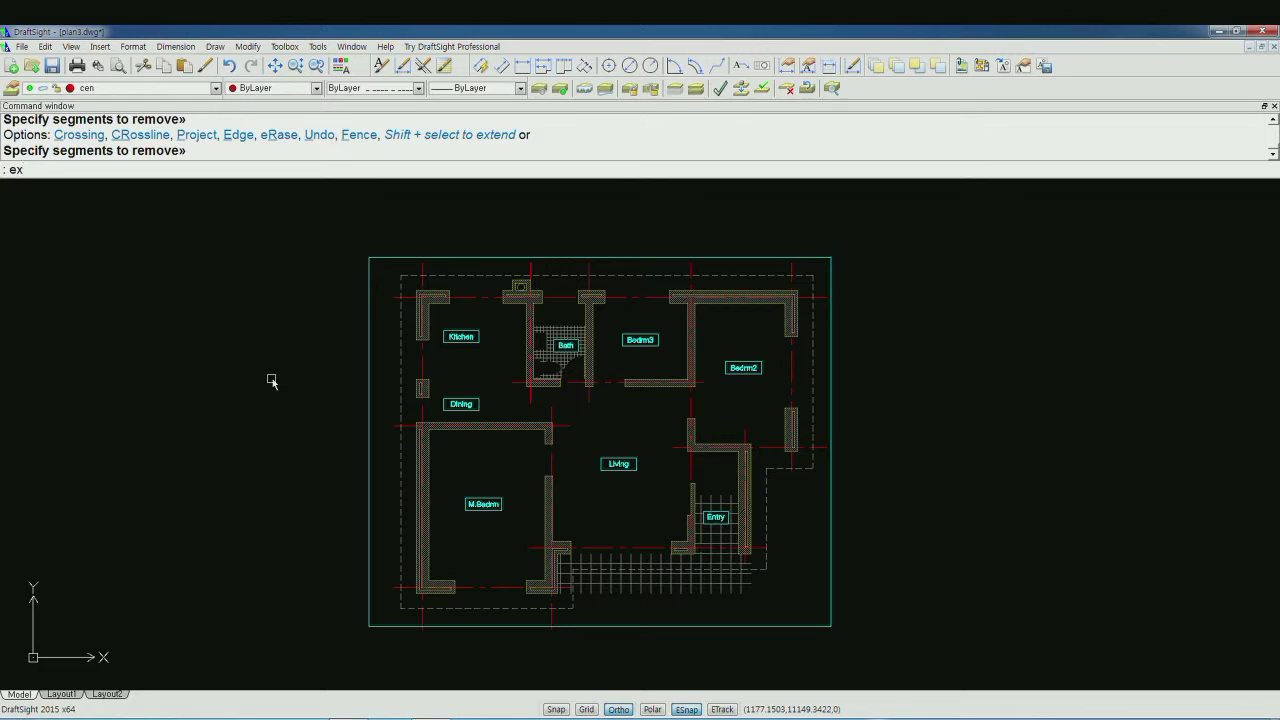
- Extend two centerlines toward the rectangular border frame
key(Return)
key(Return)
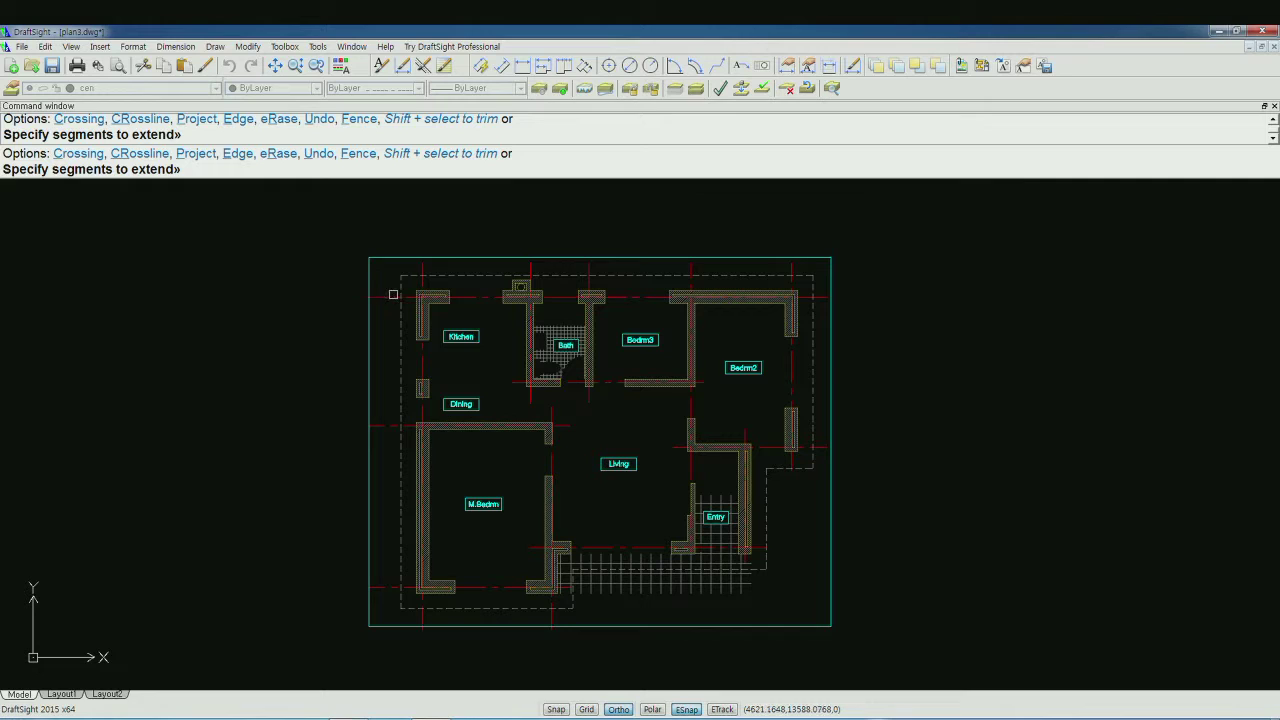
click(510, 261)
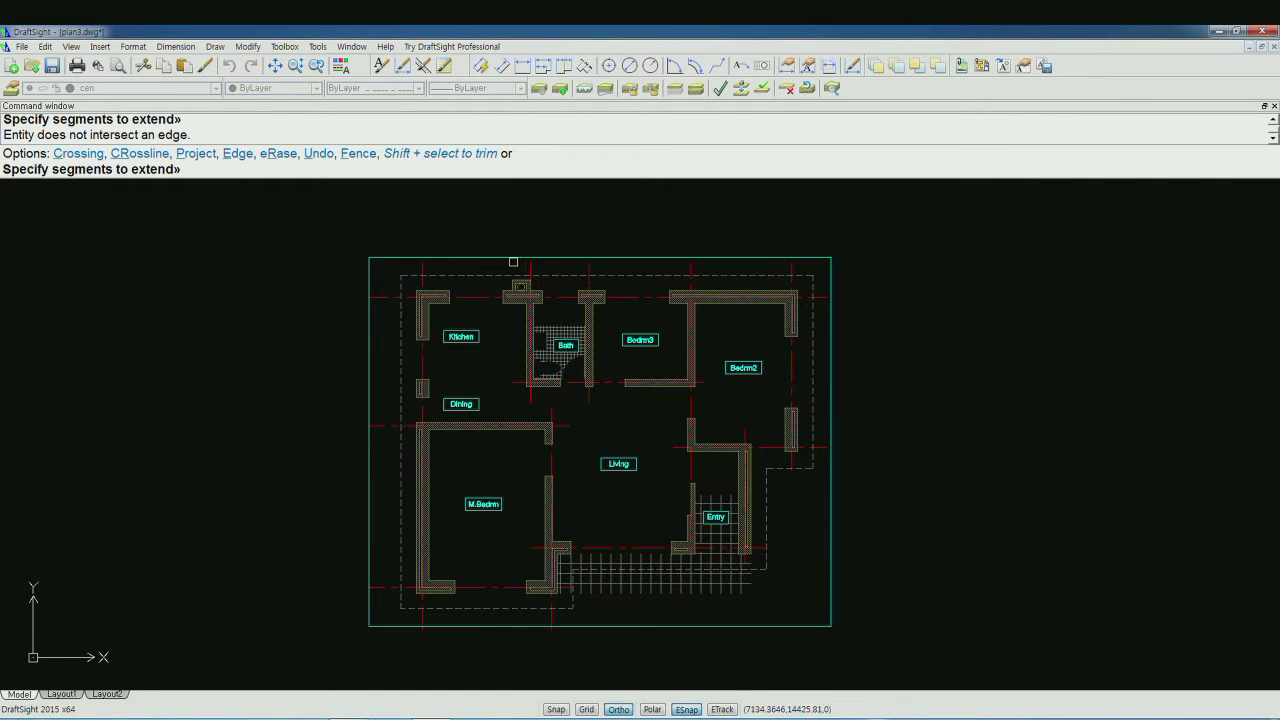
click(424, 266)
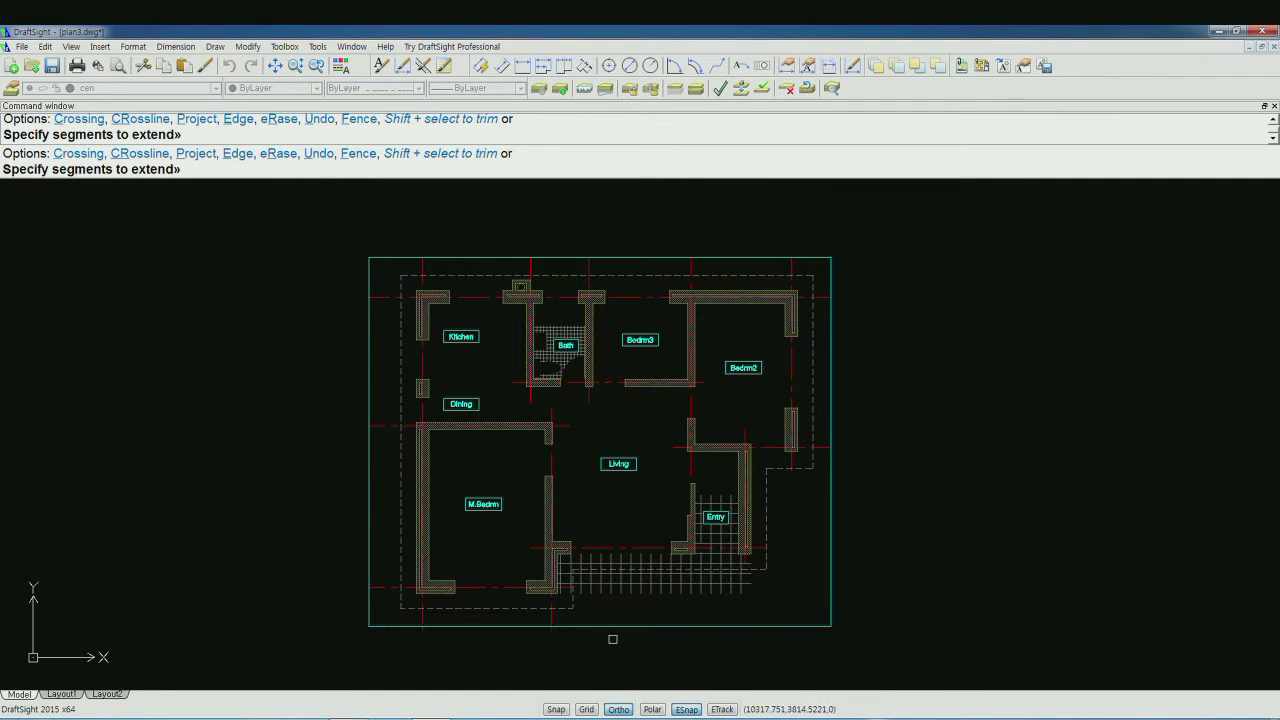
- Zoom in on the plan's bottom edge and window-select the area below it
scroll(571, 643, up, 3)
middle_drag(486, 625, 651, 511)
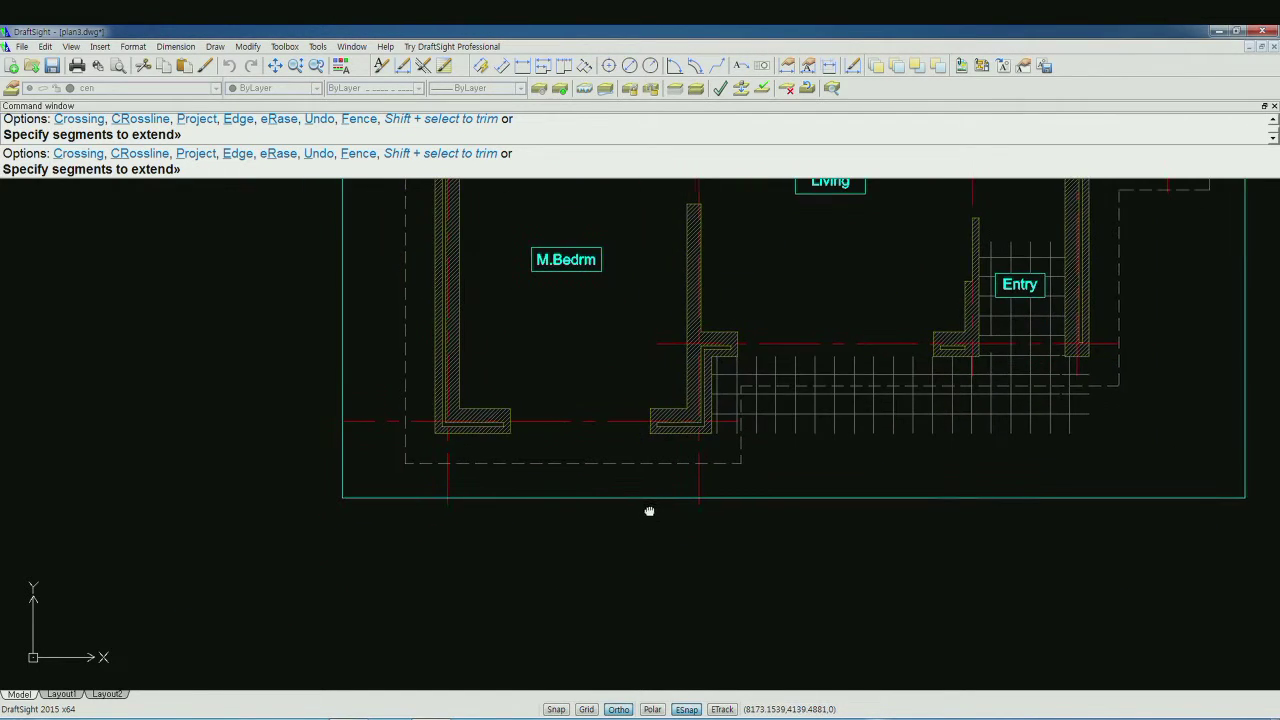
scroll(643, 503, up, 1)
scroll(645, 502, up, 2)
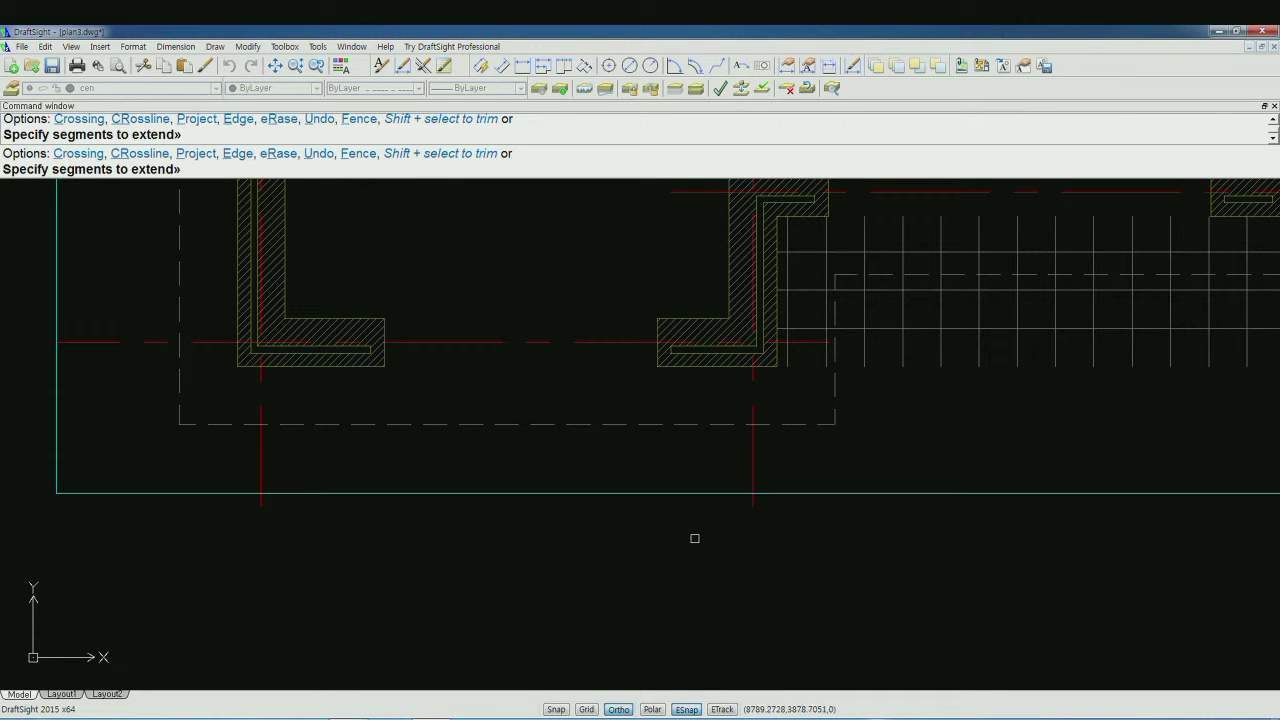
click(772, 541)
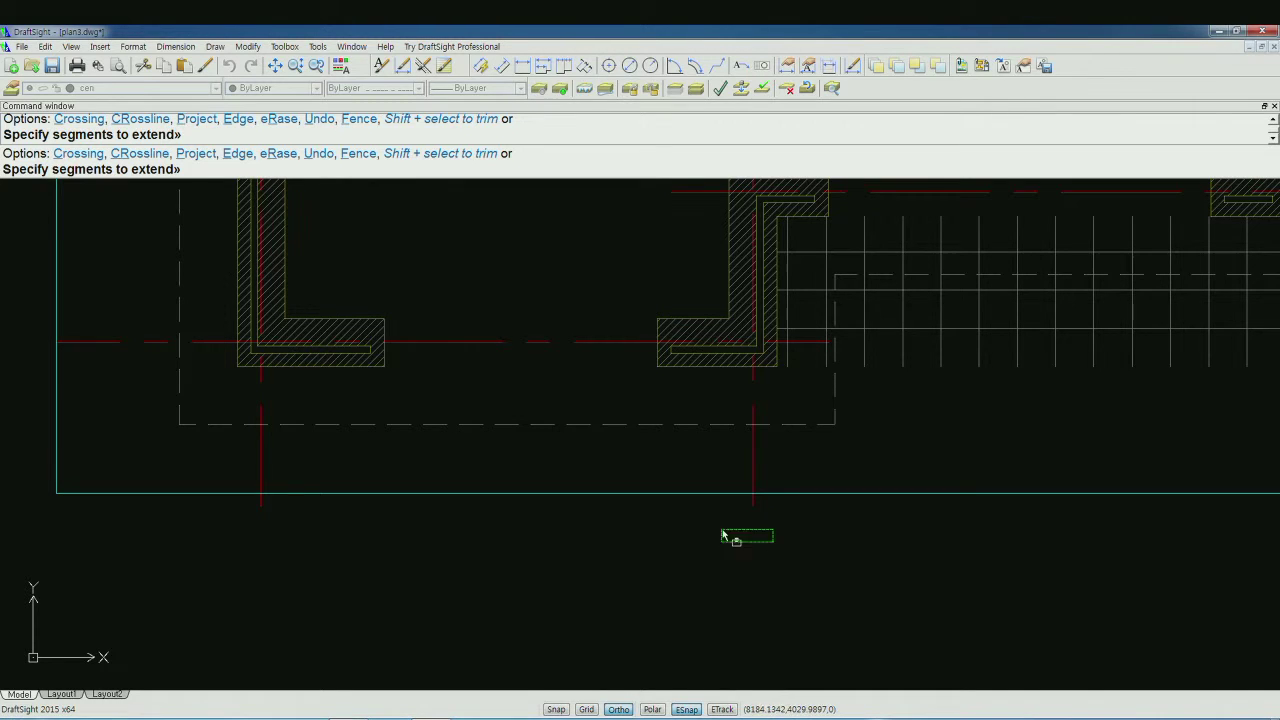
click(209, 502)
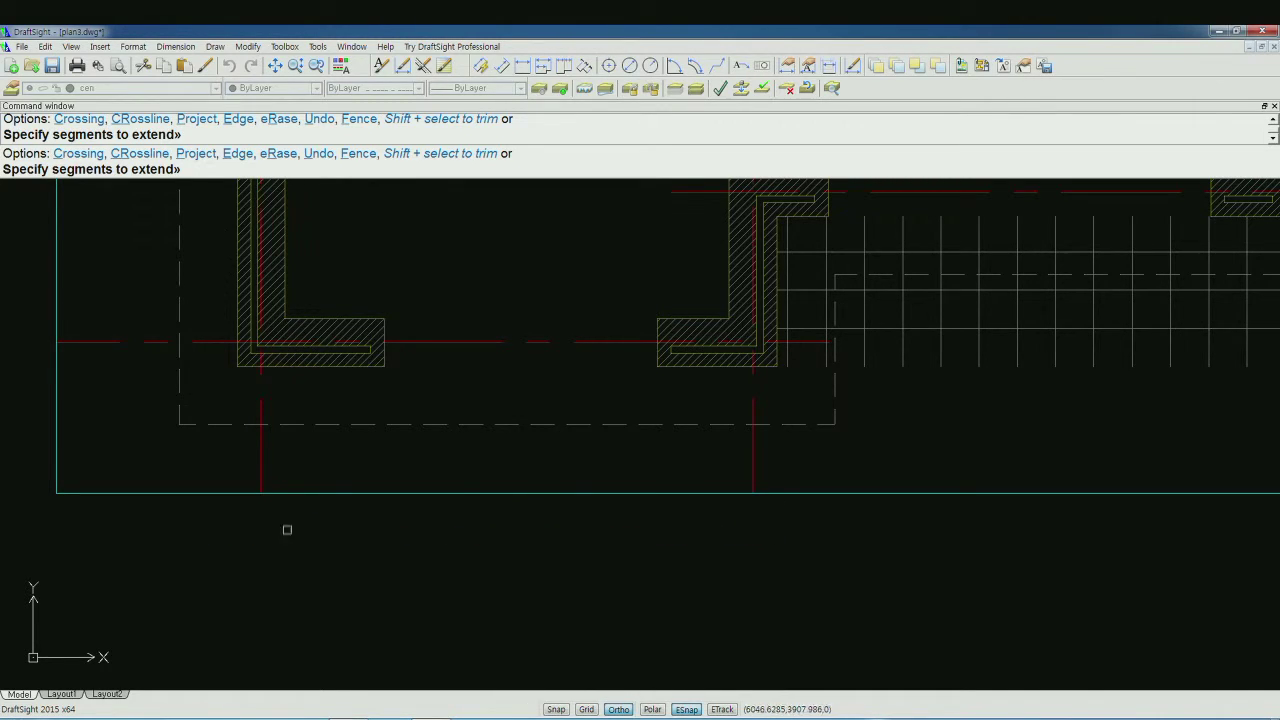
scroll(438, 541, down, 2)
scroll(591, 531, down, 2)
scroll(591, 531, down, 1)
middle_drag(805, 348, 804, 529)
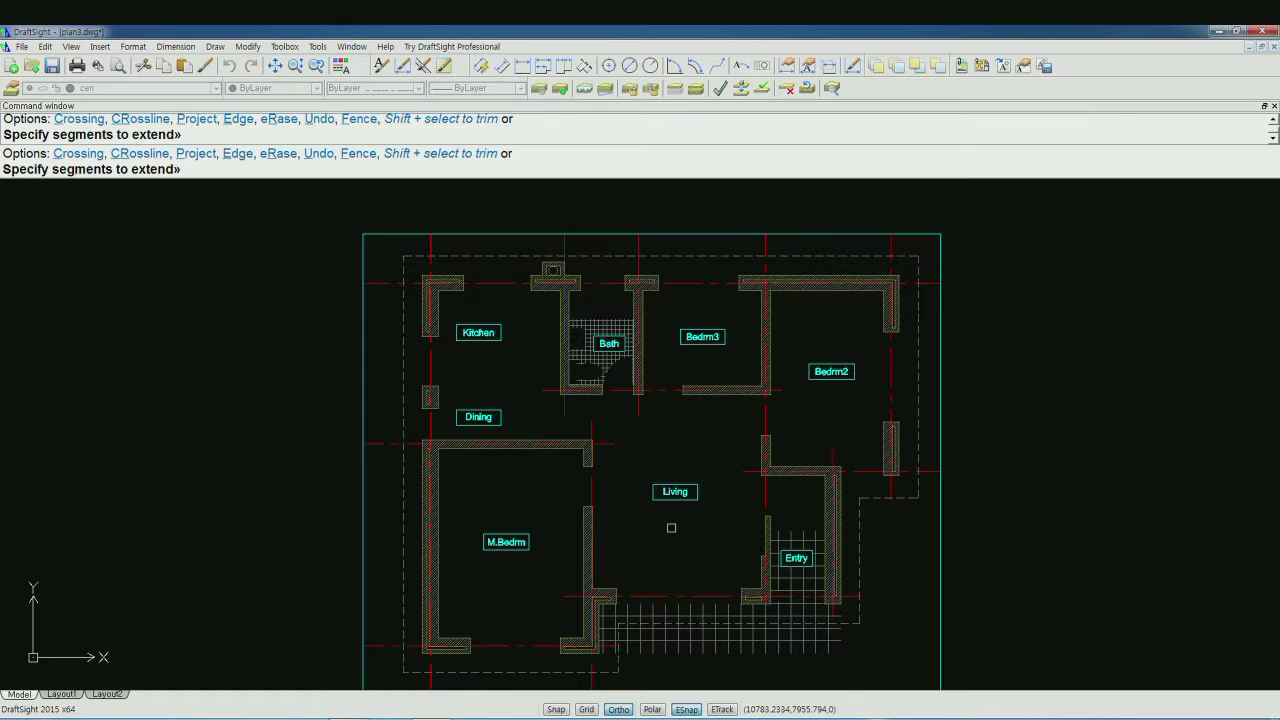
- End the Extend command and recentre the whole floor plan in view
key(Escape)
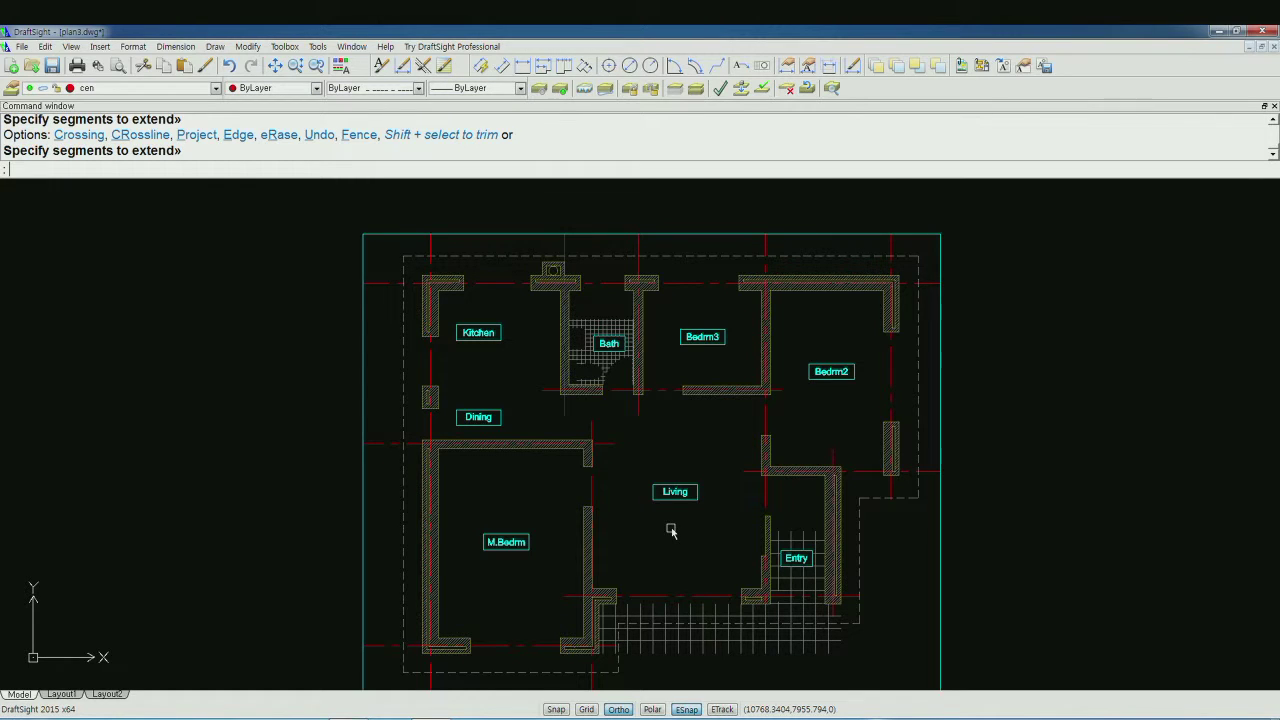
middle_drag(700, 531, 704, 528)
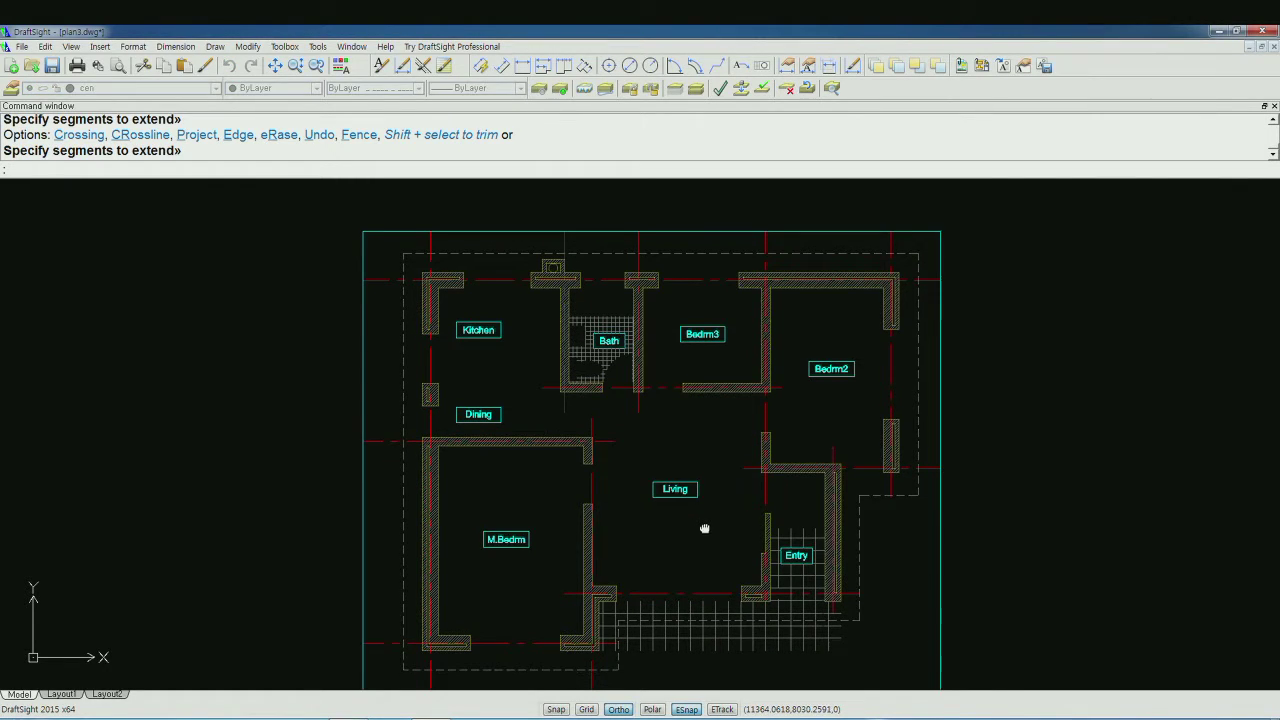
scroll(1050, 383, up, 2)
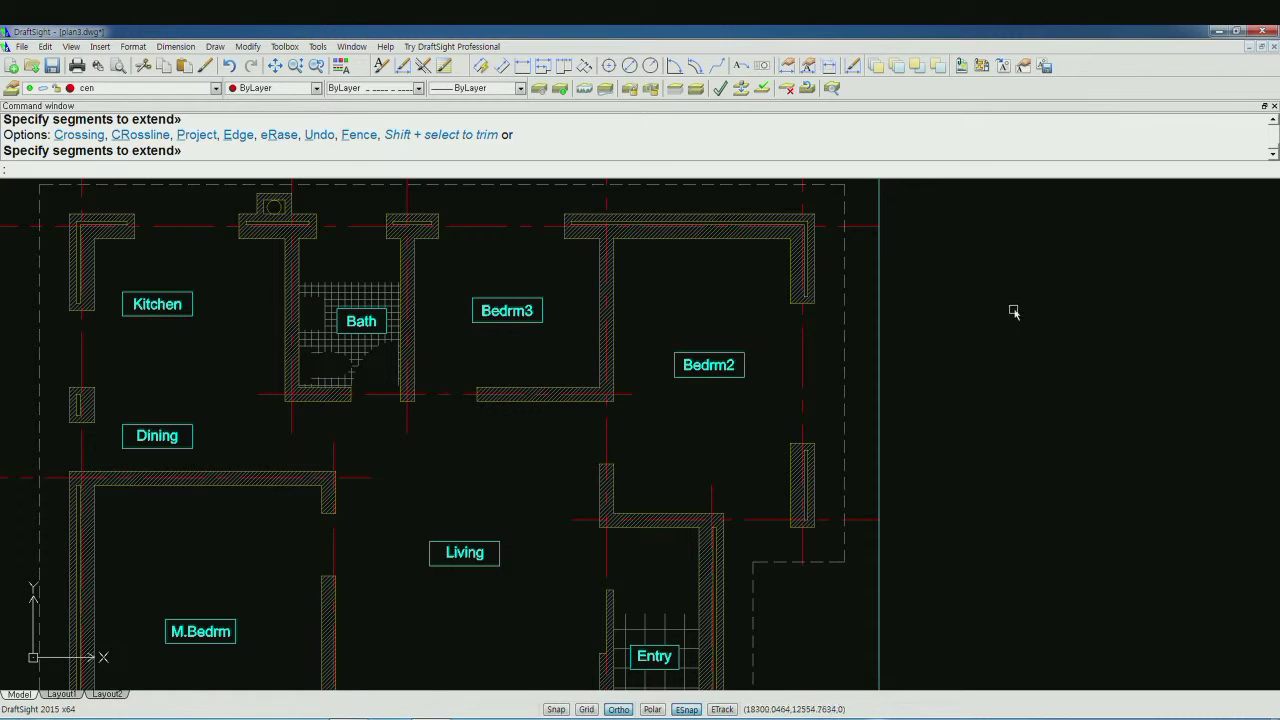
scroll(886, 220, up, 1)
scroll(886, 220, up, 4)
scroll(880, 222, up, 3)
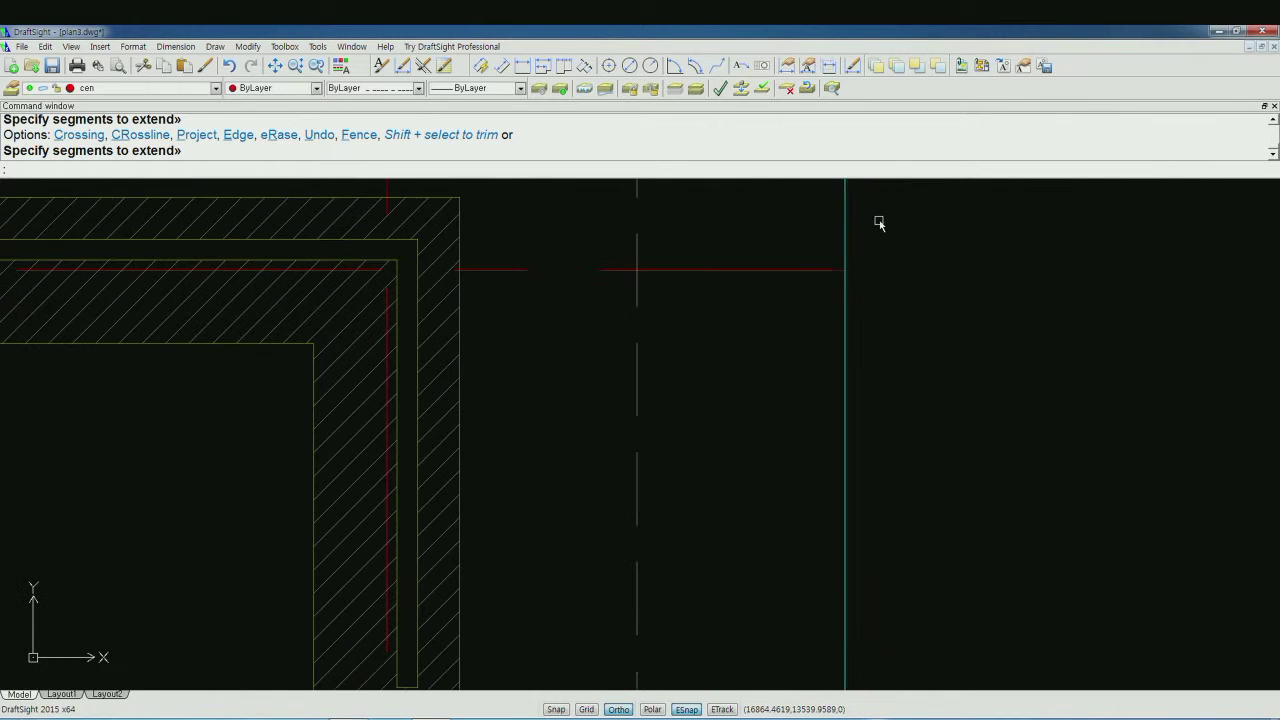
scroll(880, 250, up, 2)
scroll(870, 265, down, 2)
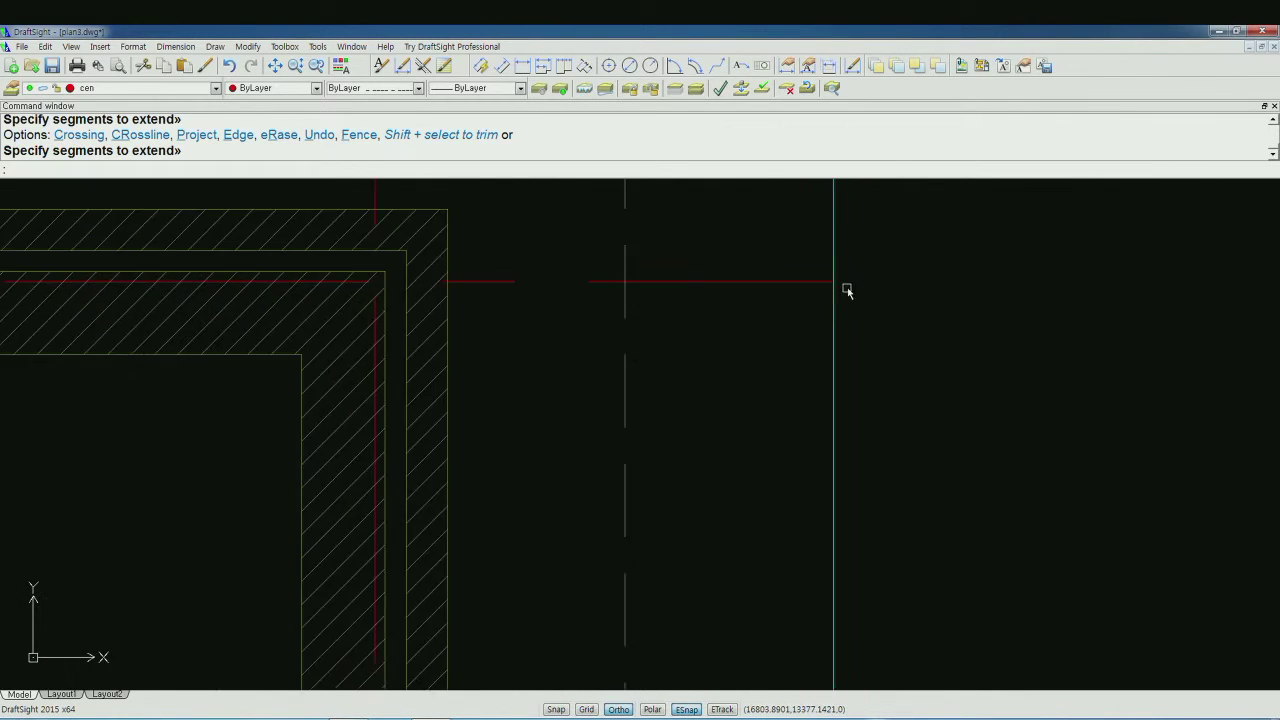
scroll(830, 330, down, 2)
scroll(807, 383, down, 1)
scroll(802, 410, down, 1)
scroll(800, 434, down, 2)
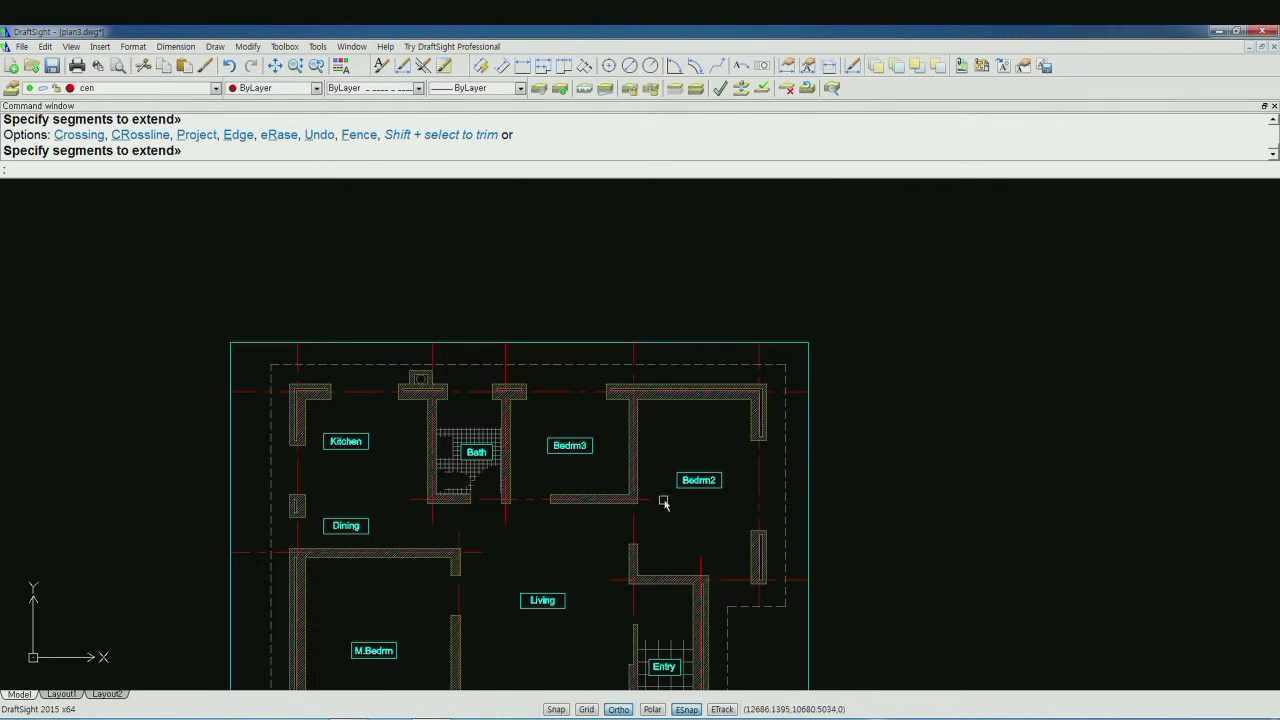
middle_drag(663, 503, 783, 385)
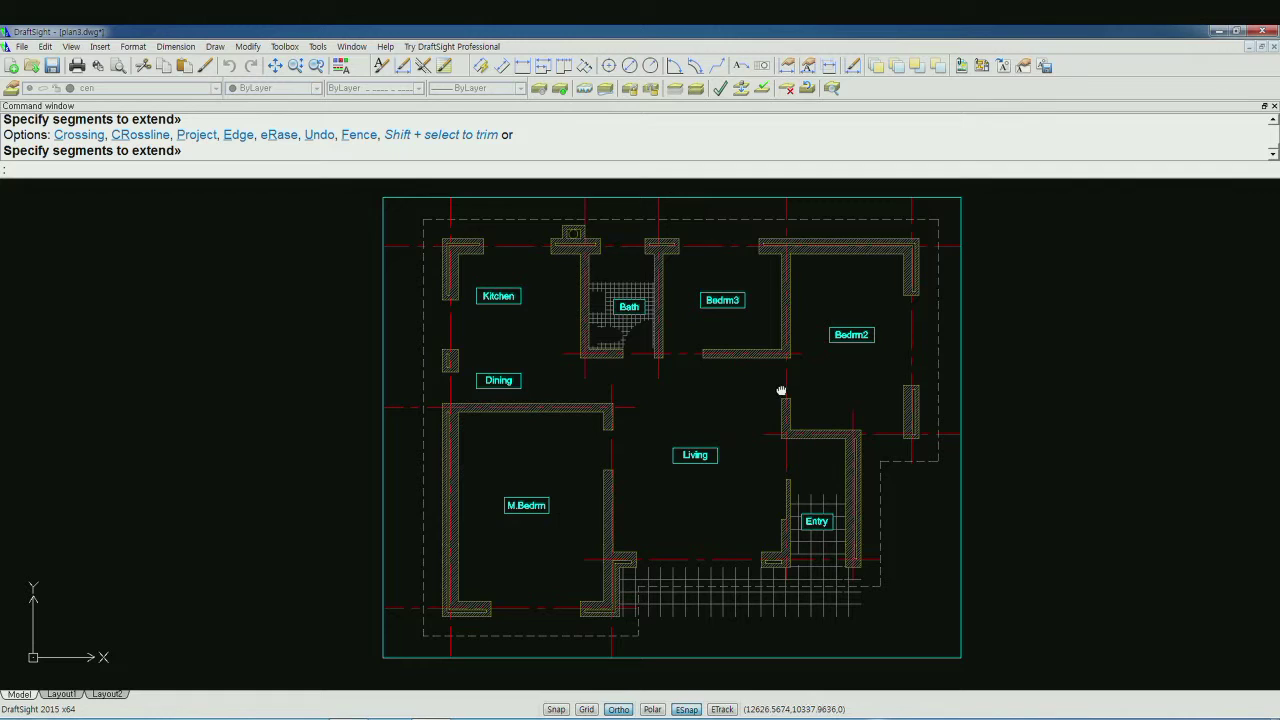
middle_drag(782, 389, 770, 396)
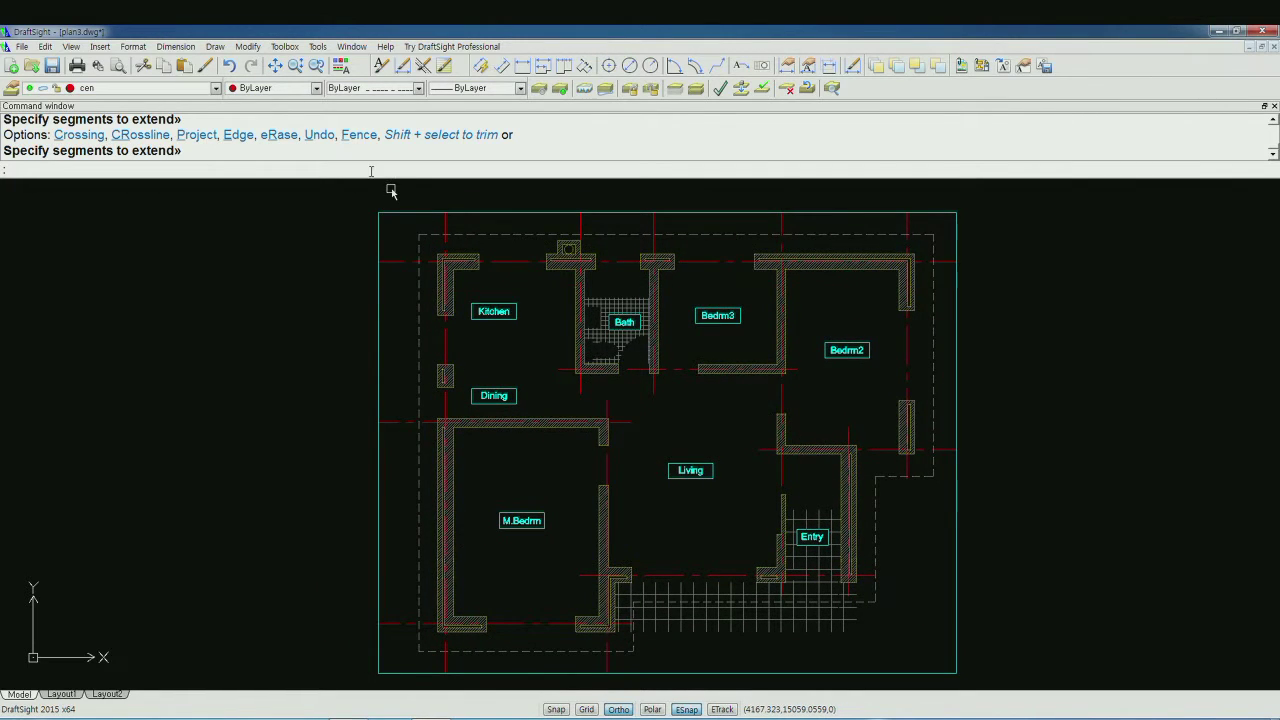
- Turn on the ele layer, toggle fin, and turn off hat, keeping cen current
click(215, 88)
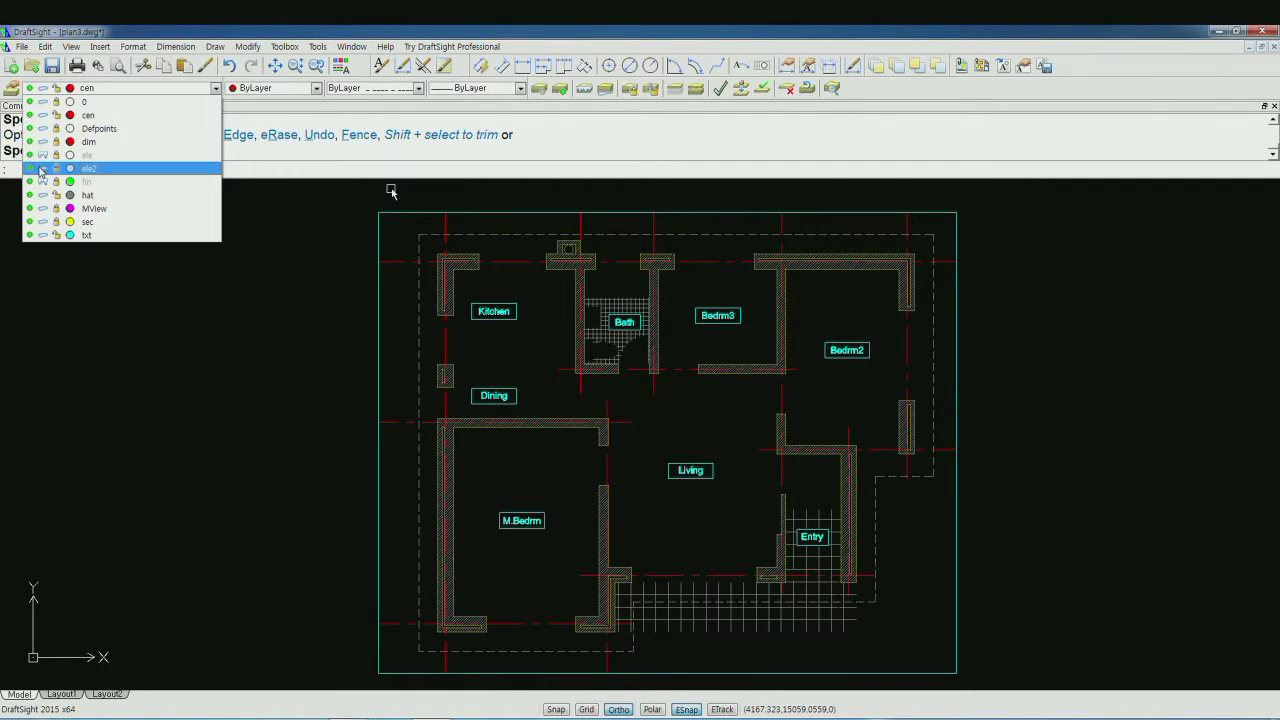
click(42, 155)
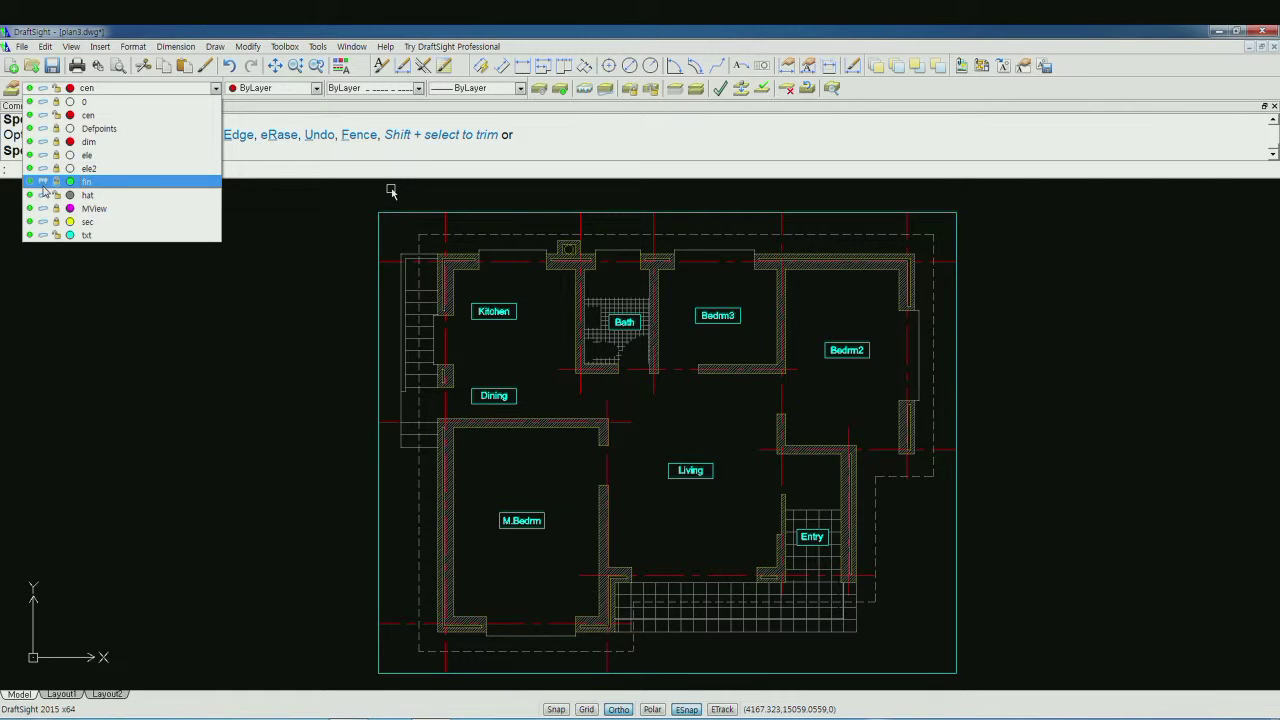
click(43, 183)
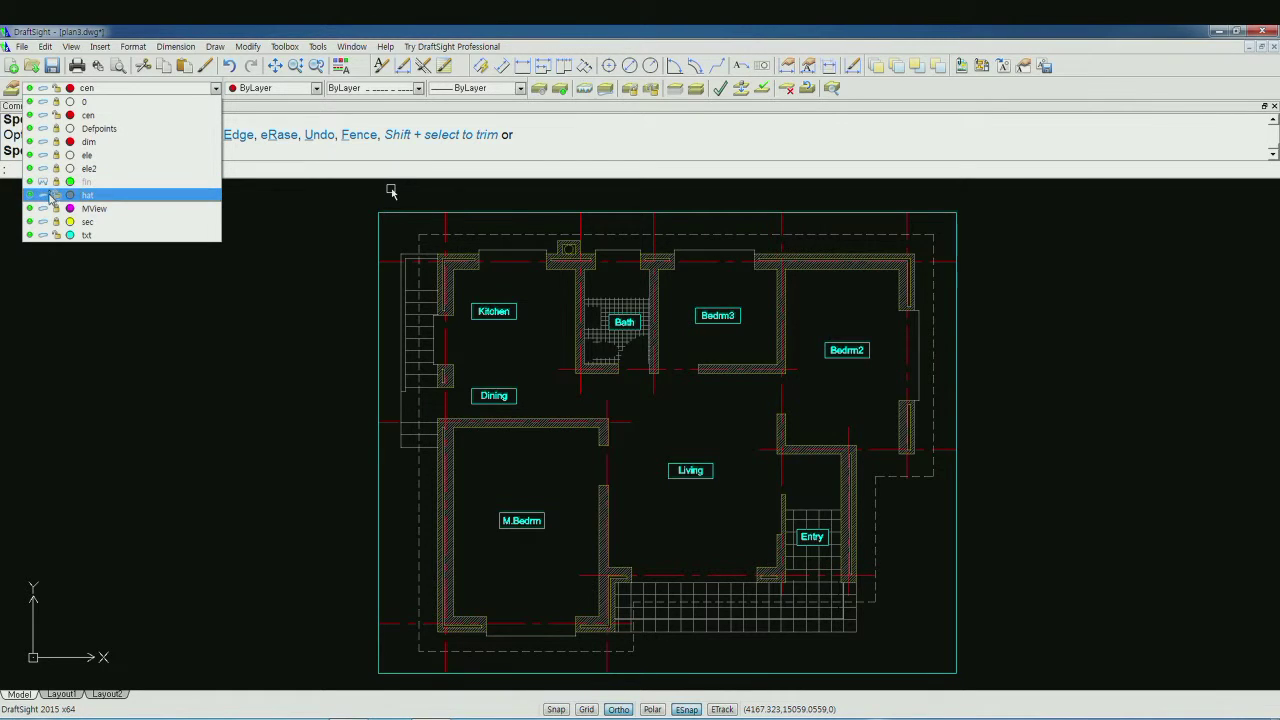
click(42, 195)
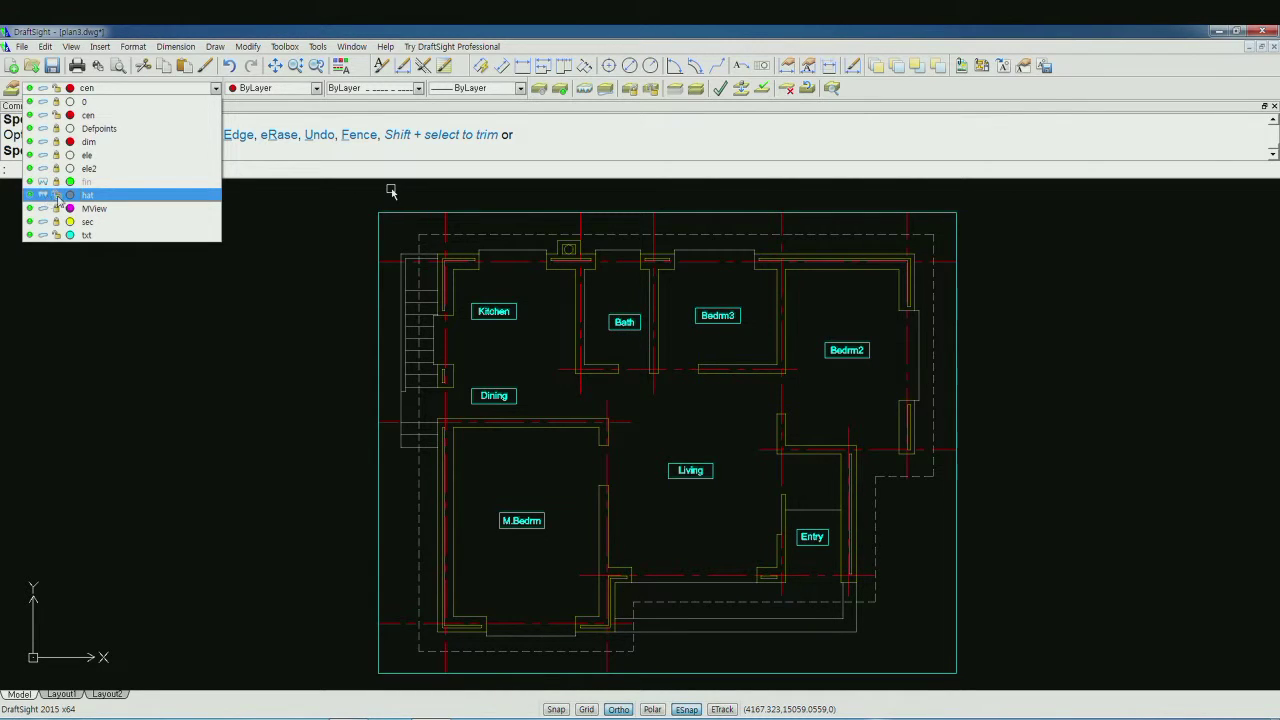
click(120, 116)
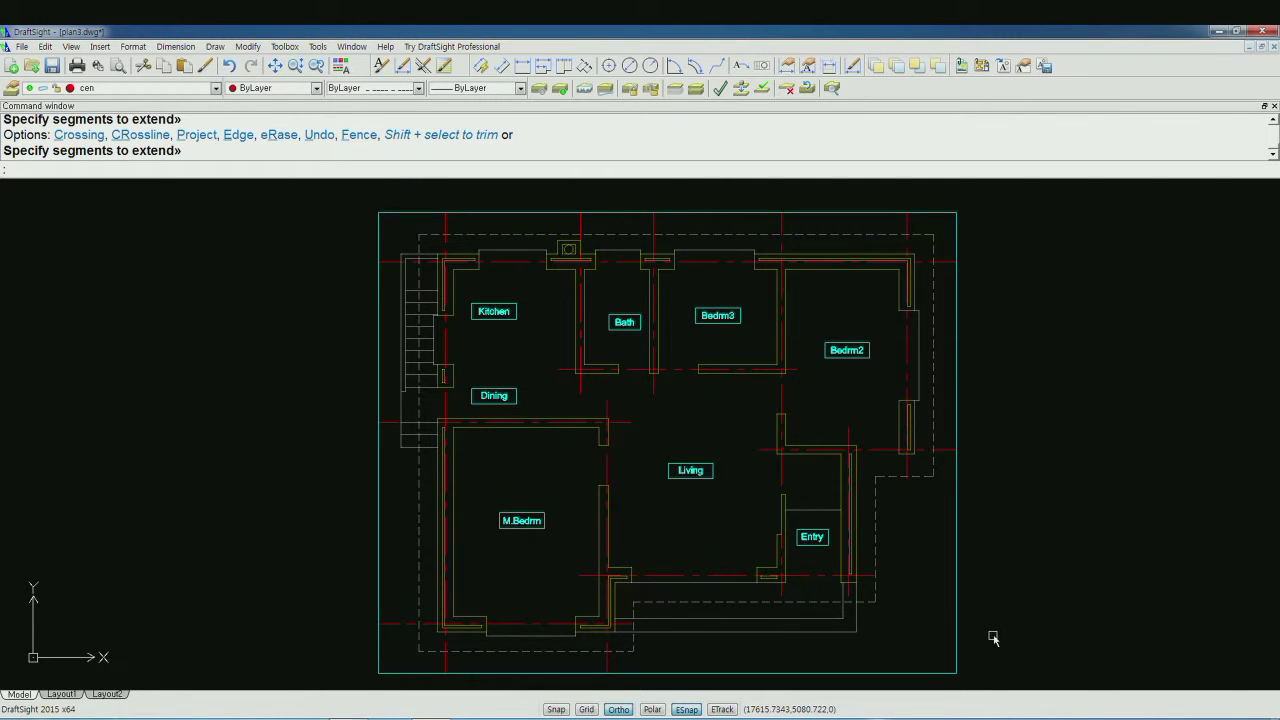
- Delete the cyan frame rectangle surrounding the floor plan
key(Delete)
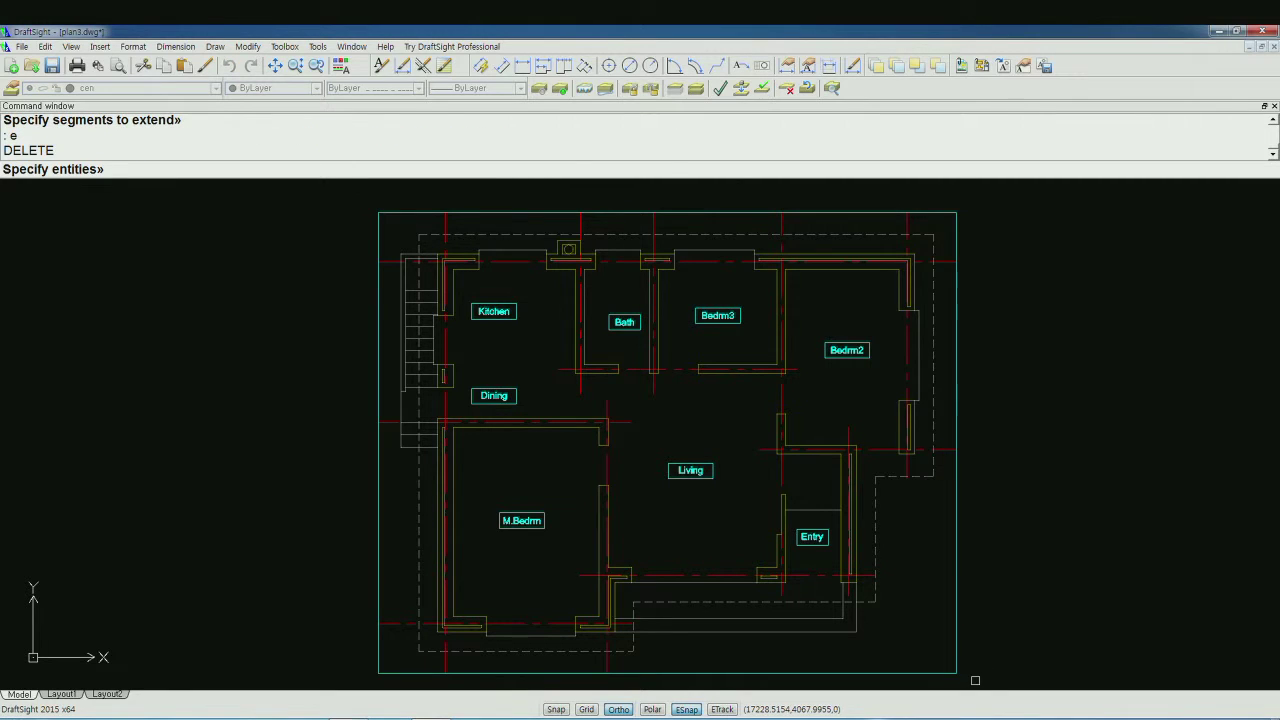
click(978, 688)
click(820, 586)
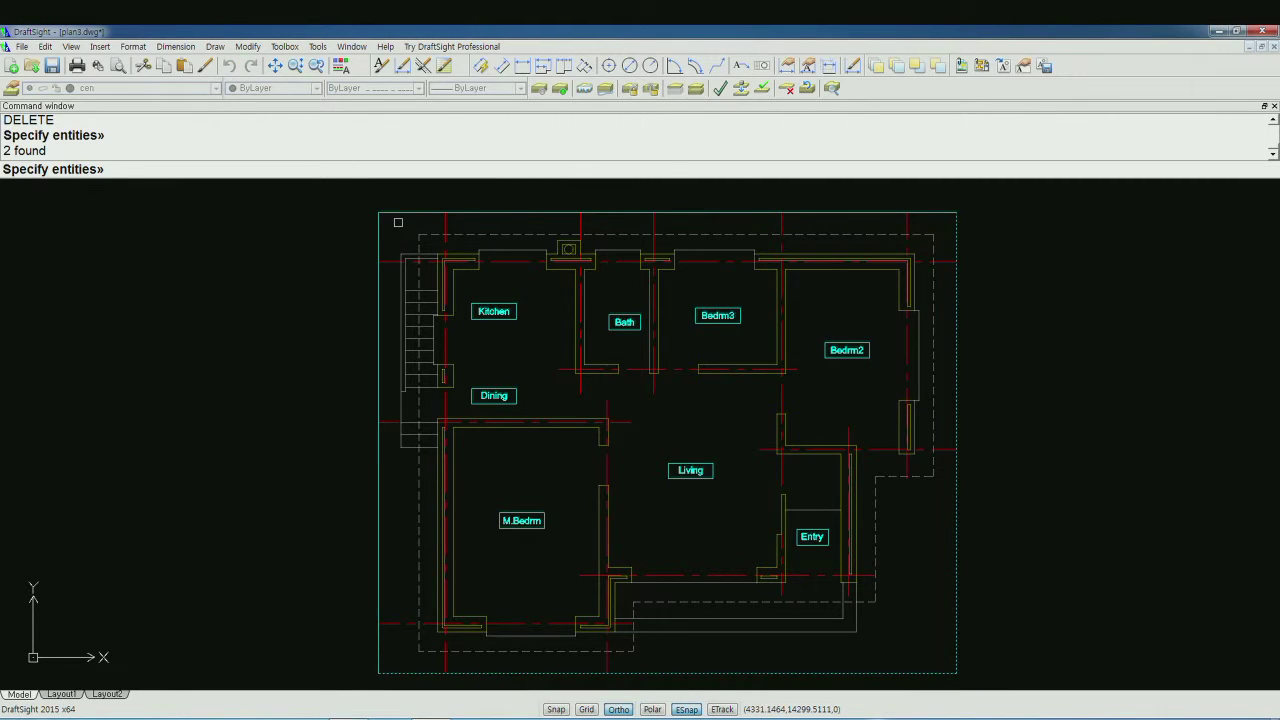
click(340, 206)
key(Return)
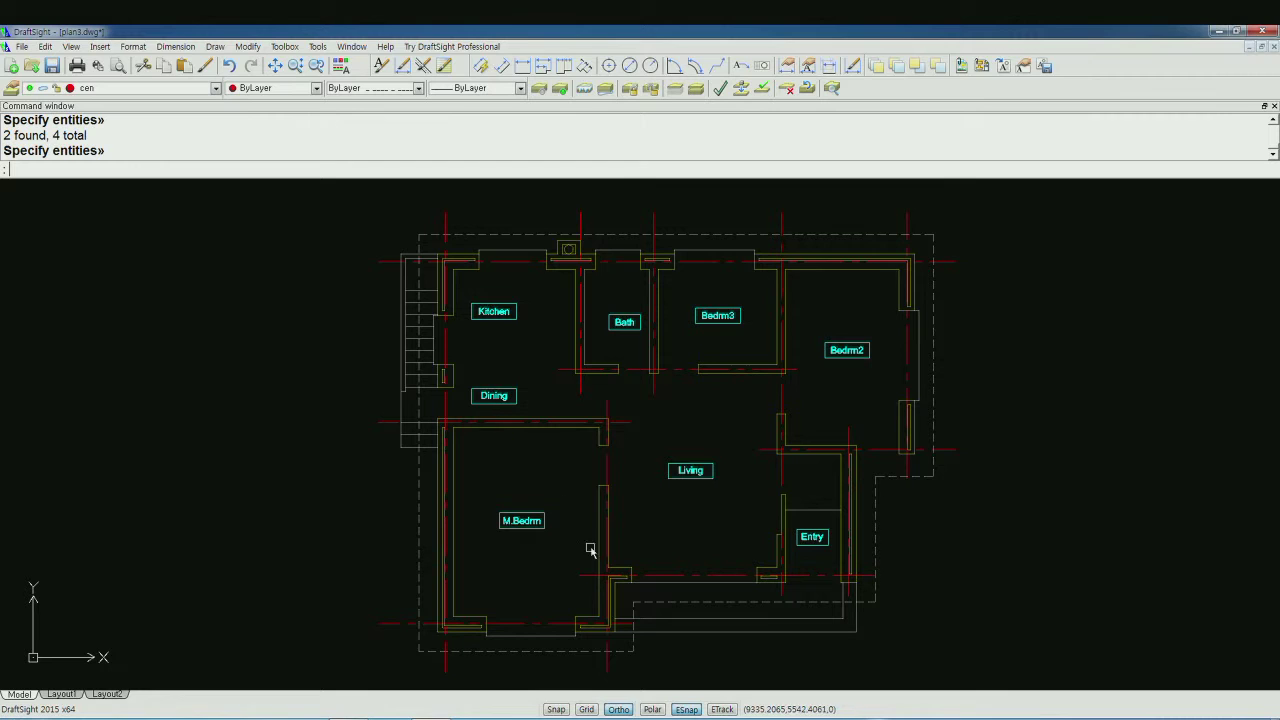
scroll(645, 656, up, 2)
- Extend a segment and the red centre line down to the dashed boundary
scroll(645, 656, up, 1)
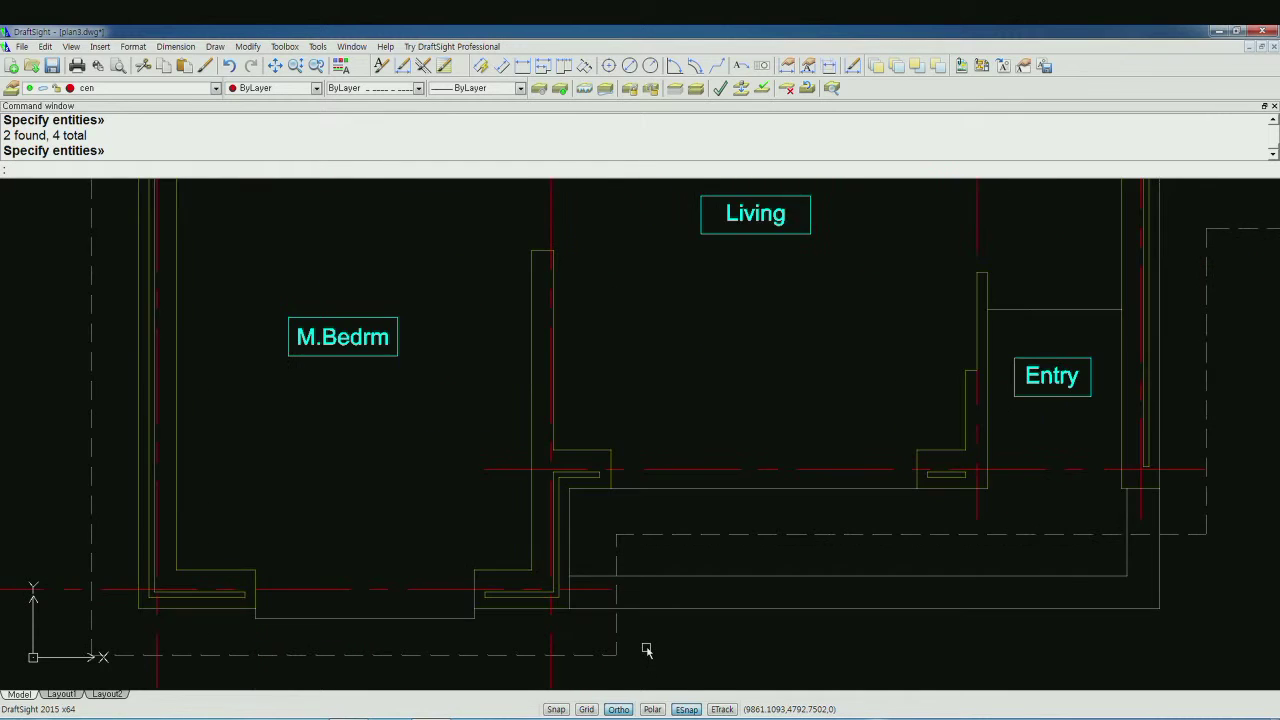
middle_drag(645, 656, 680, 550)
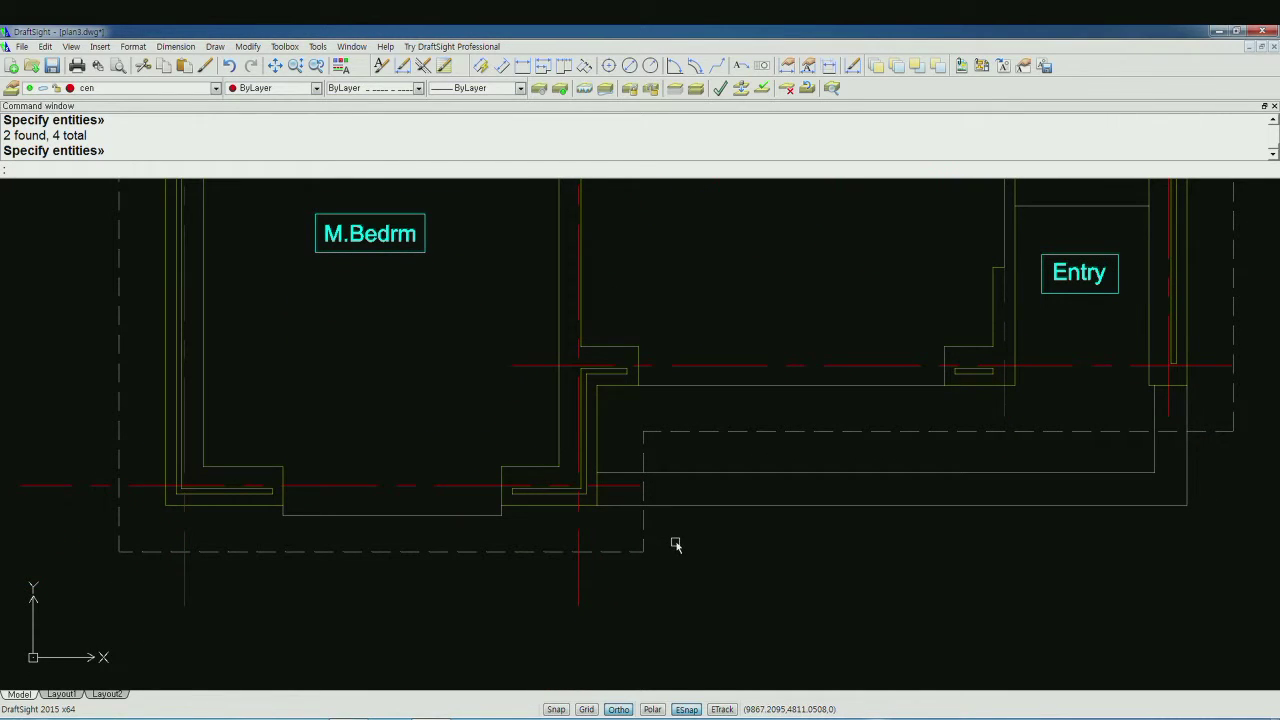
text(ex)
key(Return)
key(Return)
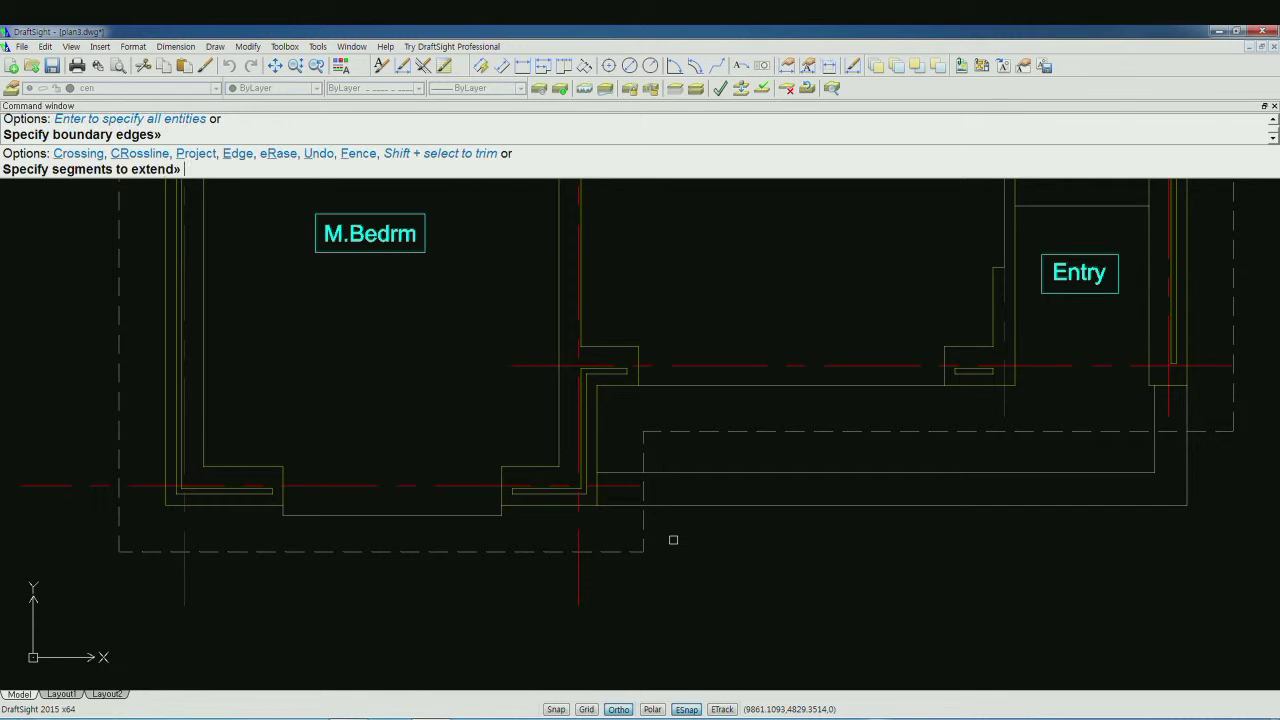
click(627, 484)
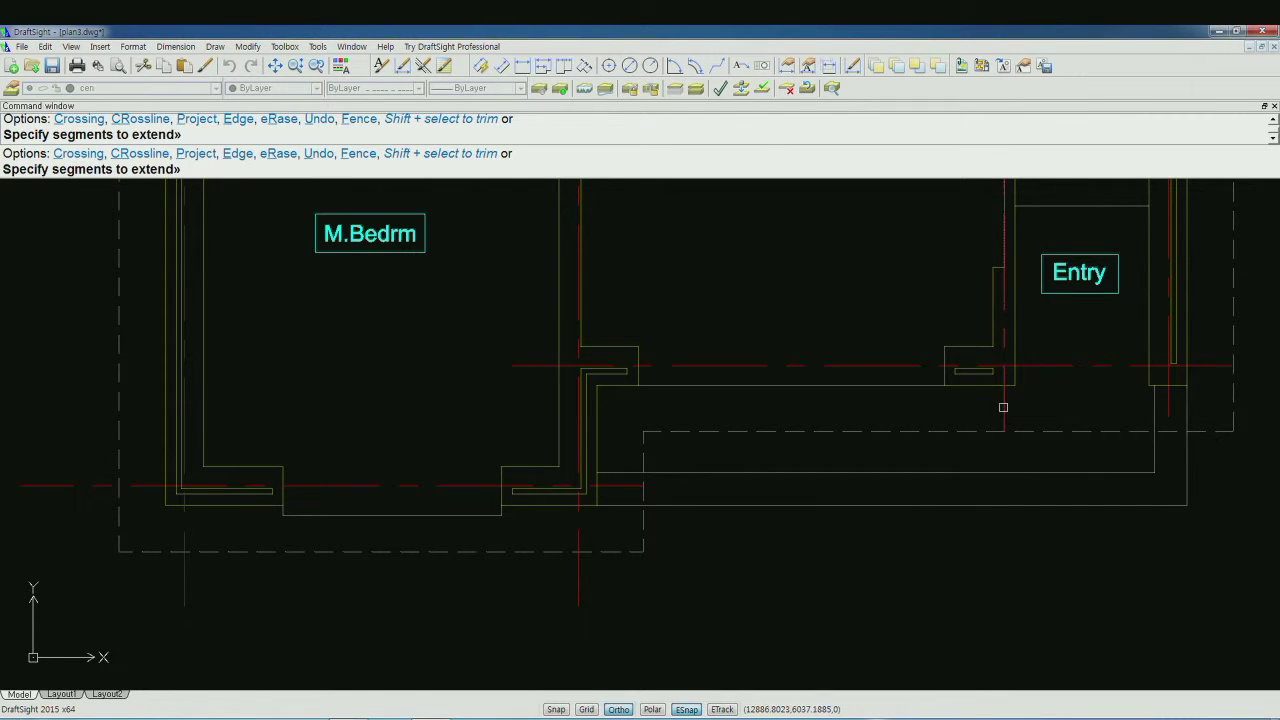
click(1168, 409)
middle_drag(1191, 542, 1037, 632)
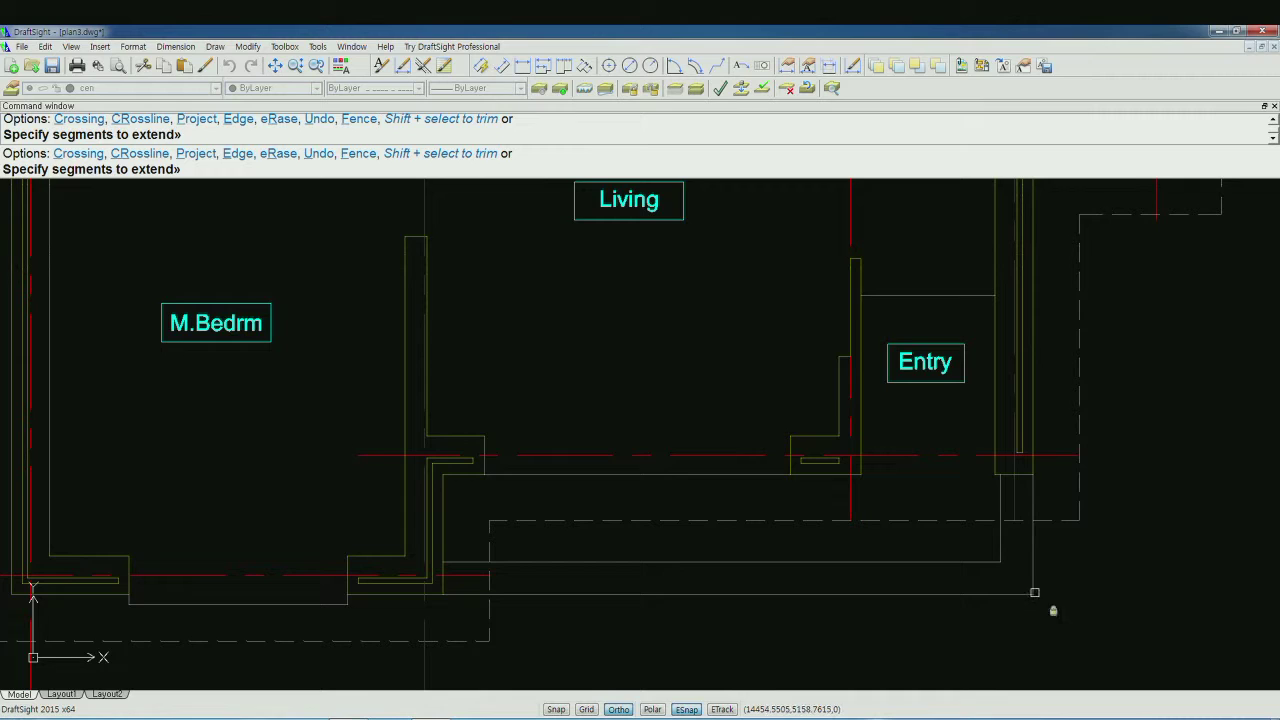
scroll(1034, 592, down, 1)
scroll(1131, 304, up, 2)
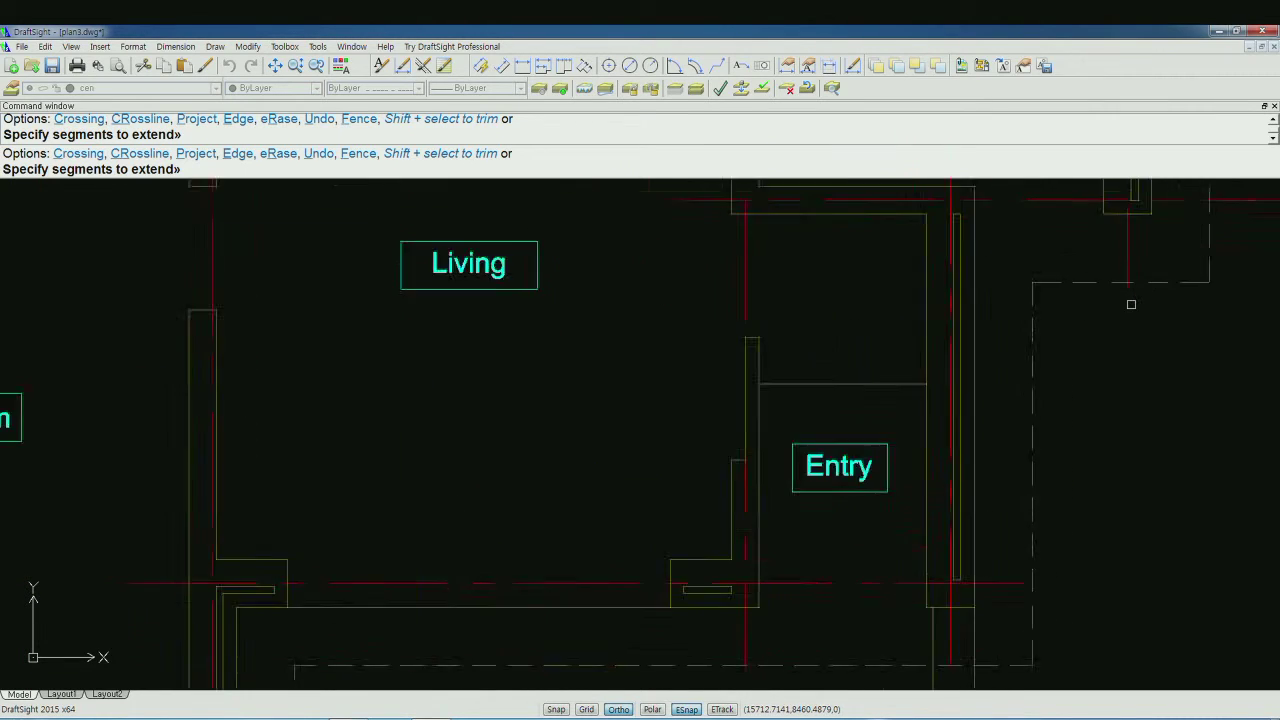
scroll(1131, 304, up, 1)
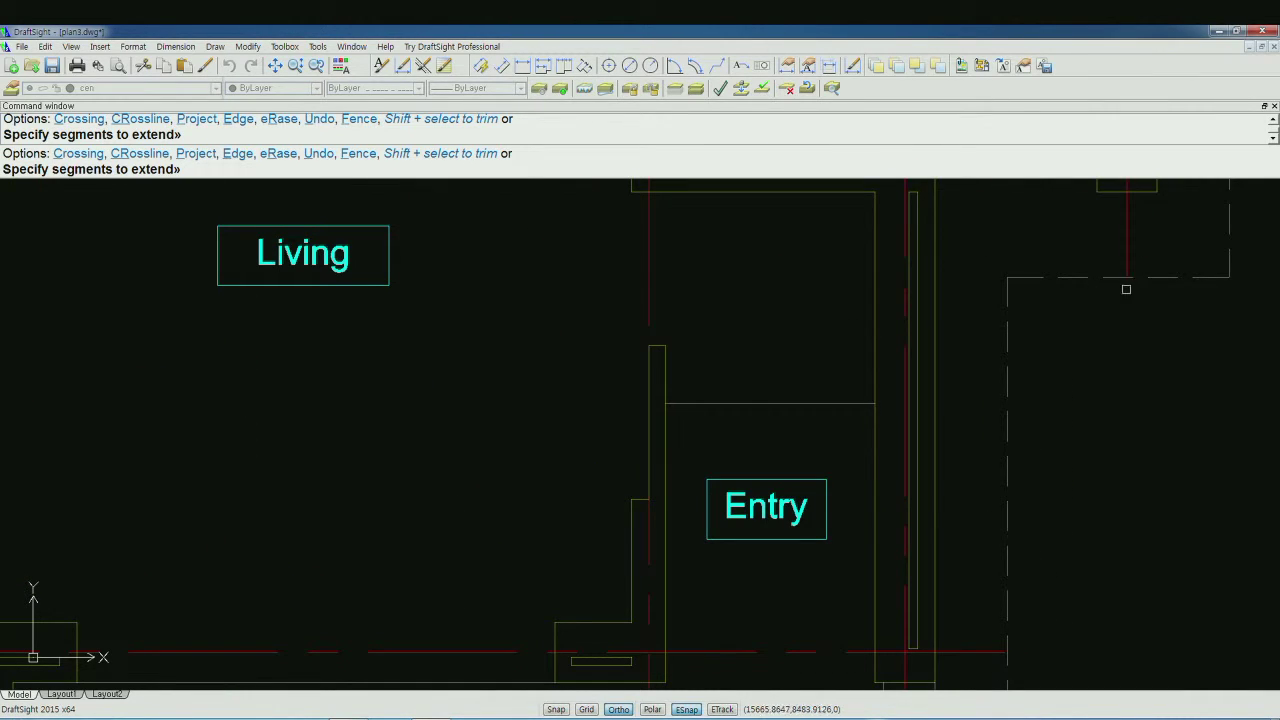
scroll(938, 495, down, 2)
scroll(905, 505, down, 1)
middle_drag(814, 583, 761, 364)
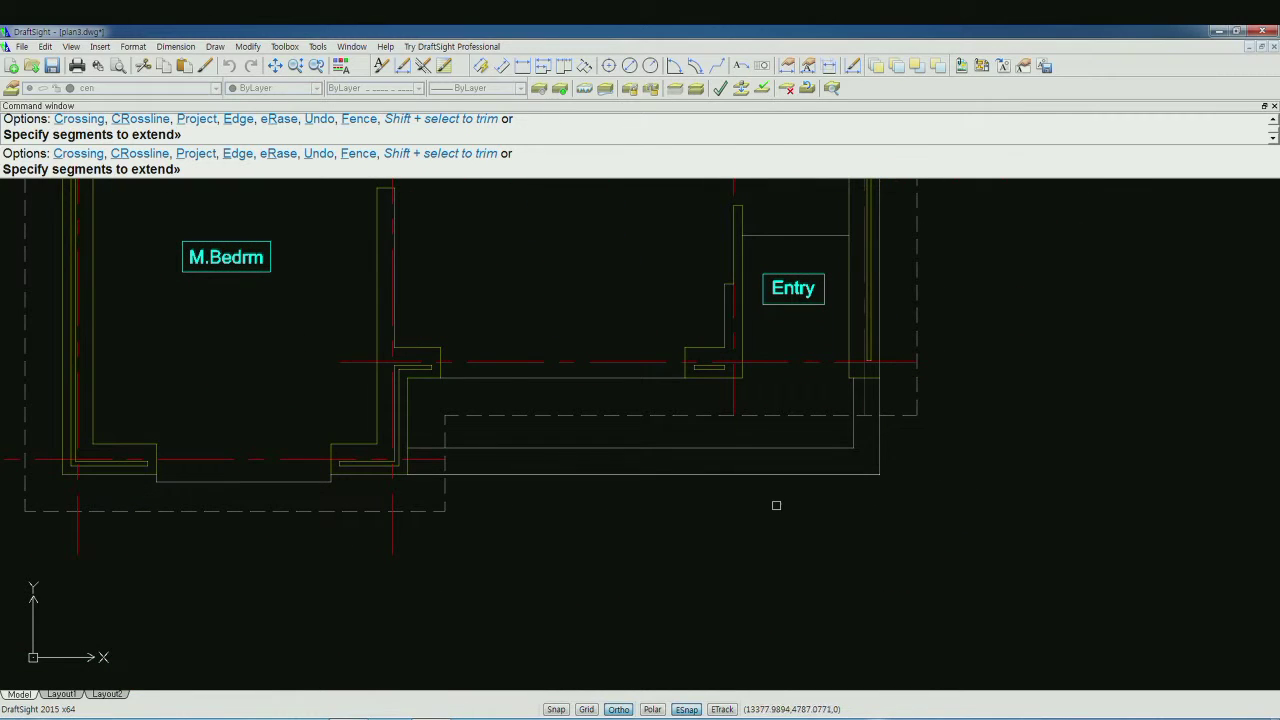
key(Return)
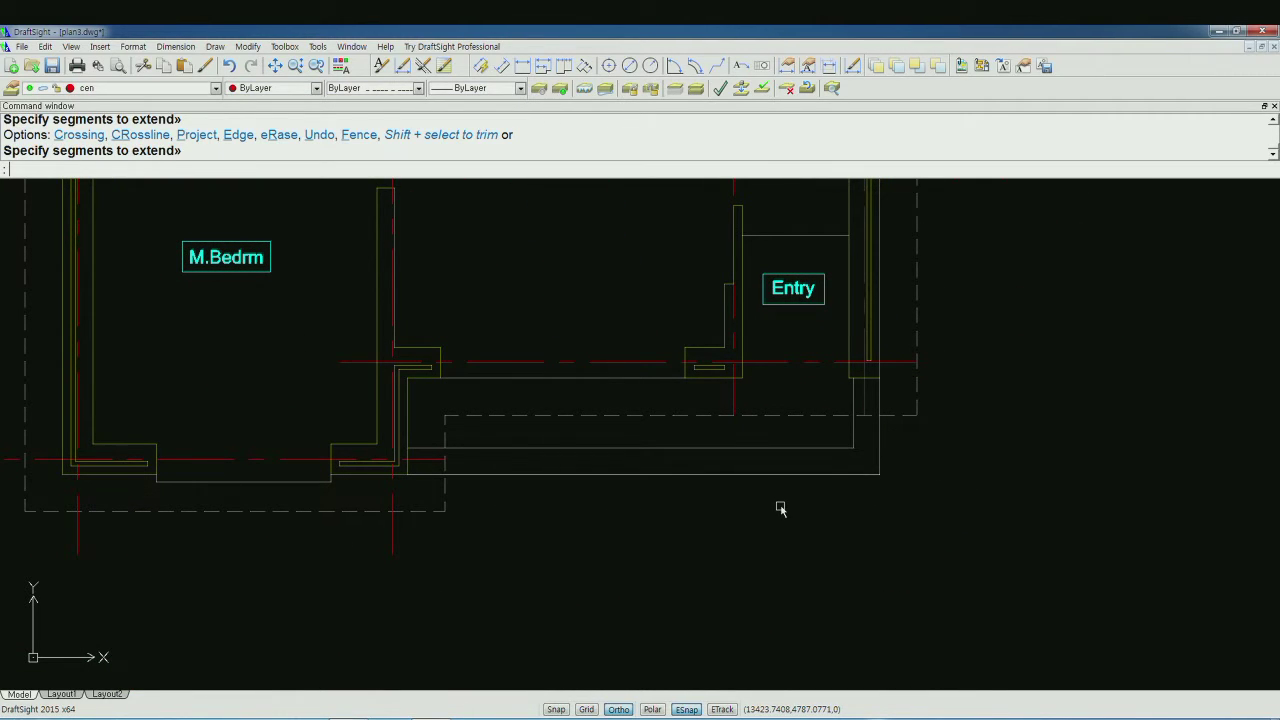
- Extend two vertical lines down to the bottom wall line chosen as boundary
key(Return)
click(777, 476)
key(Return)
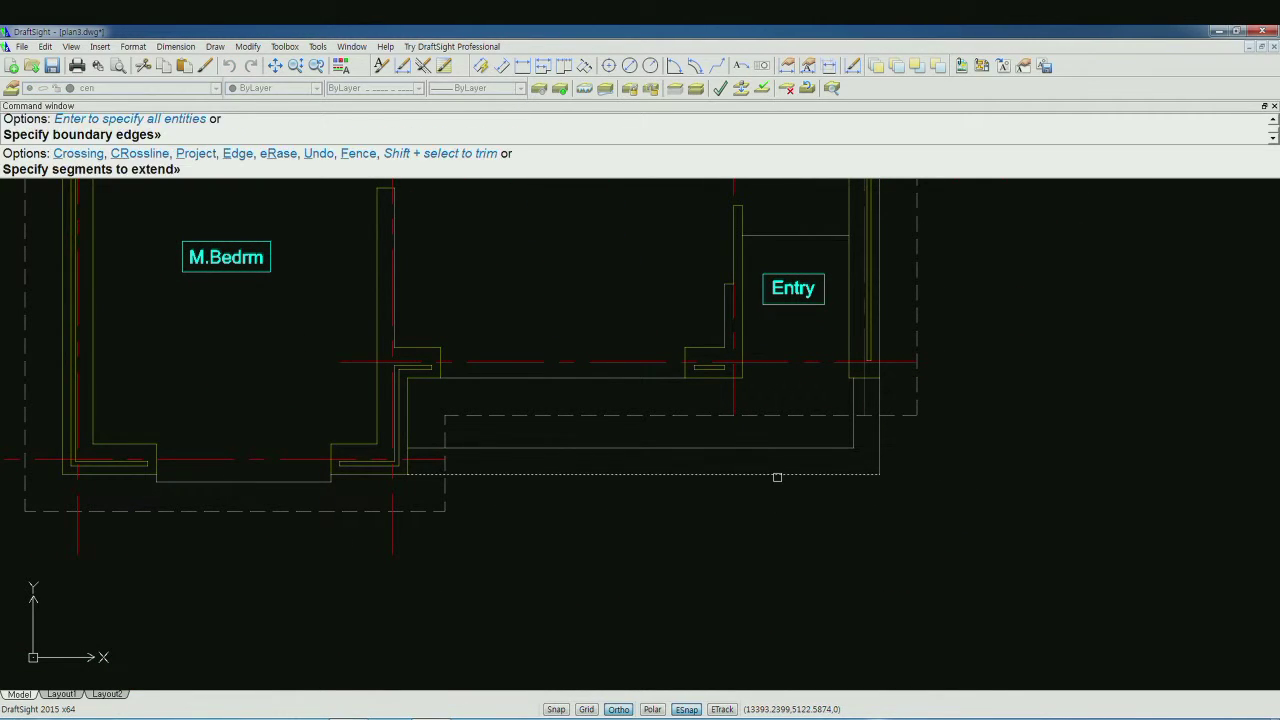
click(734, 402)
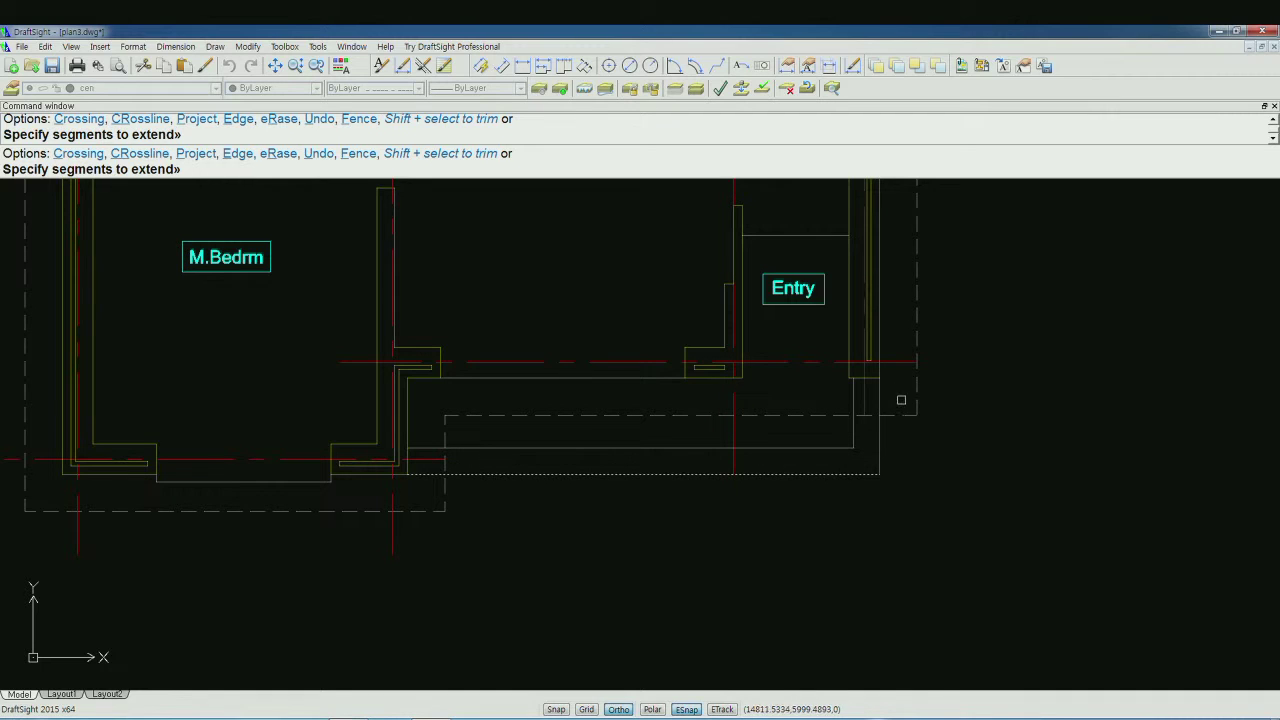
click(864, 401)
key(Return)
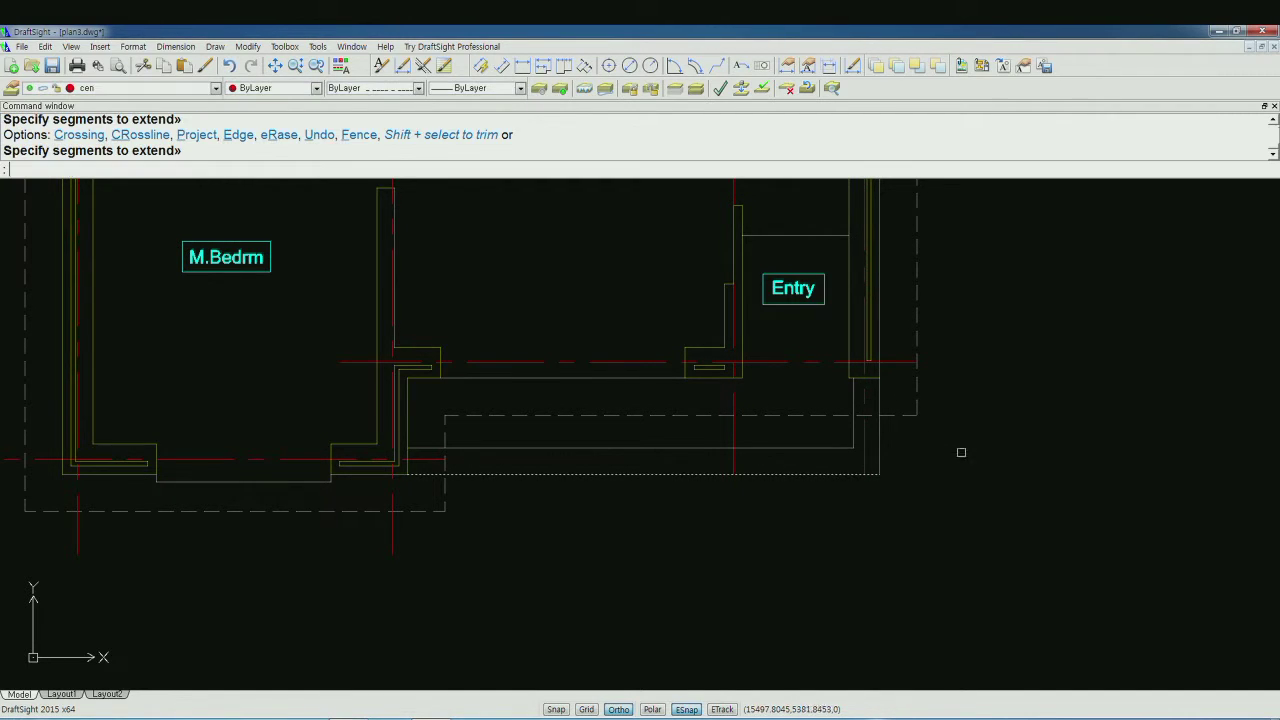
- Extend the red centre line beside the Entry, using all entities as boundaries
scroll(934, 498, down, 3)
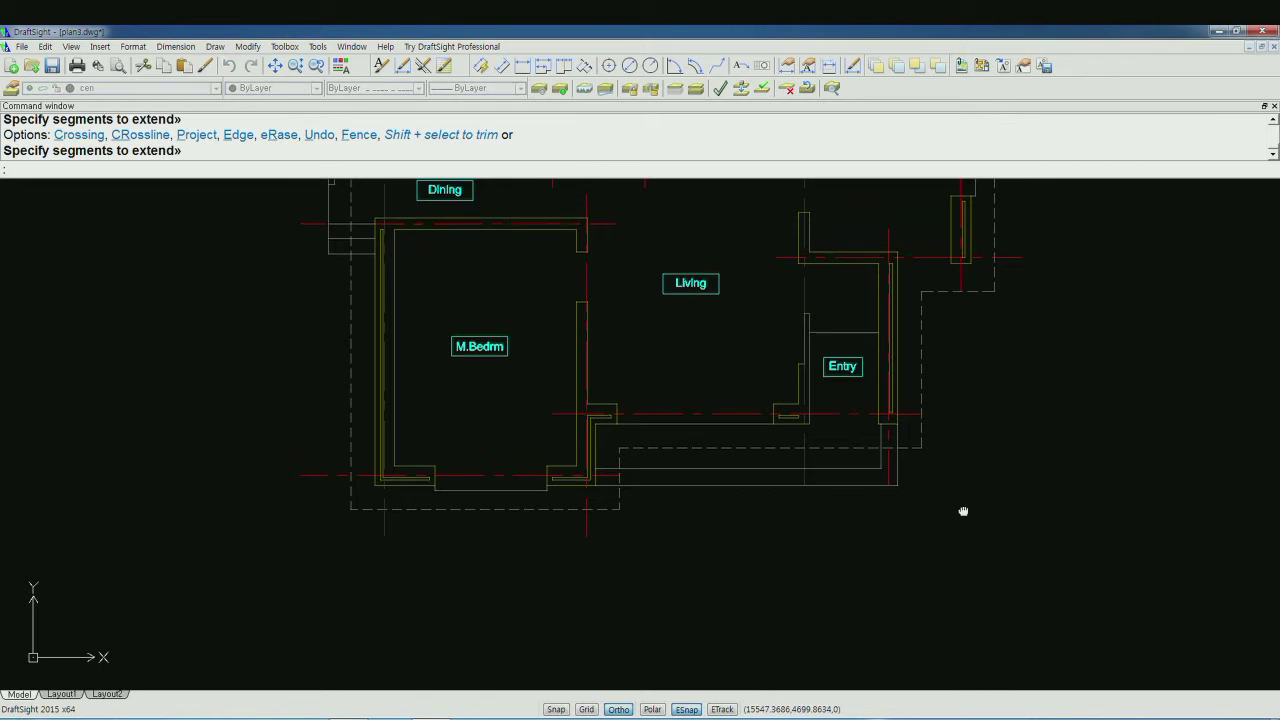
middle_drag(963, 514, 922, 583)
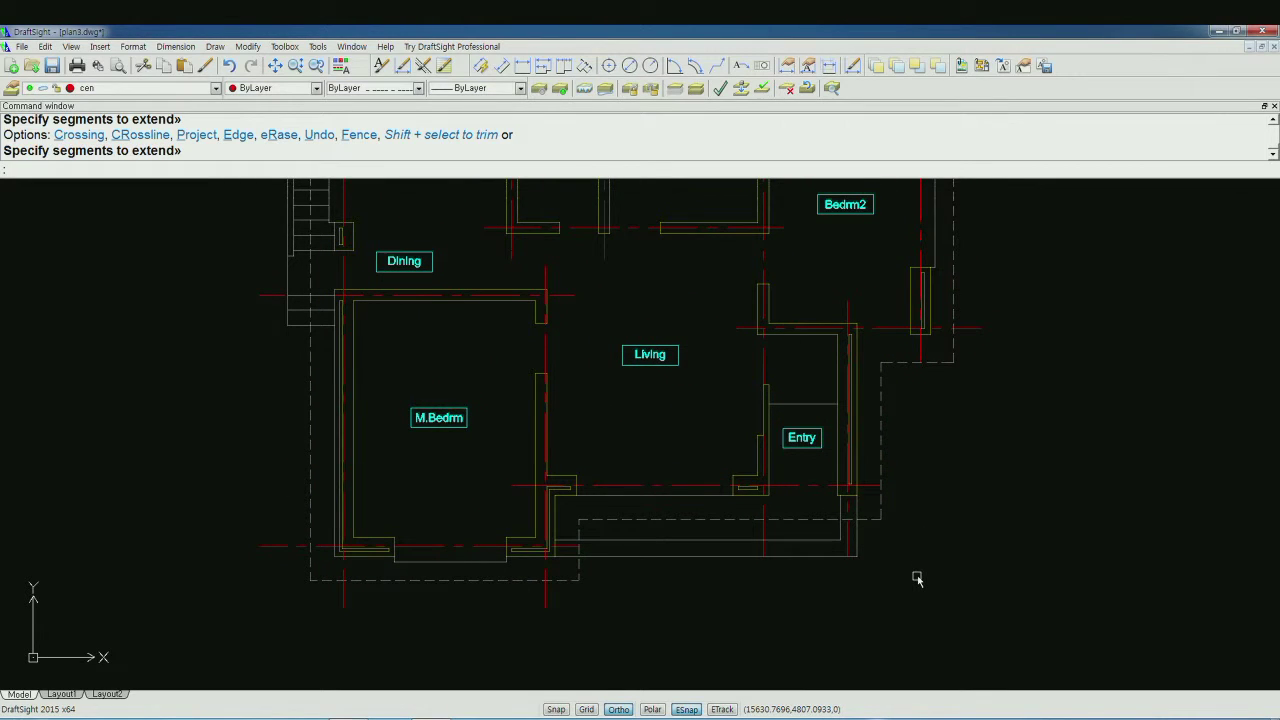
scroll(889, 508, up, 2)
scroll(875, 507, up, 3)
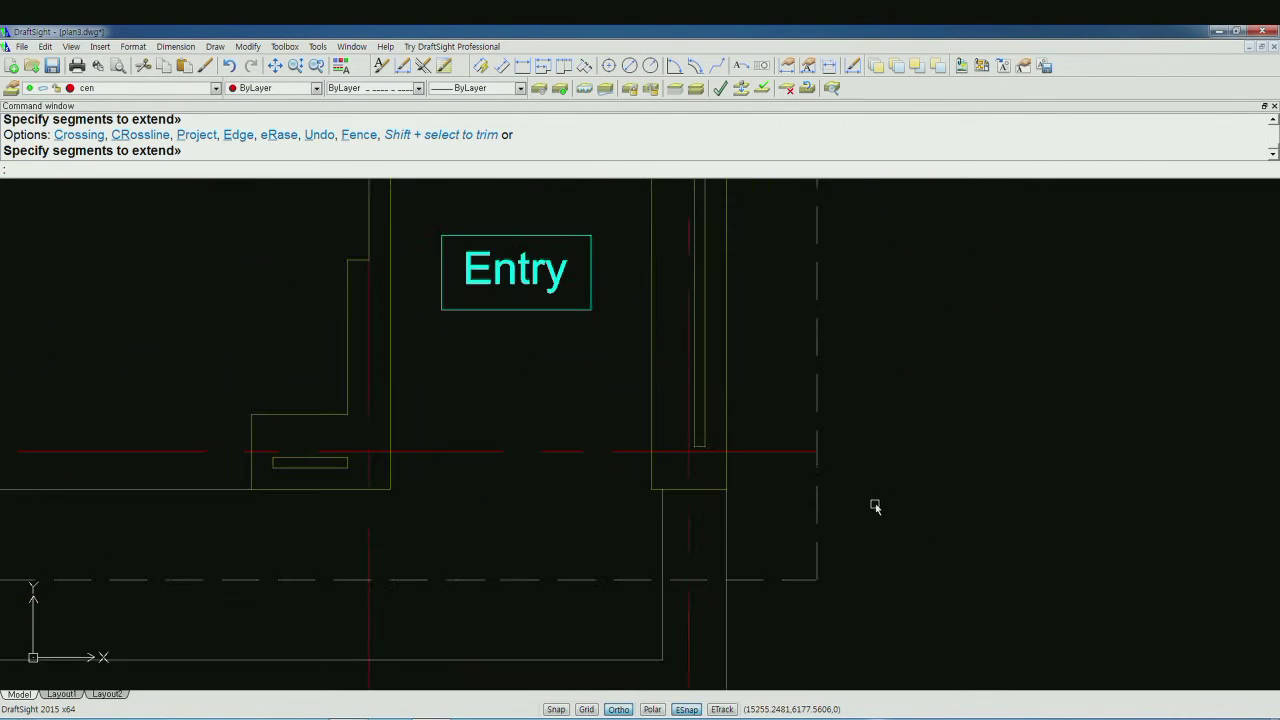
key(Return)
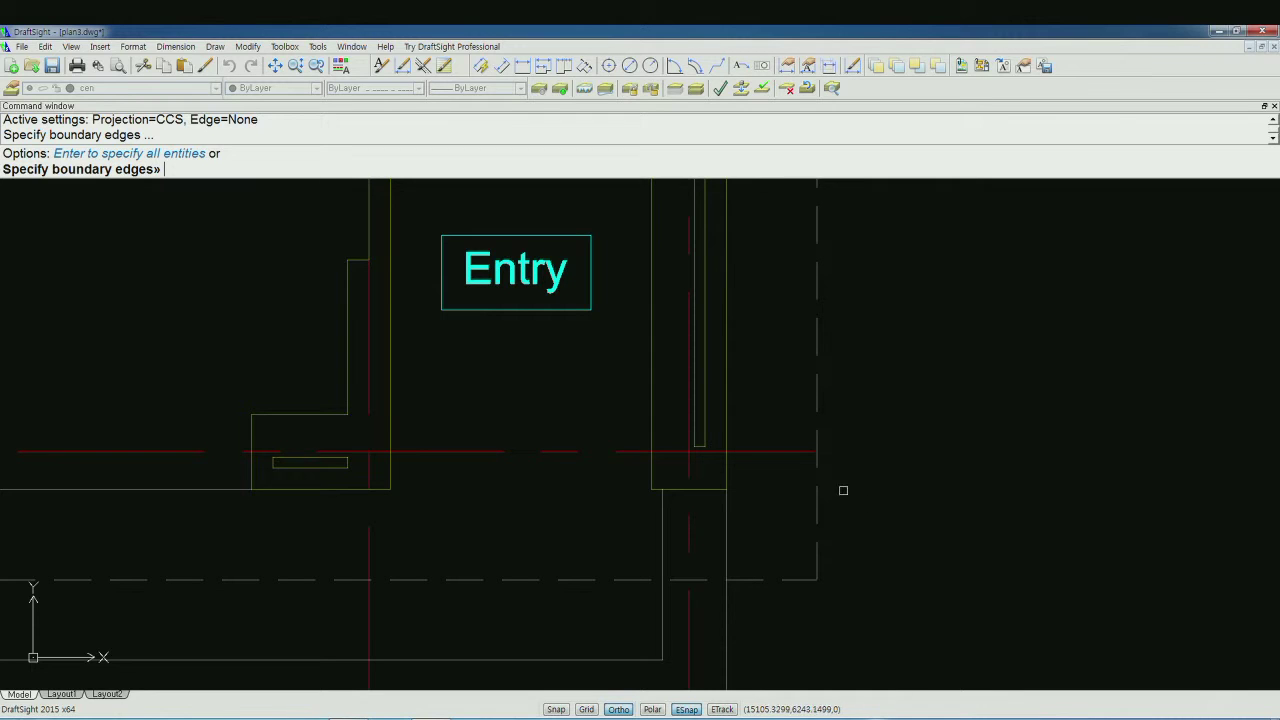
key(Return)
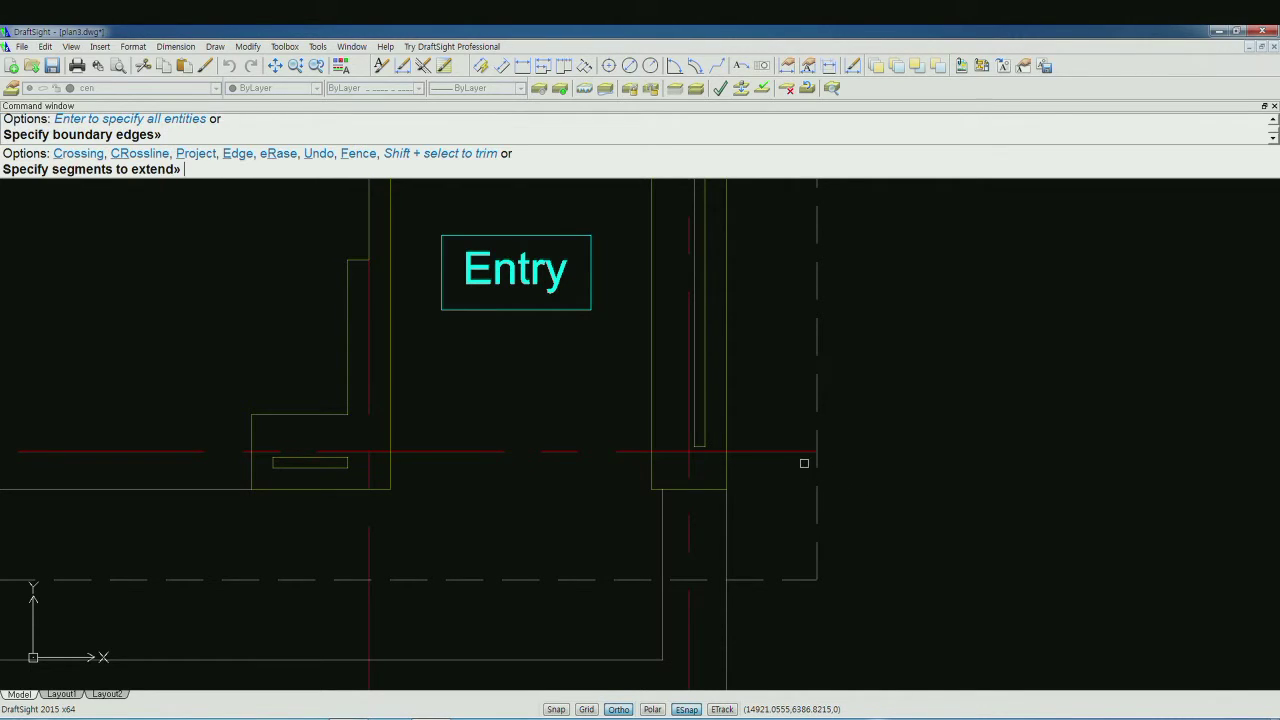
click(802, 452)
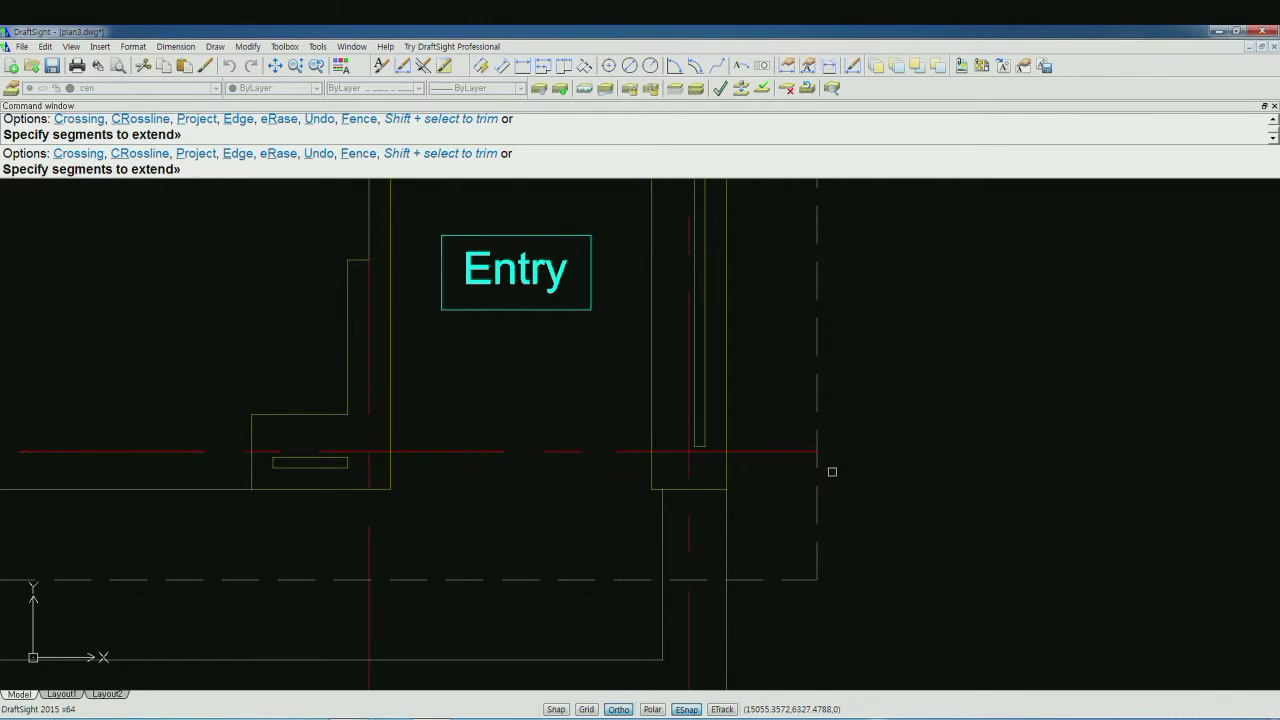
scroll(833, 476, down, 1)
scroll(836, 490, down, 2)
scroll(842, 502, down, 1)
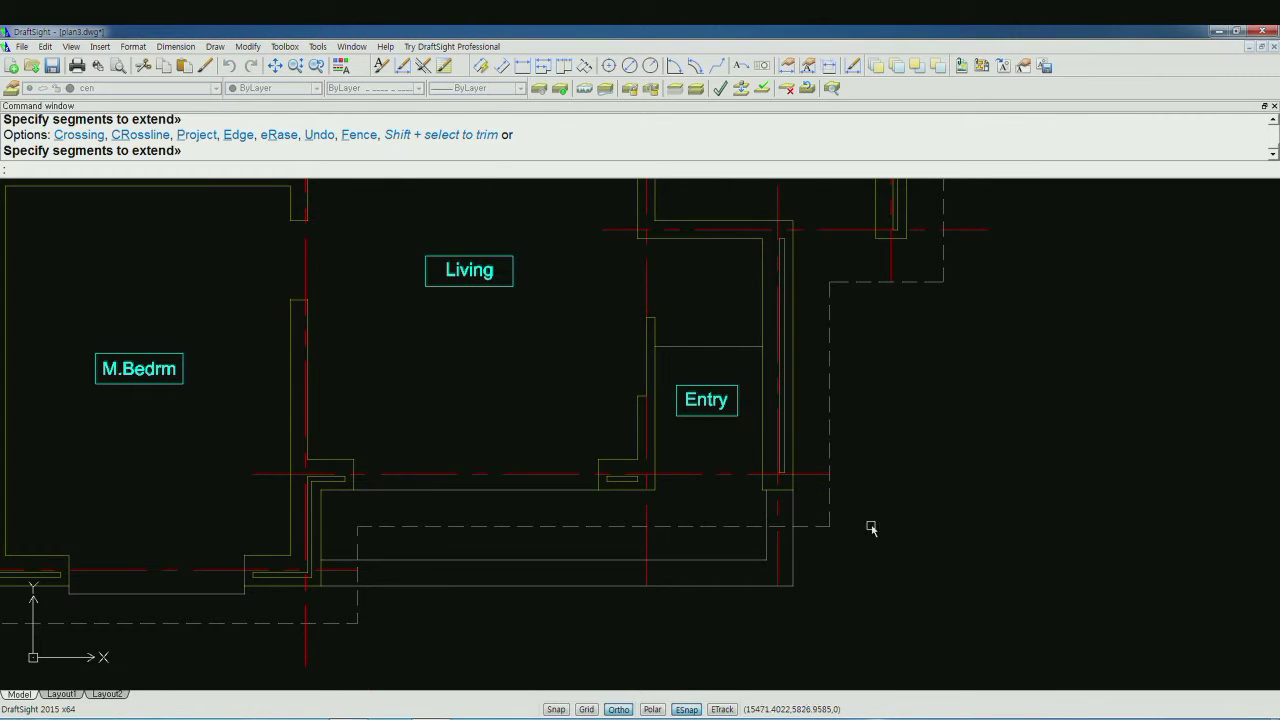
middle_drag(871, 528, 895, 547)
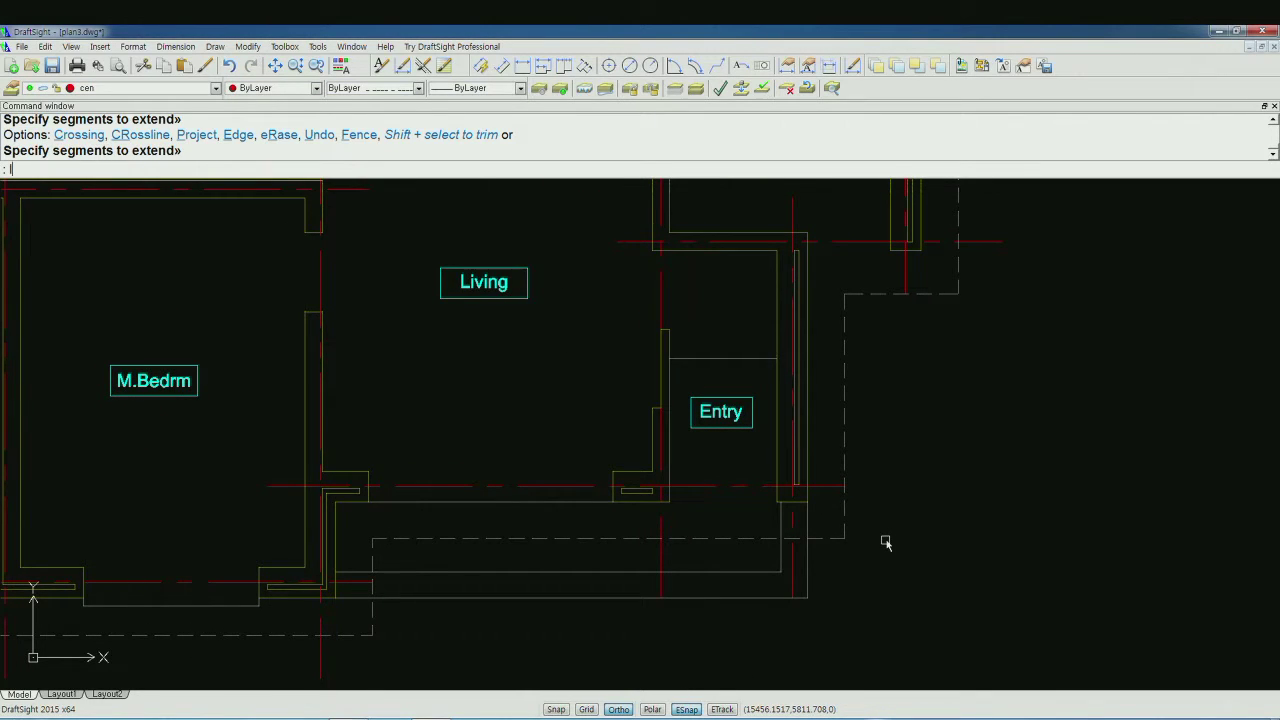
text(len)
key(Return)
- Lengthen four centre lines near Living and Entry by an increment of 500
text(ify entity for length»)
key(Return)
text(500)
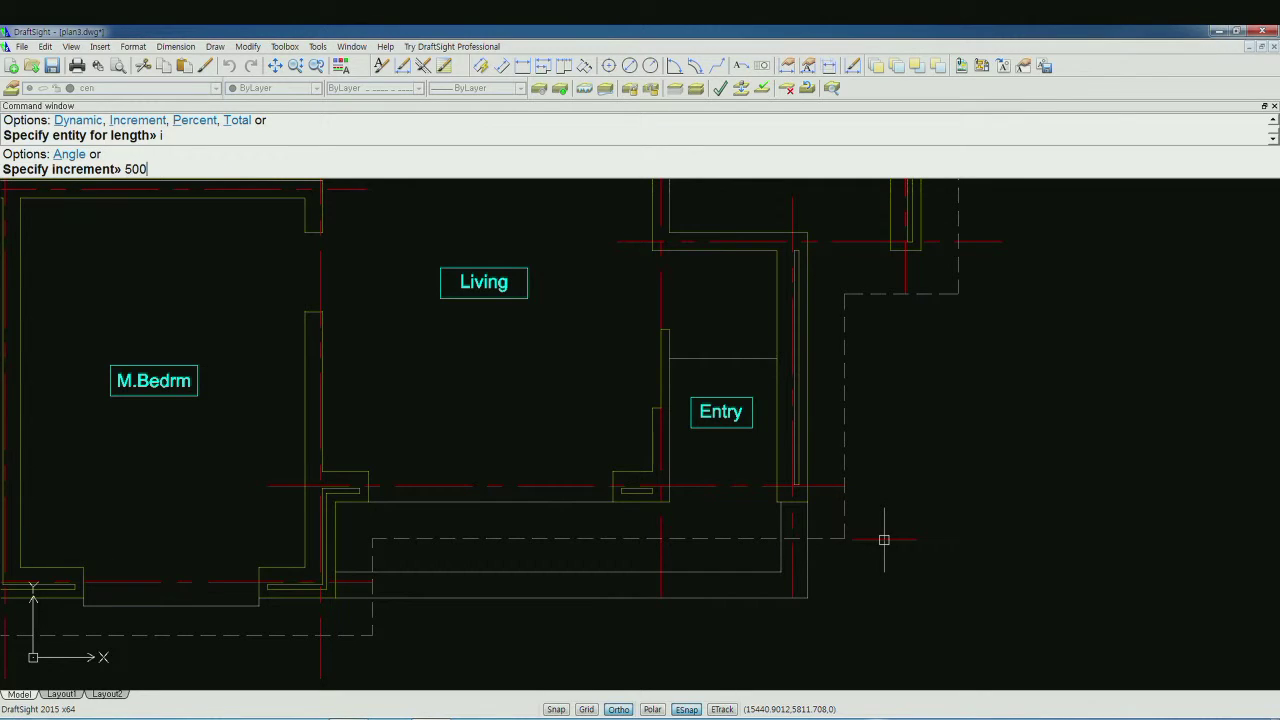
key(Return)
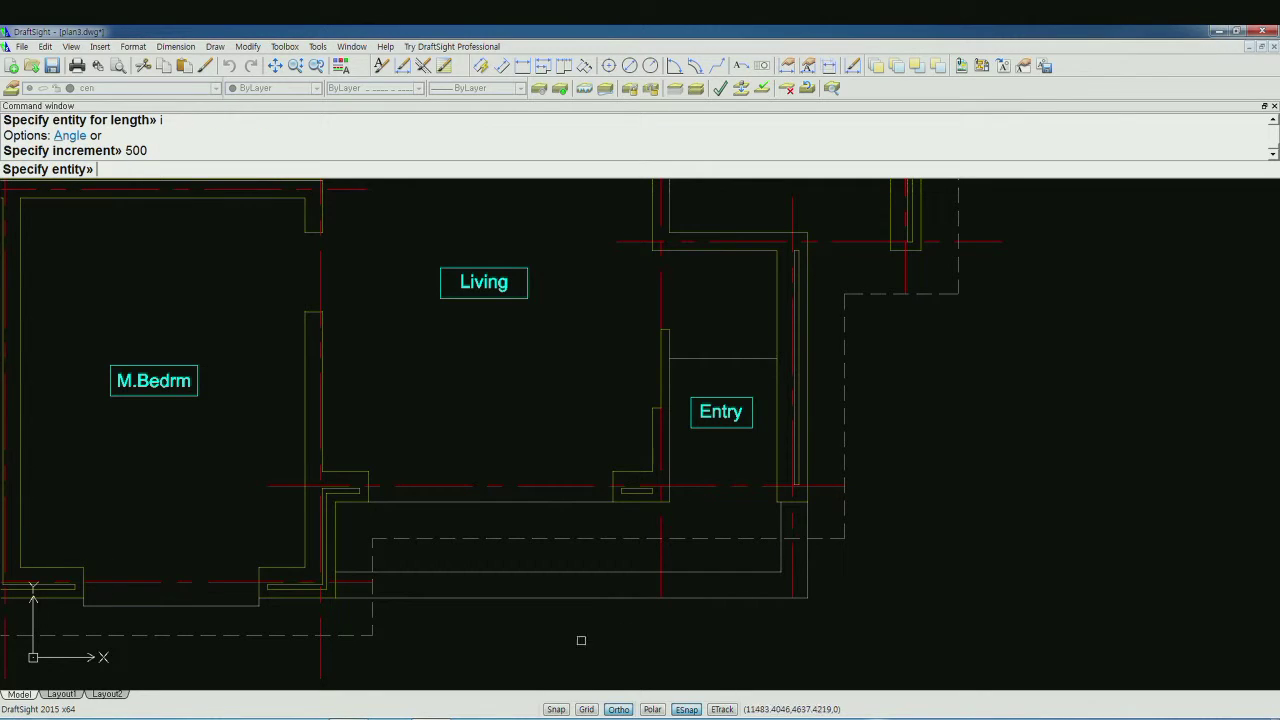
click(357, 583)
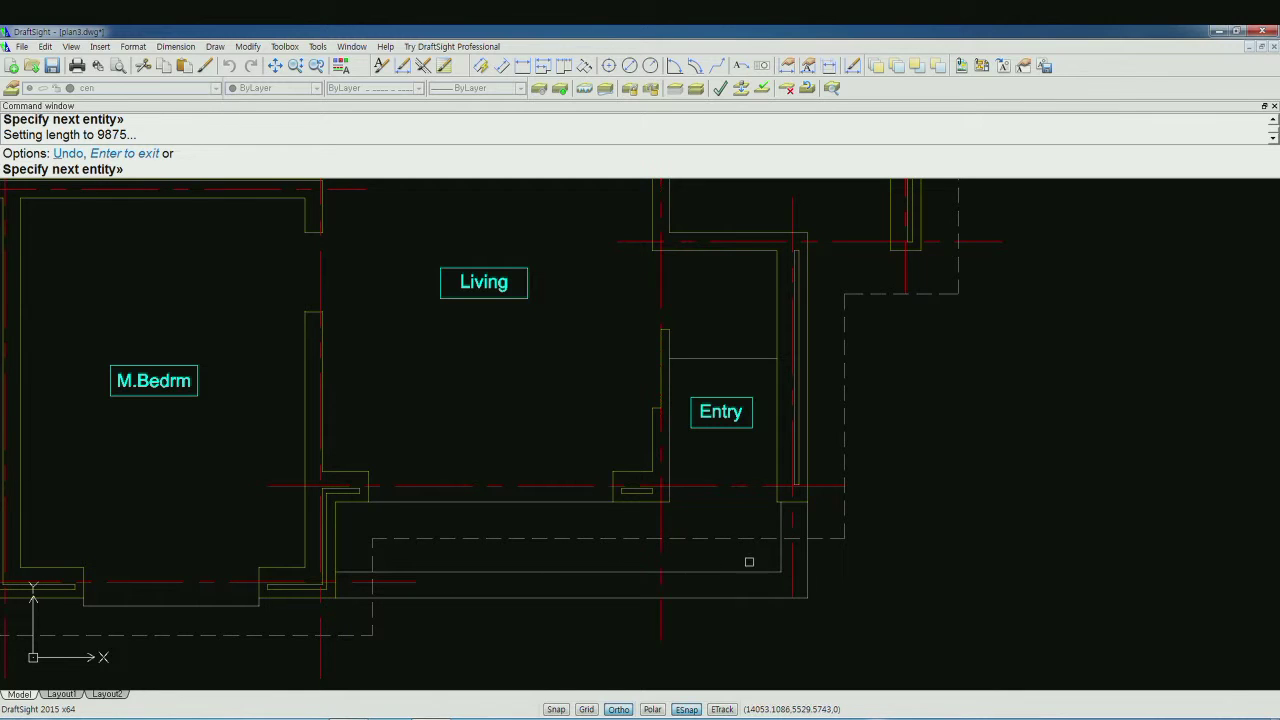
click(790, 578)
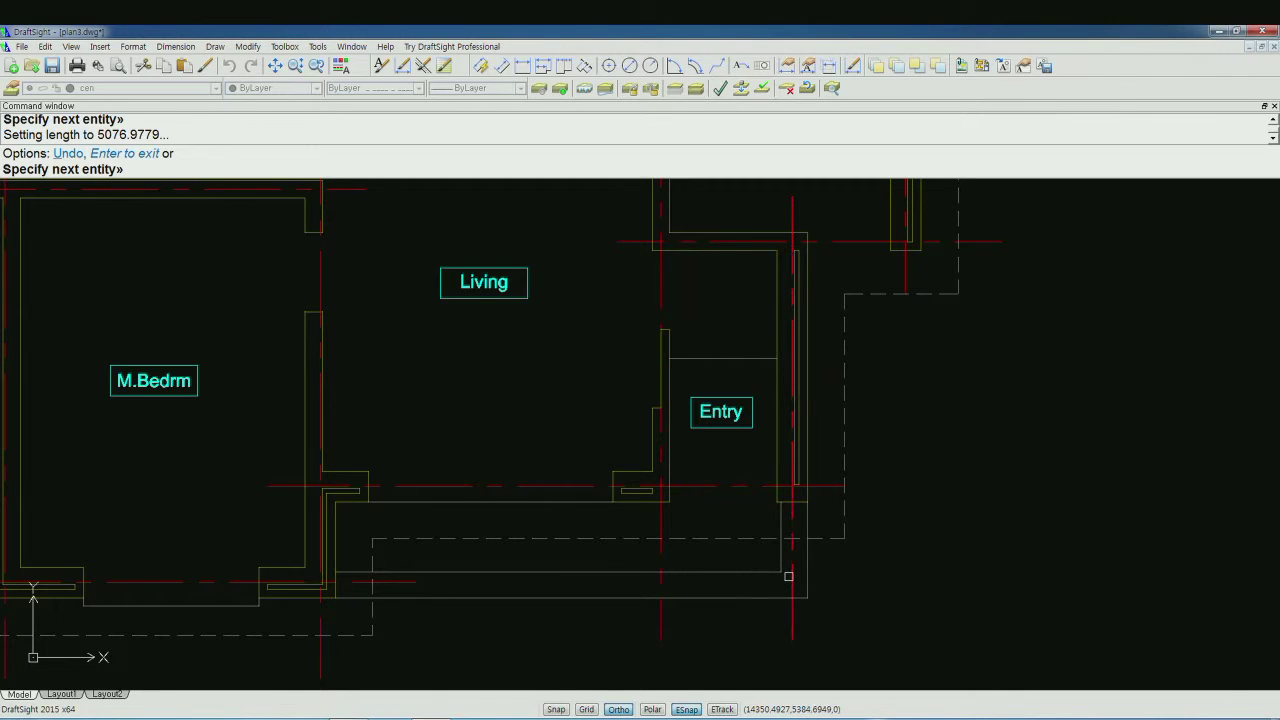
click(829, 486)
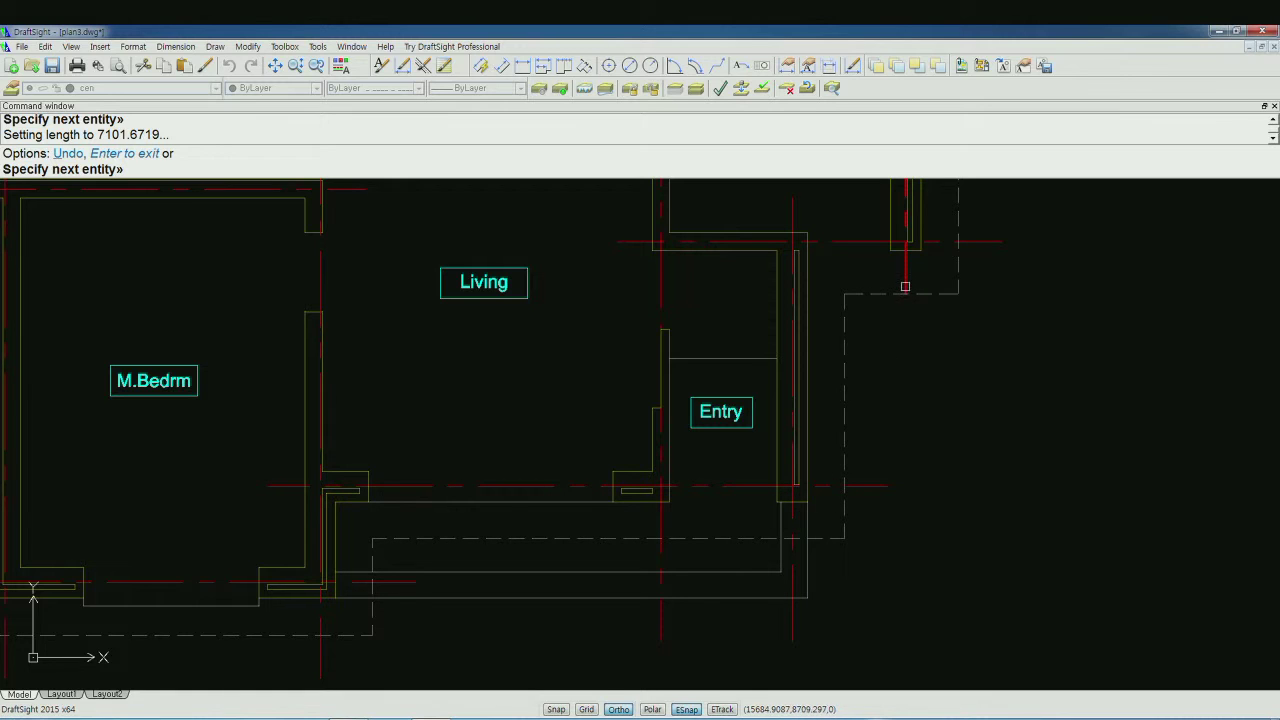
click(905, 290)
scroll(924, 405, down, 3)
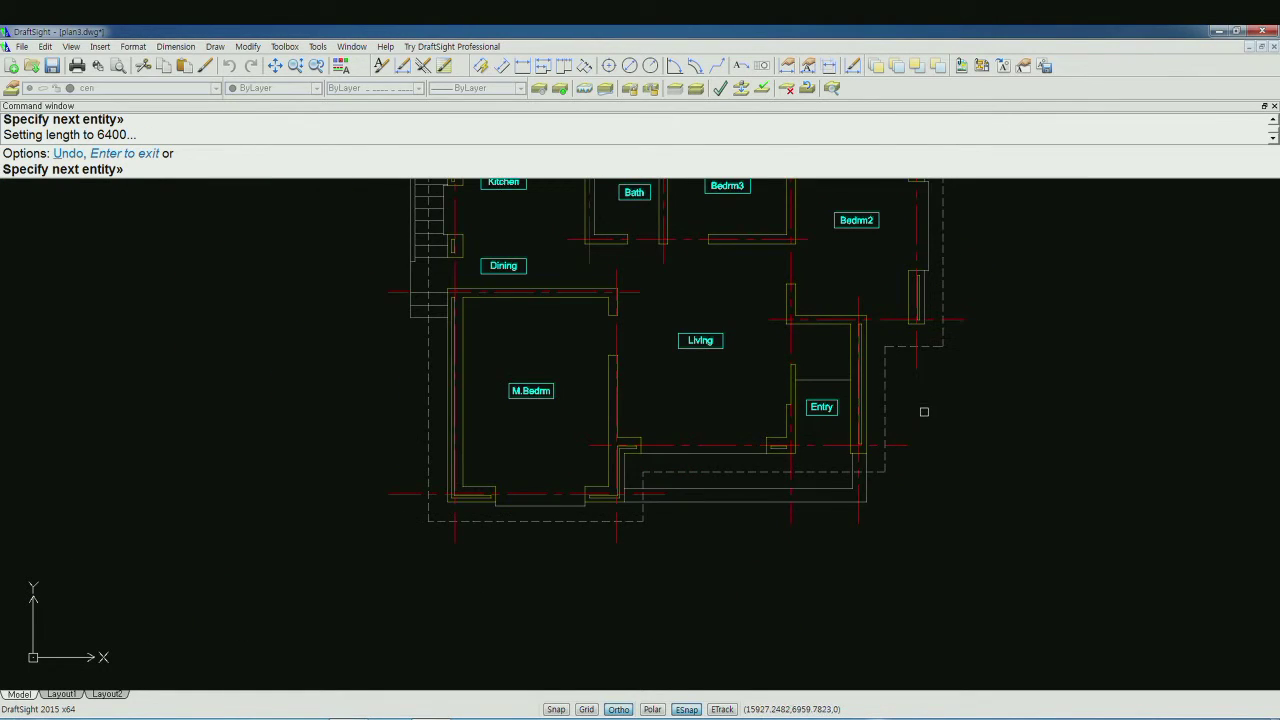
mouse_move(924, 411)
middle_down()
mouse_move(951, 586)
mouse_move(940, 569)
mouse_move(951, 532)
middle_up()
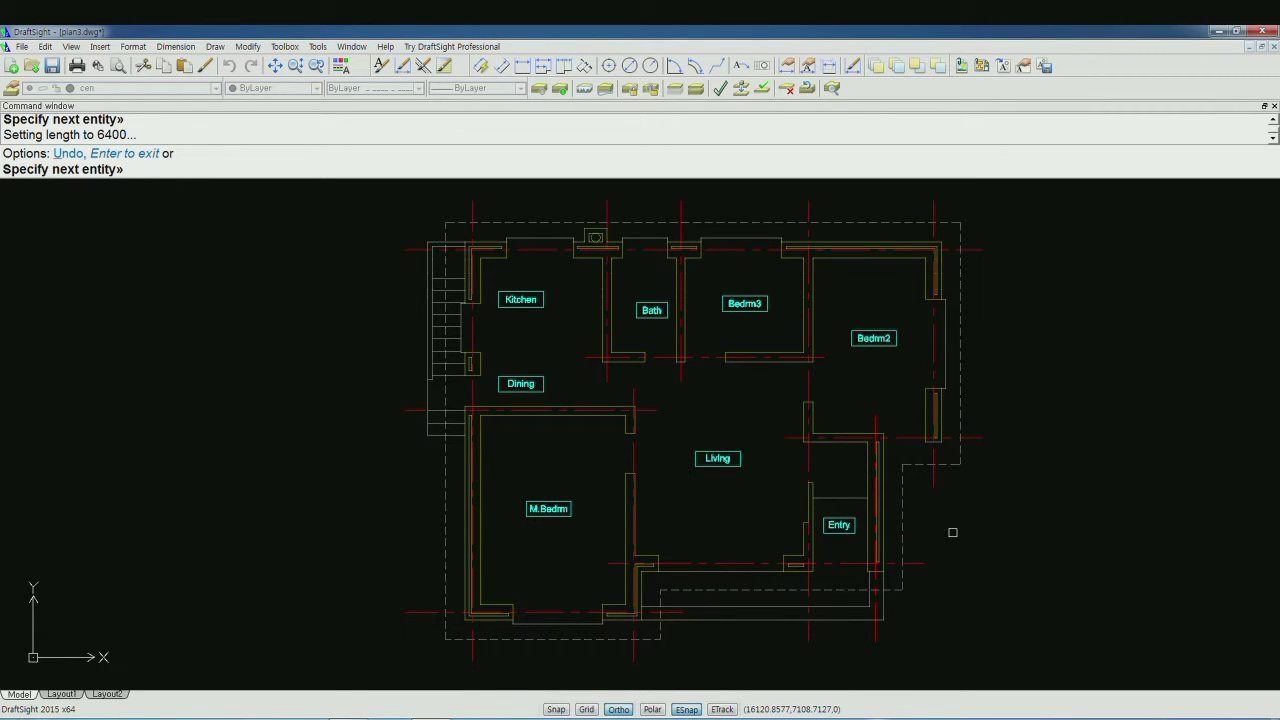
key(Return)
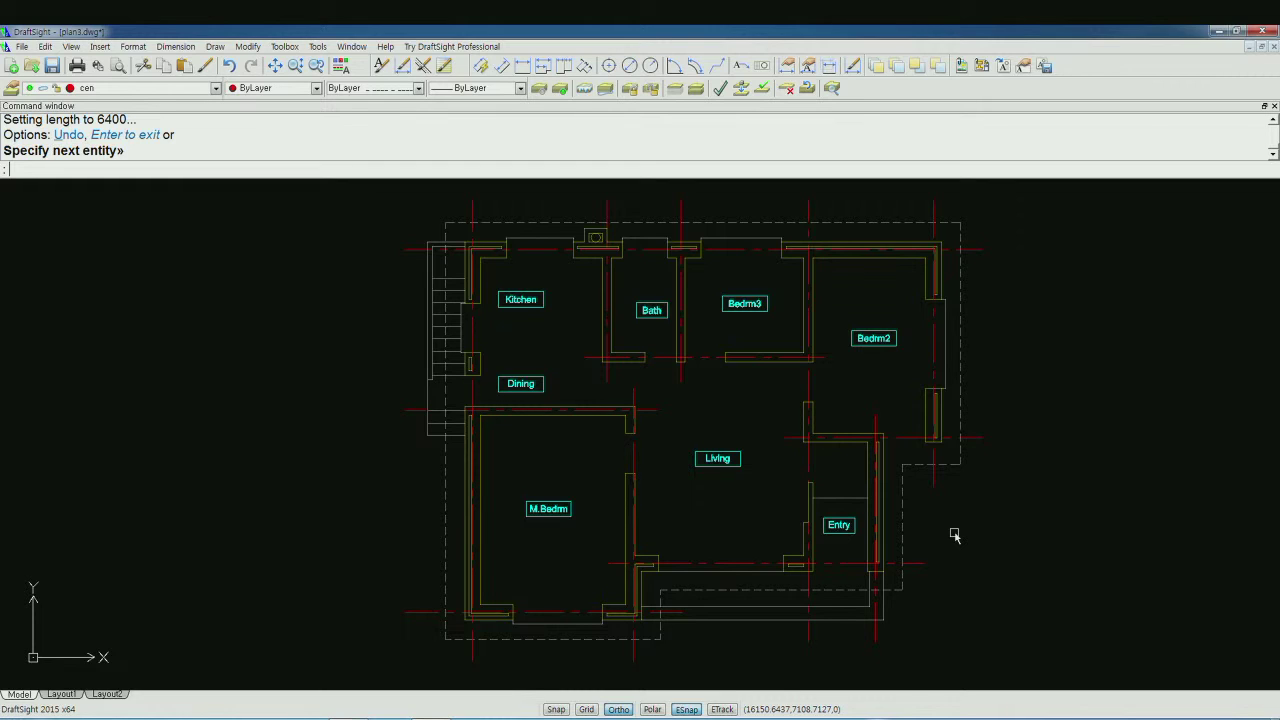
- Trim the centre-line segment by the Bath wall, using all entities as cutting edges
text(tr)
key(Return)
key(Return)
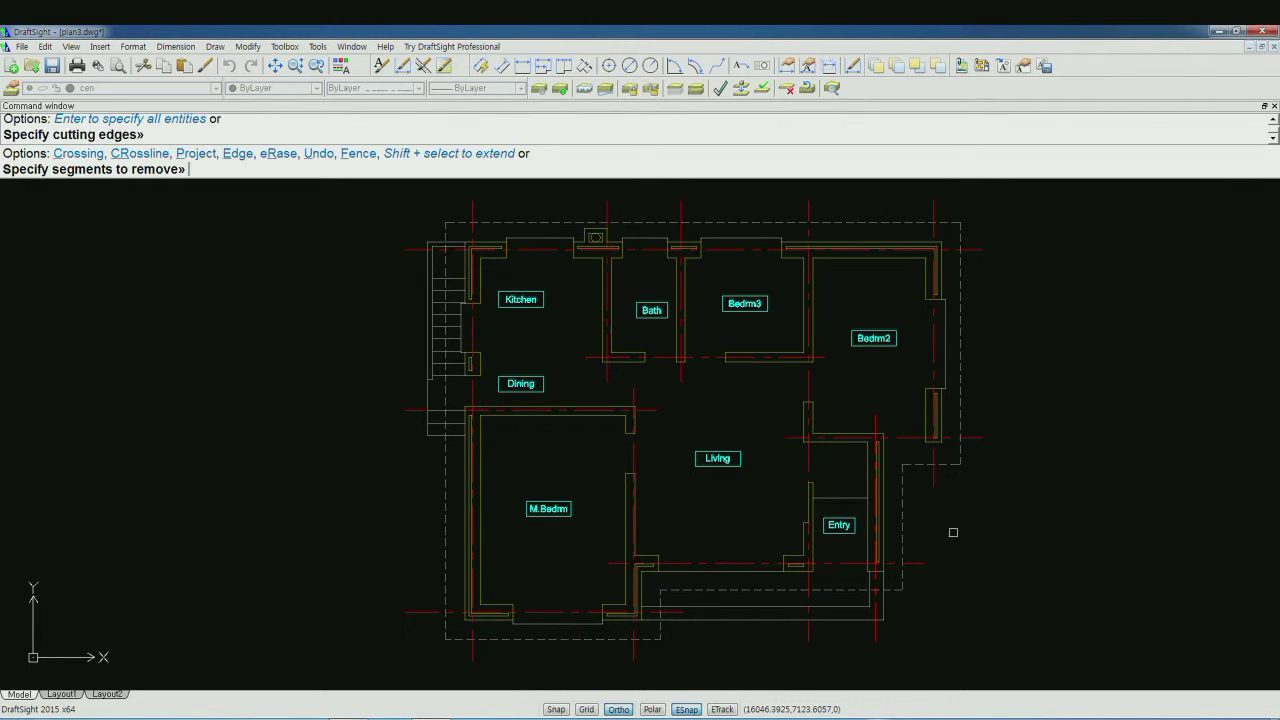
click(603, 360)
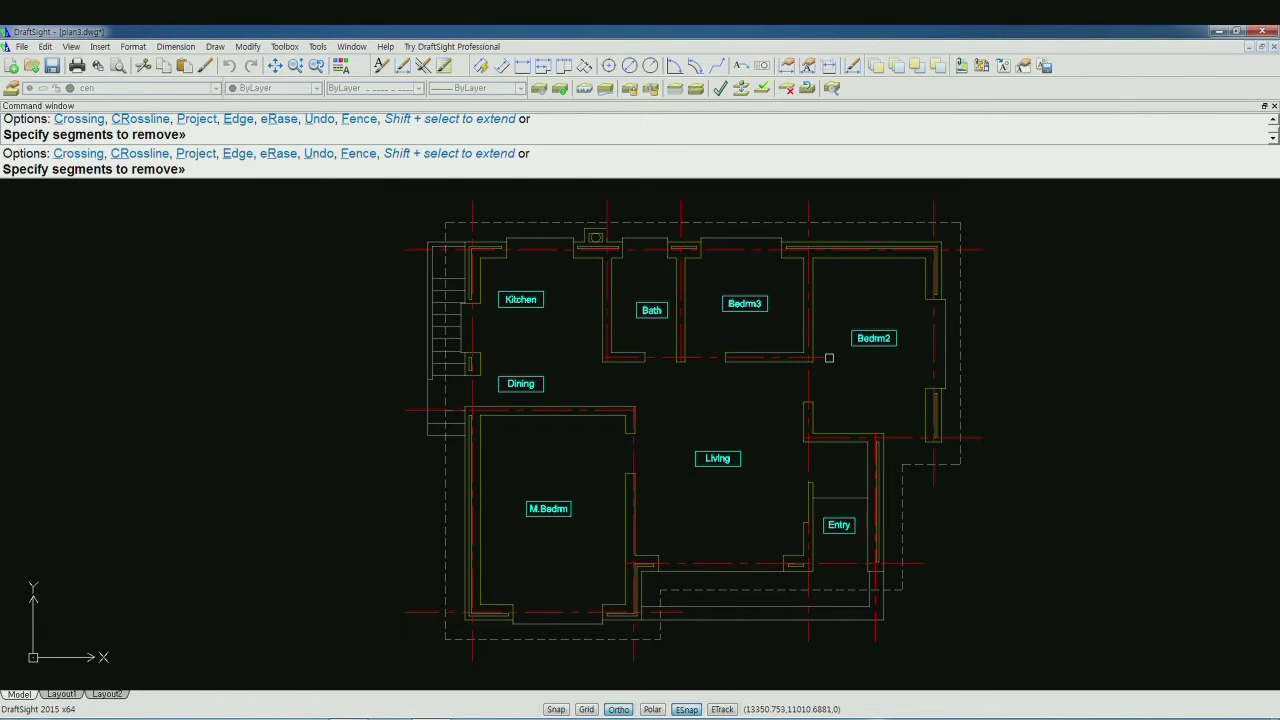
key(Return)
text(len)
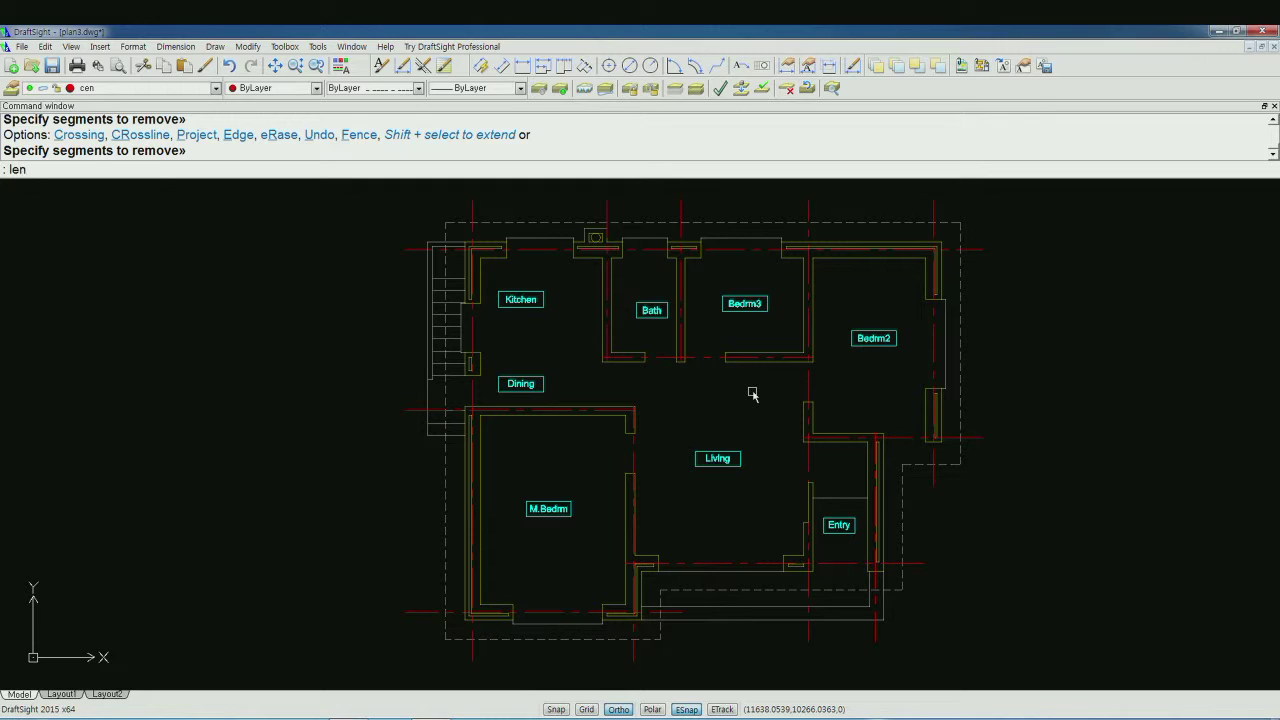
- Set a 500 increment and lengthen the centre lines around the Dining corner
key(Return)
text(ify entity for)
key(Return)
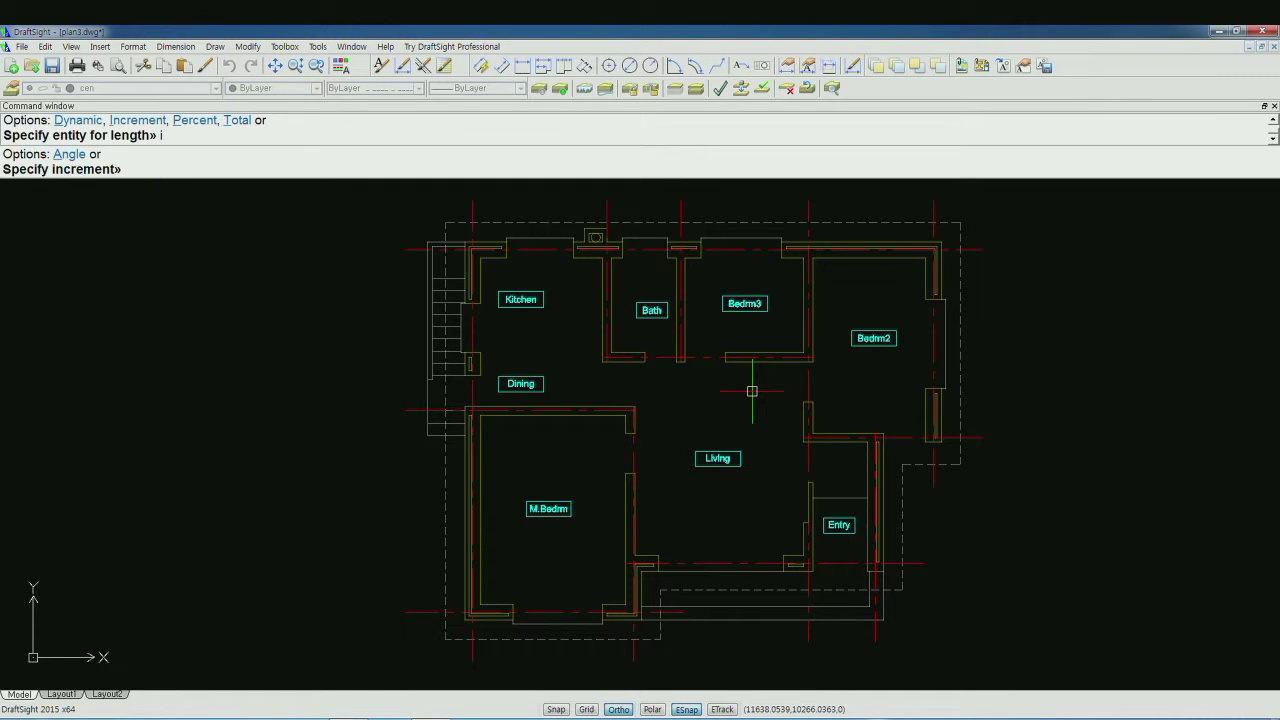
text(0)
key(Return)
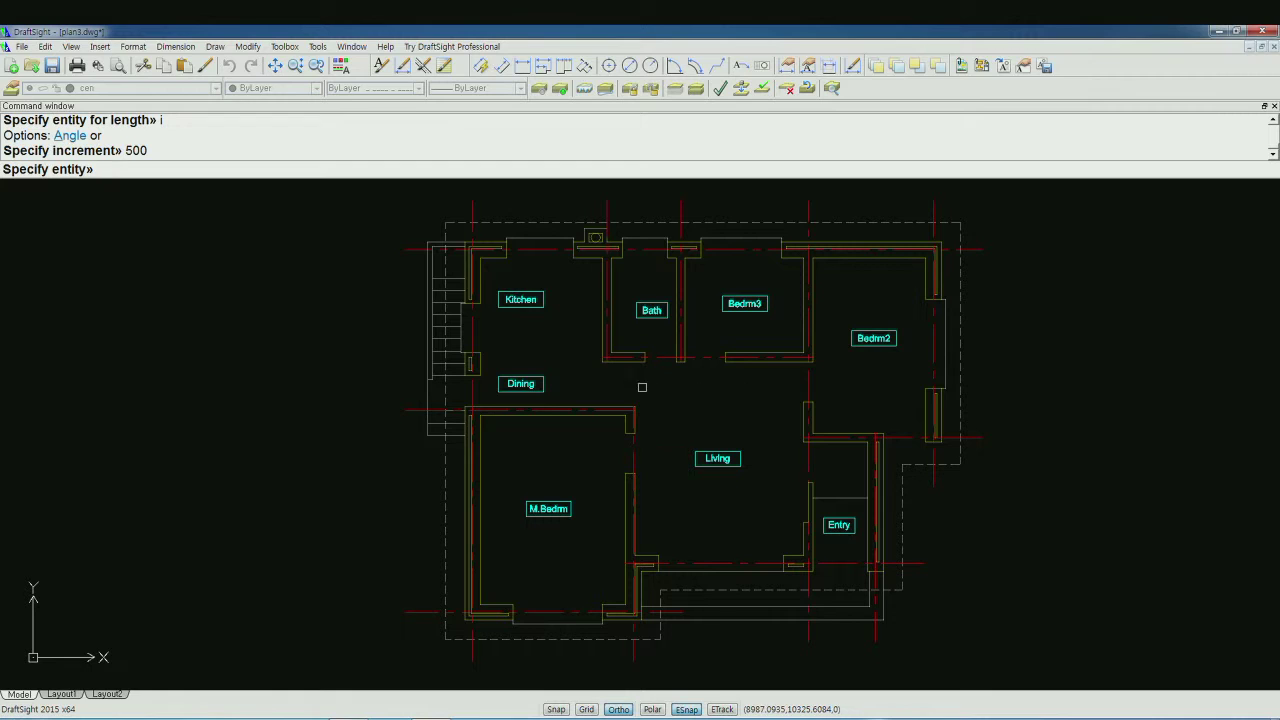
scroll(605, 380, up, 4)
scroll(605, 380, up, 1)
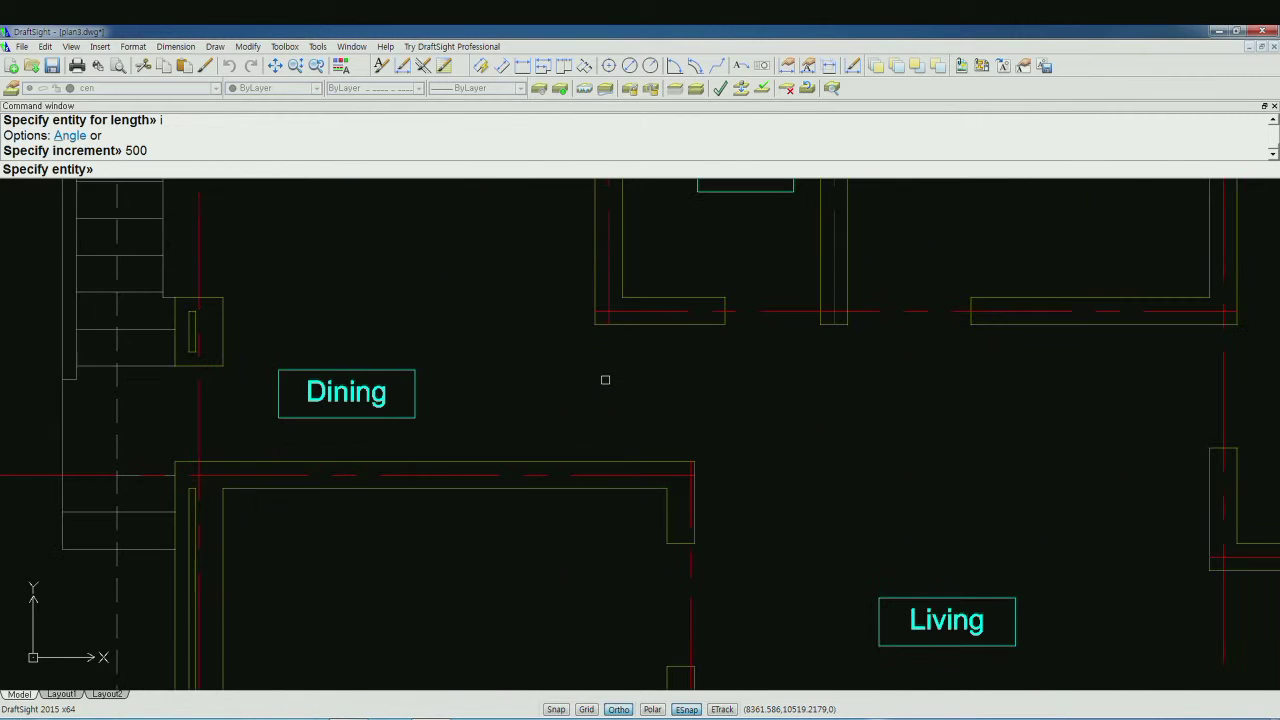
click(602, 311)
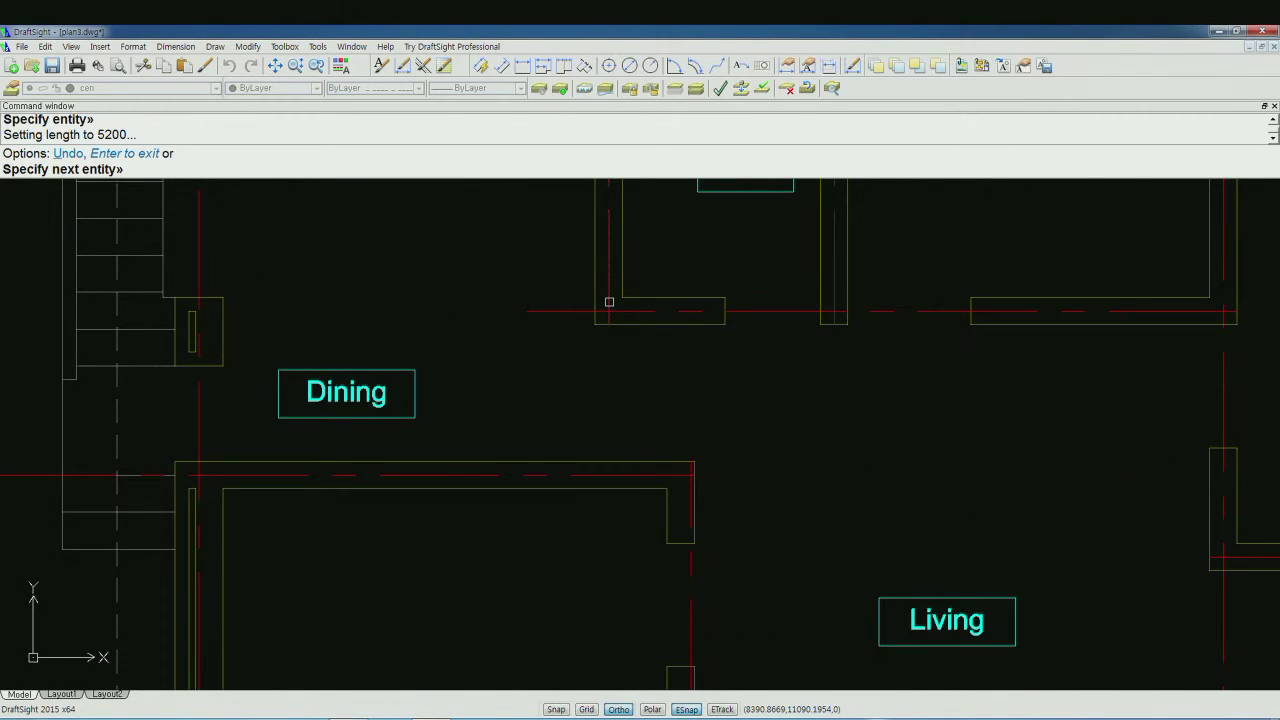
click(608, 303)
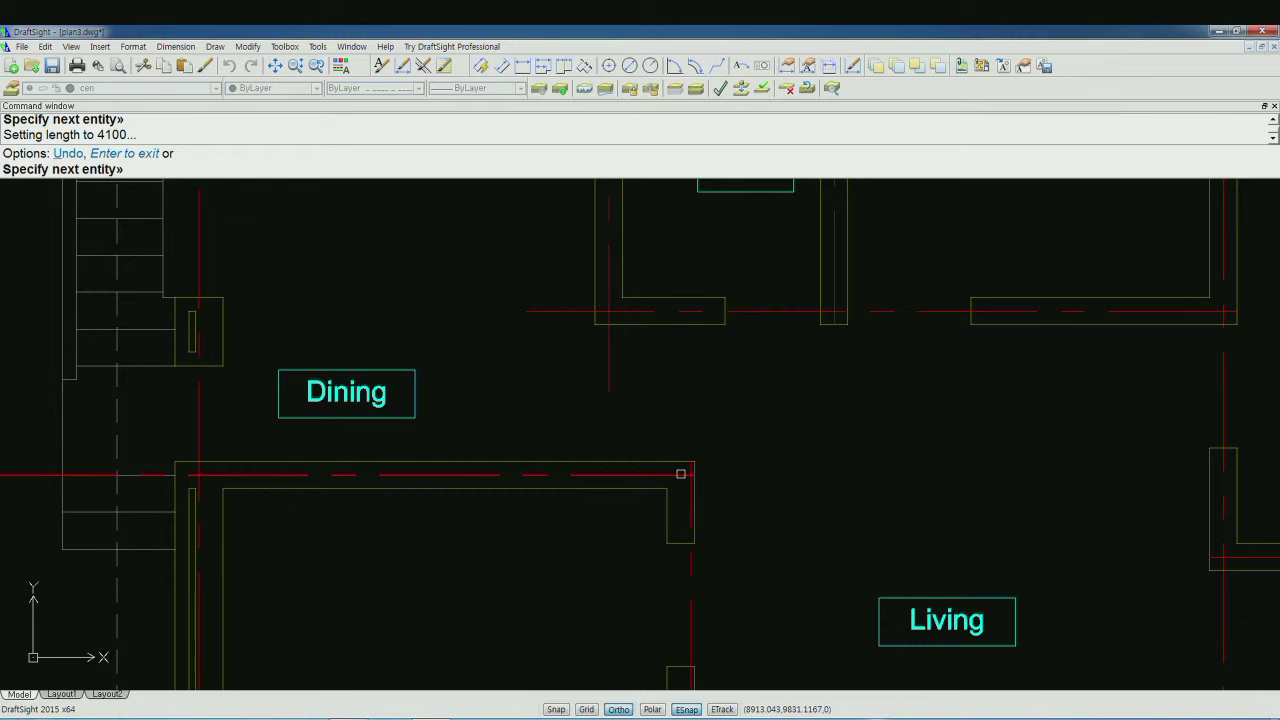
click(672, 478)
click(688, 485)
click(688, 485)
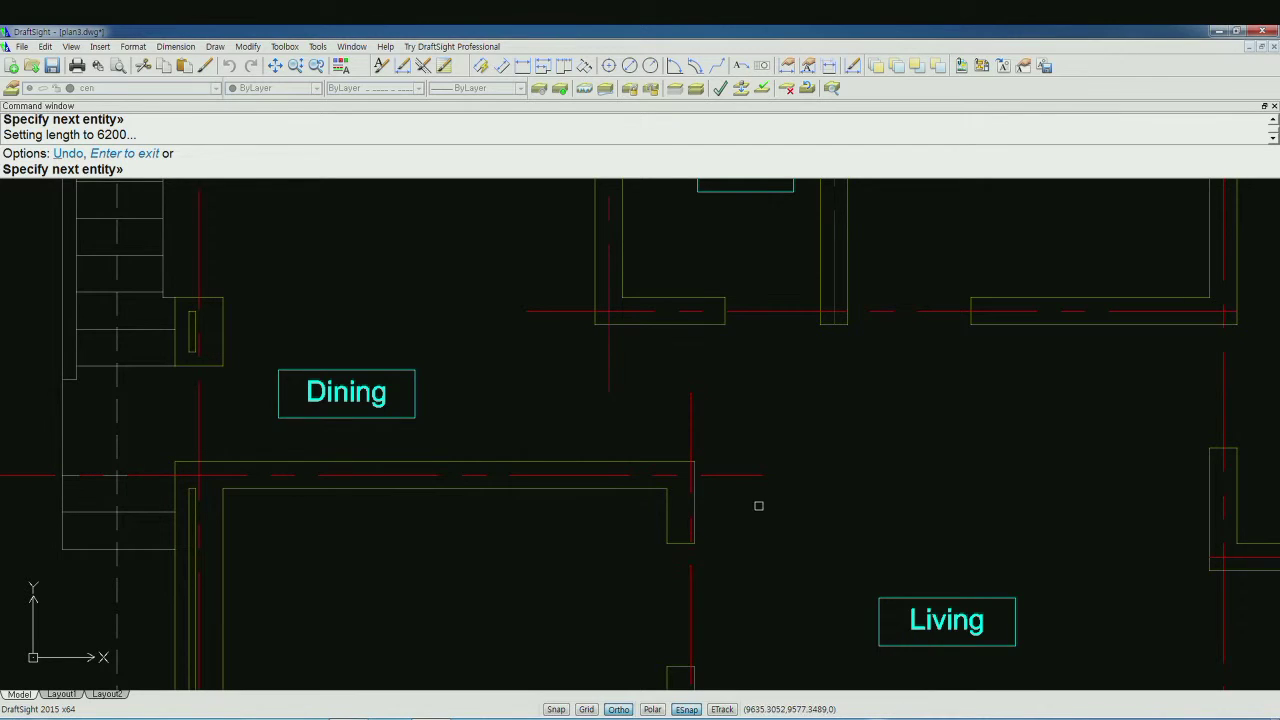
click(832, 296)
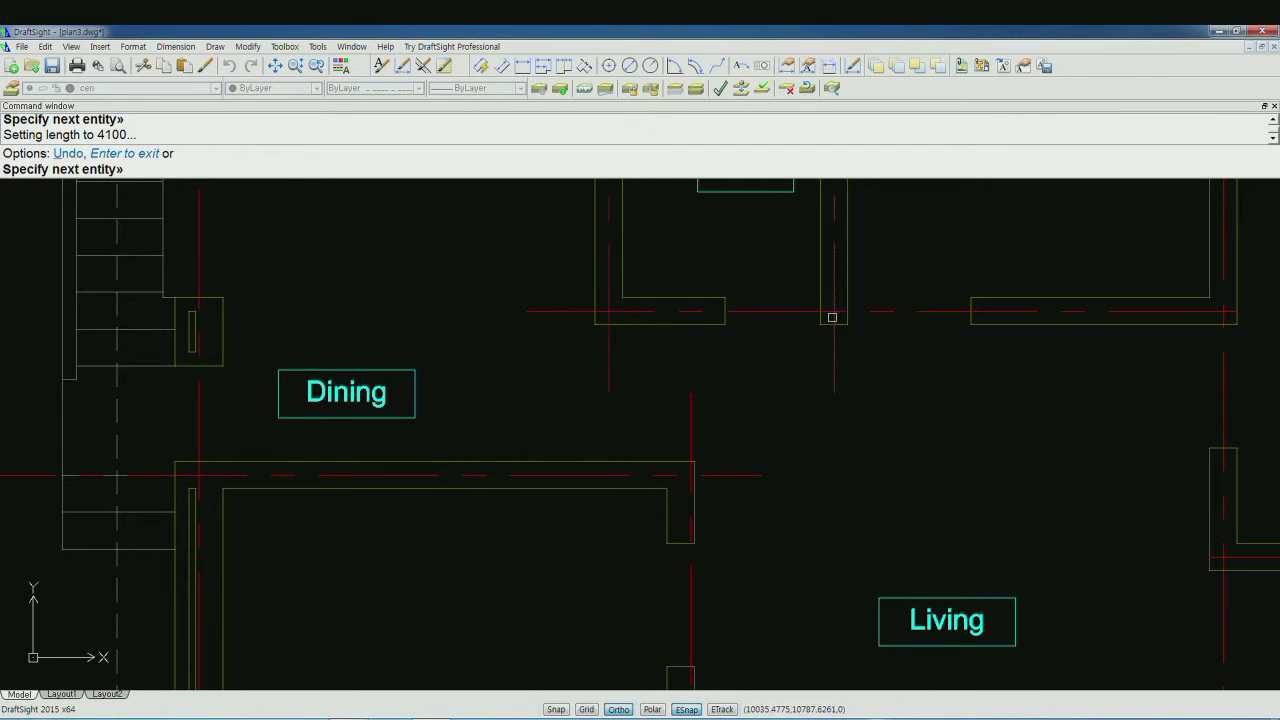
- Lengthen the remaining centre lines near M.Bedrm, Living, Entry and Bedrm2 past the walls
scroll(834, 449, down, 1)
scroll(829, 459, down, 1)
middle_drag(823, 517, 765, 296)
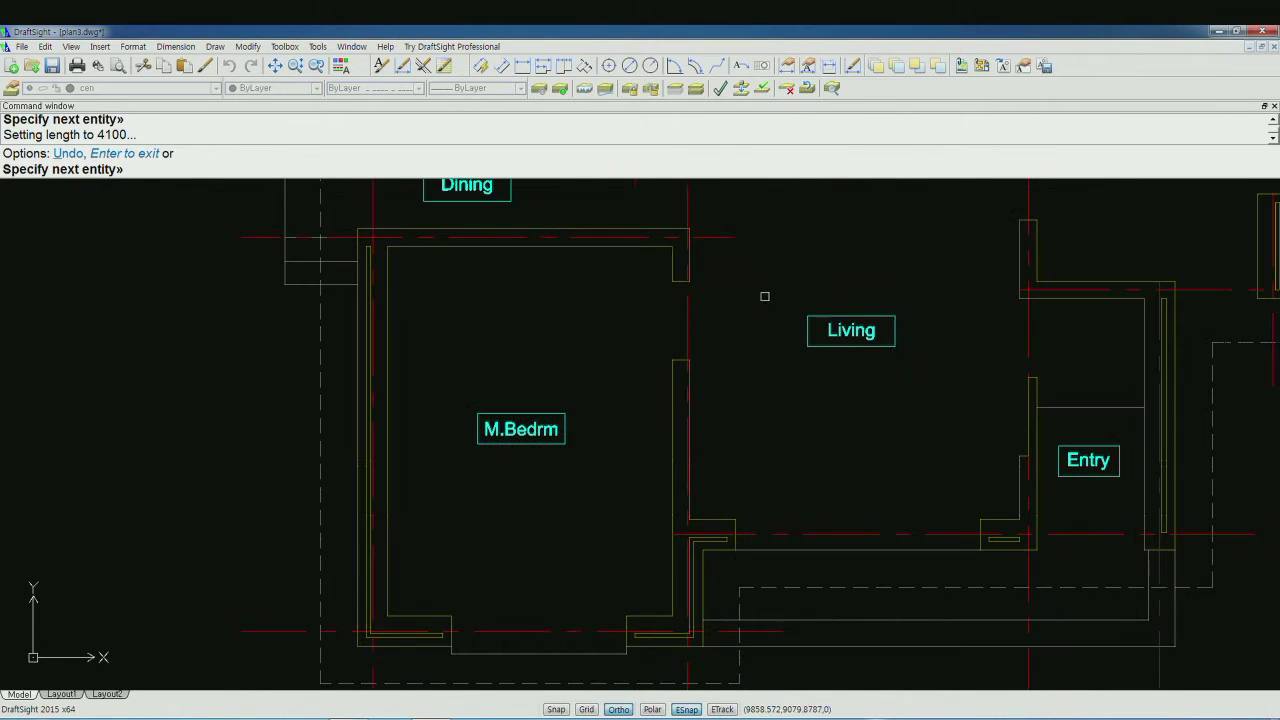
click(680, 533)
middle_drag(890, 463, 762, 499)
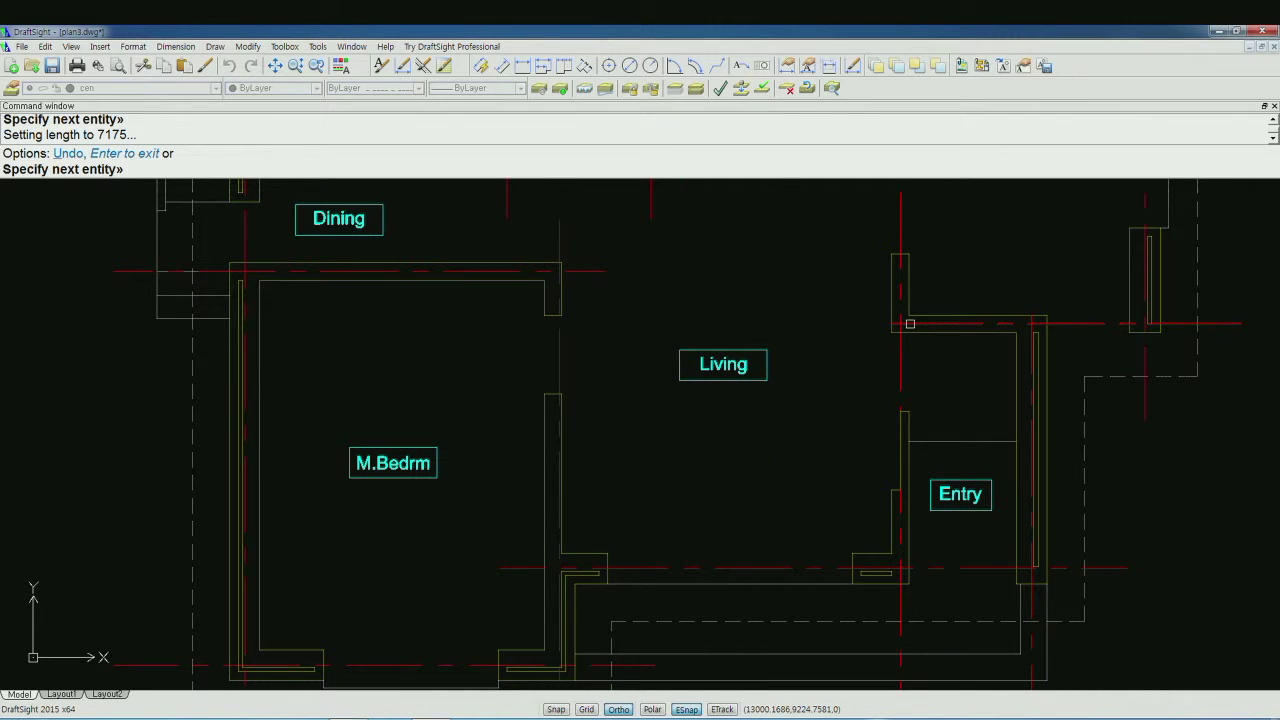
click(910, 323)
scroll(937, 400, down, 2)
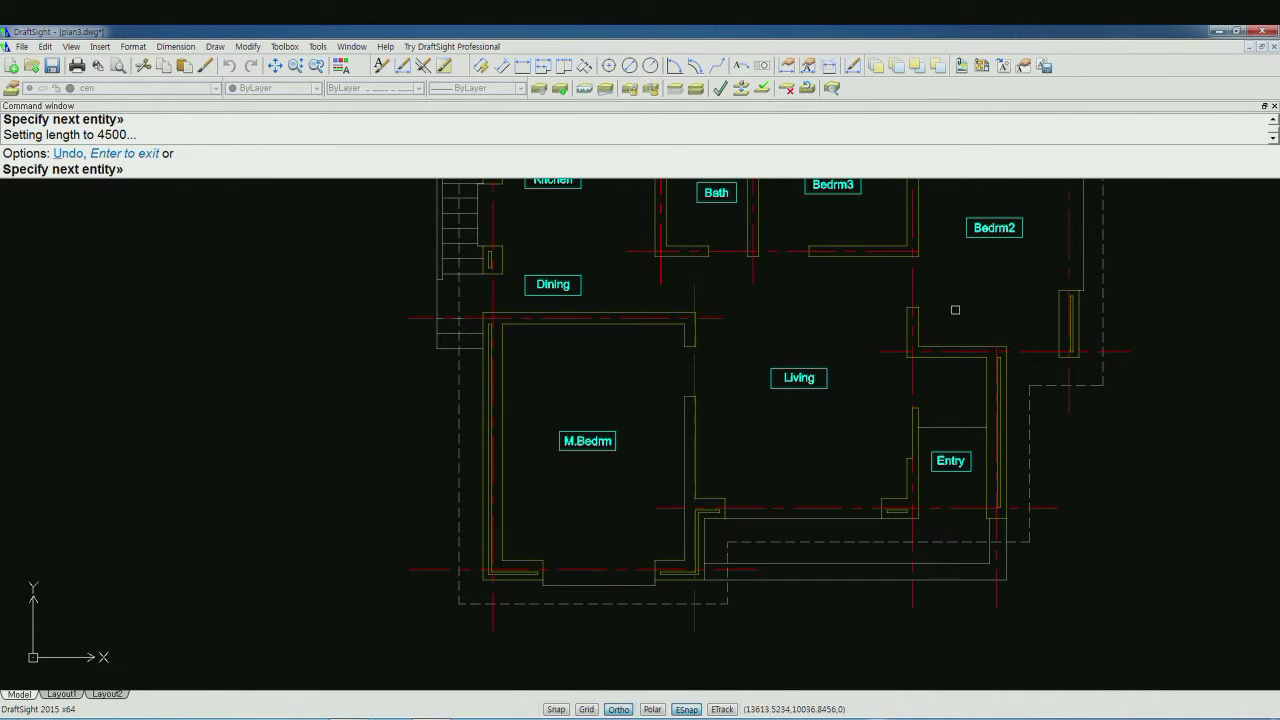
middle_drag(955, 310, 786, 389)
scroll(746, 360, up, 3)
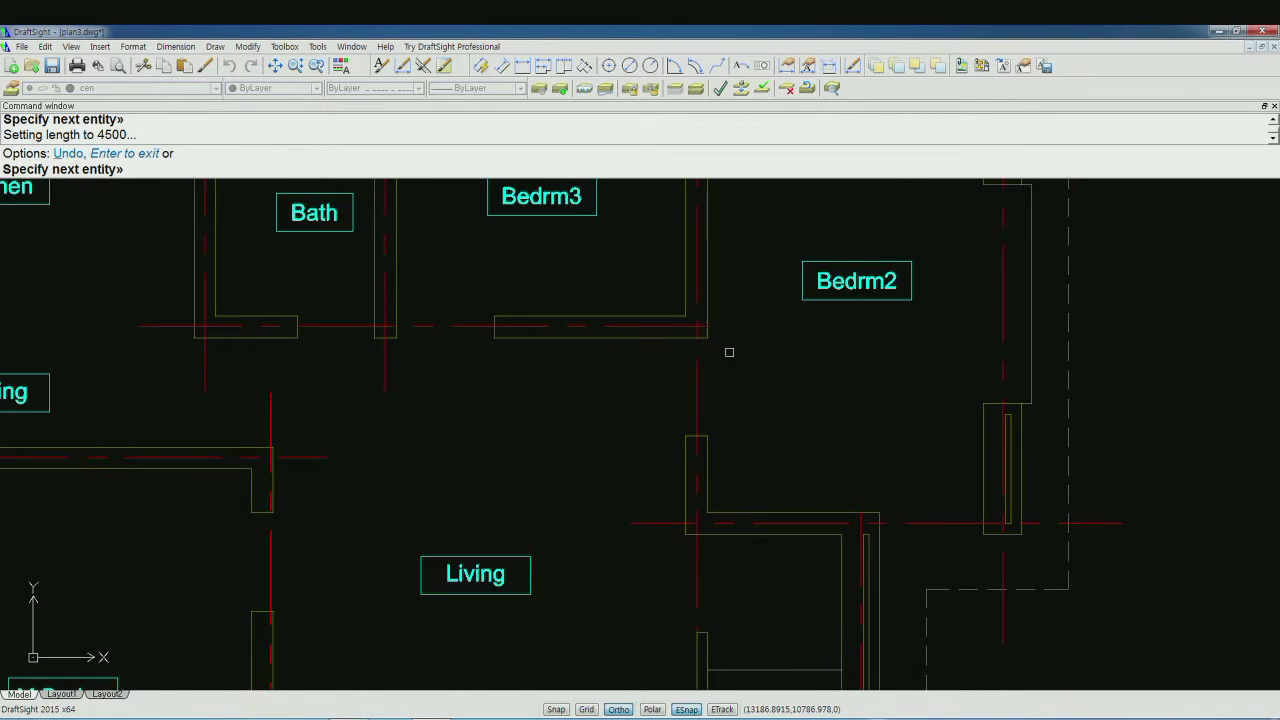
scroll(729, 352, up, 2)
click(662, 312)
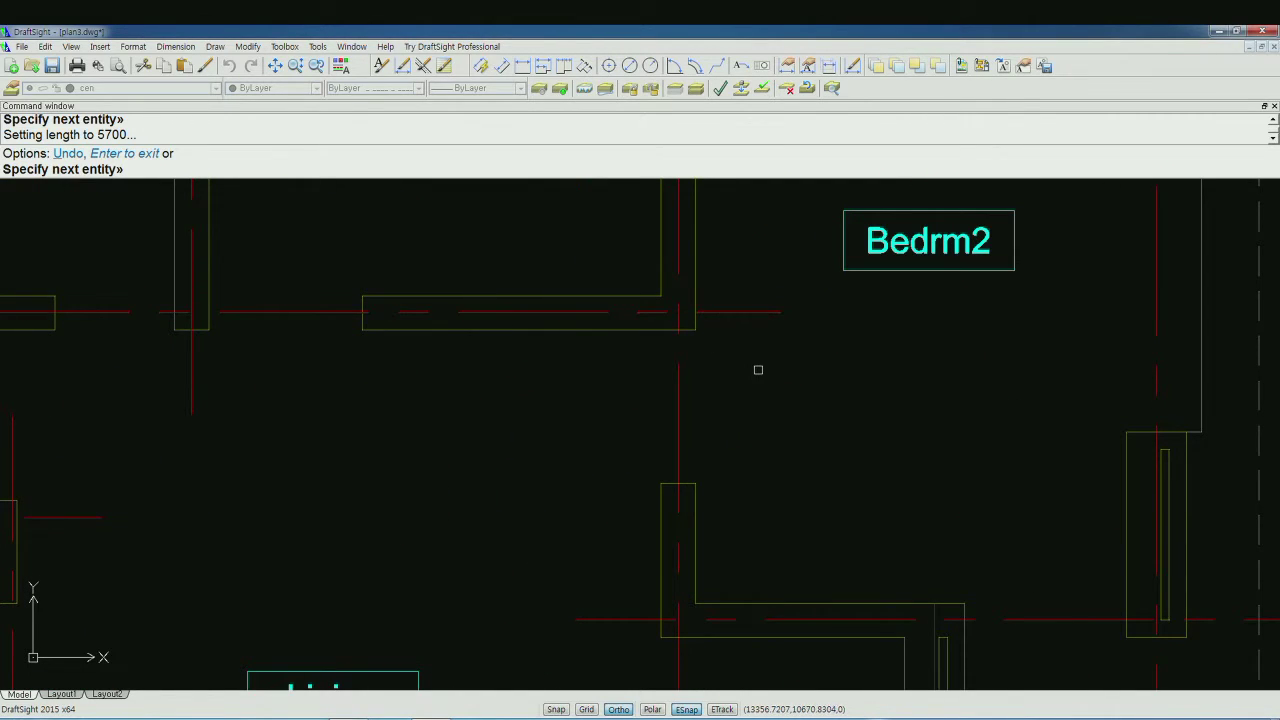
scroll(758, 370, down, 1)
scroll(898, 568, up, 1)
click(898, 566)
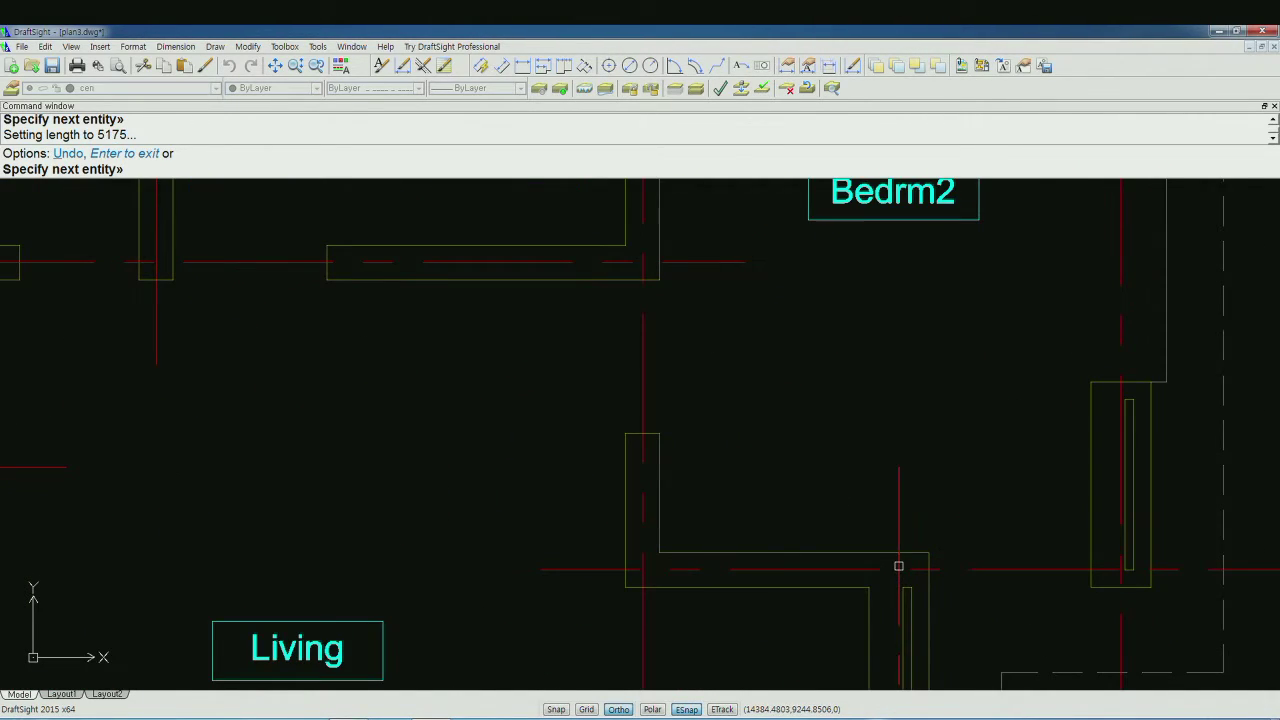
scroll(874, 534, down, 2)
scroll(857, 514, down, 2)
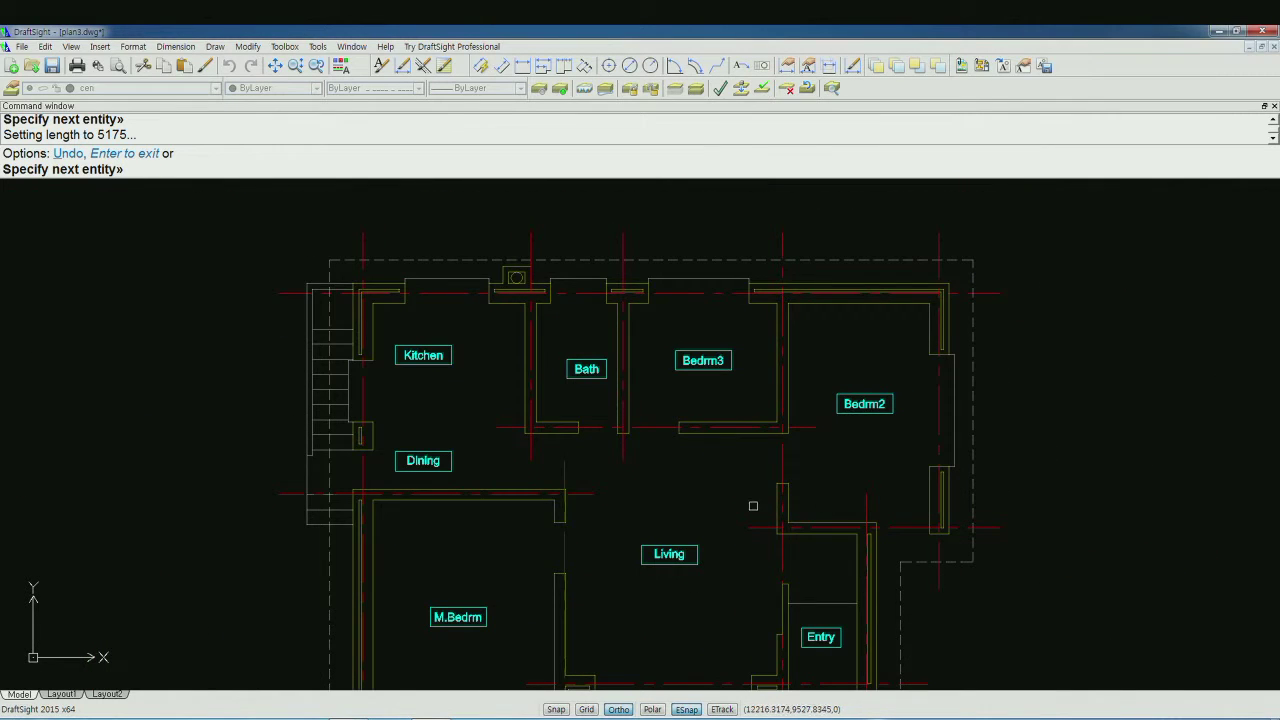
scroll(753, 505, down, 1)
middle_drag(727, 527, 749, 459)
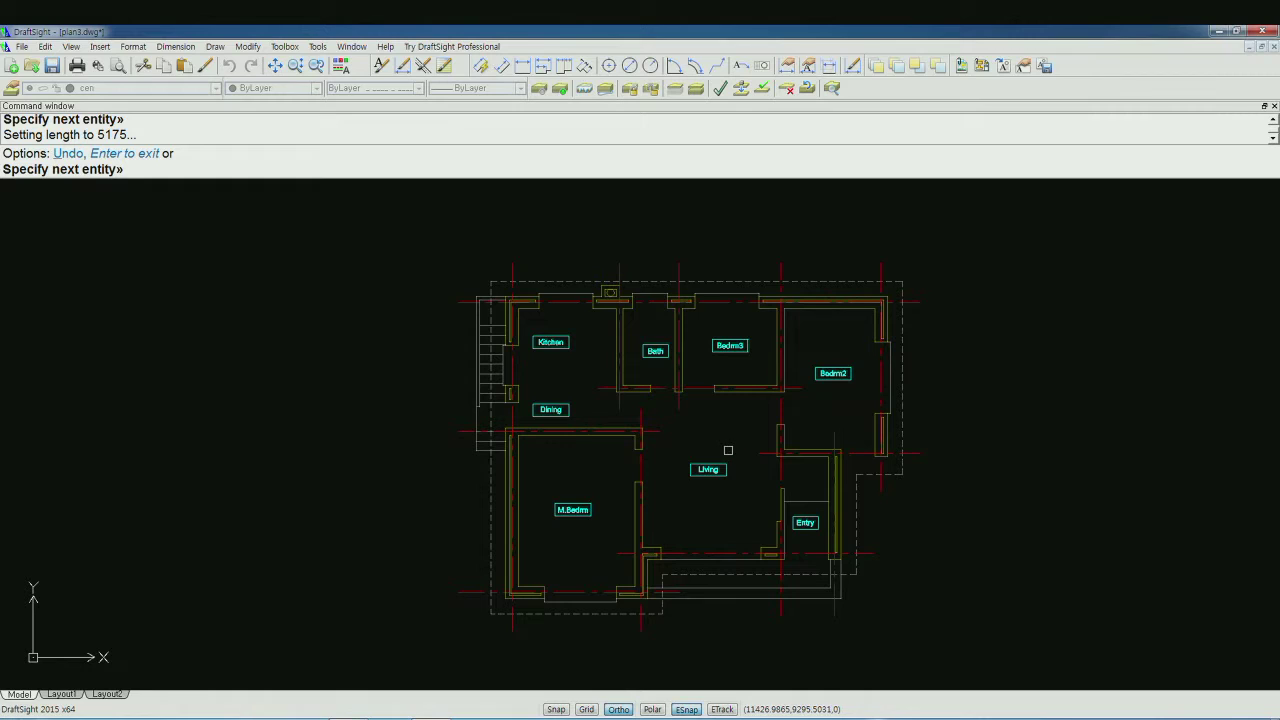
key(Return)
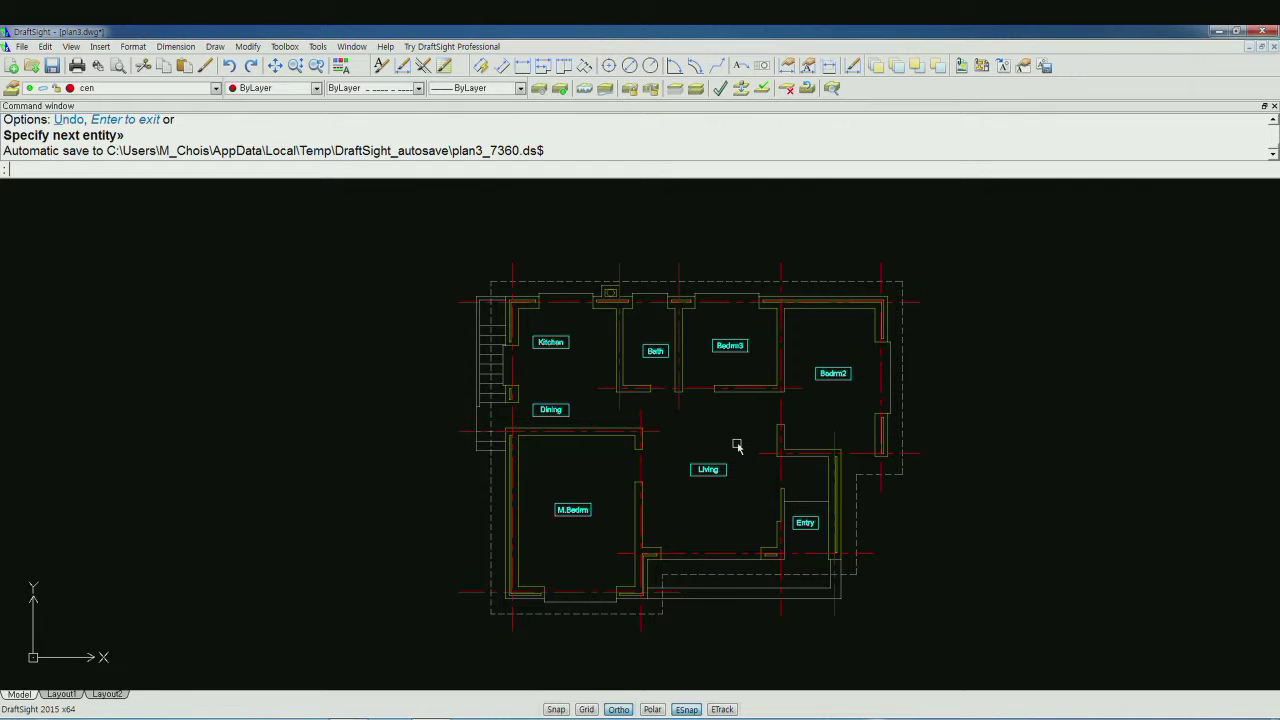
- Turn on the fin and hat layers, then switch to the Layout1 sheet
click(216, 89)
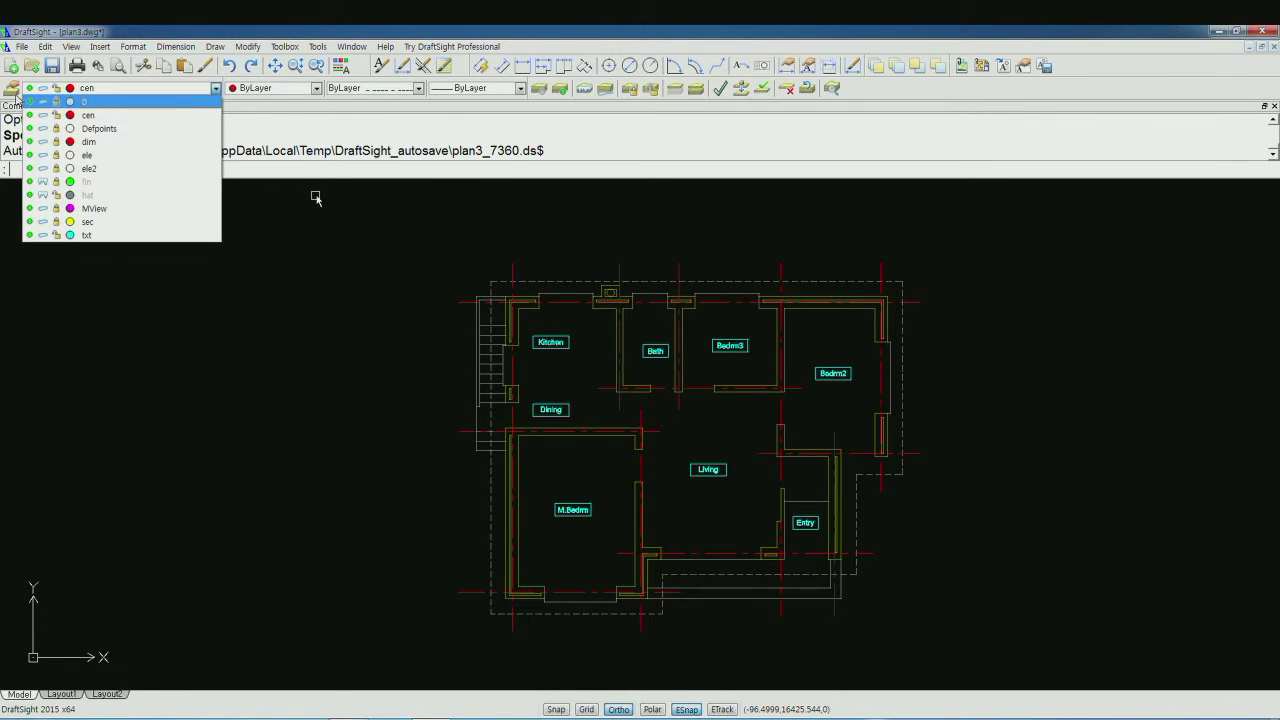
click(43, 182)
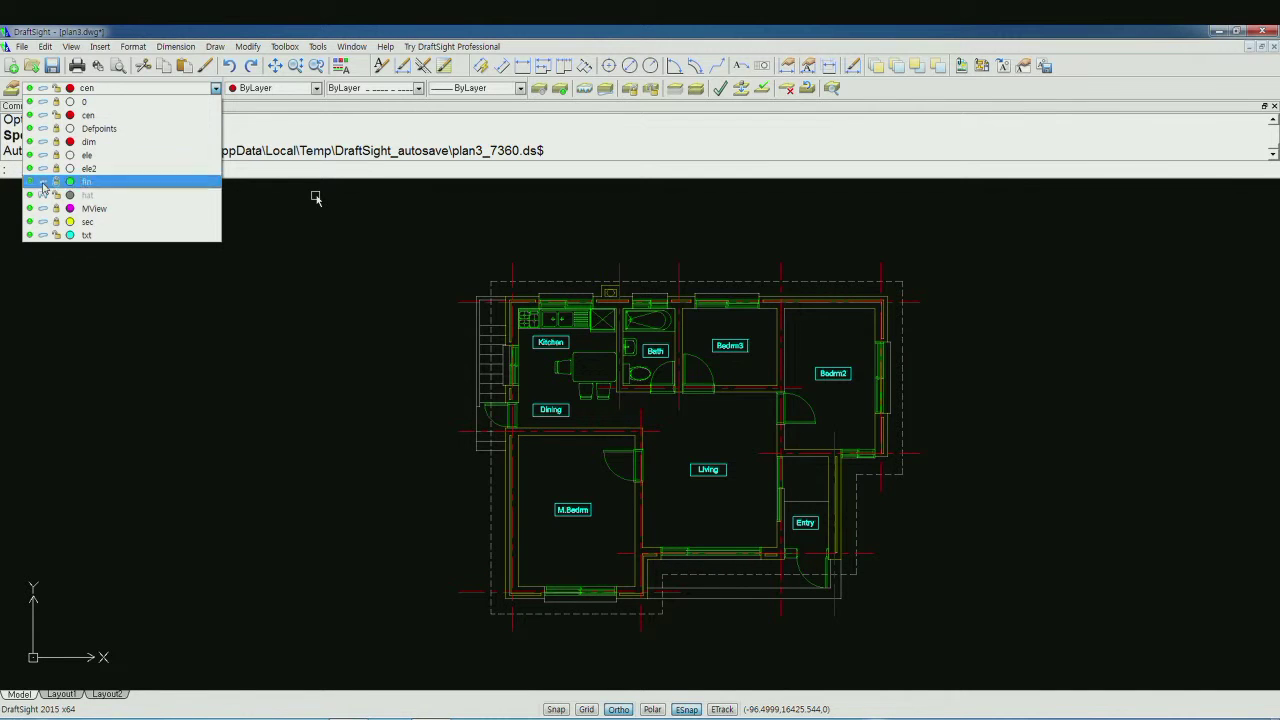
click(43, 195)
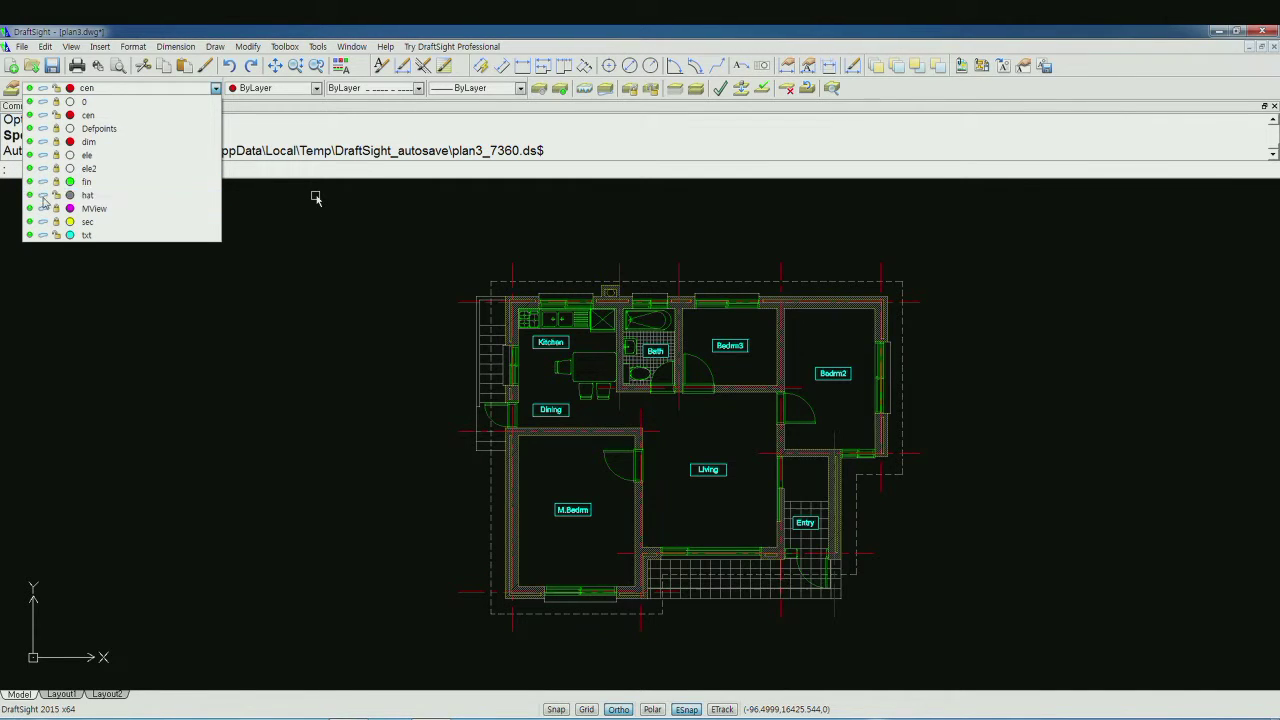
click(214, 388)
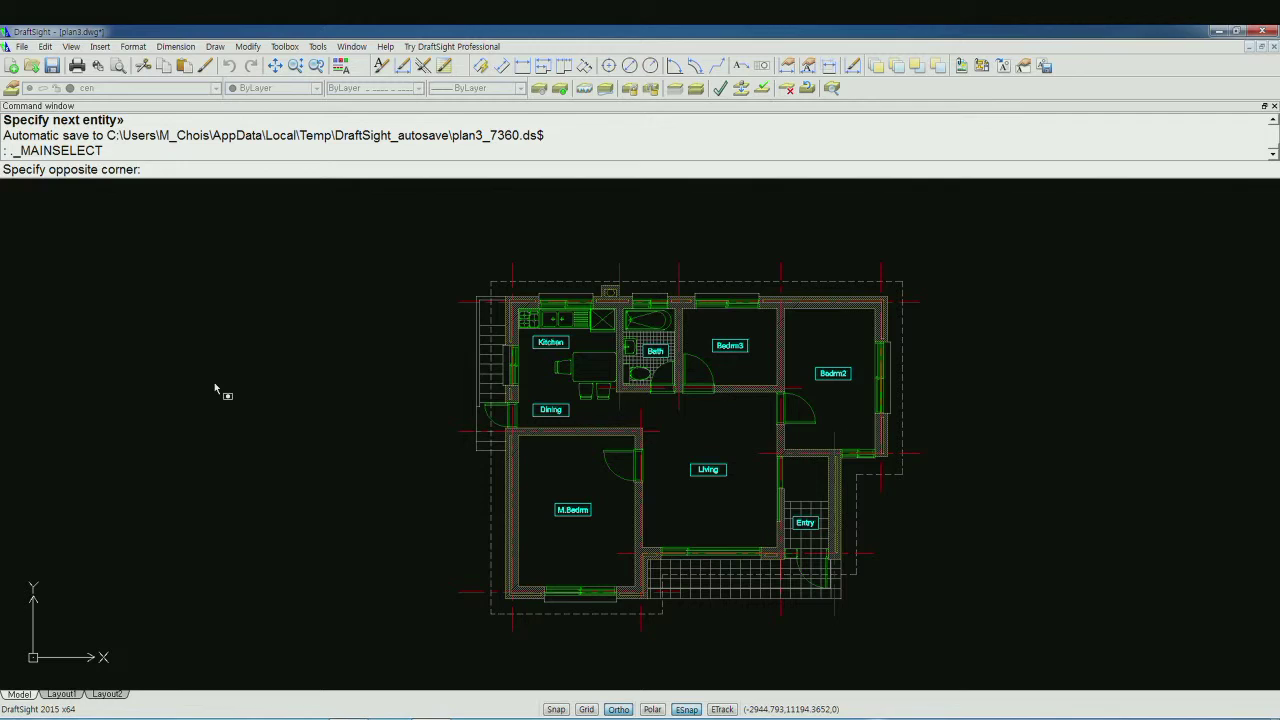
key(Escape)
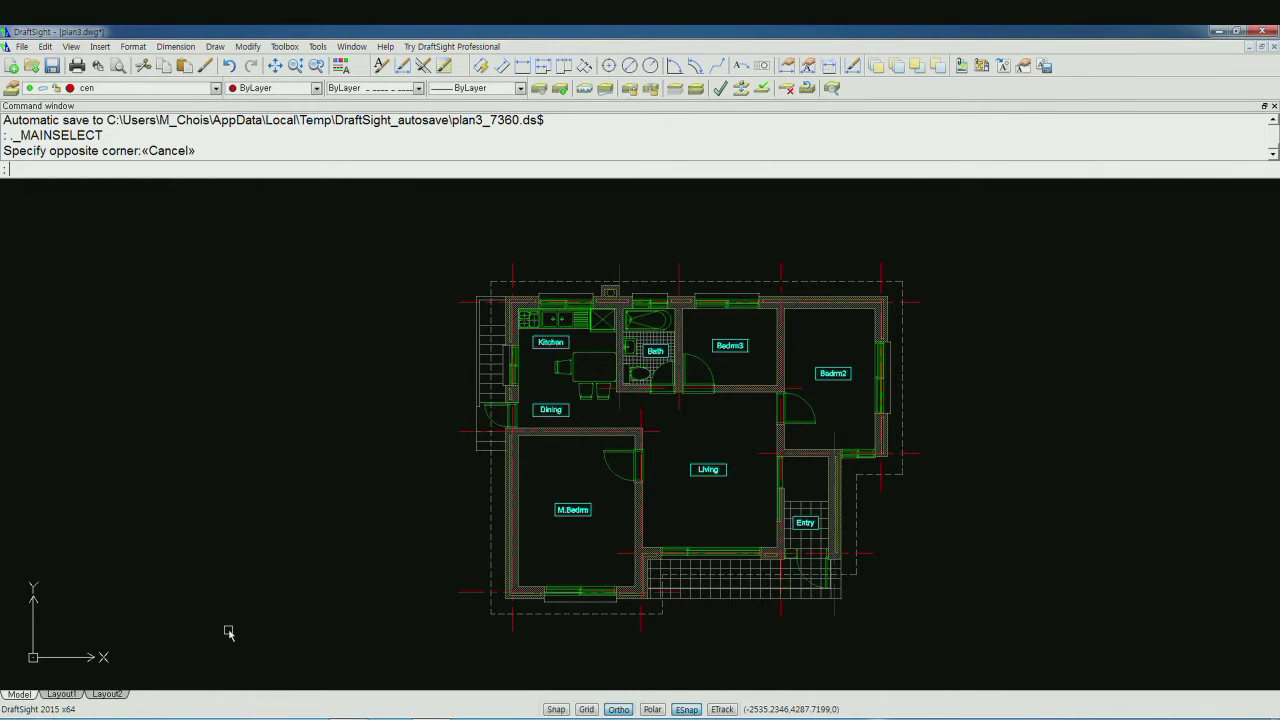
click(70, 695)
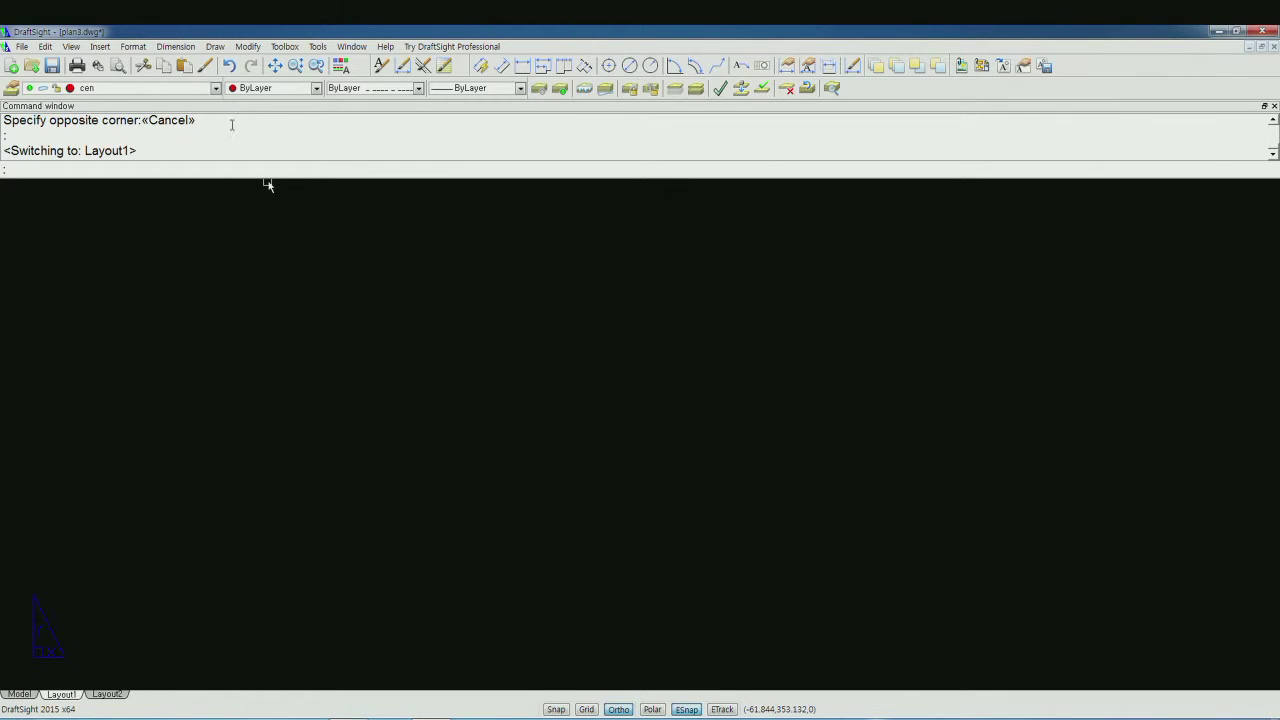
- On layer 0, draw a rectangle from 0,0 to 297,210 and zoom to fit it
click(215, 88)
click(207, 102)
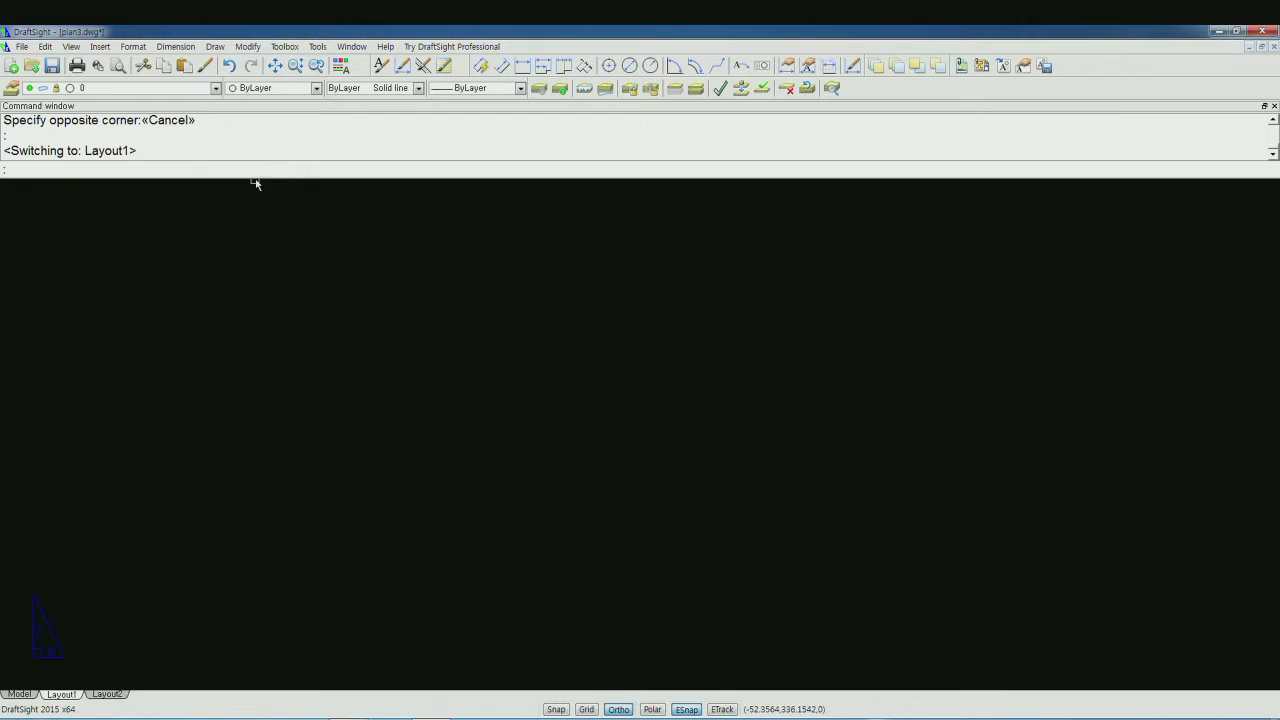
text(rec)
key(Return)
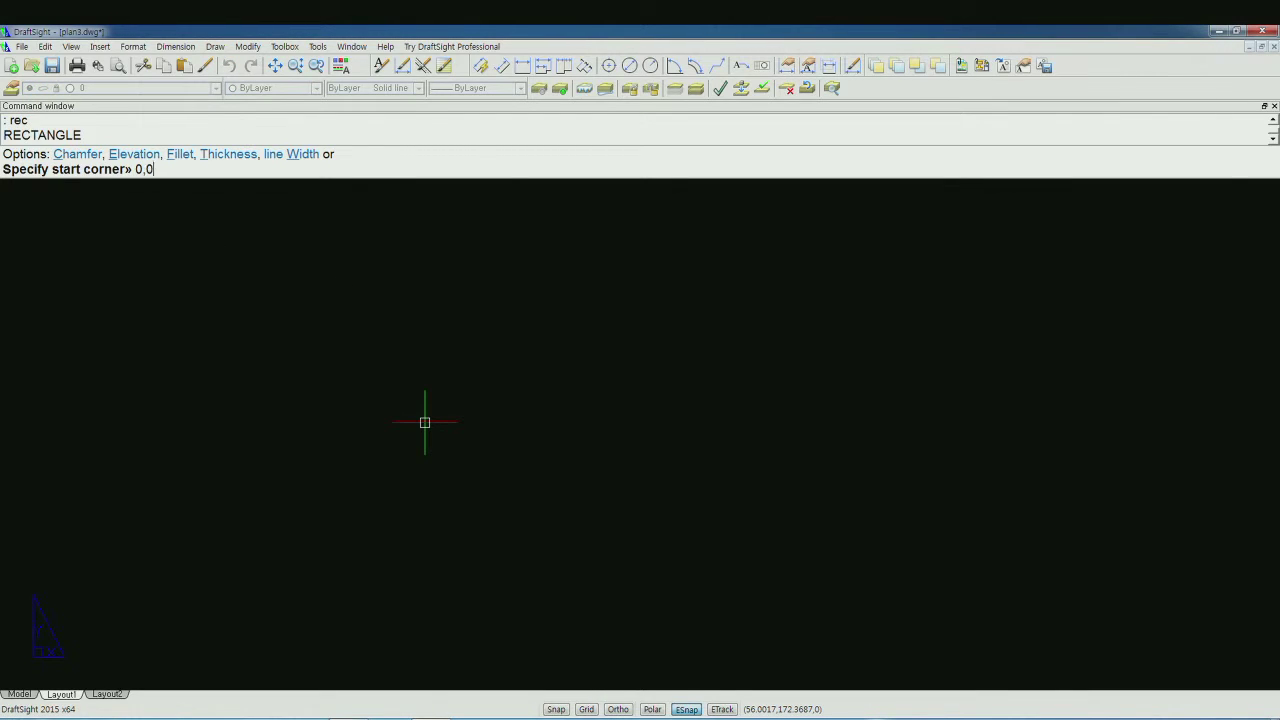
key(Return)
text(297,)
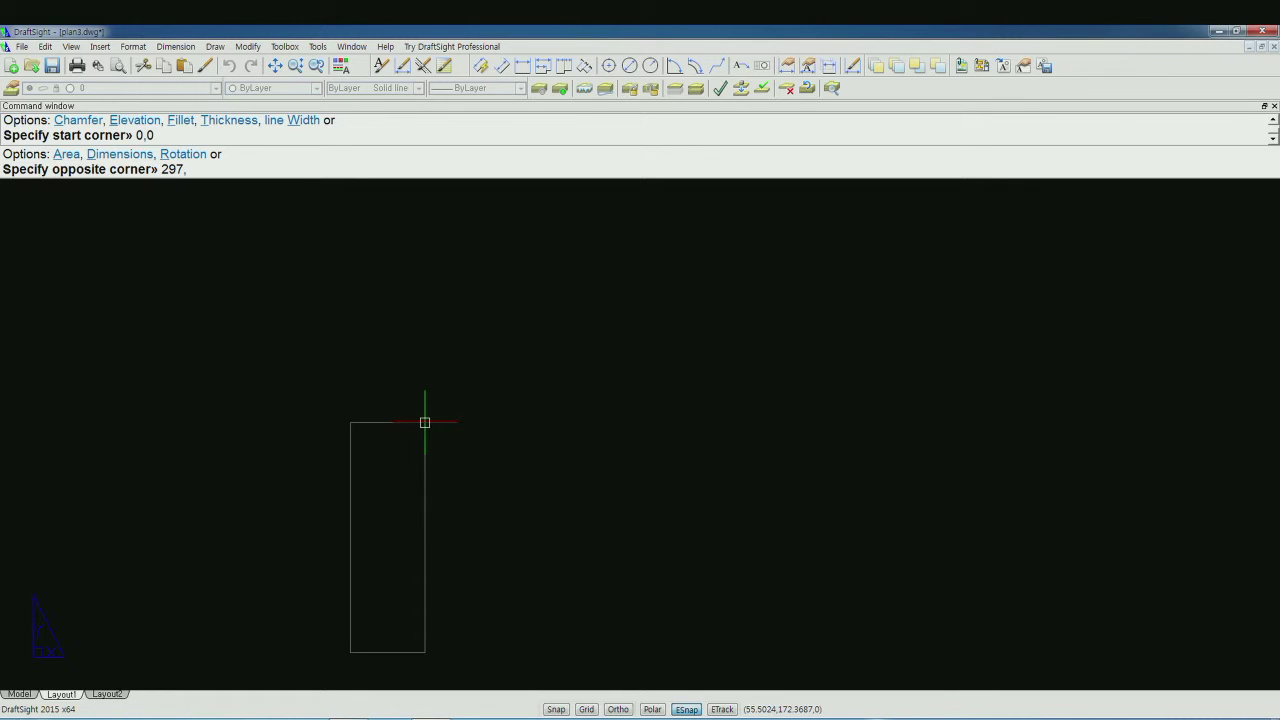
text(210)
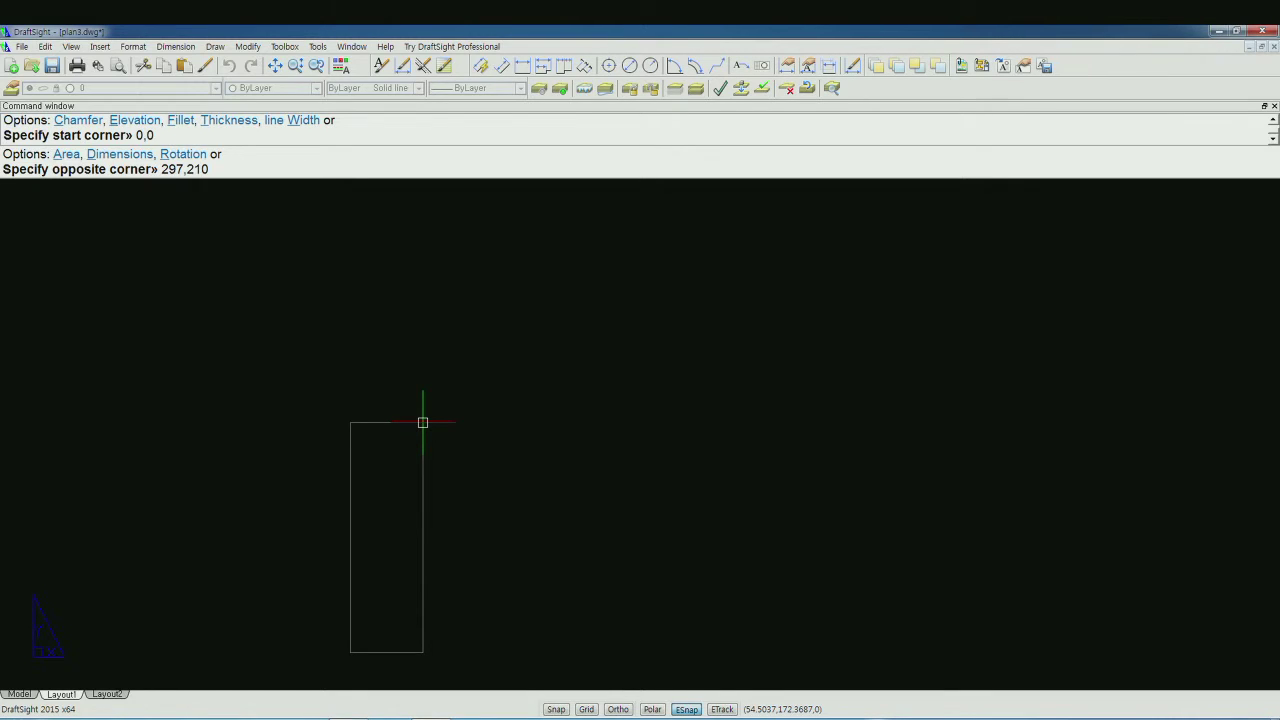
key(Return)
text(z)
key(Return)
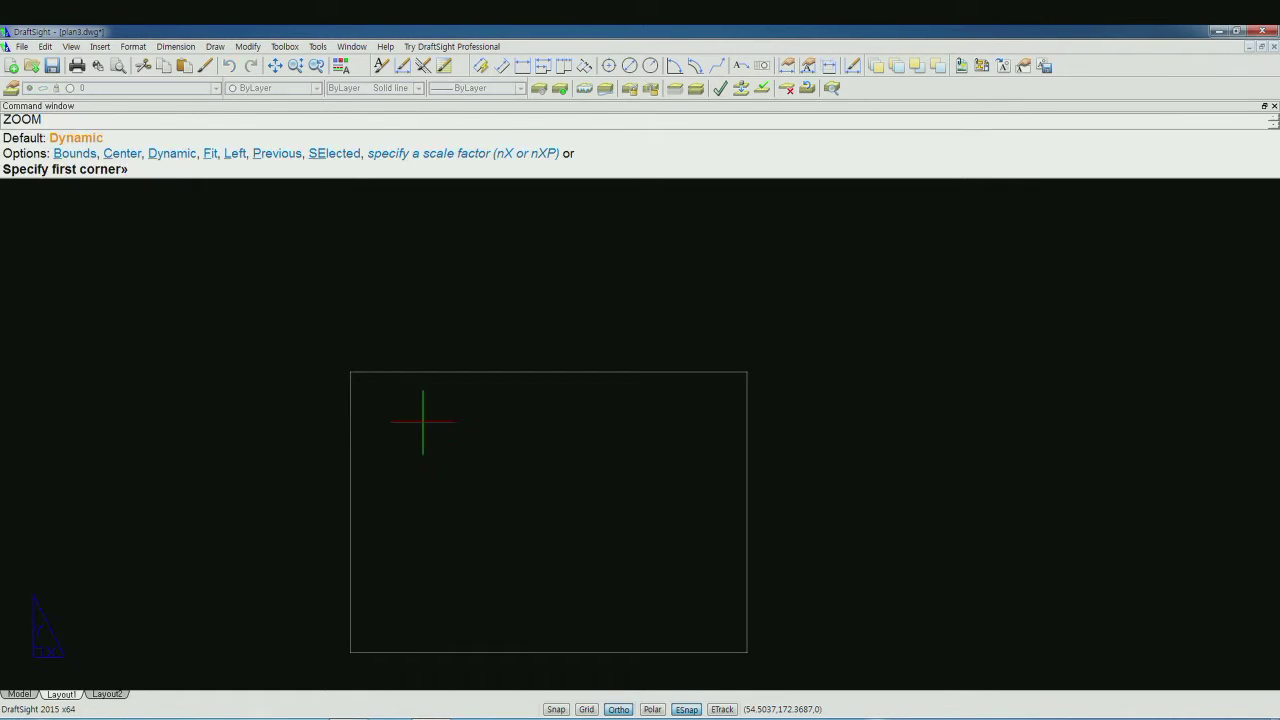
text(a)
key(Return)
- Offset the A4 rectangle 10 units inward to form an inner border
click(216, 88)
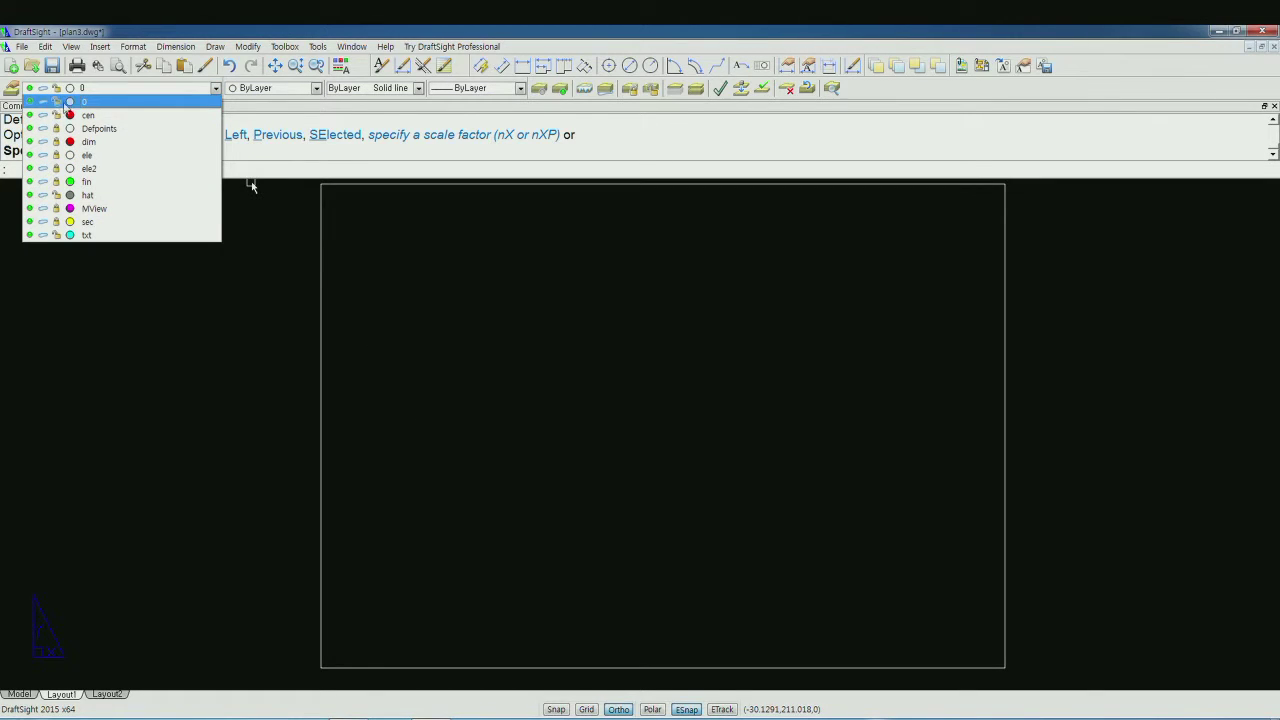
click(160, 110)
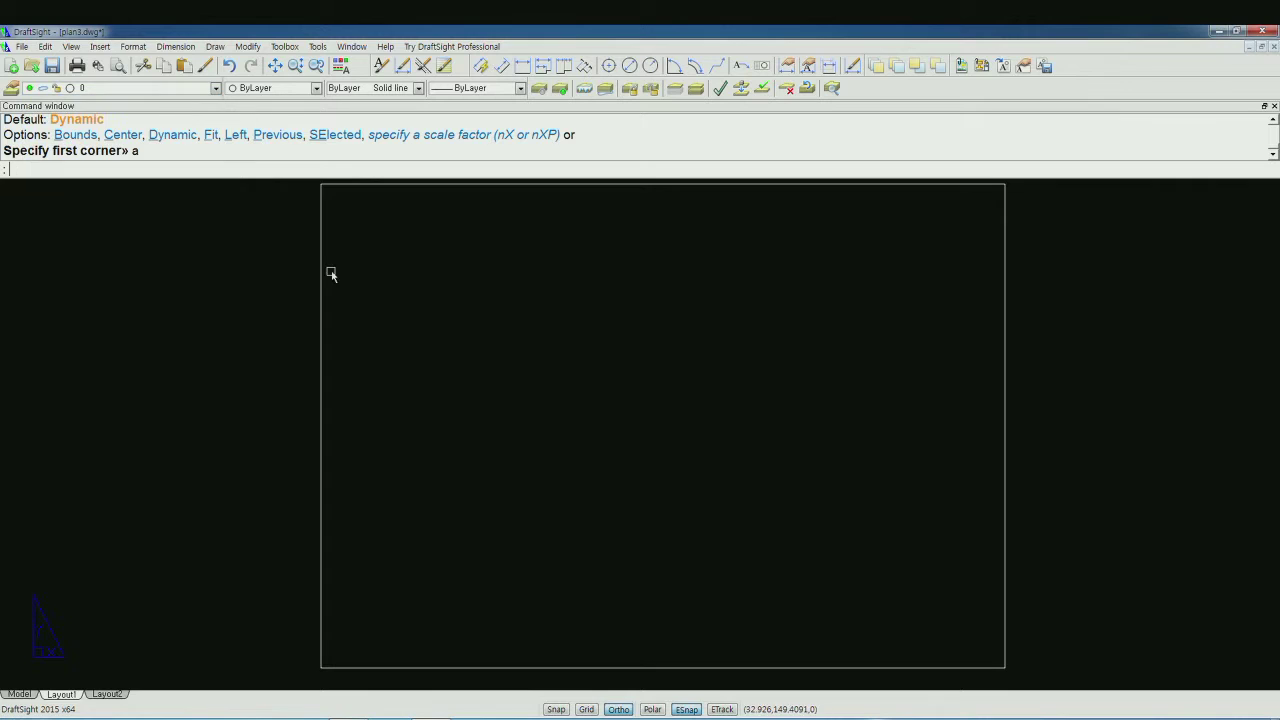
click(251, 173)
text(o)
key(Return)
text(10)
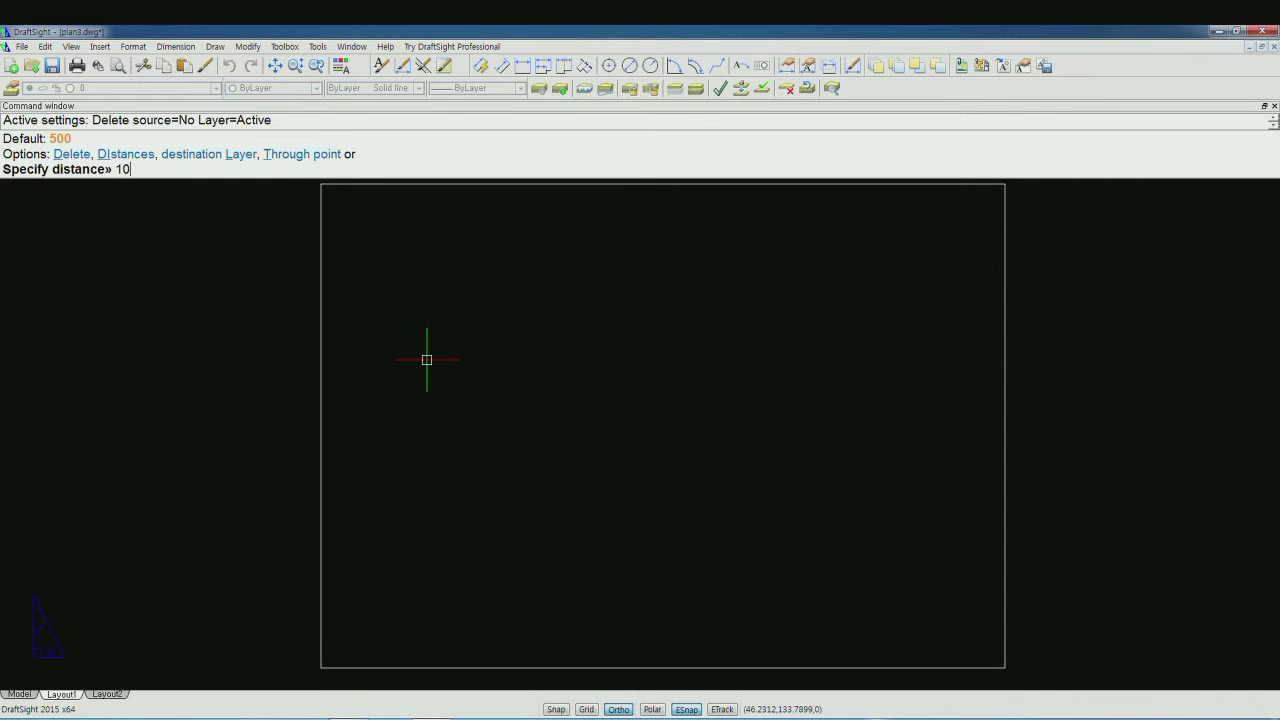
key(Return)
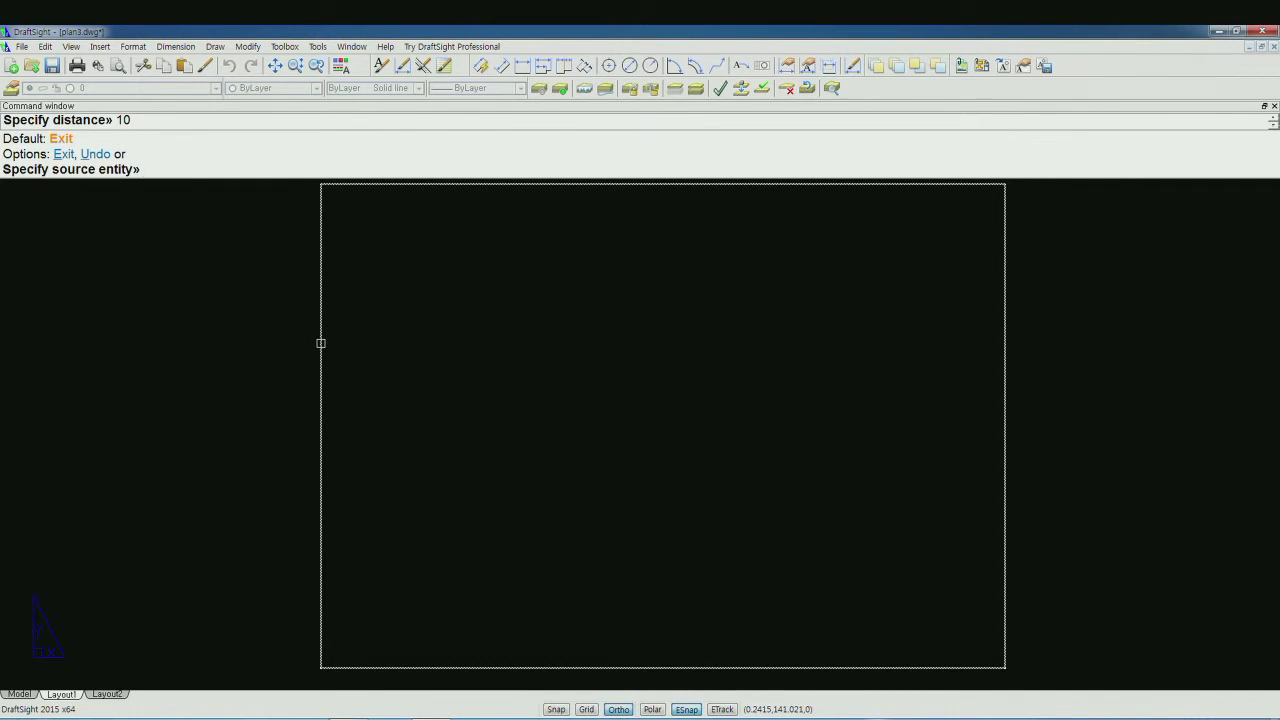
click(321, 343)
click(358, 347)
- Finish the offset and make MView the current layer
key(Return)
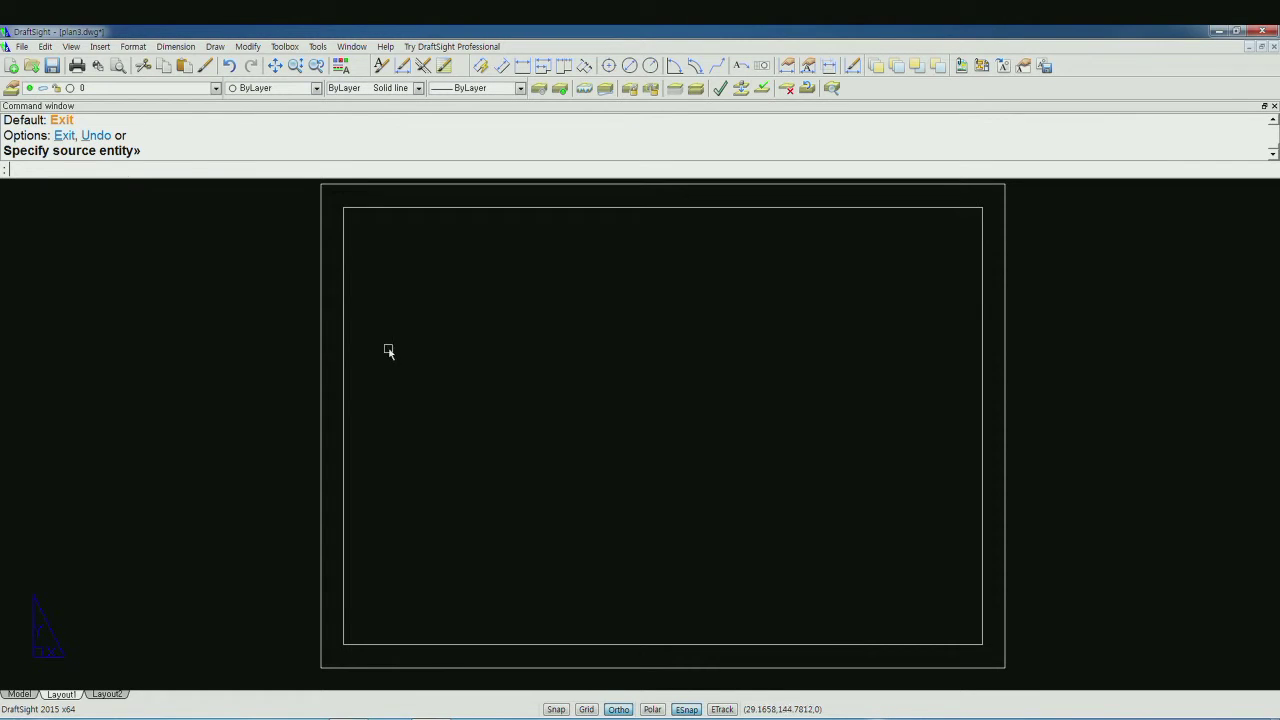
click(216, 89)
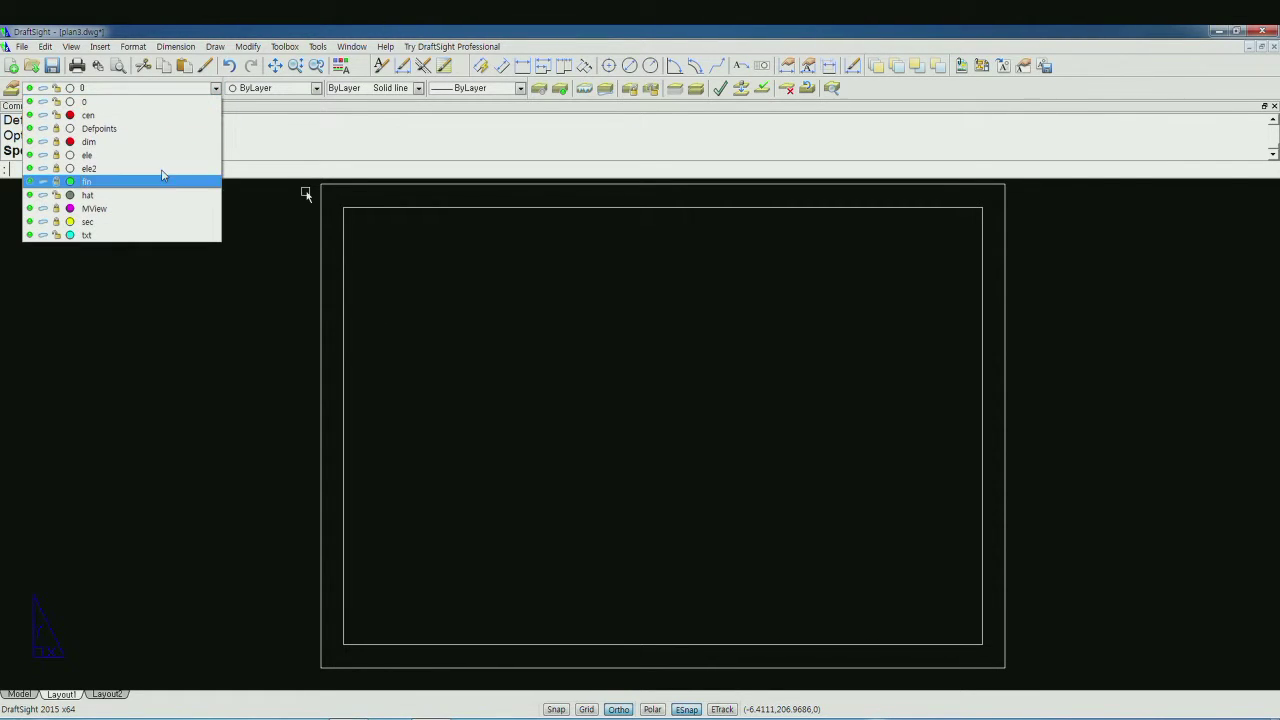
click(96, 208)
text(mv)
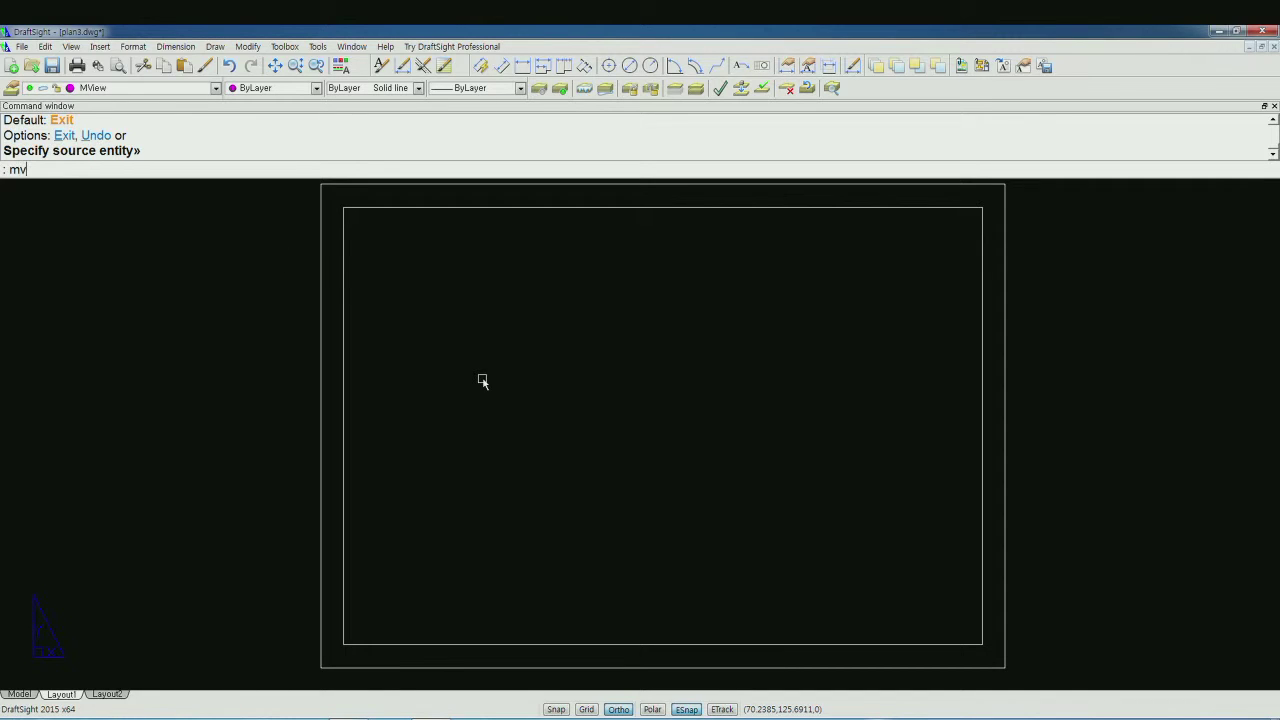
- Create a viewport from the inner border's top-left corner to its bottom-right corner
key(Return)
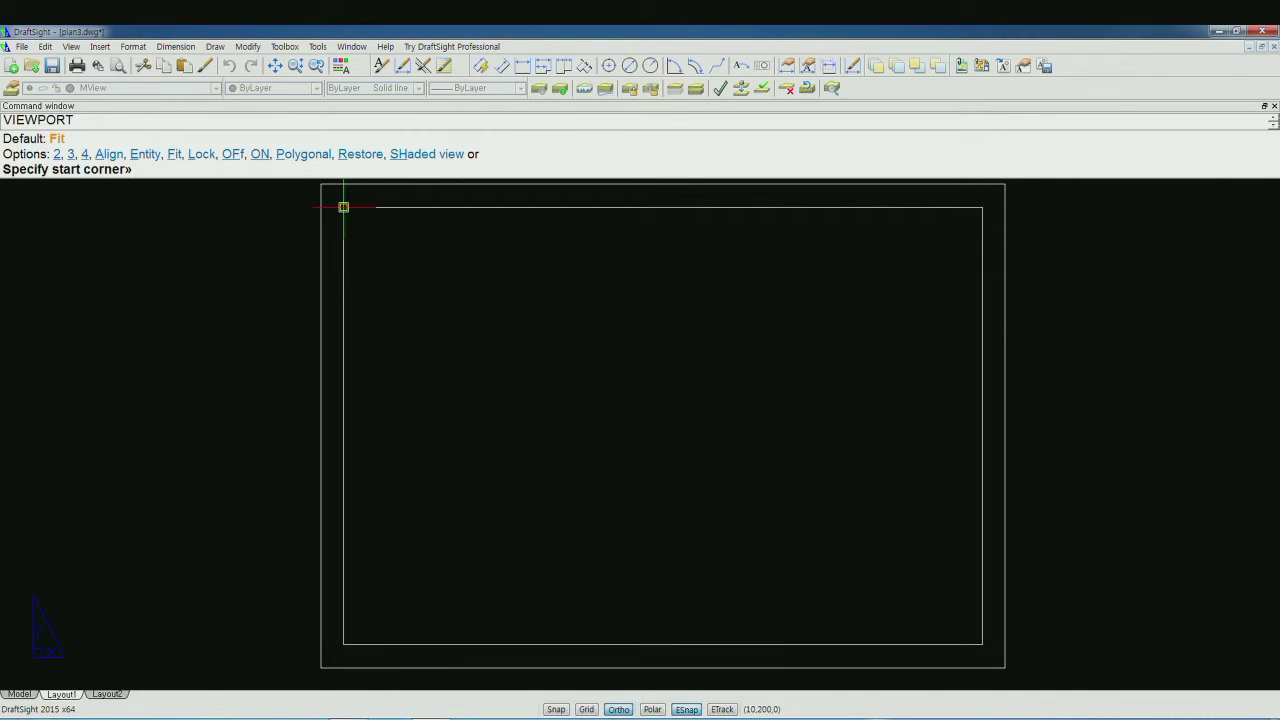
click(343, 207)
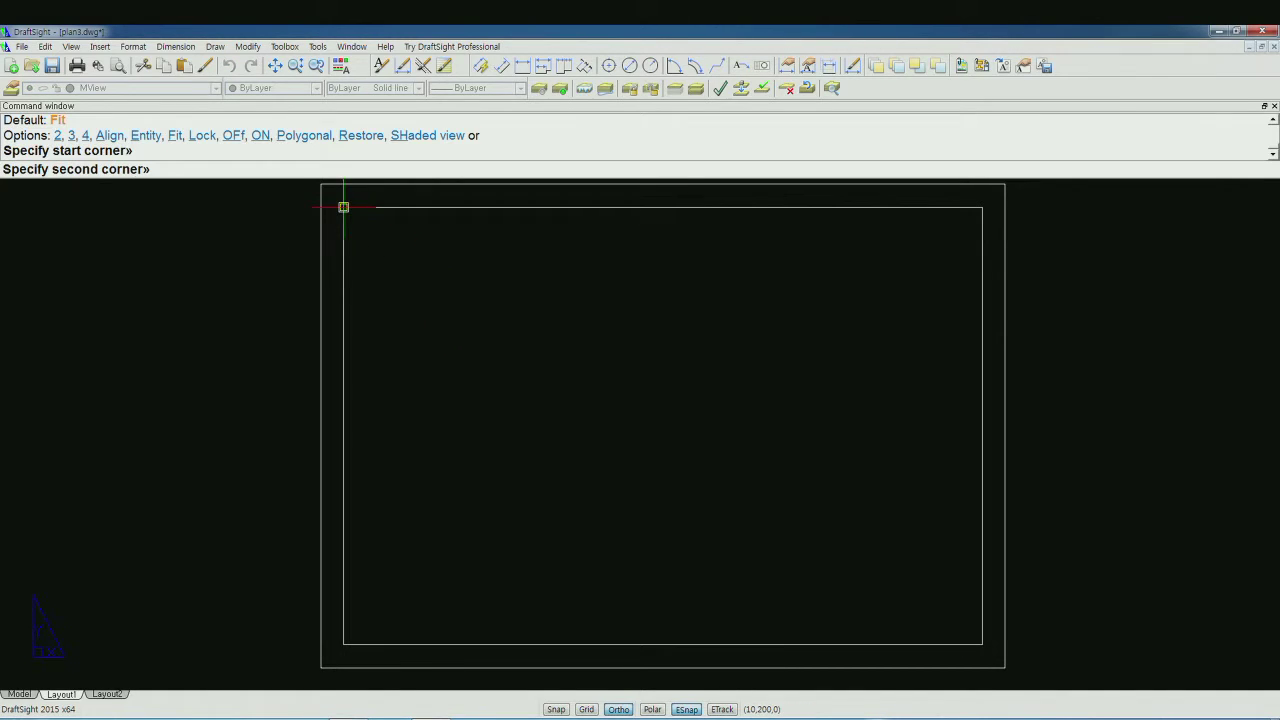
click(982, 644)
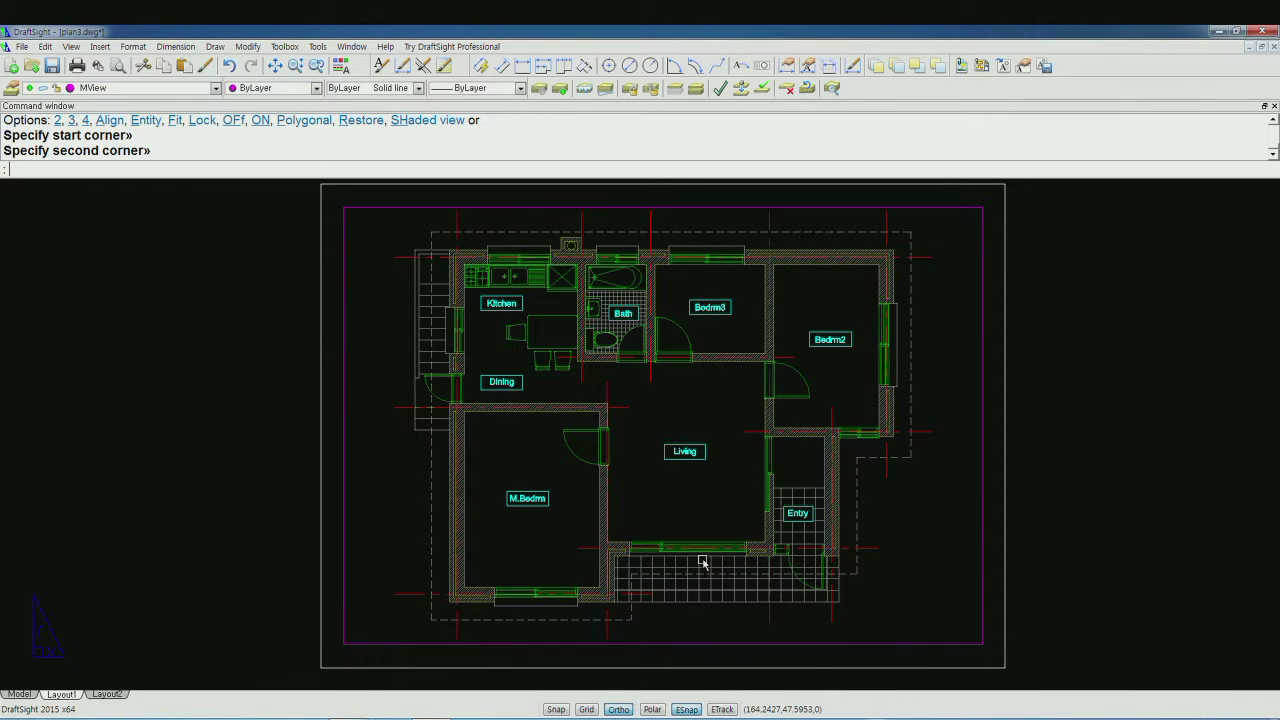
- Enter the viewport with MS and zoom all to show the whole plan
text(ms)
key(Return)
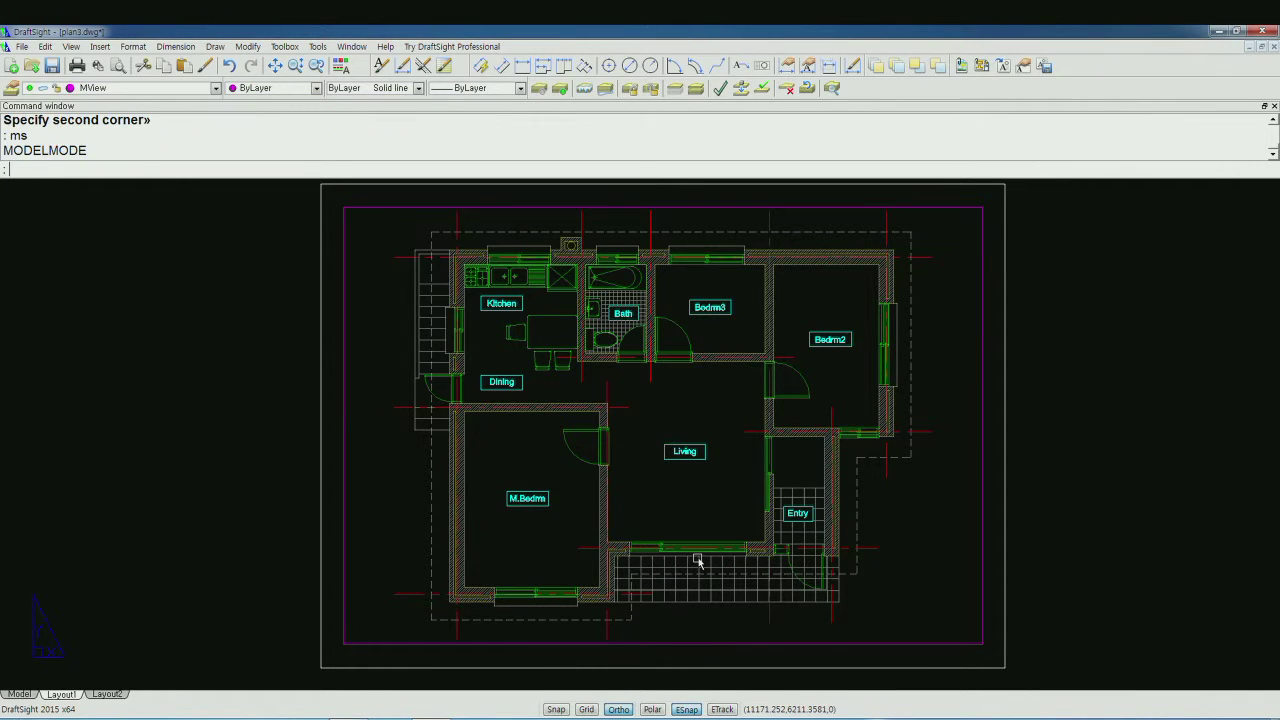
text(z)
key(Return)
text(a)
key(Return)
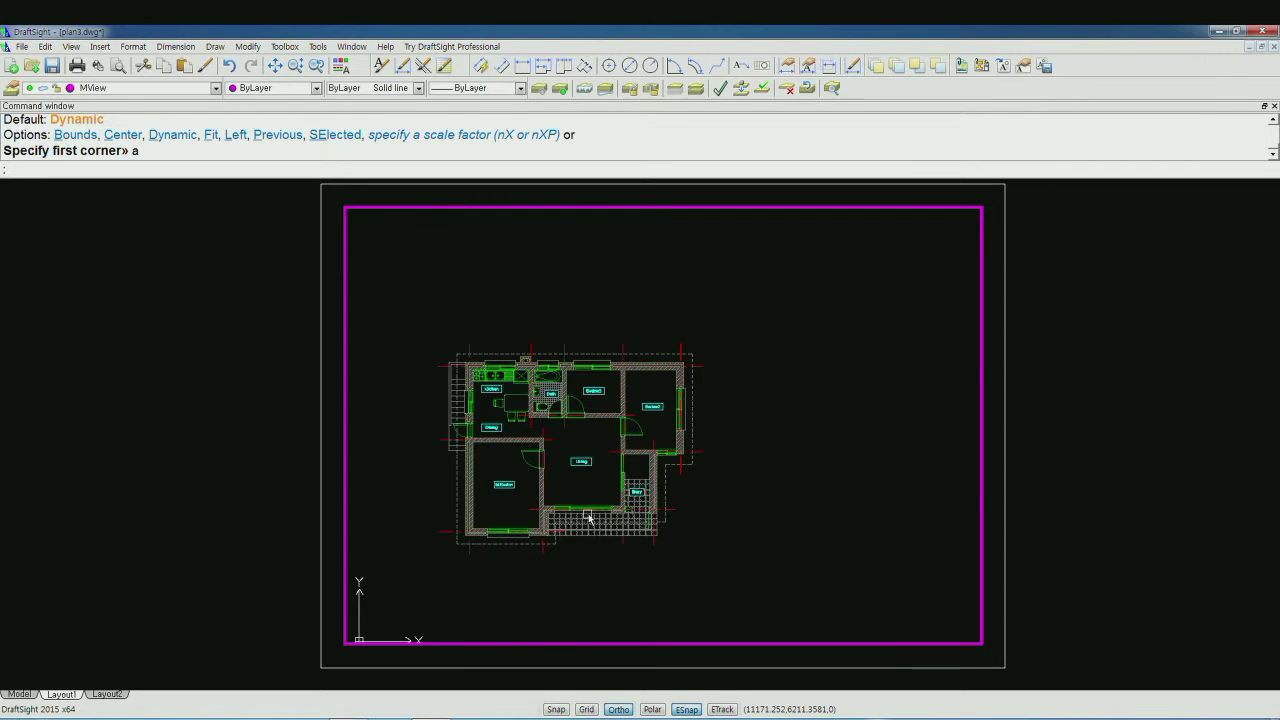
- Zoom the viewport to 0.01xp scale, making the plan 1:100
text(z)
key(Return)
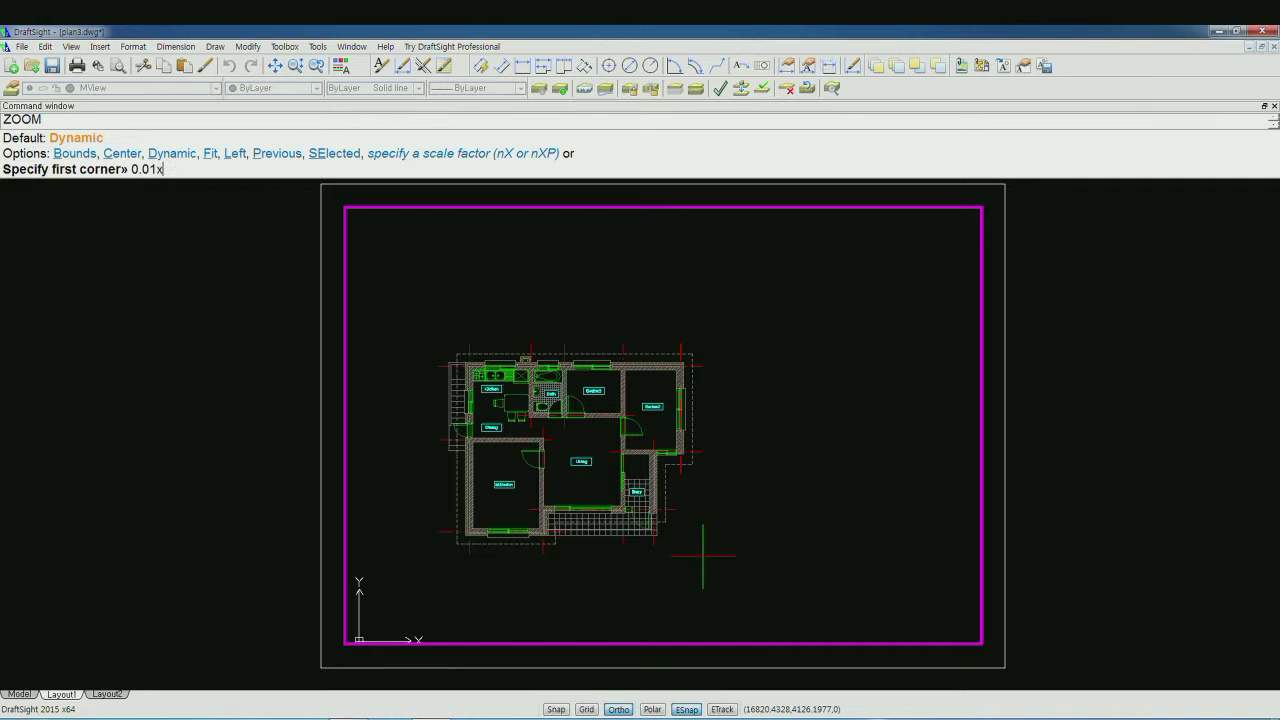
key(Return)
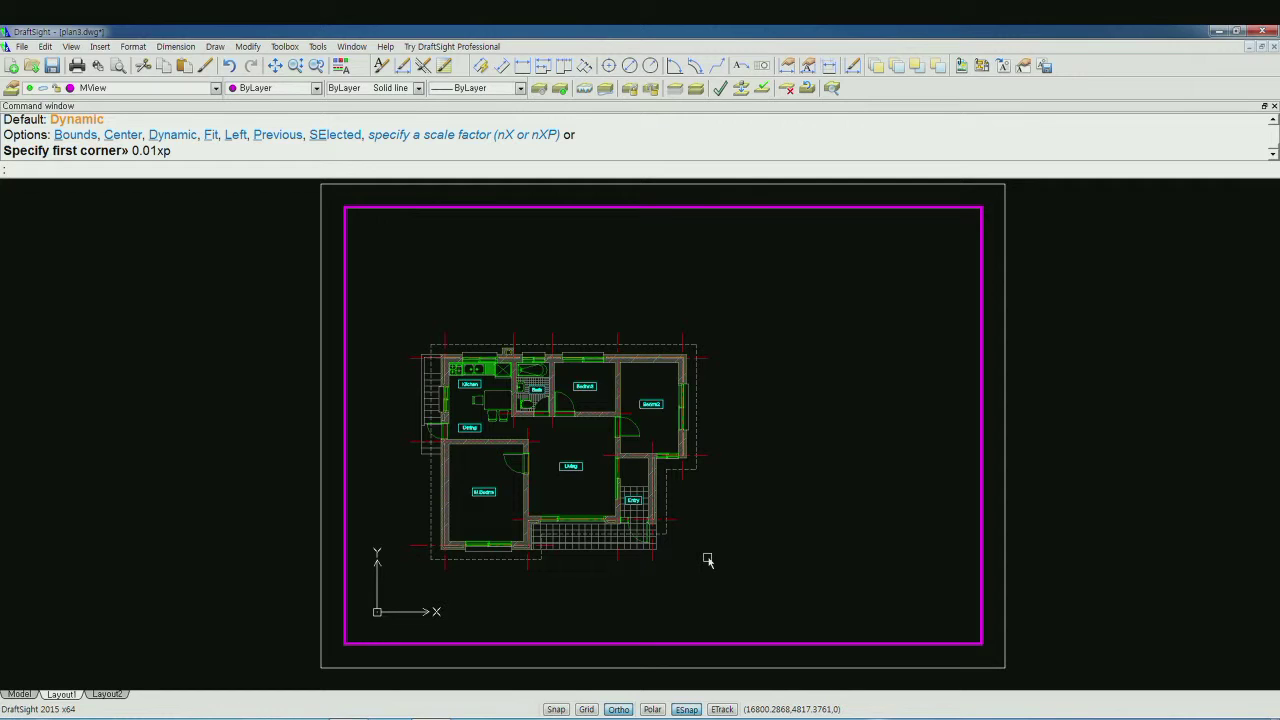
text(p)
- Pan the floor plan to centre it in the viewport frame, then return to paper space
key(Return)
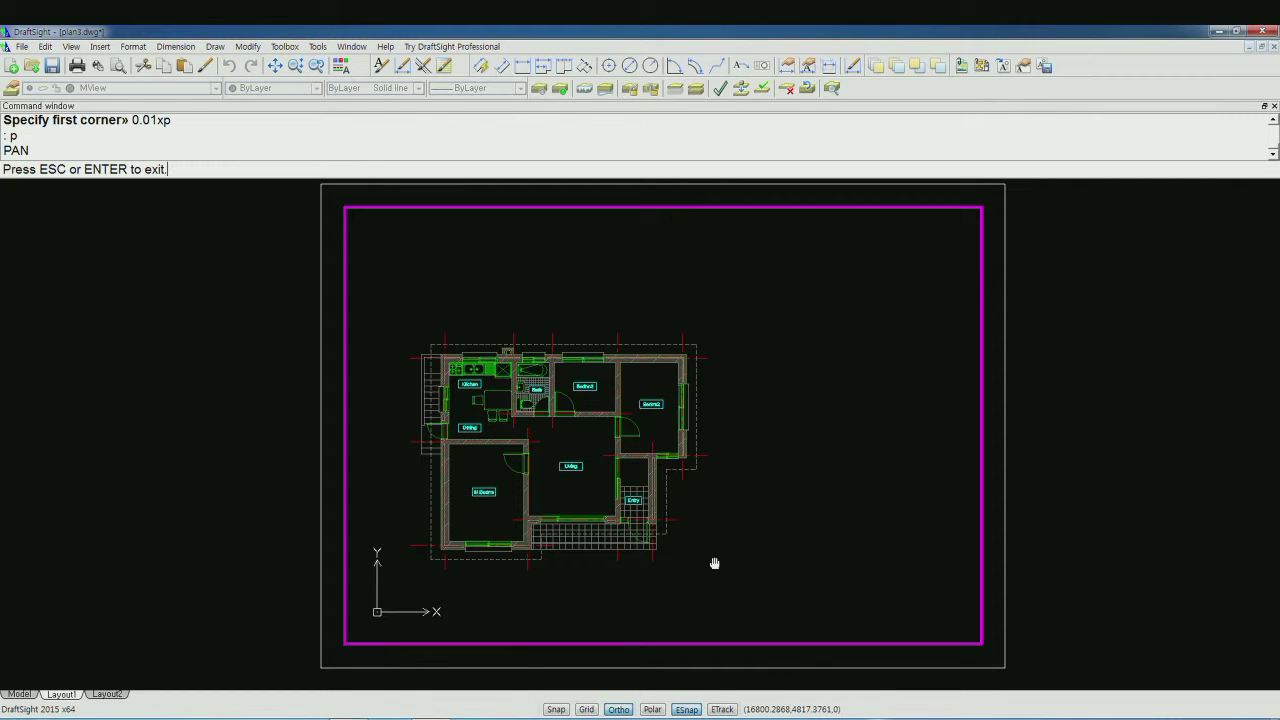
drag(720, 554, 818, 542)
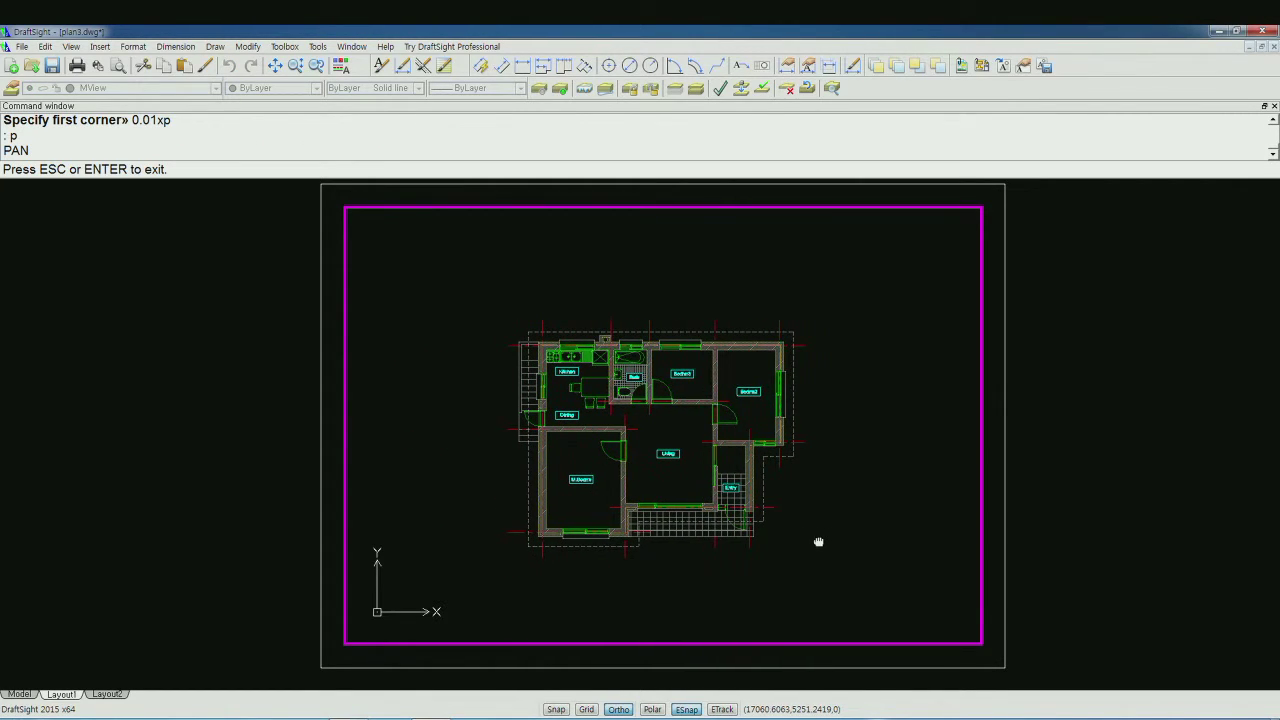
key(Escape)
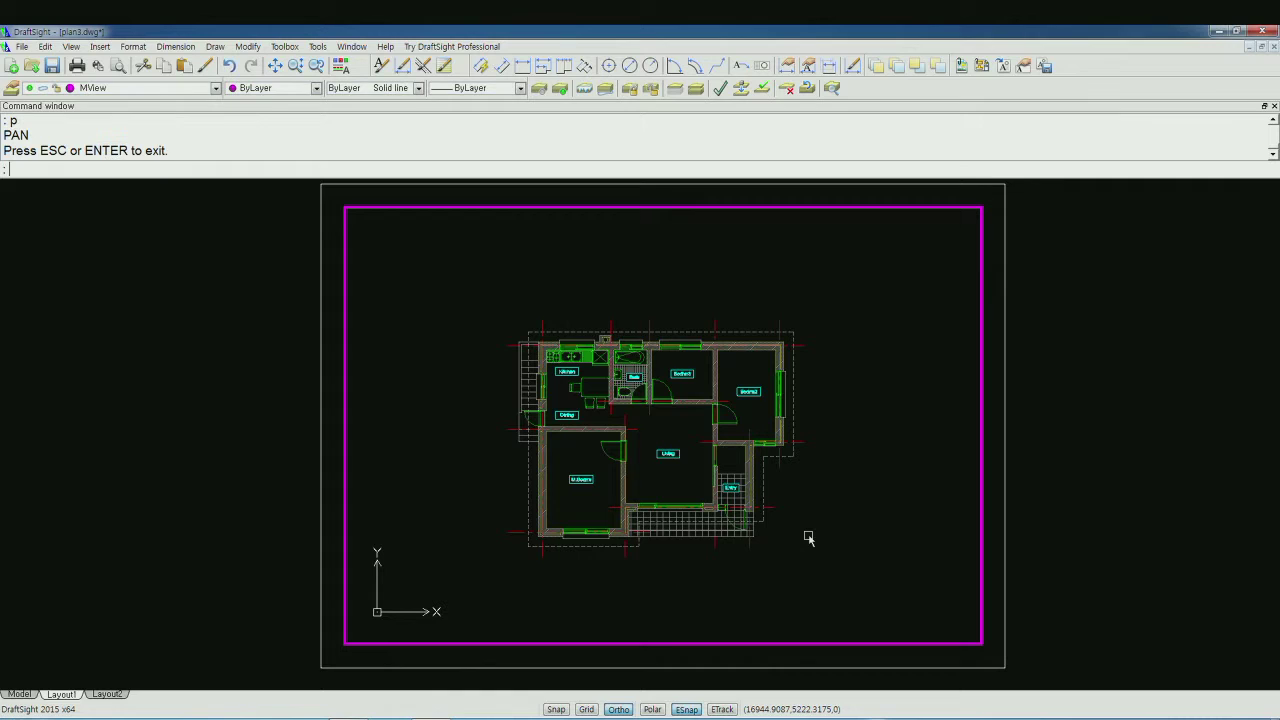
text(p)
key(Return)
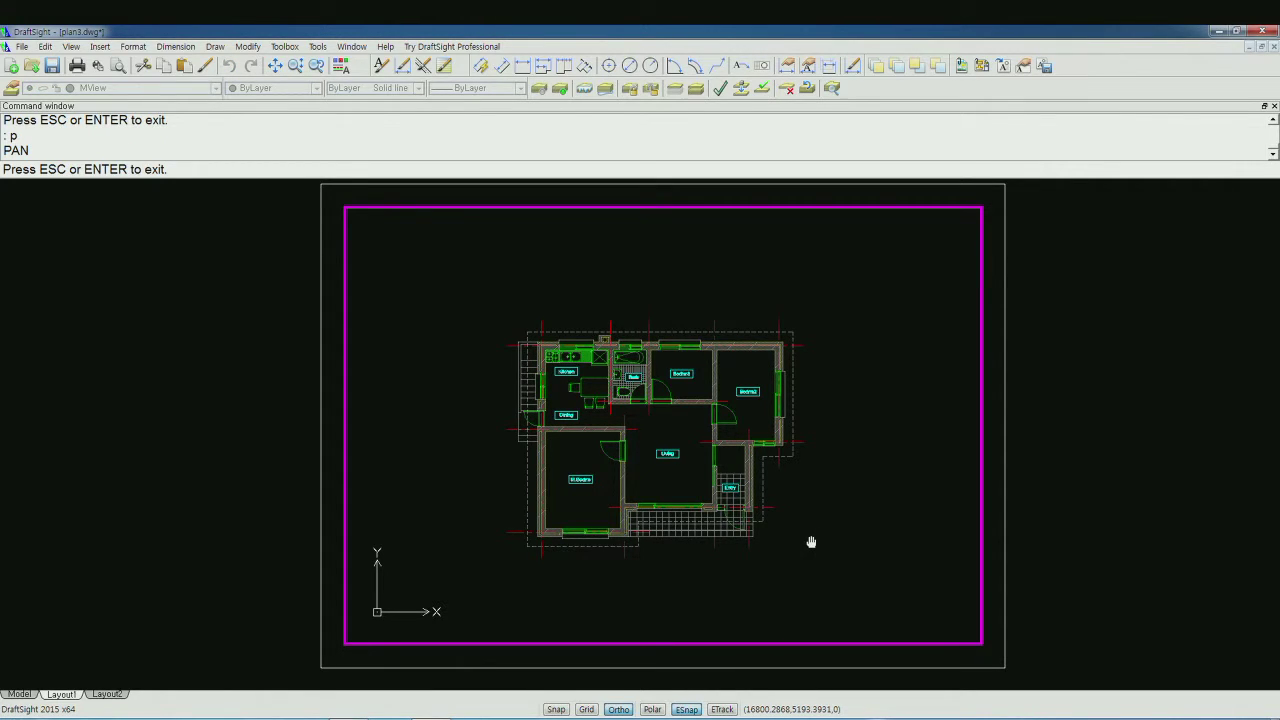
key(Escape)
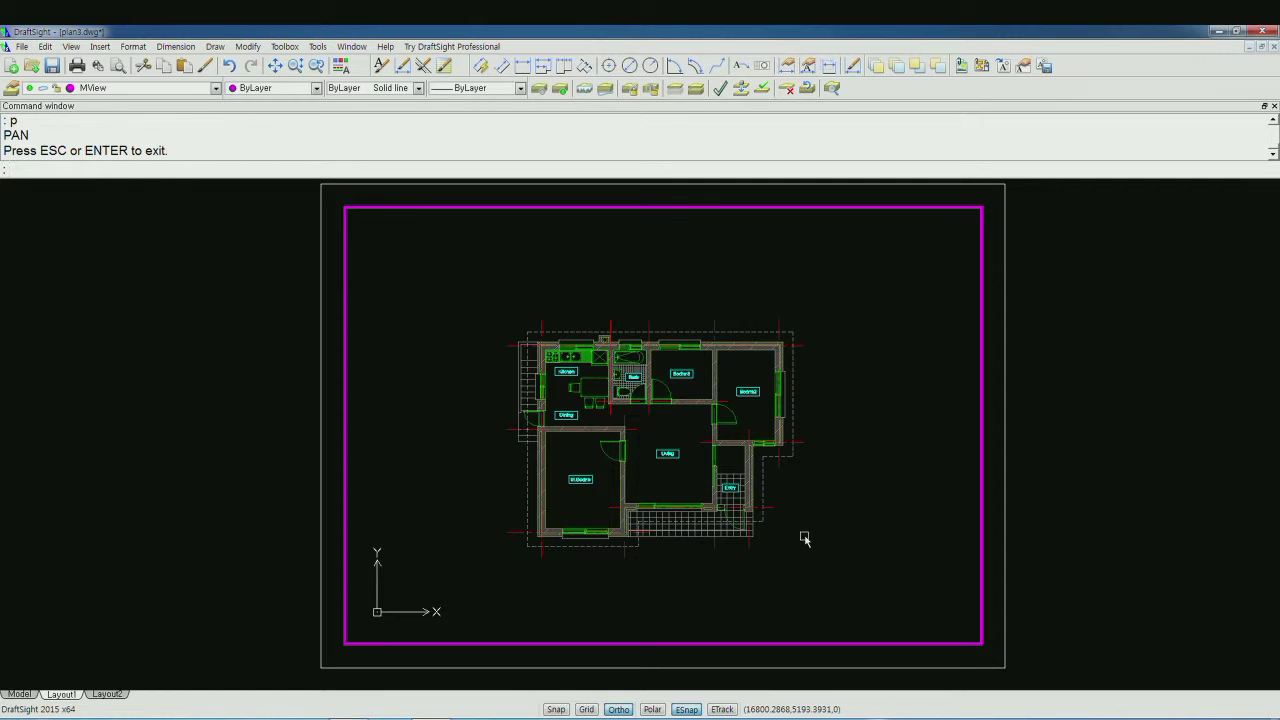
text(ps)
key(Return)
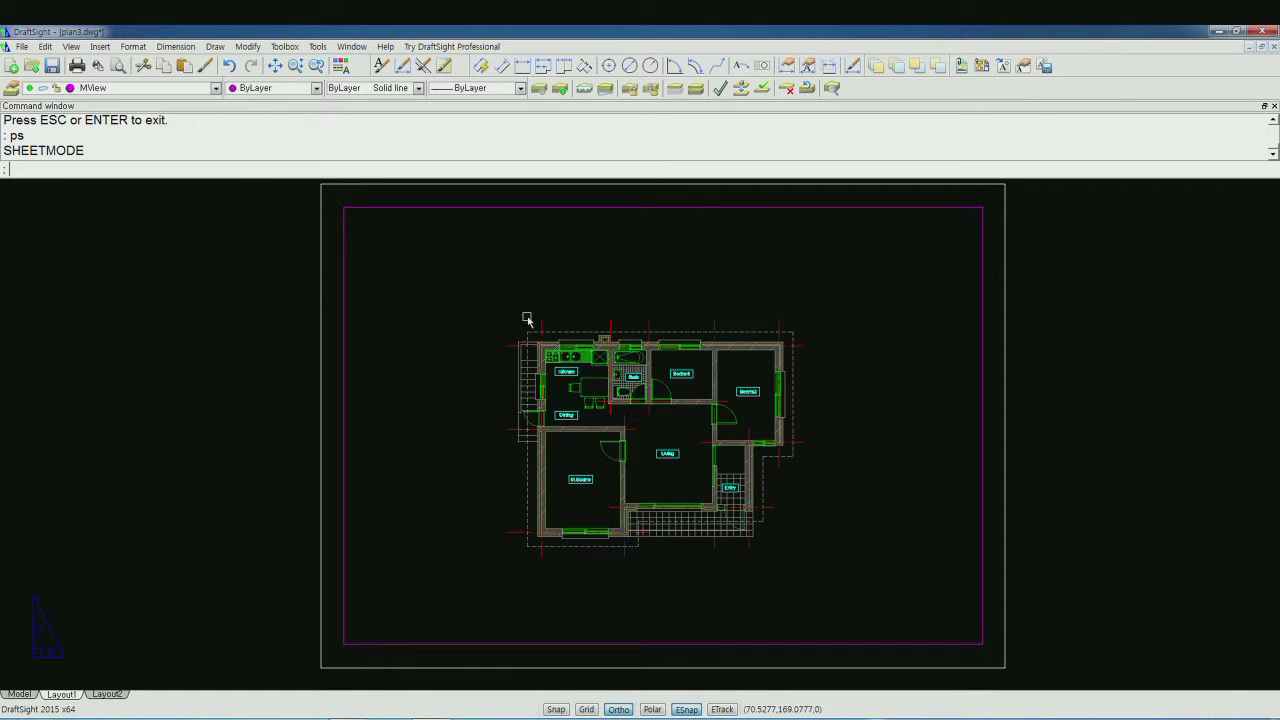
- Freeze the MView layer to hide the viewport frame and make dim the current layer
click(216, 89)
click(187, 106)
click(216, 89)
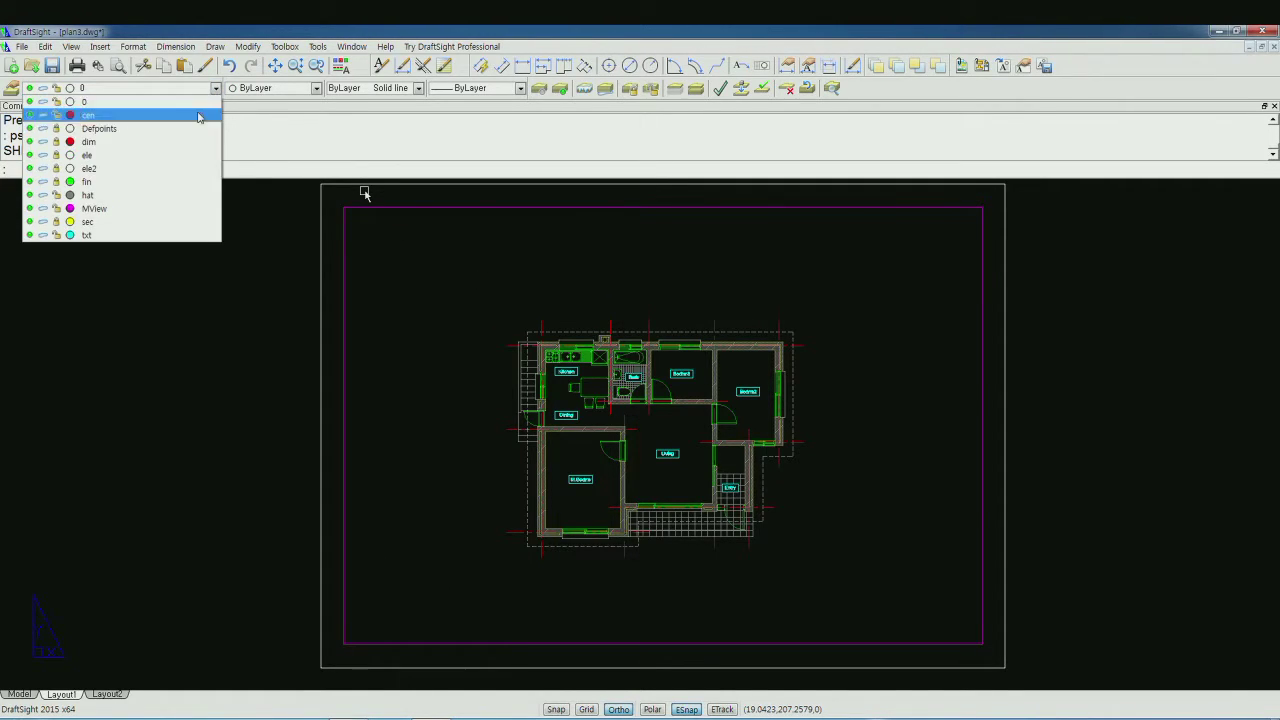
click(42, 208)
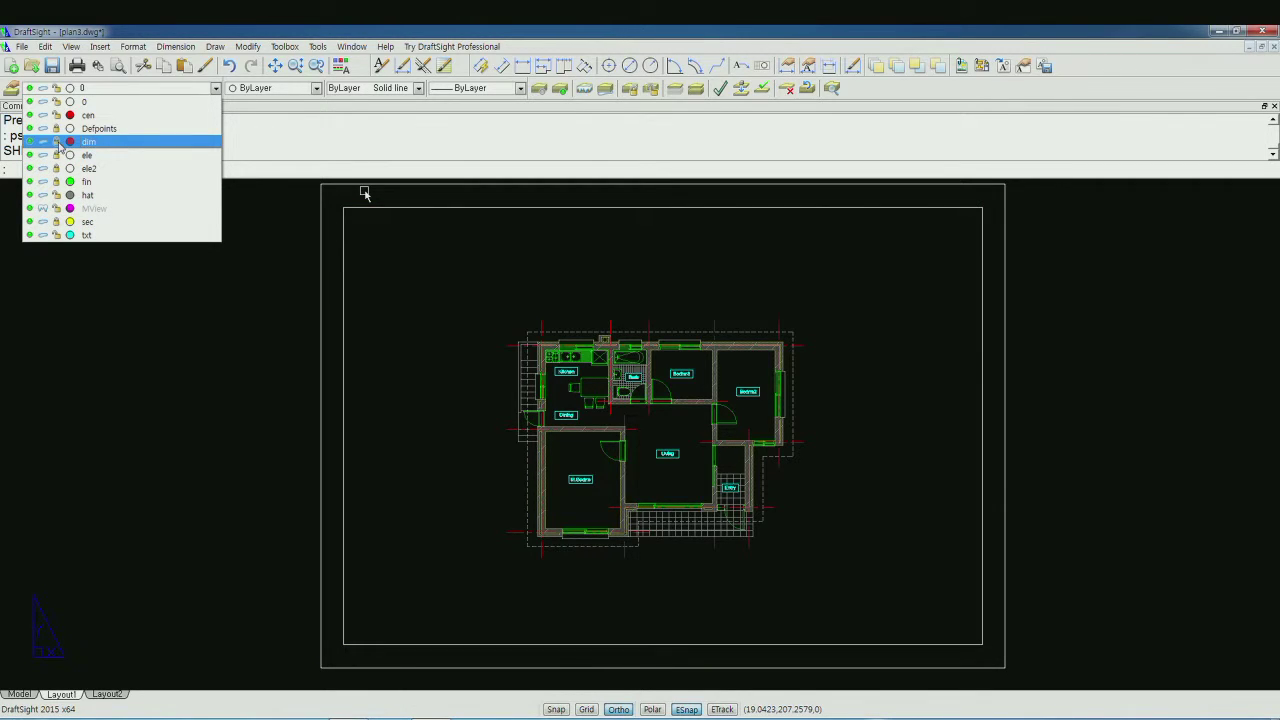
click(92, 143)
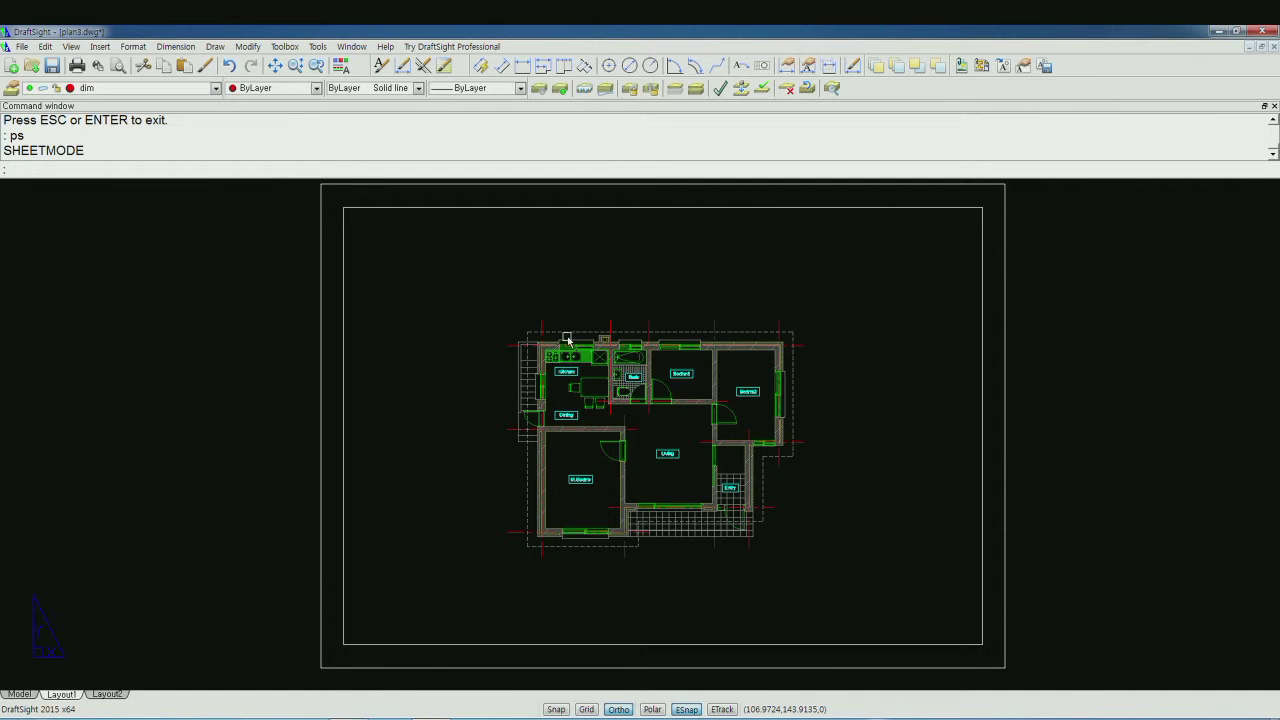
scroll(565, 338, up, 2)
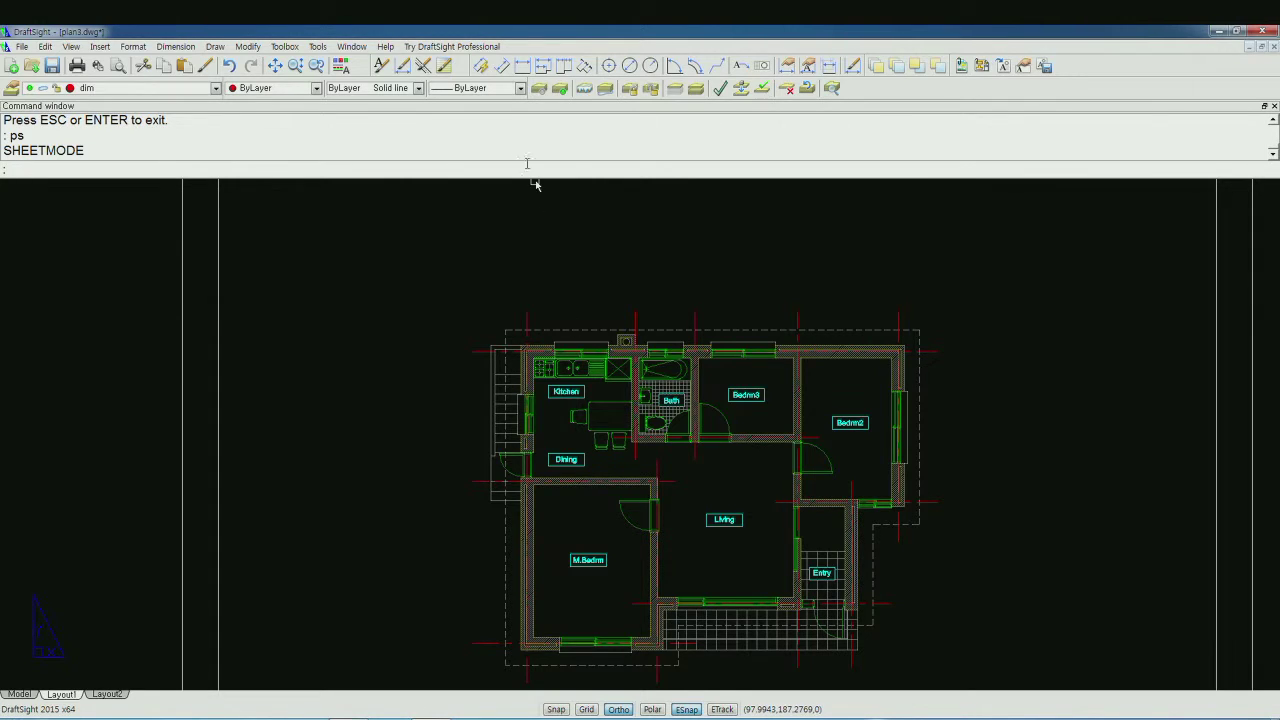
- Place a 750 linear dimension from the left wall, above the top of the plan
click(521, 65)
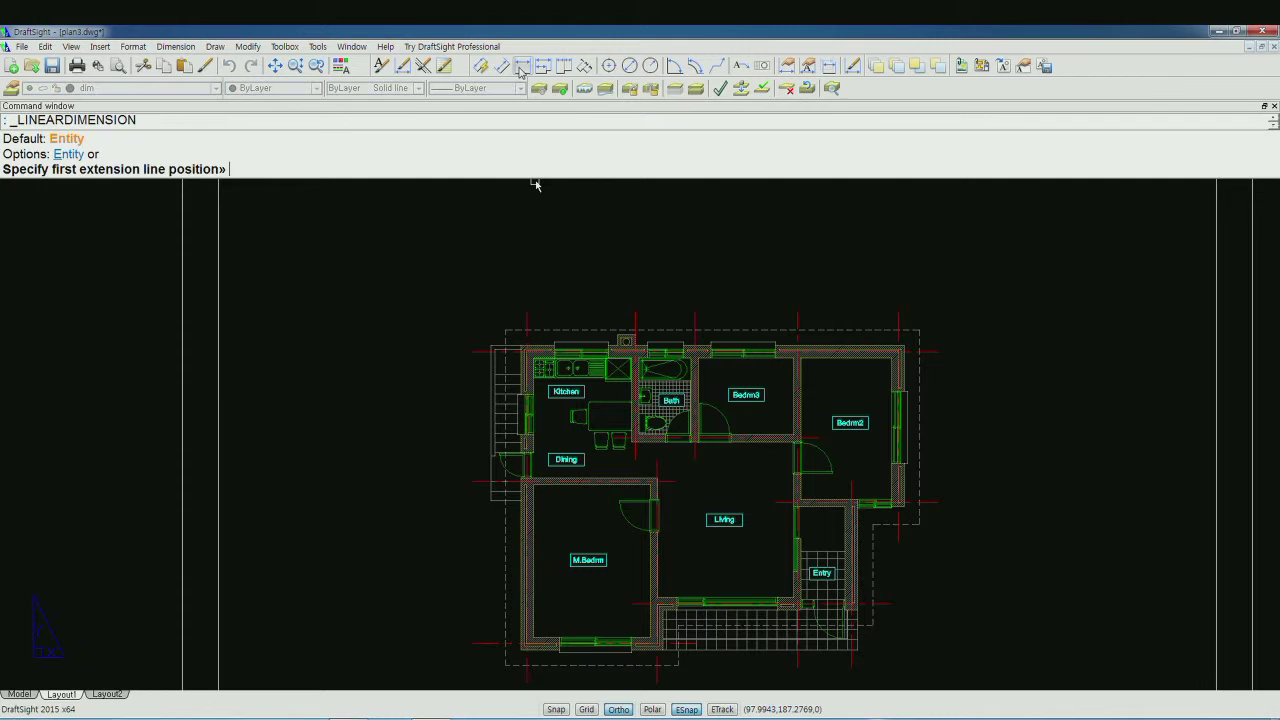
scroll(550, 297, up, 2)
scroll(550, 297, up, 1)
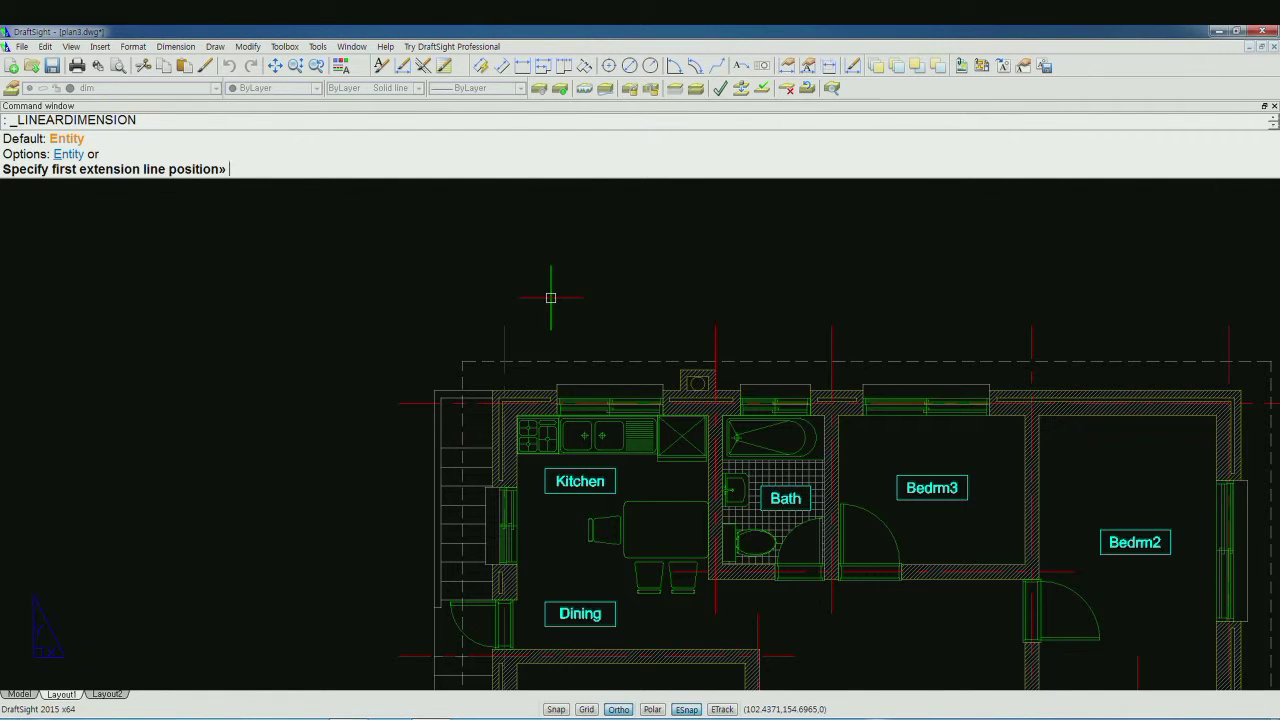
scroll(550, 297, up, 1)
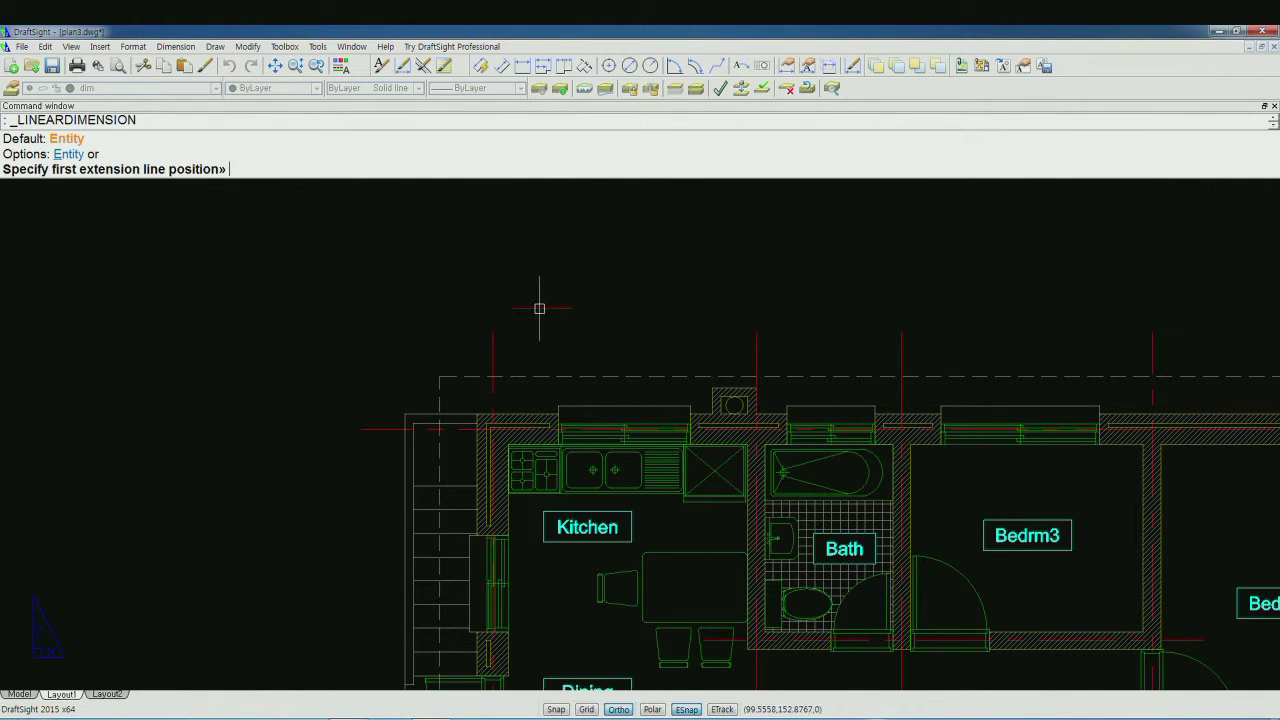
click(497, 334)
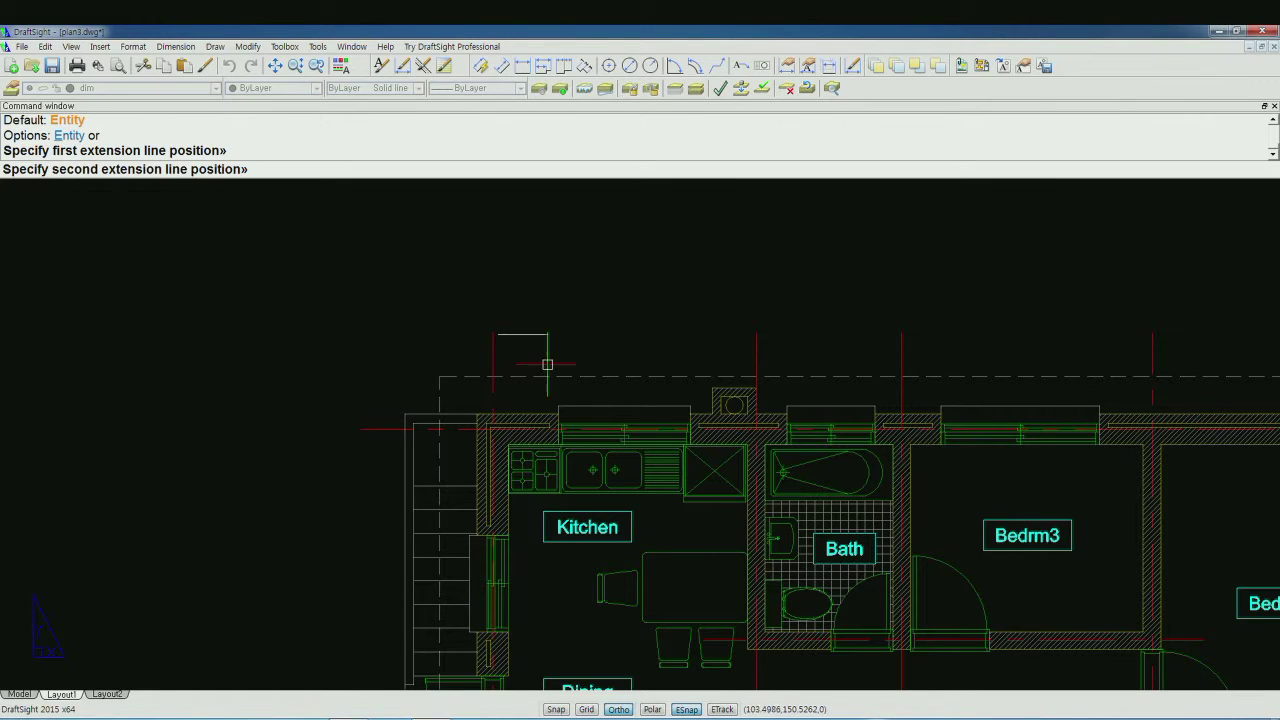
key(Escape)
key(Return)
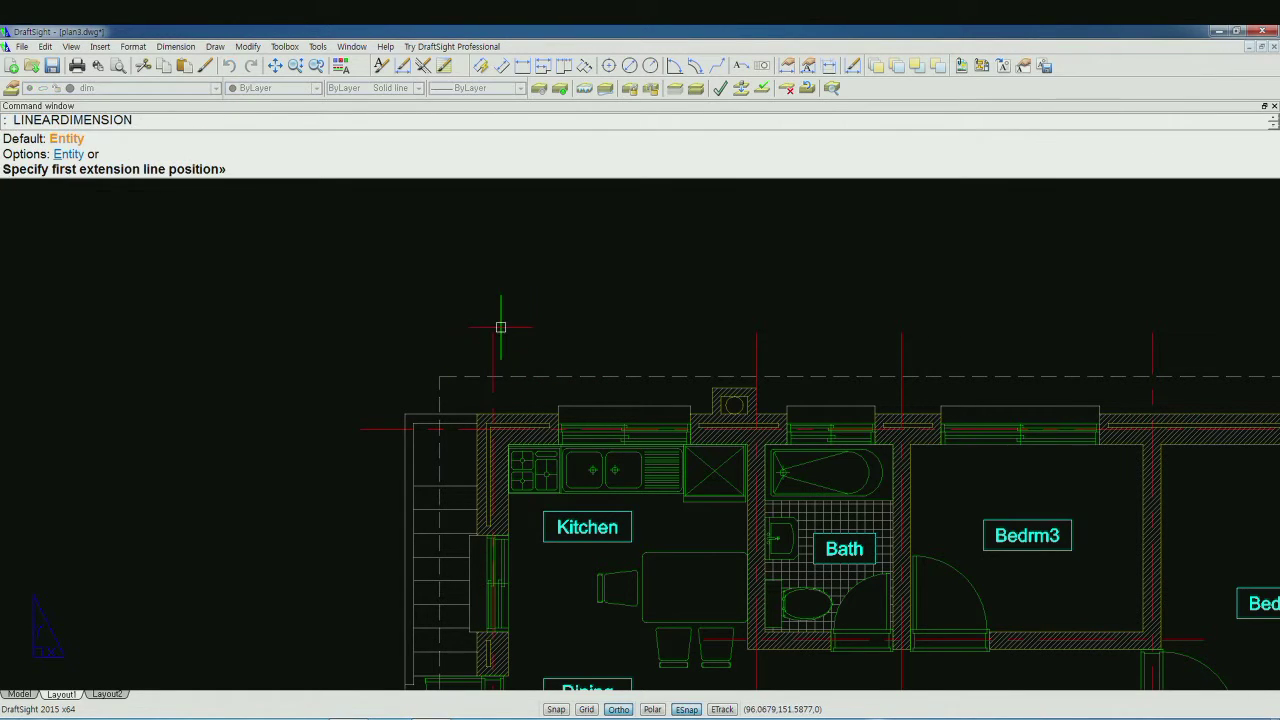
click(493, 332)
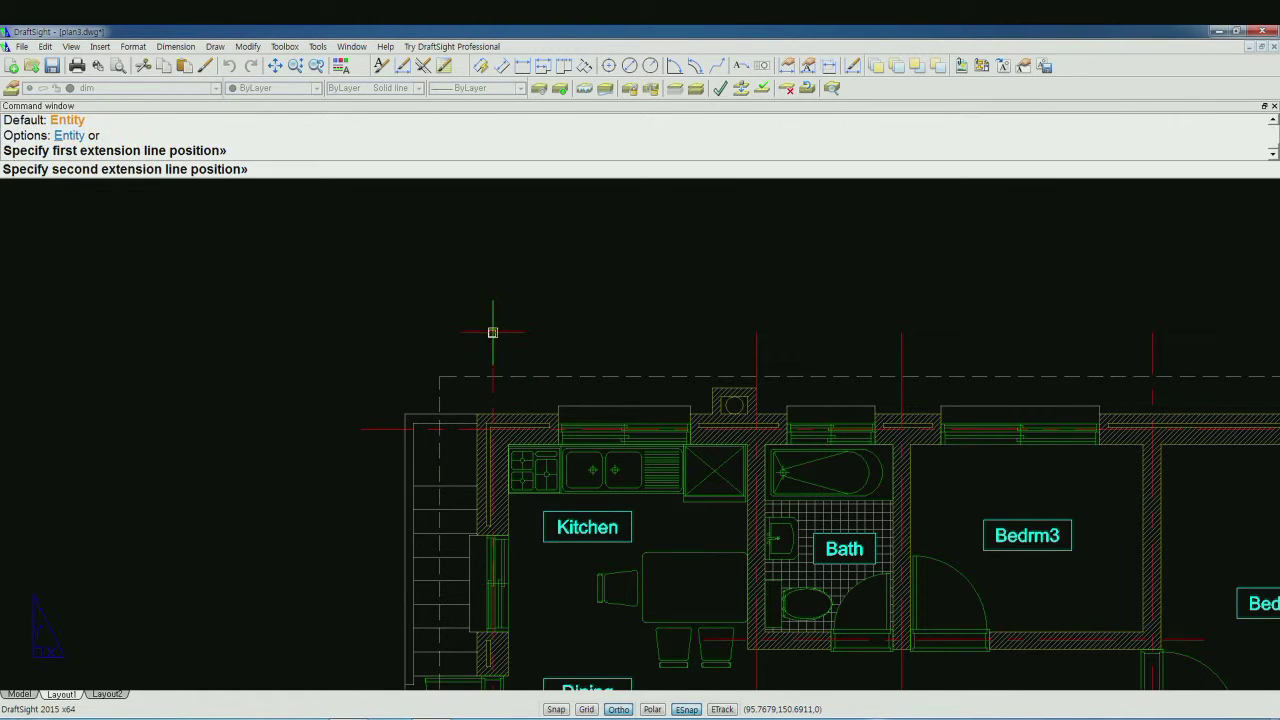
click(557, 401)
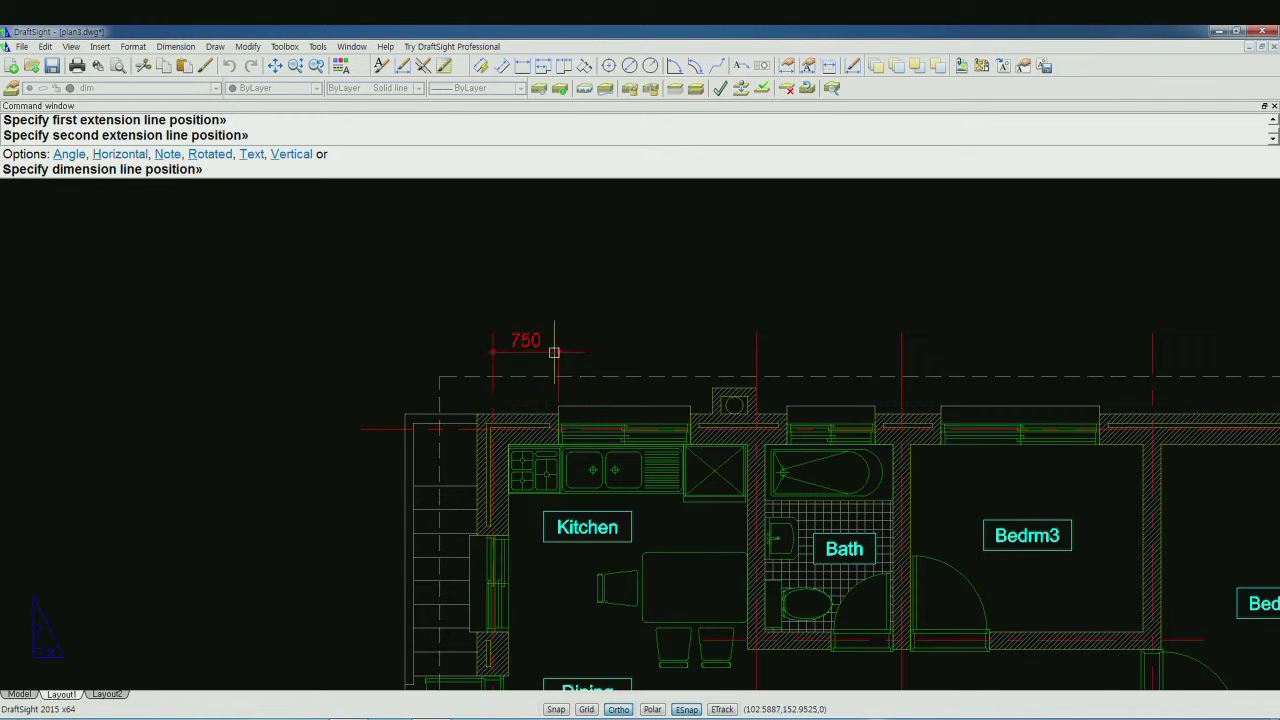
click(552, 290)
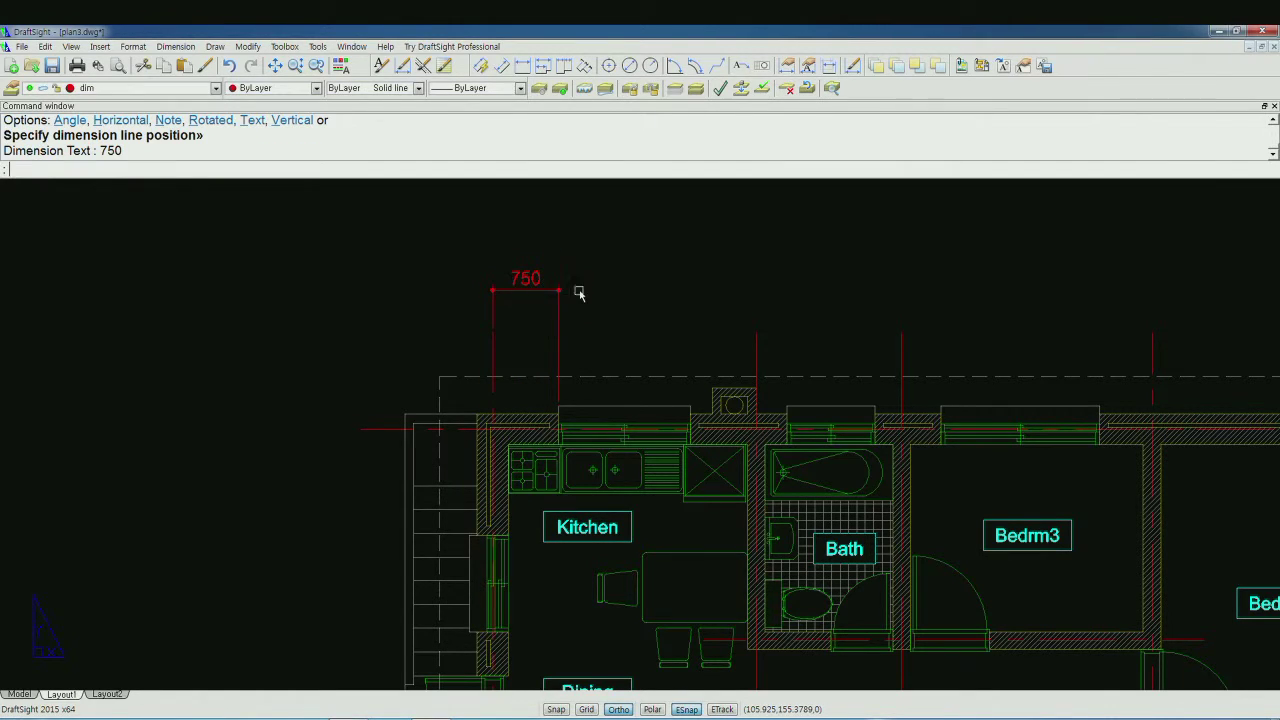
- Continue the top chain with 1,500, 750, 350, 1,000, 300, 450, 1,800 and 600
click(563, 66)
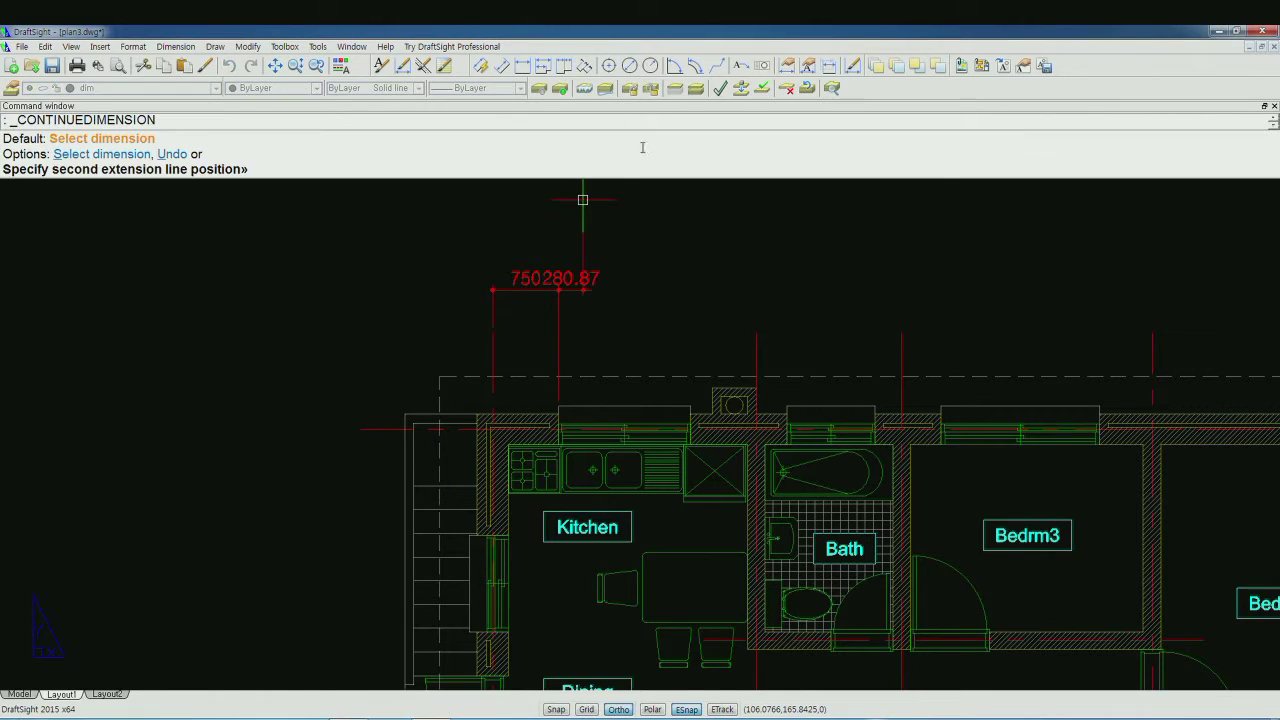
click(690, 401)
click(756, 331)
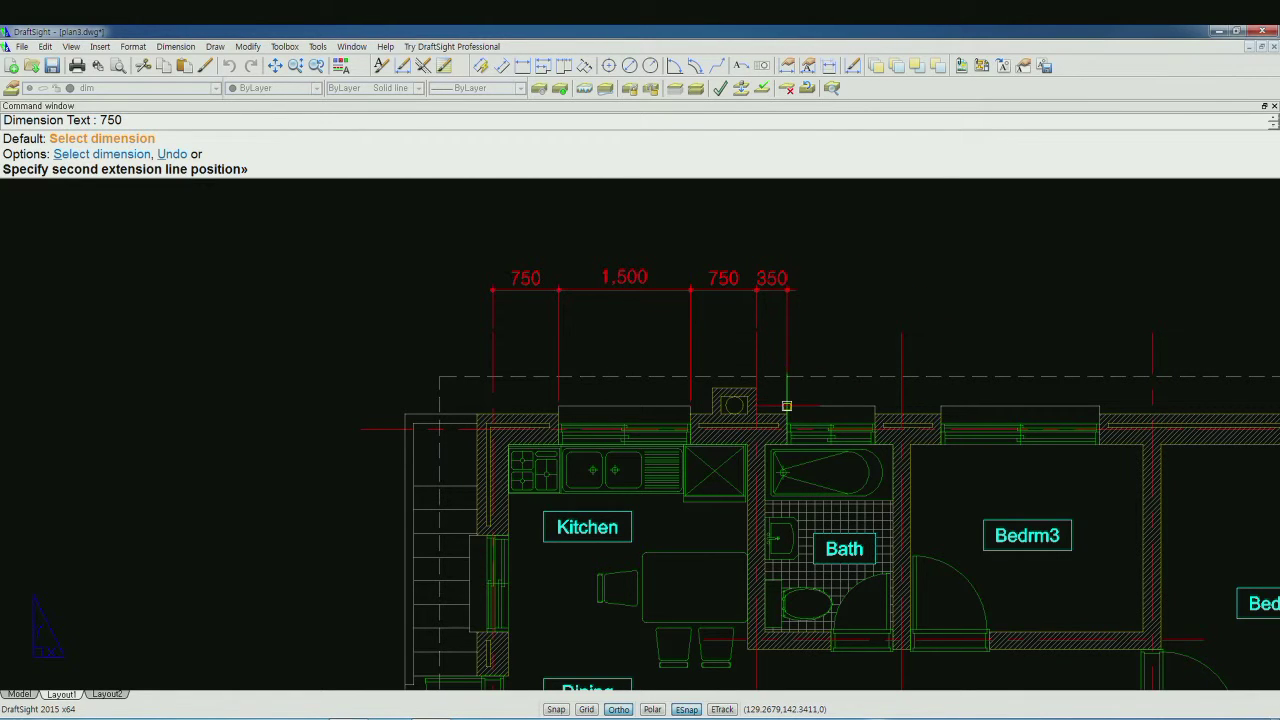
click(875, 406)
click(902, 333)
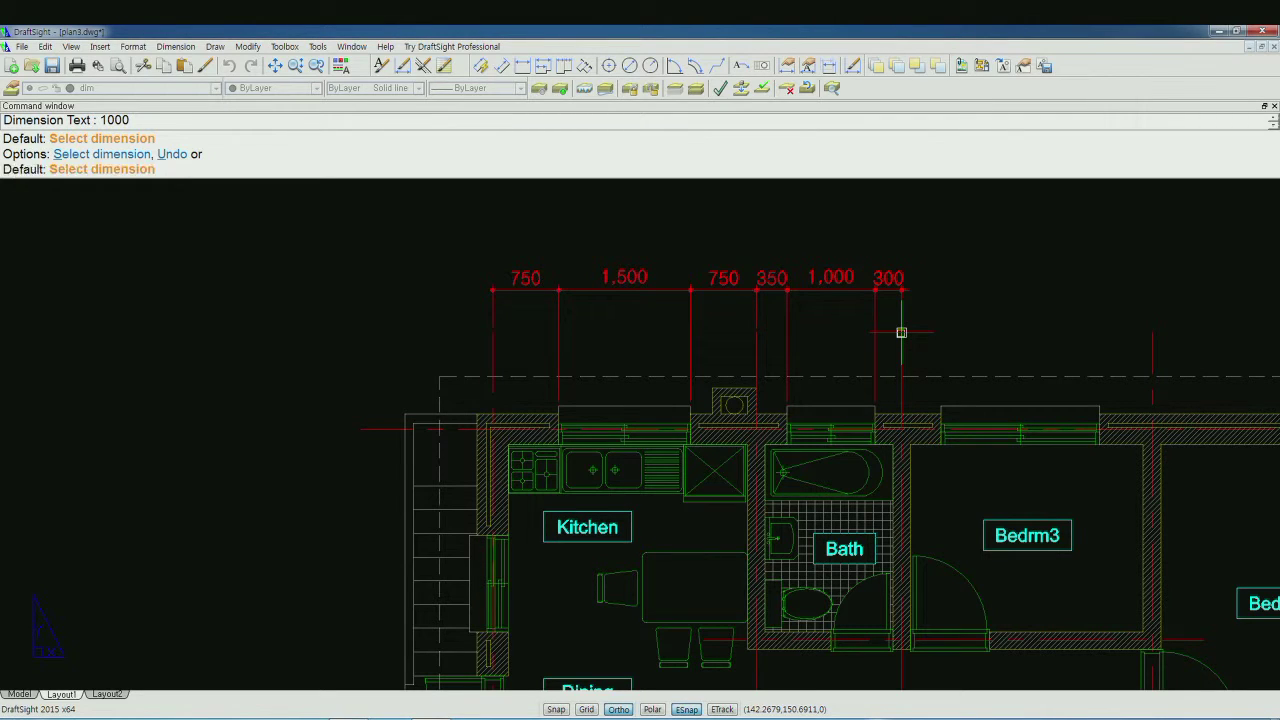
click(940, 405)
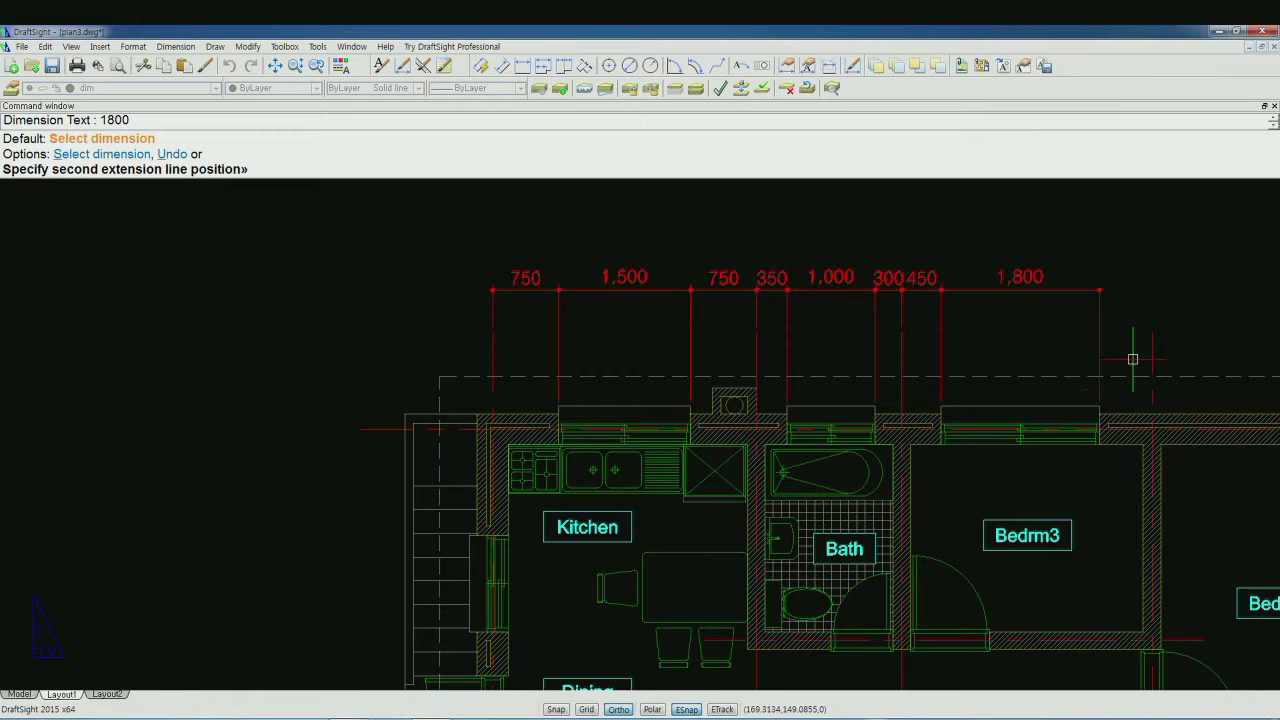
click(1152, 332)
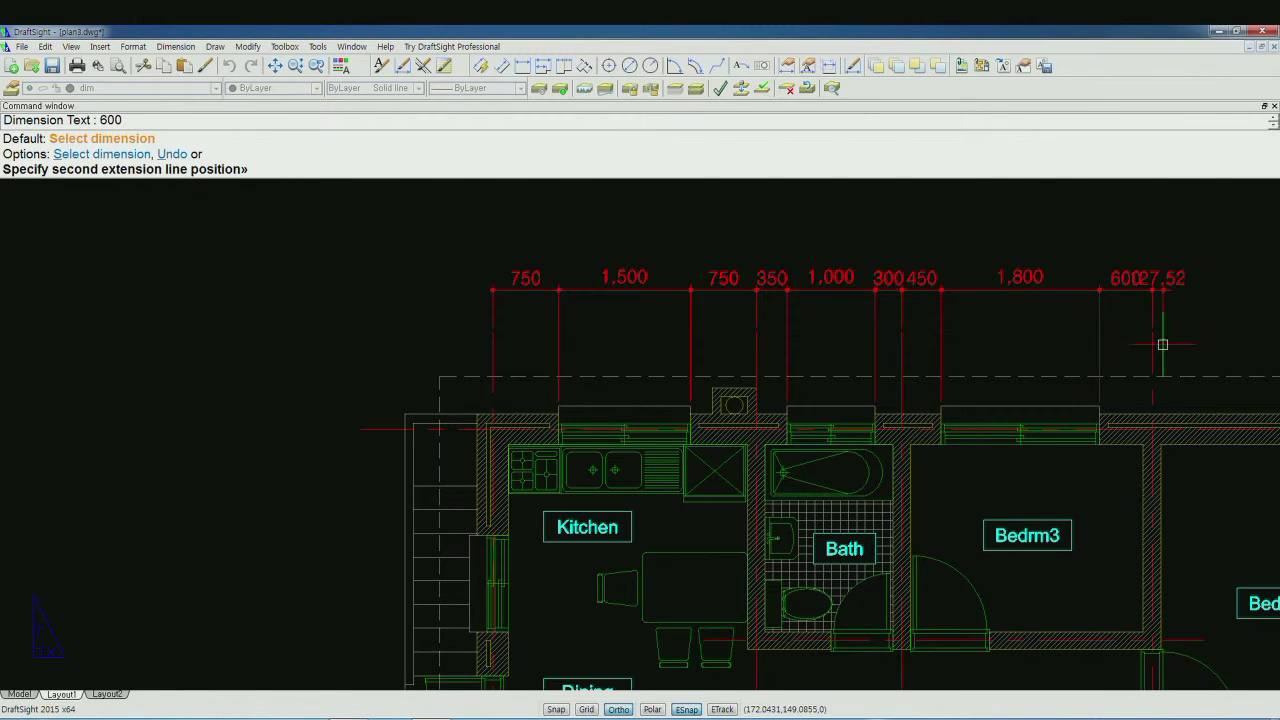
key(Return)
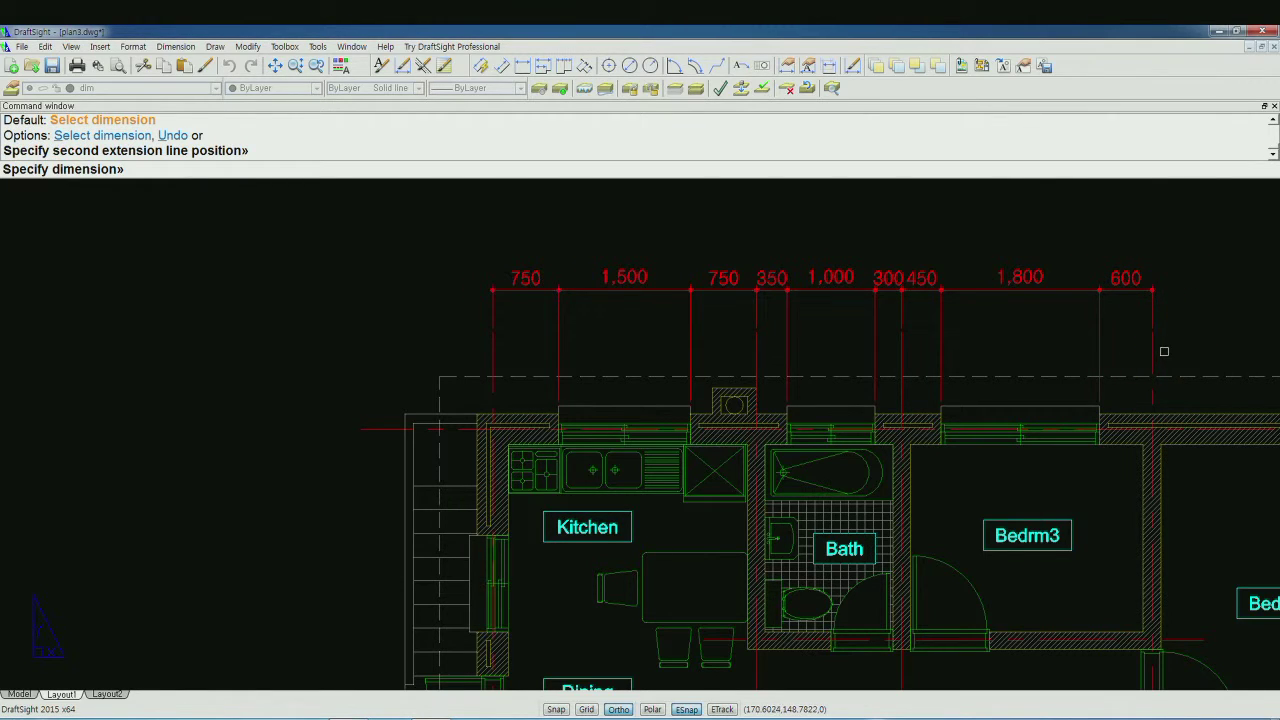
- Add a 1,000 baseline dimension from the 750, starting an outer top row
click(546, 69)
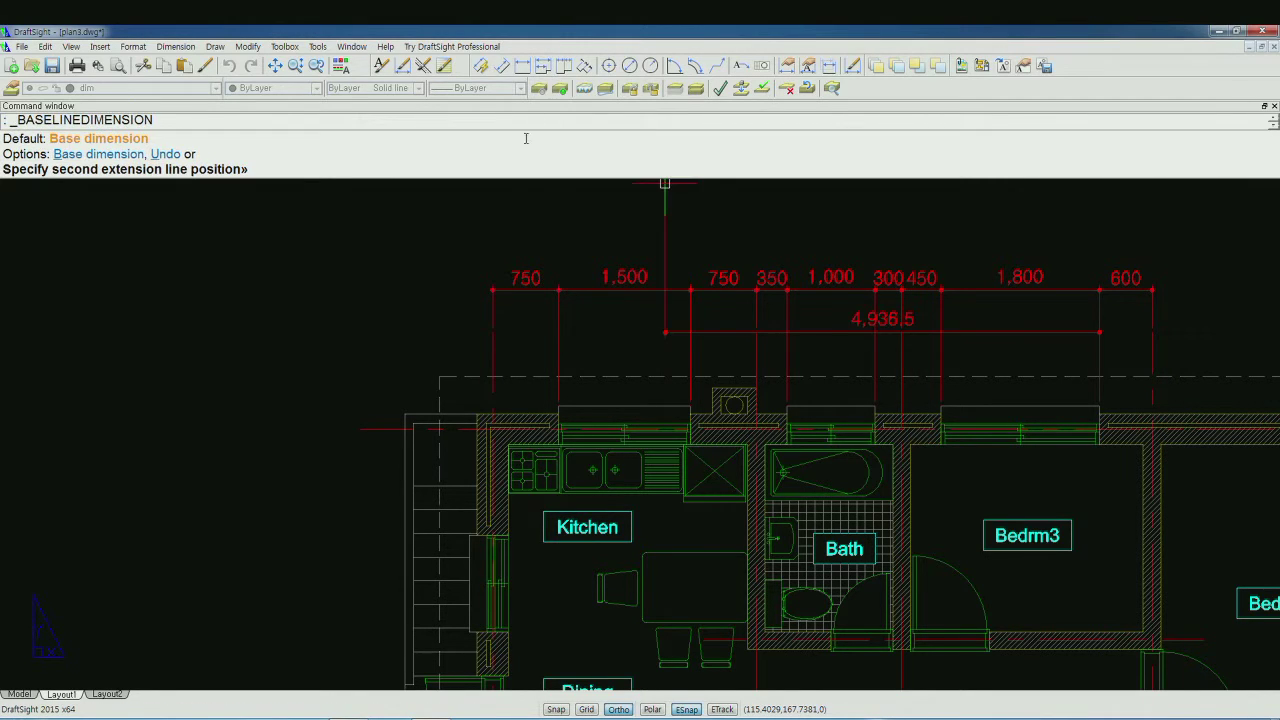
key(Return)
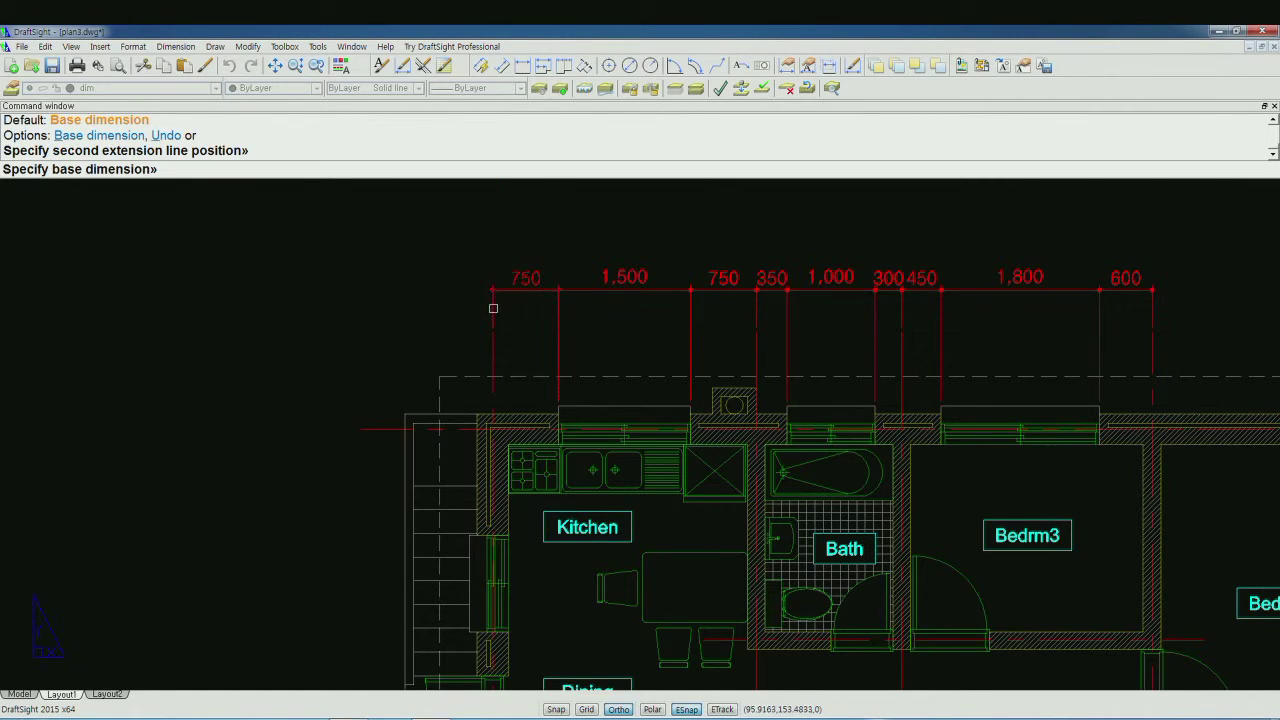
click(493, 308)
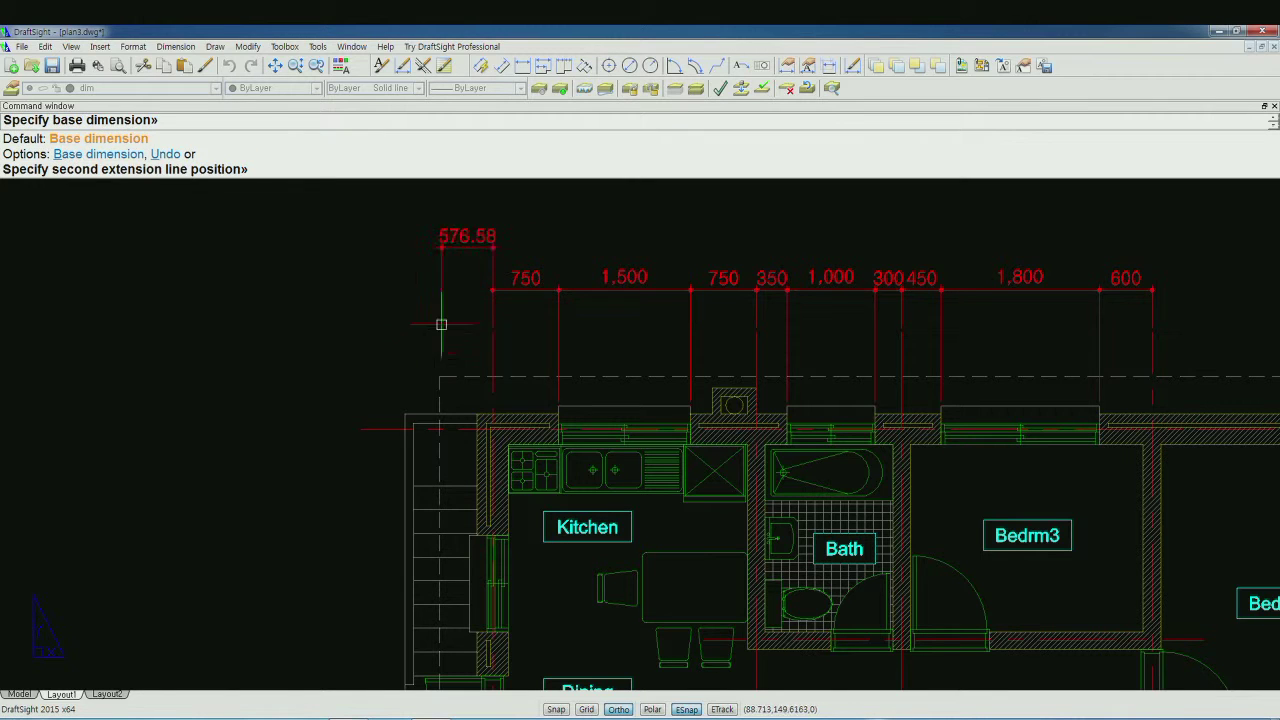
click(403, 408)
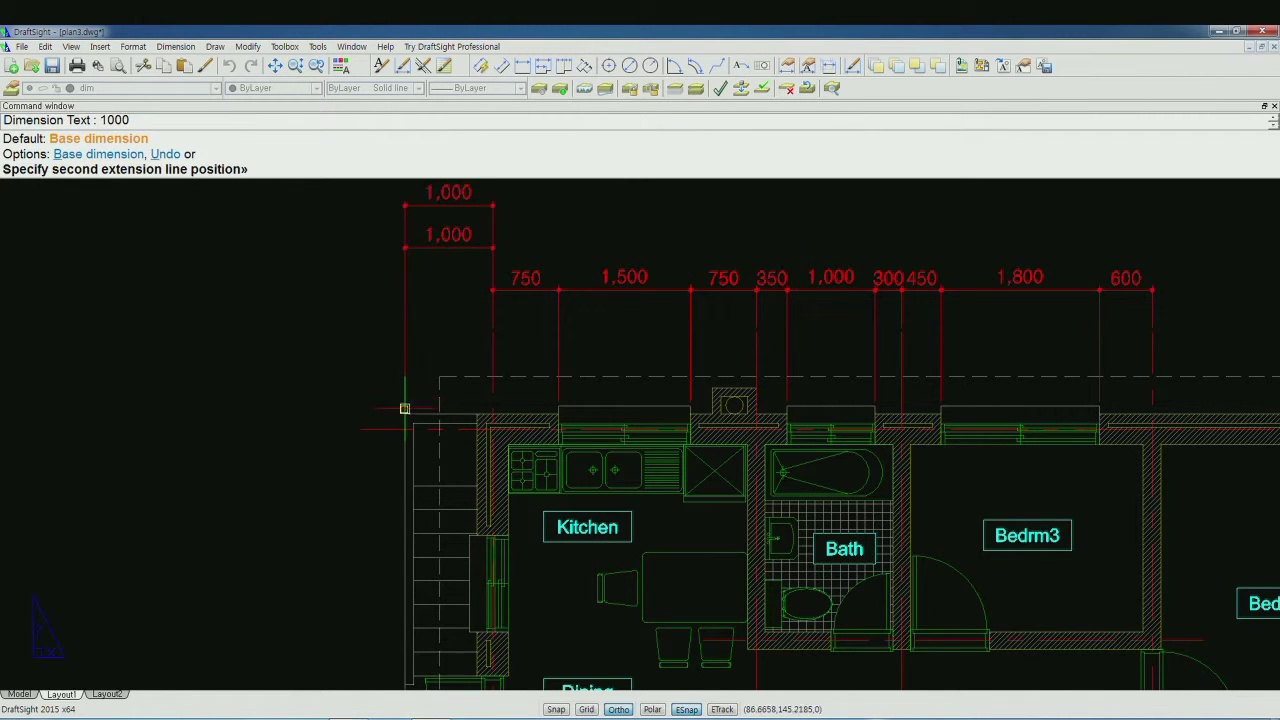
key(Return)
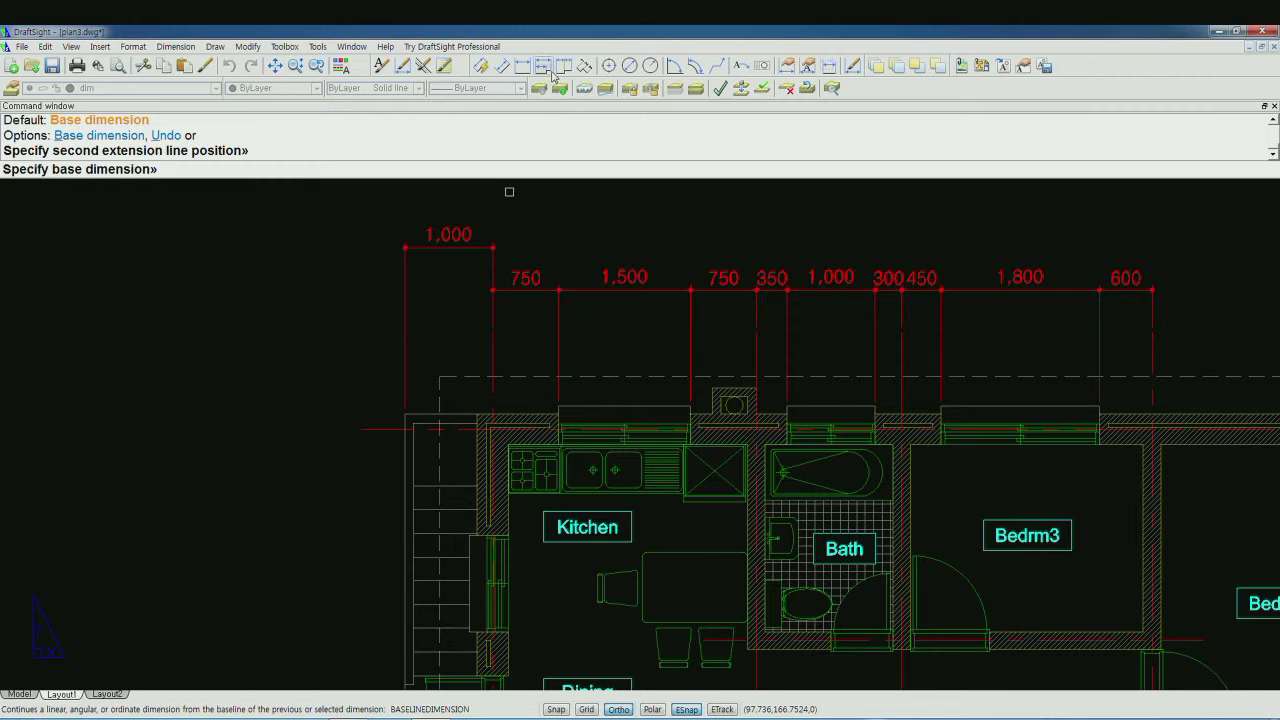
- Continue the outer top row with 3,000, 1,650, 2,850, 2,800 and 600 to the right edge
click(559, 88)
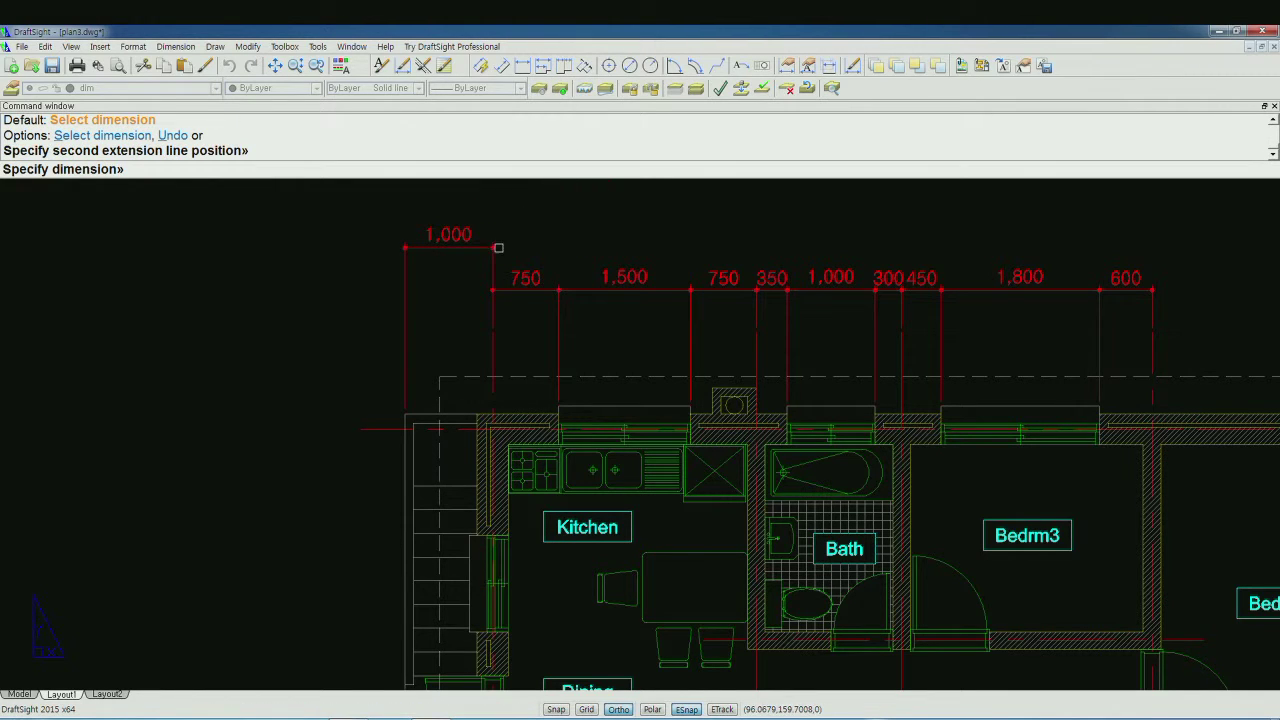
click(489, 262)
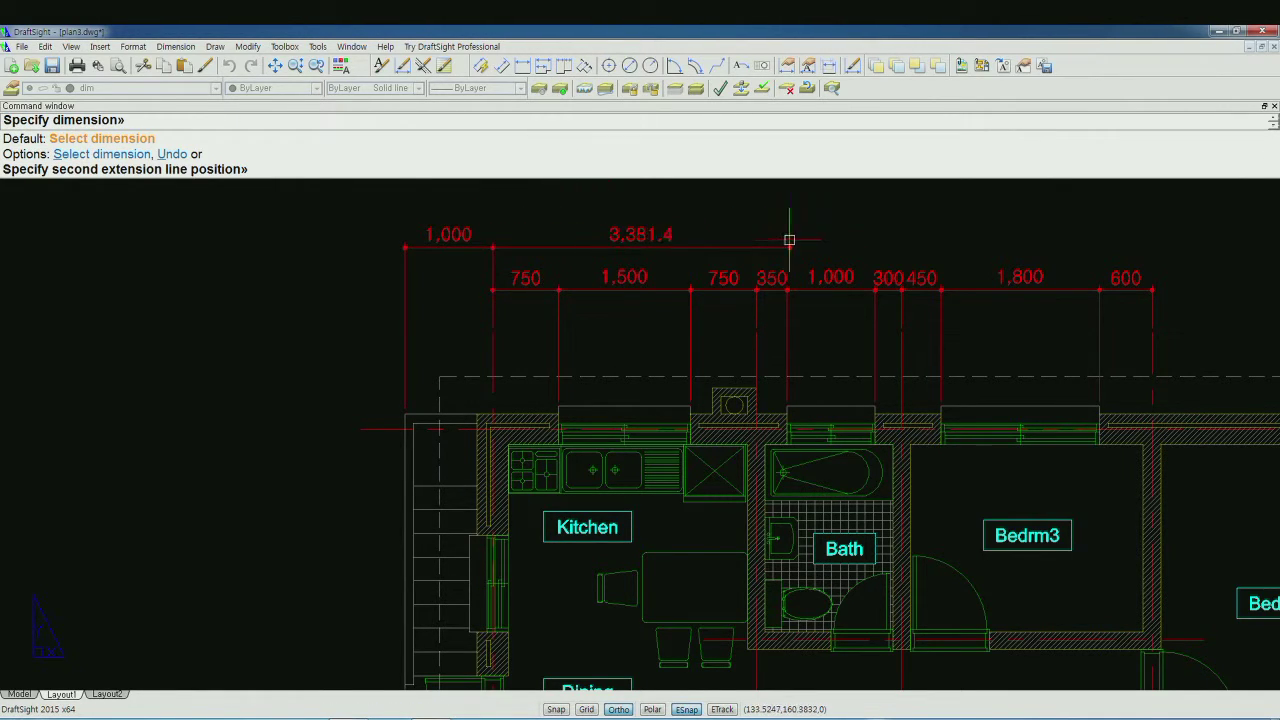
click(756, 335)
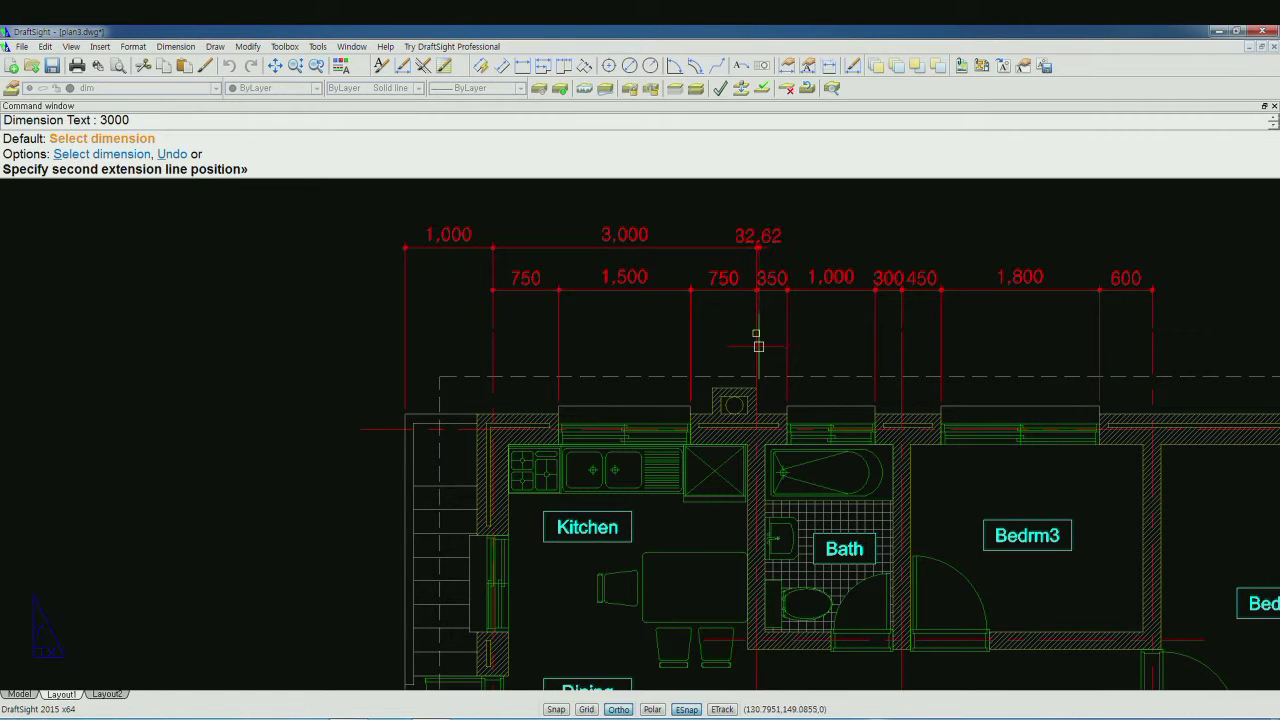
click(901, 350)
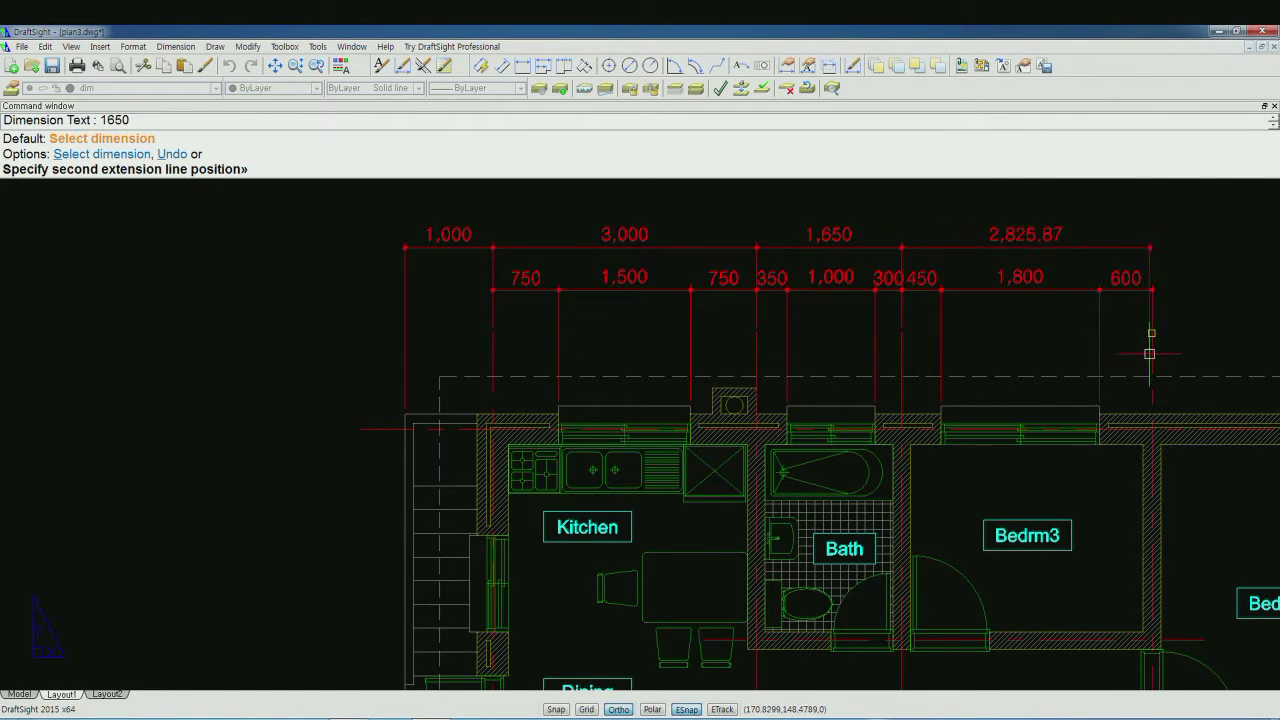
click(1151, 353)
middle_drag(1212, 356, 994, 363)
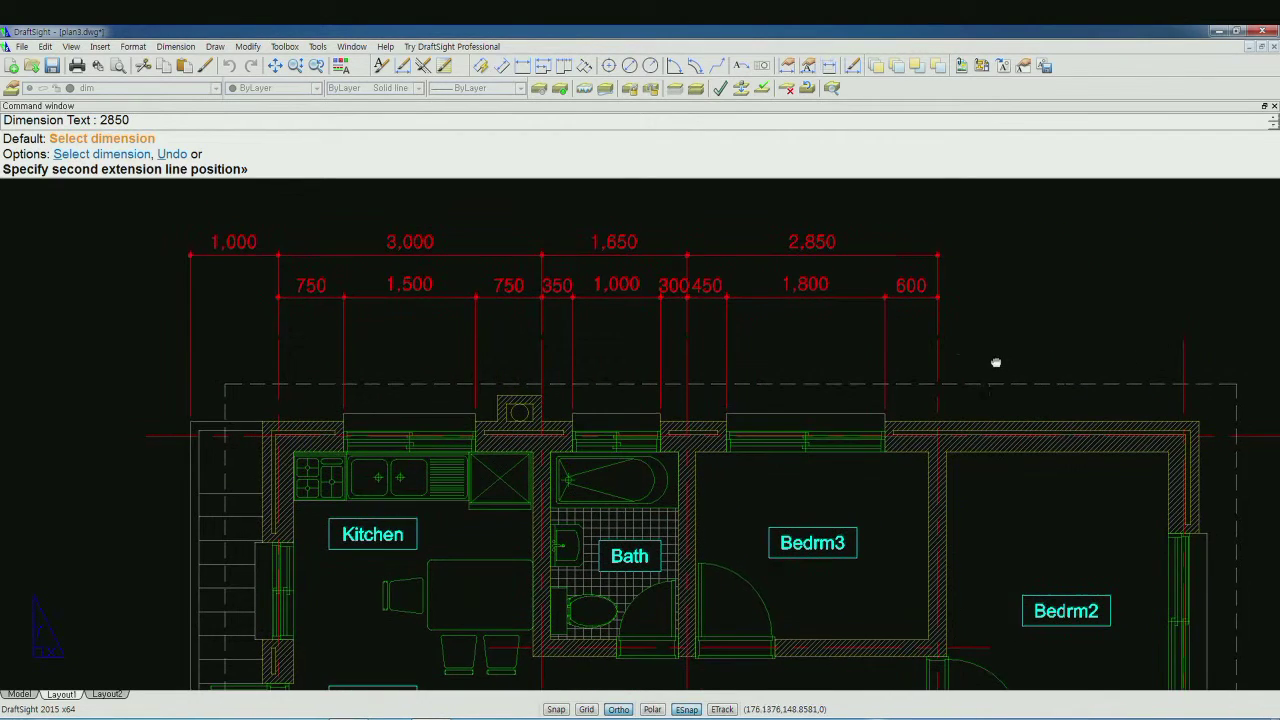
click(1183, 340)
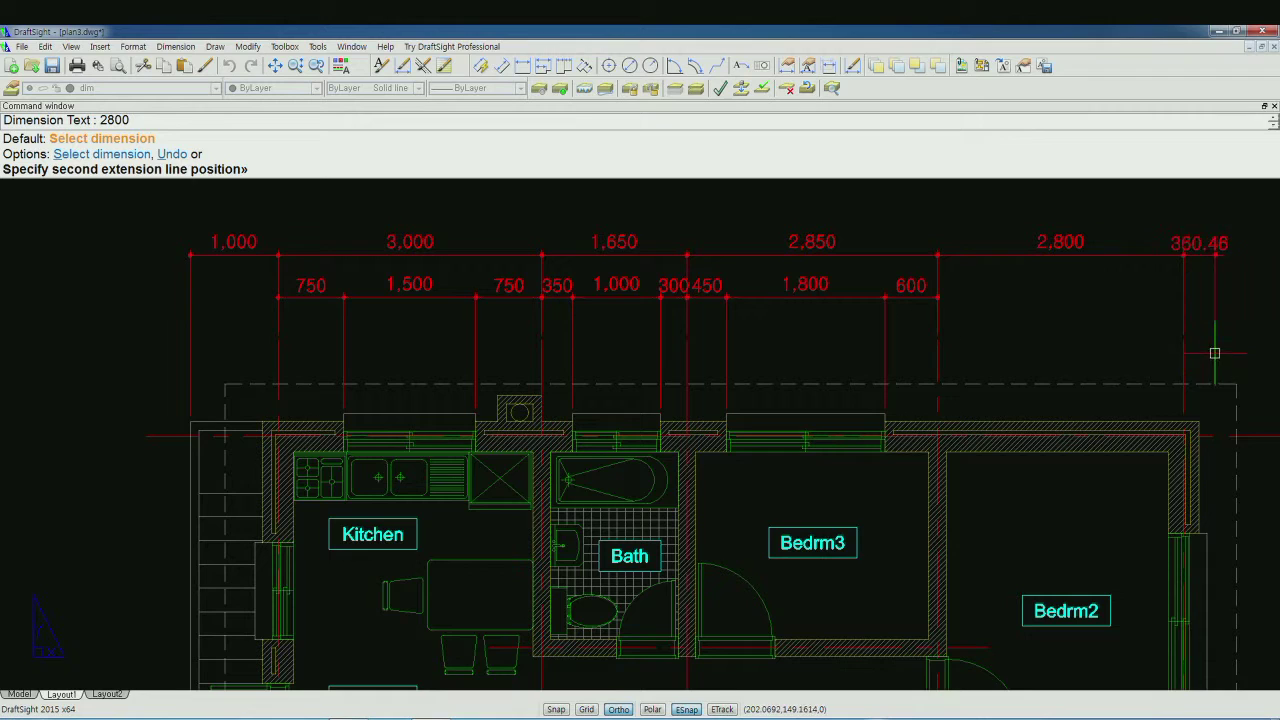
middle_drag(1183, 340, 1030, 350)
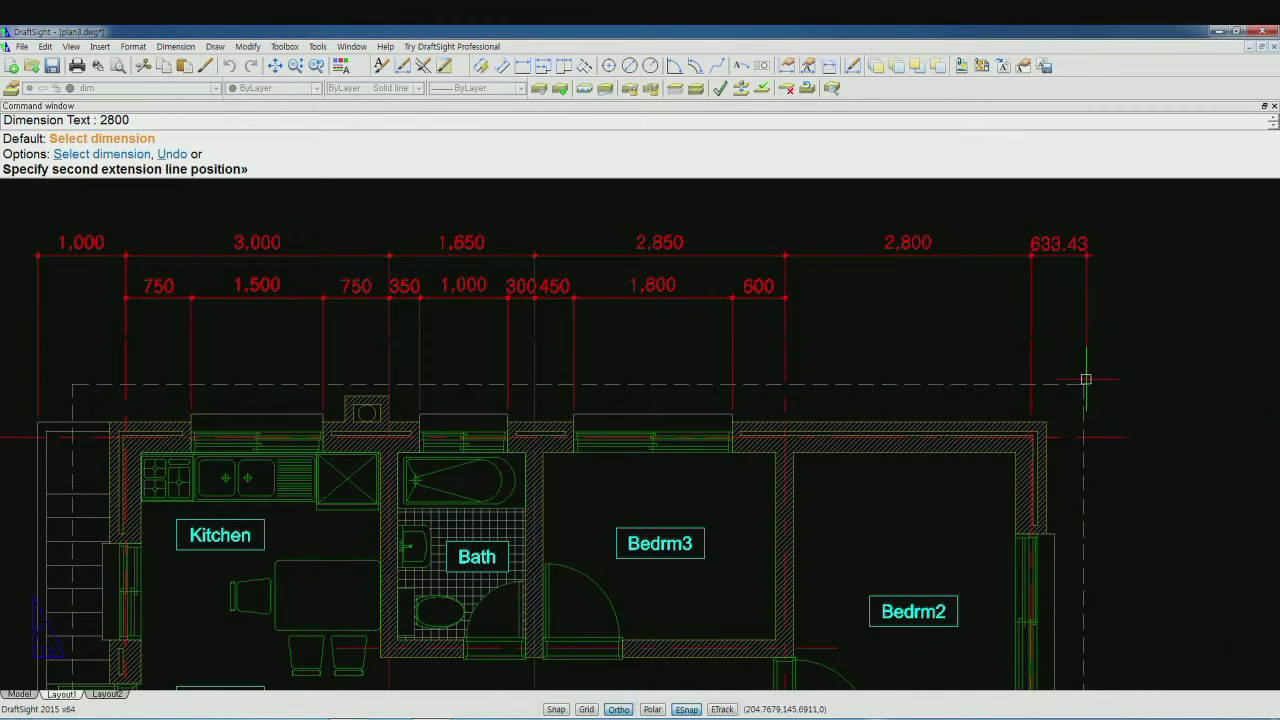
click(1083, 384)
key(Return)
scroll(857, 346, down, 2)
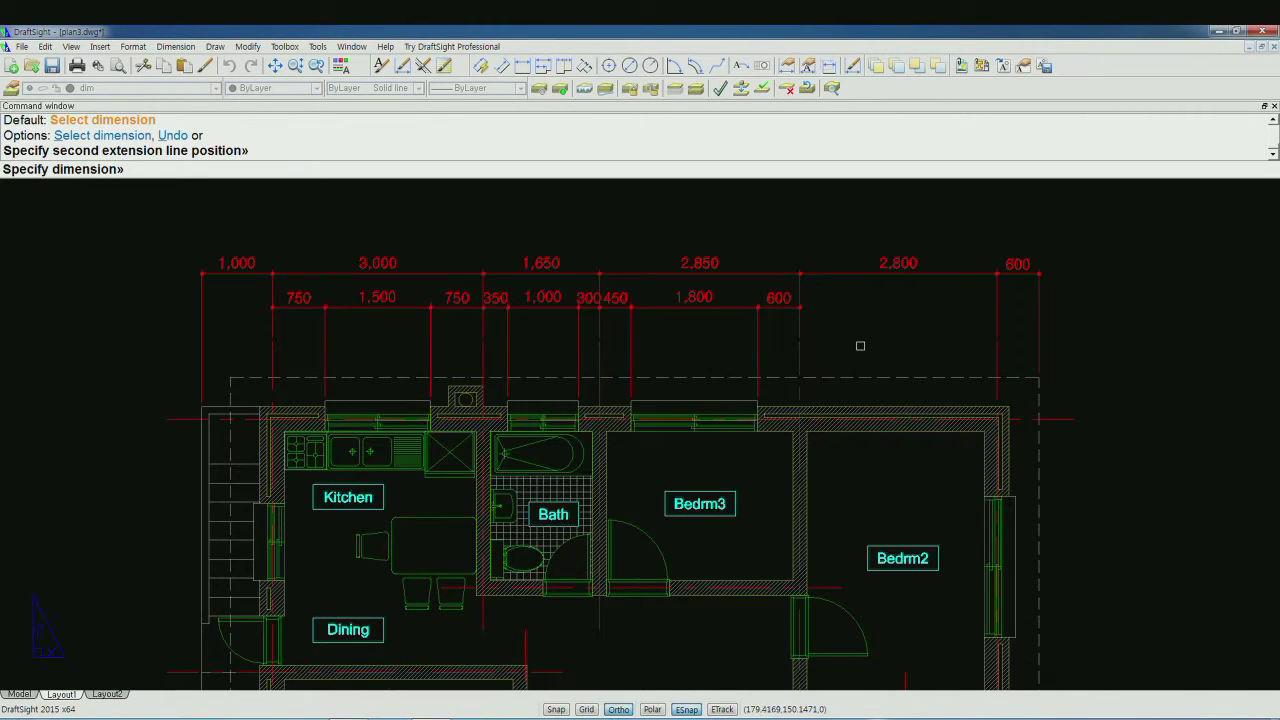
middle_drag(857, 346, 918, 412)
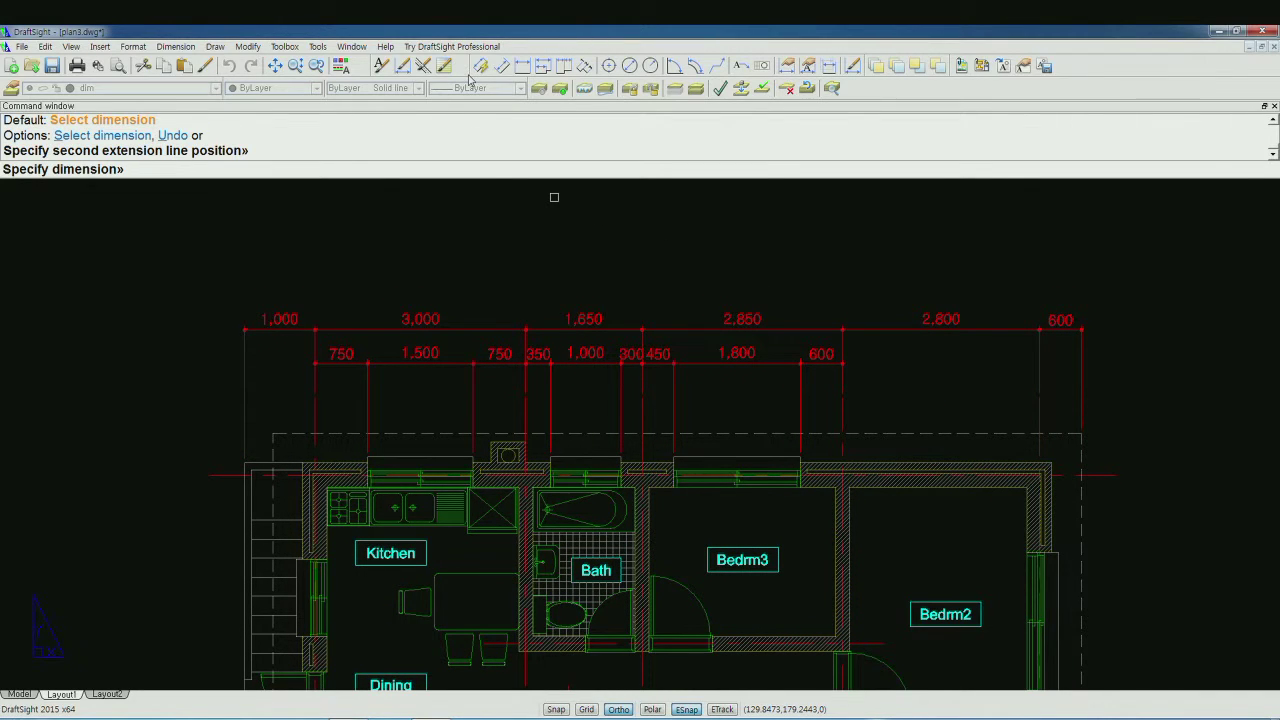
- Add the overall 10,300 baseline dimension spanning the house's width
click(545, 67)
key(Return)
click(318, 341)
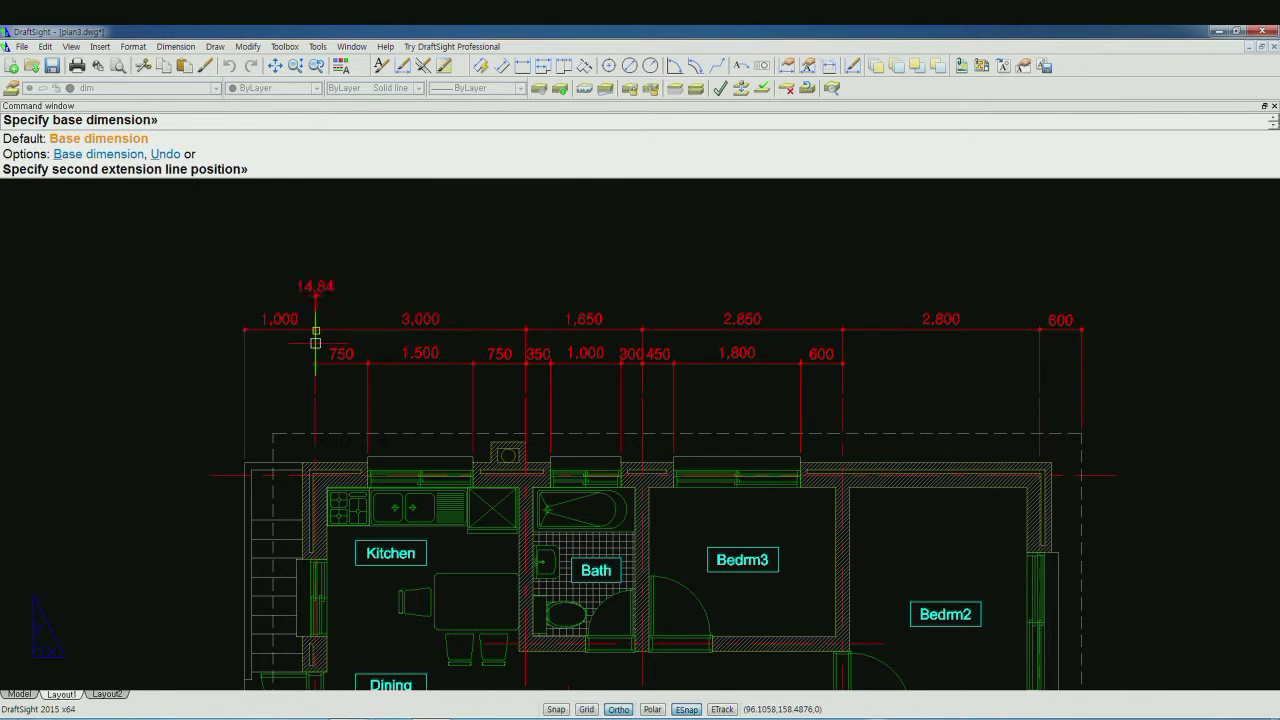
click(1040, 418)
key(Return)
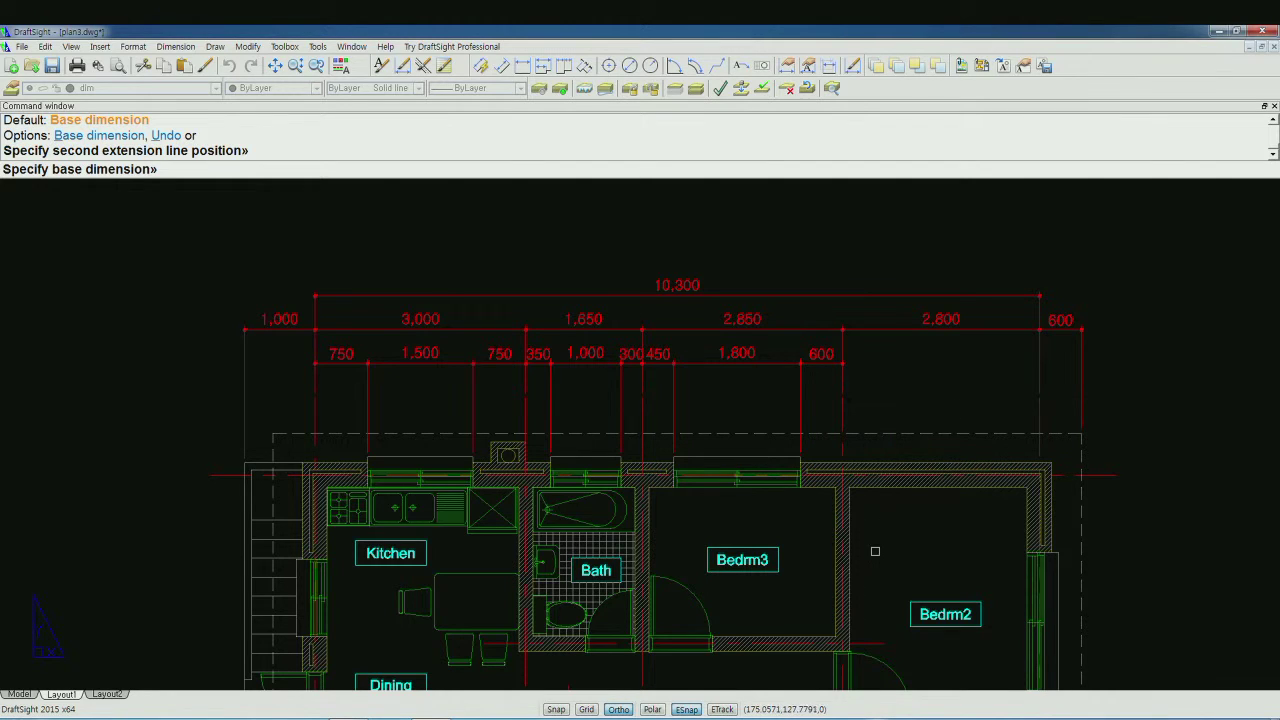
- Bring the plan's lower rooms into view and start a linear dimension along the bottom edge
scroll(866, 569, down, 2)
middle_drag(851, 534, 847, 355)
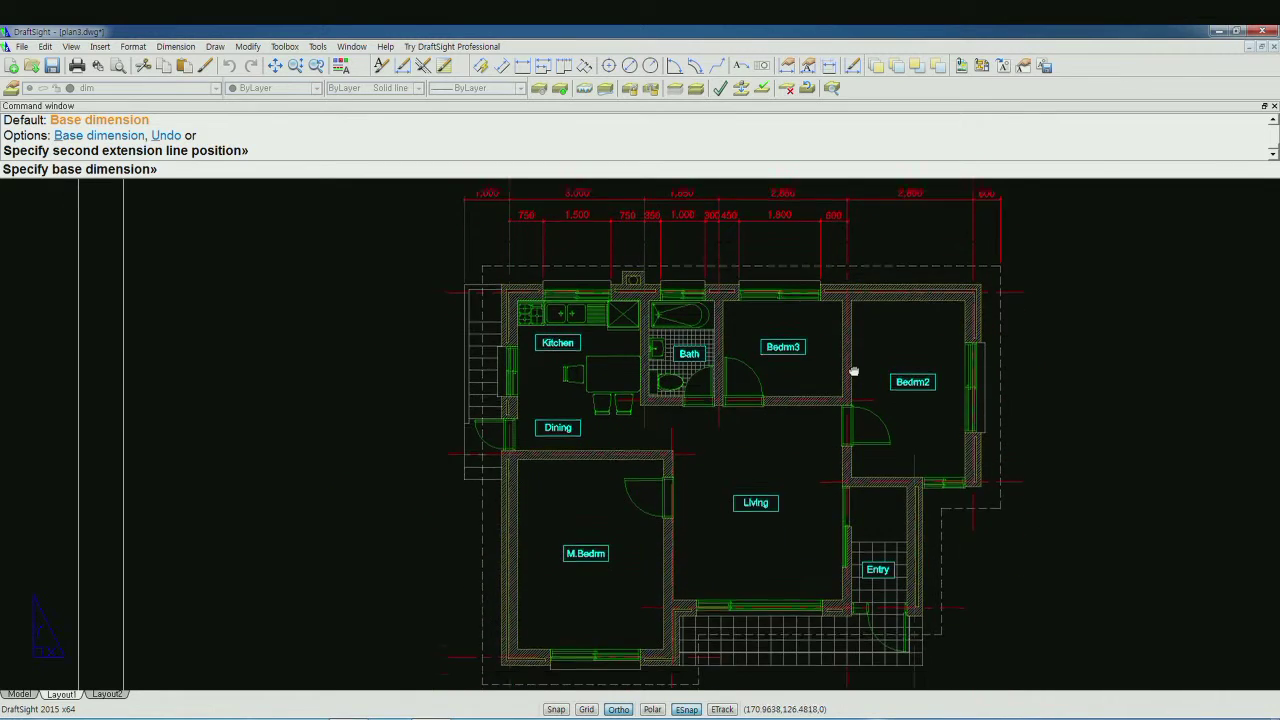
scroll(847, 355, down, 1)
scroll(842, 420, down, 1)
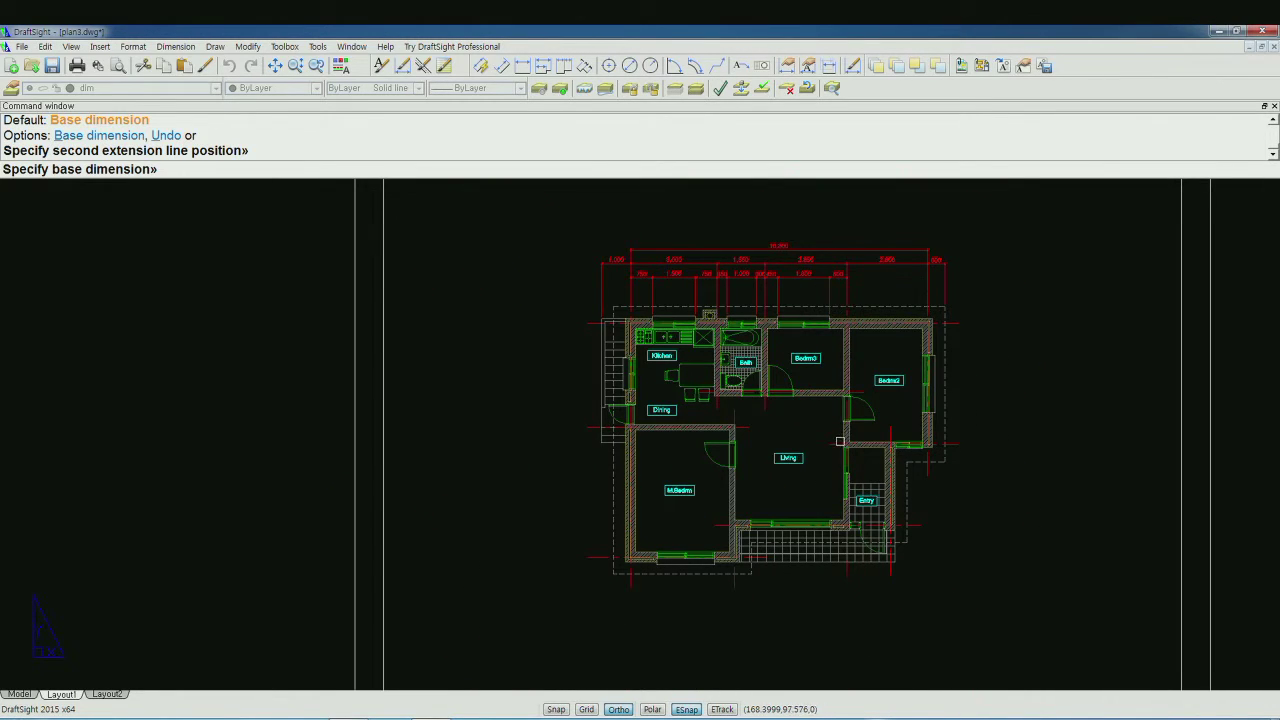
scroll(819, 458, up, 1)
scroll(799, 470, up, 1)
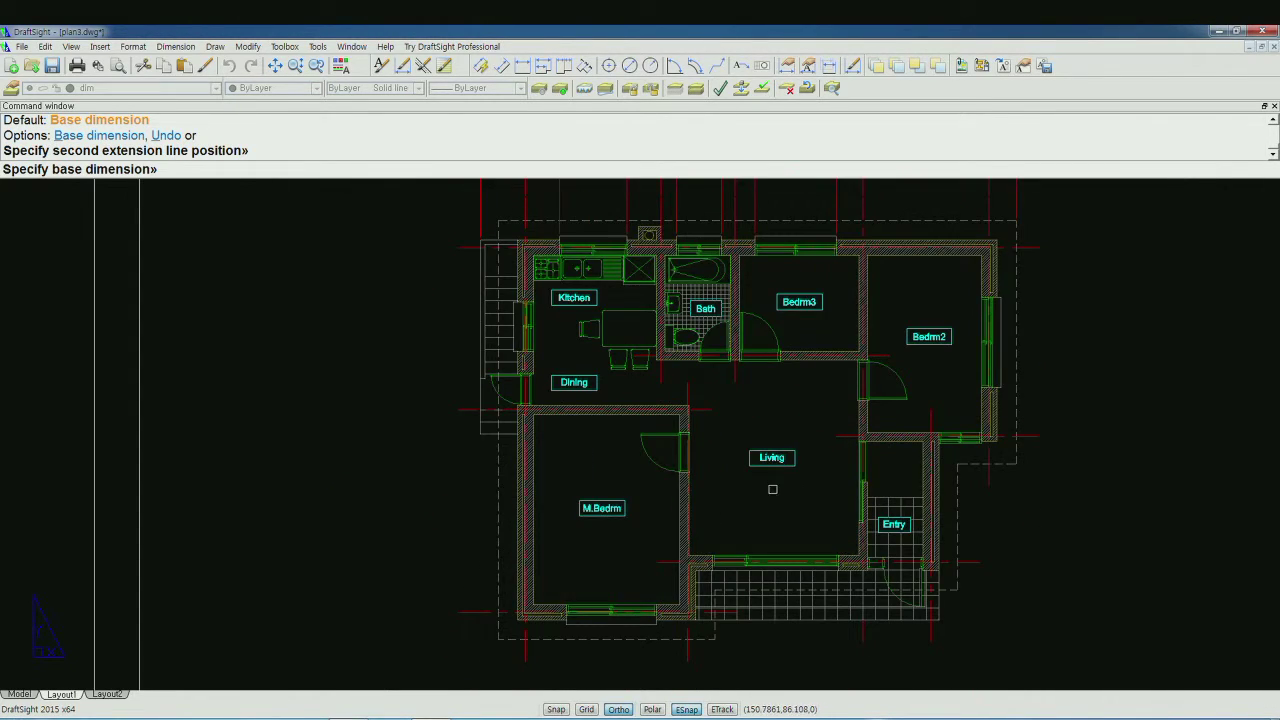
mouse_move(771, 480)
middle_down()
mouse_move(762, 355)
mouse_move(747, 376)
middle_up()
scroll(760, 365, up, 1)
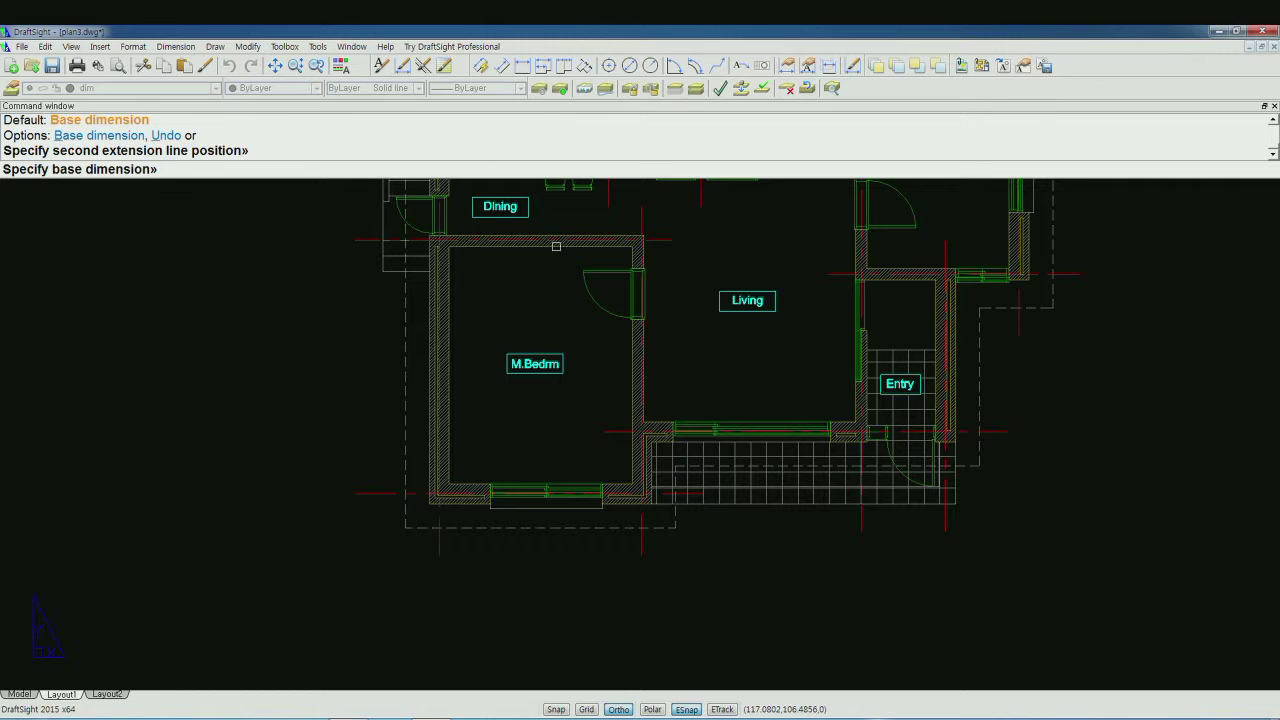
click(522, 65)
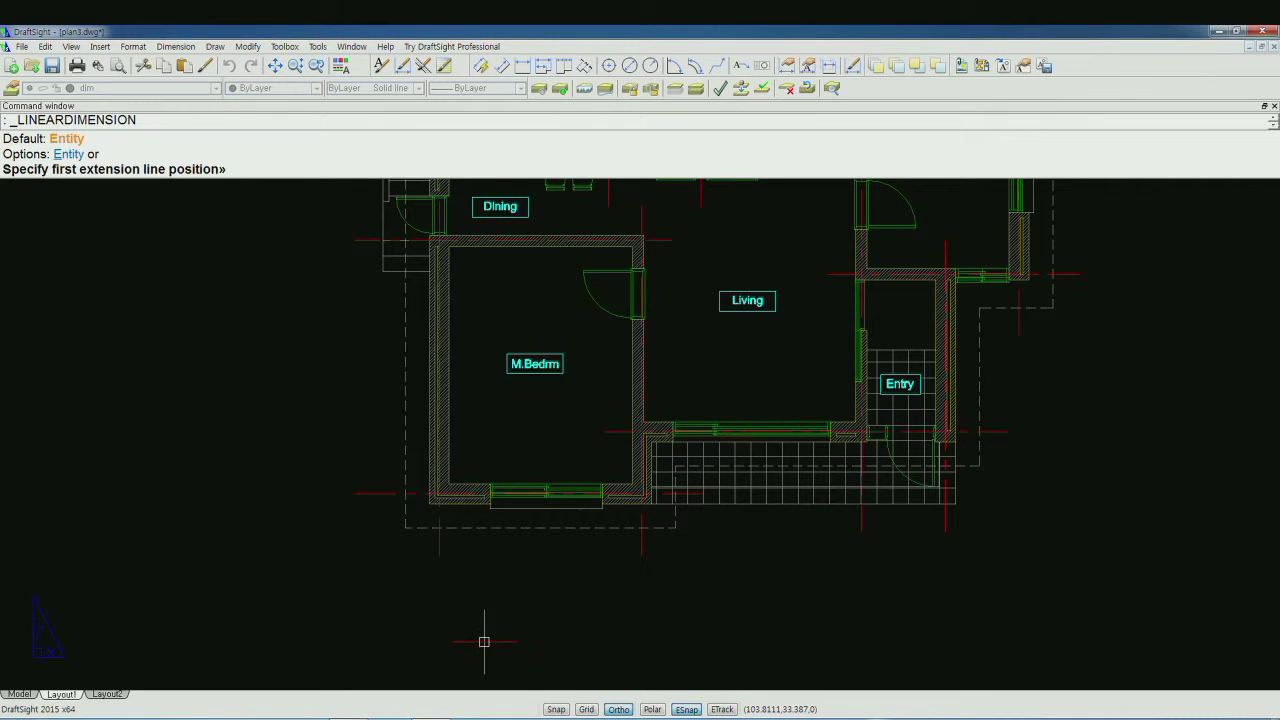
- Dimension the first 900 bottom segment from the bottom-left corner to the window edge
click(439, 555)
click(486, 514)
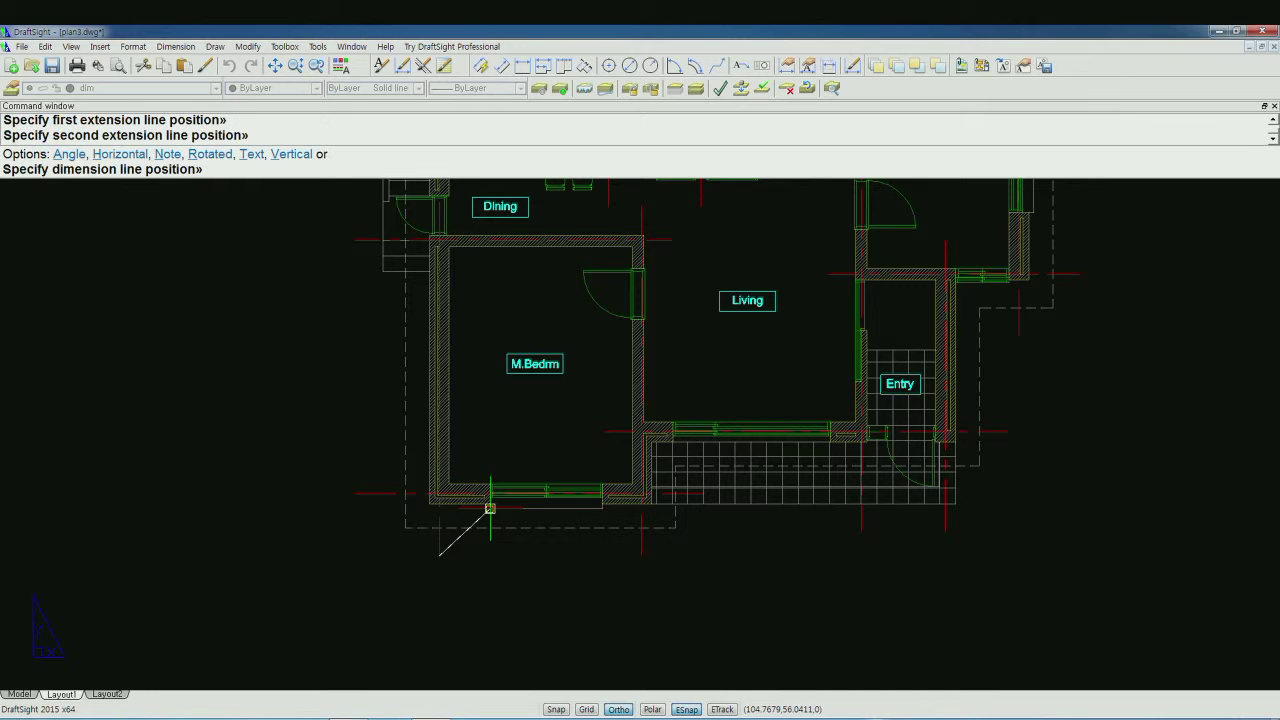
click(489, 594)
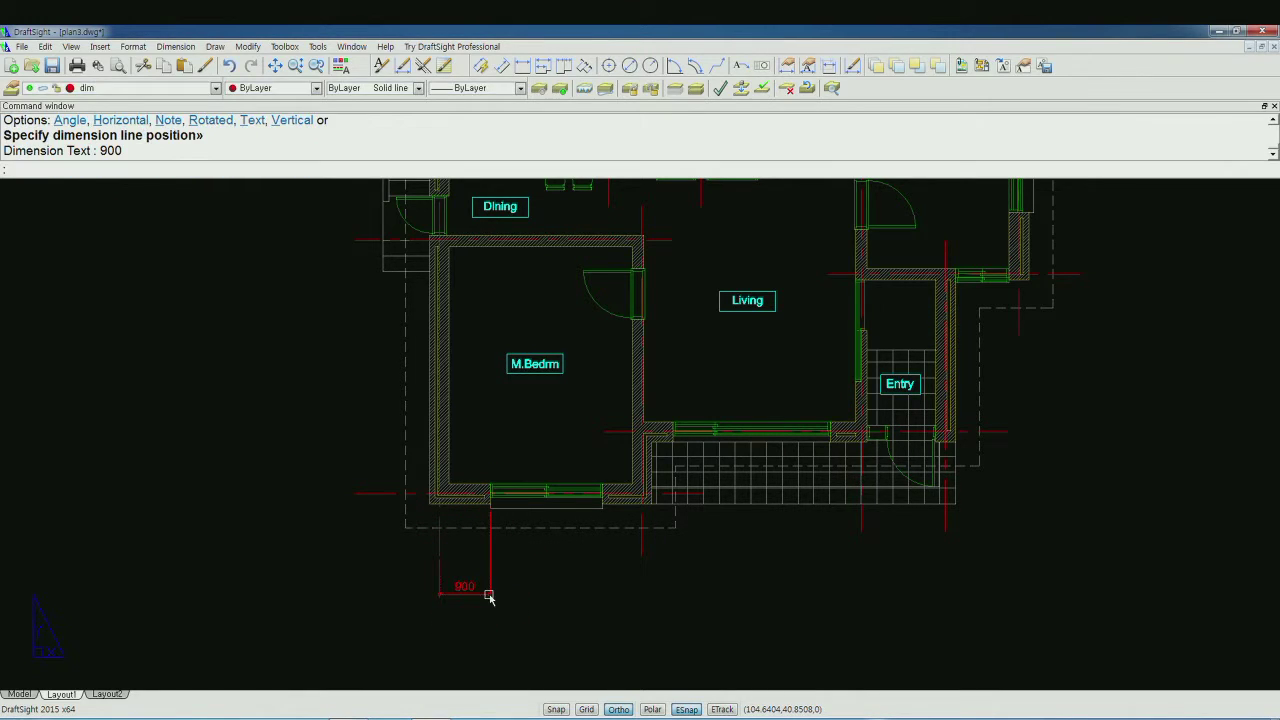
- Continue the bottom chain with 2,000, 700, 550, 2,800 and 2,050 to the right edge
click(563, 65)
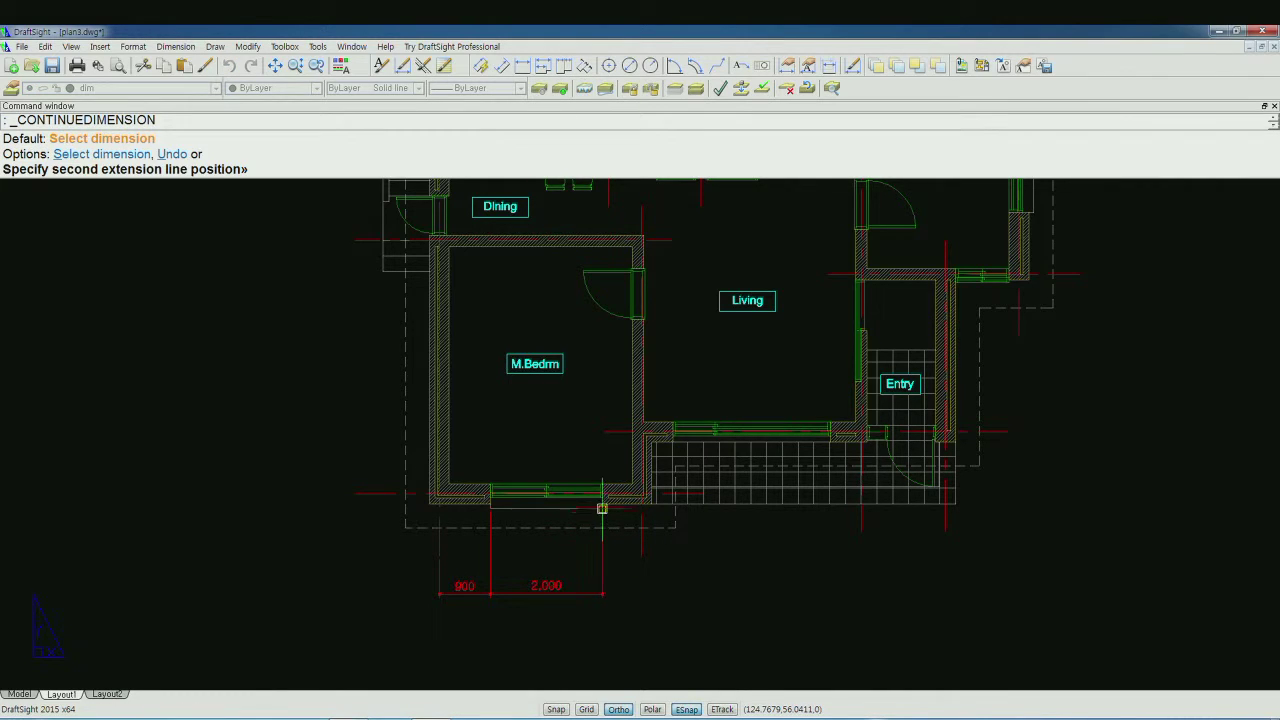
click(601, 506)
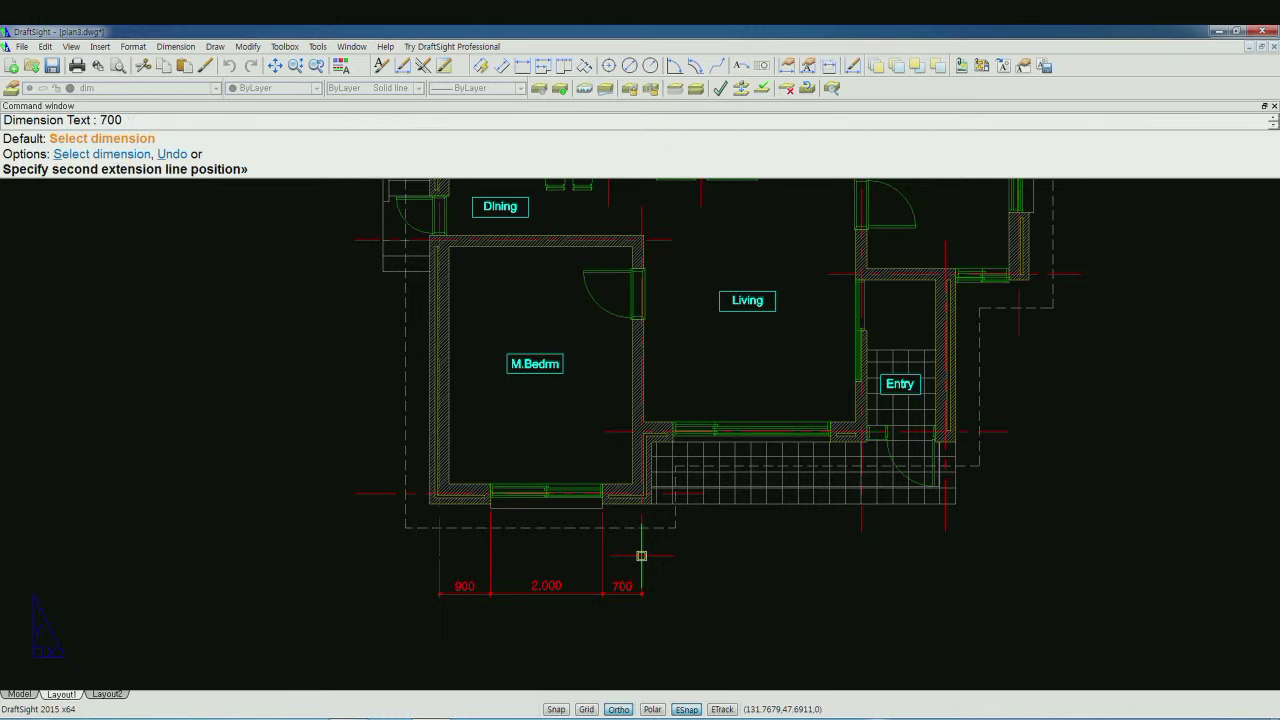
scroll(668, 484, up, 2)
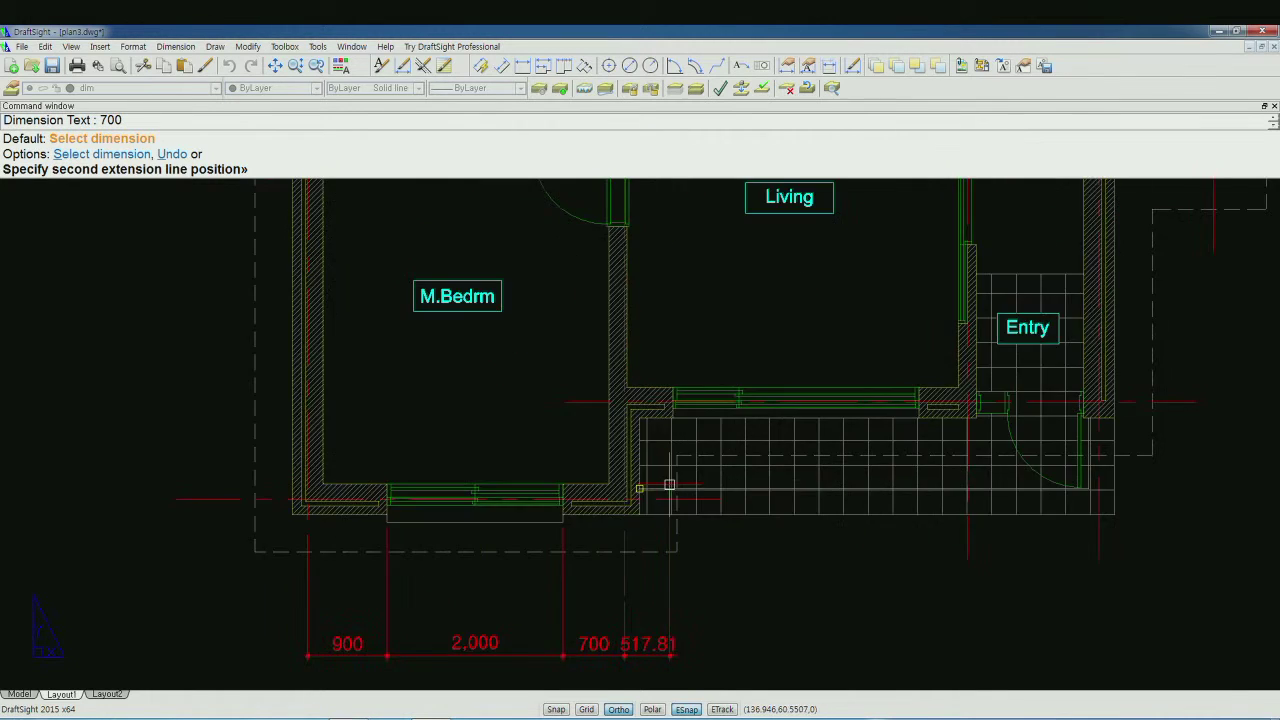
scroll(685, 441, up, 4)
scroll(688, 420, up, 2)
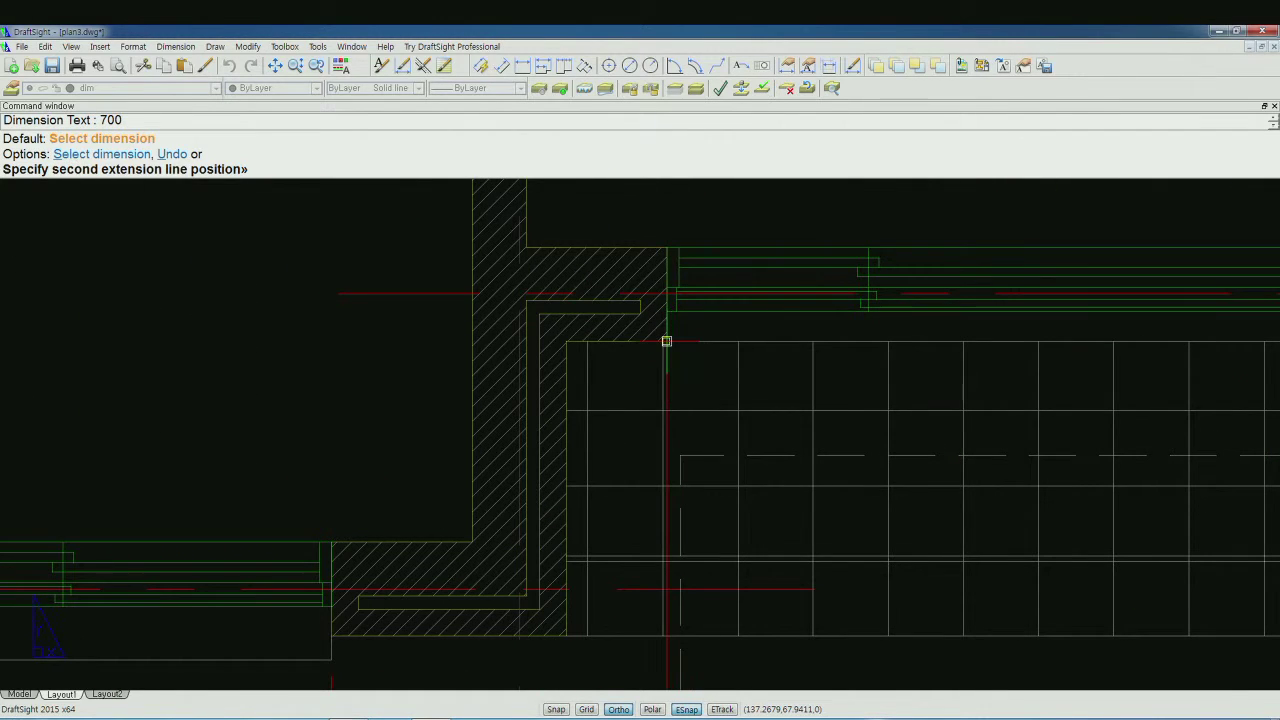
scroll(680, 506, down, 1)
scroll(680, 506, down, 1)
scroll(771, 551, down, 2)
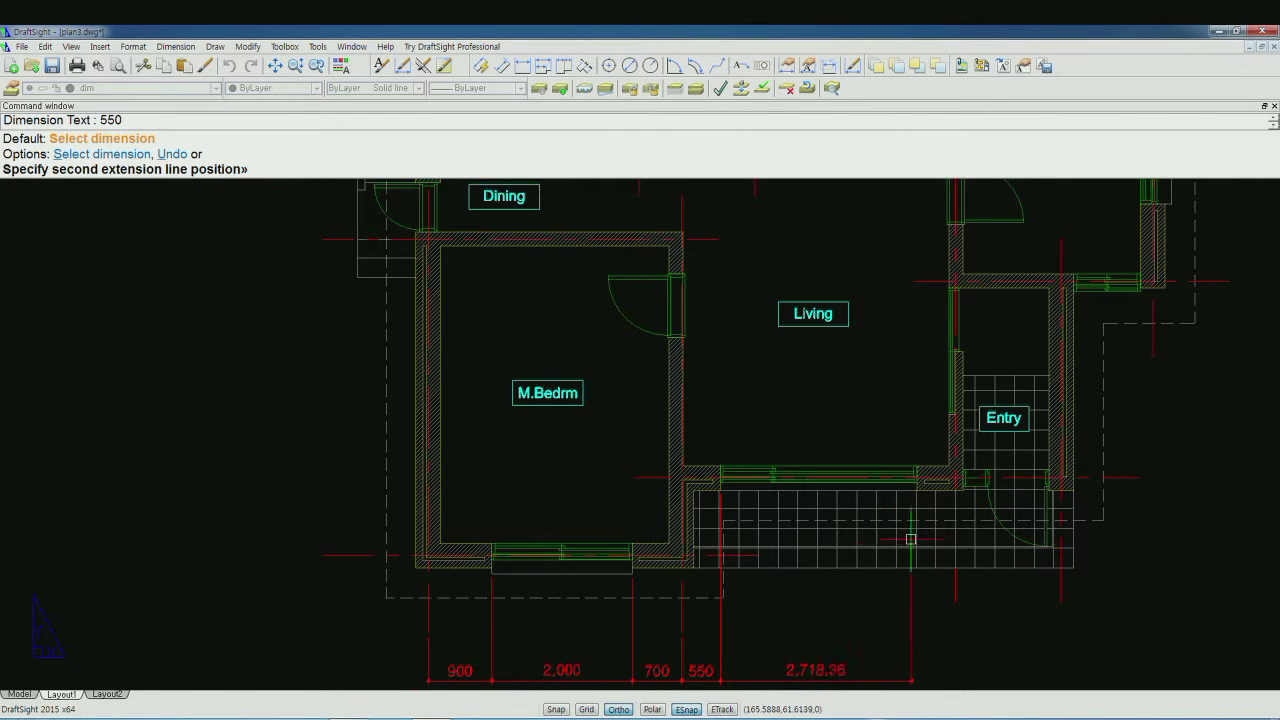
scroll(930, 526, up, 2)
scroll(930, 526, up, 3)
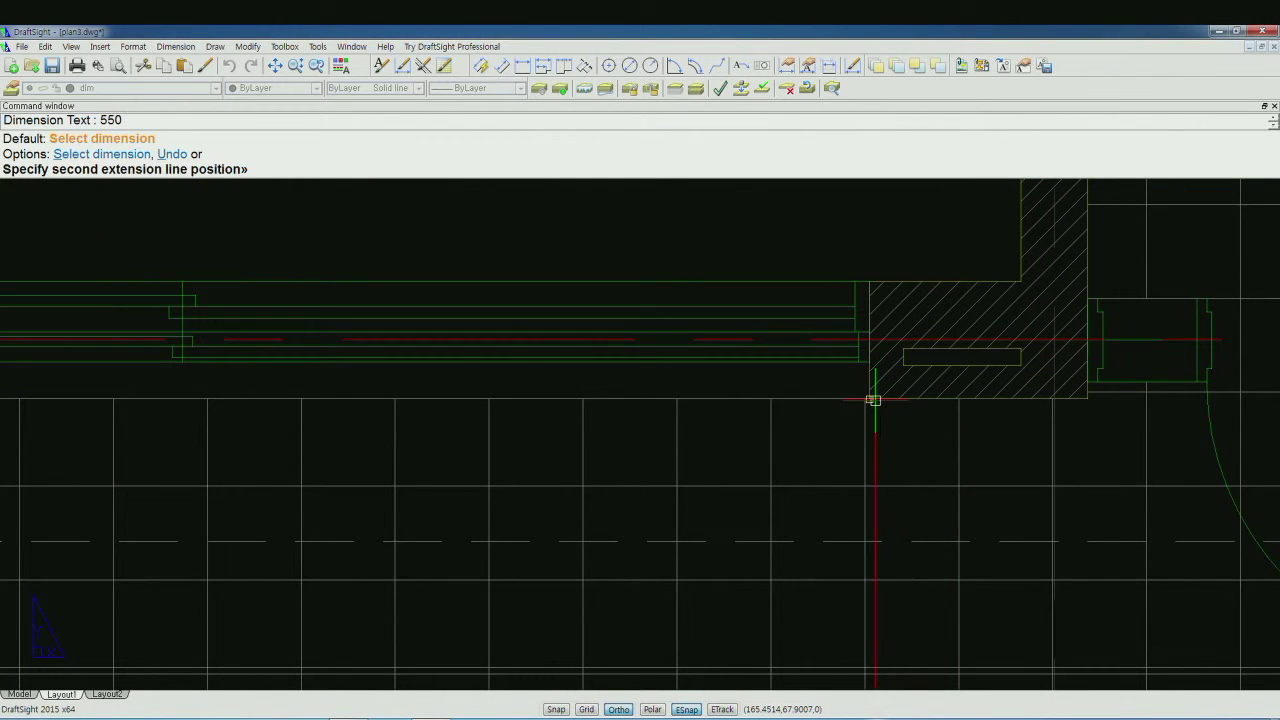
scroll(869, 398, down, 1)
scroll(857, 480, down, 1)
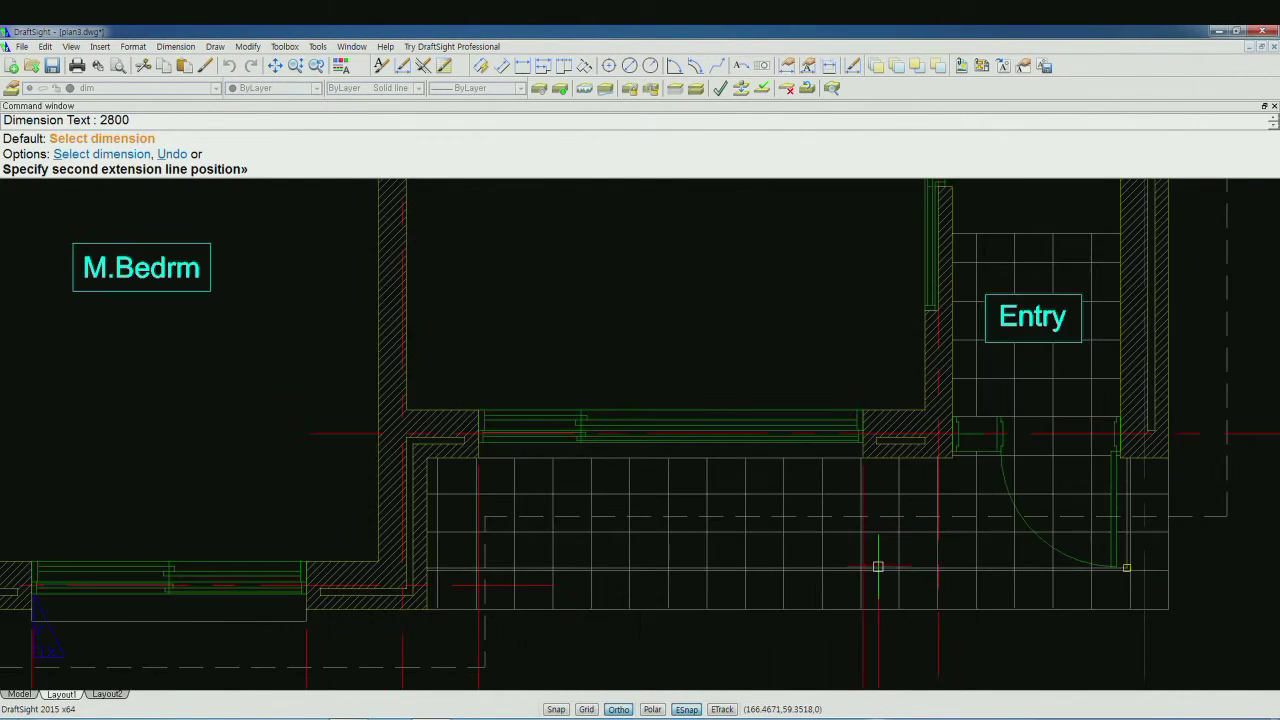
scroll(871, 560, down, 1)
scroll(885, 600, down, 2)
mouse_move(889, 619)
middle_down()
mouse_move(809, 543)
mouse_move(740, 516)
middle_up()
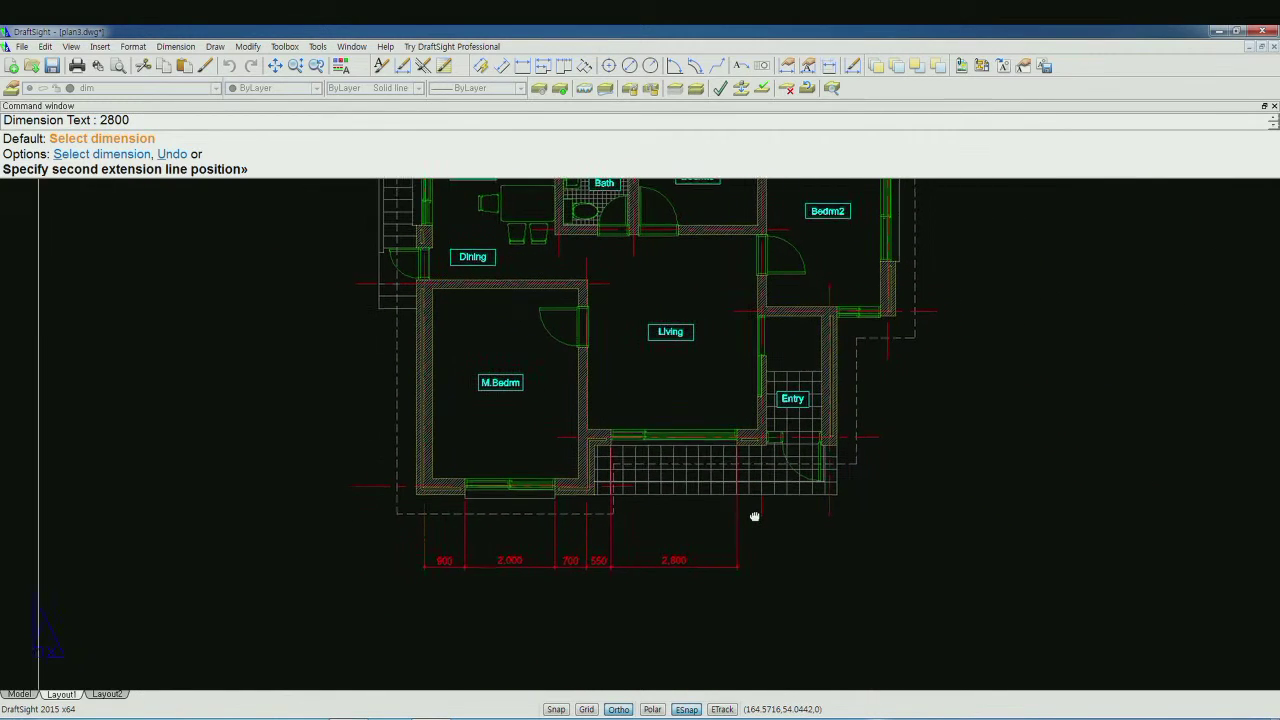
scroll(752, 523, up, 2)
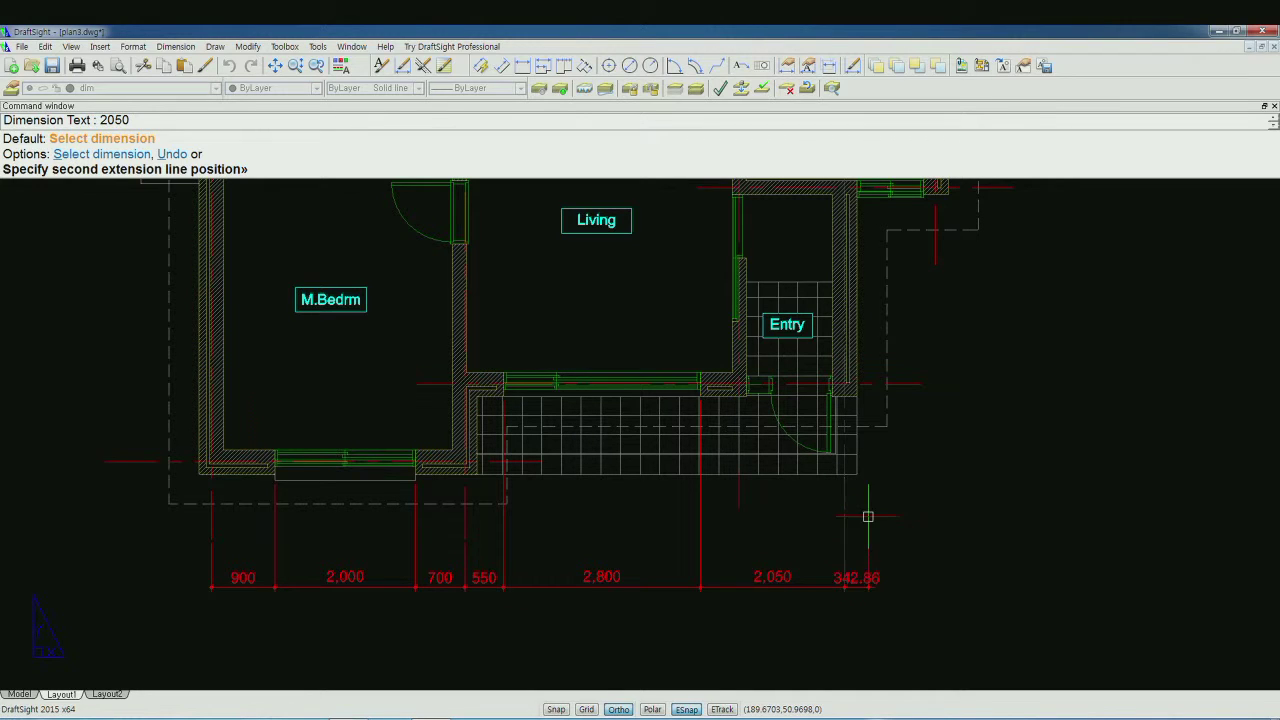
click(846, 511)
middle_drag(903, 520, 946, 420)
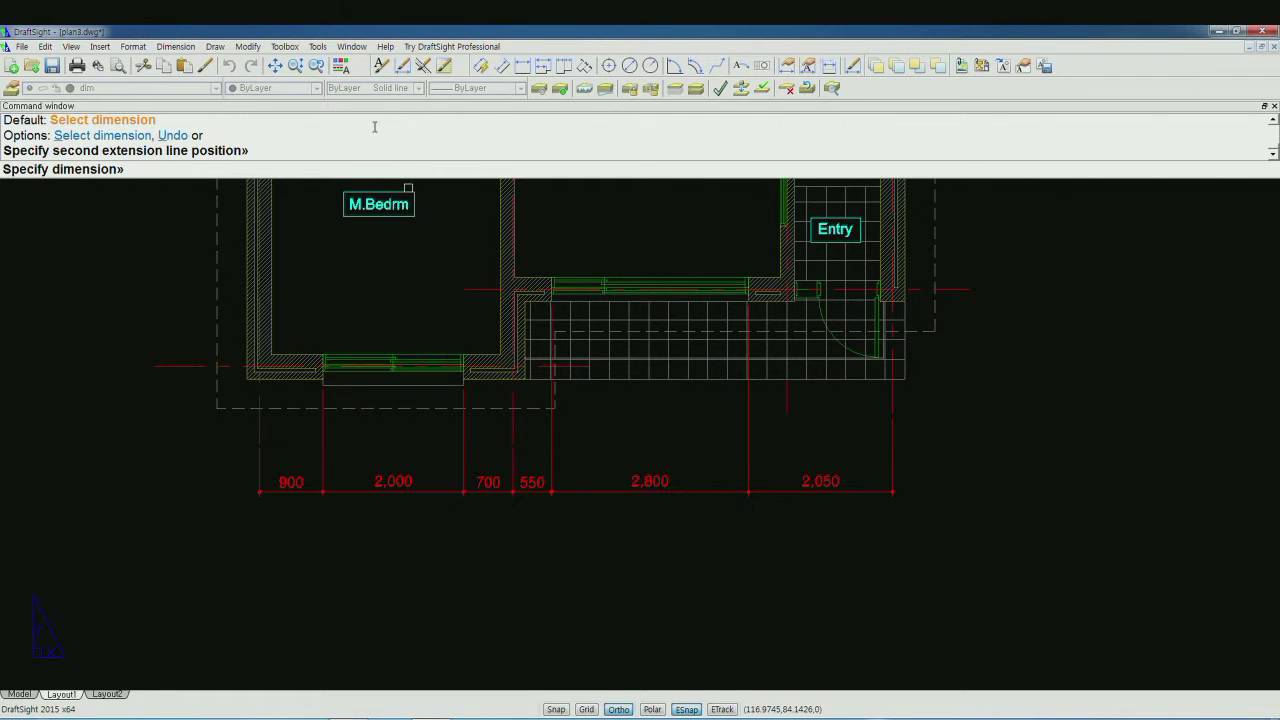
- Add a 3,600 baseline dimension from the 900, starting an outer bottom row
click(543, 66)
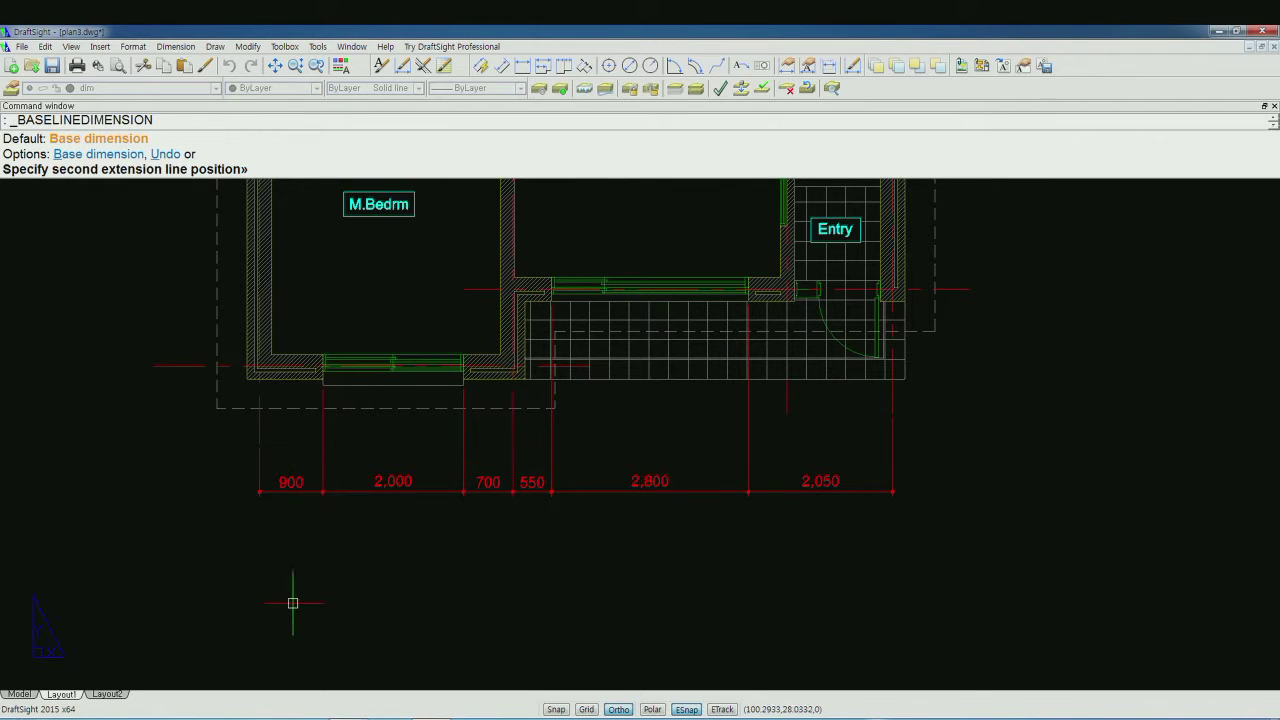
key(Return)
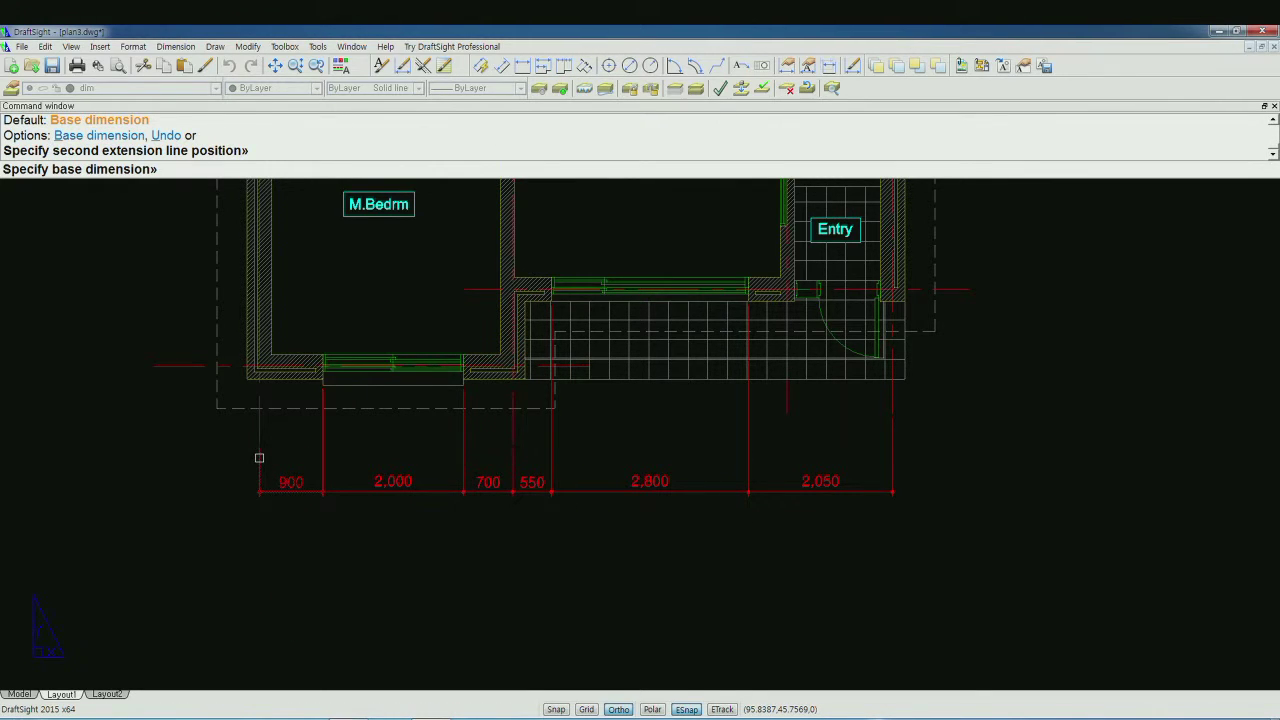
click(259, 458)
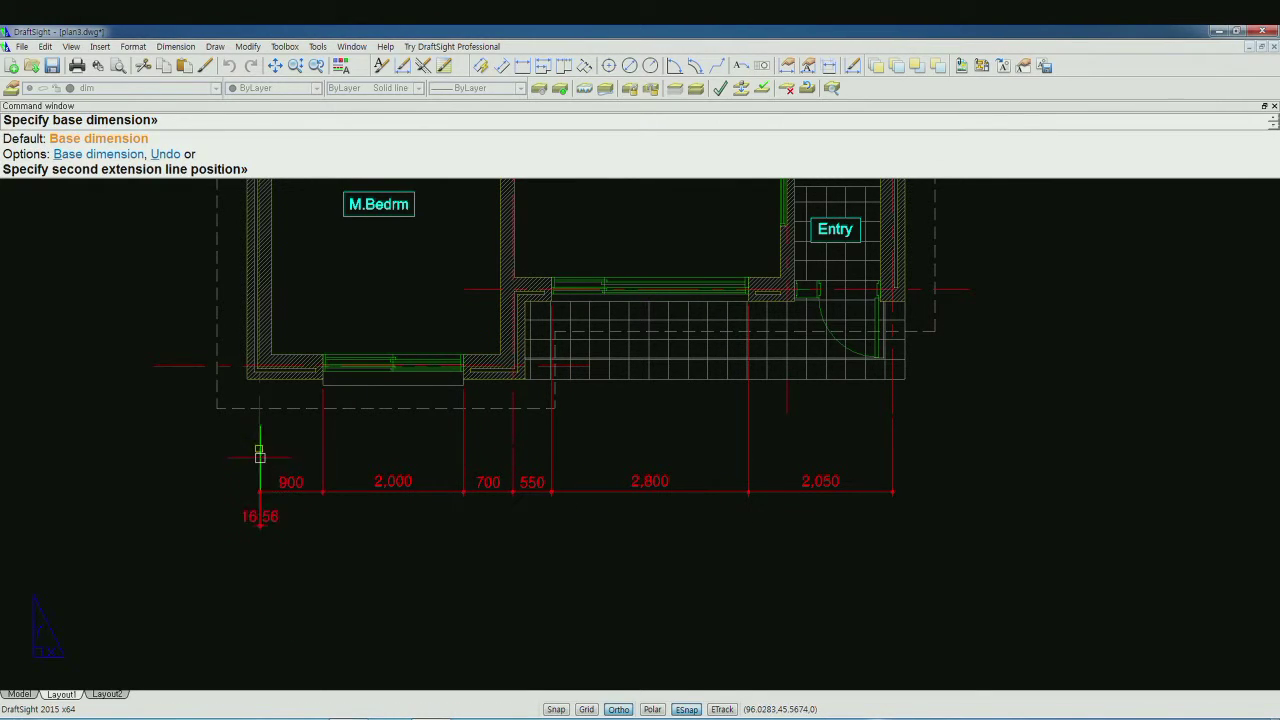
click(514, 435)
key(Return)
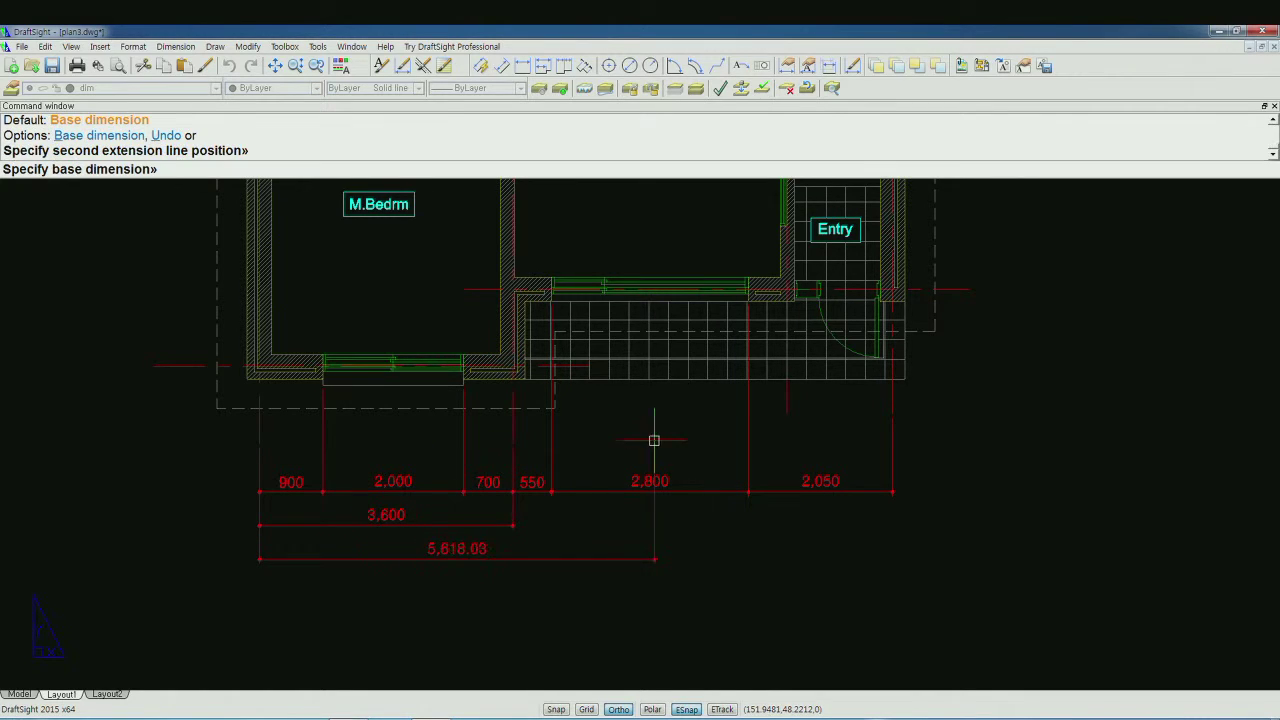
- Continue the outer bottom row with 3,900, 1,500 and 1,300 to the plan's right edge
click(564, 65)
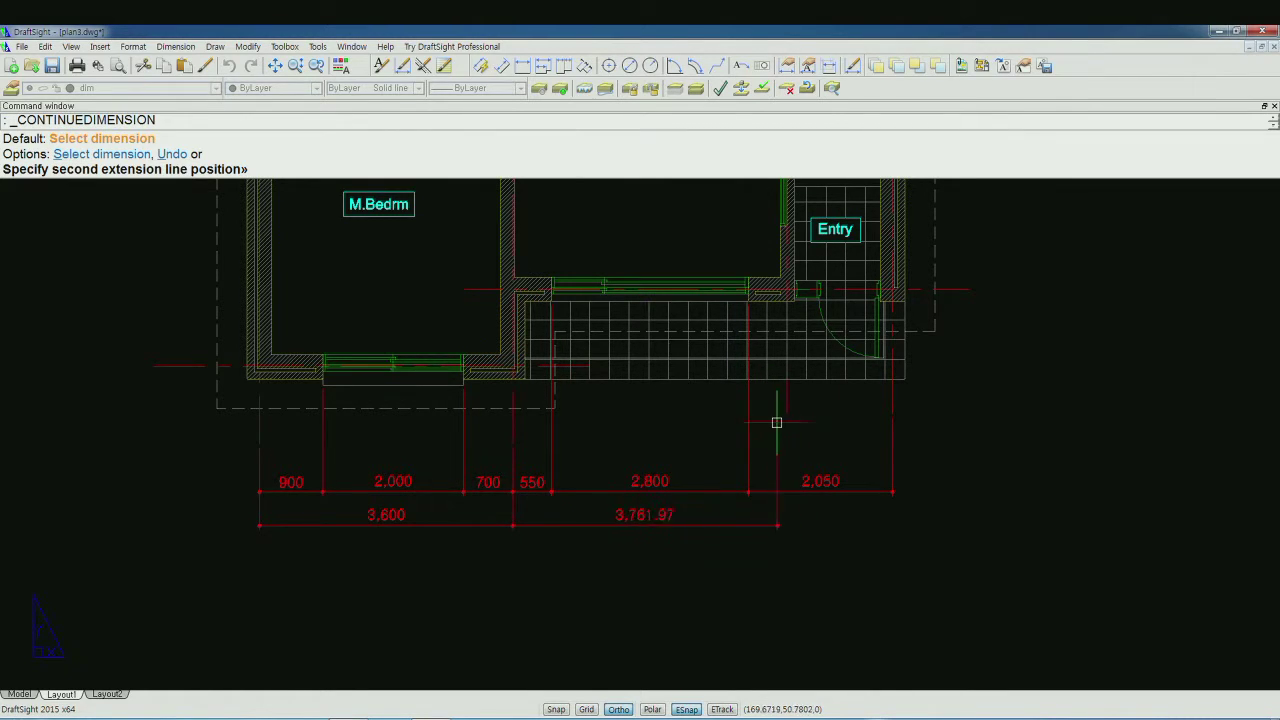
click(787, 409)
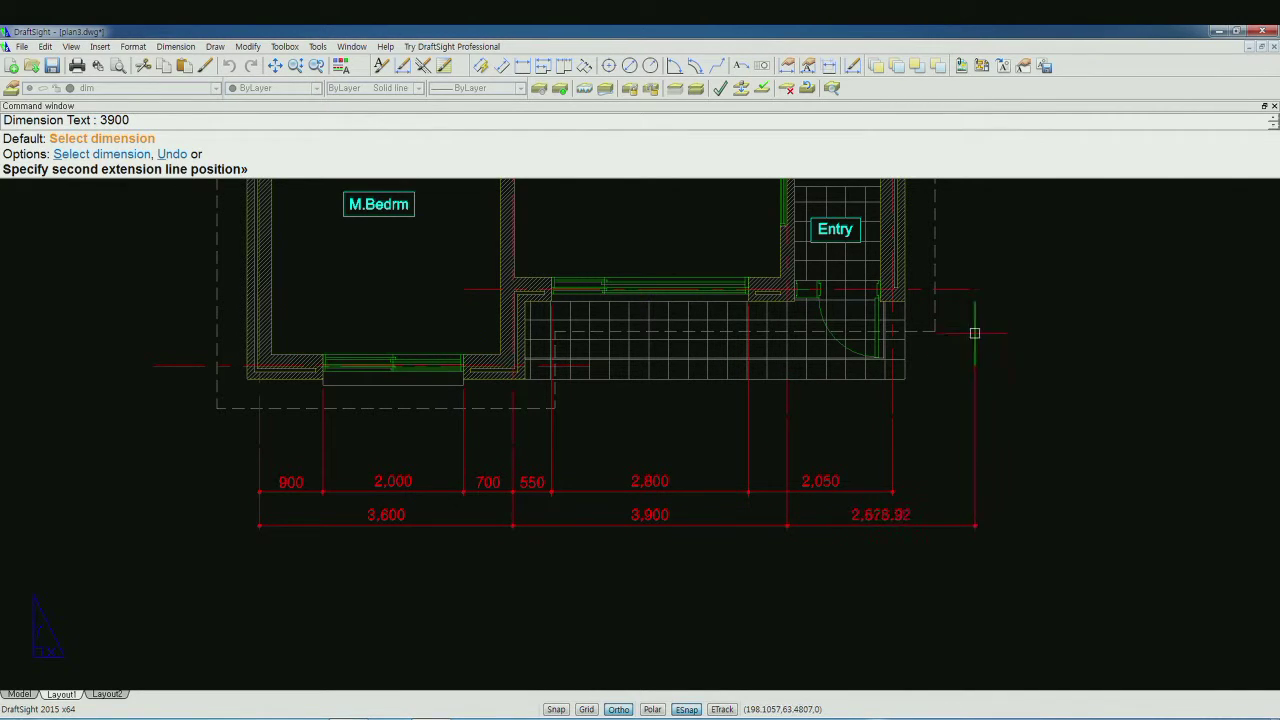
scroll(975, 332, down, 1)
mouse_move(980, 343)
middle_down()
mouse_move(947, 431)
mouse_move(915, 467)
middle_up()
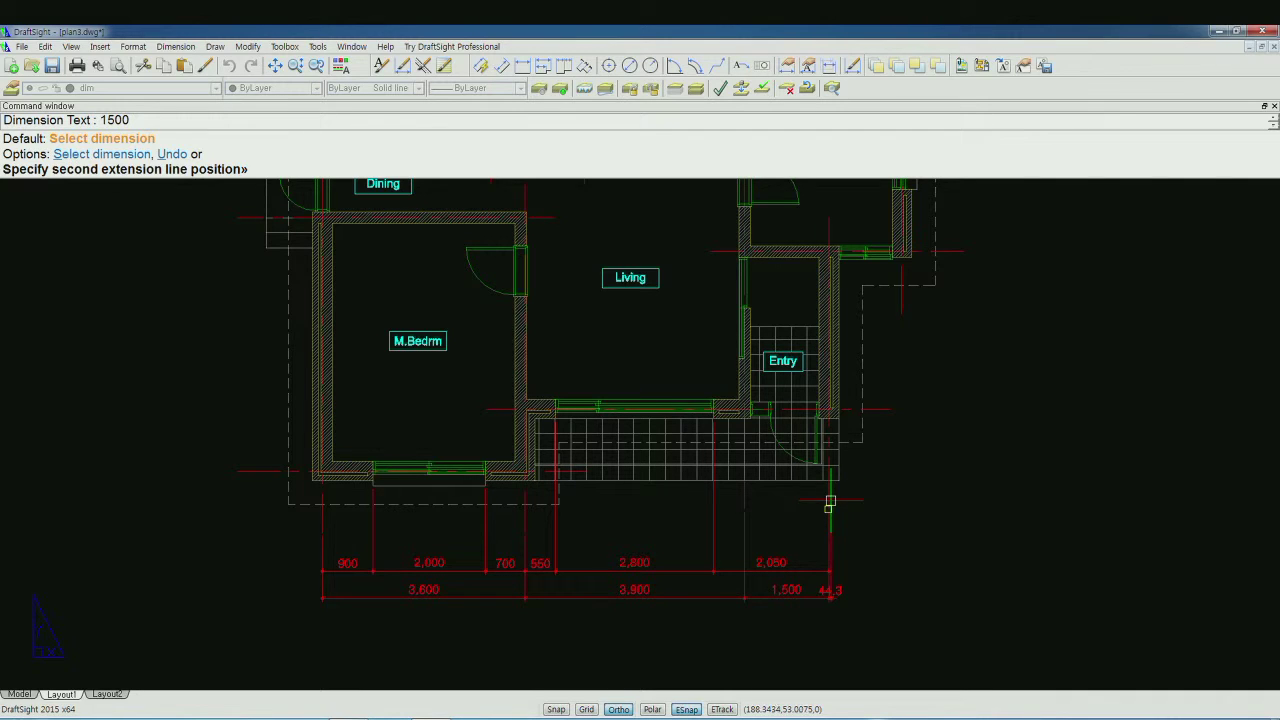
click(902, 320)
middle_drag(712, 424, 711, 326)
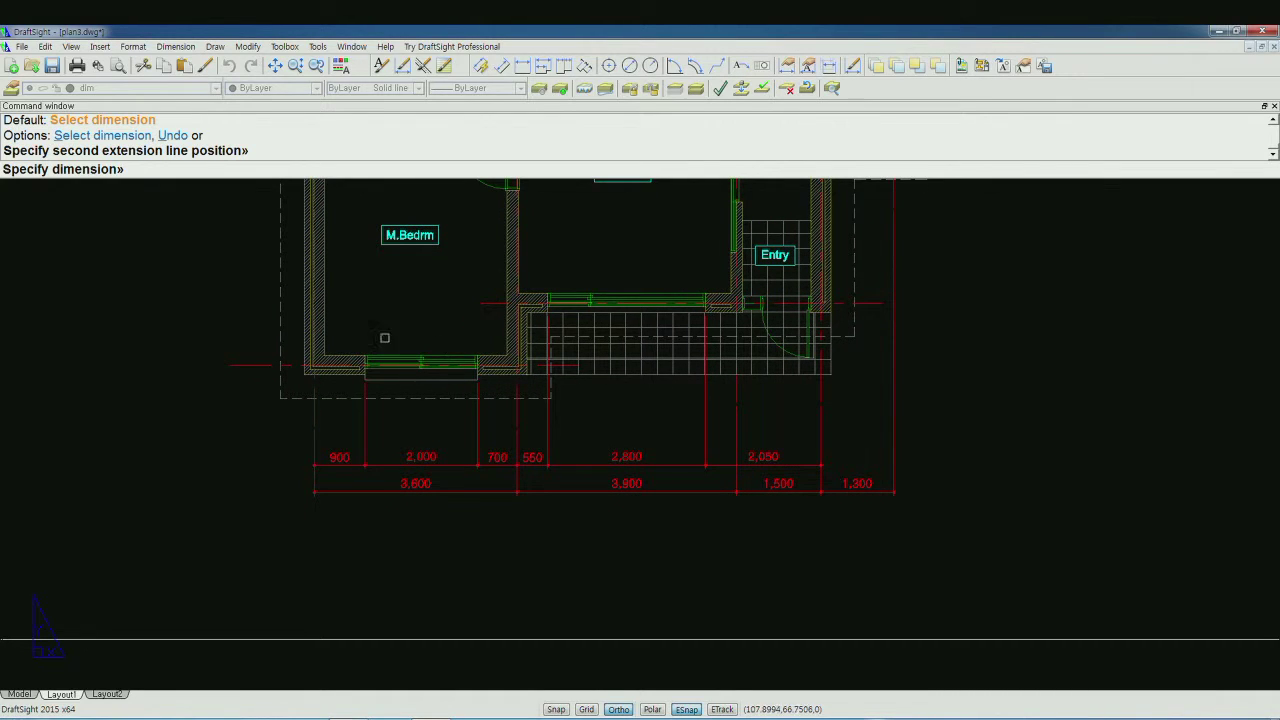
key(Return)
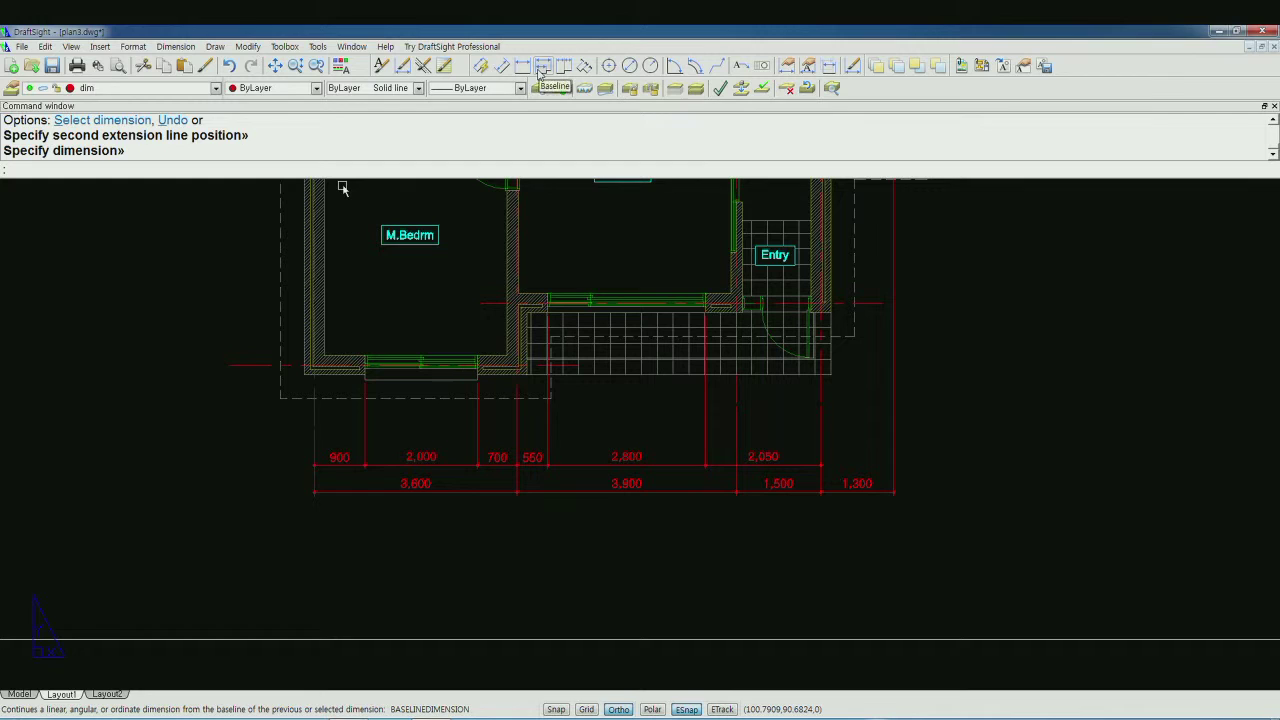
- Place a 9,000 baseline dimension beneath the bottom rows and zoom out to the whole plan
click(540, 68)
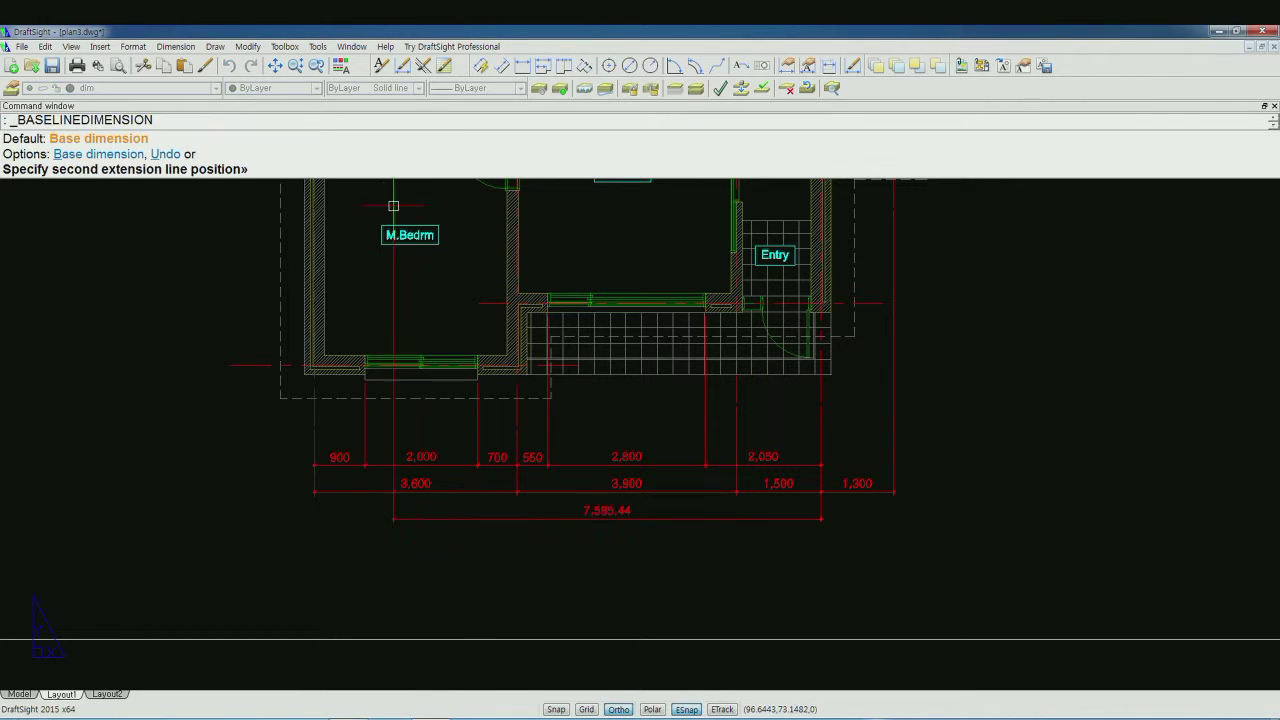
click(317, 449)
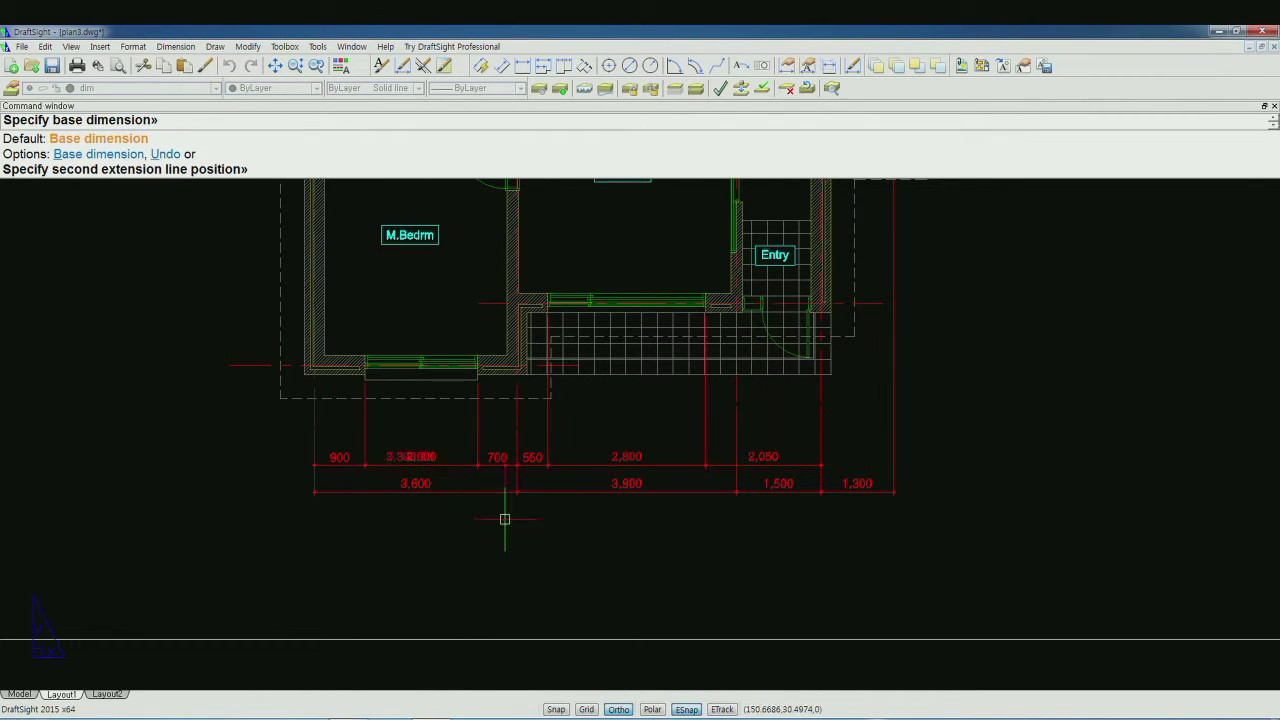
click(823, 416)
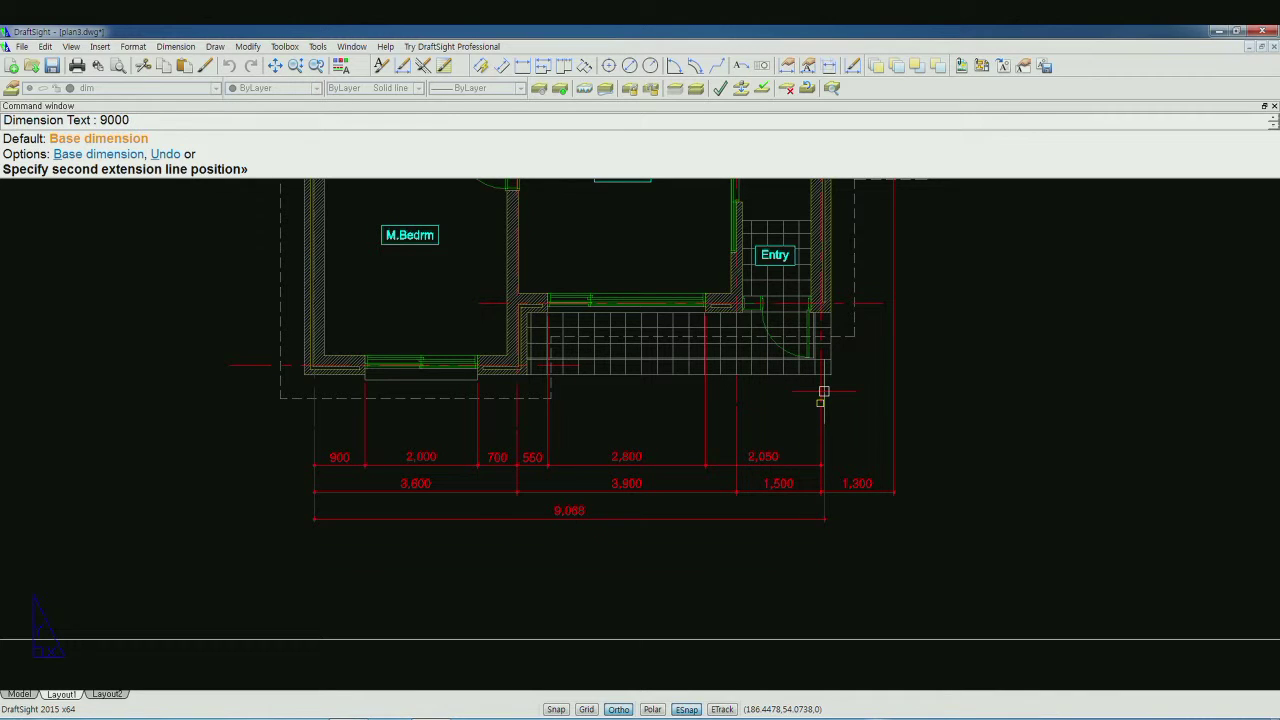
key(Return)
scroll(757, 394, down, 1)
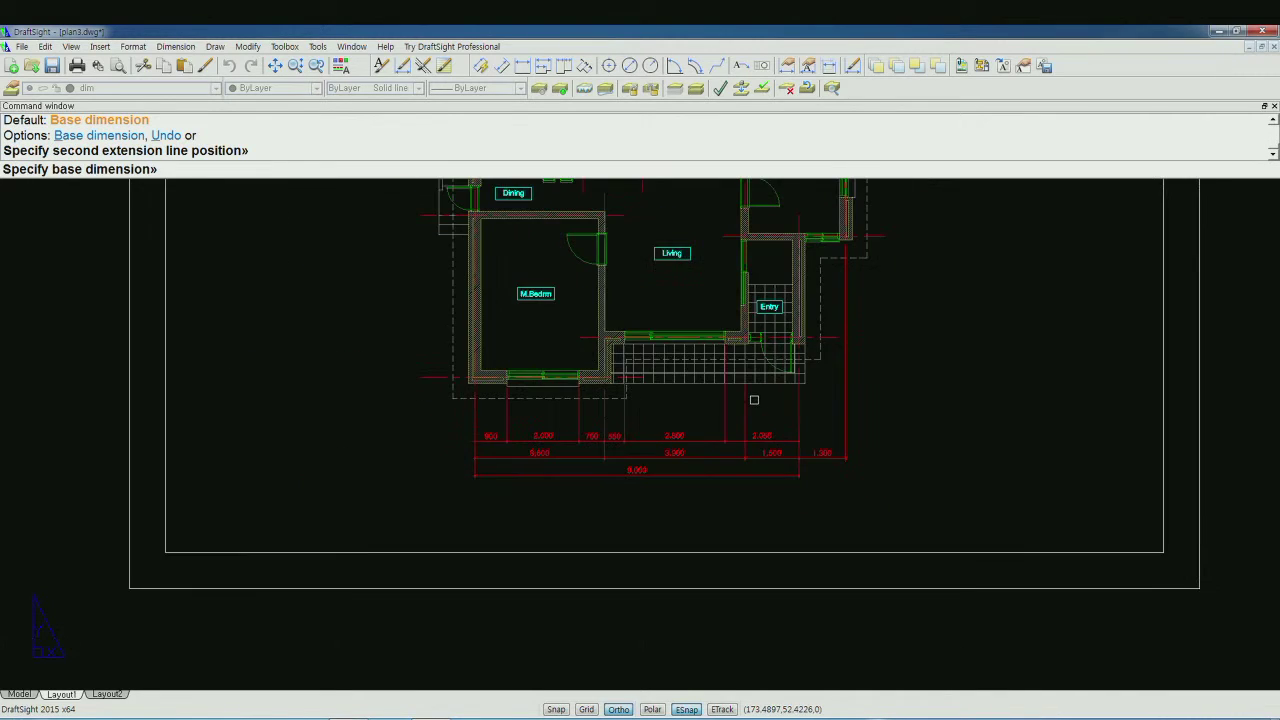
scroll(751, 400, down, 1)
mouse_move(766, 486)
middle_down()
mouse_move(779, 561)
mouse_move(769, 552)
middle_up()
scroll(777, 557, down, 1)
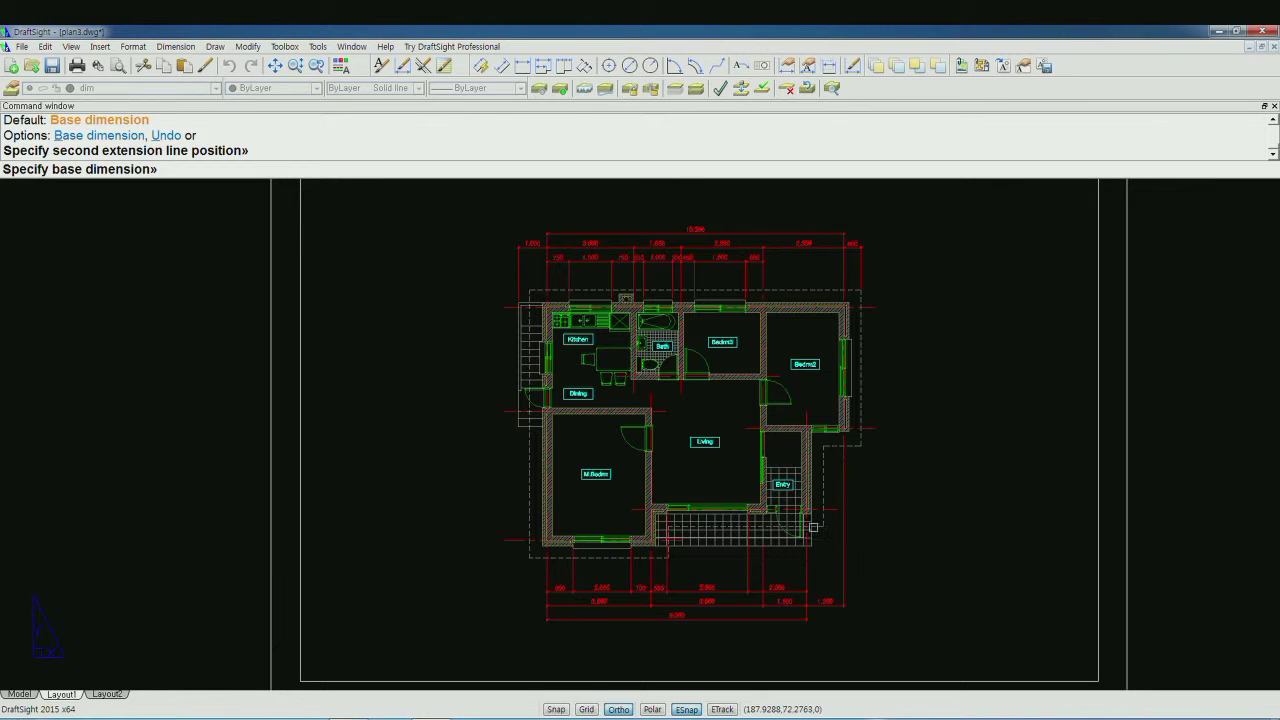
- Place a vertical 540 dimension on the plan's left side
click(522, 68)
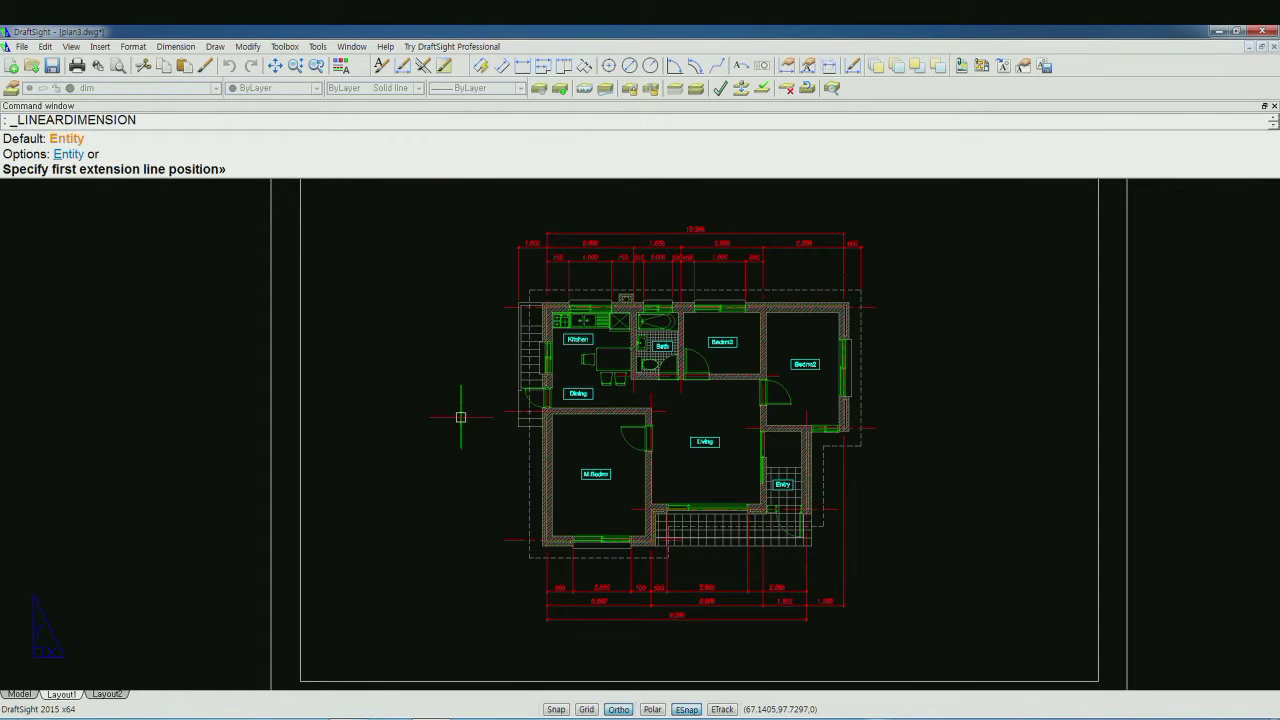
scroll(472, 367, up, 2)
scroll(472, 367, up, 3)
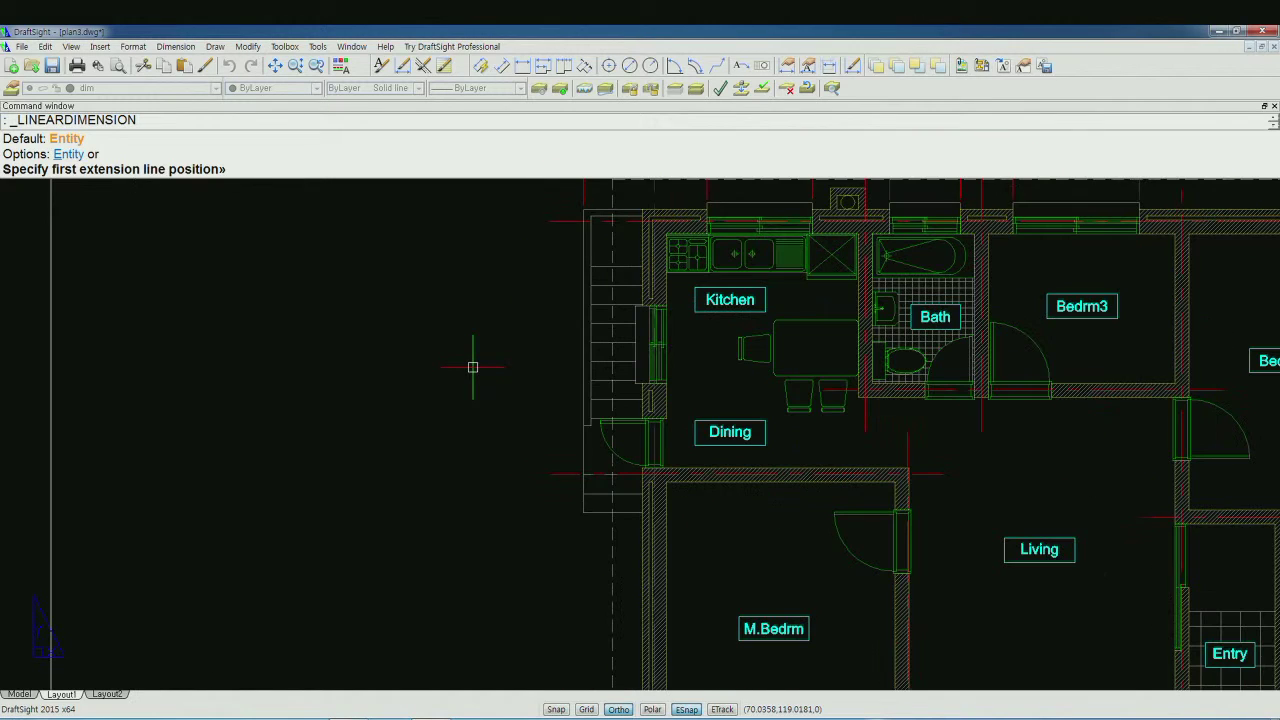
click(583, 512)
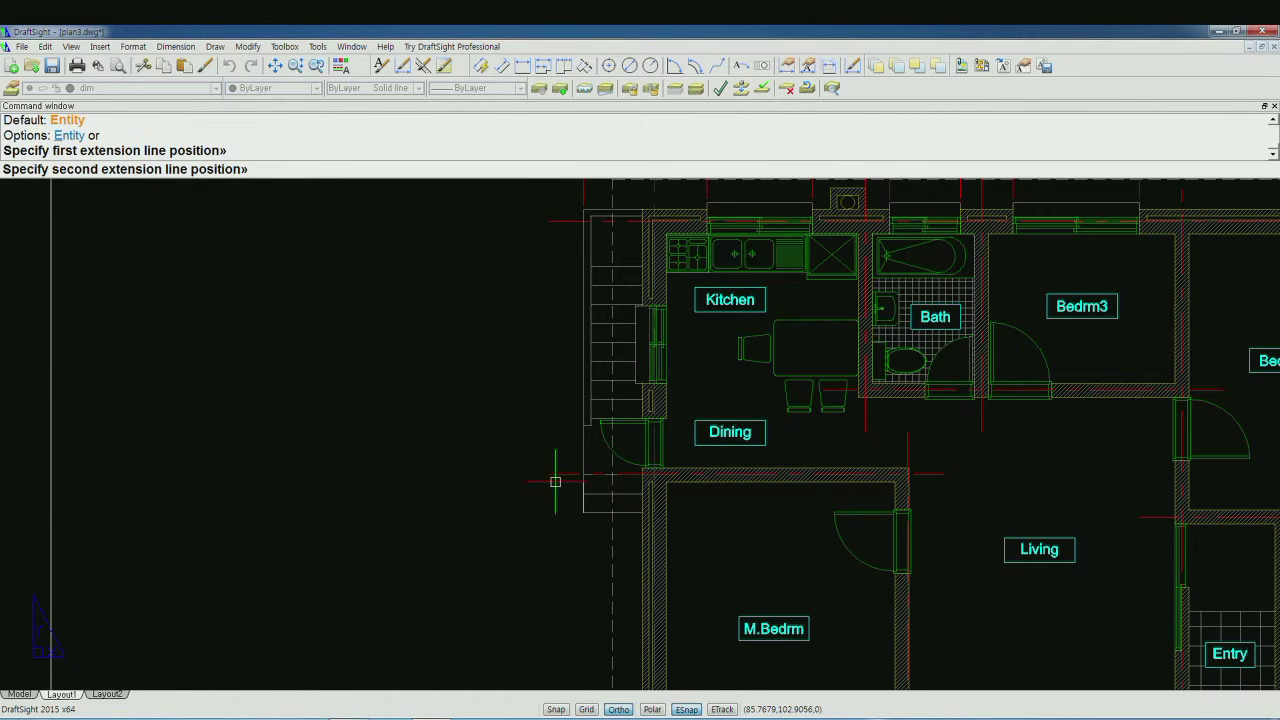
click(548, 474)
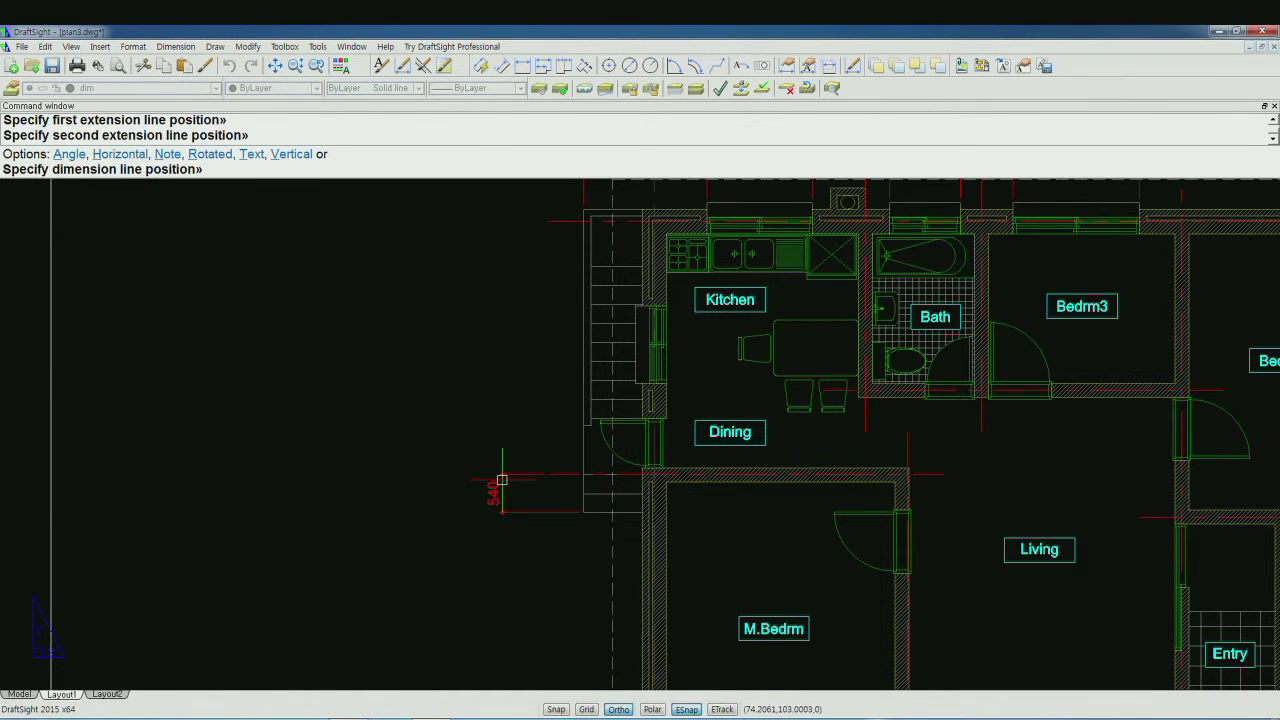
click(507, 480)
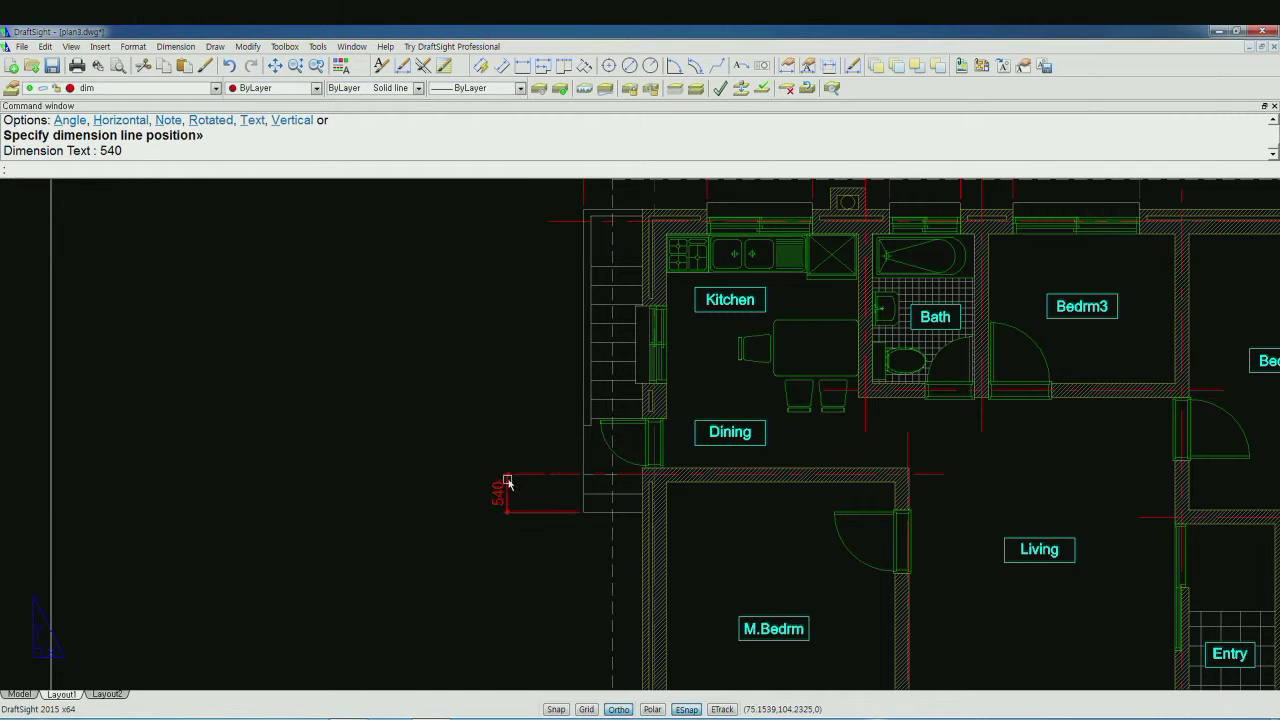
- Continue the left chain upward with 800, 1,100 and one more dimension near the top
click(560, 68)
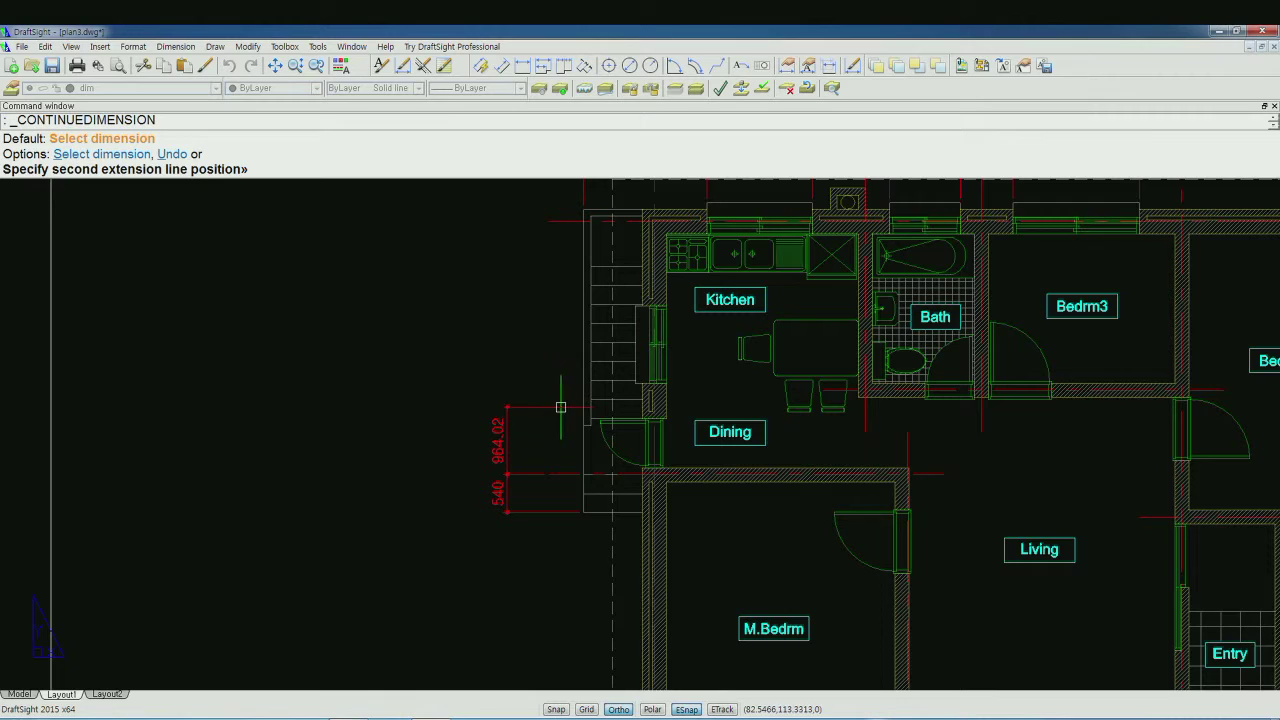
scroll(568, 408, up, 2)
scroll(615, 418, up, 3)
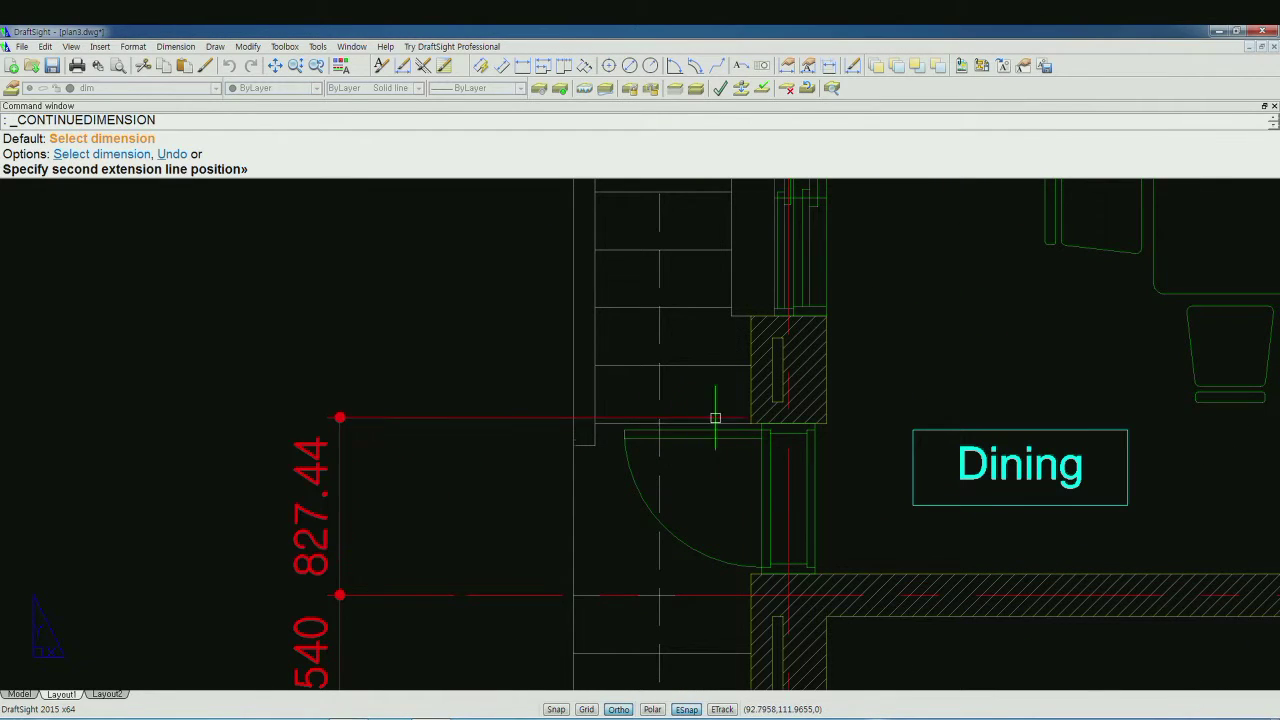
click(748, 423)
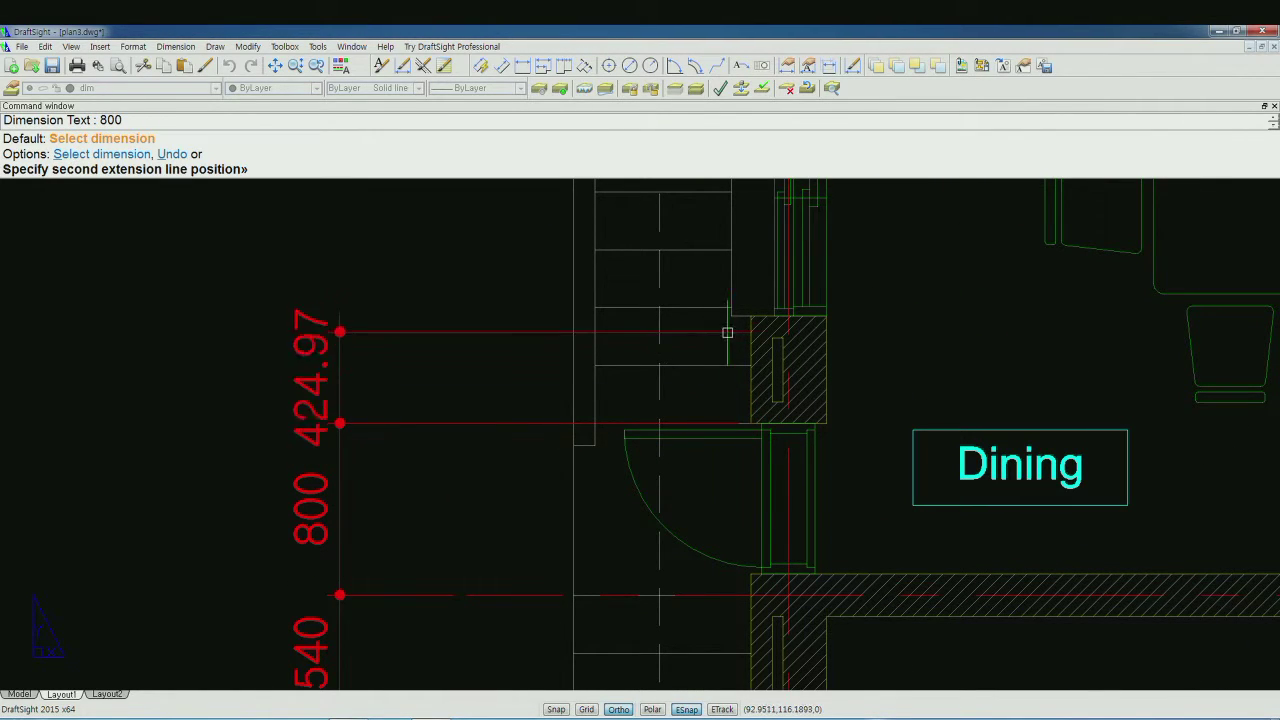
scroll(520, 277, down, 3)
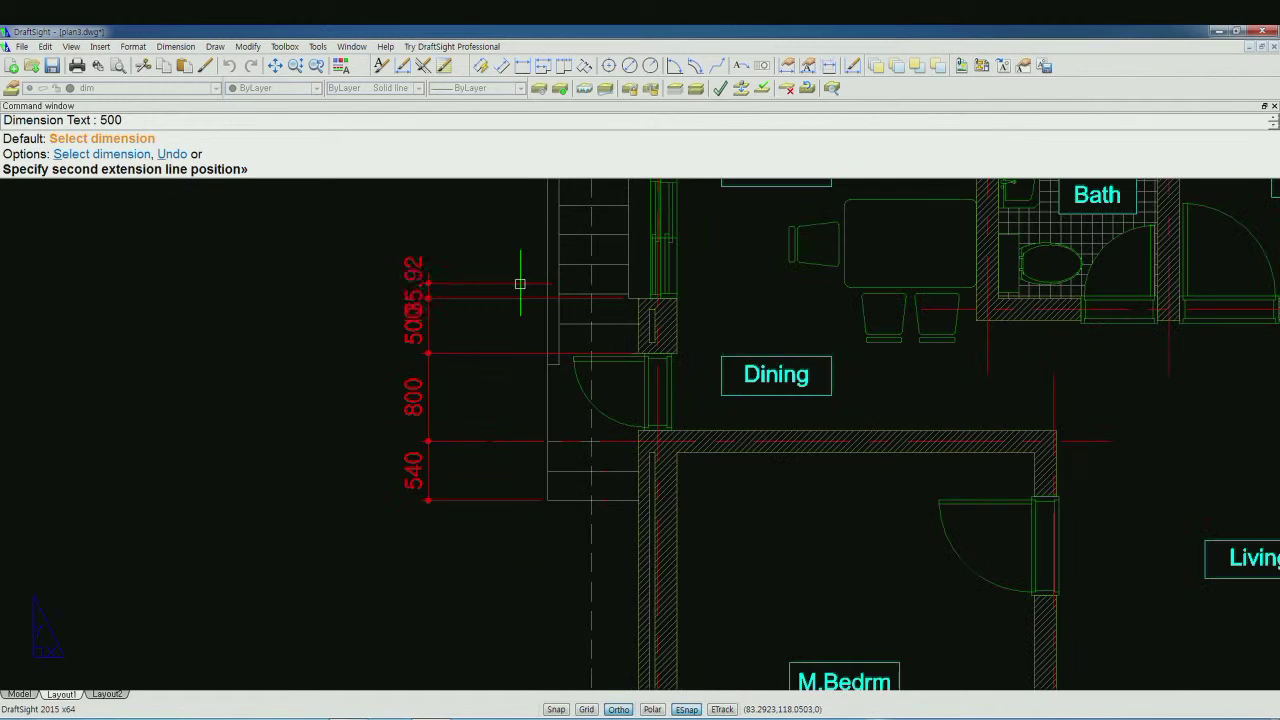
middle_drag(528, 288, 526, 415)
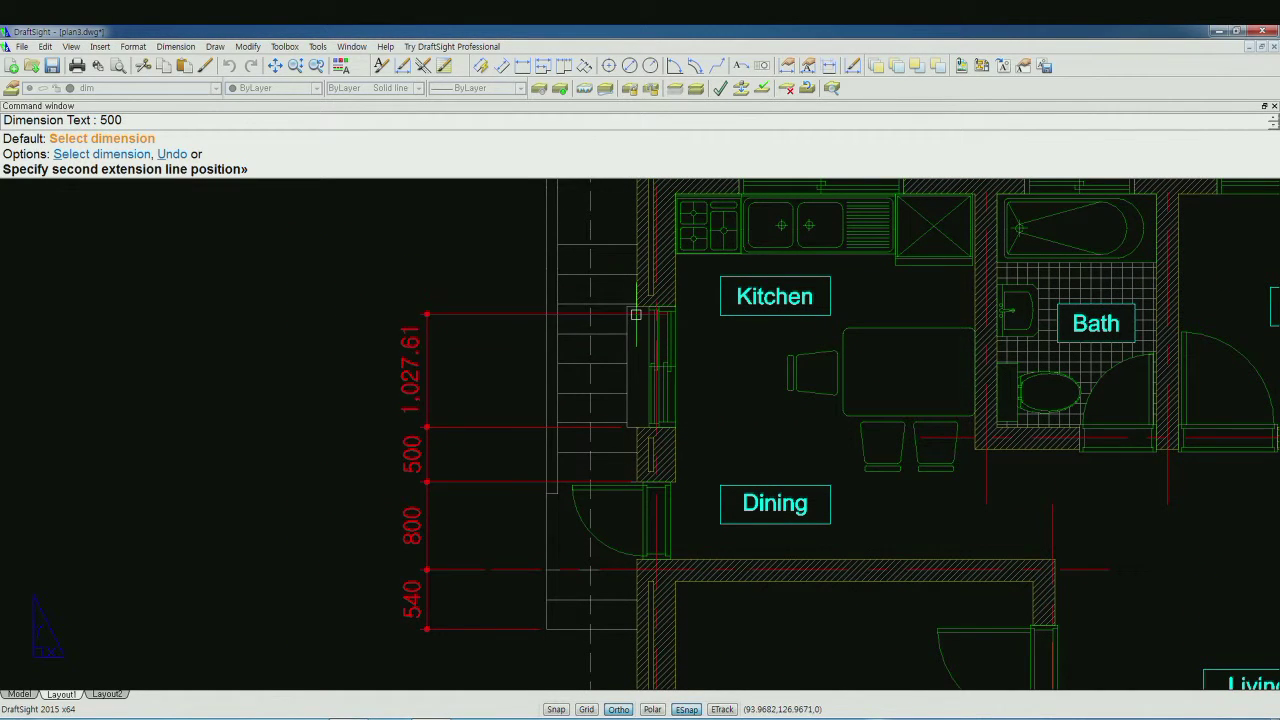
click(626, 306)
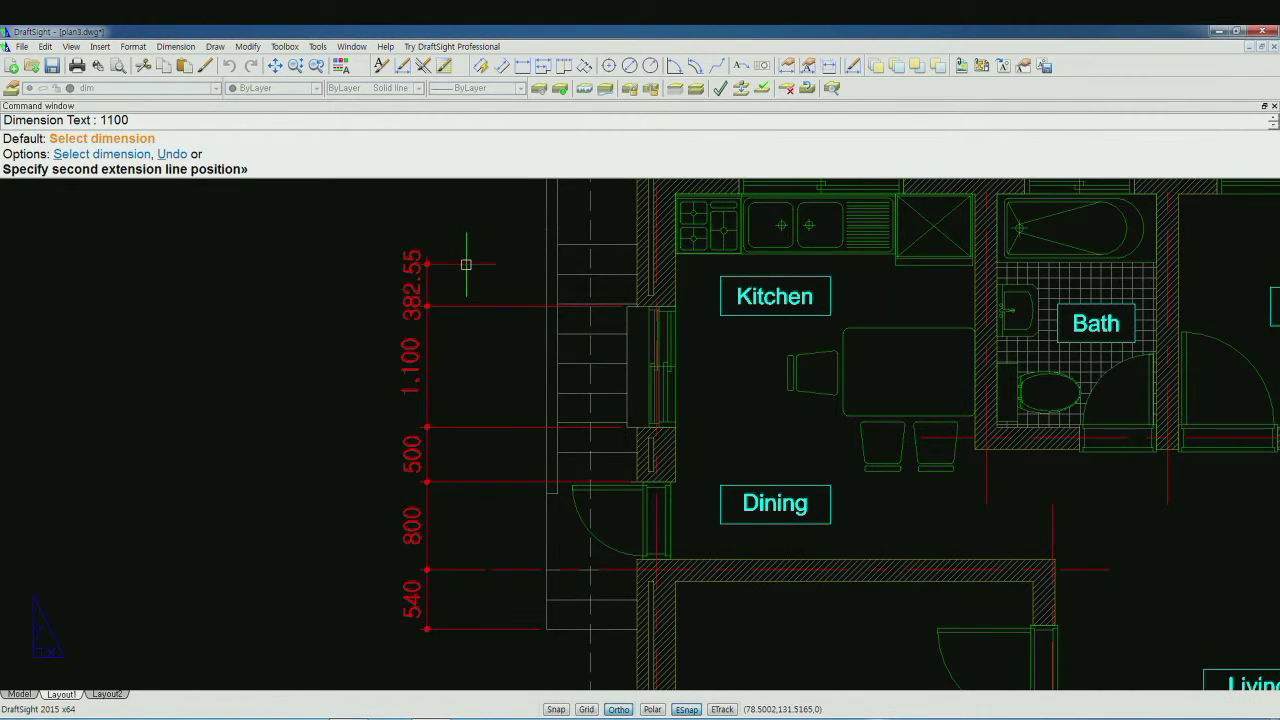
middle_drag(466, 266, 470, 395)
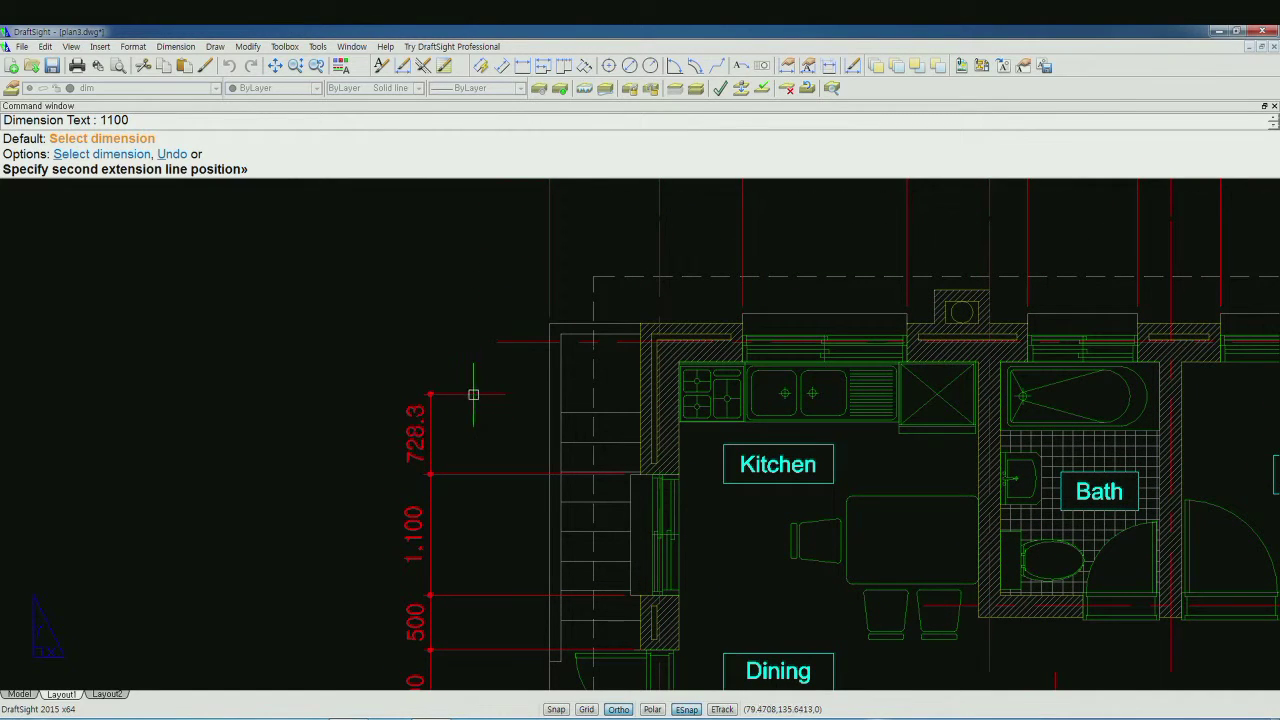
click(494, 350)
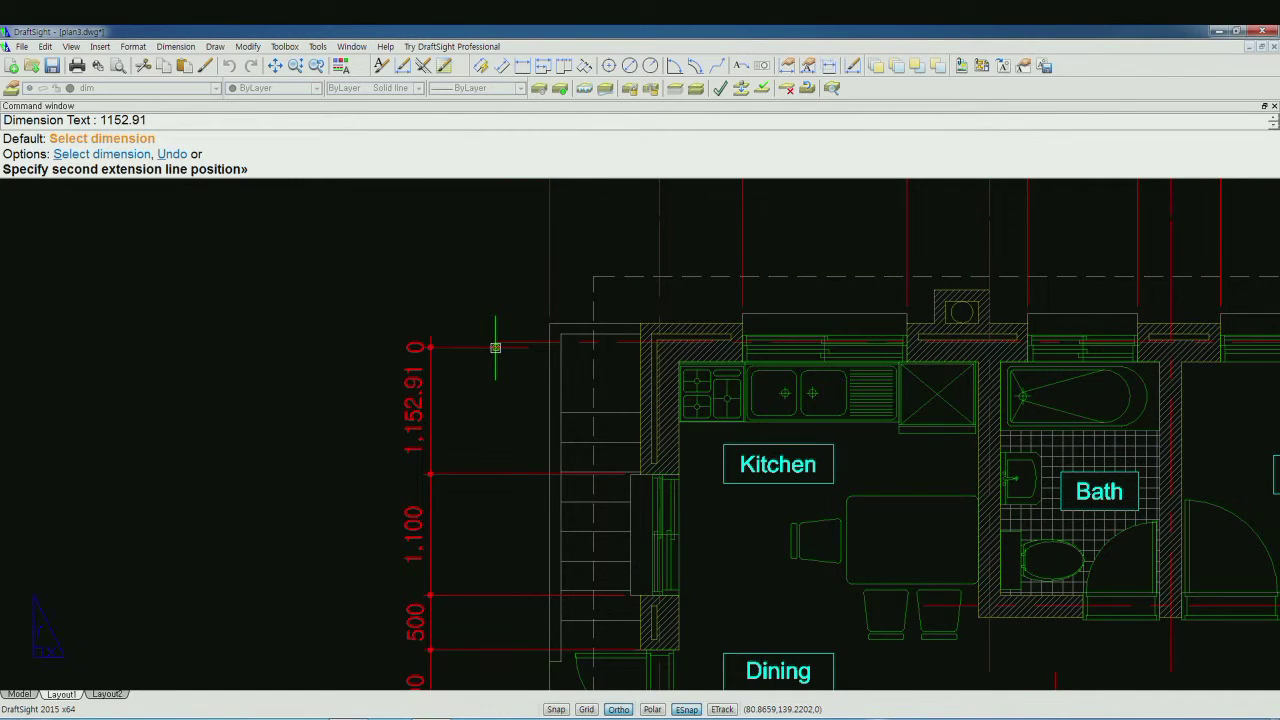
key(Return)
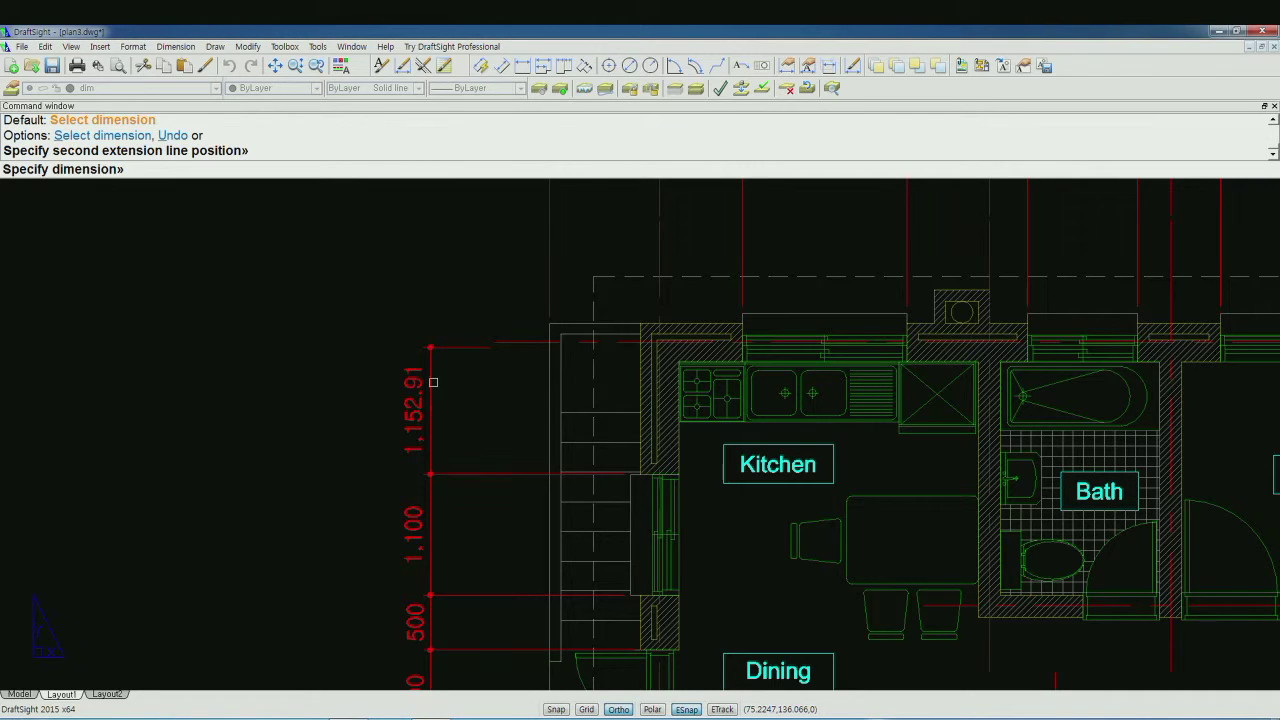
- Delete the wrong 1,152.91 dimension and replace it with 1,200 at the top corner
key(Escape)
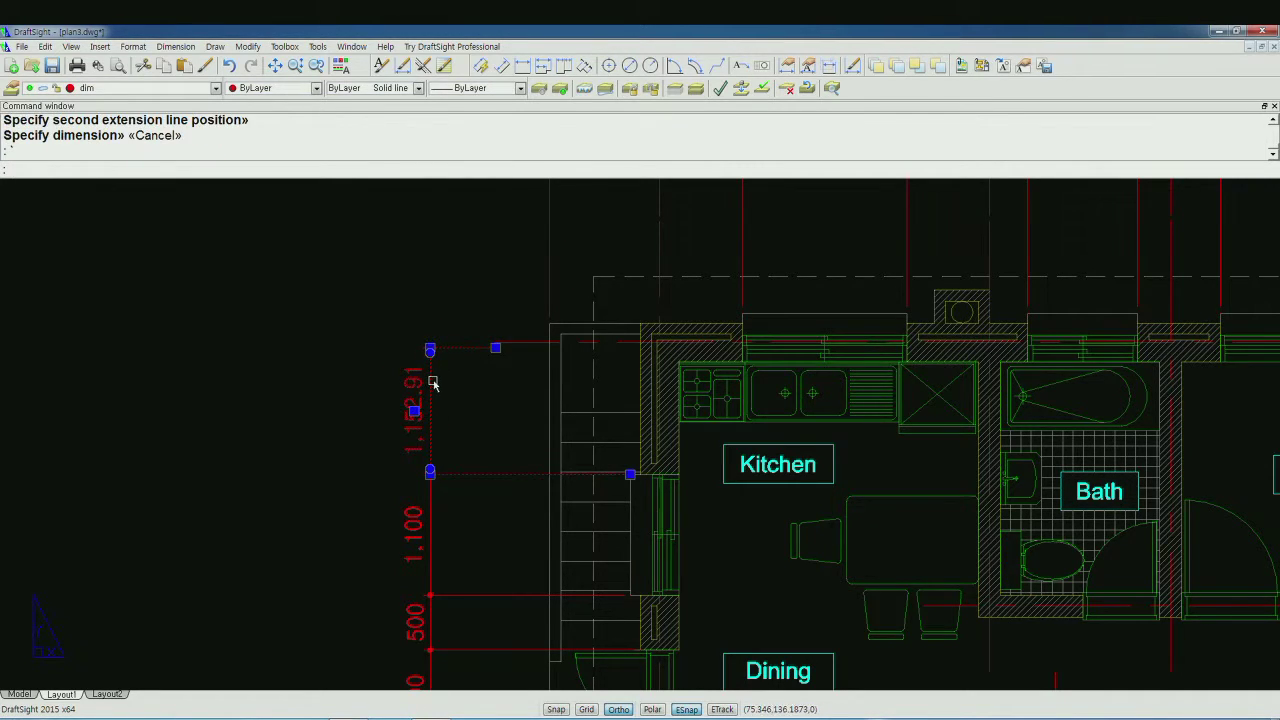
key(Delete)
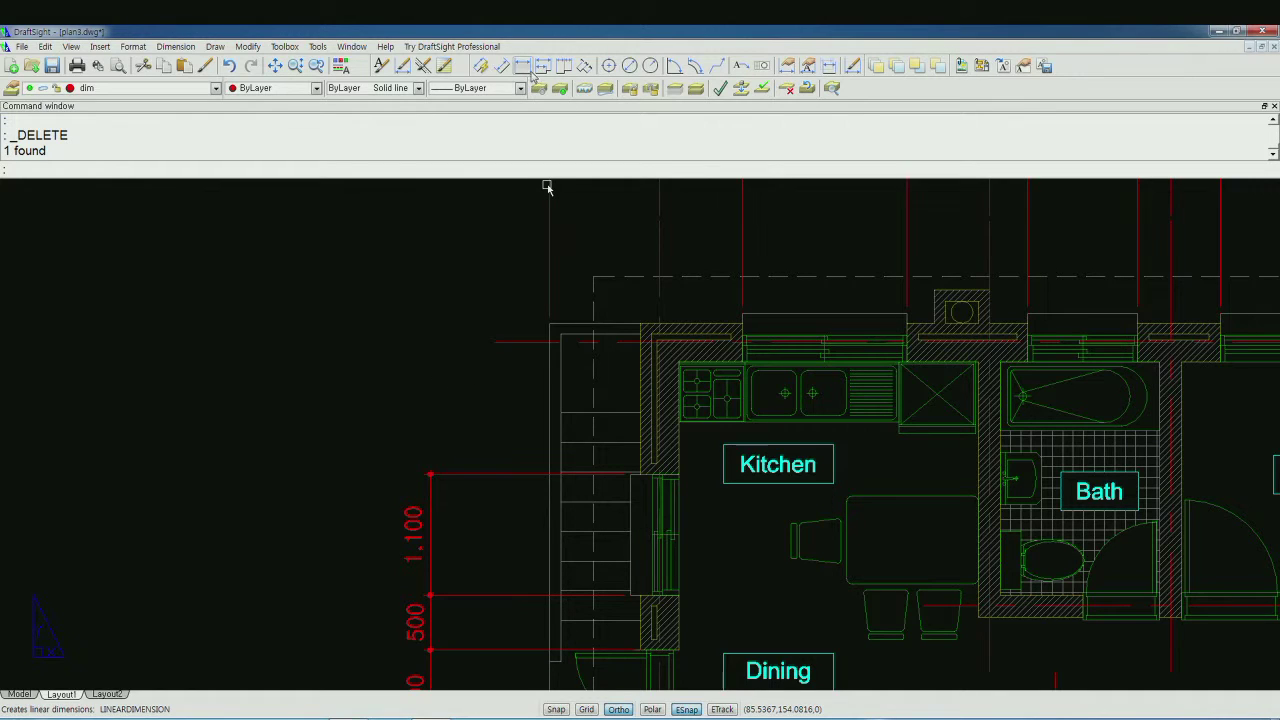
click(543, 66)
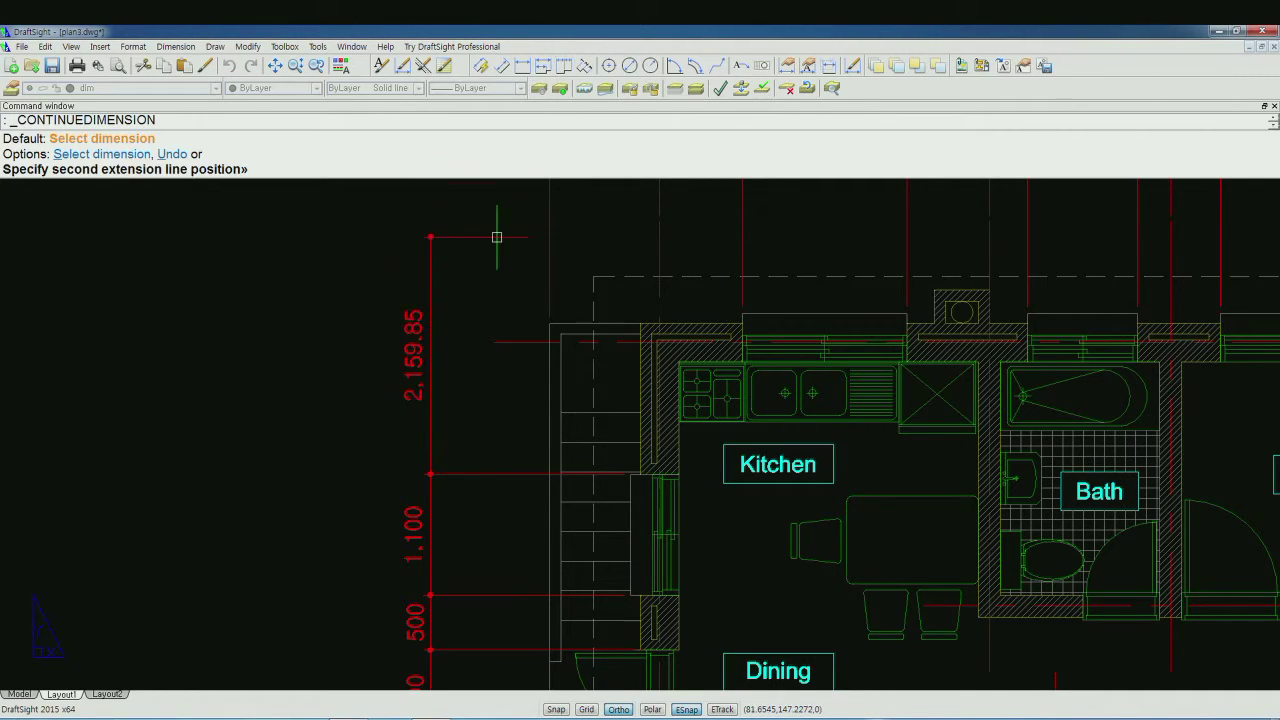
click(495, 341)
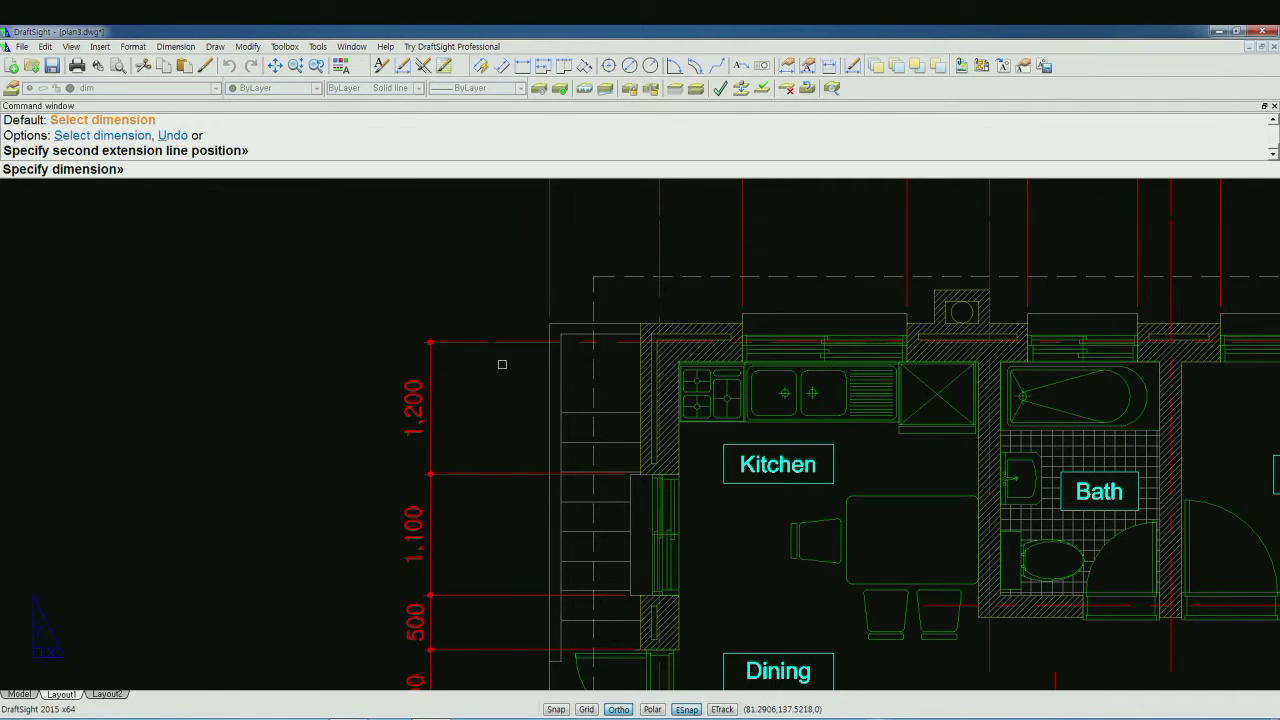
scroll(497, 366, down, 1)
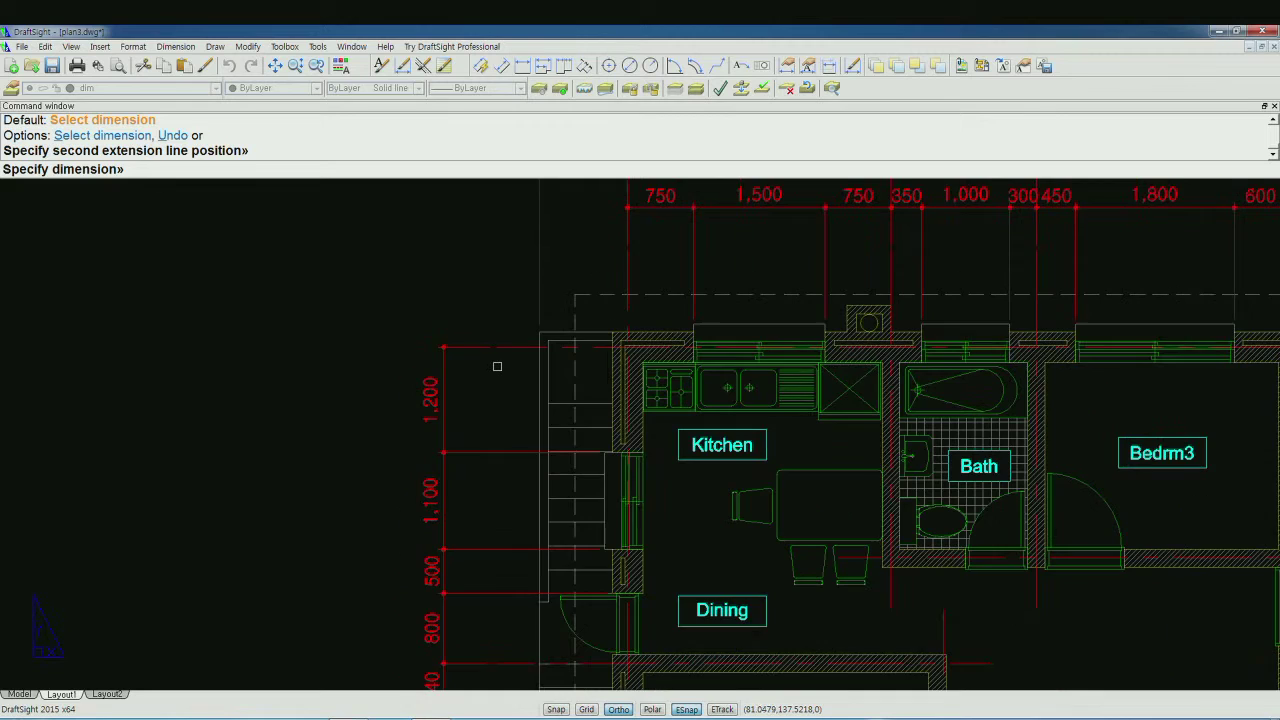
- Add a 475 baseline dimension above the 1,200 at the top of the left vertical chain
click(550, 69)
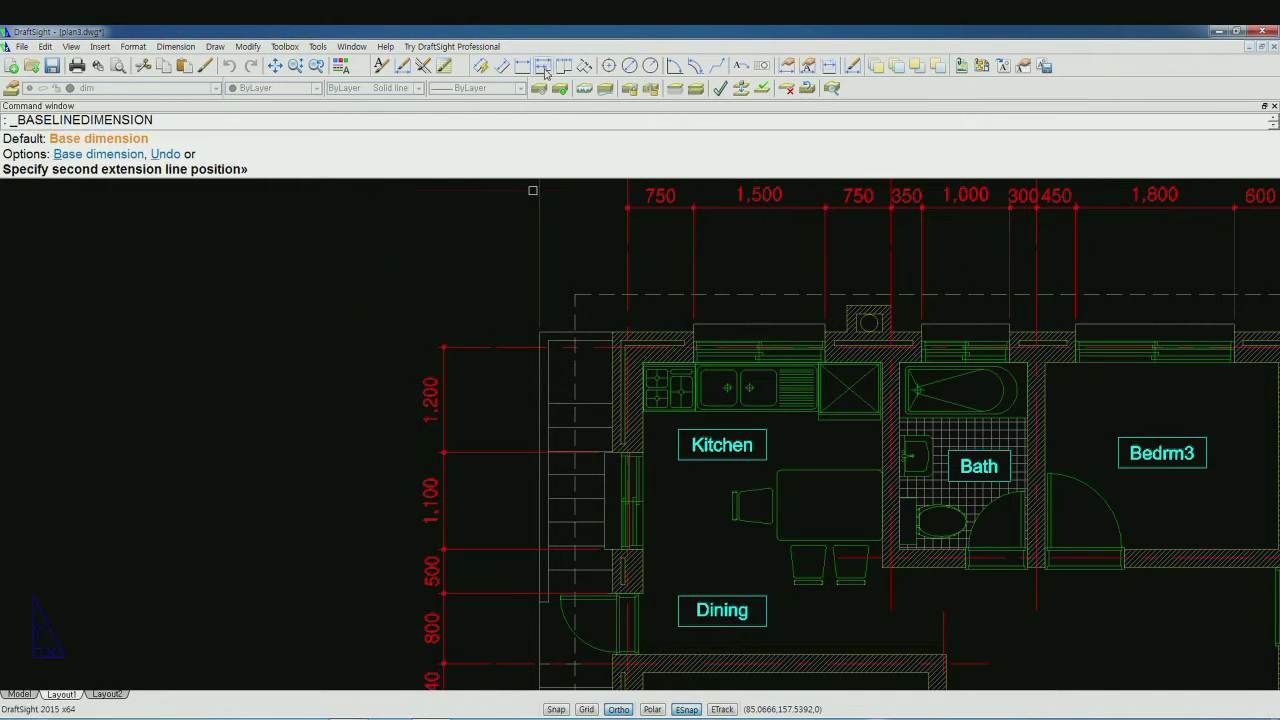
key(Return)
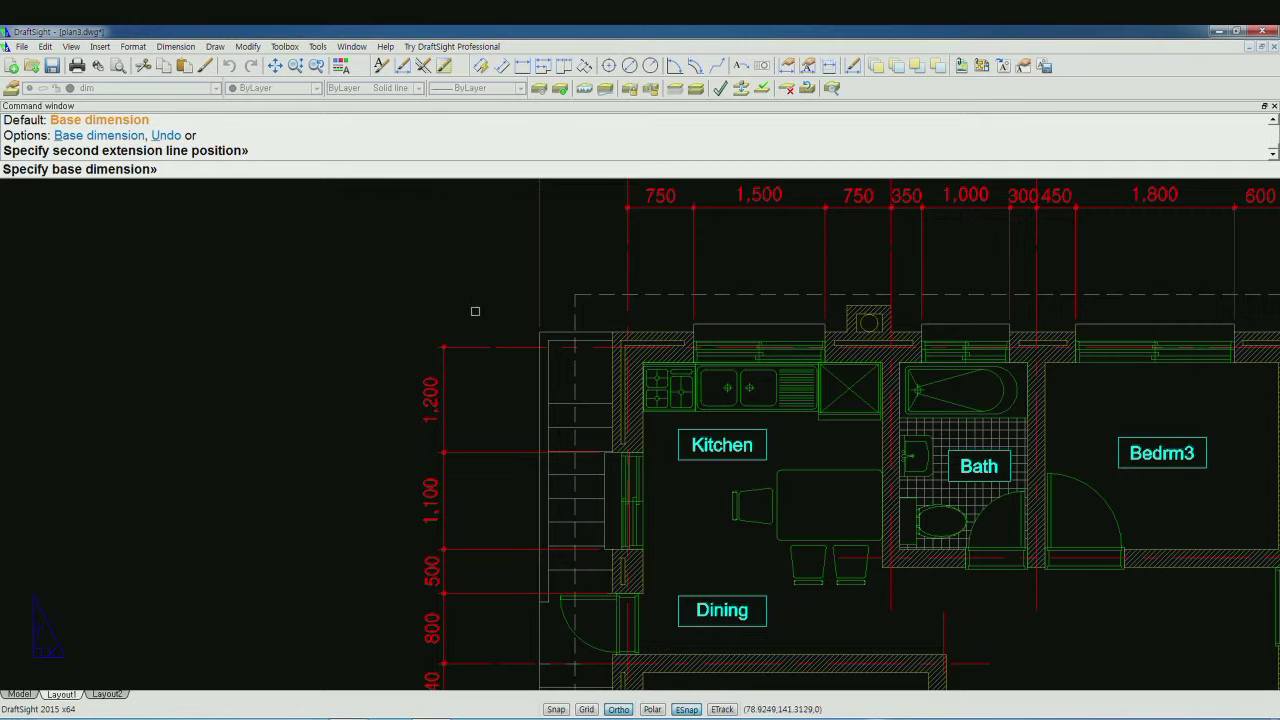
click(481, 350)
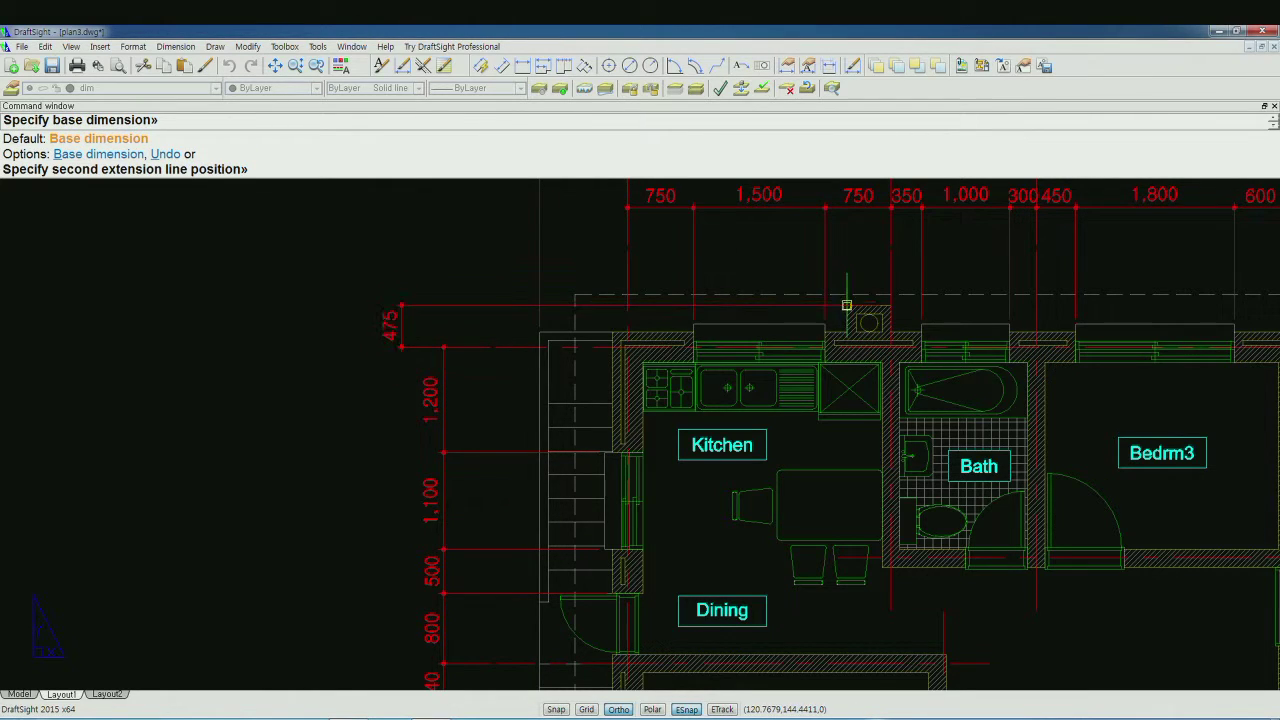
click(847, 305)
key(Return)
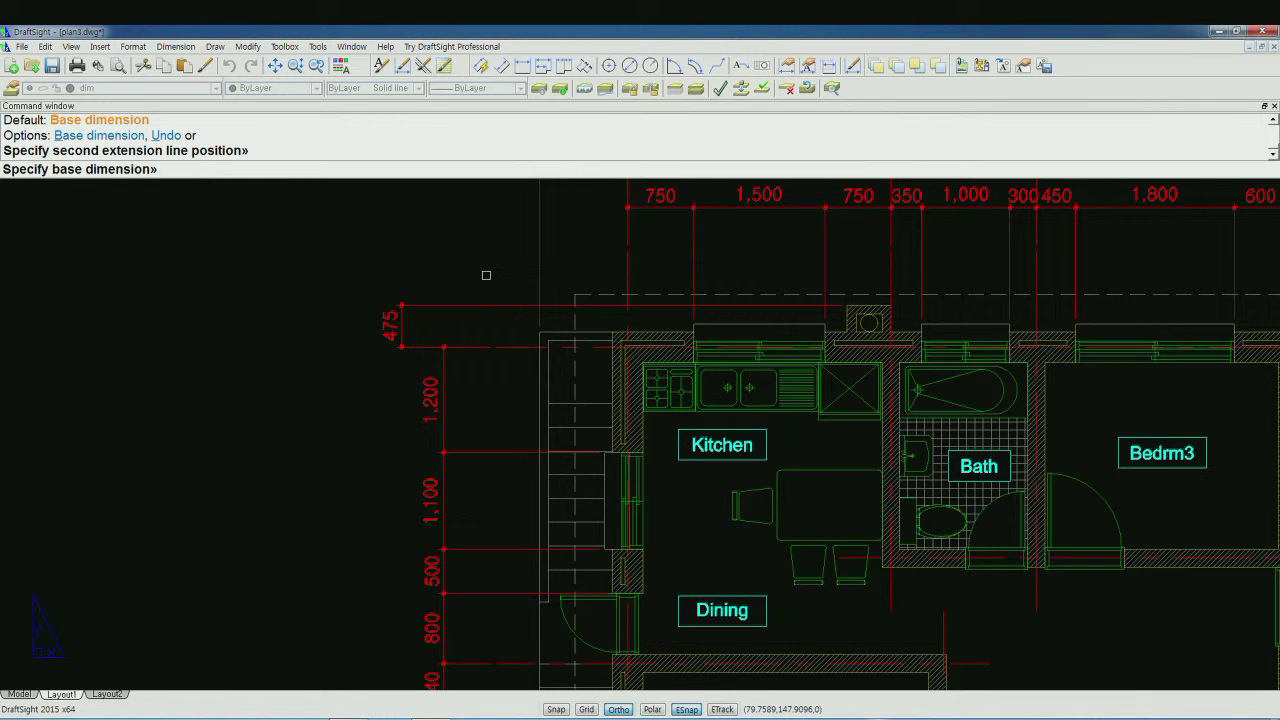
scroll(486, 275, down, 1)
scroll(485, 270, down, 1)
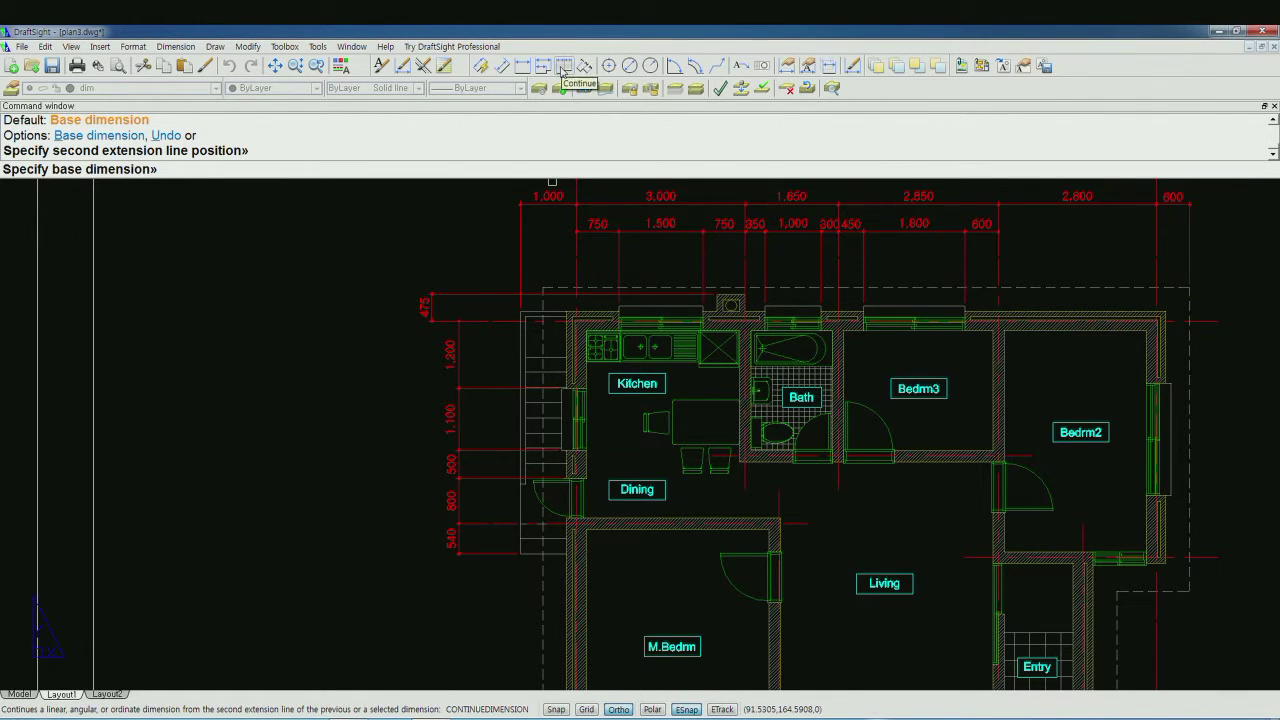
- Cancel the unfinished dimension and delete the 2,875 dimension on the left side
click(561, 68)
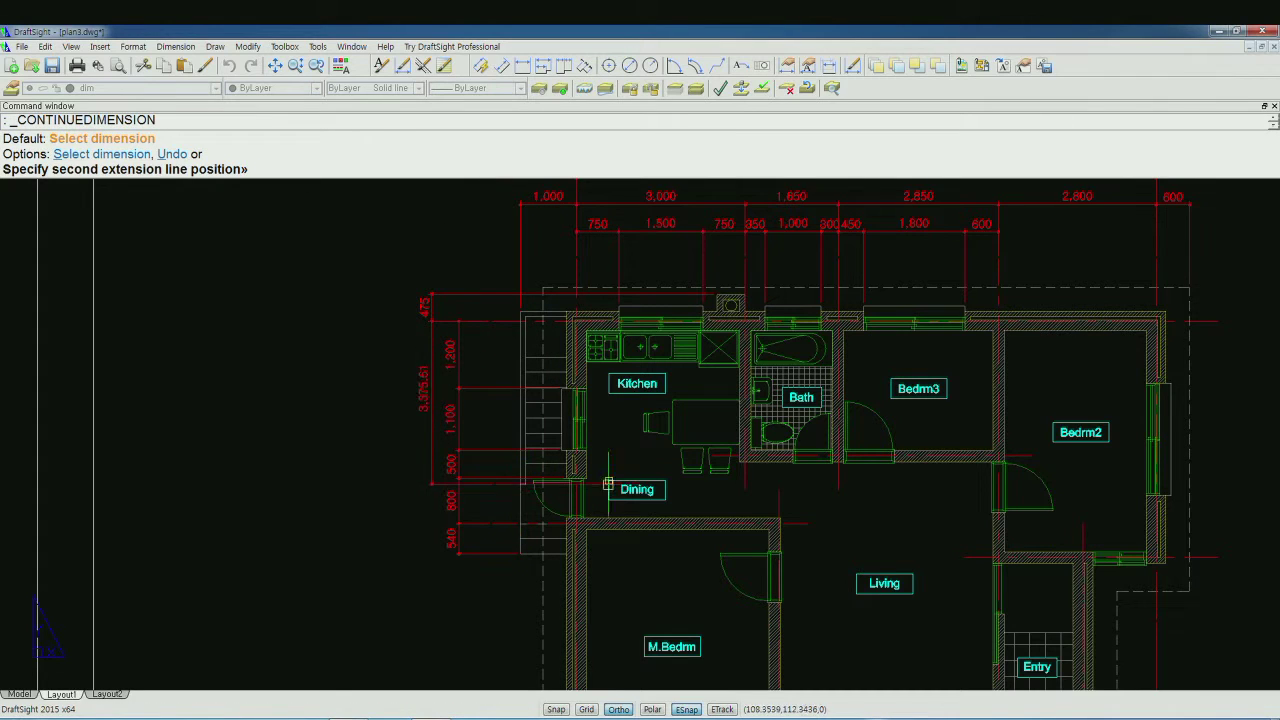
click(706, 452)
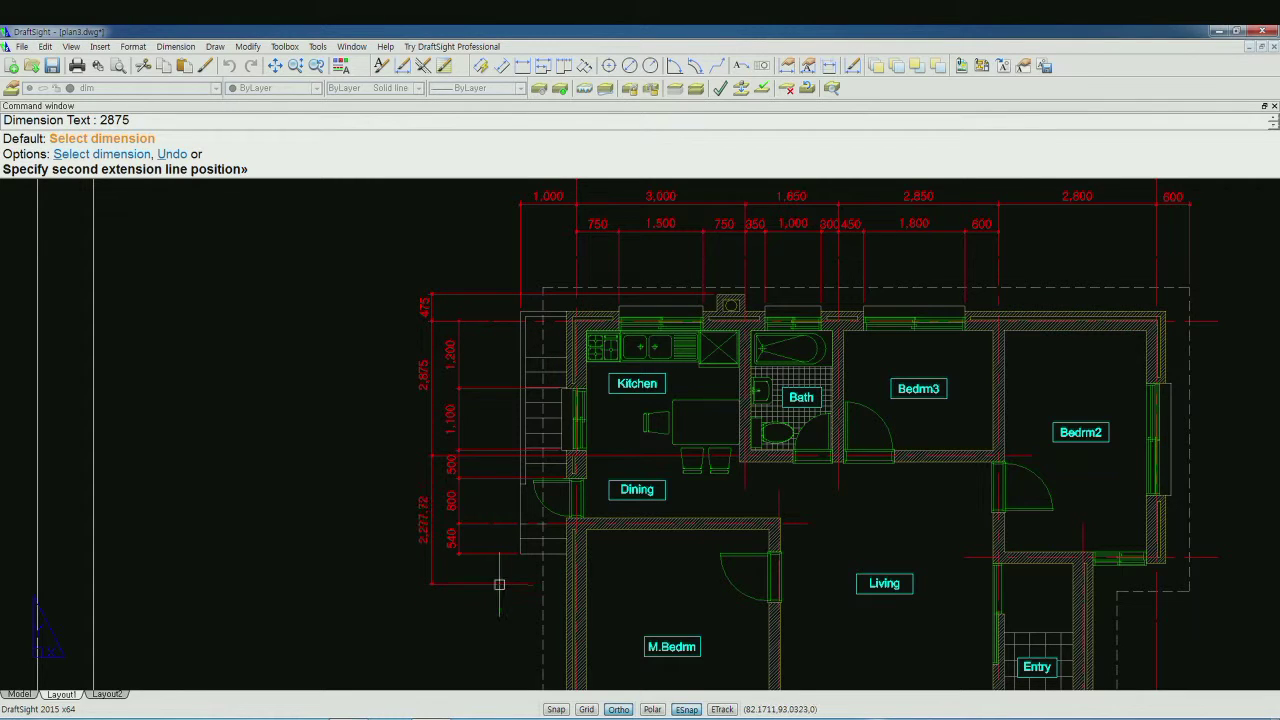
key(Escape)
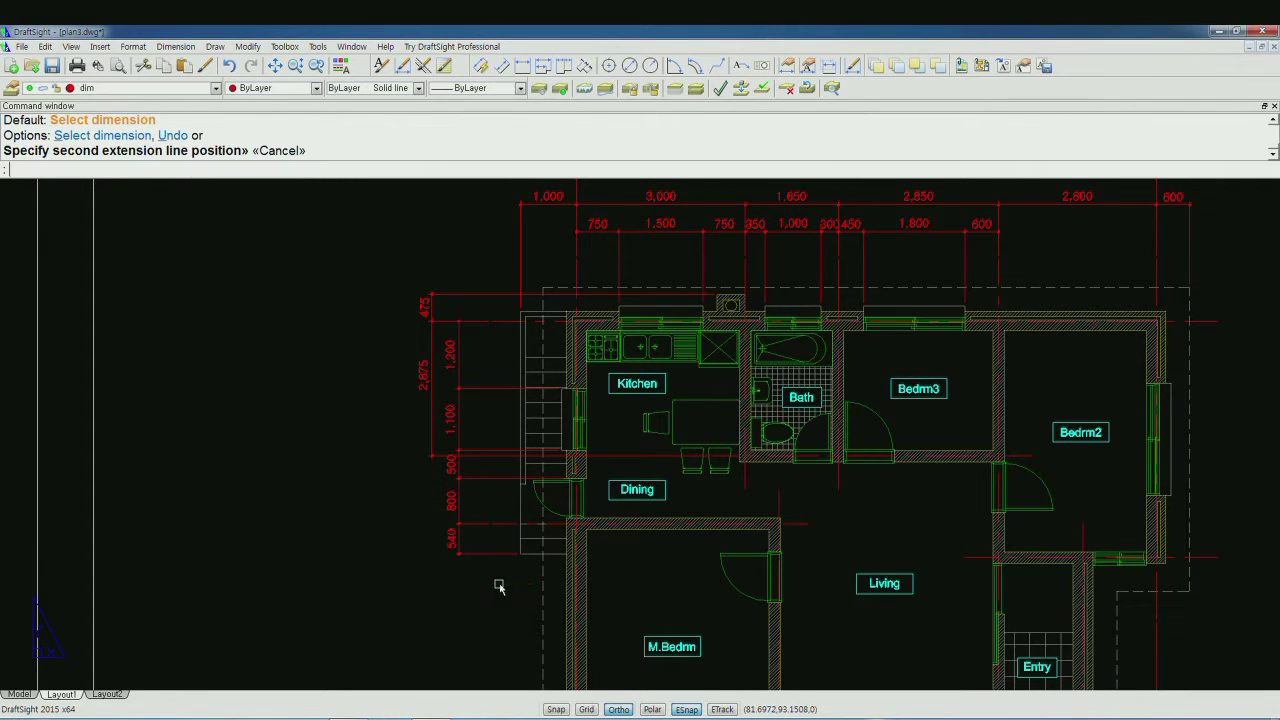
key(Escape)
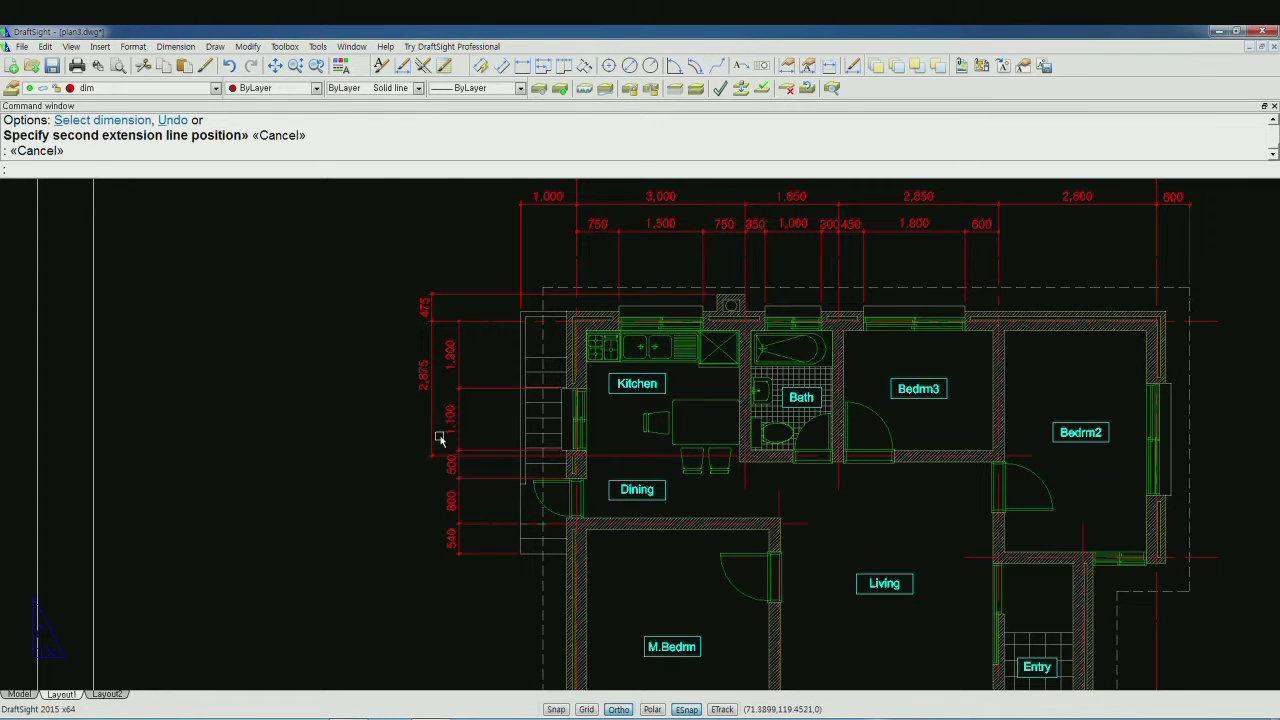
click(430, 437)
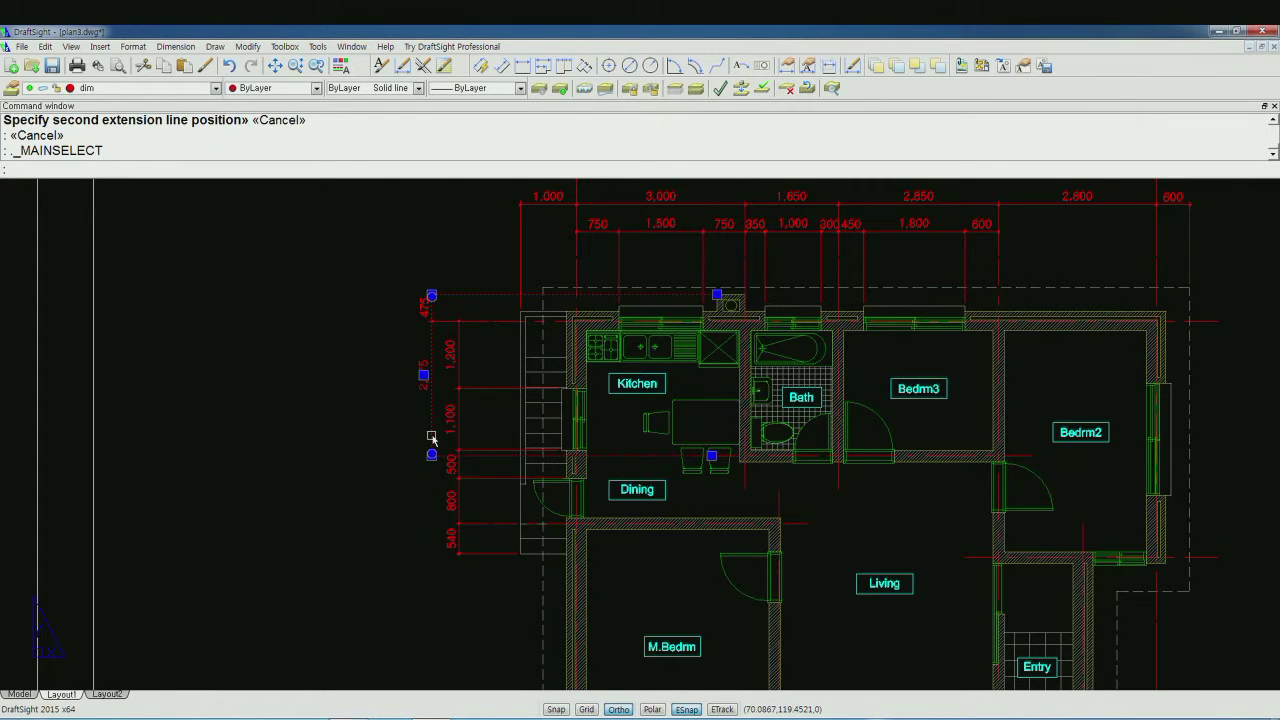
key(Delete)
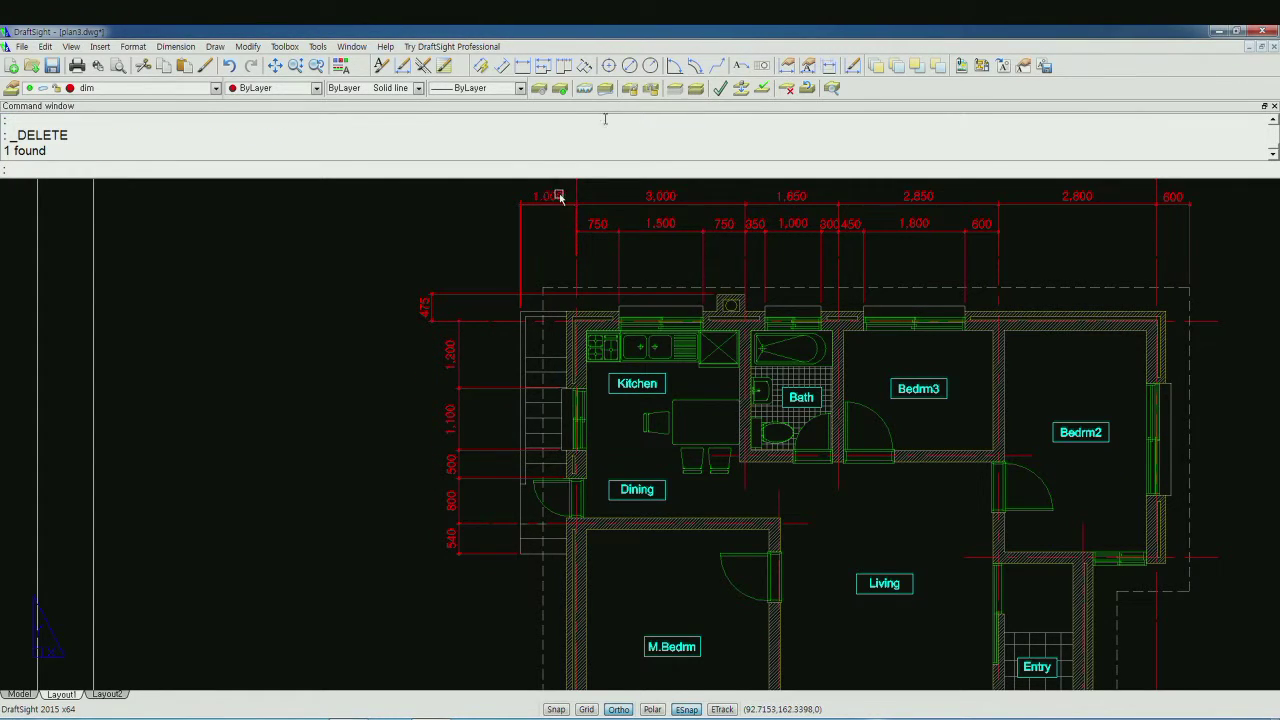
- Continue the left chain from the 475 dimension with a 2,400 segment
click(557, 88)
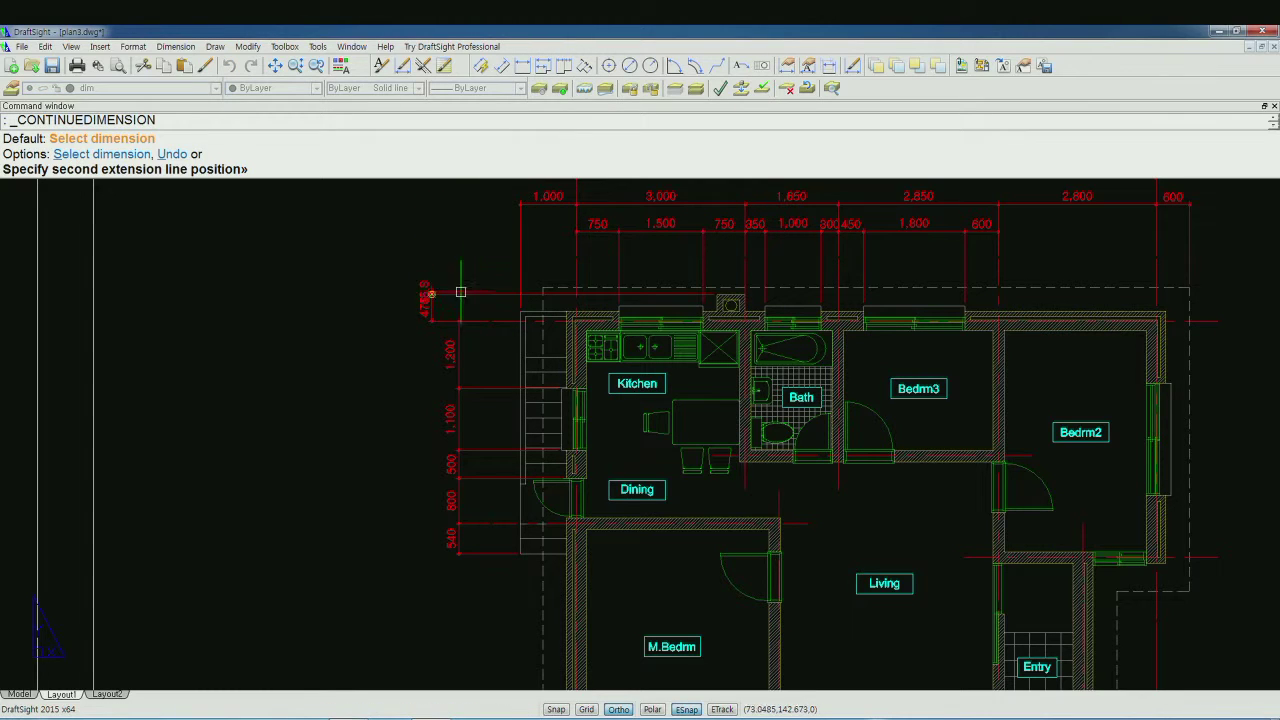
click(411, 355)
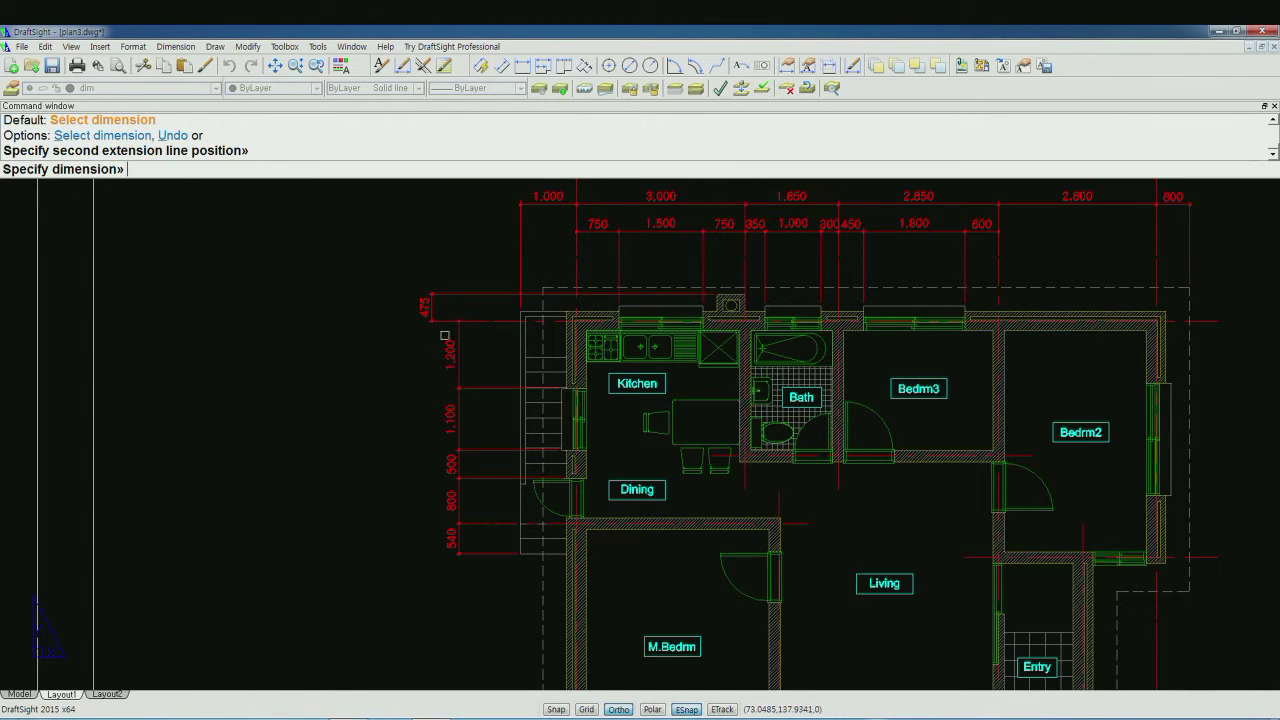
click(442, 321)
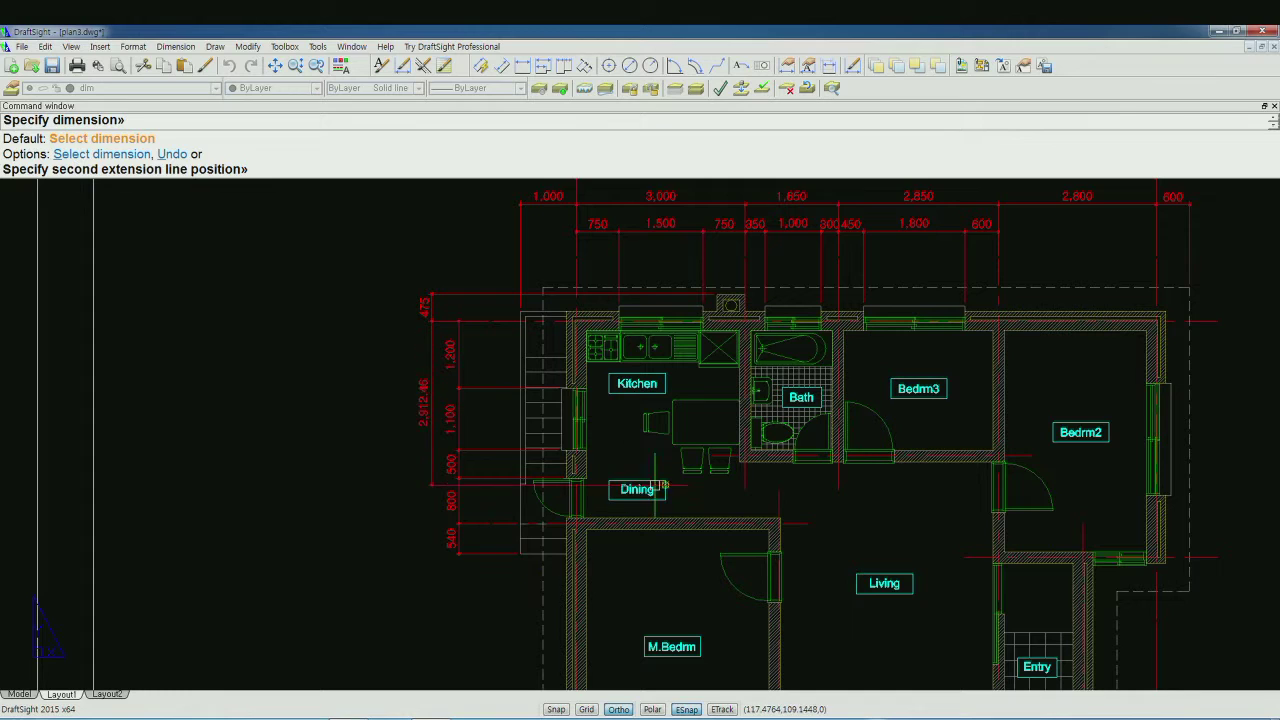
click(719, 458)
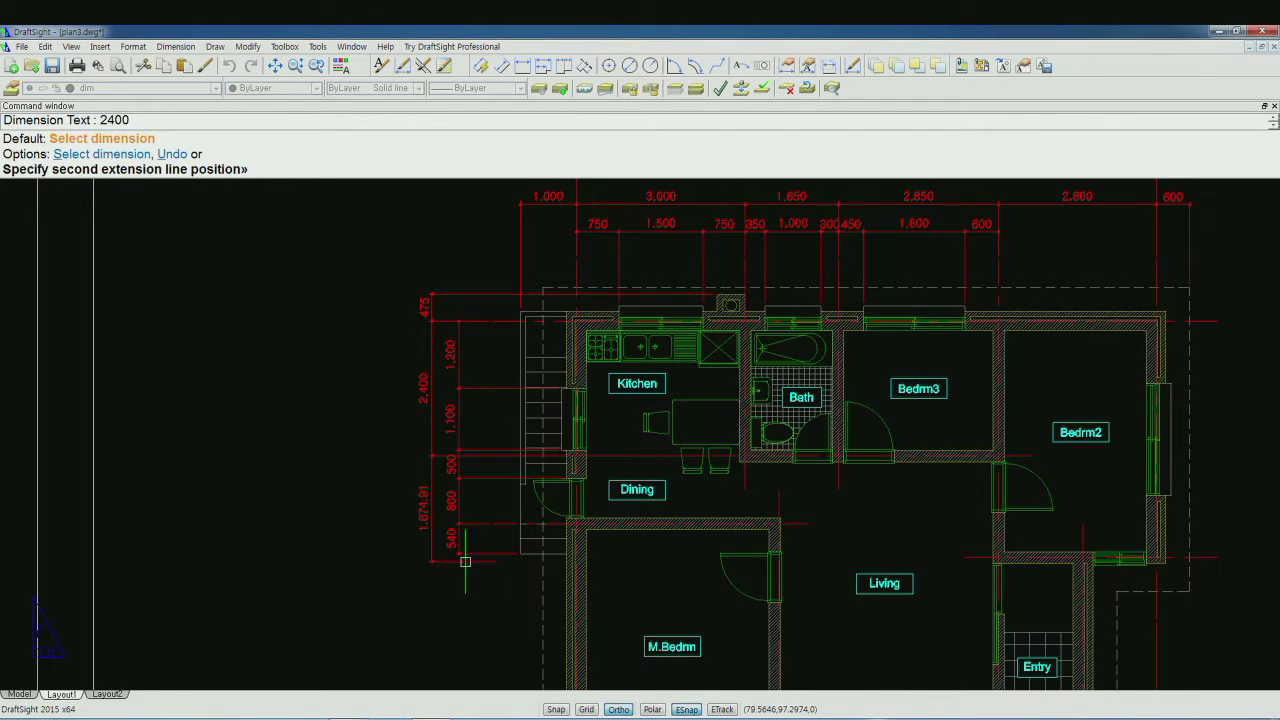
scroll(530, 542, up, 1)
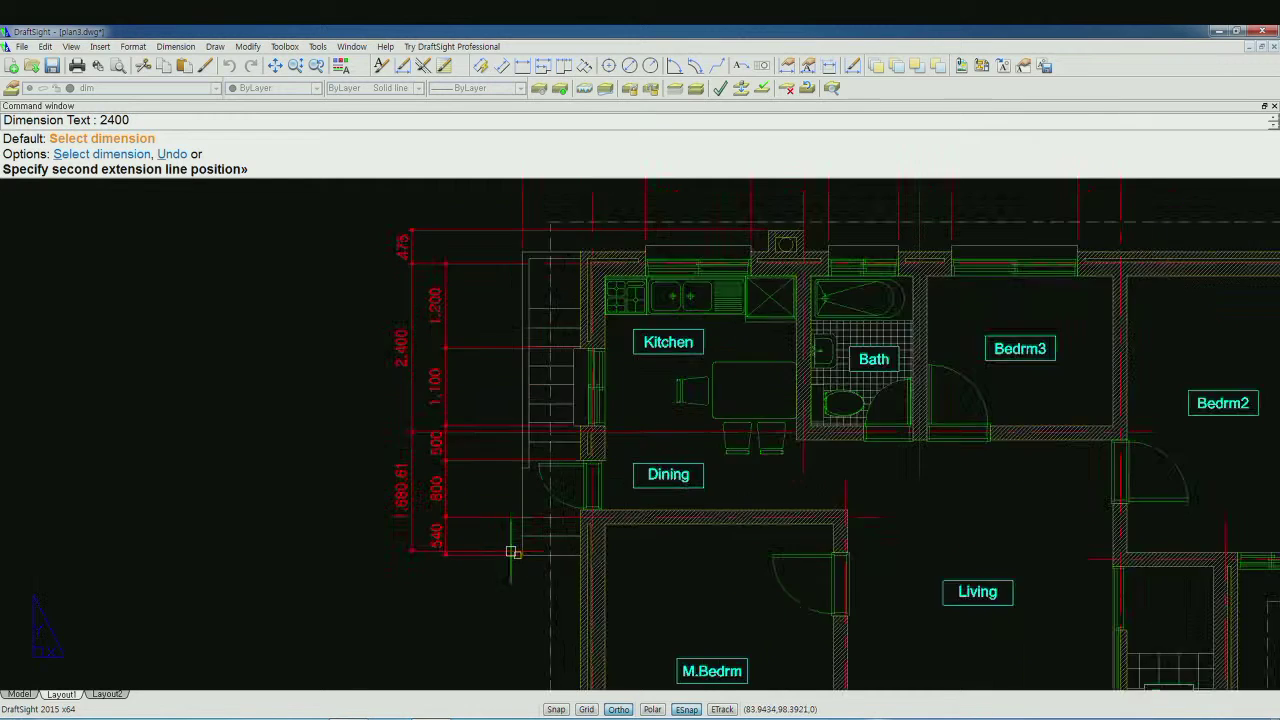
scroll(500, 556, up, 2)
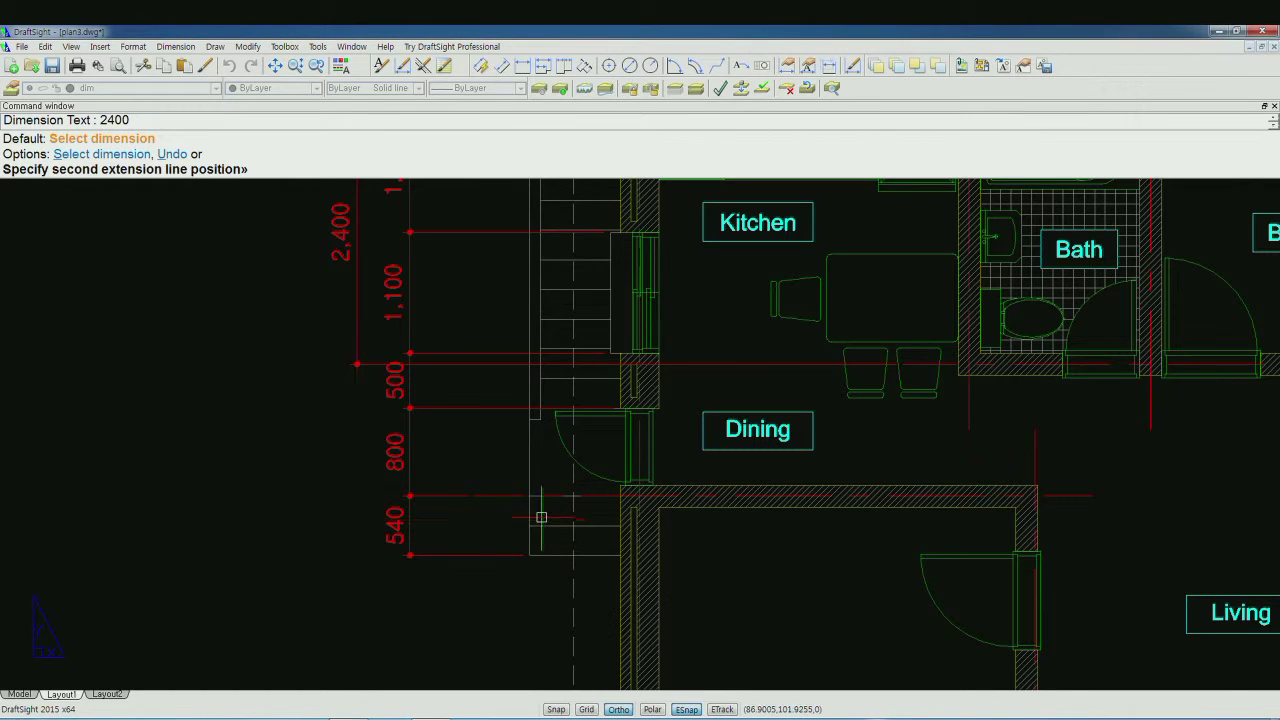
- Add the 1,200 and 4,500 segments down to the plan's bottom wall
click(491, 495)
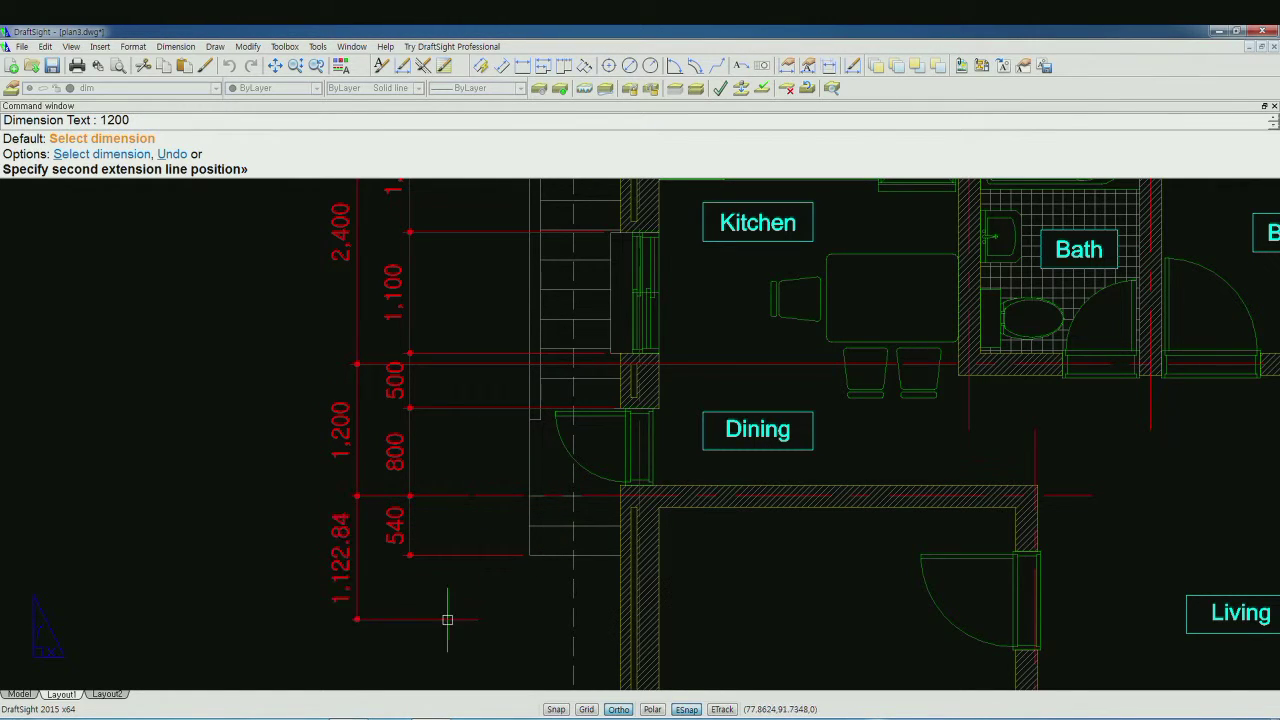
scroll(442, 650, down, 3)
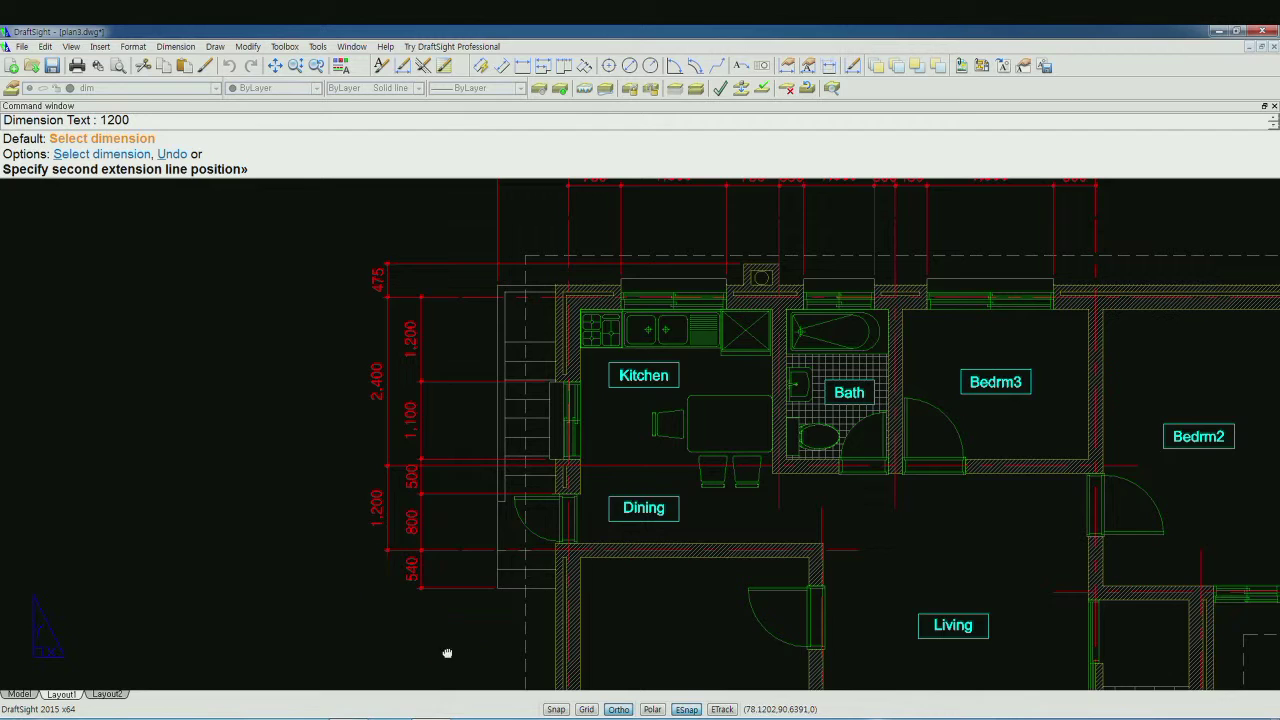
middle_drag(446, 651, 494, 423)
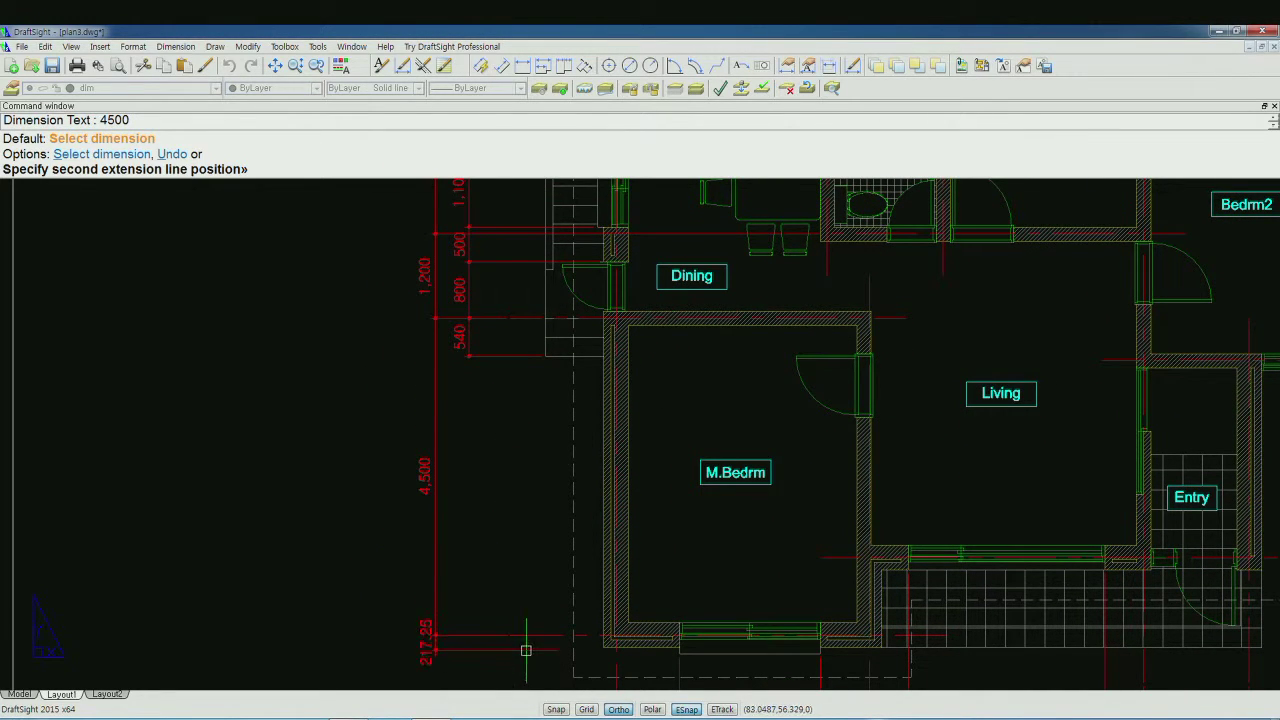
middle_drag(529, 660, 529, 557)
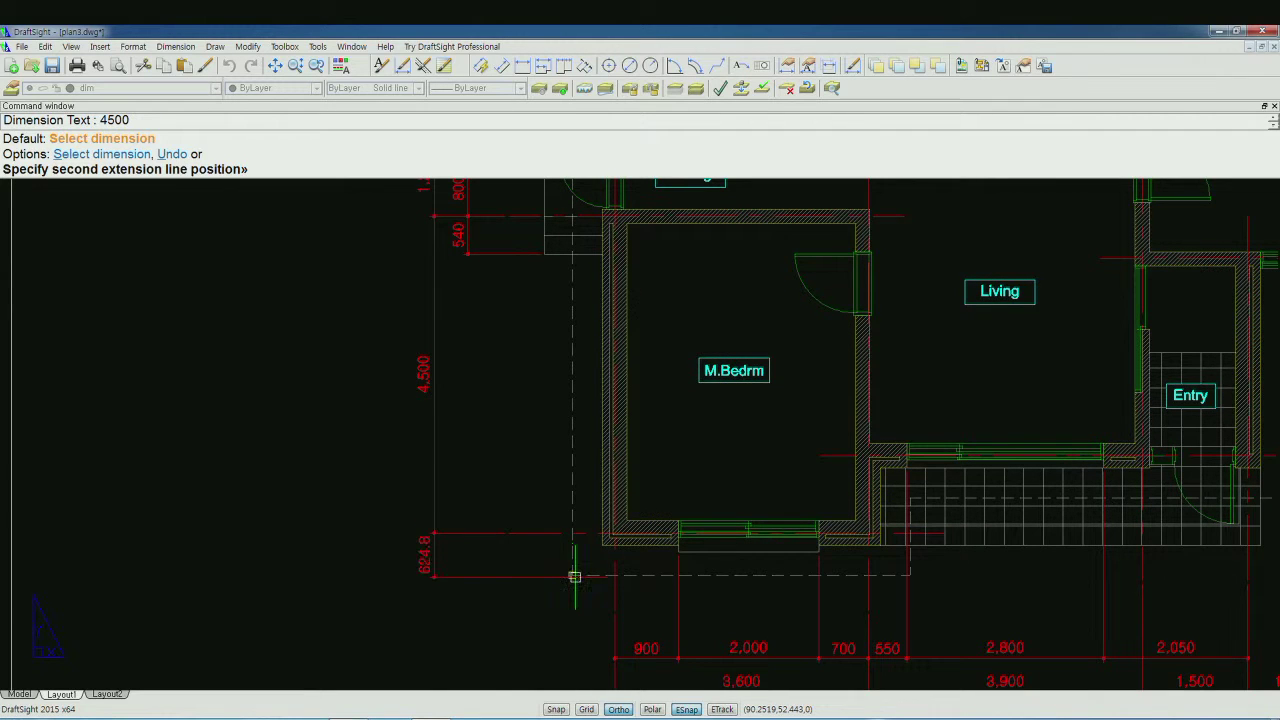
click(570, 578)
scroll(539, 585, down, 2)
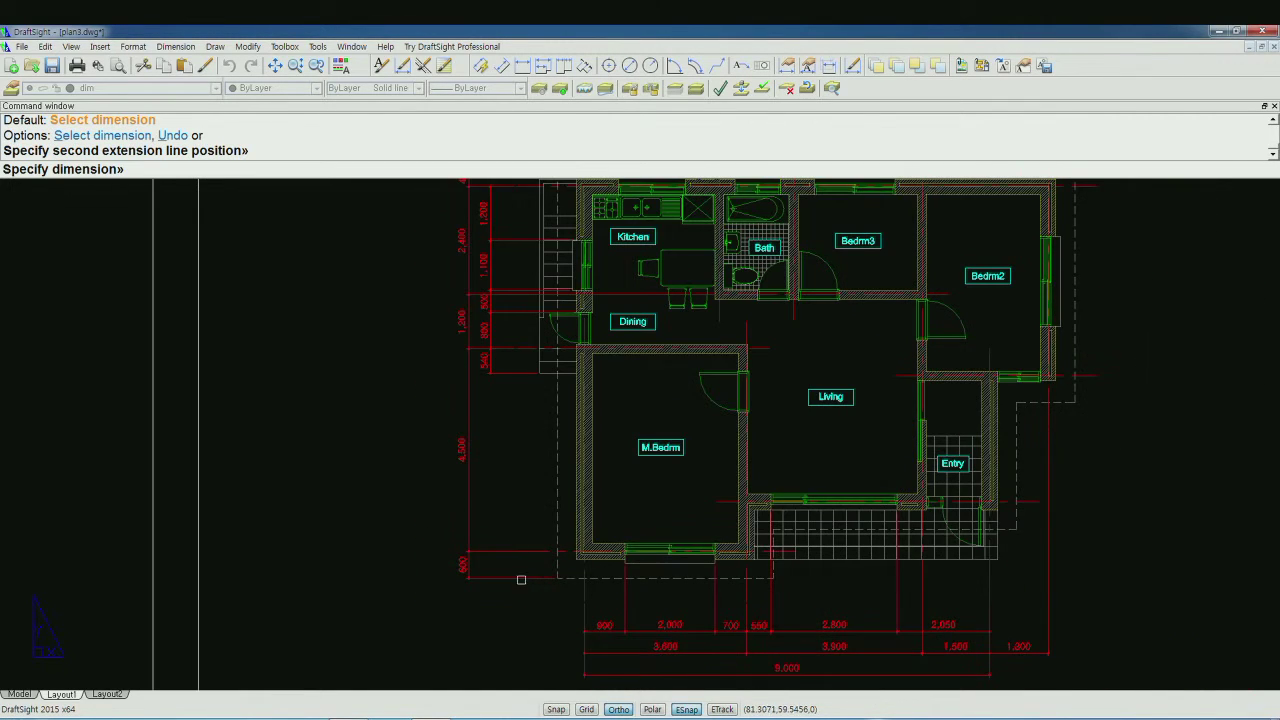
middle_drag(529, 484, 526, 539)
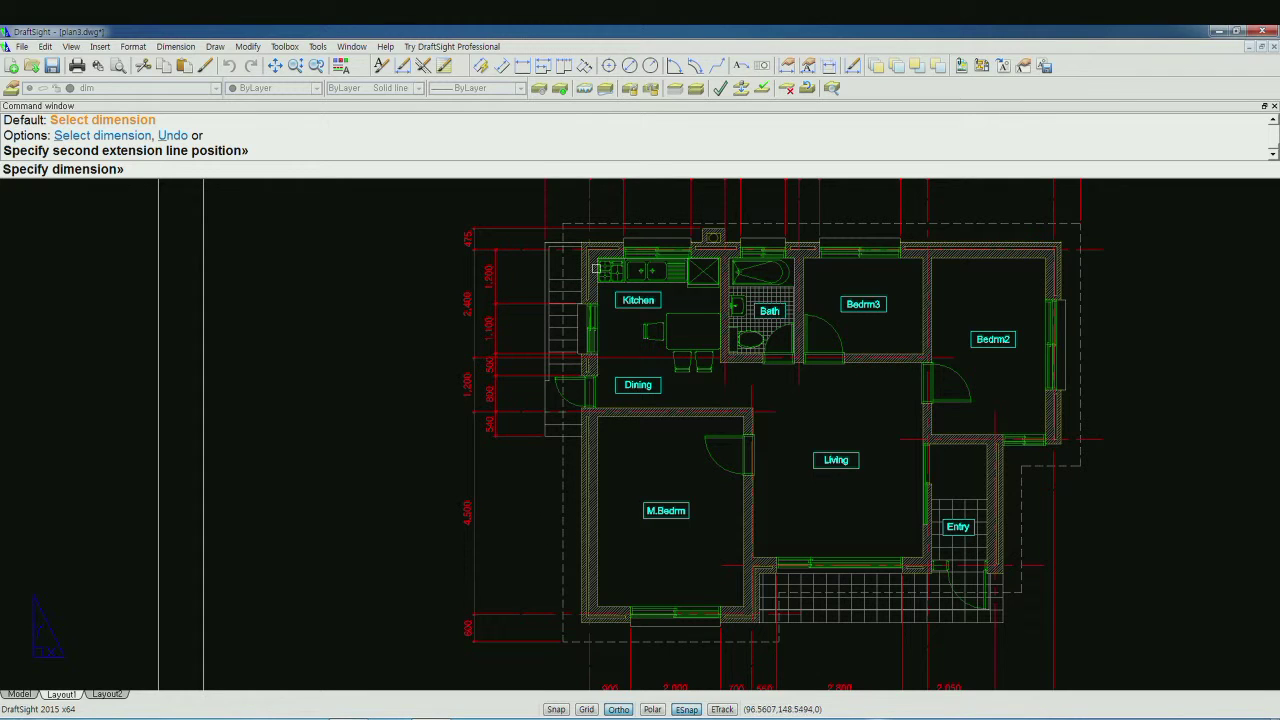
- Baseline an overall left-side height dimension from the bottom 600 to the top corner, then zoom out
click(549, 69)
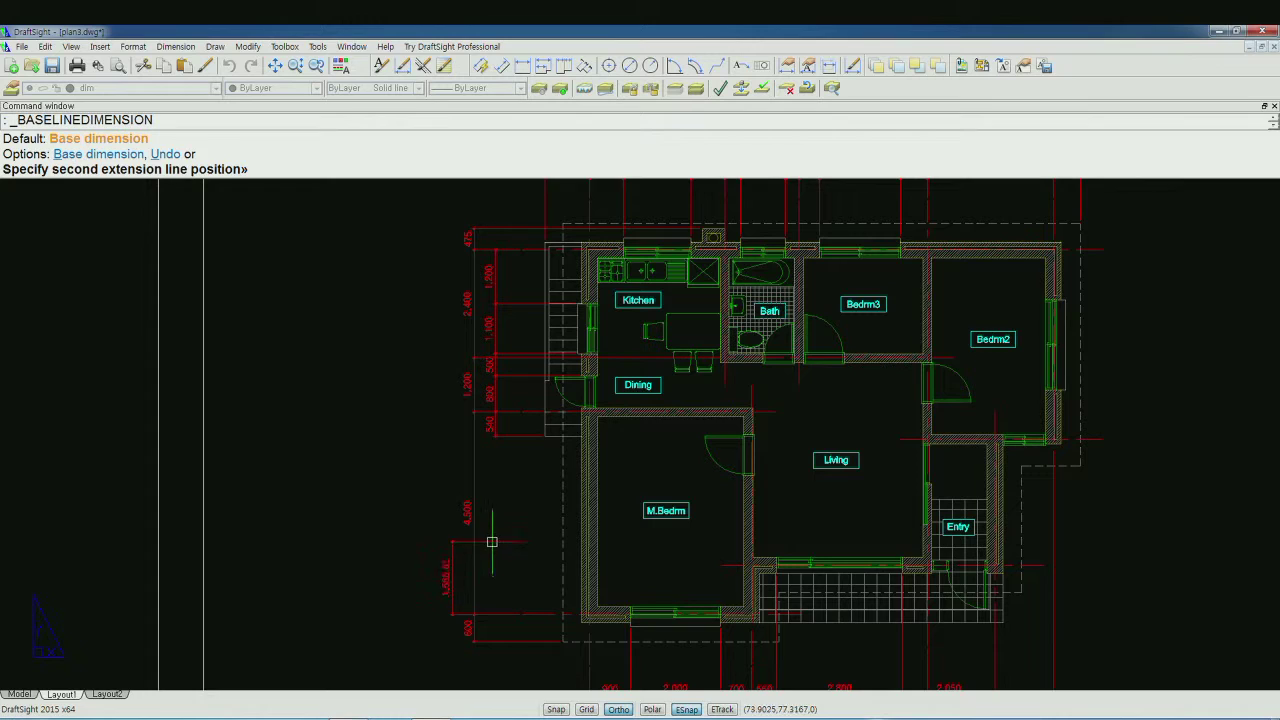
key(Return)
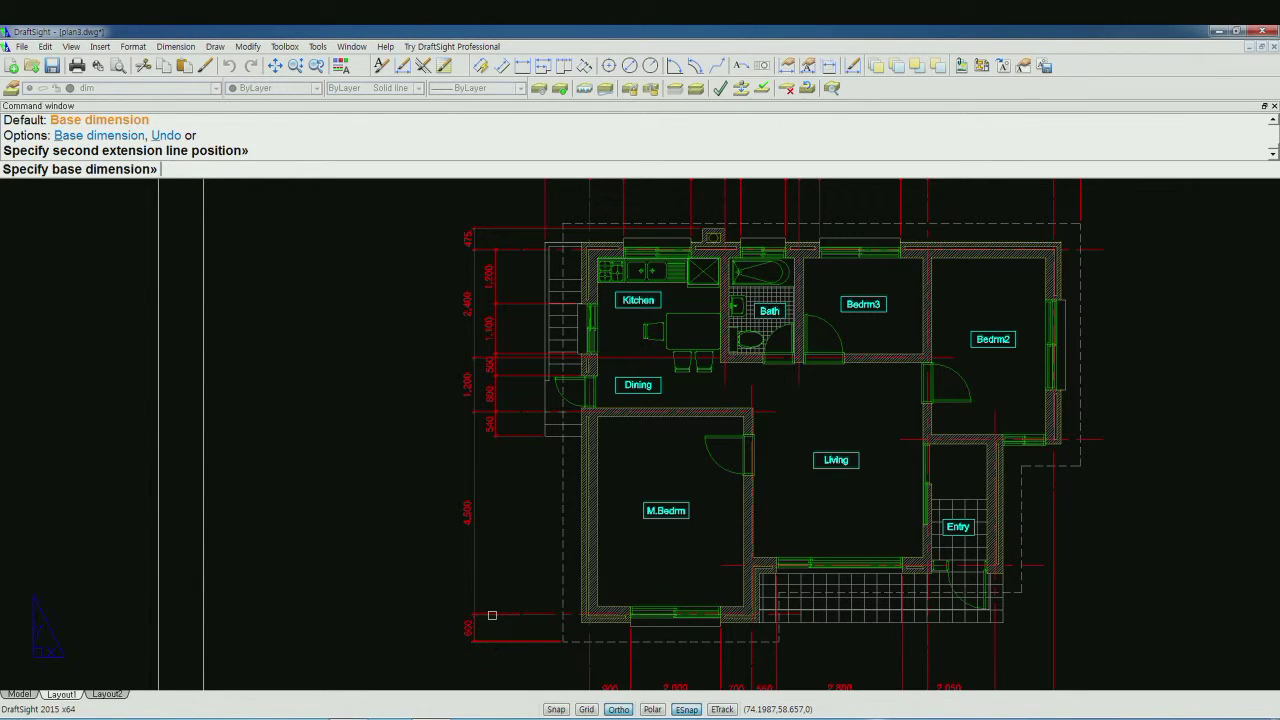
click(492, 615)
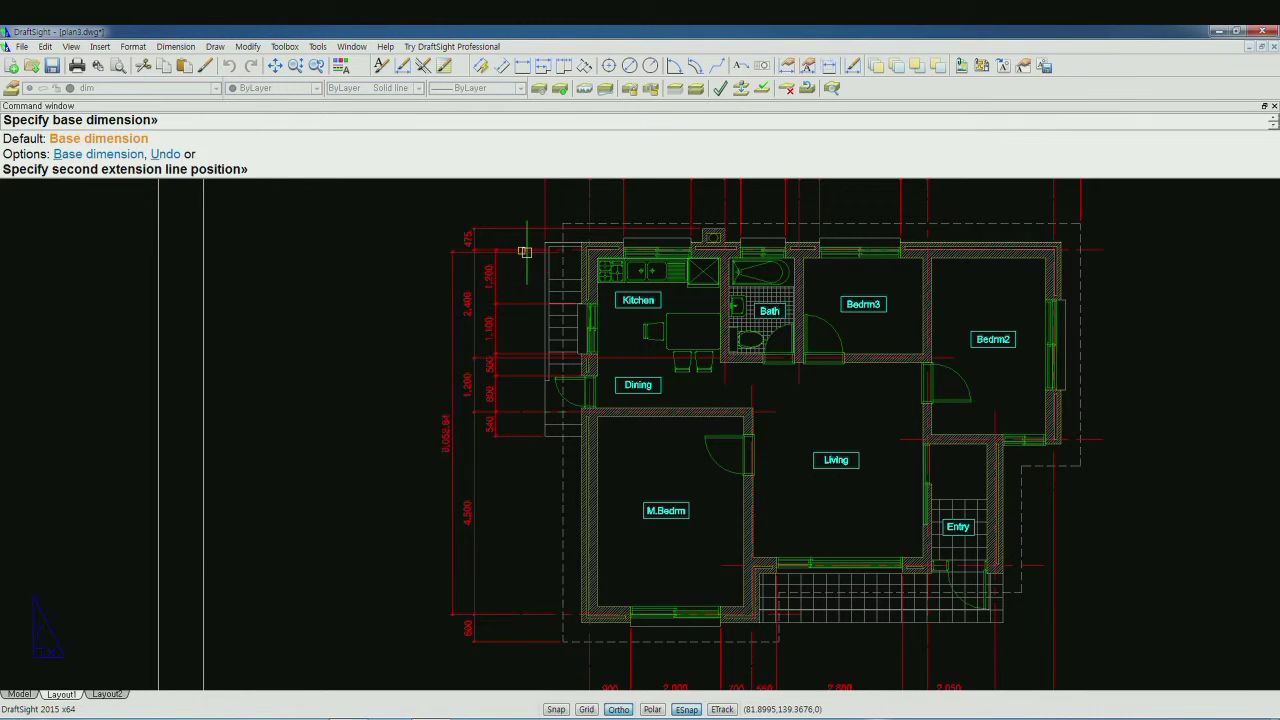
click(525, 251)
key(Return)
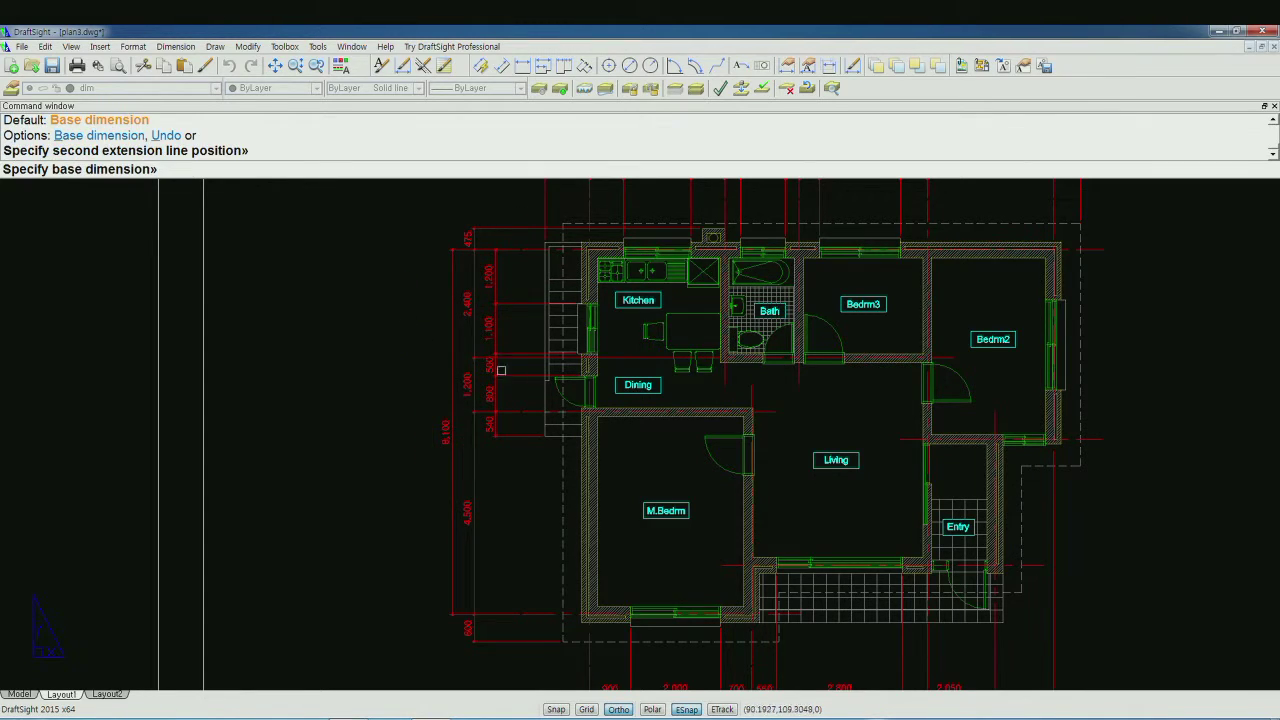
scroll(592, 408, down, 1)
scroll(608, 422, down, 1)
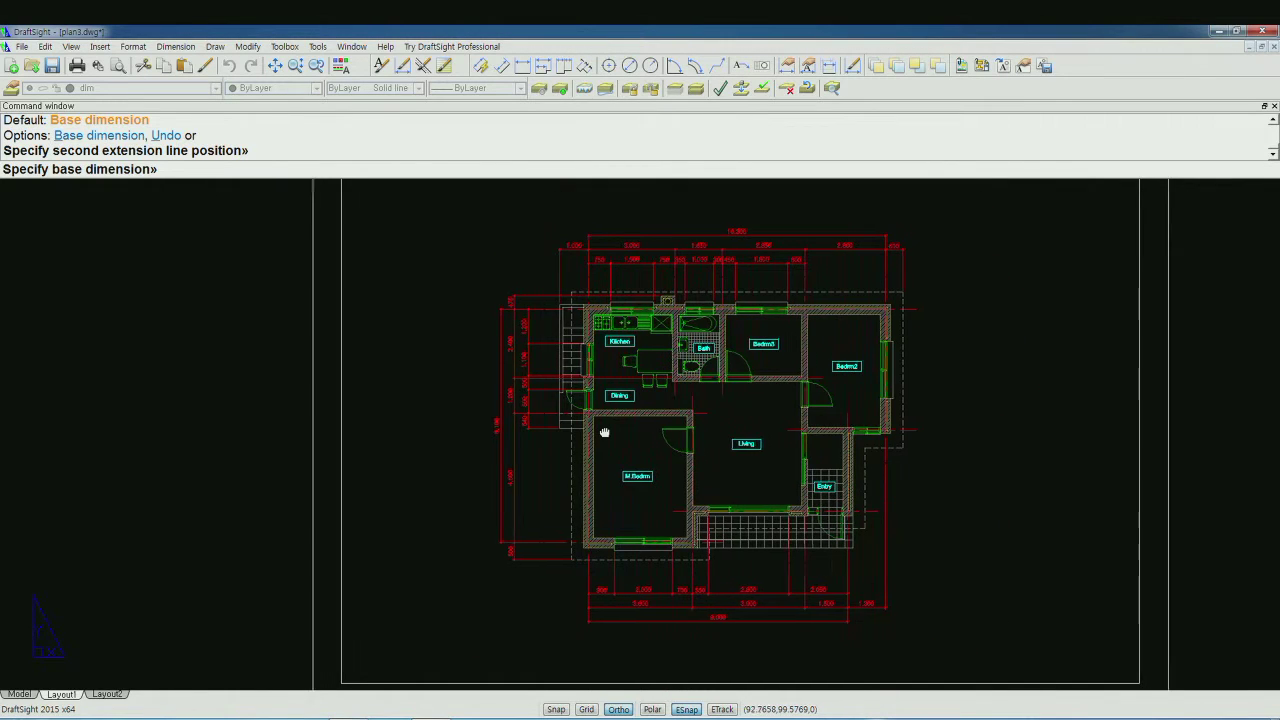
middle_drag(603, 424, 533, 429)
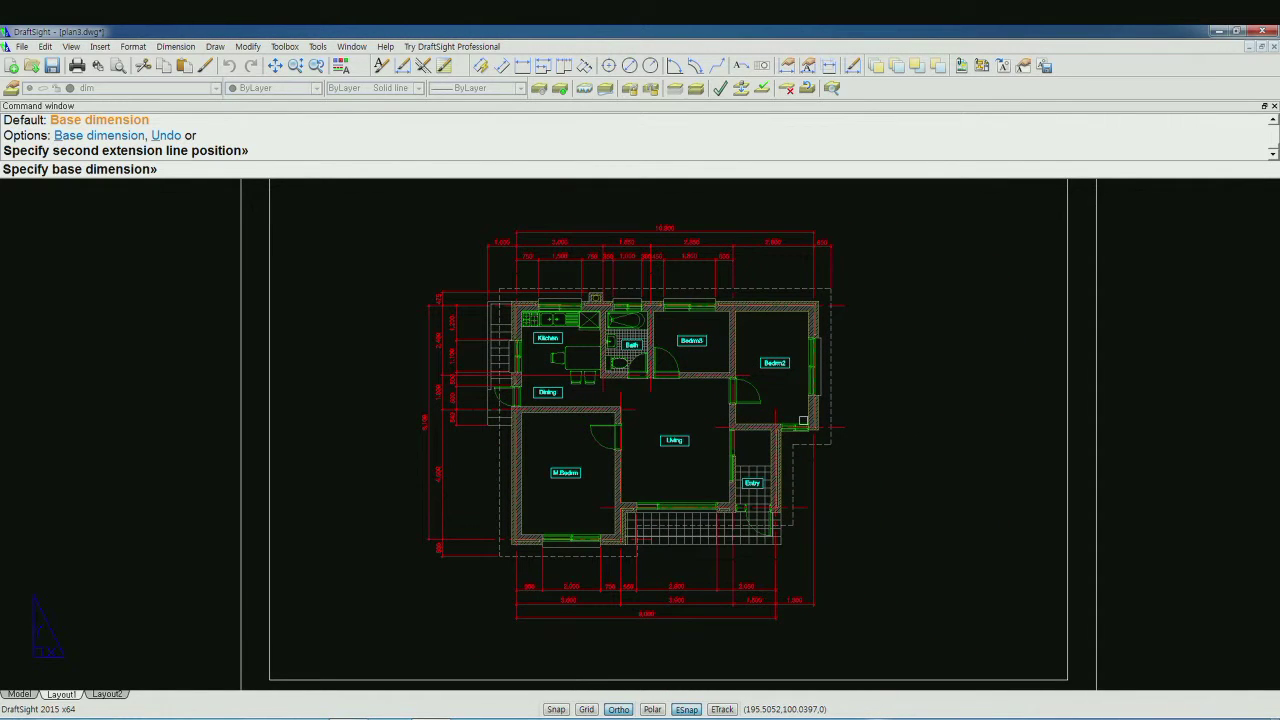
- Place a 1,100 linear dimension at the bottom of the plan's right wall
click(522, 66)
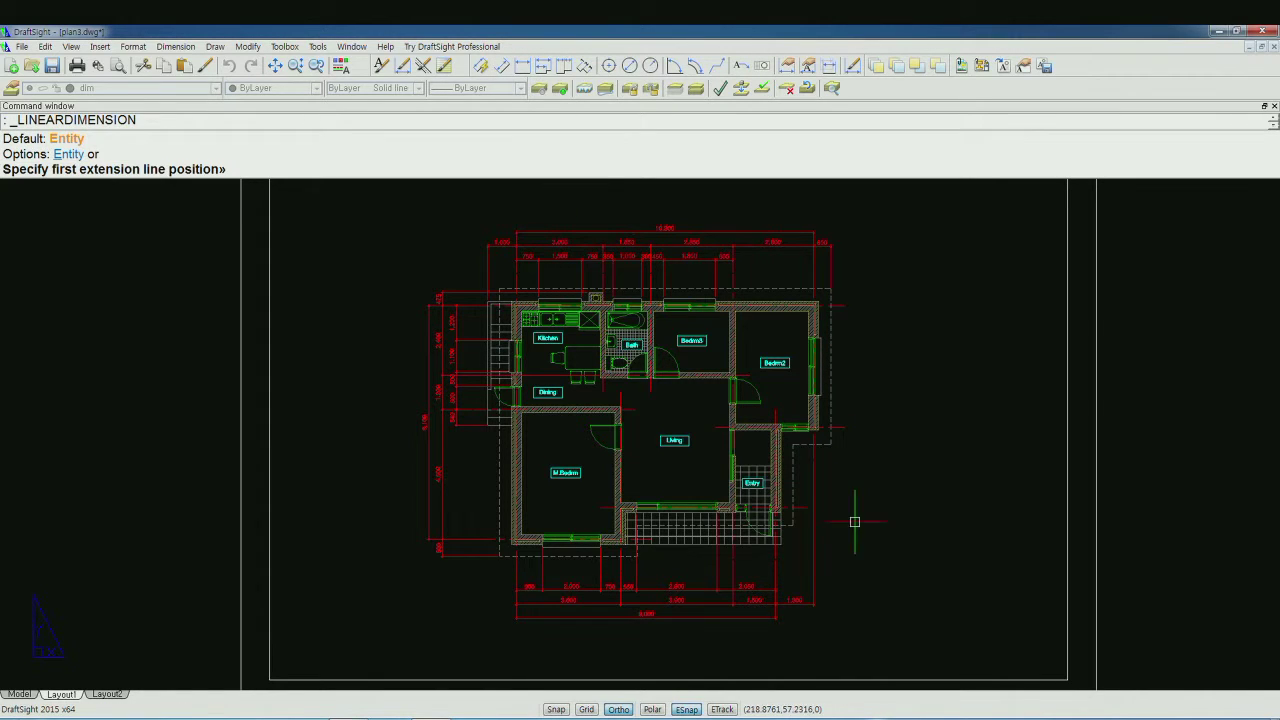
scroll(886, 443, up, 1)
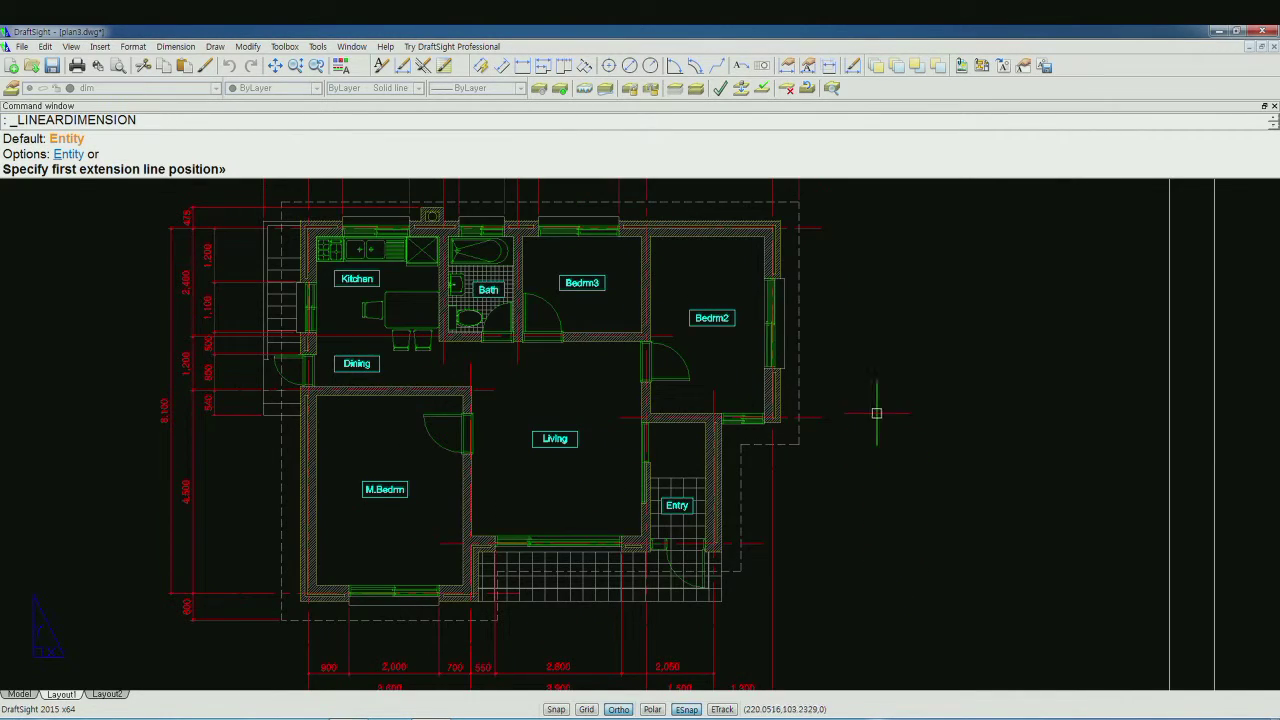
scroll(857, 429, up, 1)
scroll(840, 470, up, 2)
scroll(788, 496, up, 1)
scroll(788, 496, up, 1)
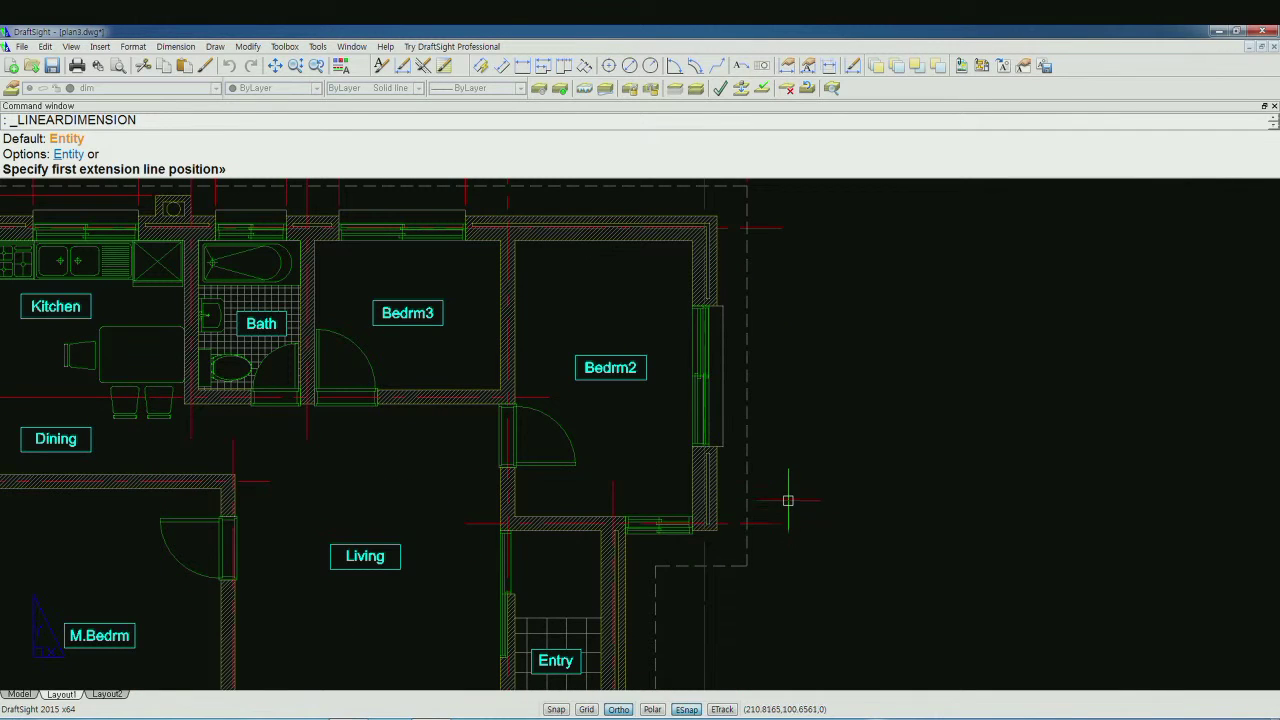
click(780, 524)
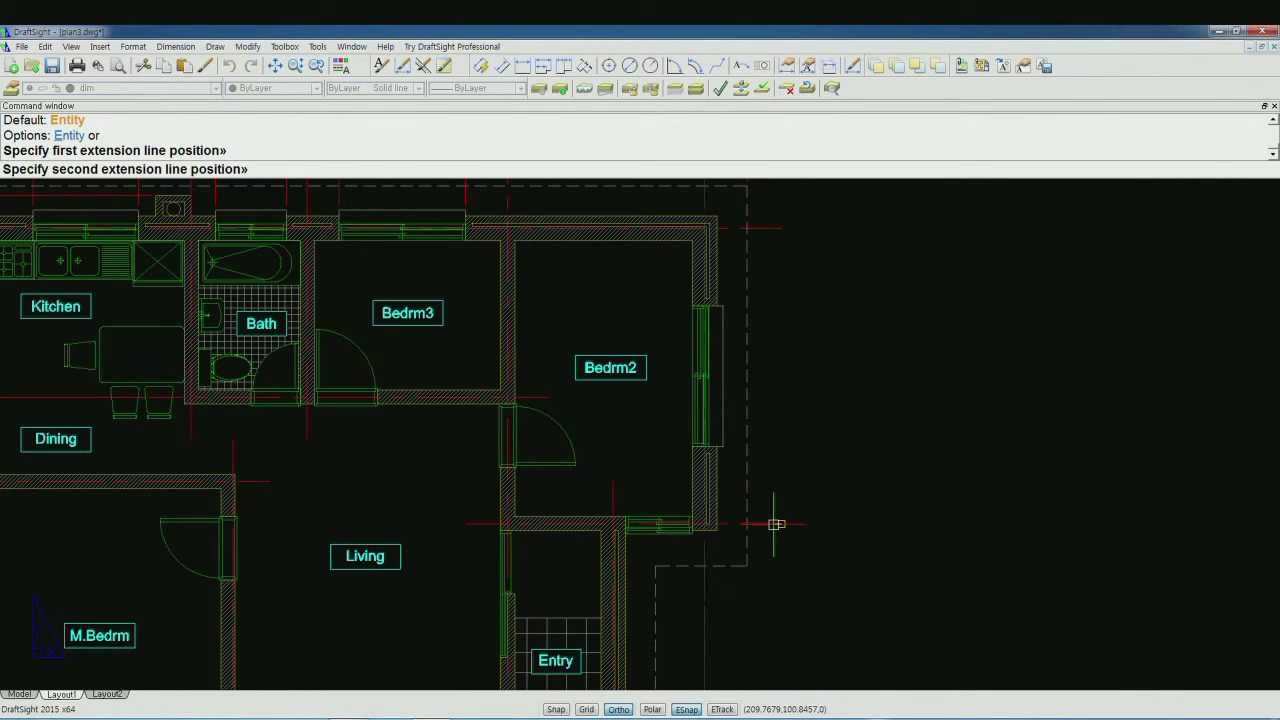
click(725, 437)
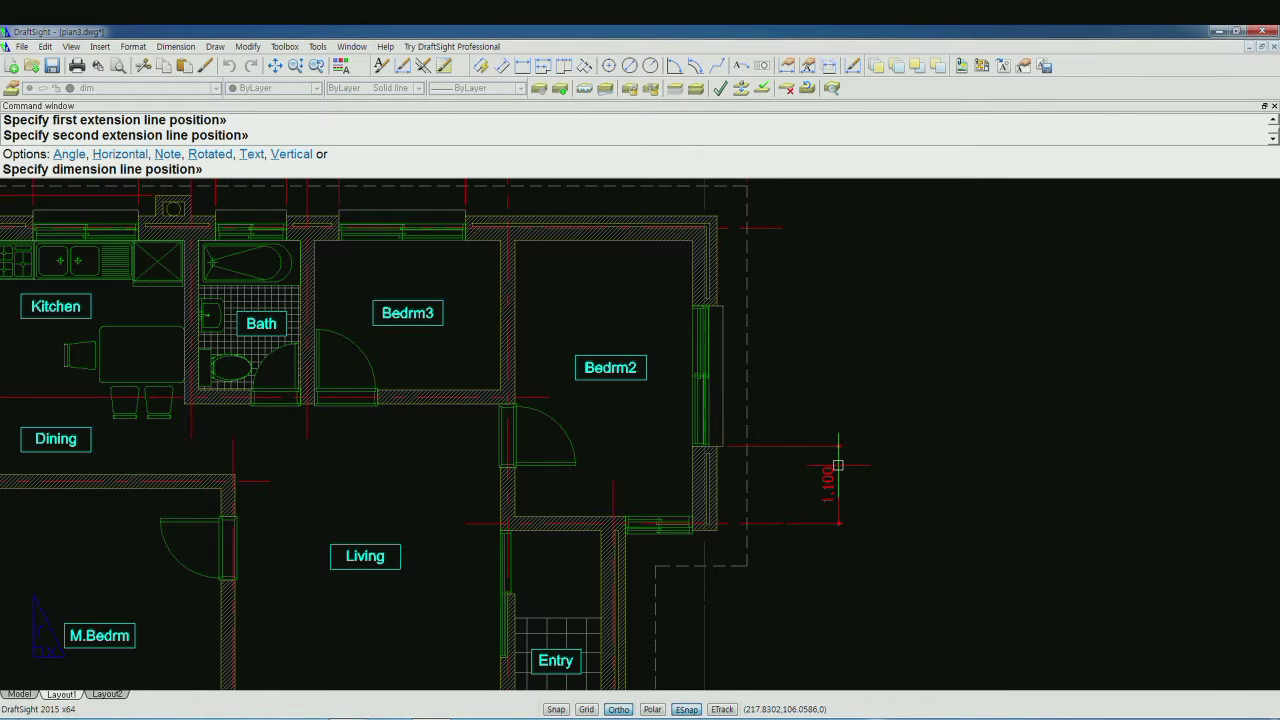
click(838, 465)
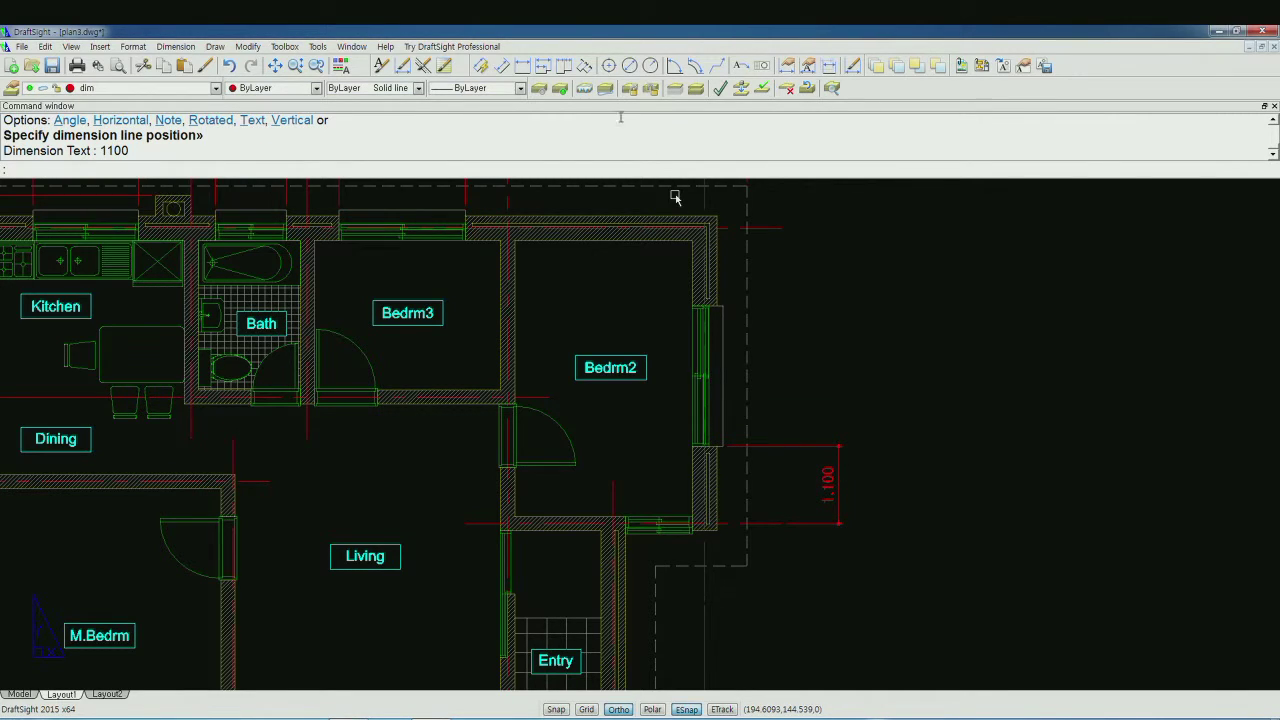
- Continue the right-side chain with 2,000 and 1,100 segments
click(674, 65)
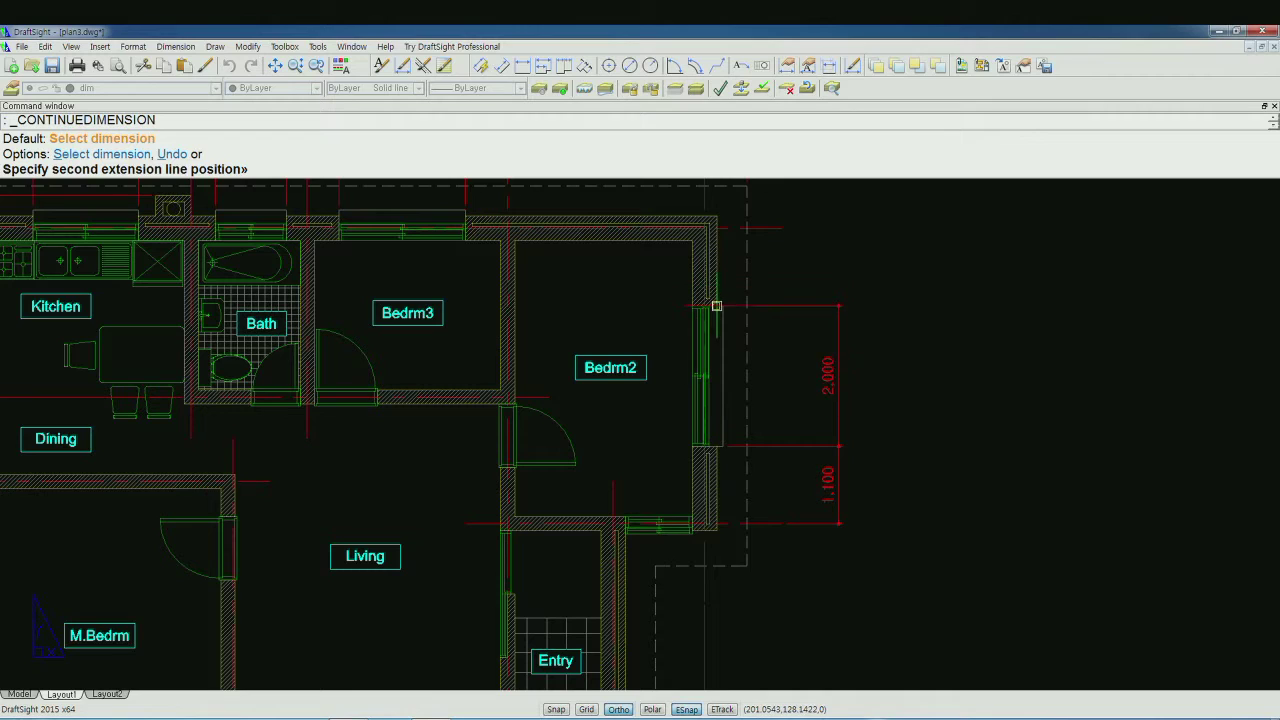
click(717, 306)
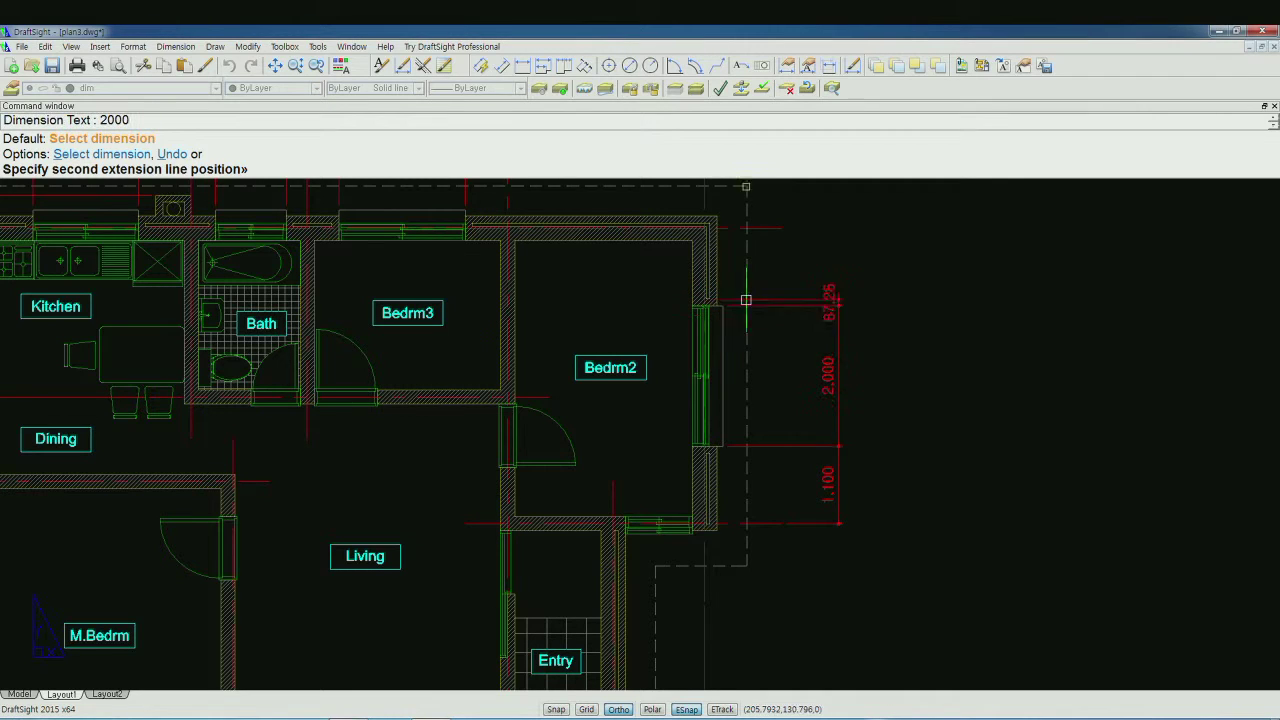
click(781, 217)
key(Return)
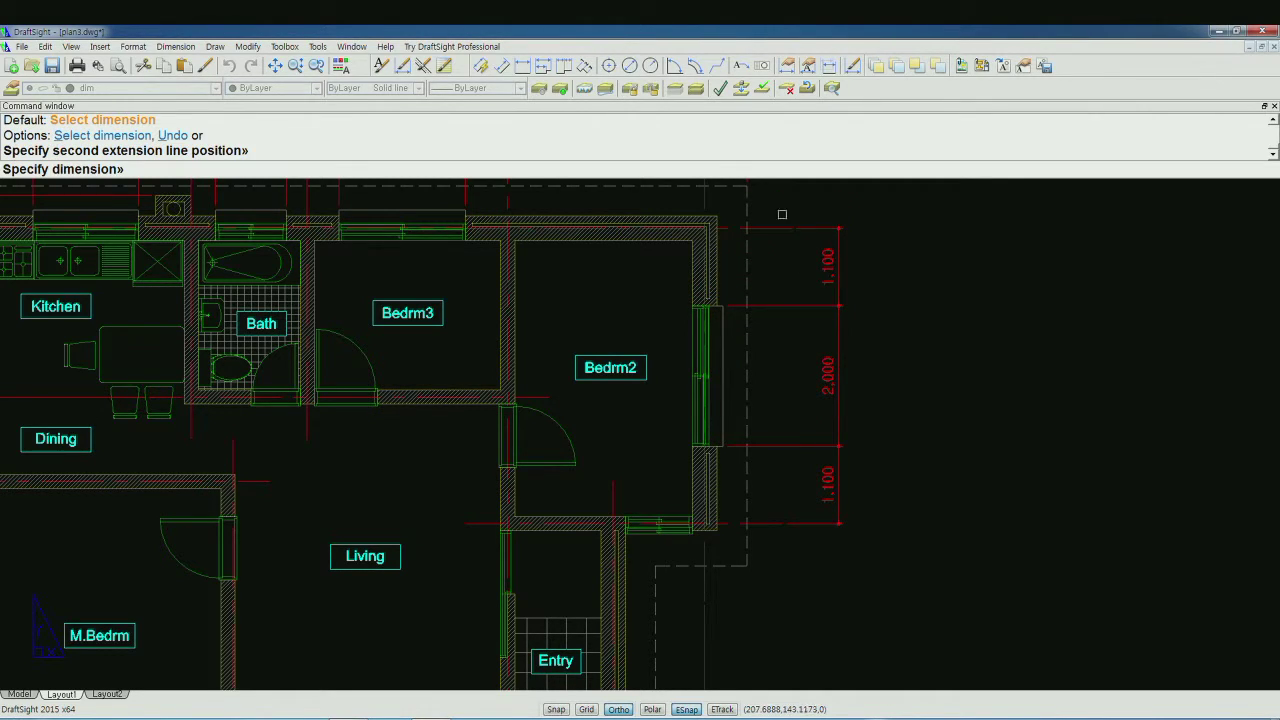
- Baseline an overall 4,200 dimension from the top 1,100 beside the right chain
click(565, 67)
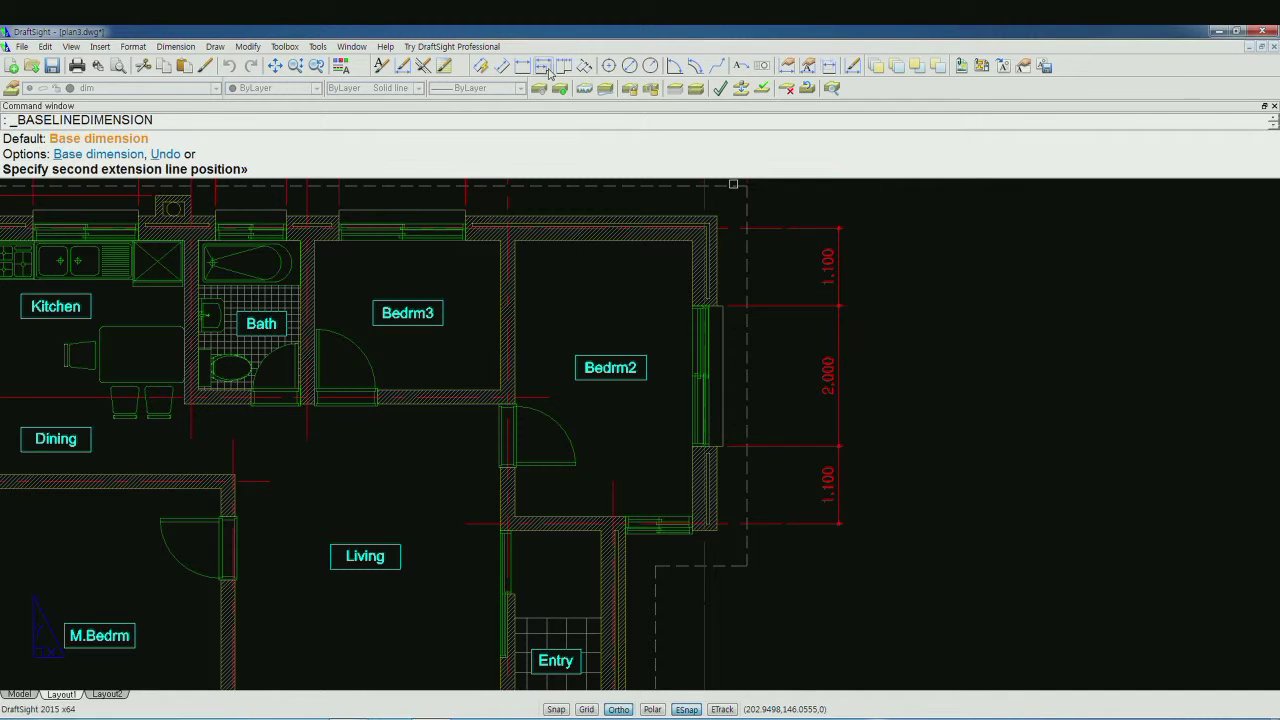
click(807, 227)
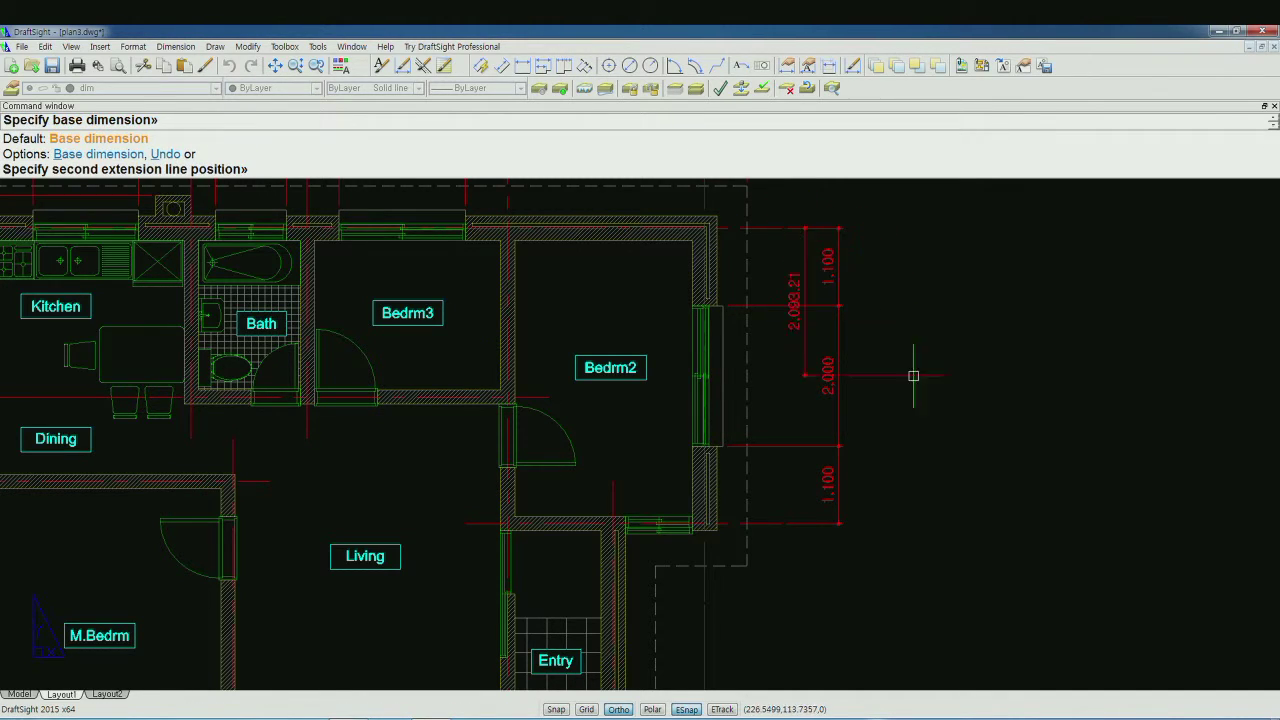
click(777, 523)
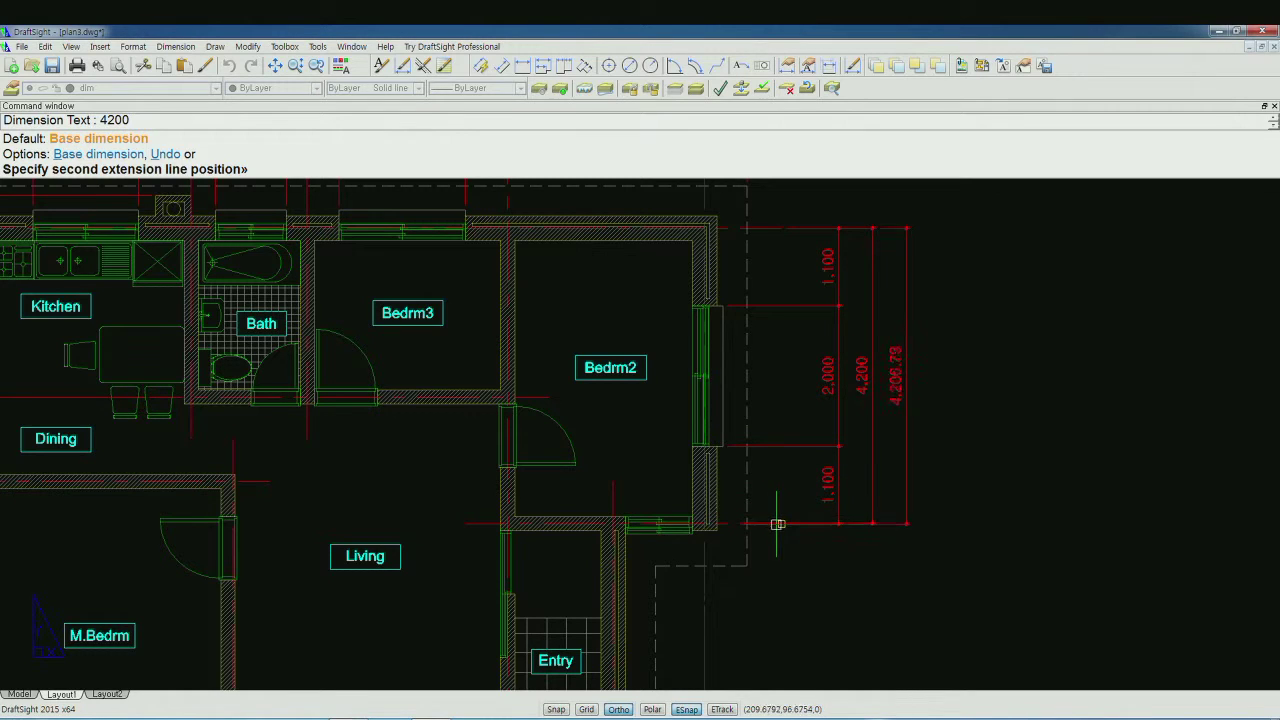
key(Return)
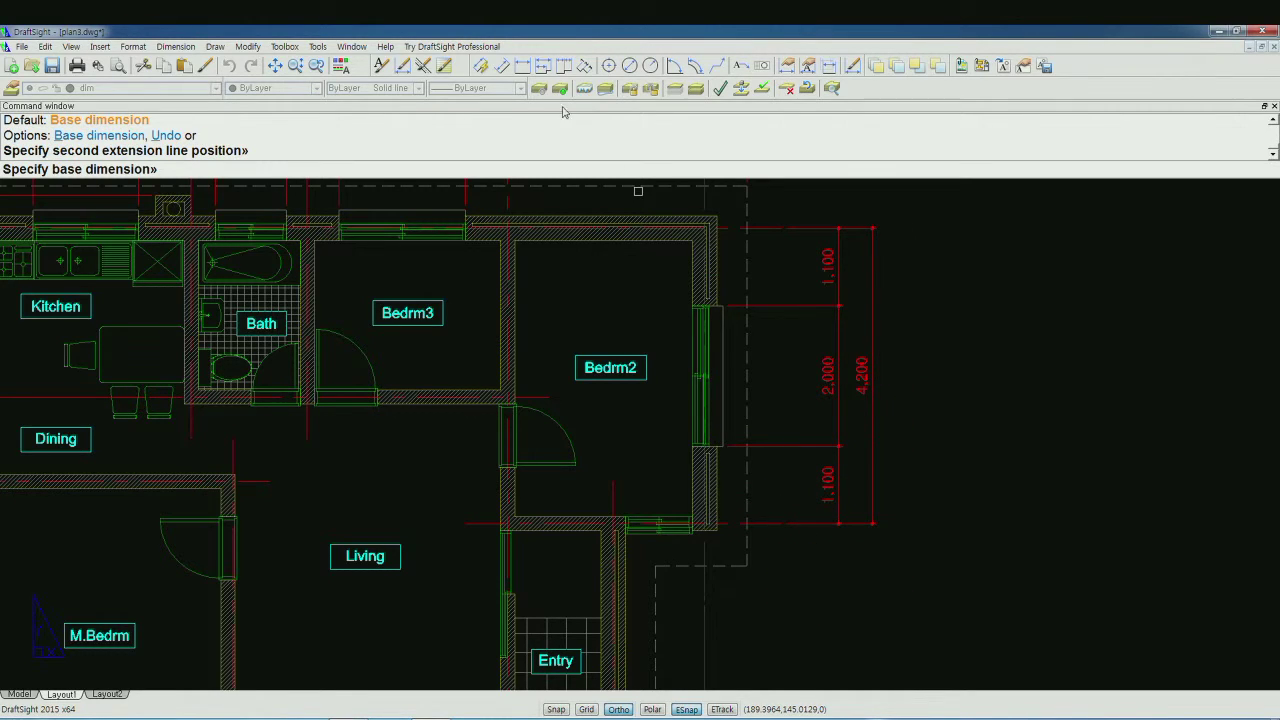
click(562, 67)
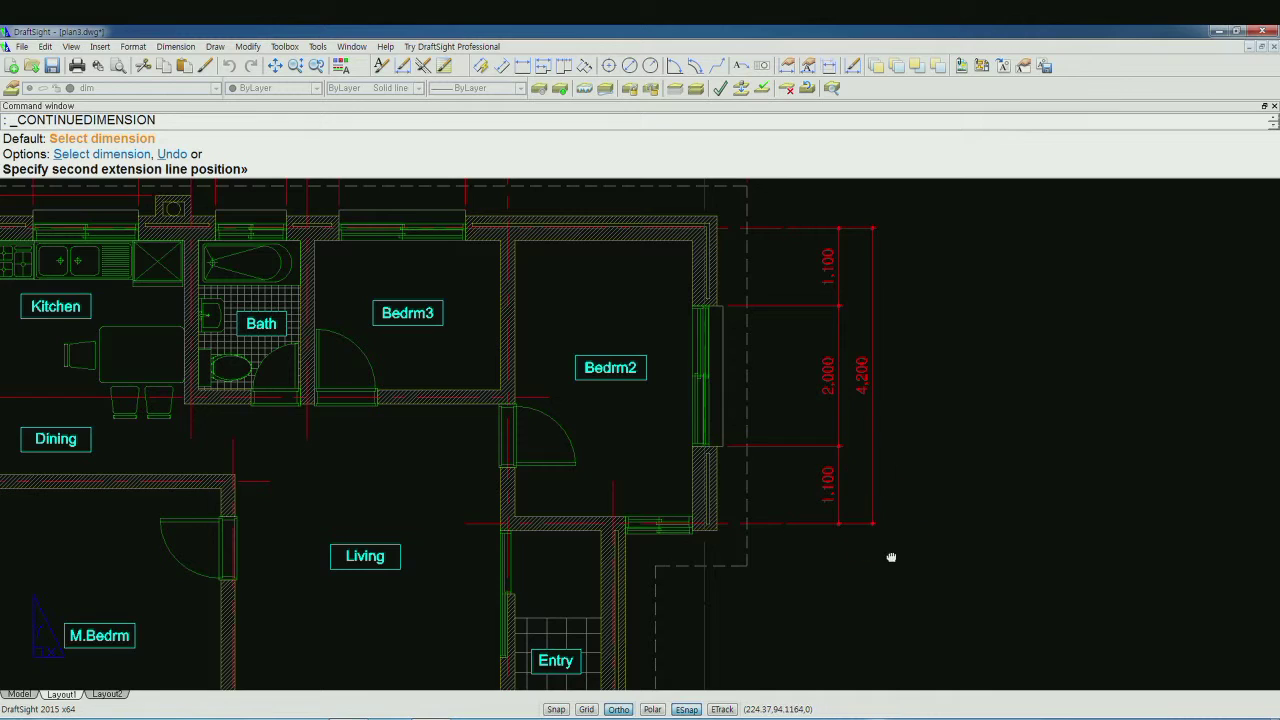
- Continue the right-side chain downward with 2,800 and 600 segments
middle_drag(894, 557, 872, 330)
scroll(872, 335, down, 1)
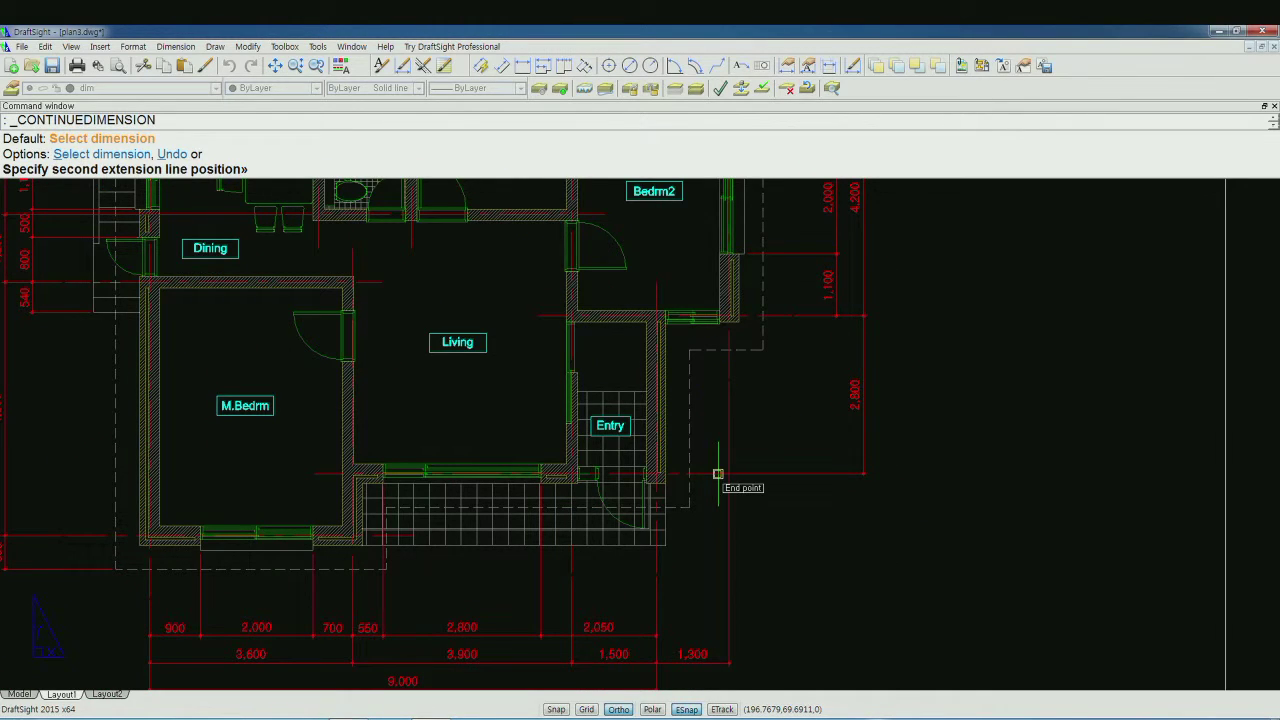
click(718, 474)
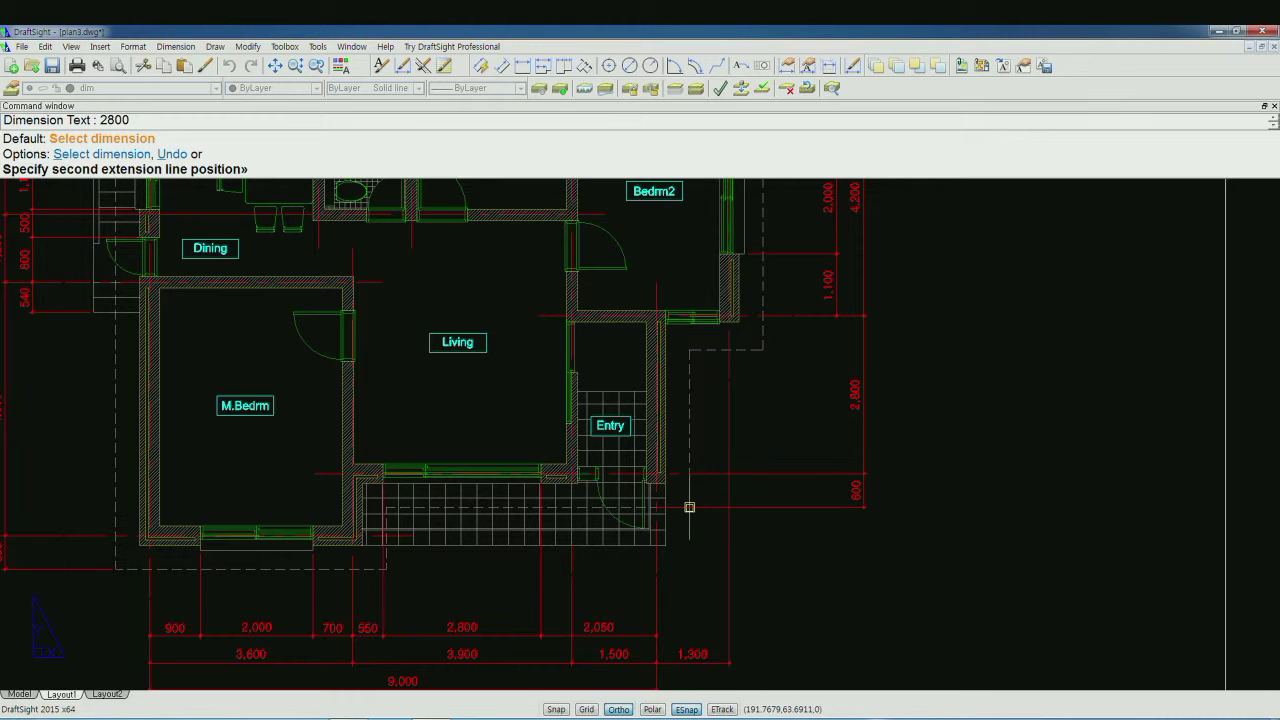
click(689, 507)
key(Return)
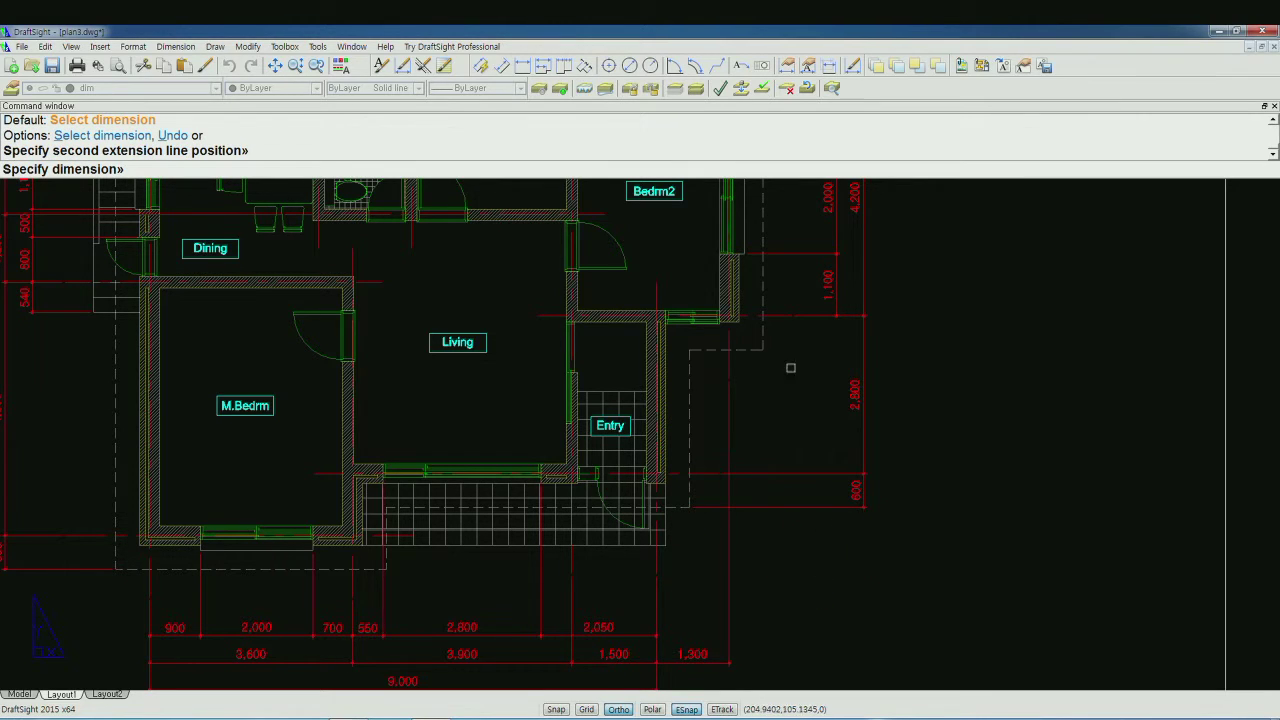
- Baseline an overall 7,000 dimension for the right side
click(542, 66)
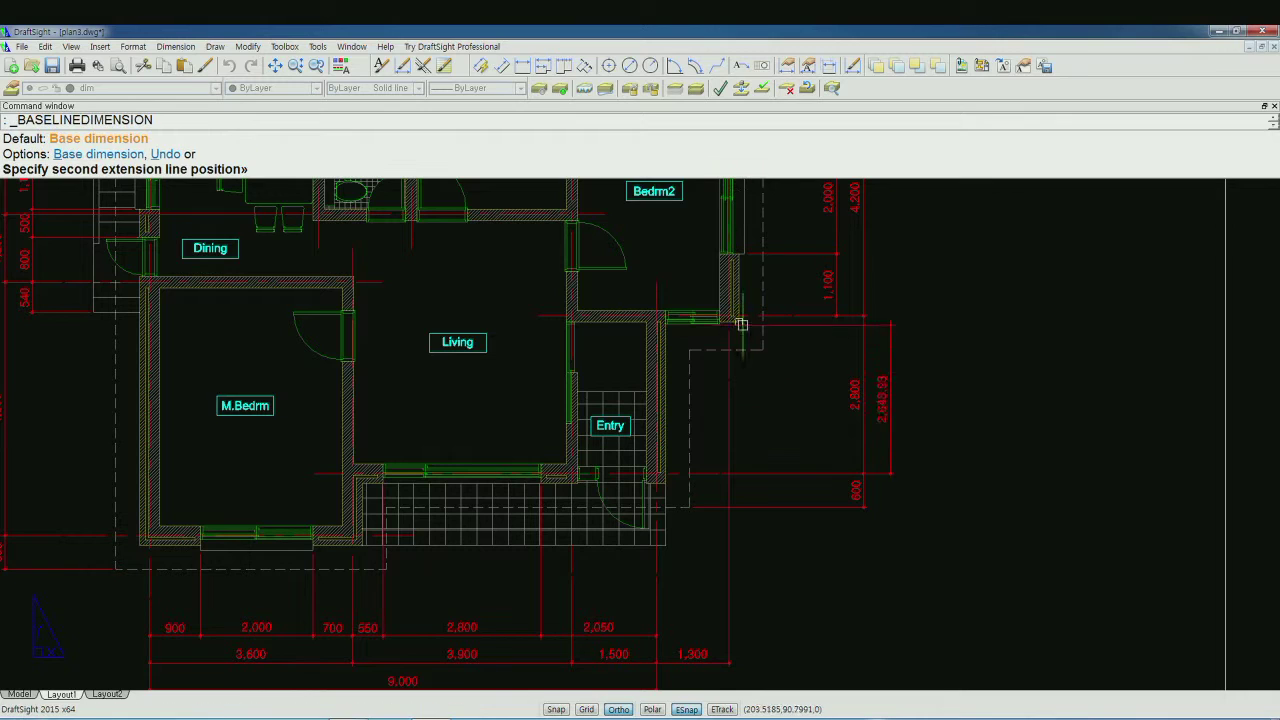
click(811, 476)
middle_drag(980, 449, 969, 594)
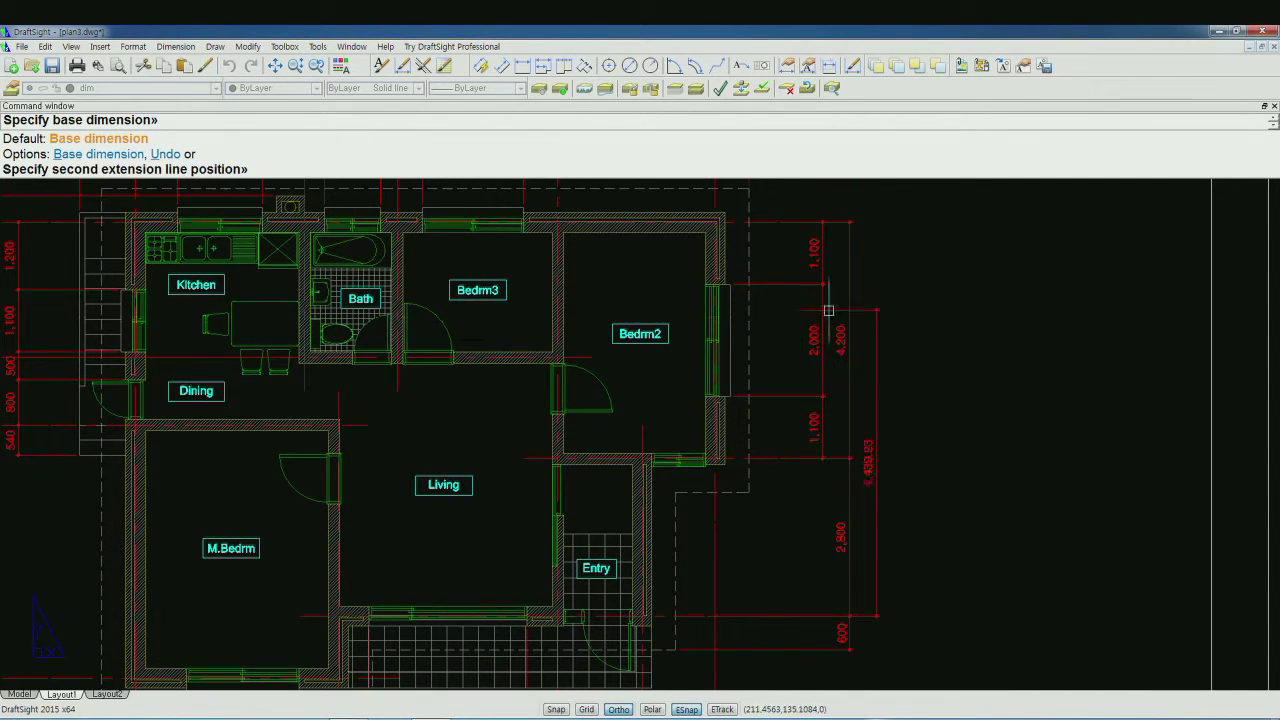
click(765, 224)
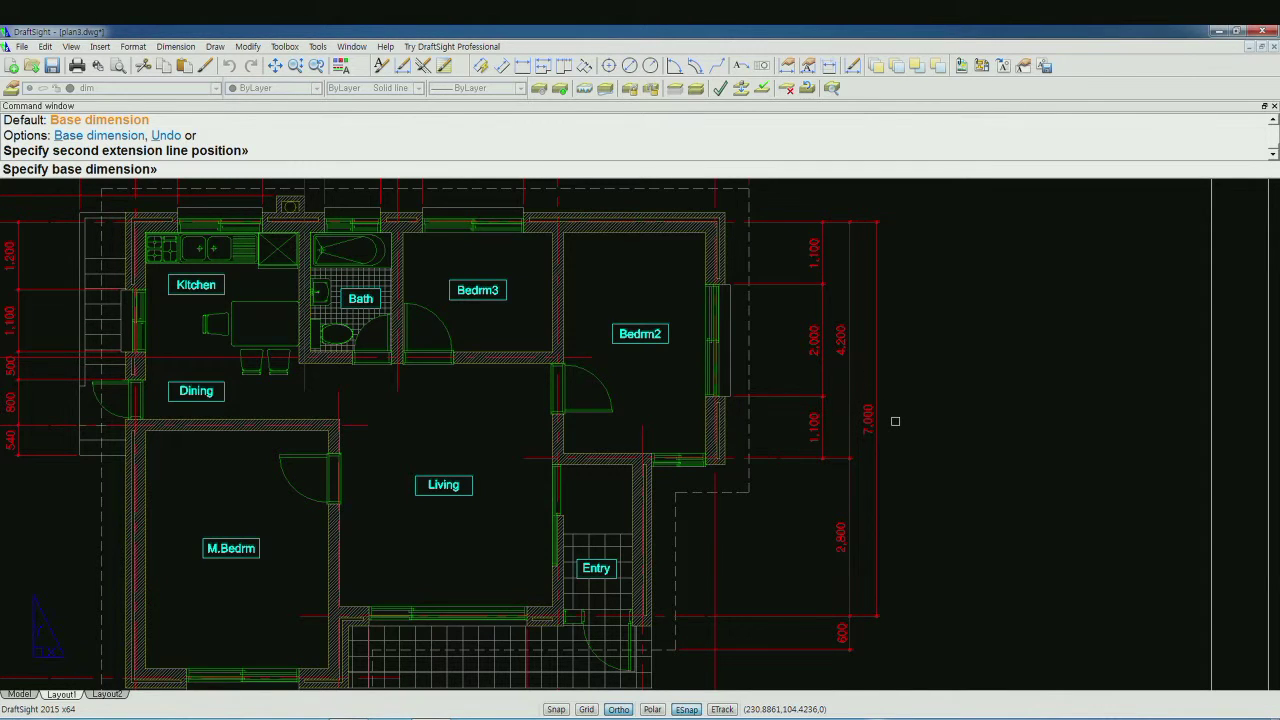
- Zoom out to the page frame and cancel the dimension command
scroll(898, 425, down, 1)
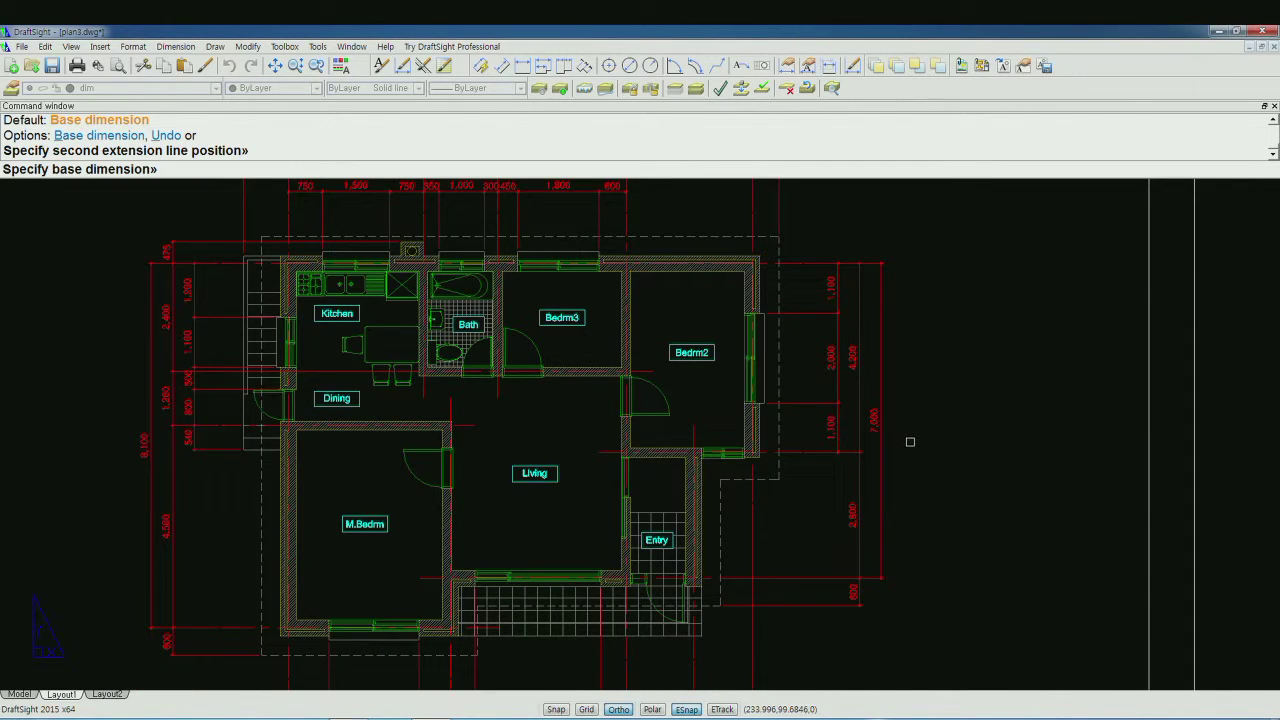
scroll(910, 442, down, 1)
scroll(910, 446, down, 1)
scroll(915, 468, down, 1)
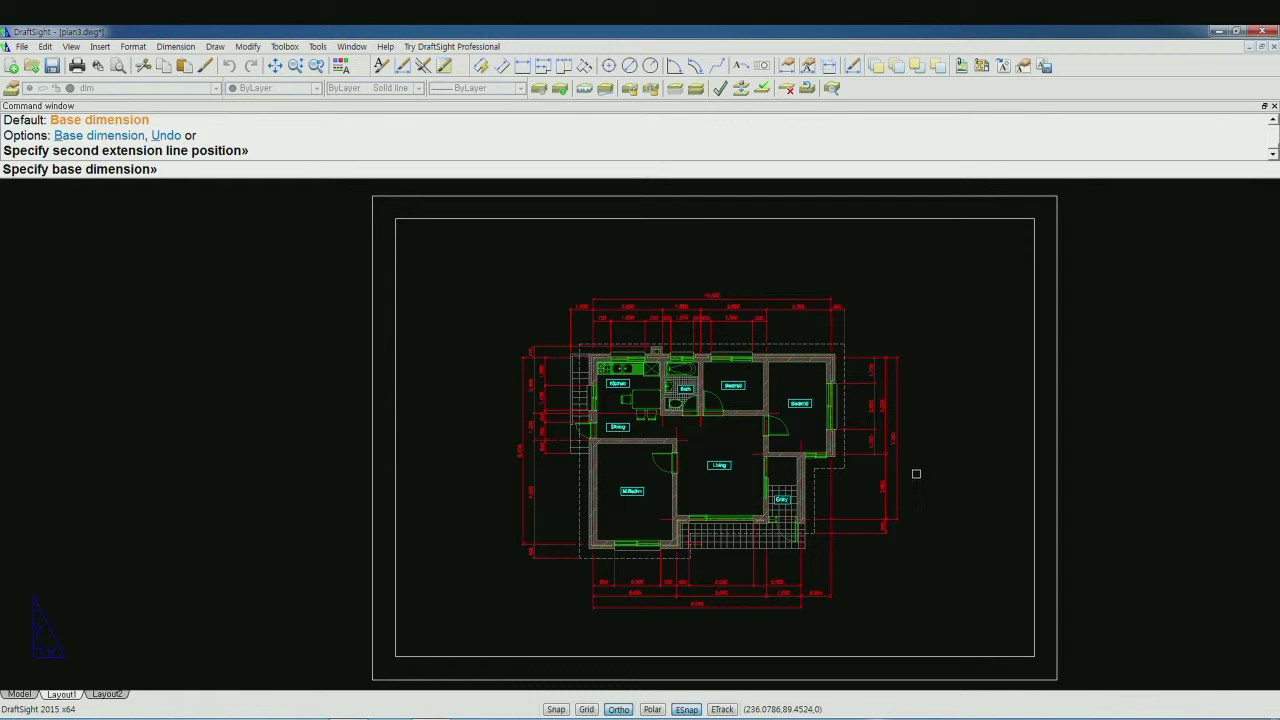
middle_drag(915, 474, 894, 468)
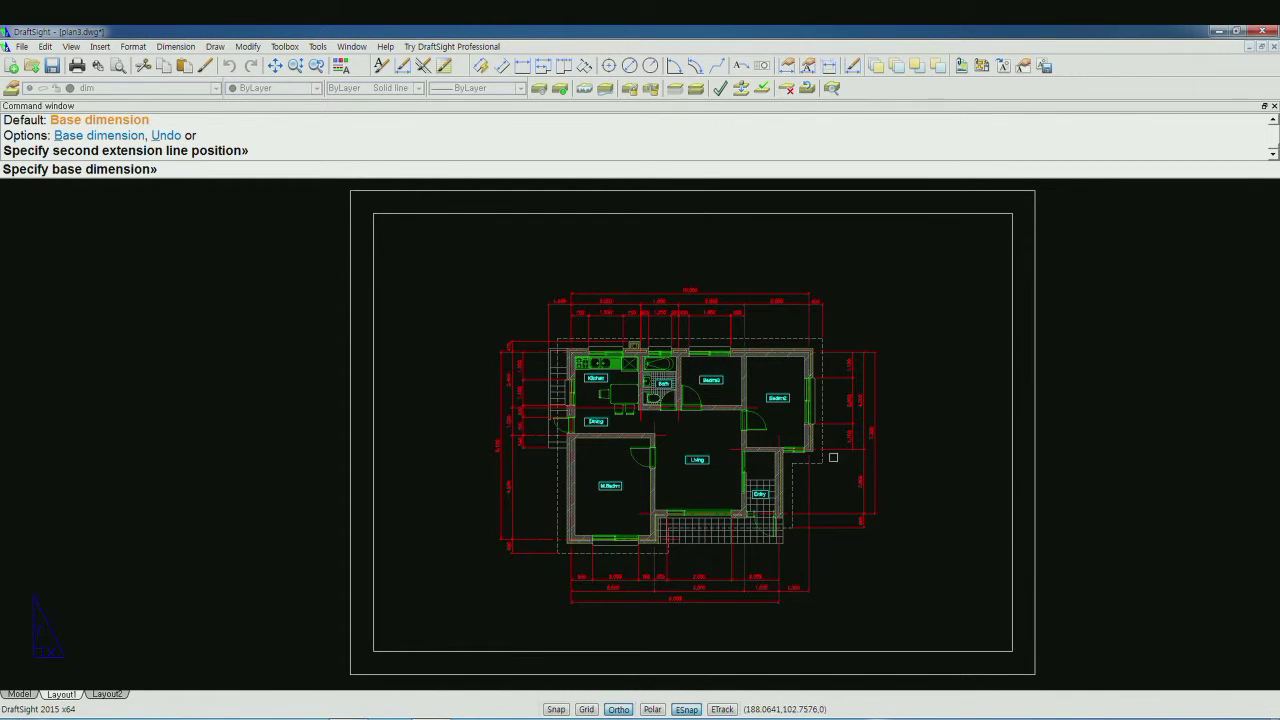
key(Escape)
- Make txt the current layer and bring the bottom dimensions into view
click(218, 91)
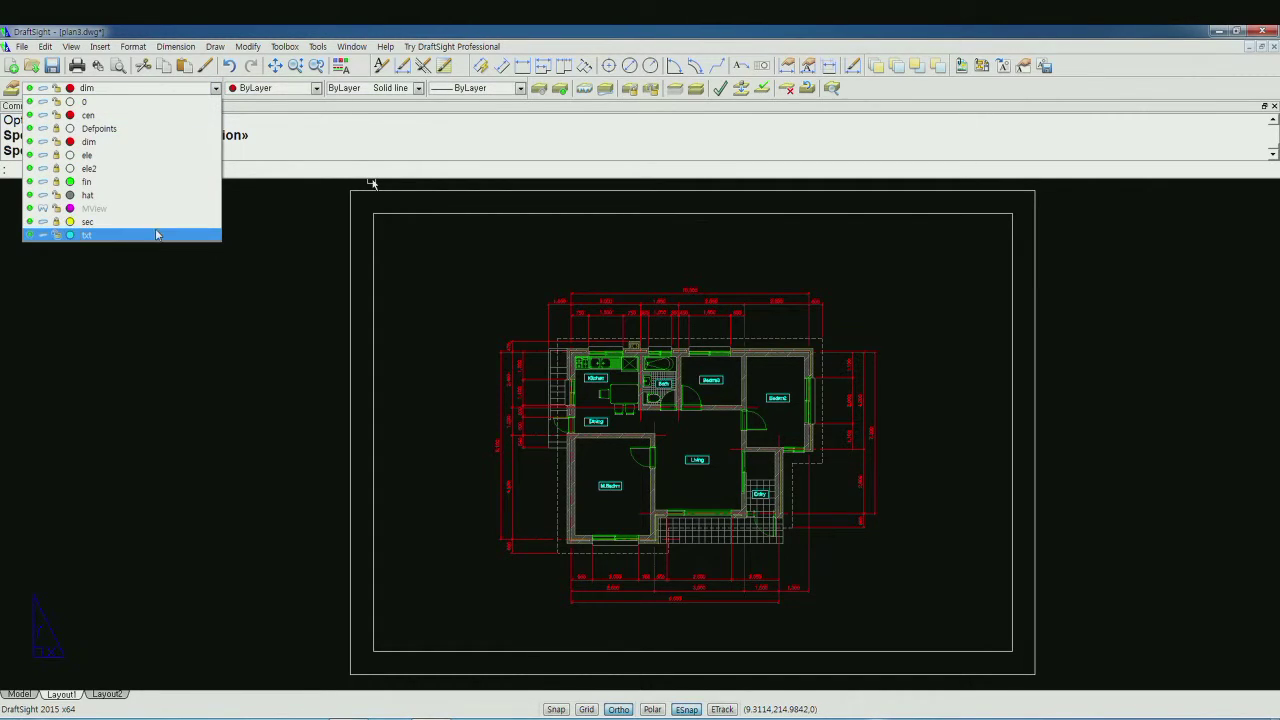
click(155, 237)
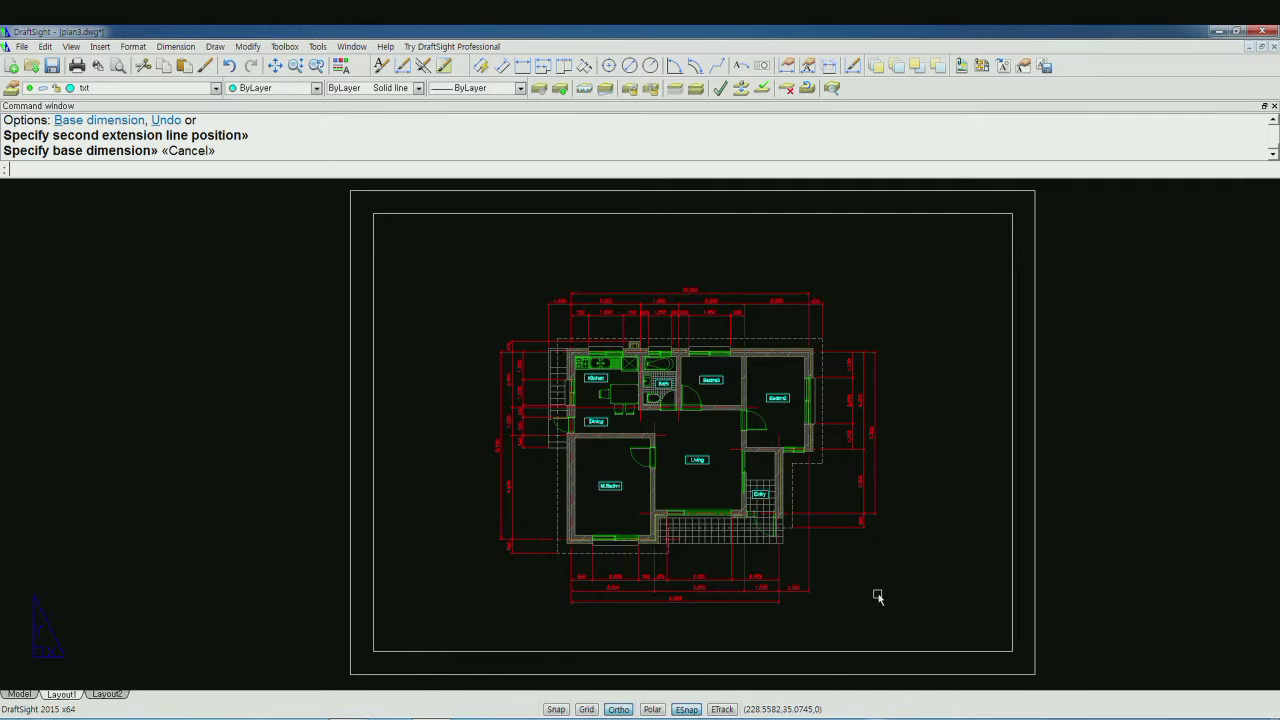
scroll(876, 596, up, 2)
scroll(876, 596, up, 2)
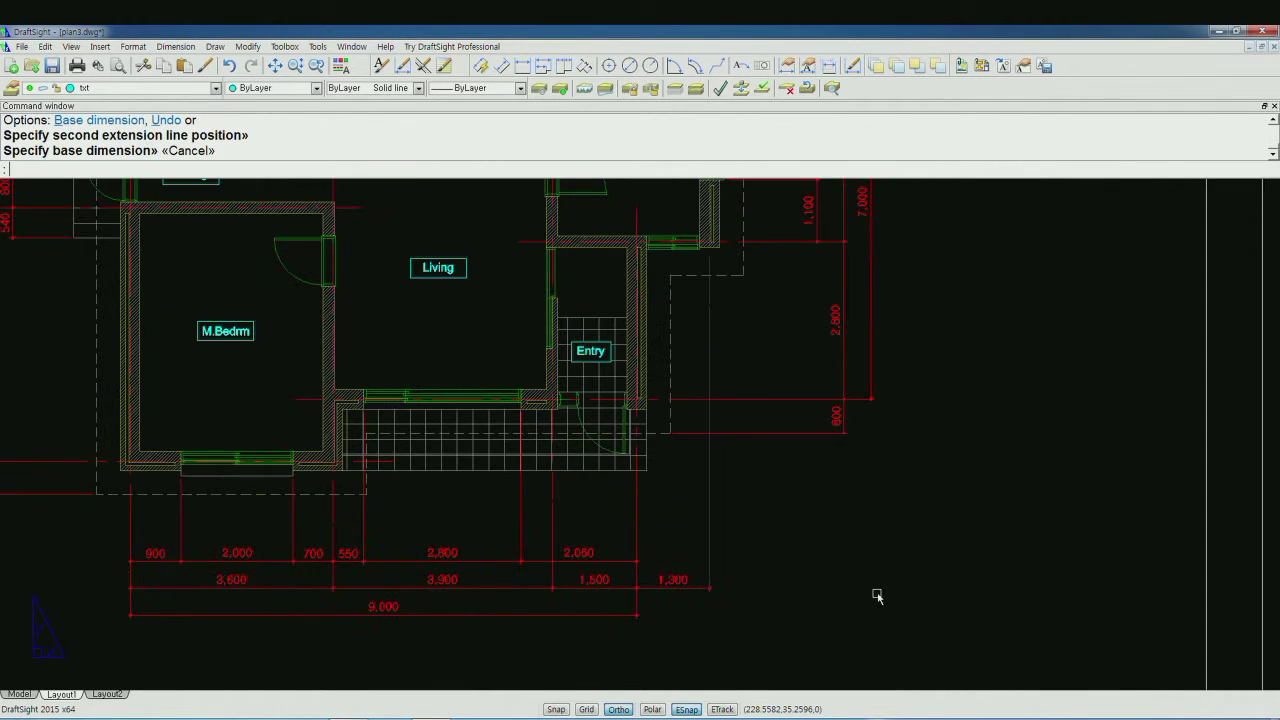
middle_drag(874, 594, 871, 557)
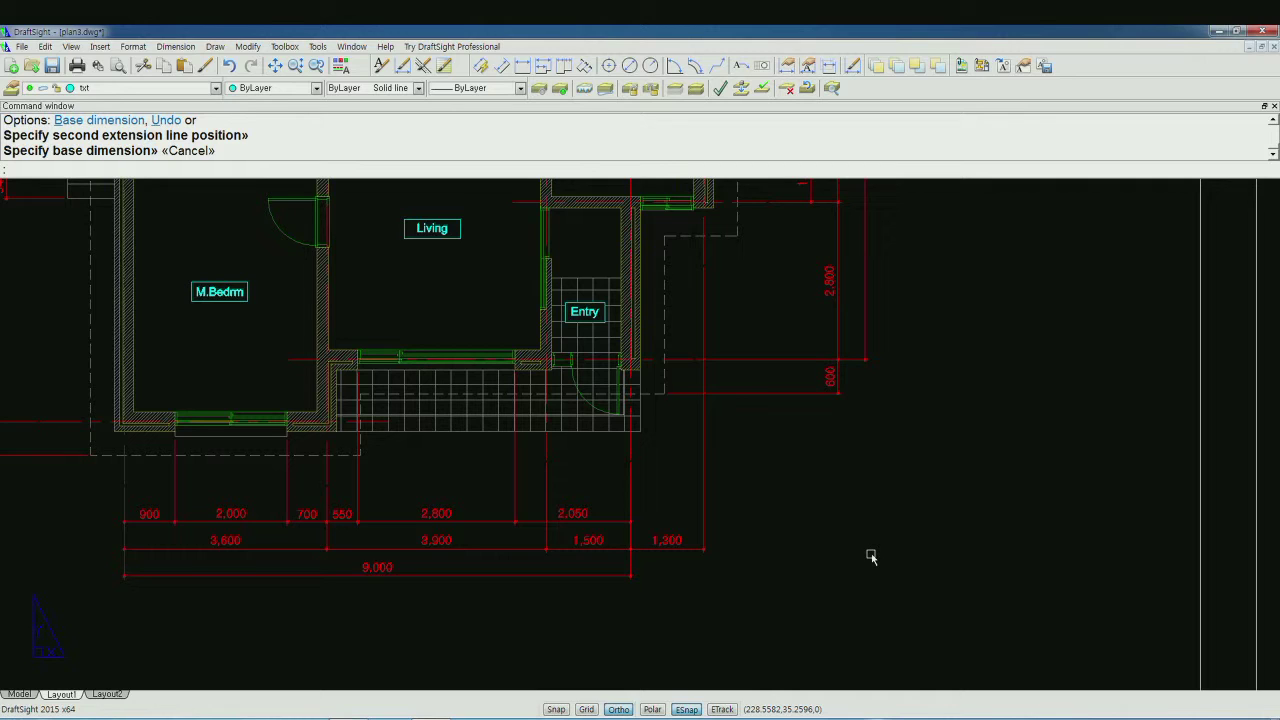
text(t)
- Start a note with a text box to the right of the bottom dimensions
key(Return)
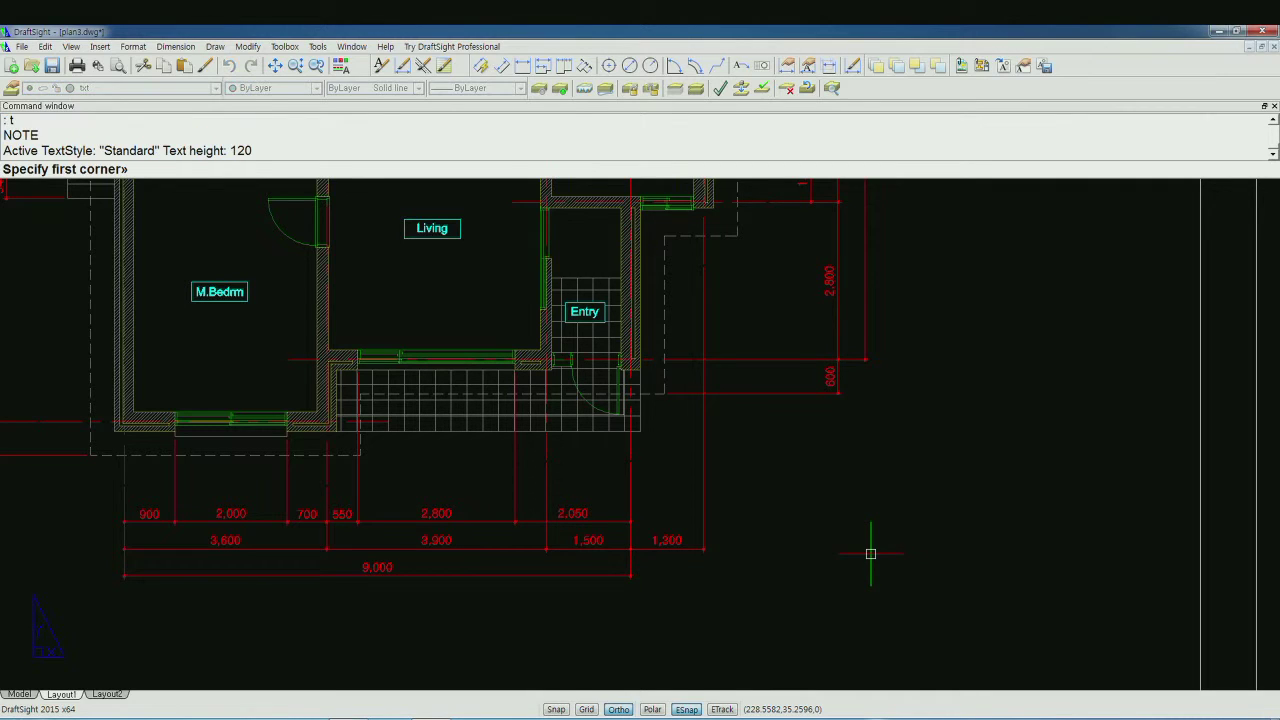
click(832, 510)
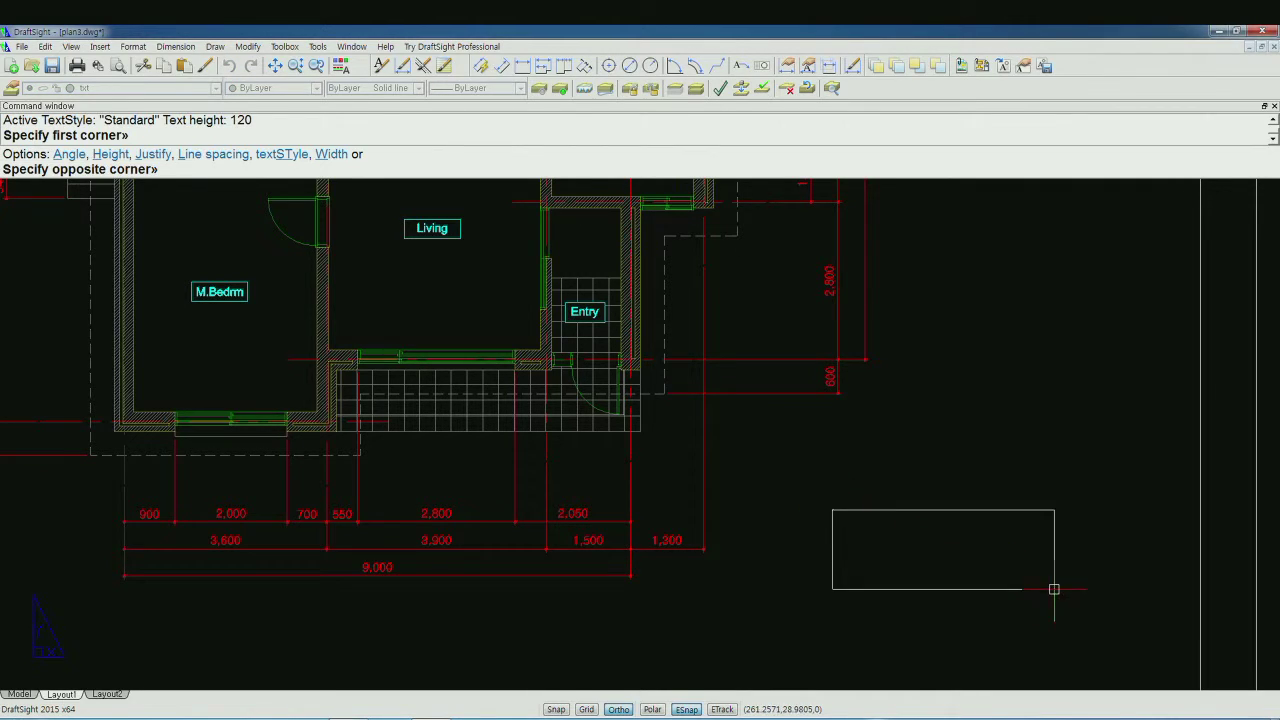
click(1055, 590)
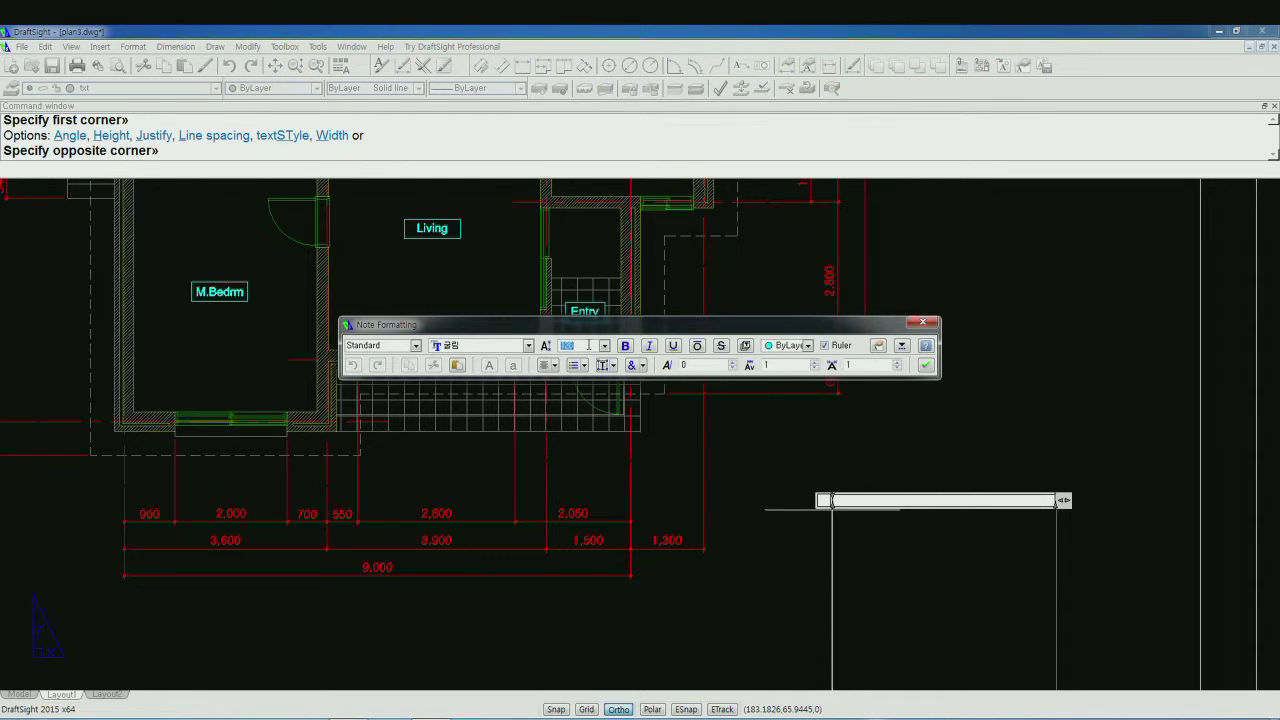
- Set the note font to Arial and select the 120 text height value
click(528, 346)
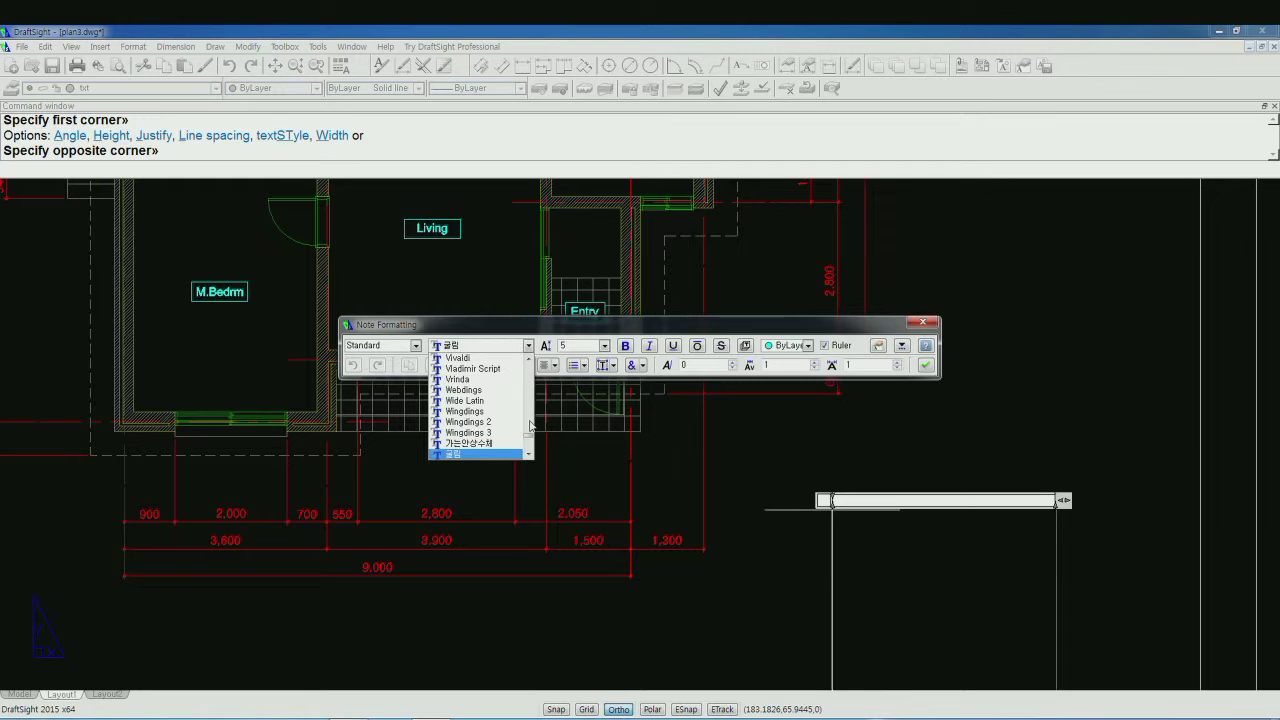
drag(529, 441, 527, 375)
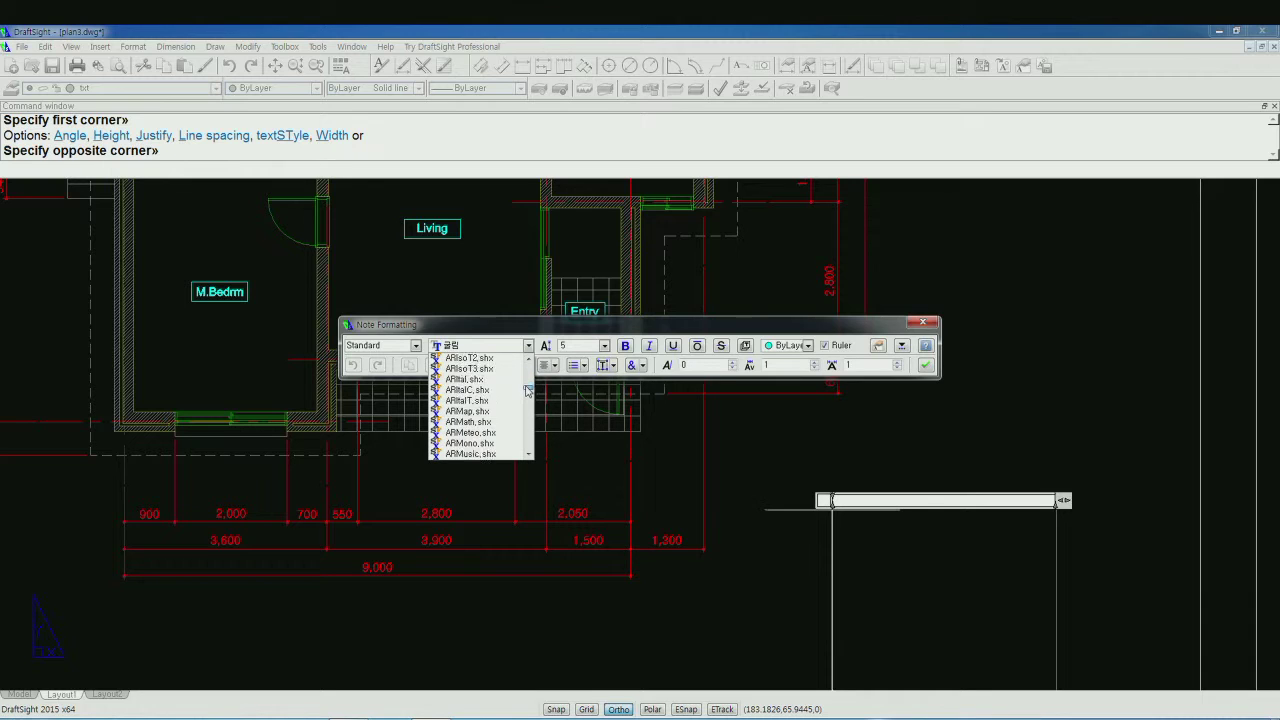
drag(527, 375, 528, 388)
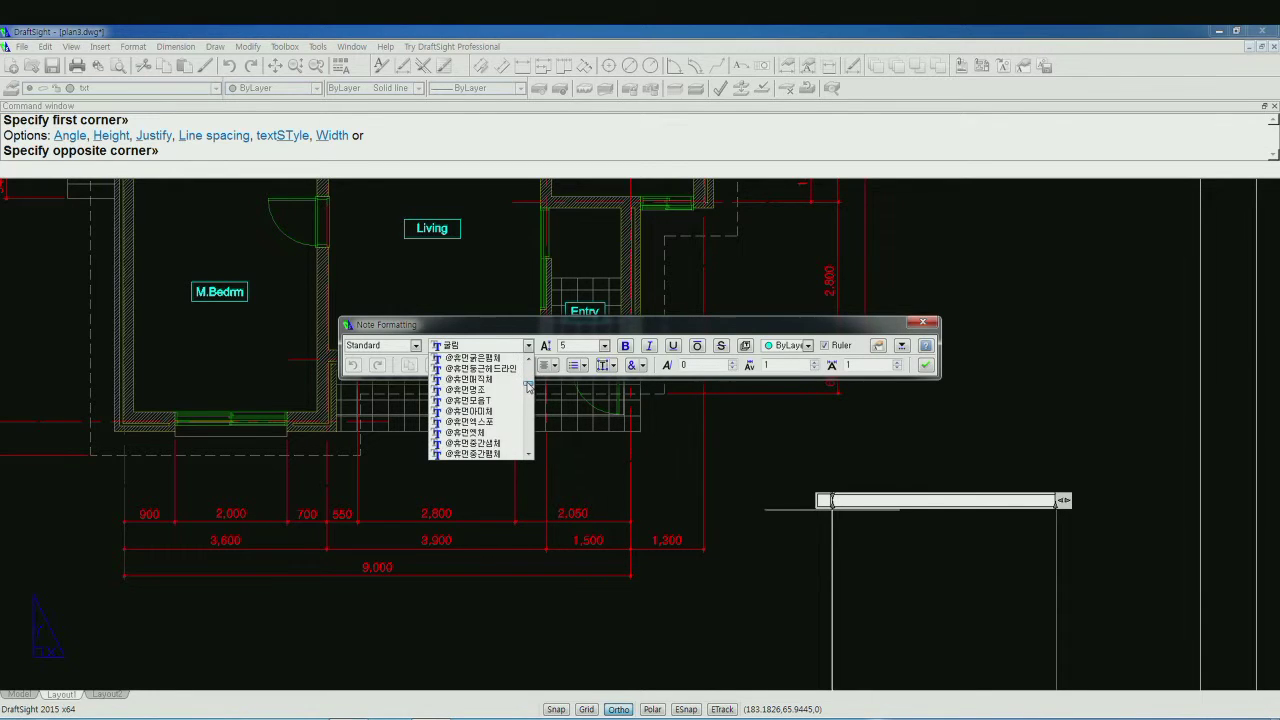
click(529, 454)
click(529, 454)
click(529, 454)
click(529, 454)
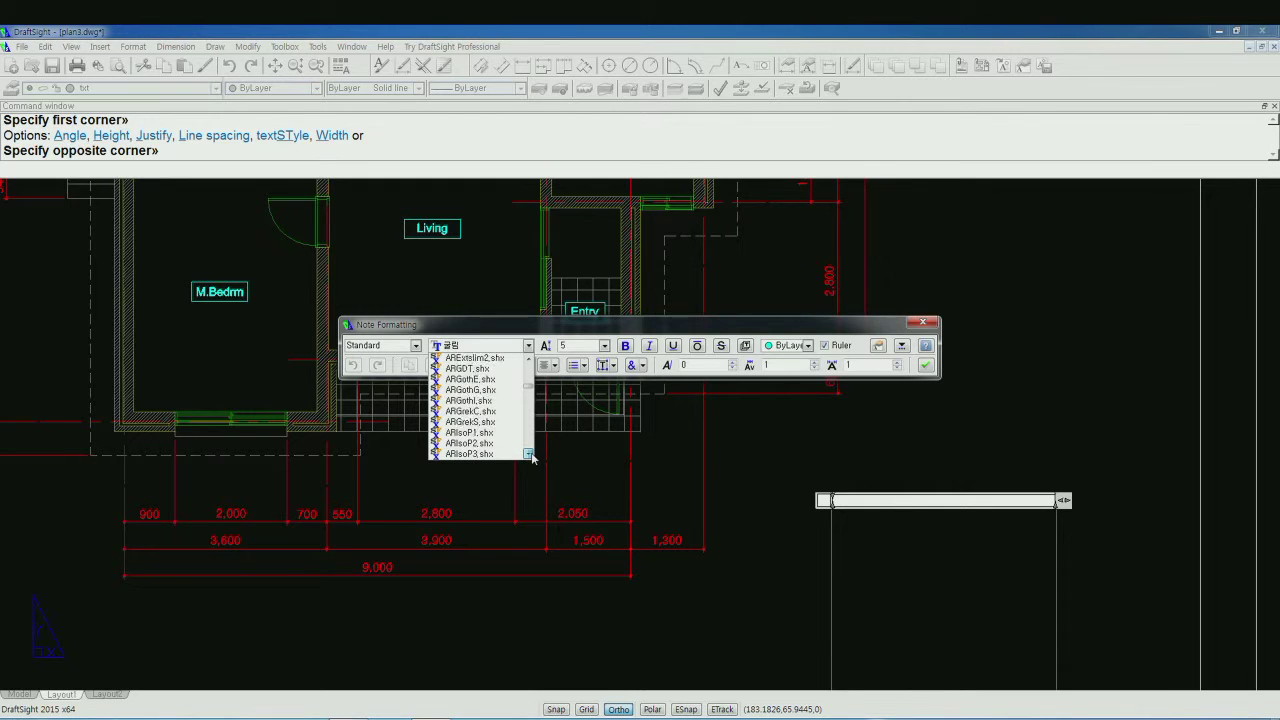
click(529, 454)
click(529, 454)
click(529, 454)
click(529, 454)
click(529, 454)
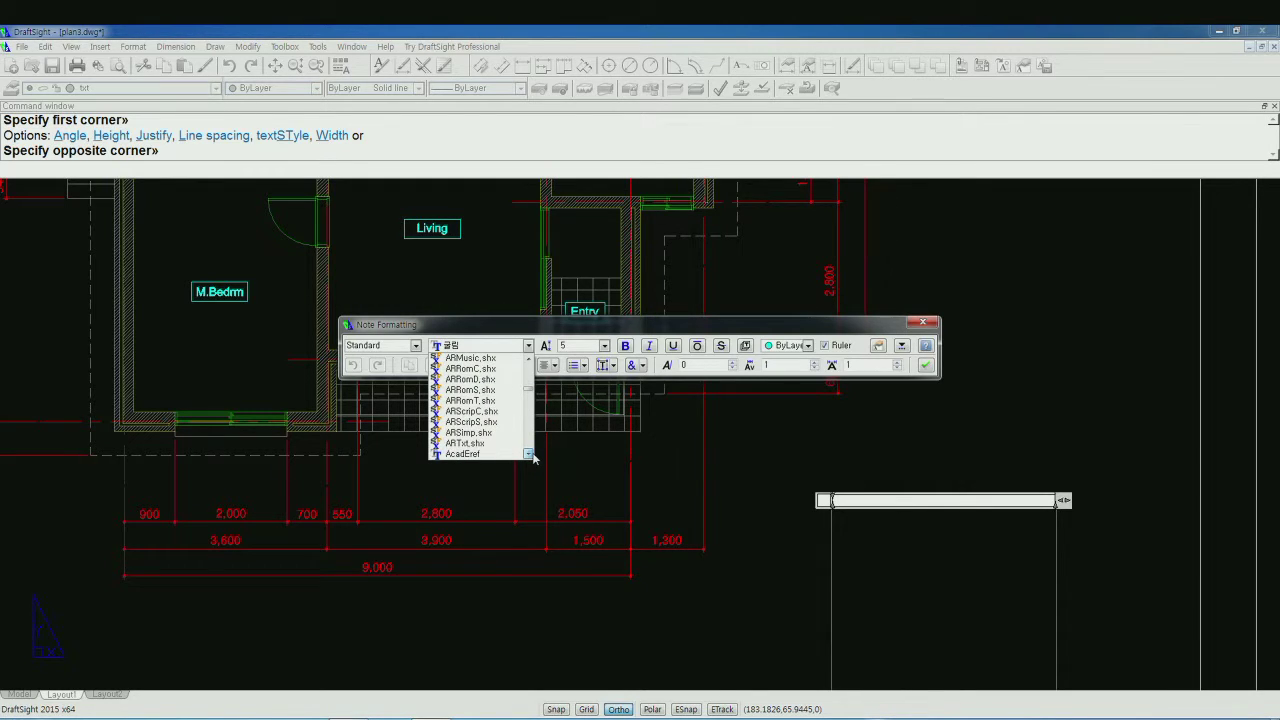
drag(528, 389, 529, 396)
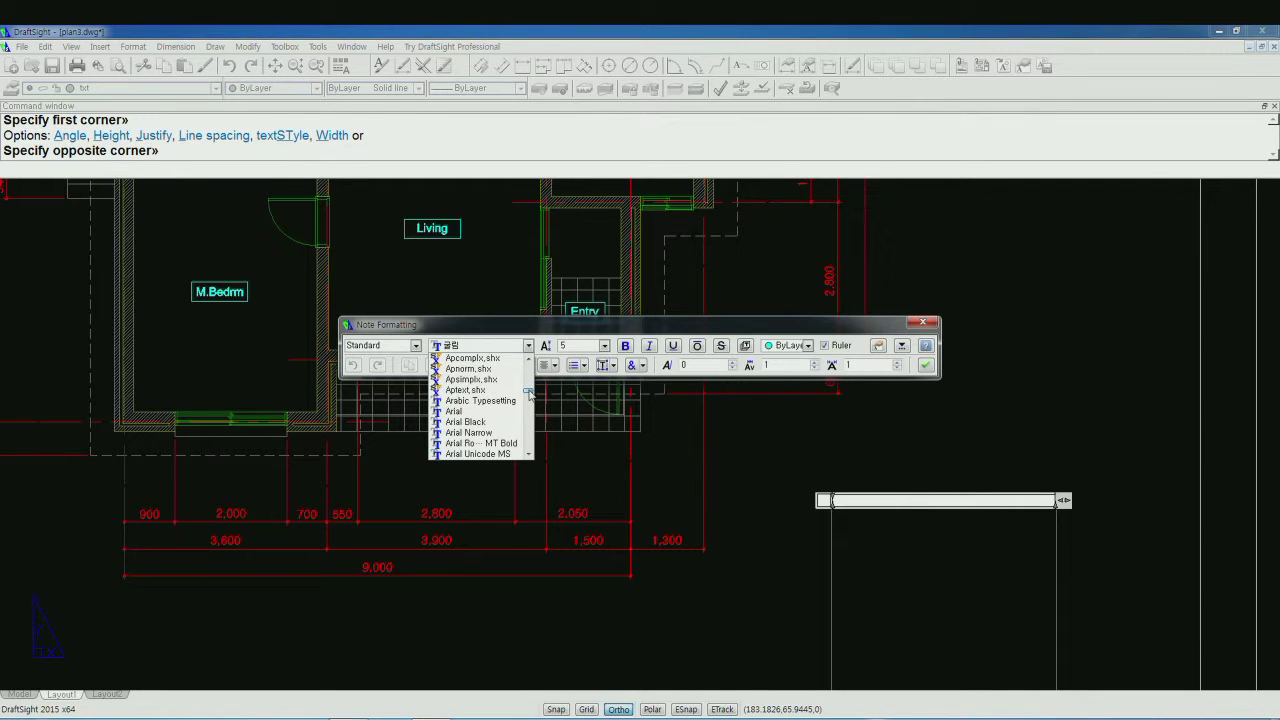
click(506, 412)
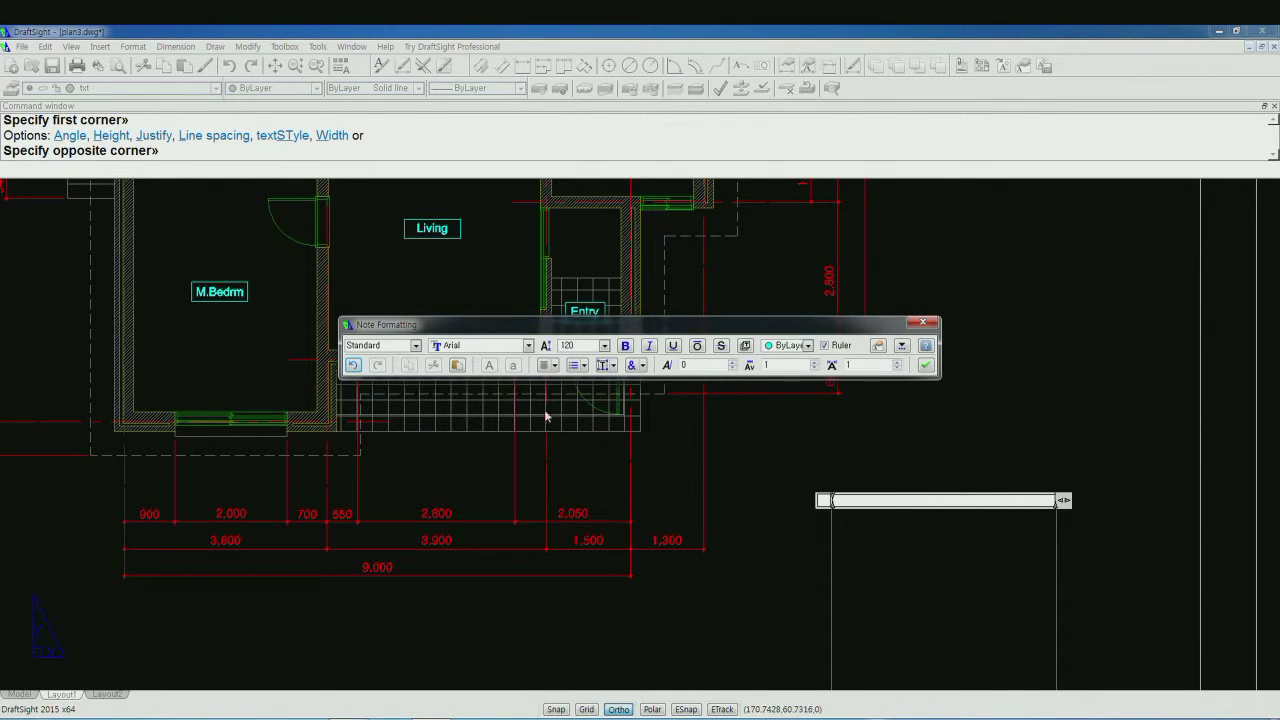
double_click(583, 345)
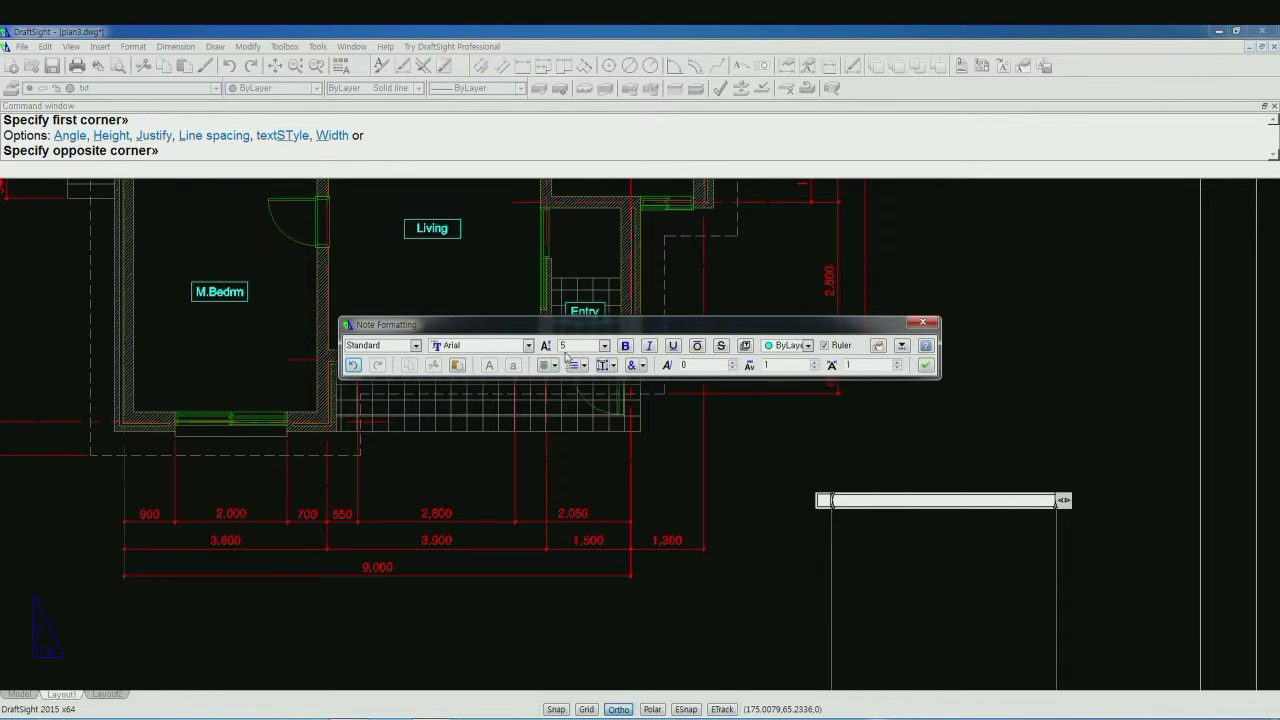
- Create a 'Floor Plan' note with Center justification and Middle Center attachment
click(556, 368)
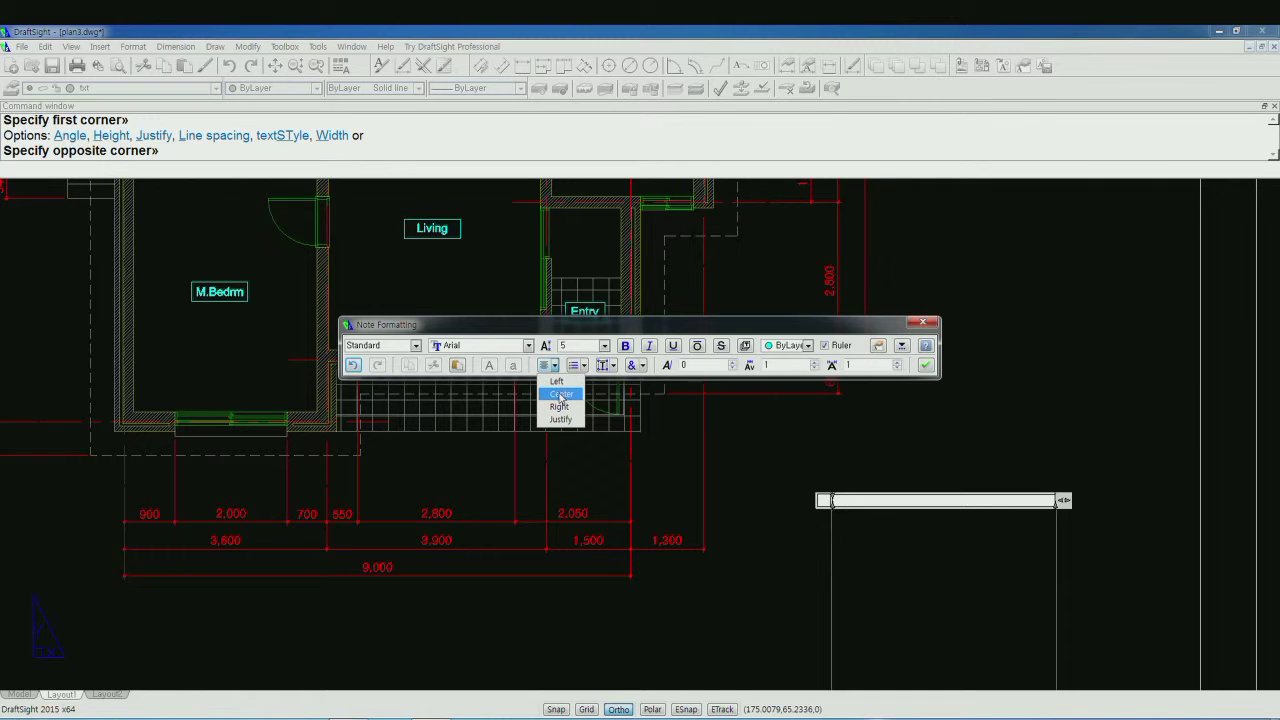
click(560, 394)
click(585, 370)
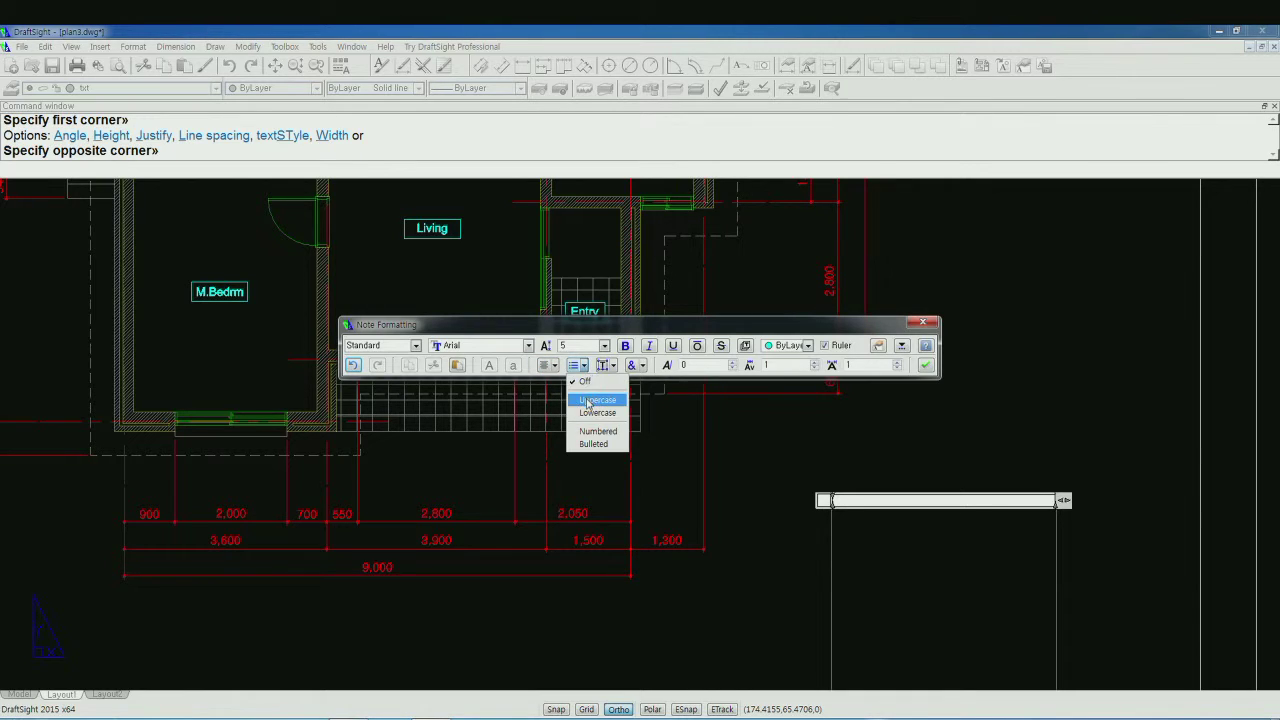
click(614, 367)
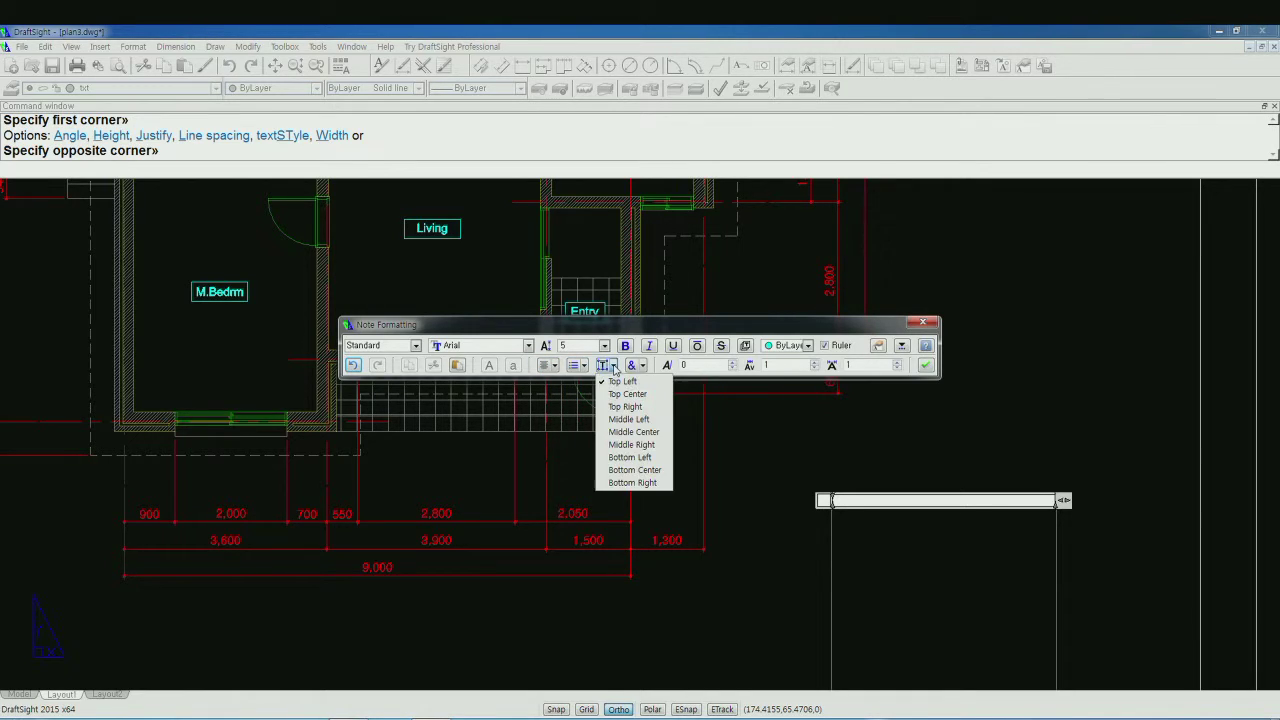
click(624, 432)
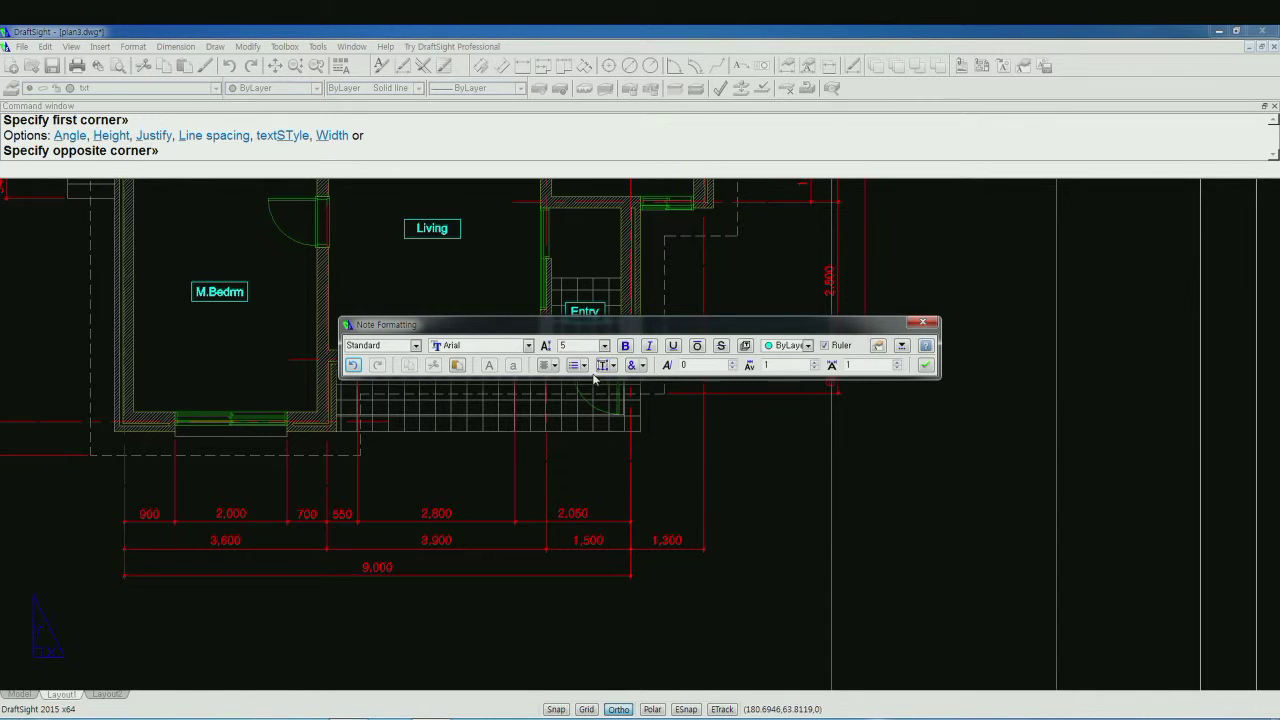
scroll(650, 457, down, 2)
text(F)
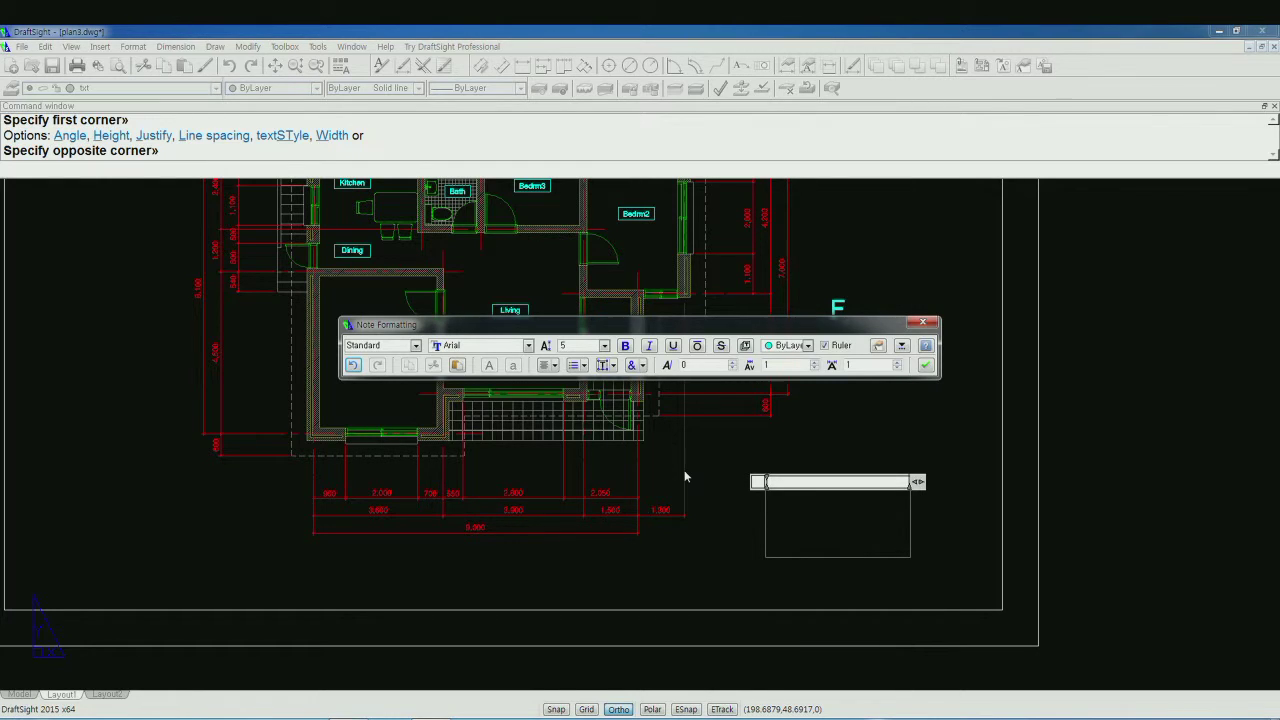
text(loor)
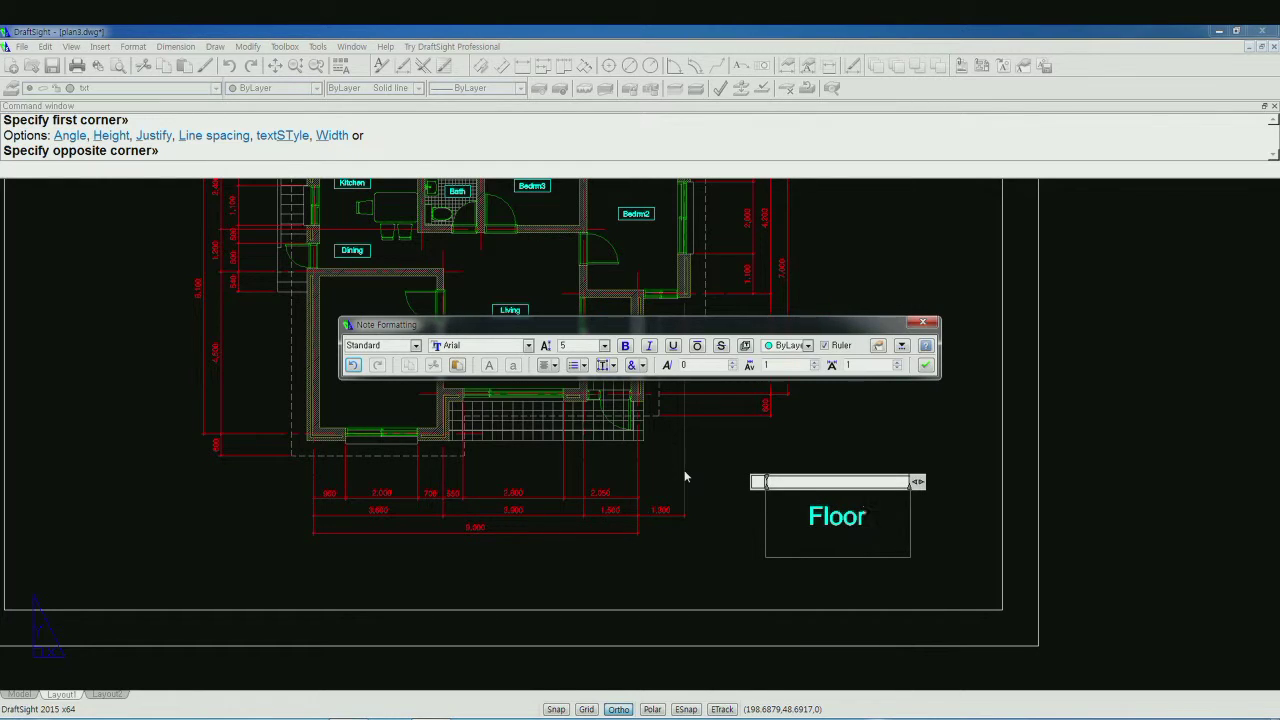
text( P)
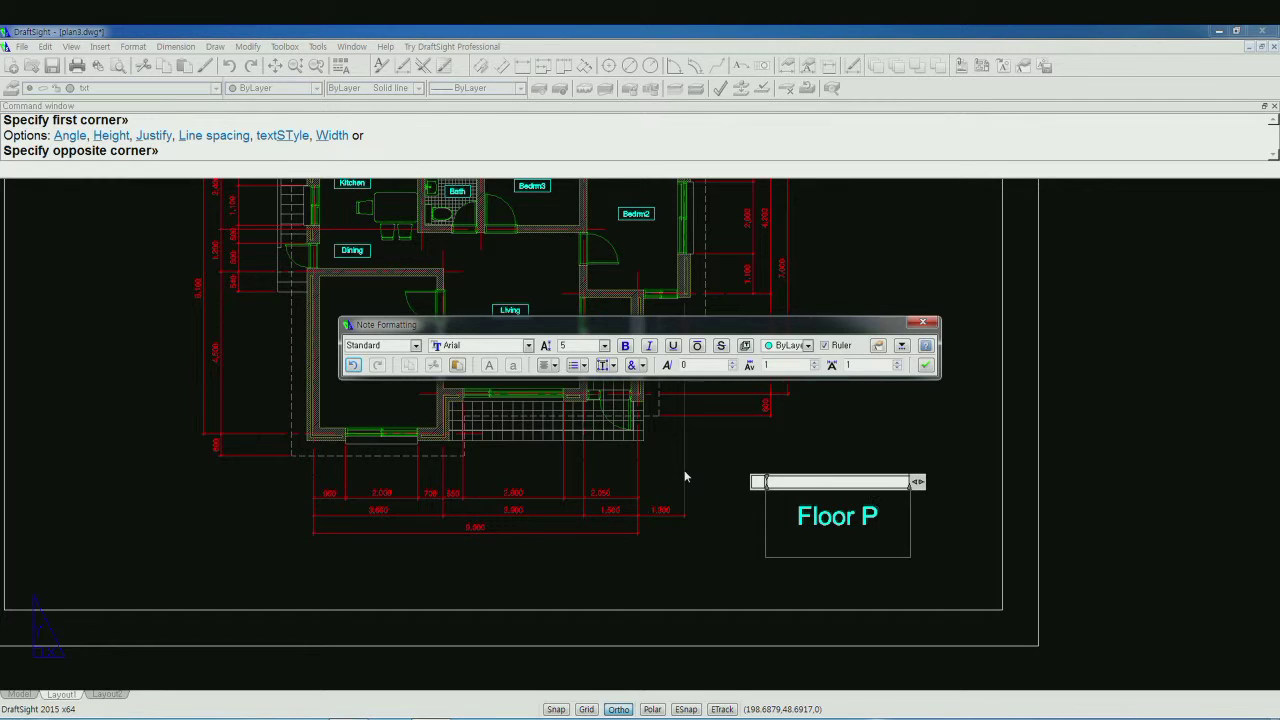
text(lan)
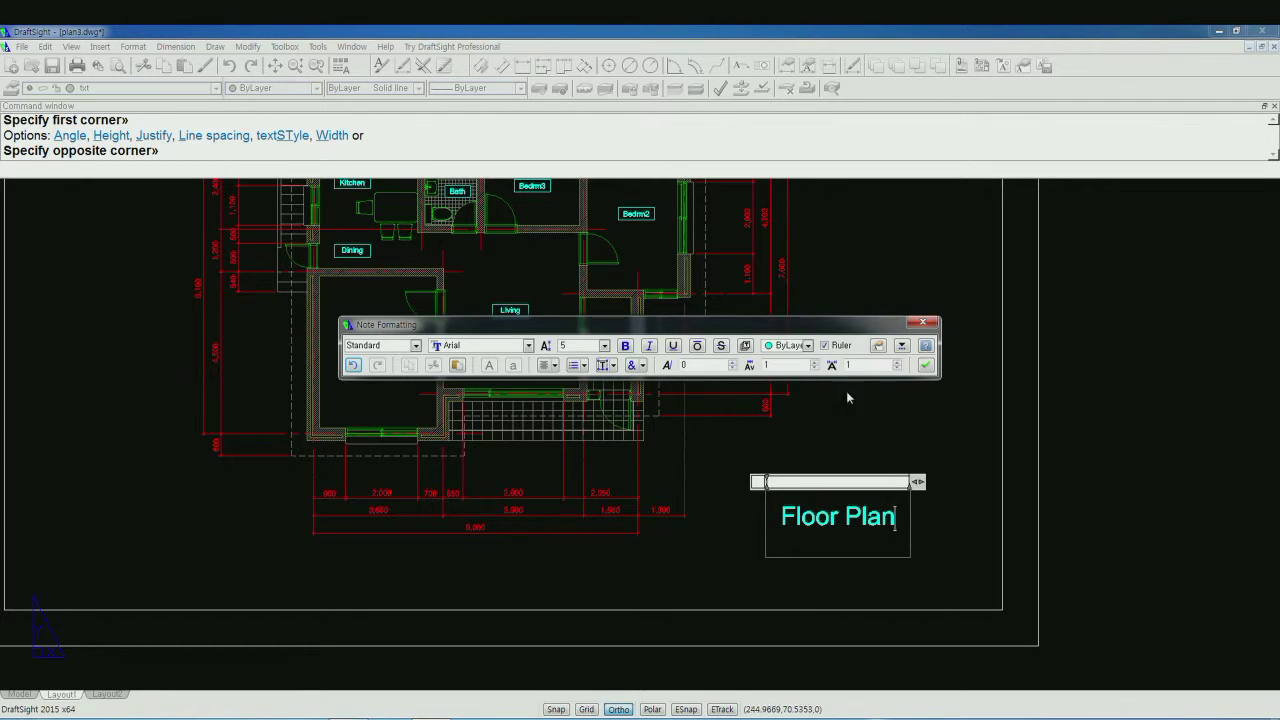
click(925, 365)
scroll(789, 568, up, 2)
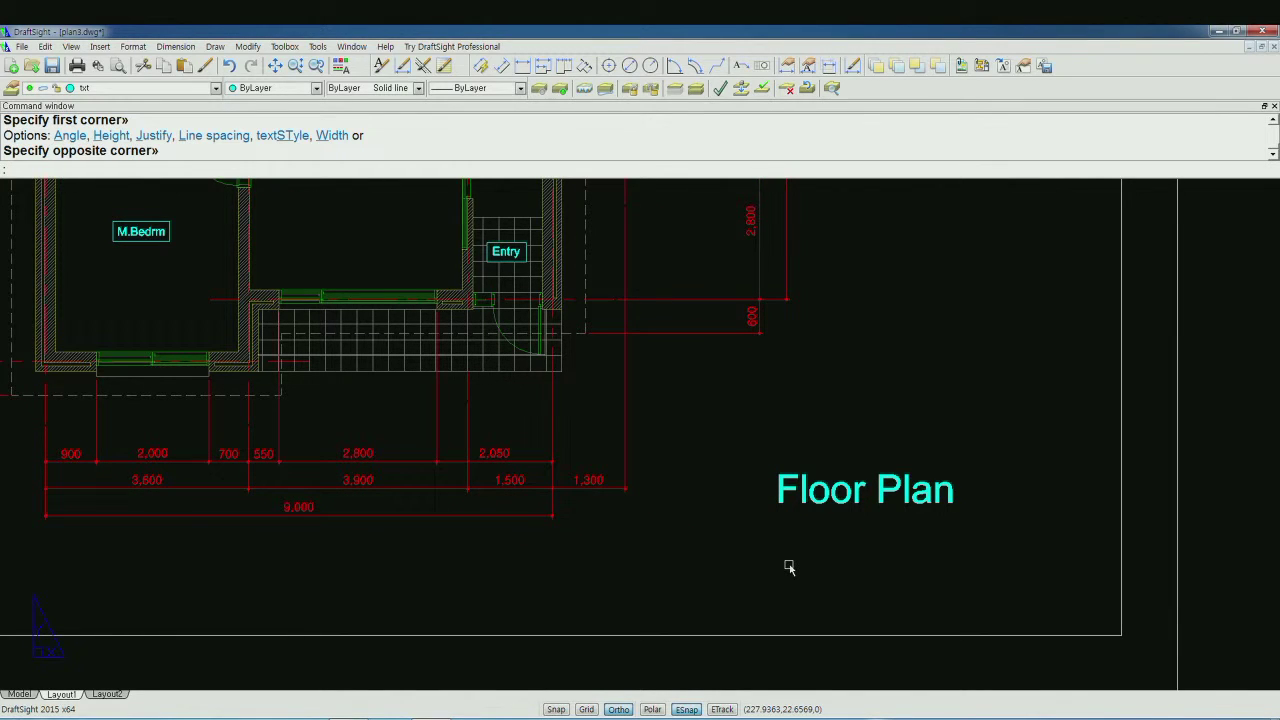
- Draw a radius 5 circle to the left of the Floor Plan title
text(c)
key(Return)
click(710, 517)
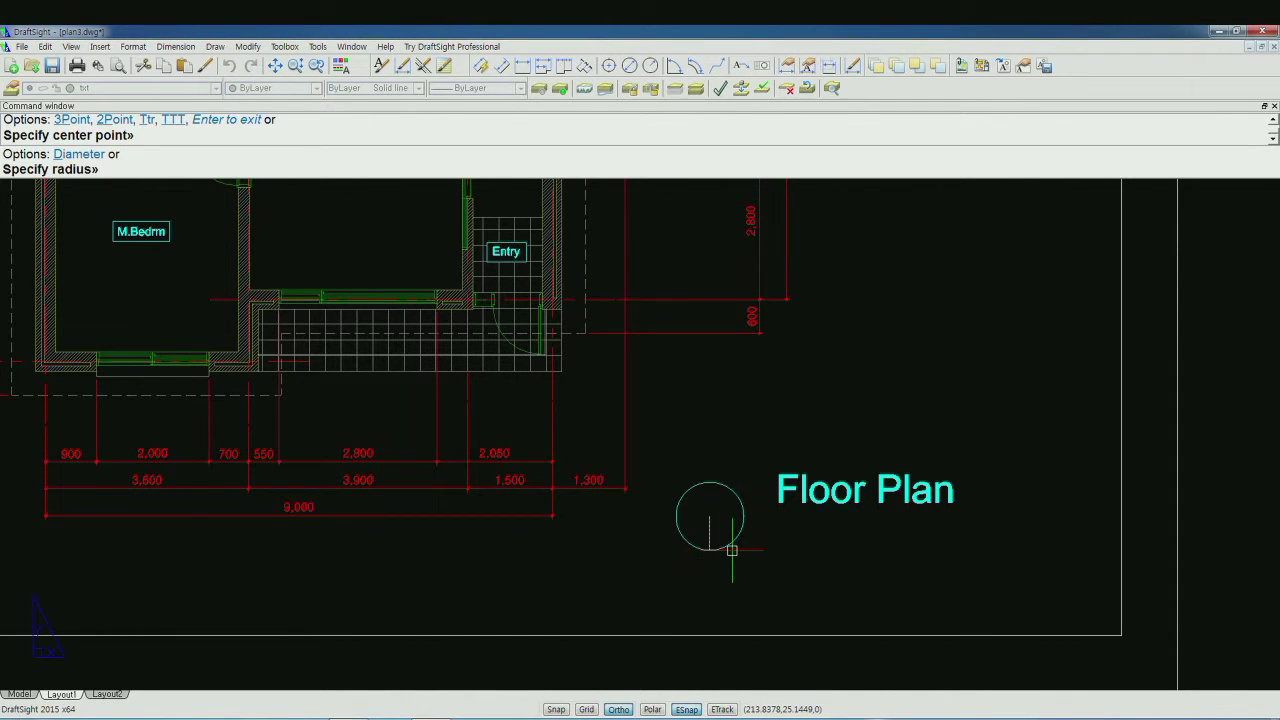
text(5)
key(Return)
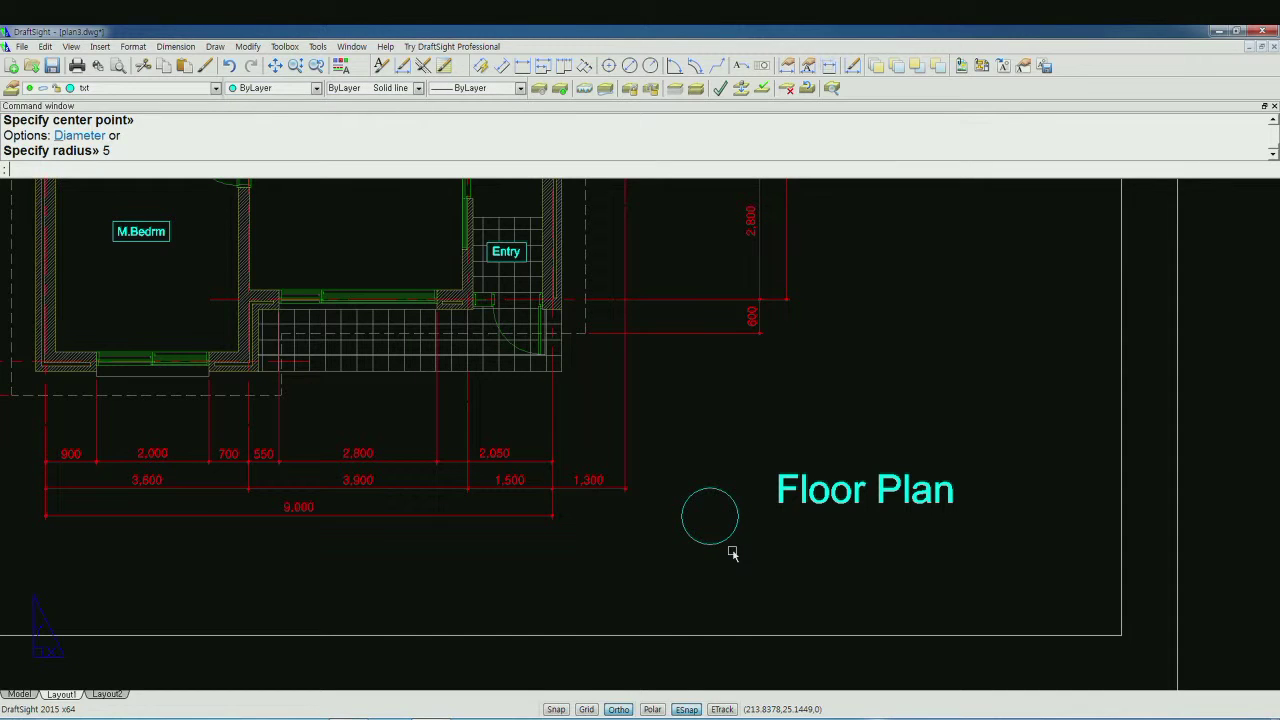
- Draw a line from the circle's right quadrant running right beneath the title
text(l)
key(Return)
shift+right_click(732, 550)
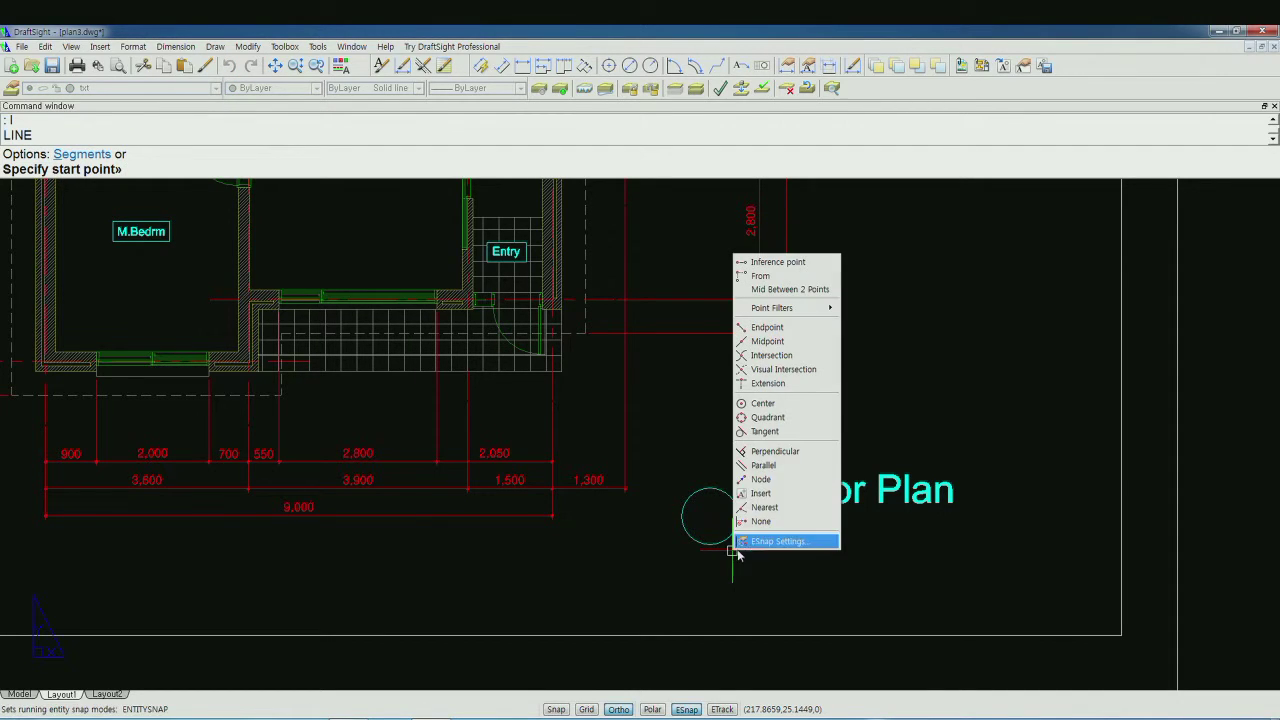
click(768, 417)
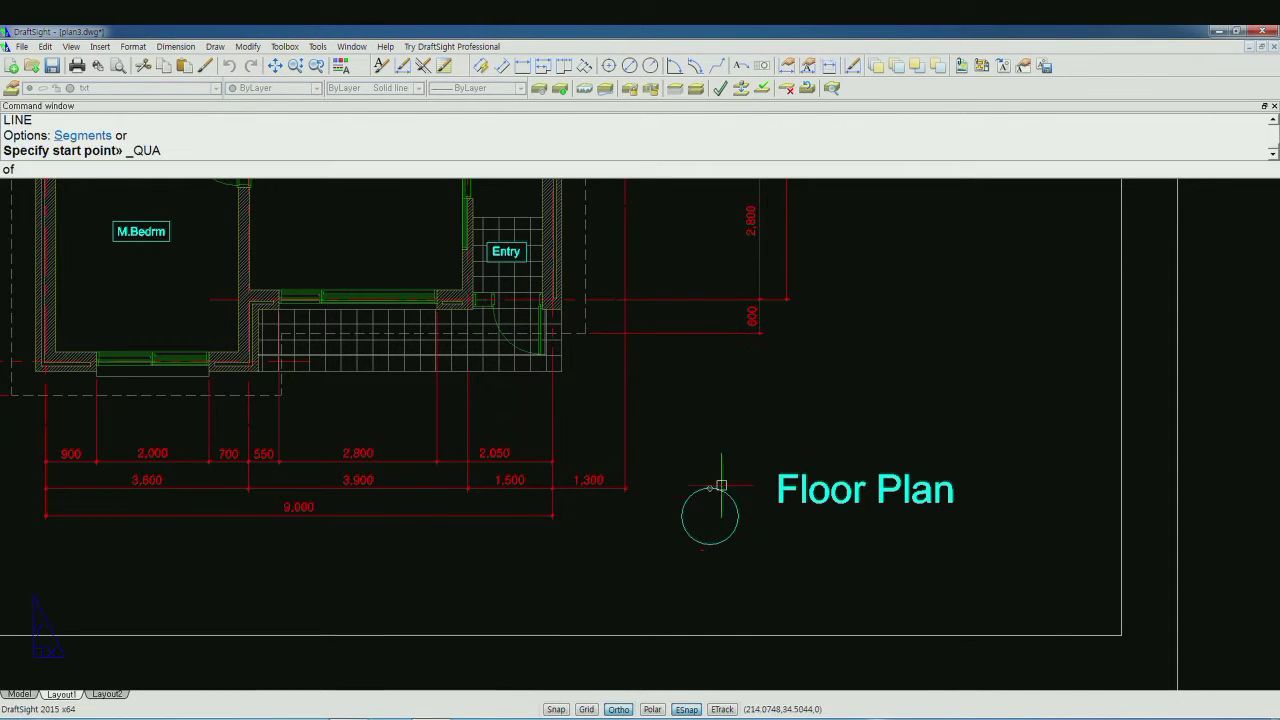
click(687, 529)
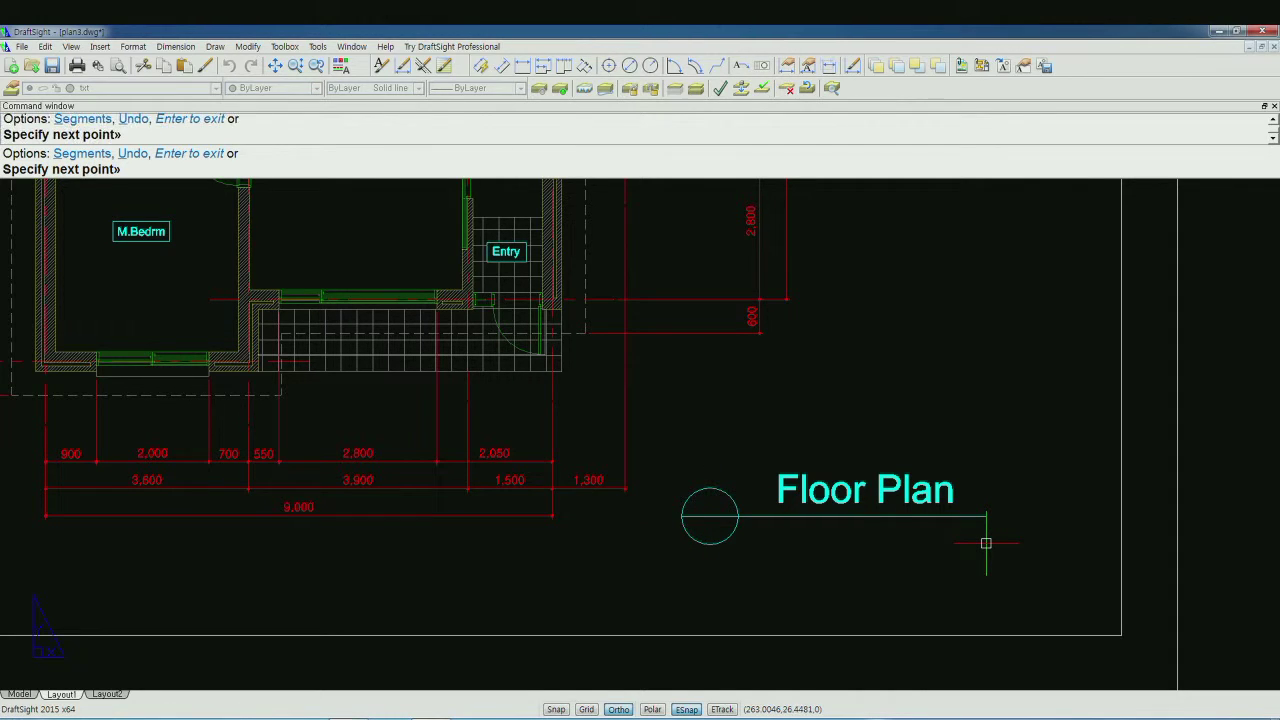
click(986, 543)
key(Return)
key(Return)
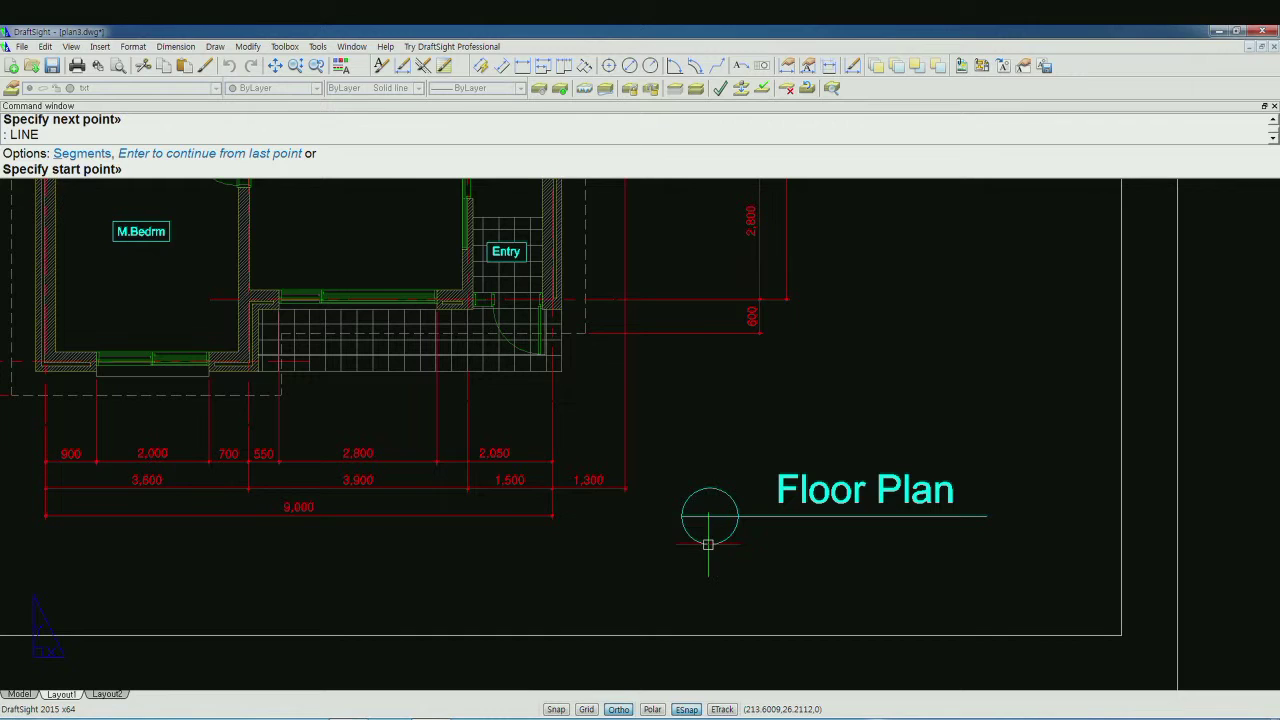
- Draw a vertical line from the circle's bottom quadrant upward through the circle
shift+right_click(724, 552)
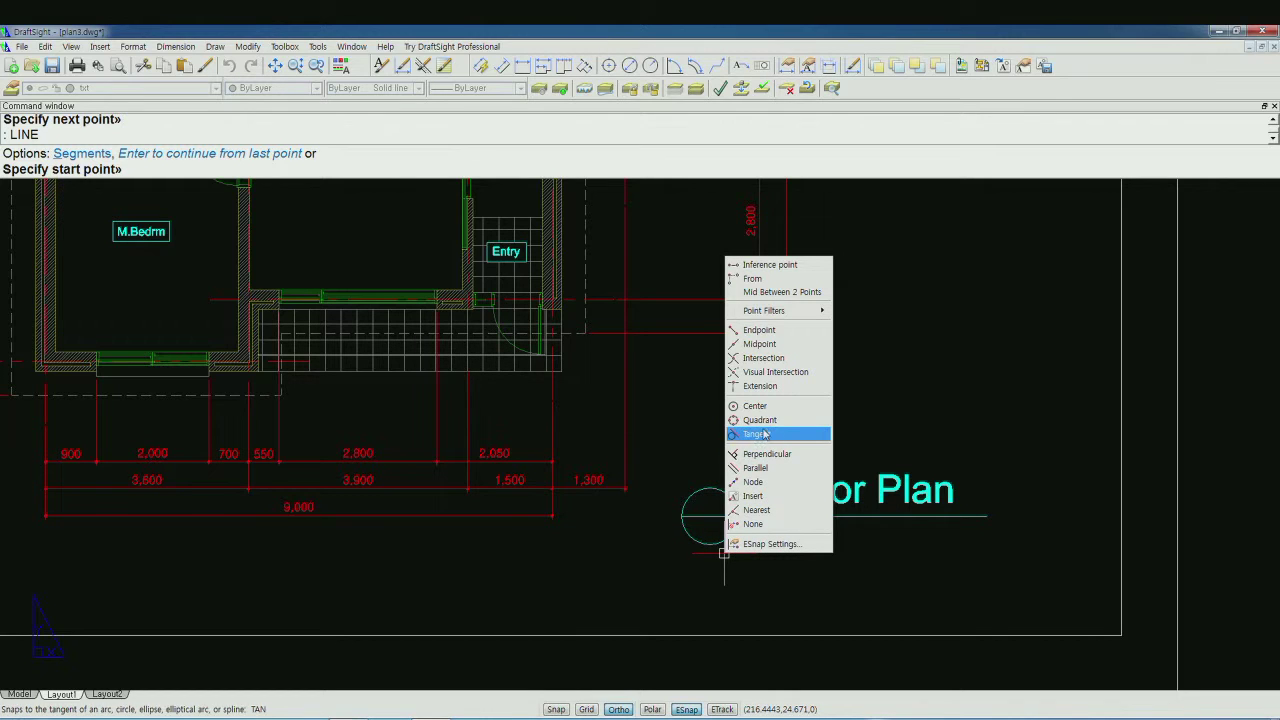
click(760, 420)
click(723, 545)
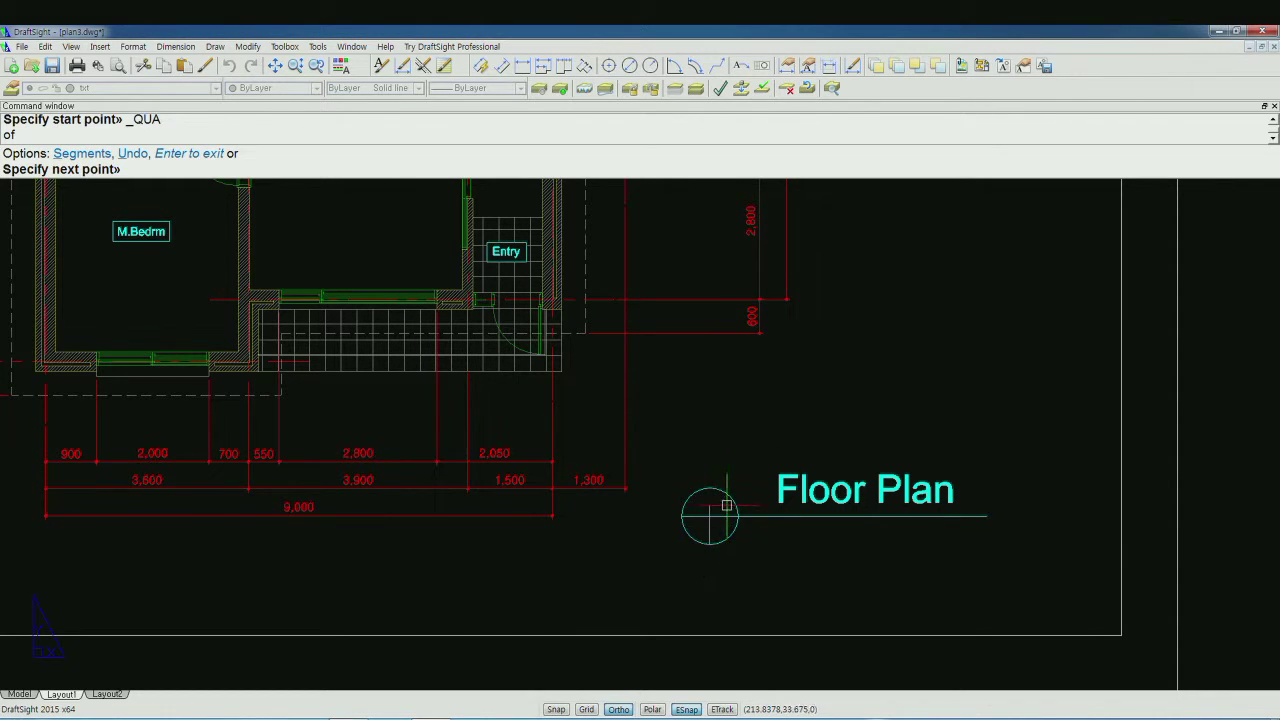
click(739, 474)
- Grip-stretch the vertical line's top endpoint to the circle's centre
scroll(739, 474, up, 2)
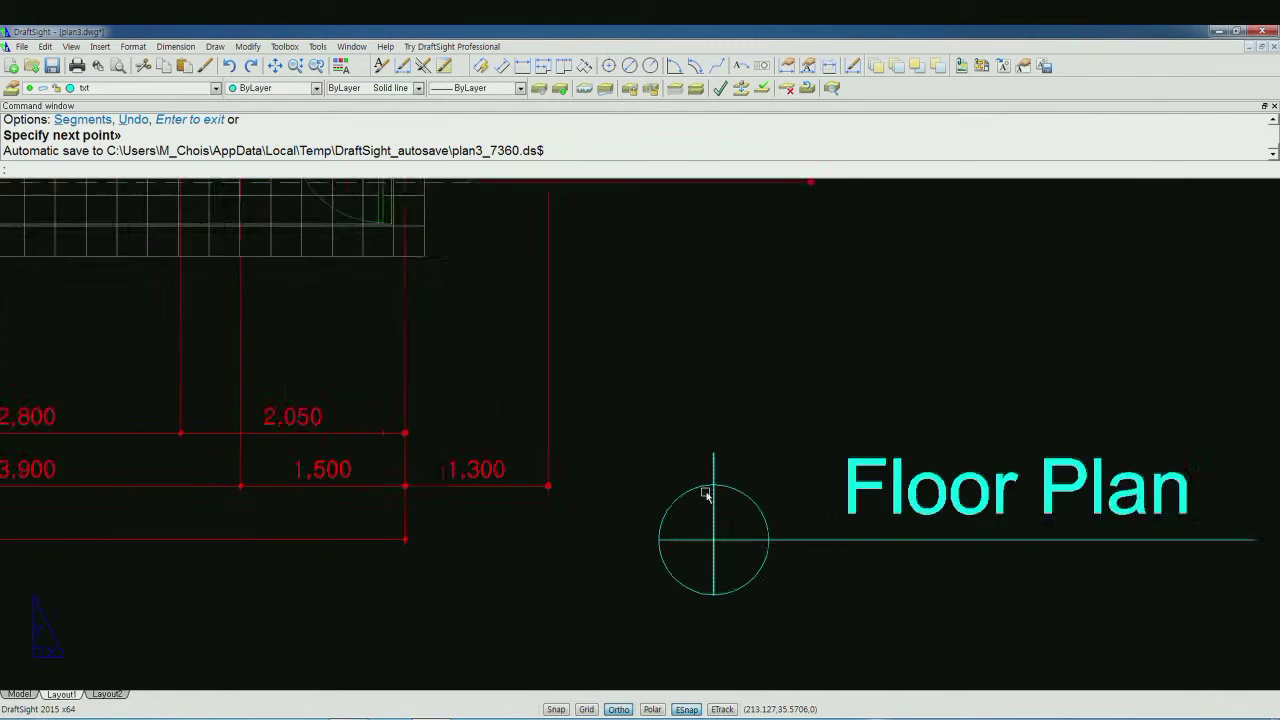
scroll(739, 474, up, 1)
key(Return)
click(718, 472)
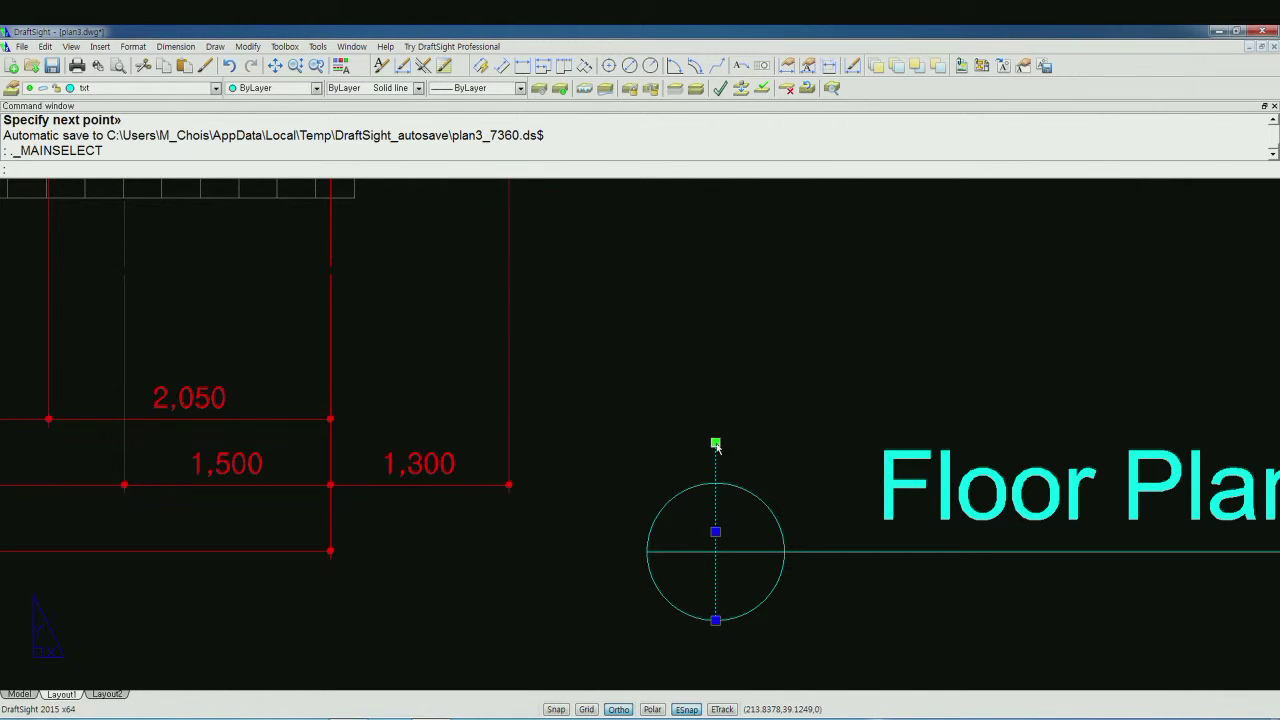
click(715, 442)
click(715, 551)
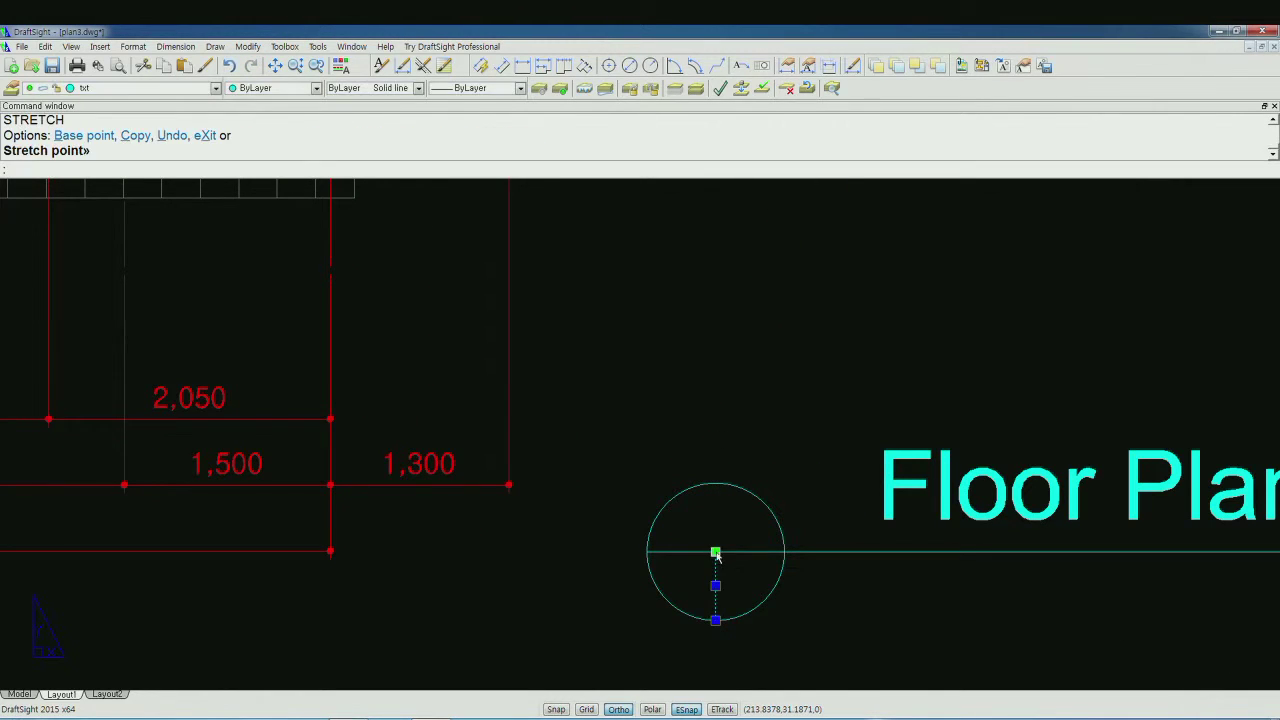
key(Escape)
text(le)
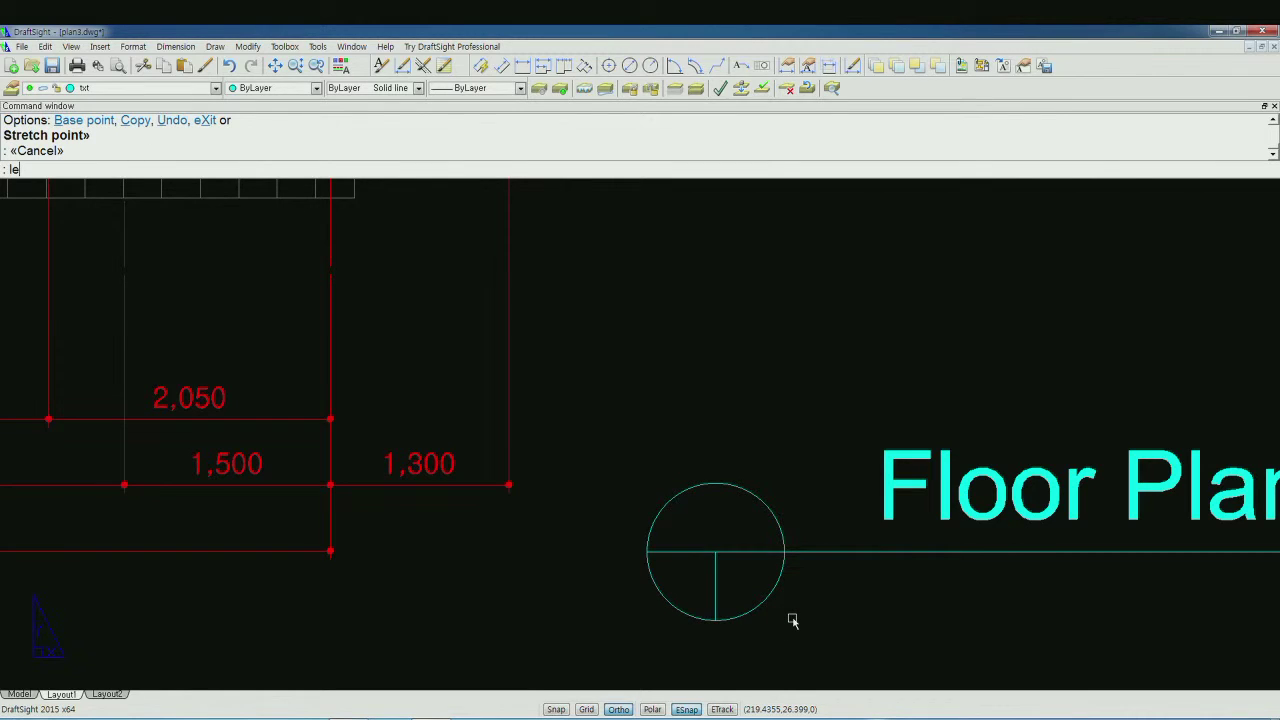
- Lengthen the horizontal and vertical lines by a 2.5 increment past the circle
text(n)
key(Return)
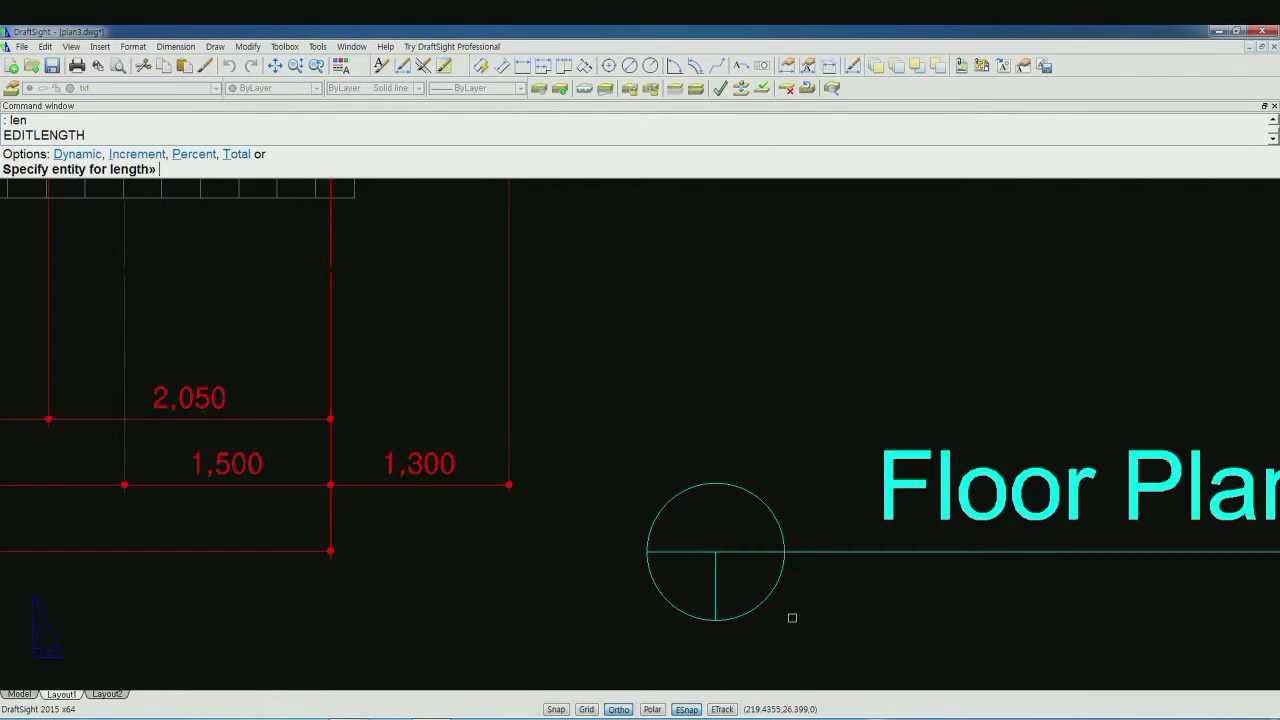
text(i)
key(Return)
text(2)
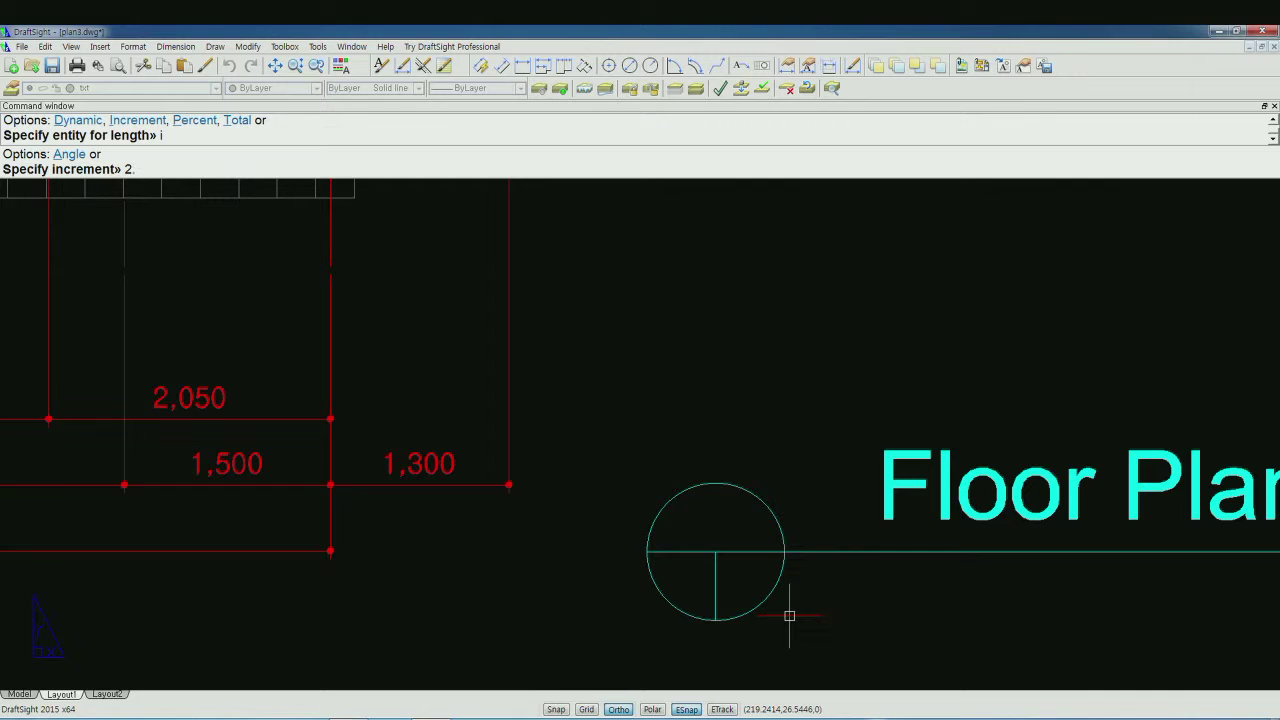
text(.5)
key(Return)
click(700, 560)
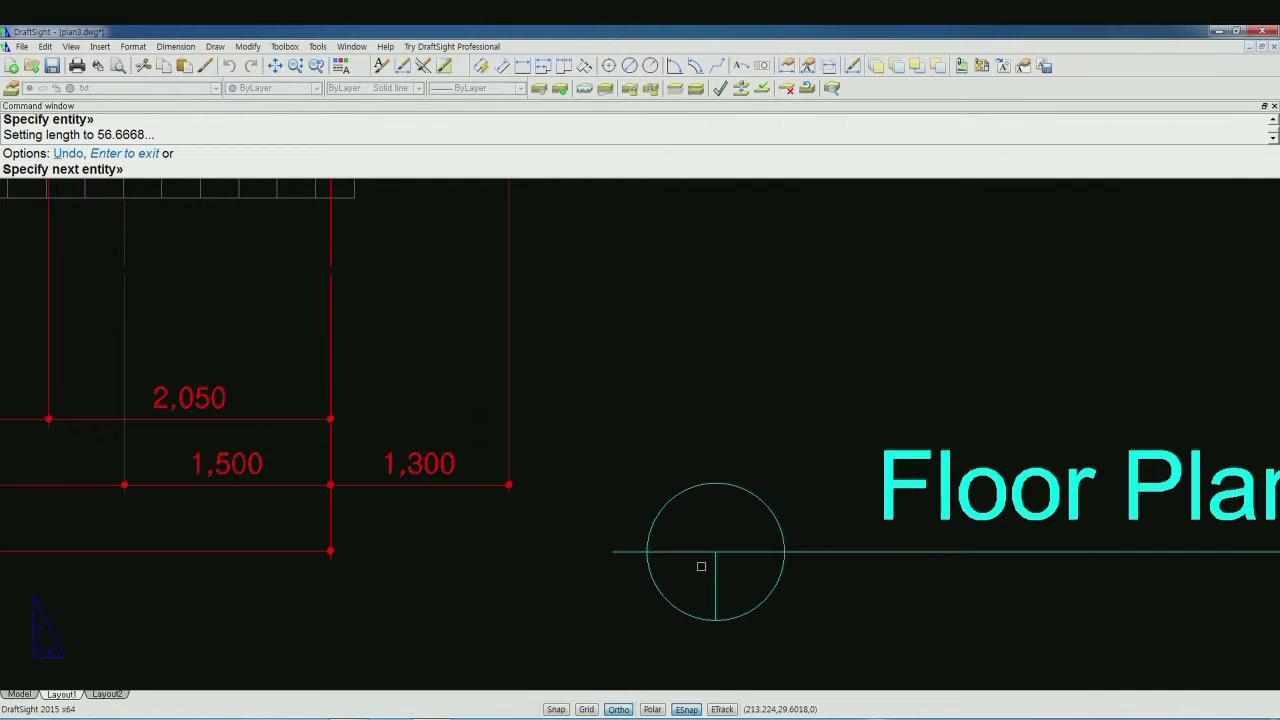
click(715, 590)
key(Return)
scroll(715, 590, down, 3)
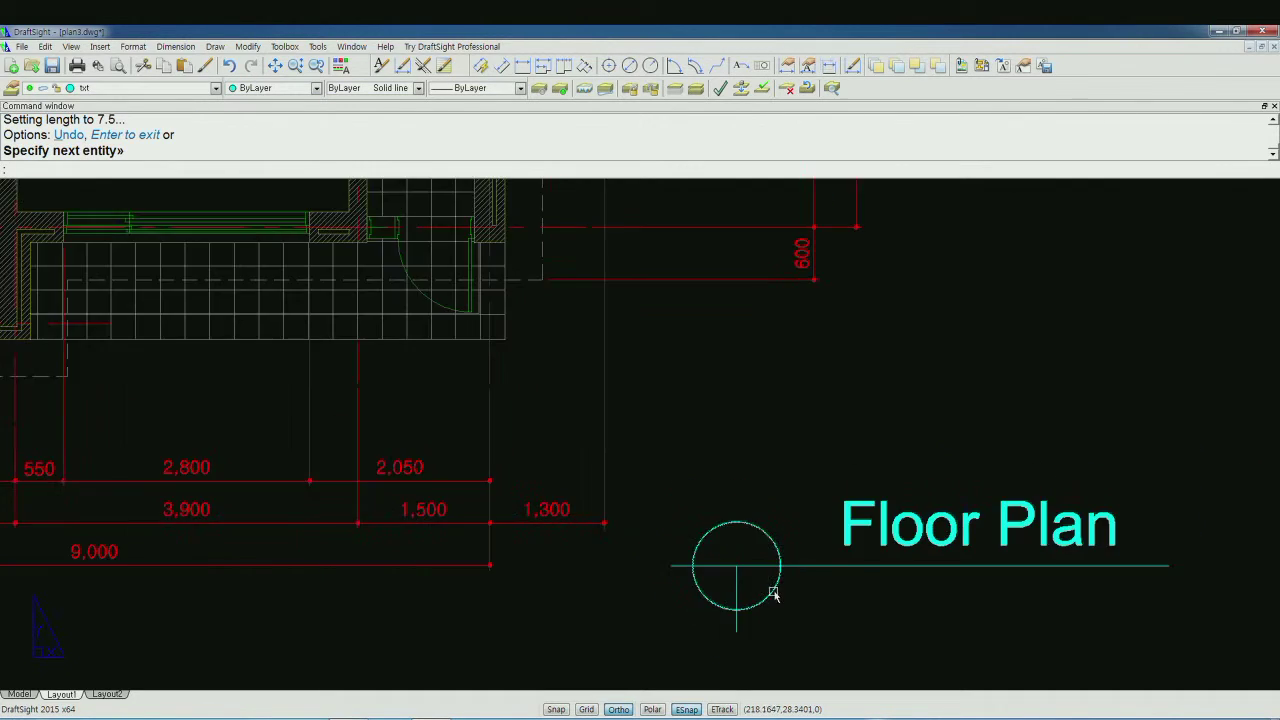
scroll(737, 591, down, 1)
middle_drag(823, 600, 749, 591)
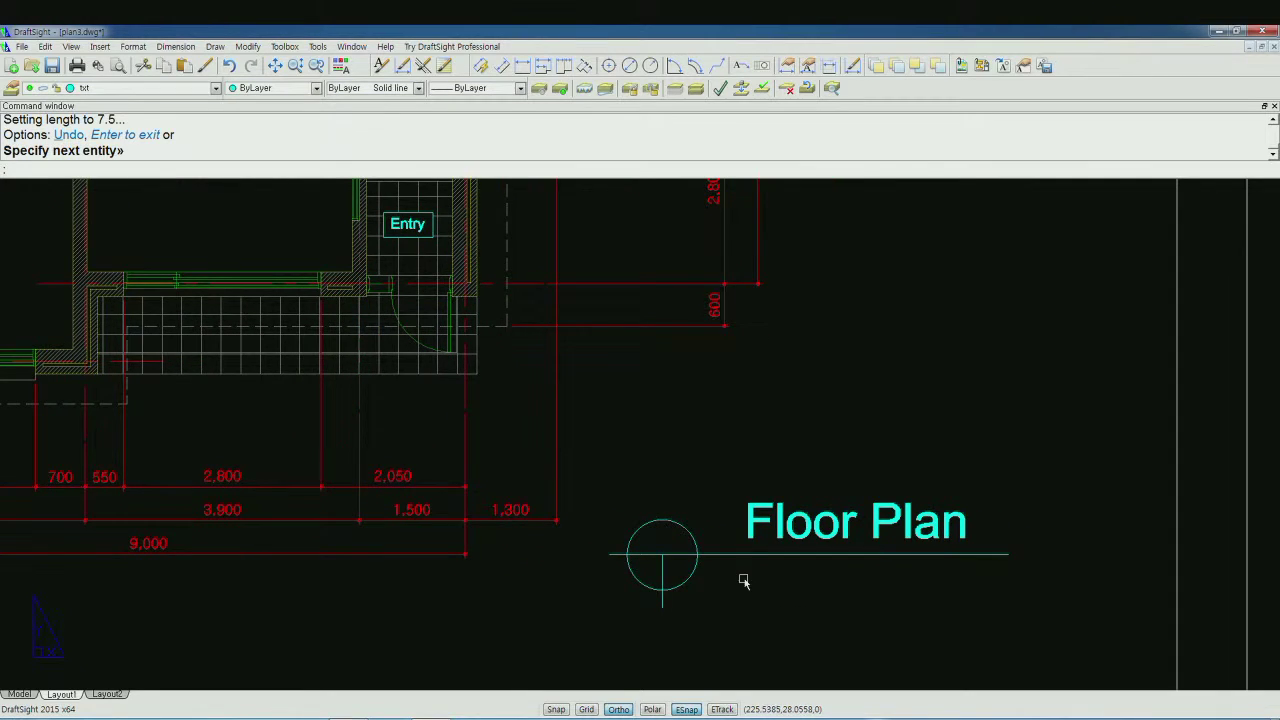
- Move the Floor Plan text slightly down and left, closer to its underline, with Ortho off
scroll(742, 581, up, 1)
text(m)
key(Return)
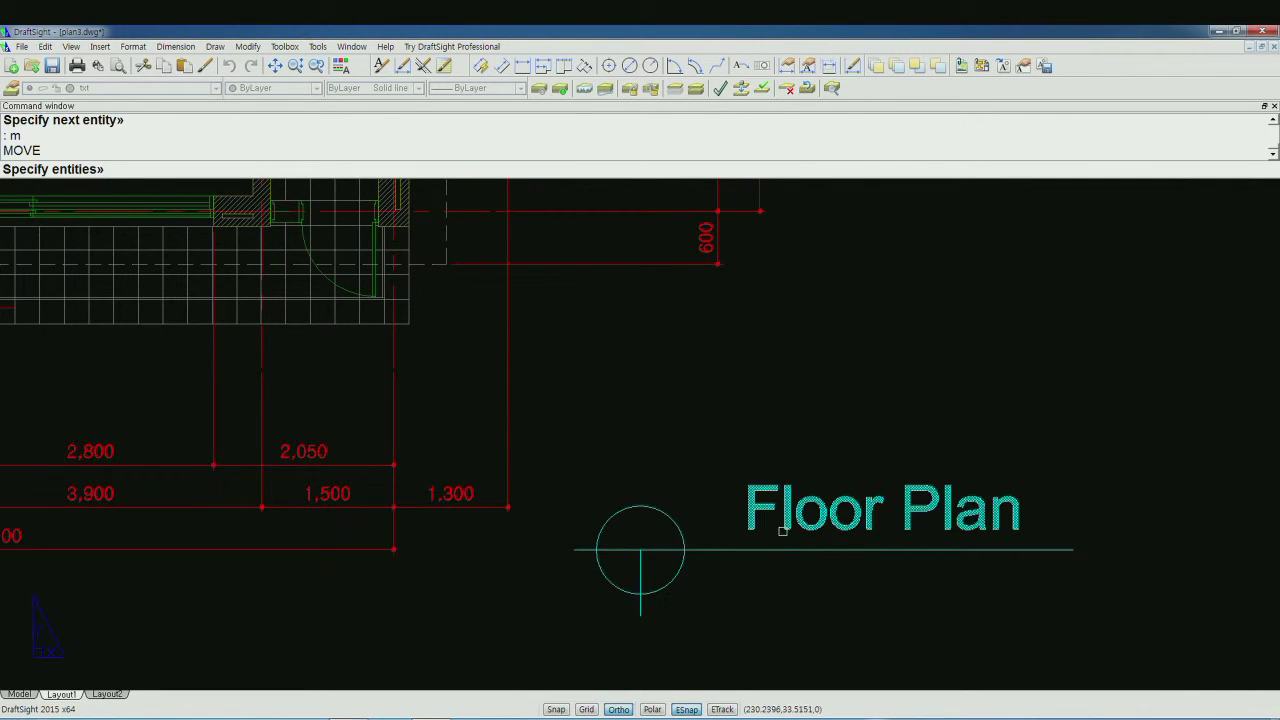
click(785, 524)
key(Return)
click(830, 465)
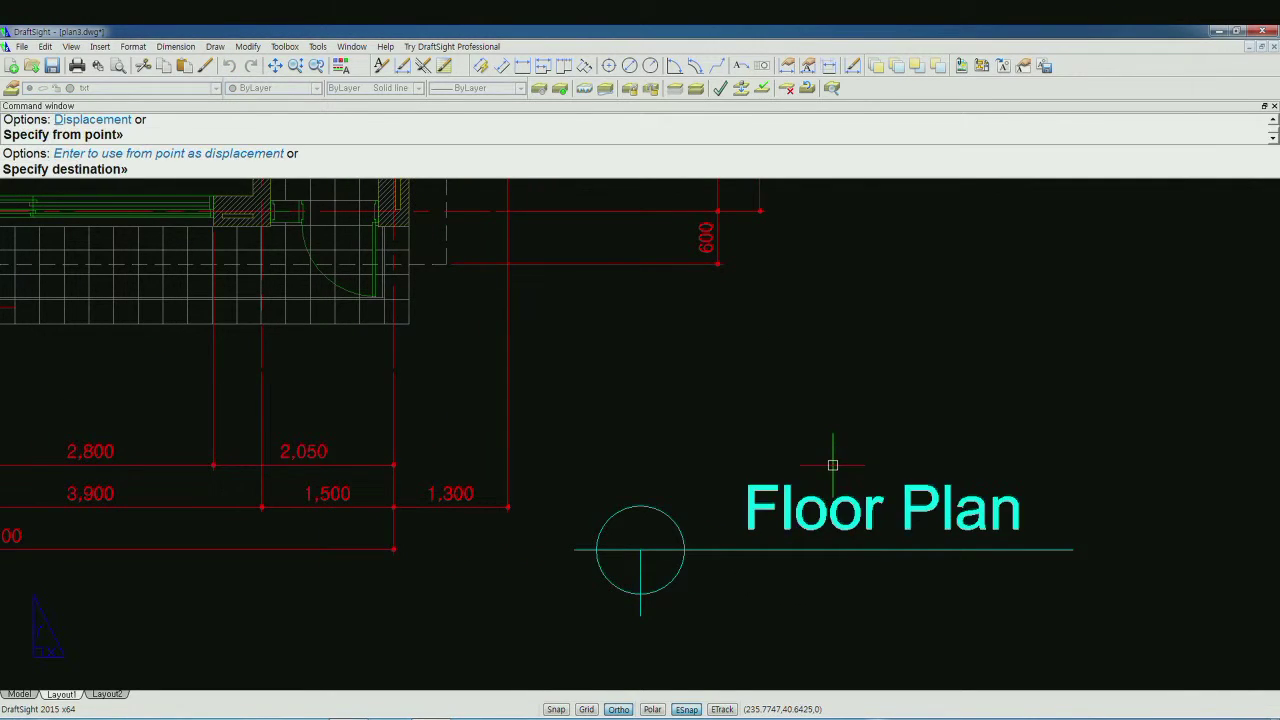
key(F8)
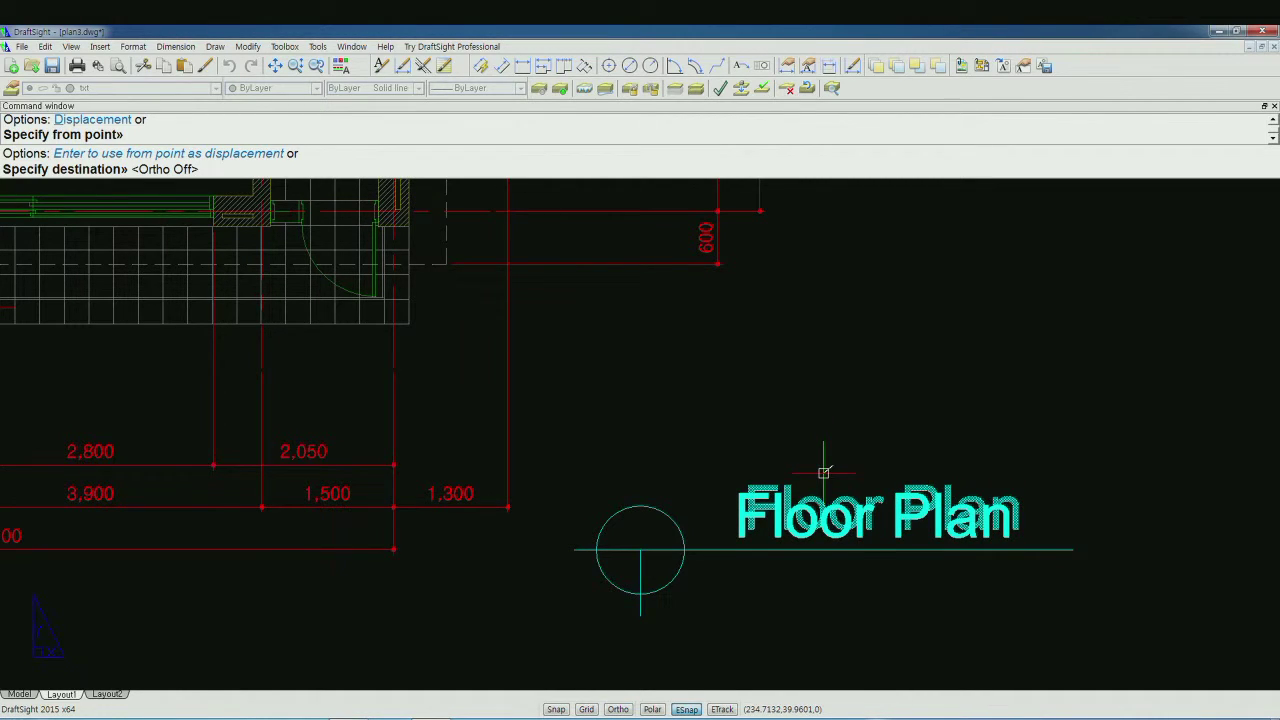
click(823, 471)
scroll(838, 591, up, 1)
scroll(839, 591, up, 1)
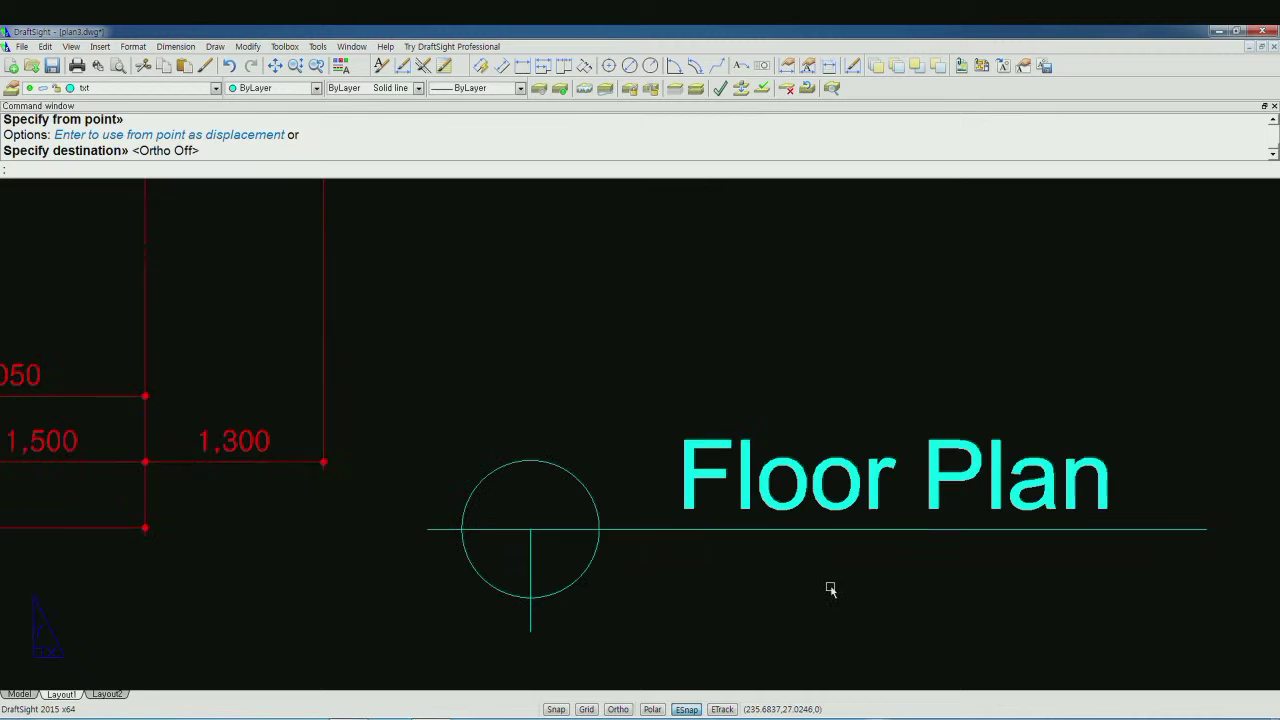
middle_drag(829, 591, 745, 580)
text(c)
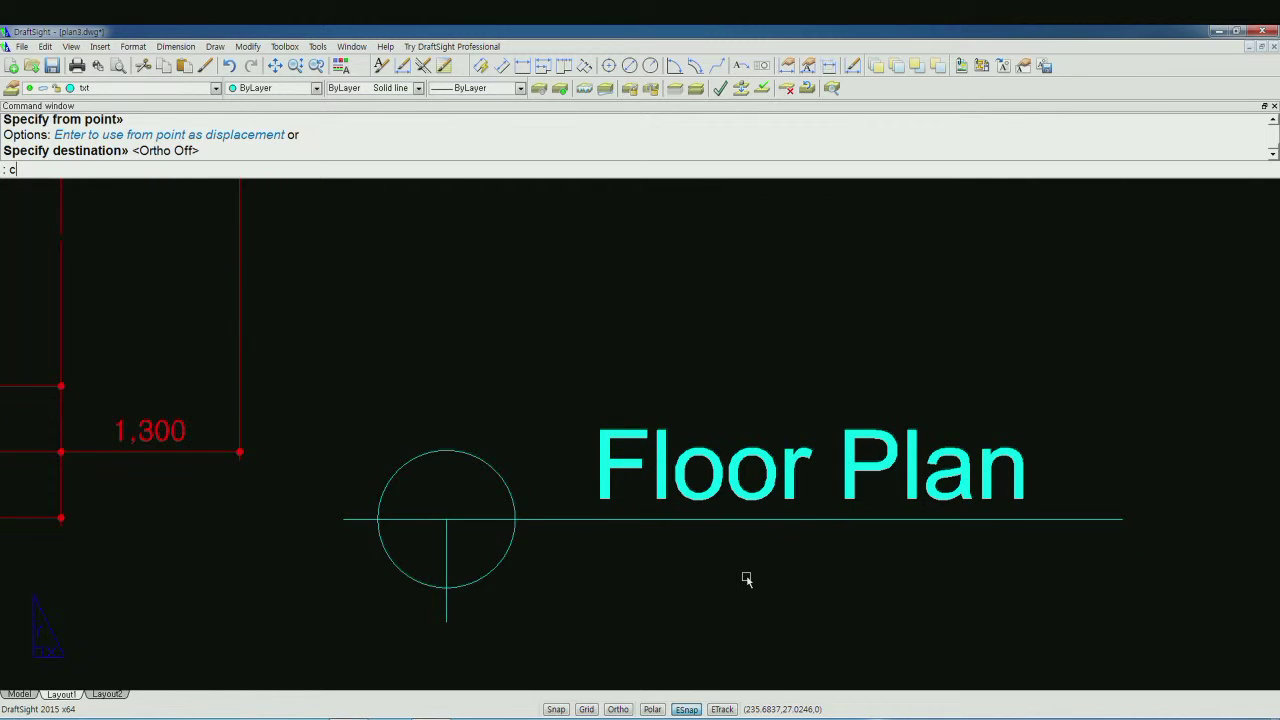
- Copy the Floor Plan text to below the underline
text(o)
key(Return)
click(750, 468)
key(Return)
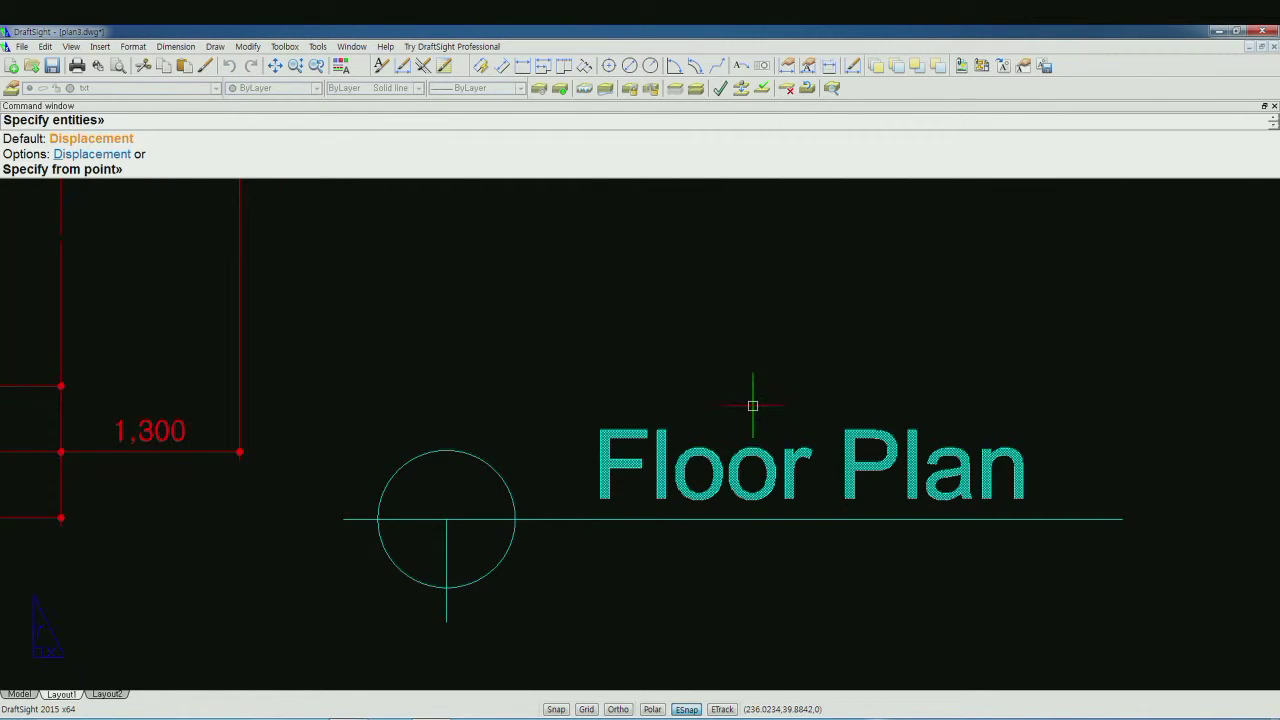
click(752, 405)
click(751, 543)
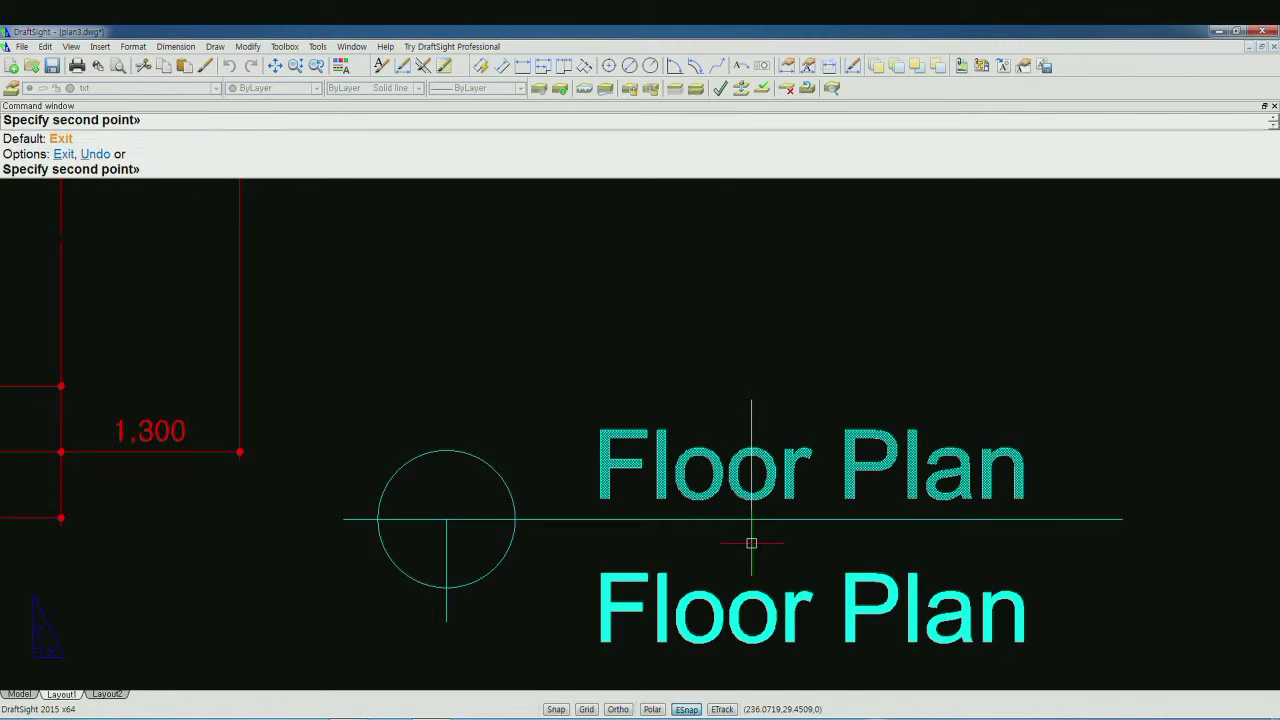
key(Return)
- Change the copied note to read 'Scale : 1/100' at text height 2.5
double_click(752, 598)
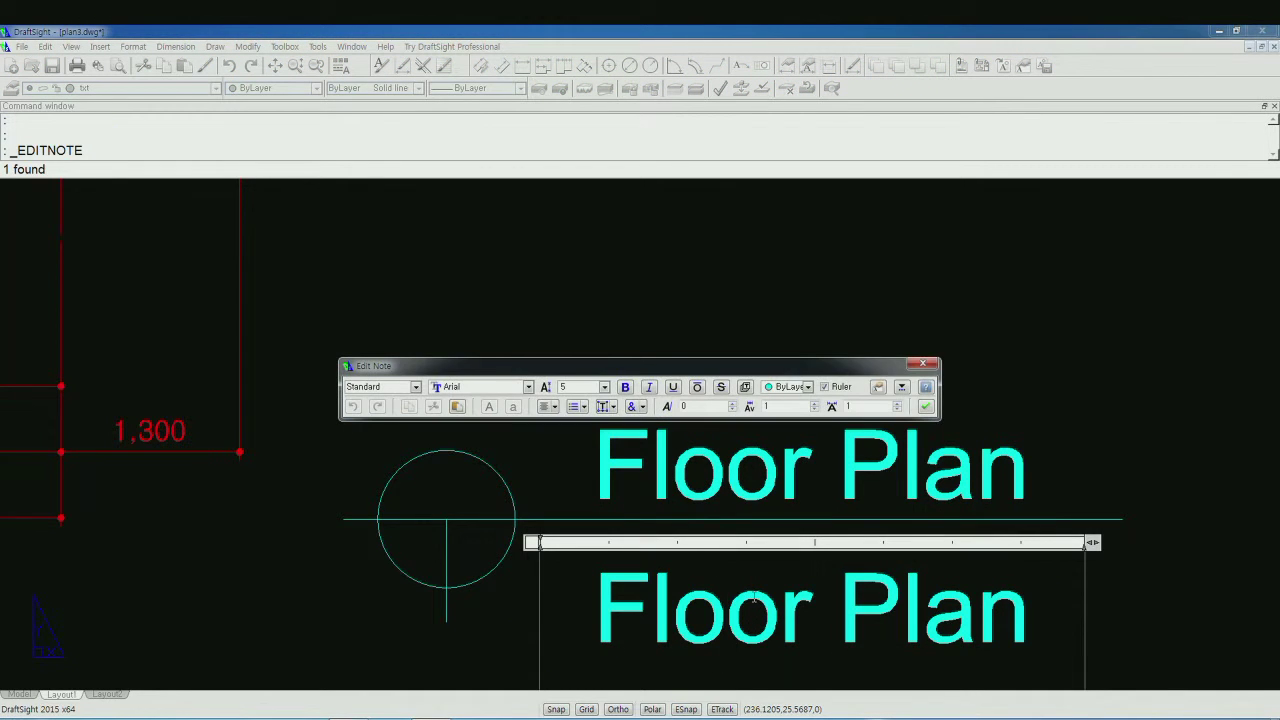
drag(595, 605, 1030, 622)
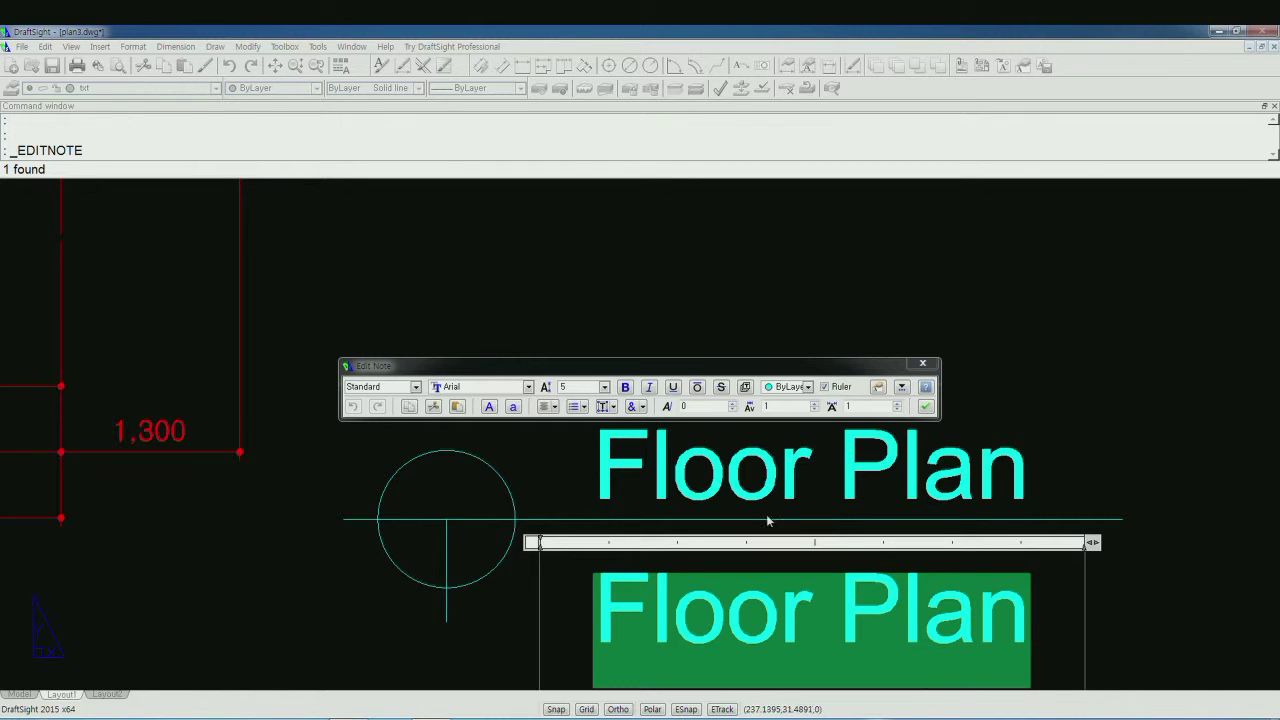
click(582, 387)
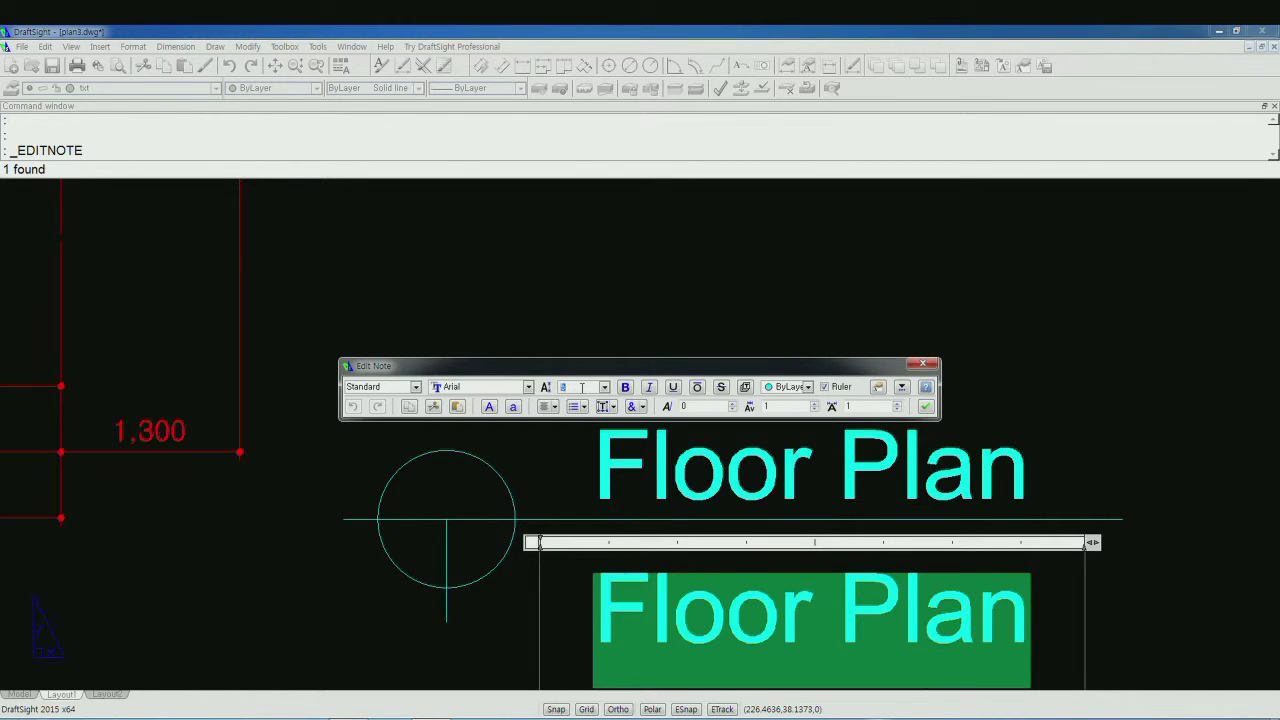
text(2.5)
key(Return)
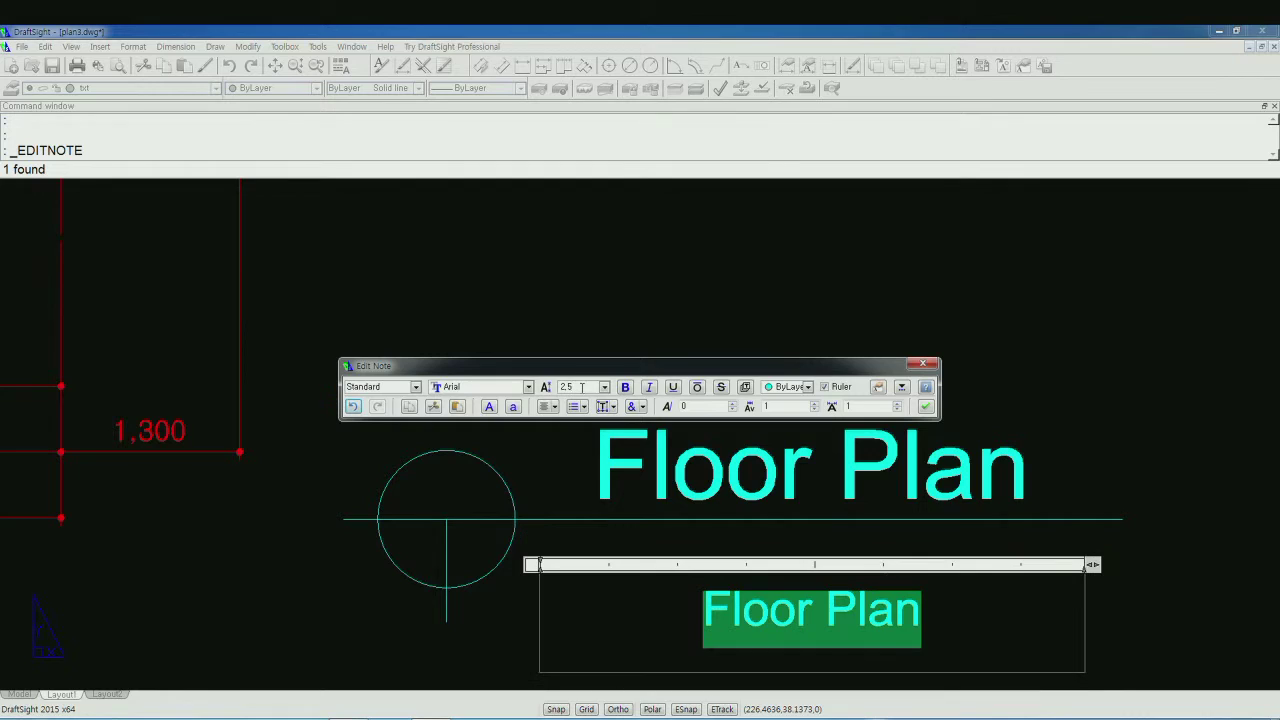
text(Sc)
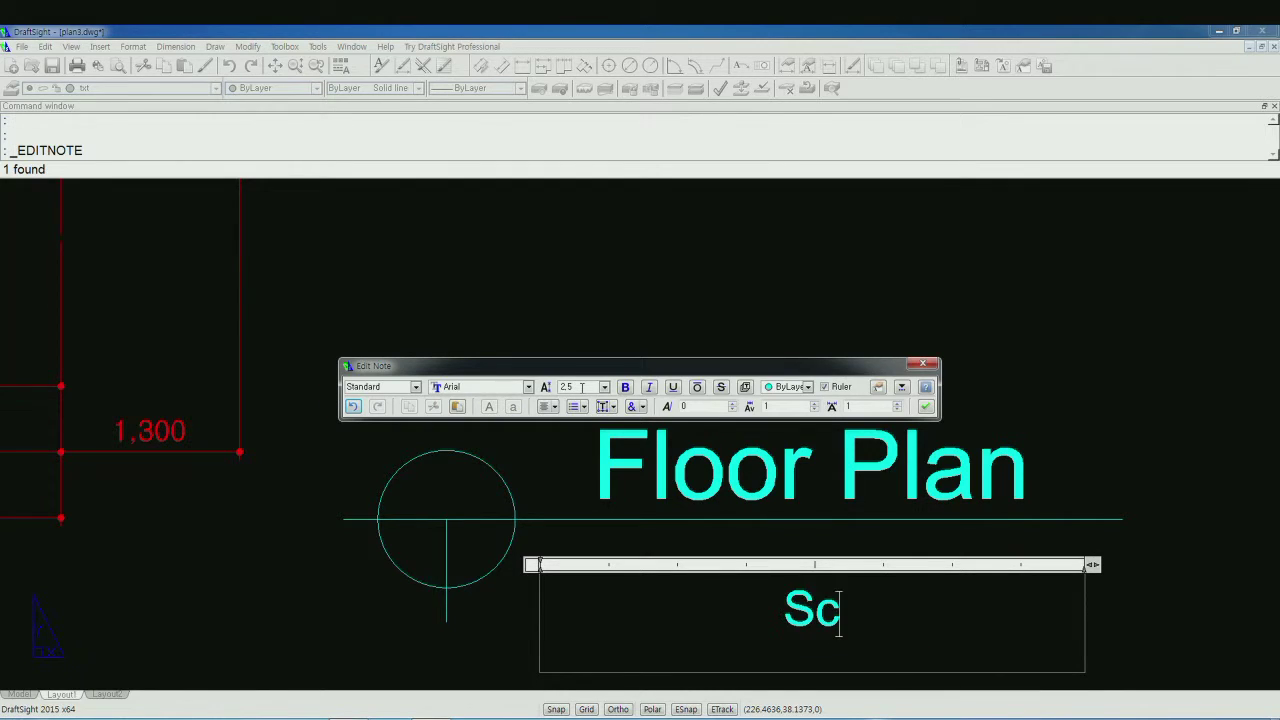
text(ale )
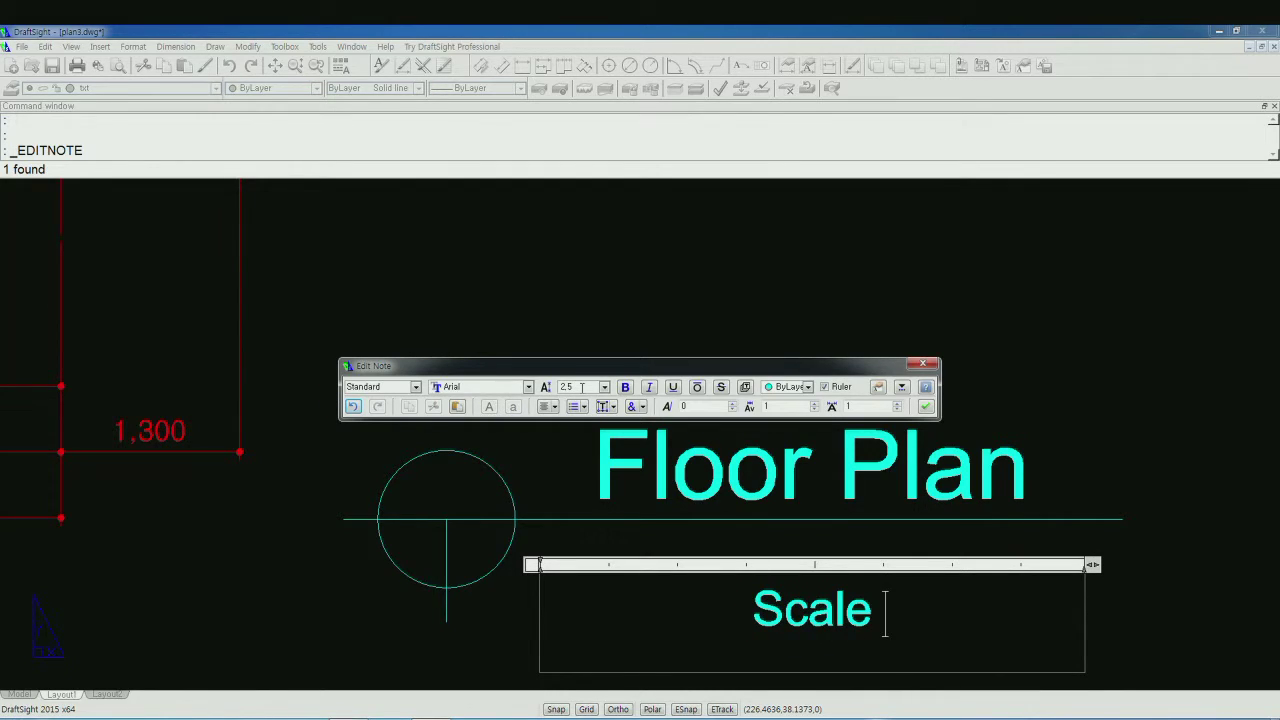
text(1)
key(BackSpace)
key(BackSpace)
text(: 1/)
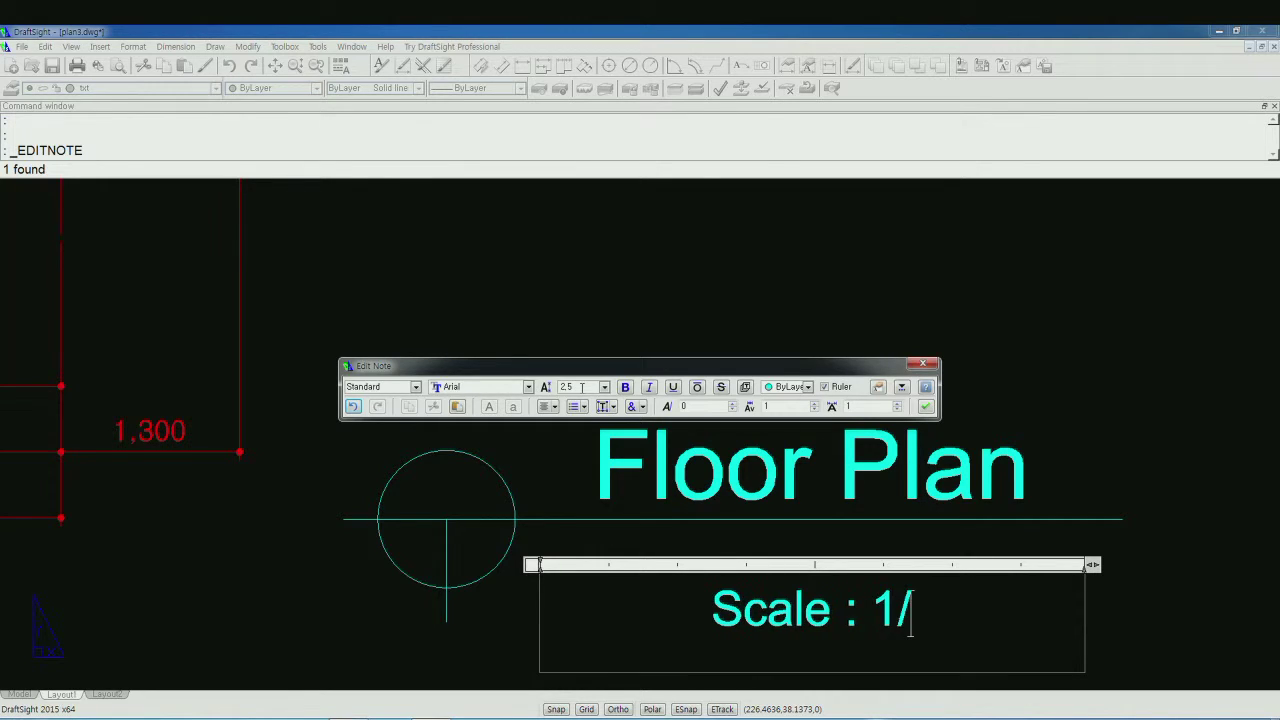
text(100)
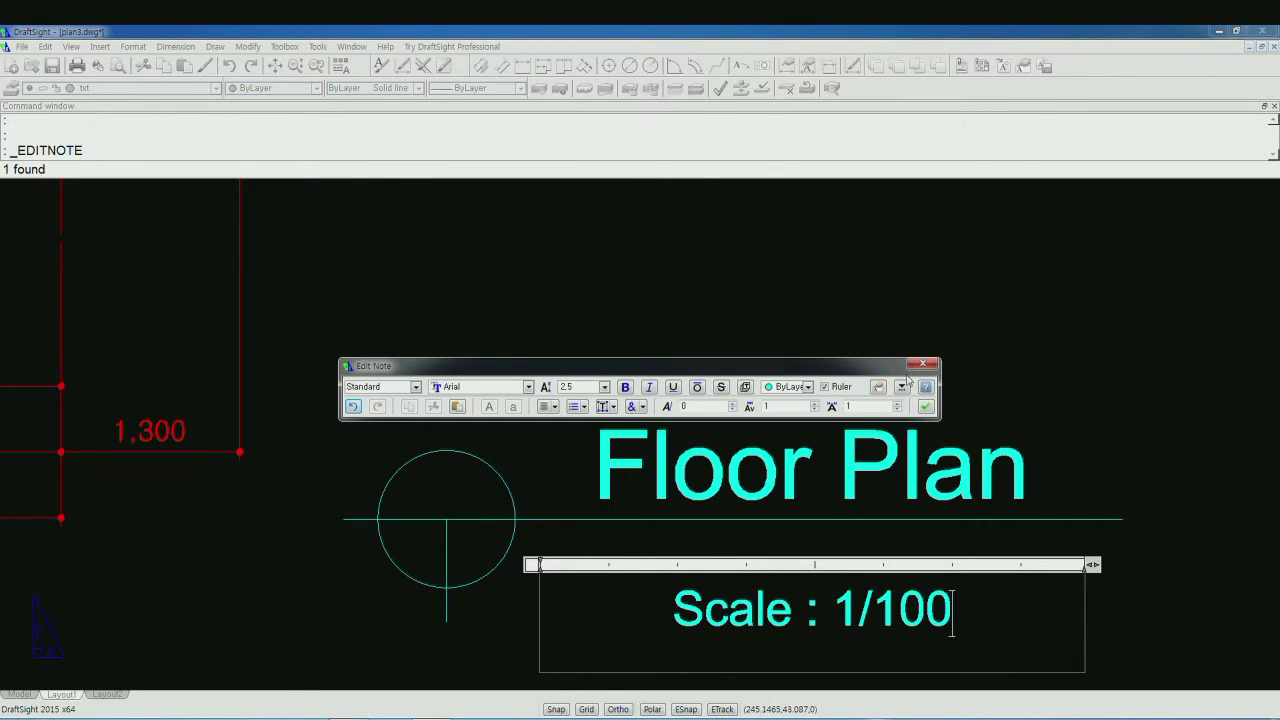
click(926, 406)
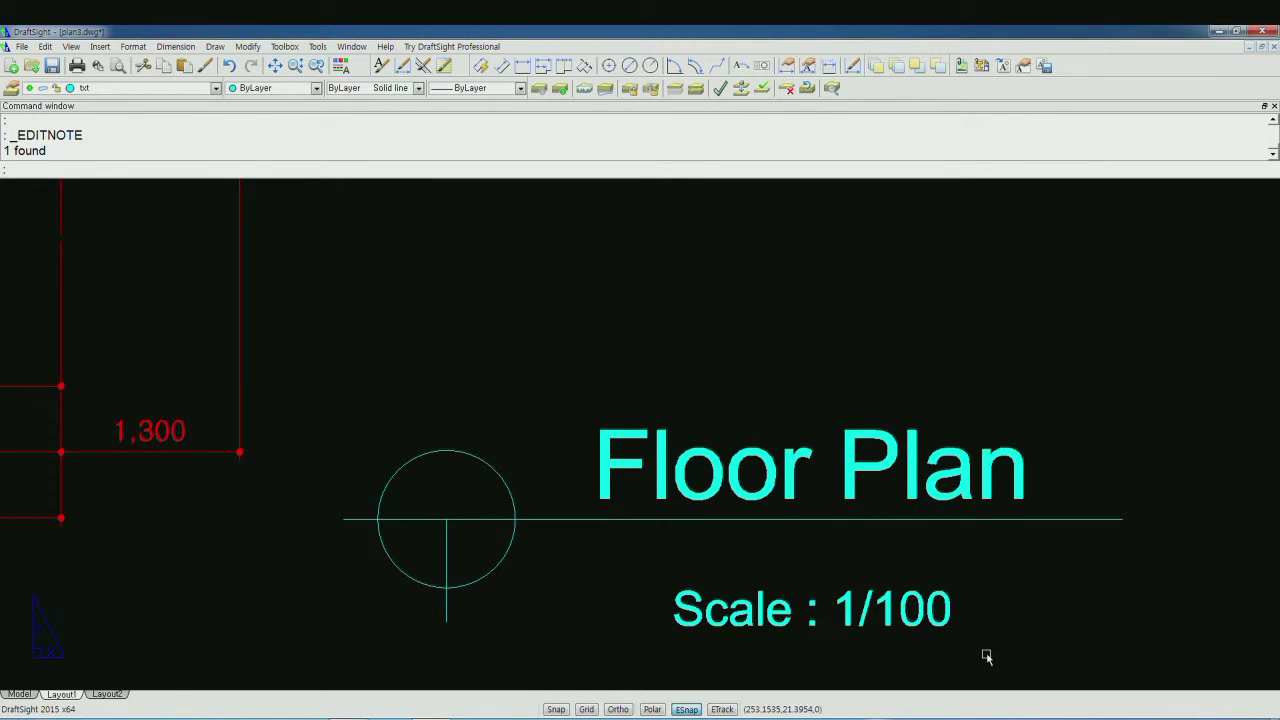
- Move the Scale : 1/100 note to sit just under the underline
text(m)
key(Return)
click(913, 602)
key(Return)
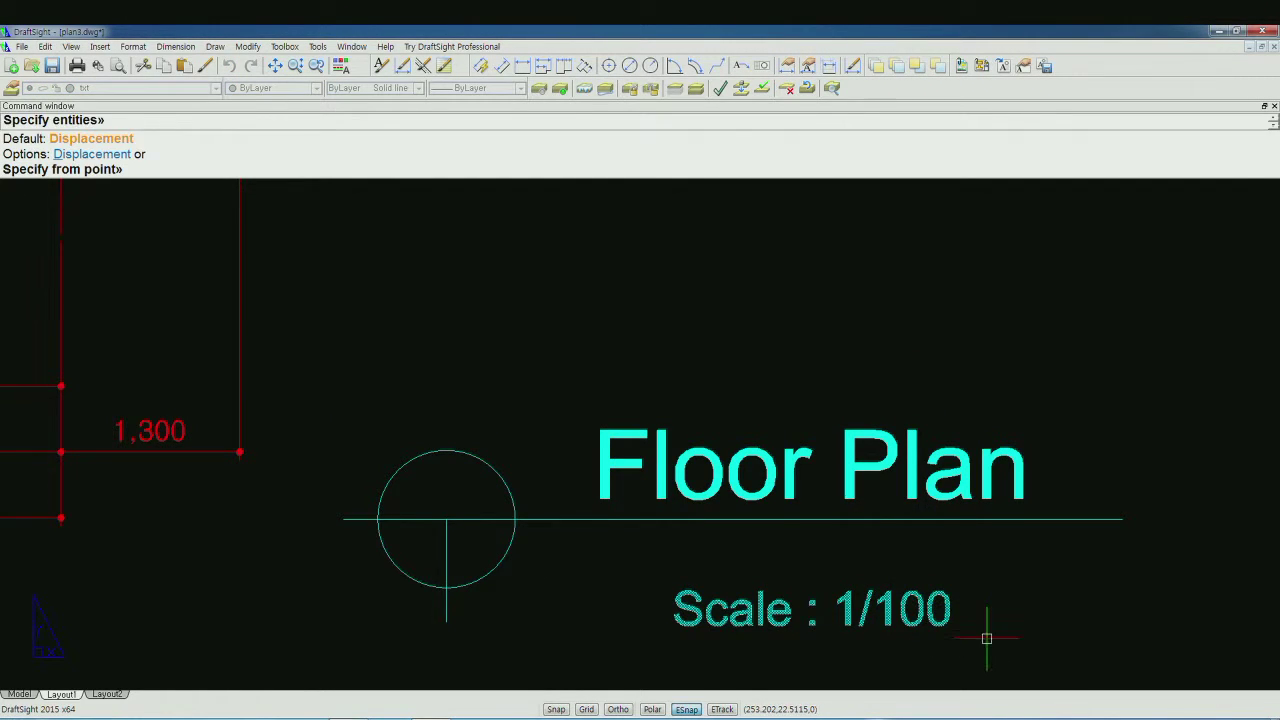
click(987, 637)
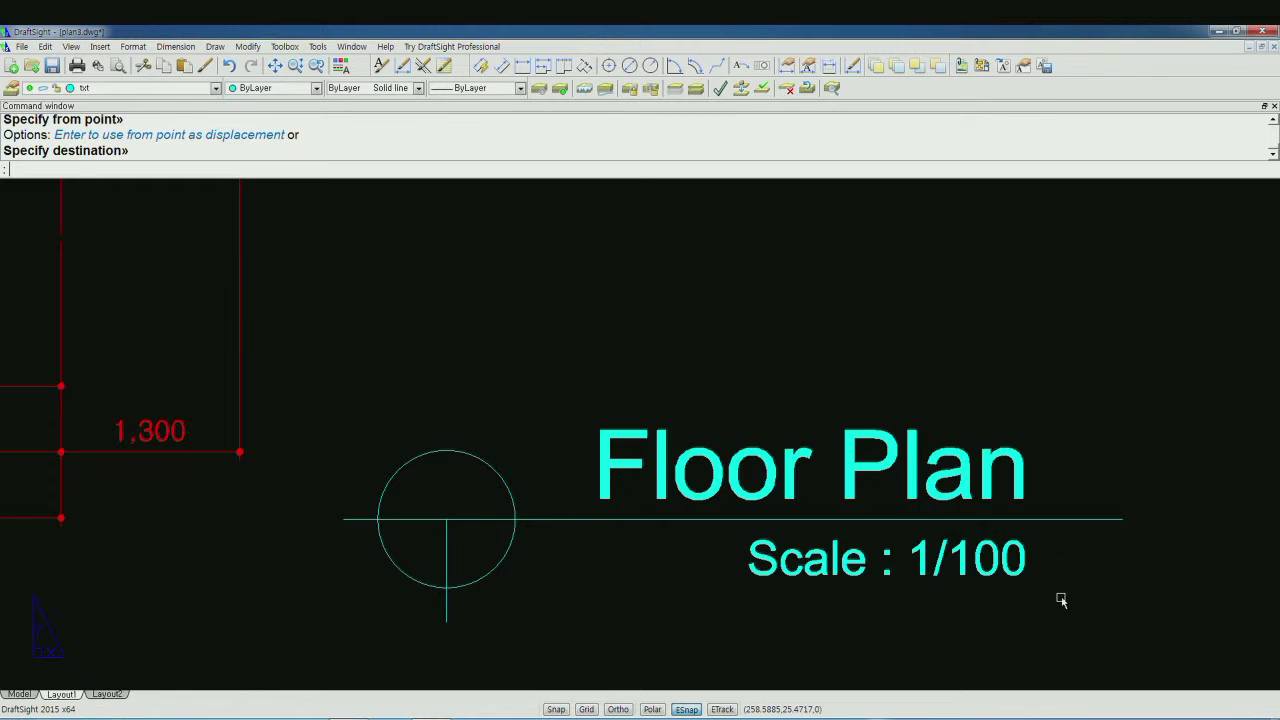
scroll(1057, 600, down, 2)
scroll(1055, 603, down, 1)
scroll(1054, 606, down, 2)
mouse_move(1054, 606)
middle_down()
mouse_move(1031, 616)
mouse_move(922, 578)
middle_up()
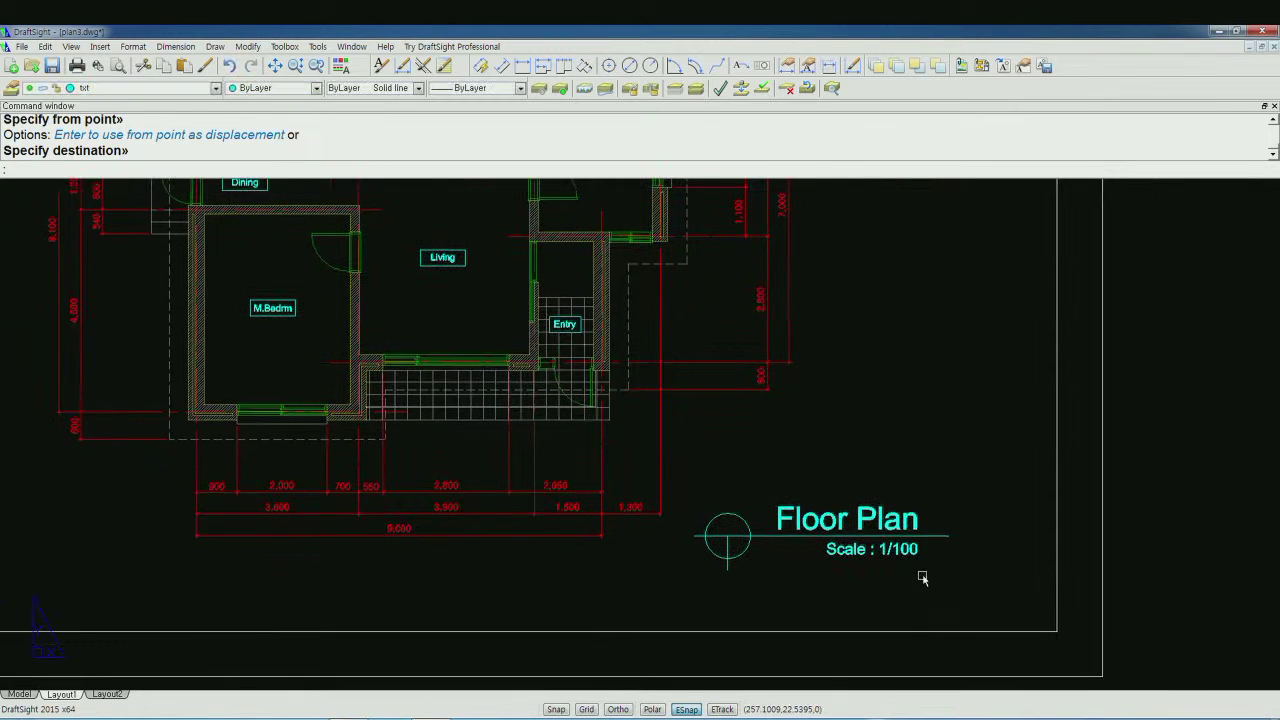
- Move the whole title block, selected with a crossing window, slightly down and right
text(m)
key(Return)
click(979, 596)
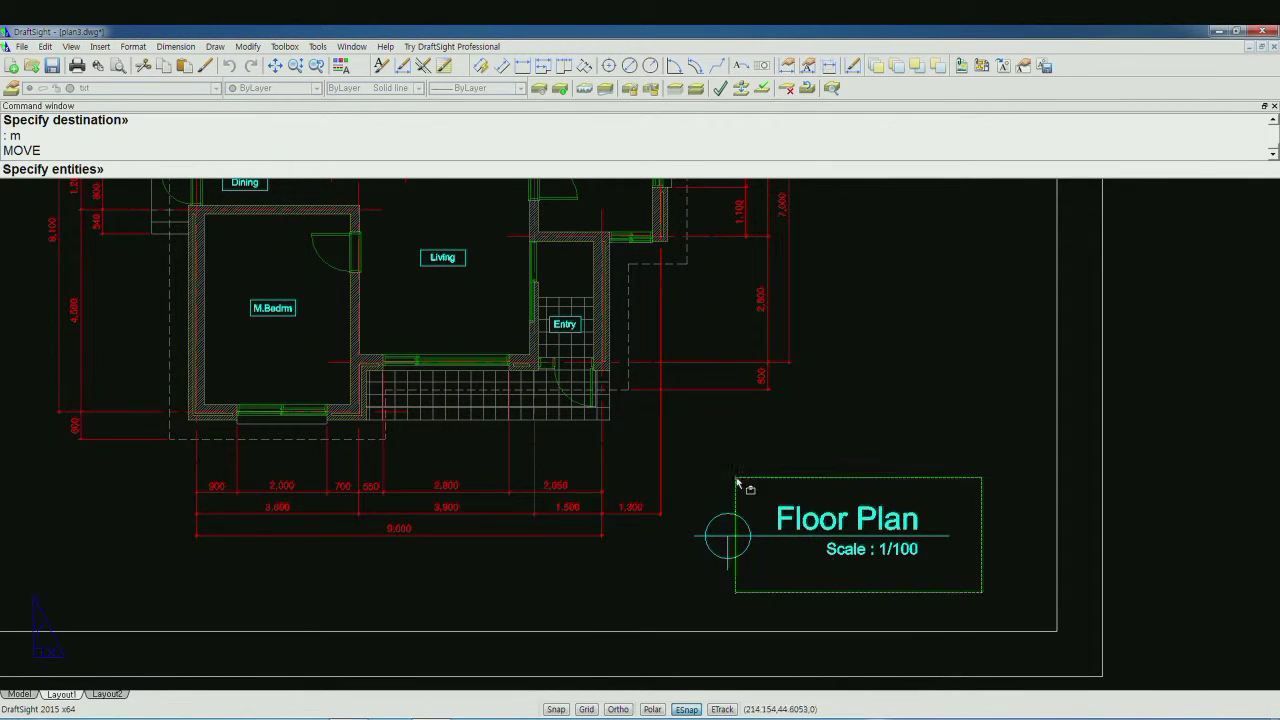
click(686, 470)
key(Return)
click(741, 464)
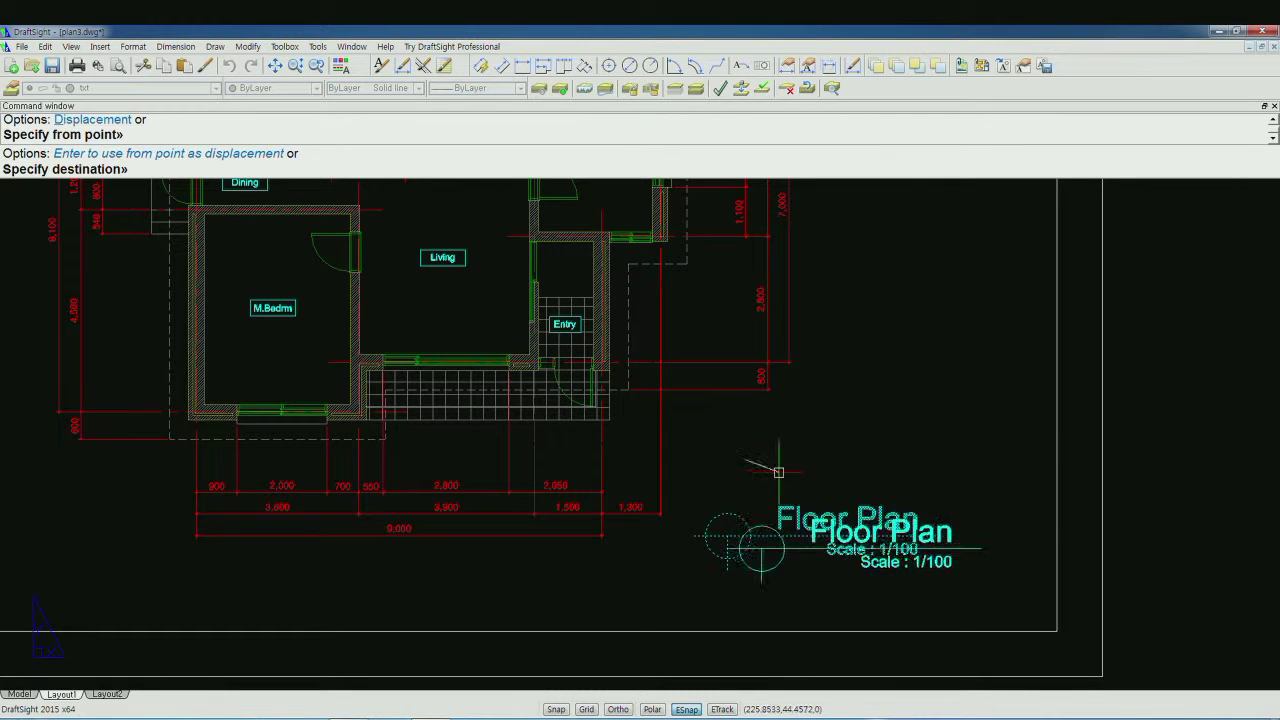
click(783, 483)
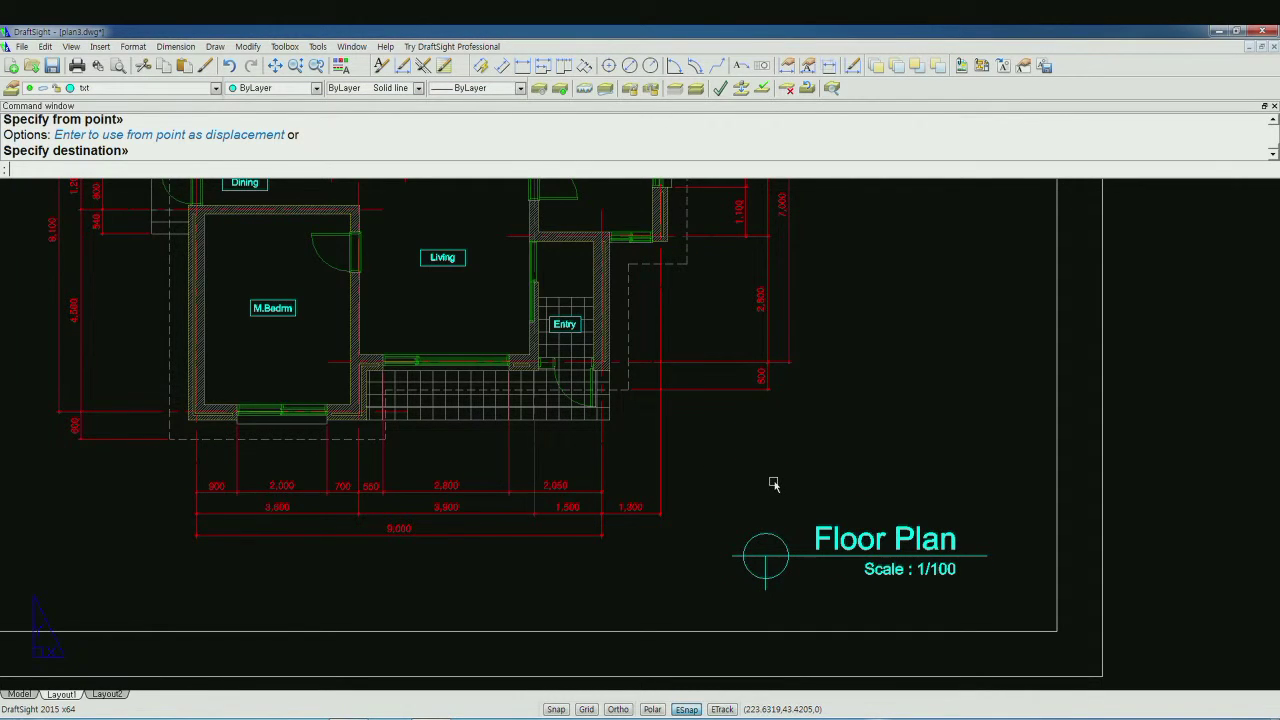
scroll(773, 484, down, 3)
scroll(773, 484, down, 2)
middle_drag(765, 495, 784, 563)
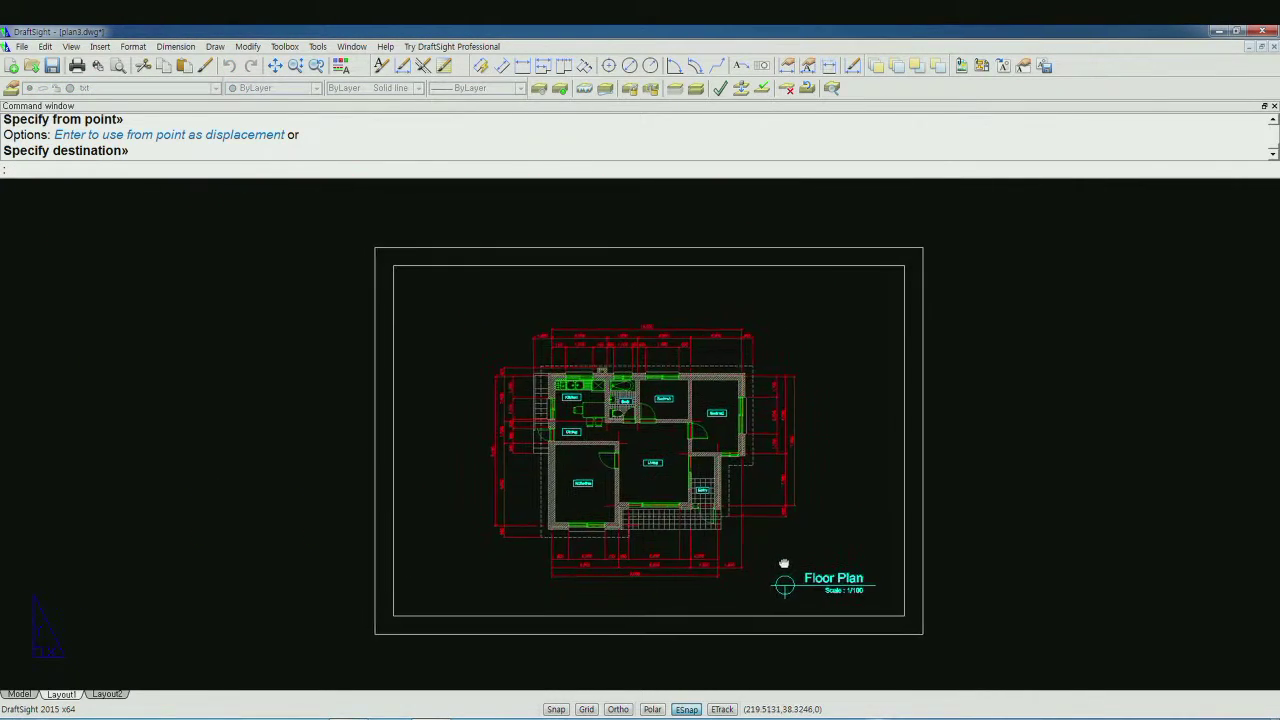
scroll(783, 562, up, 1)
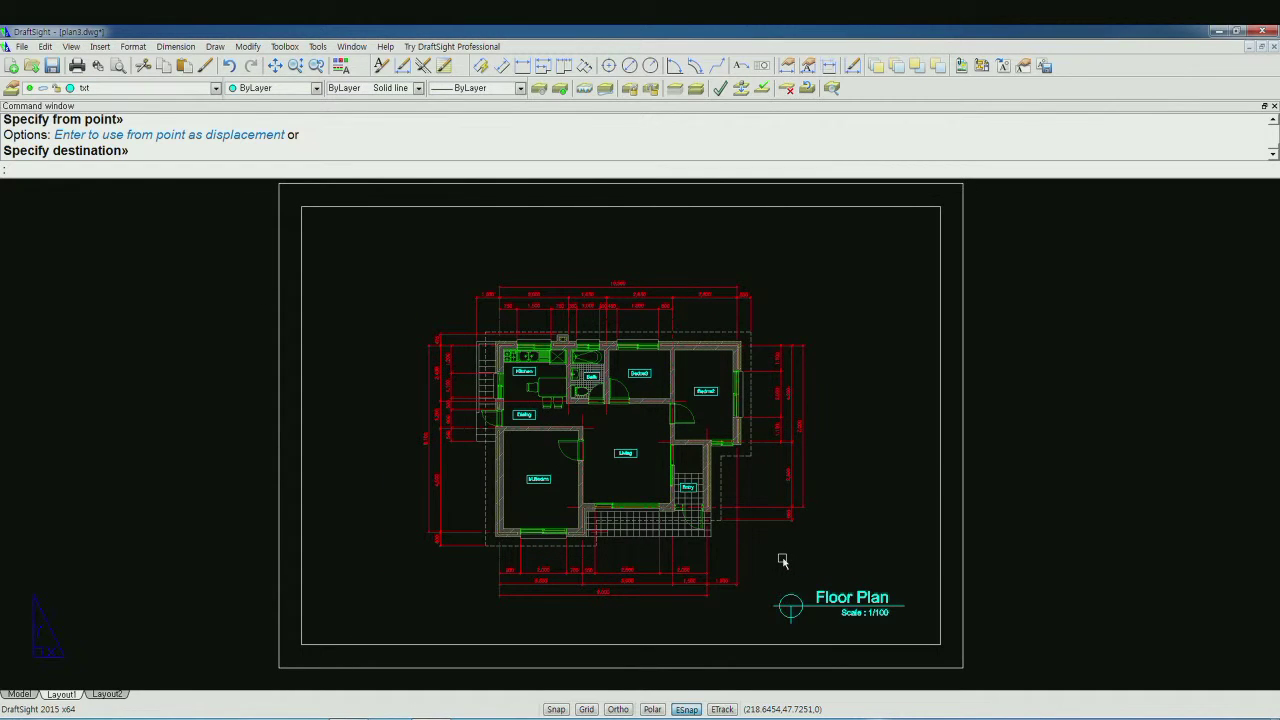